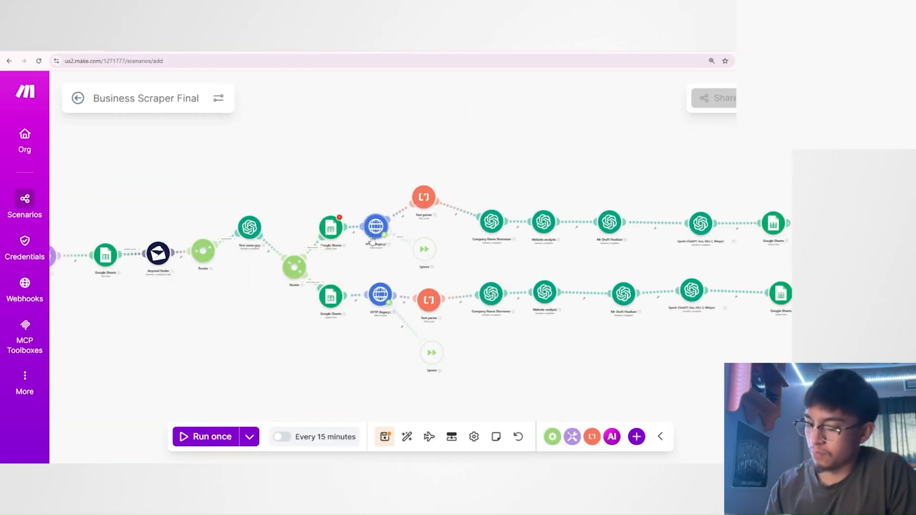
Examine the Business Scraper Final scenario from the Anymail finder module through the router to the first name guy module.
scroll(310, 323, "up", 5)
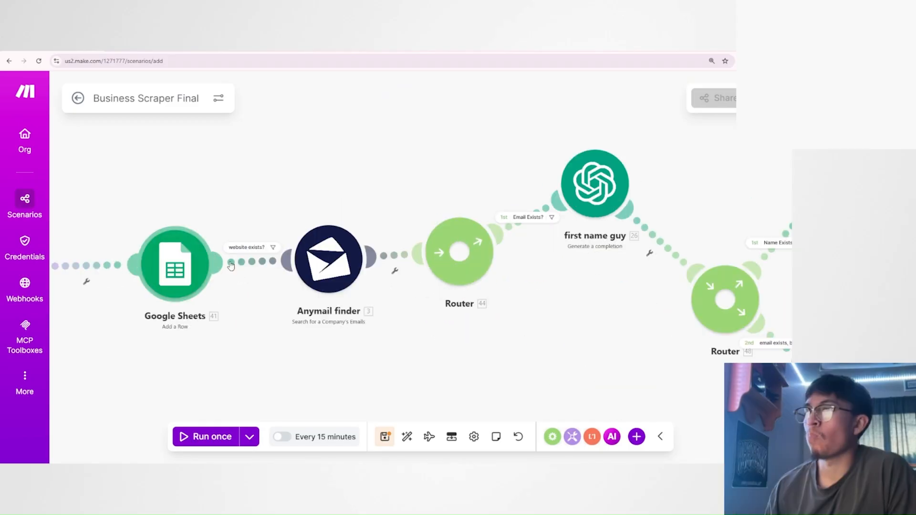
left_click_drag(550, 313, 390, 328)
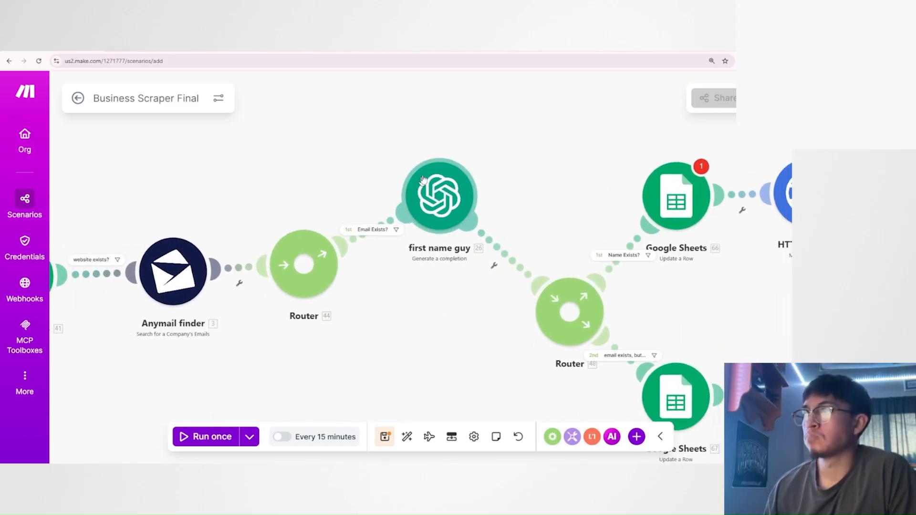
left_click_drag(441, 310, 420, 339)
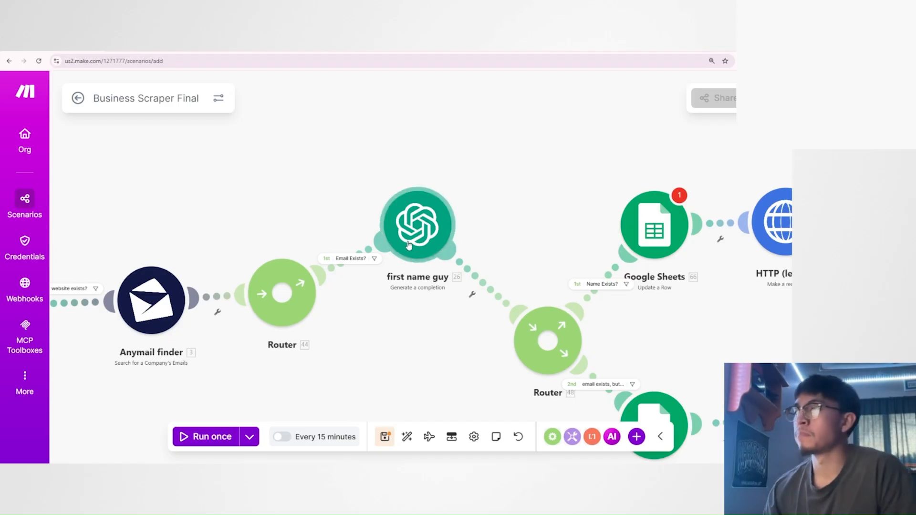
left_click_drag(386, 303, 418, 330)
scroll(425, 316, "up", 2)
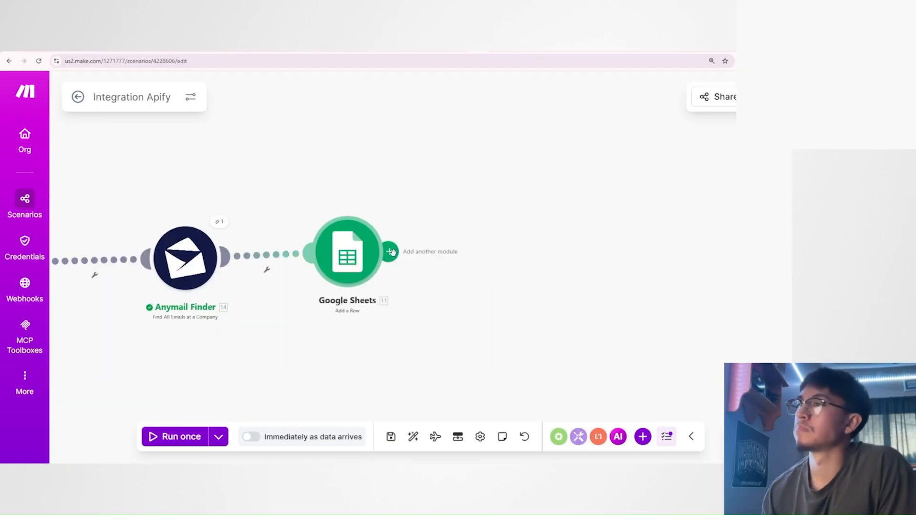
Start adding a module after the last one in Integration Apify, search apps for "chat", and look through OpenAI's modules.
left_click(394, 253)
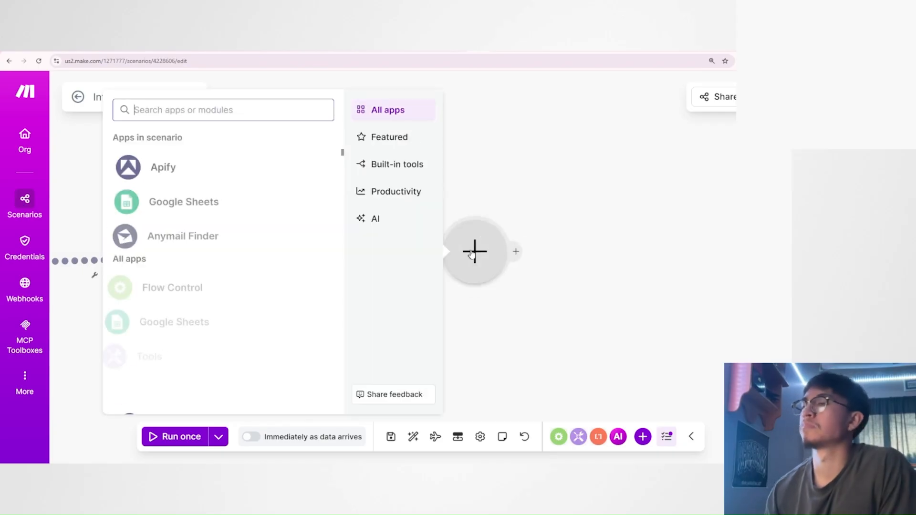
type("chat")
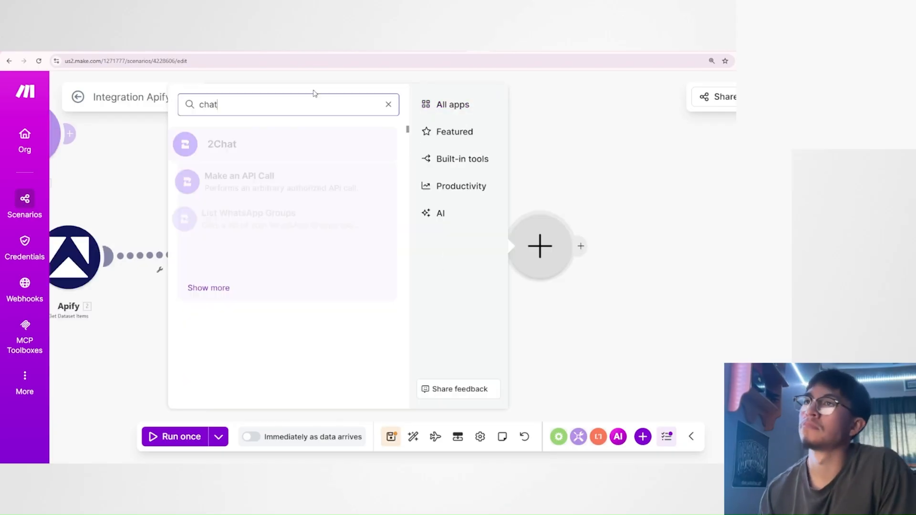
left_click(223, 327)
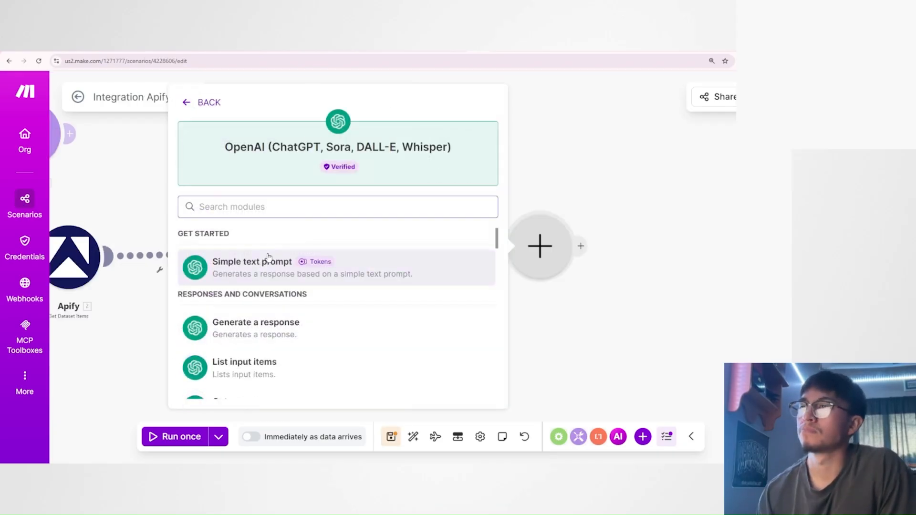
scroll(268, 260, "down", 2)
scroll(269, 260, "up", 2)
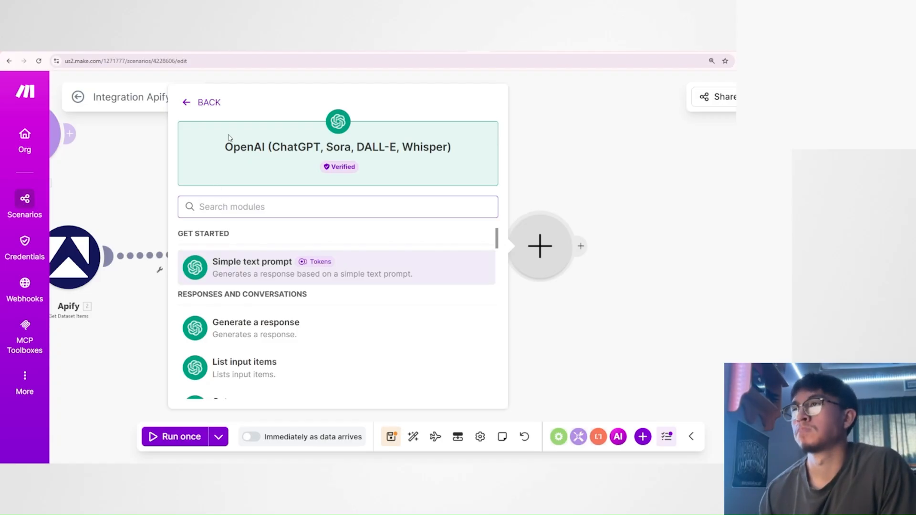
left_click(187, 104)
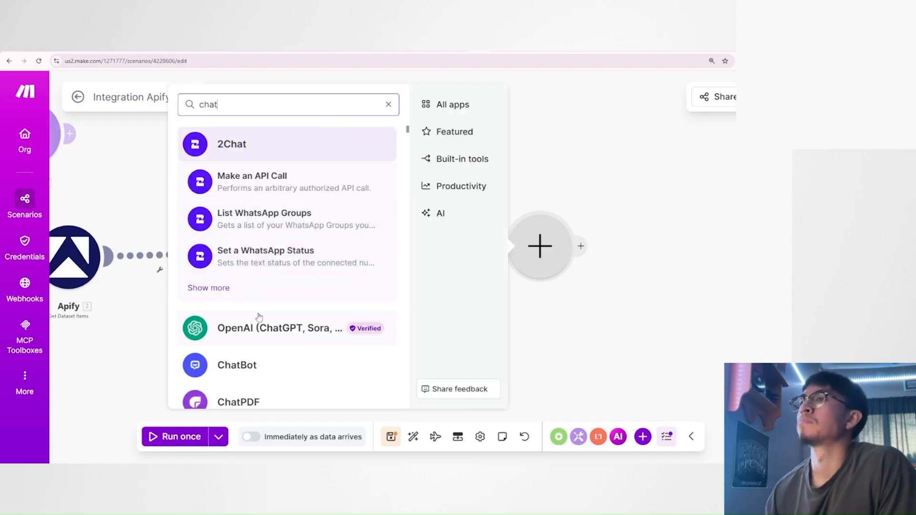
Search the apps for DeepSeek and look through the modules offered by DeepSeek AI.
left_click(187, 113)
key("ctrl+a")
type("deepse")
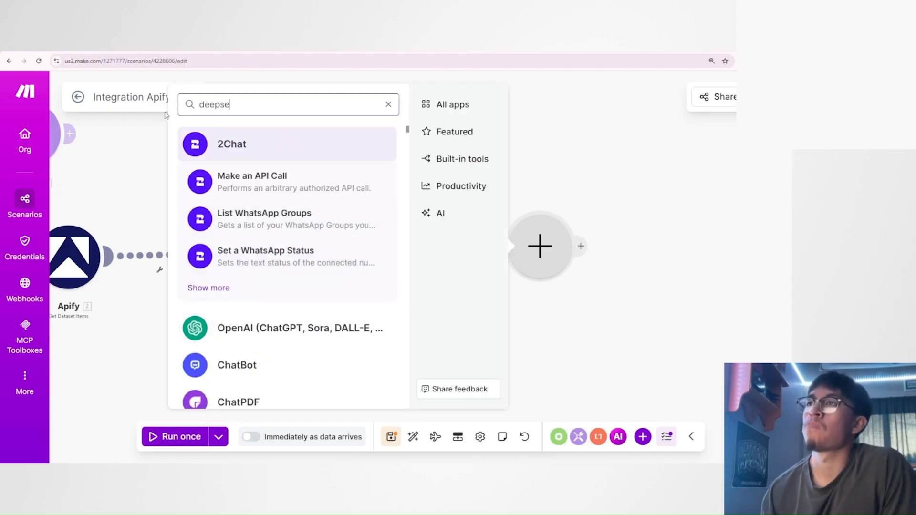
type("e")
left_click(271, 217)
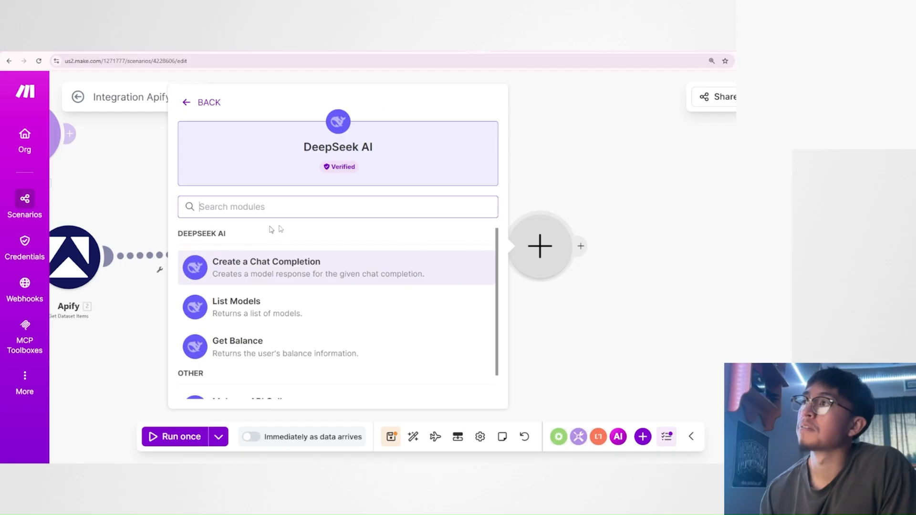
scroll(281, 311, "down", 1)
scroll(257, 314, "up", 1)
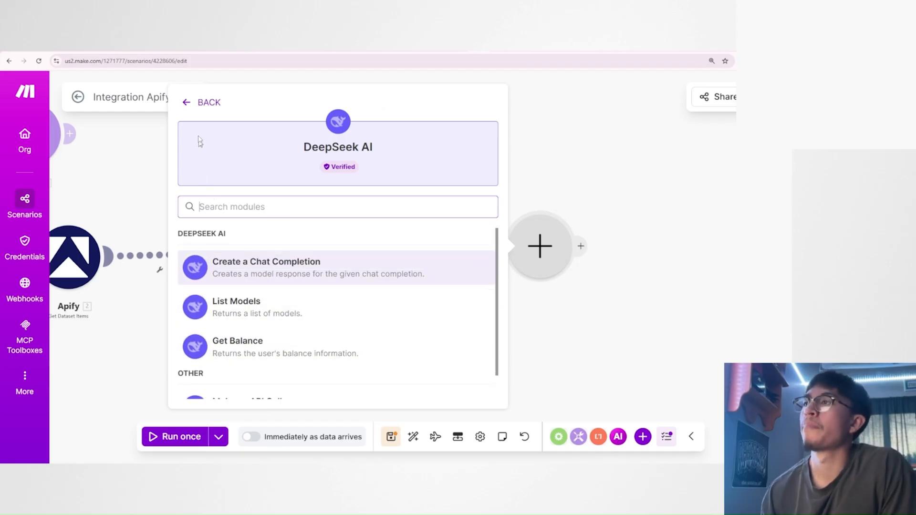
left_click(199, 102)
Search the apps for "claude", look through the Anthropic Claude modules, and clear the search.
key("ctrl+a")
type("claude")
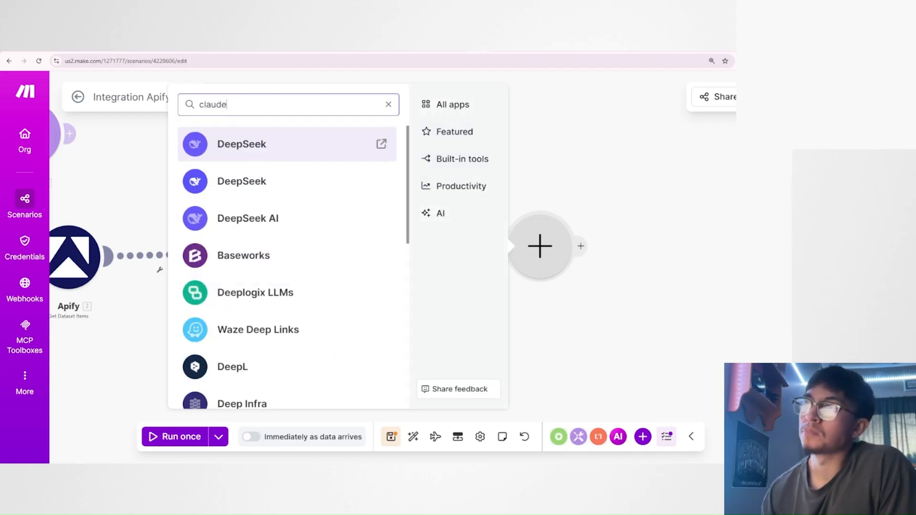
left_click(232, 287)
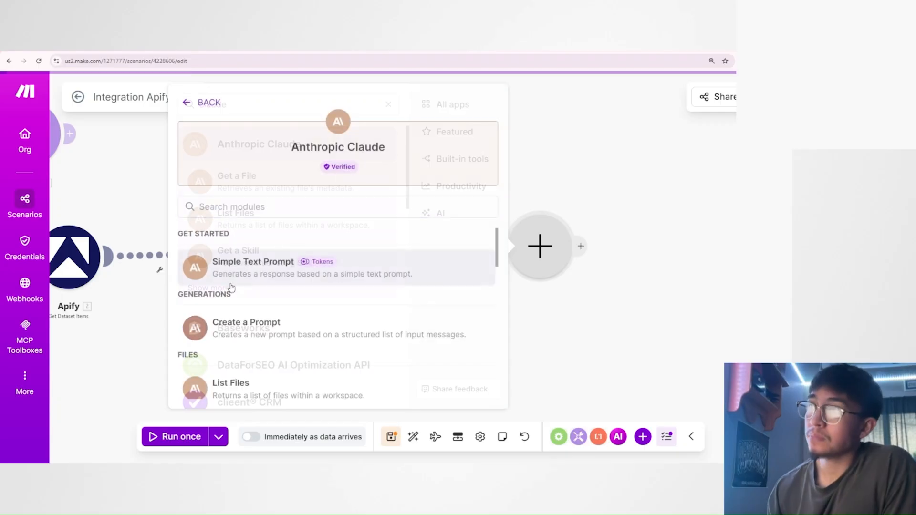
scroll(235, 267, "down", 5)
scroll(282, 272, "up", 3)
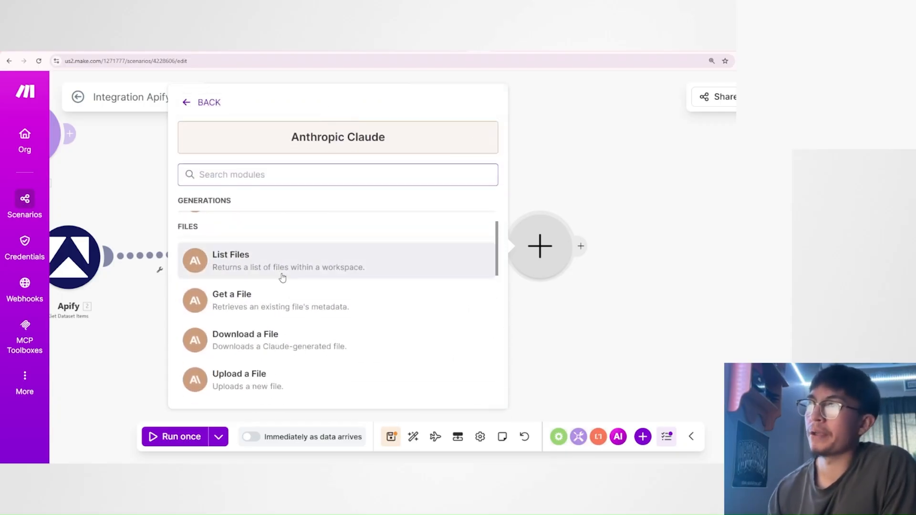
left_click(203, 106)
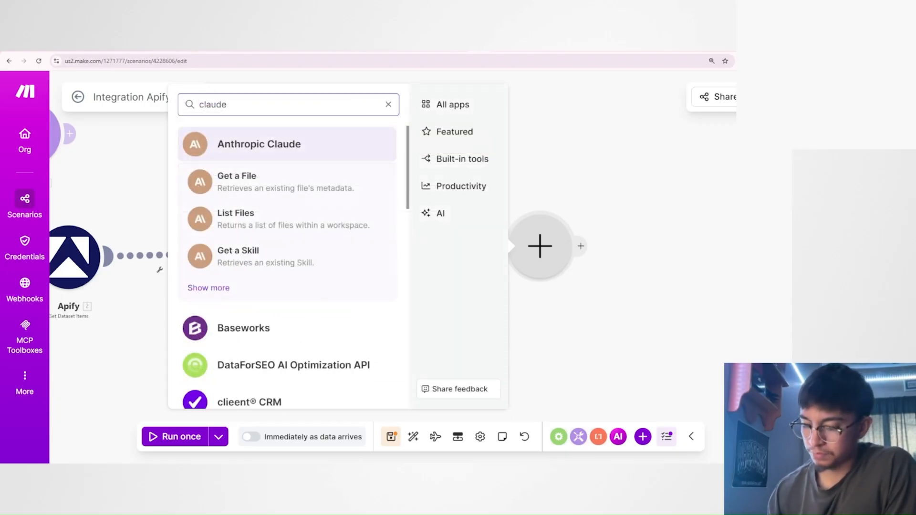
left_click(388, 104)
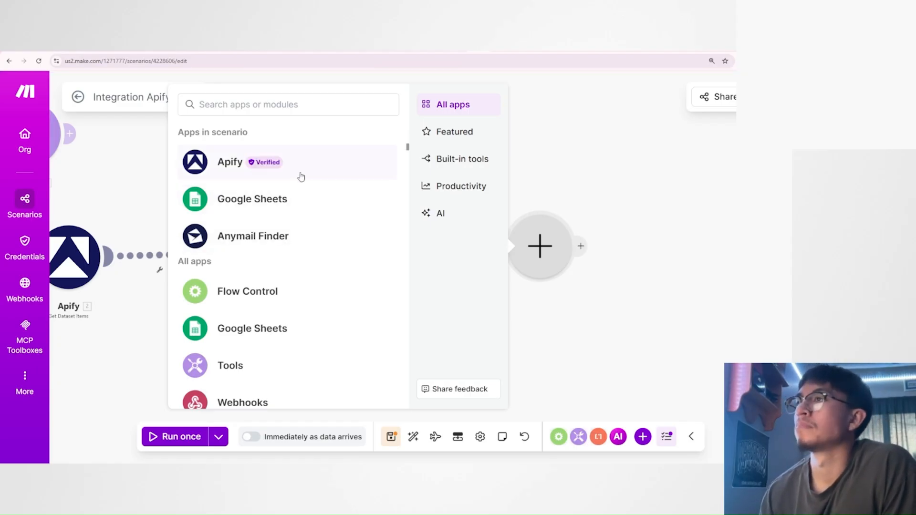
Search the apps for "grok", change the search to "x", and look over the xAI modules.
left_click(286, 104)
type("grok")
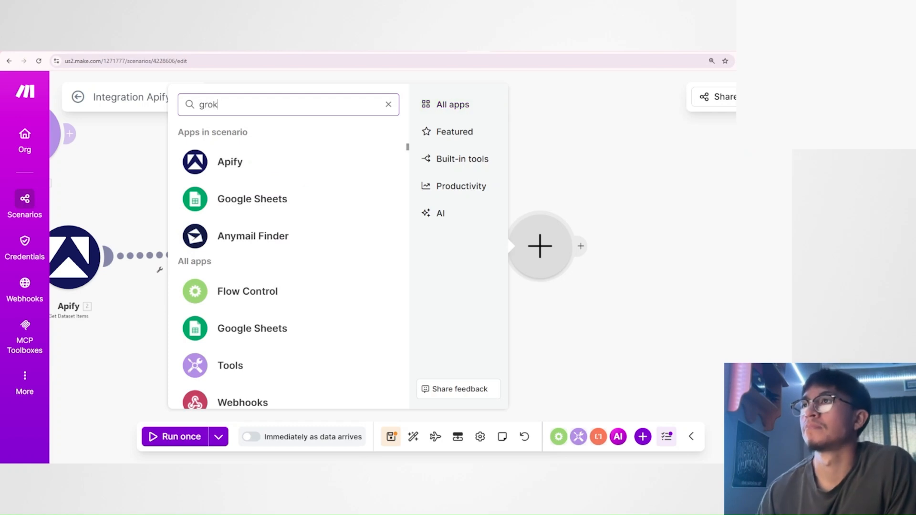
key("BackSpace")
key("BackSpace")
key("BackSpace")
key("BackSpace")
type("x")
scroll(292, 262, "down", 4)
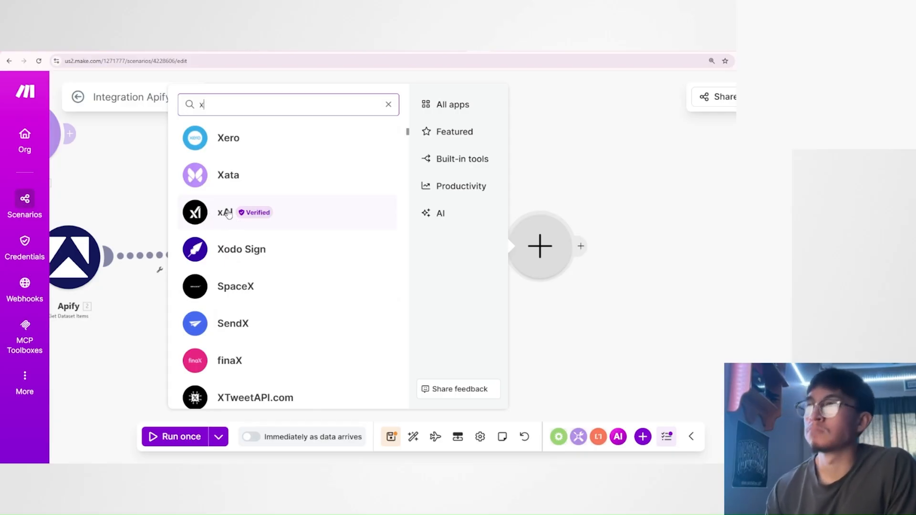
scroll(227, 210, "down", 3)
scroll(227, 244, "up", 3)
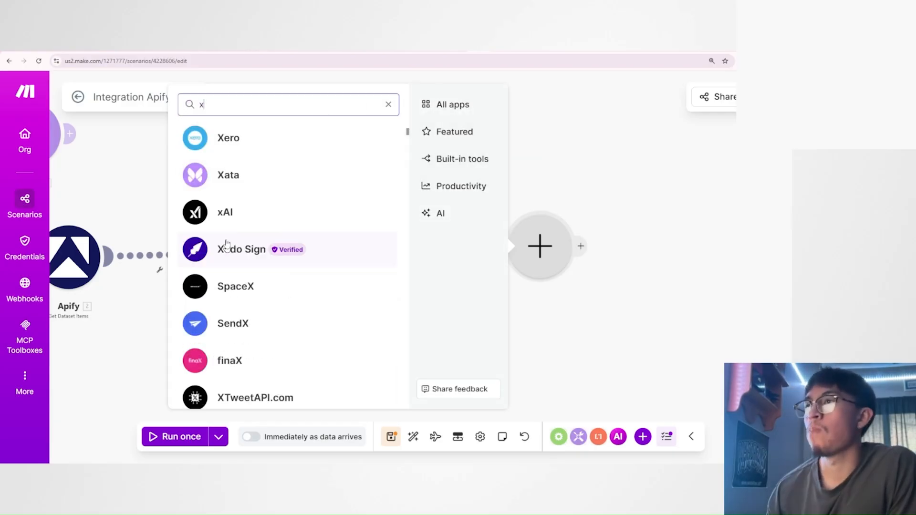
left_click(224, 213)
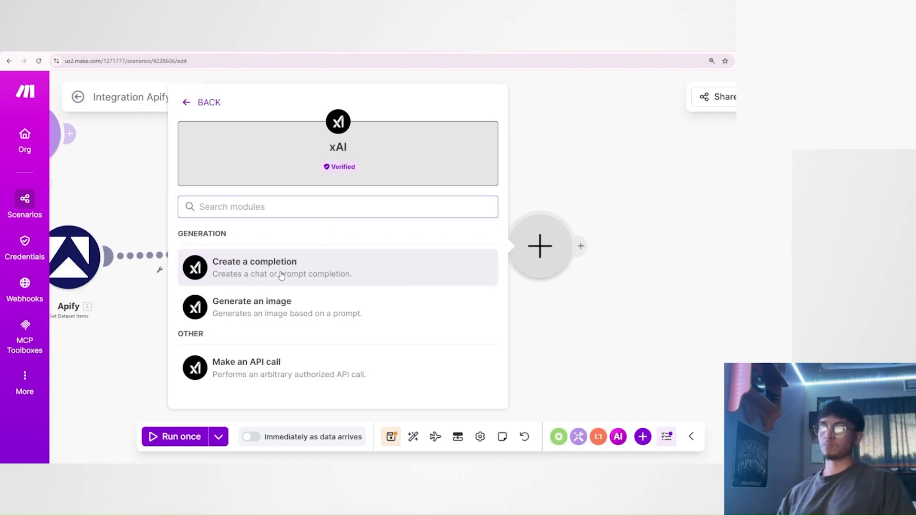
left_click(203, 111)
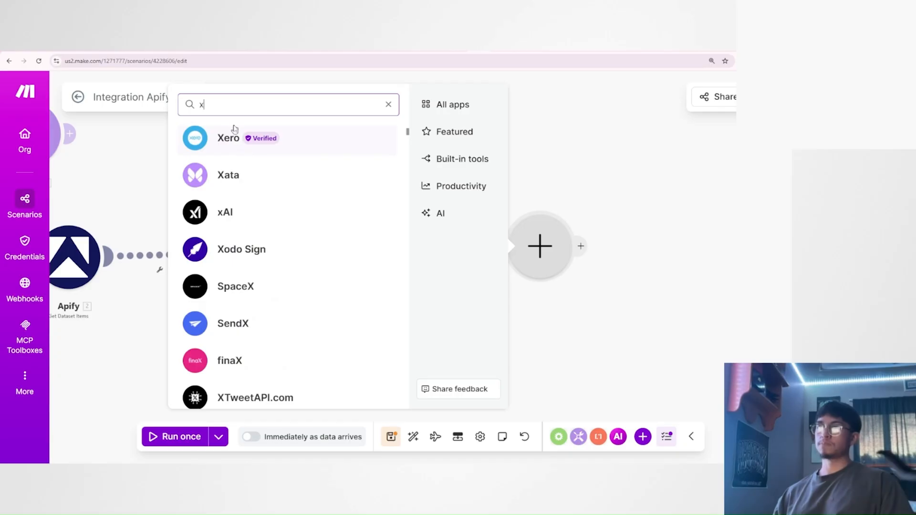
Search the apps for "chat" and add the OpenAI (ChatGPT, Sora, DALL-E, Whisper) module Generate a completion.
double_click(191, 109)
key("BackSpace")
type("chat")
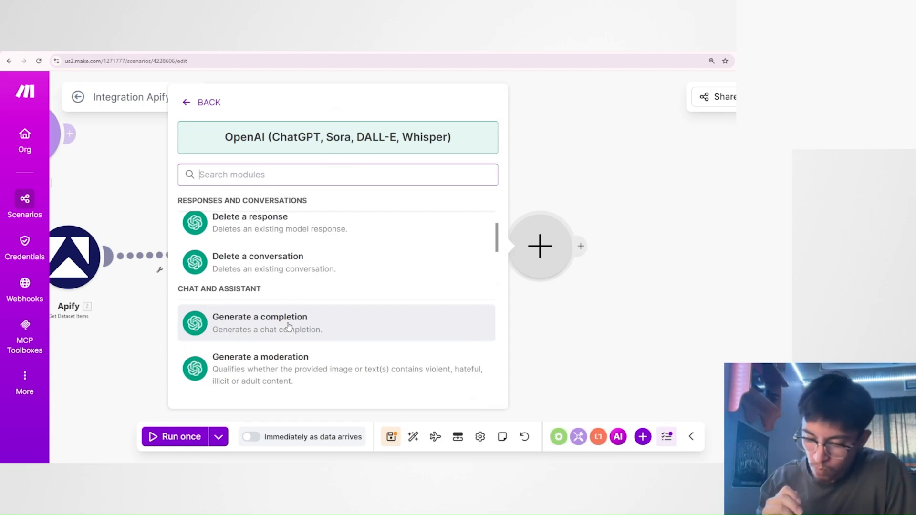
scroll(289, 326, "up", 5)
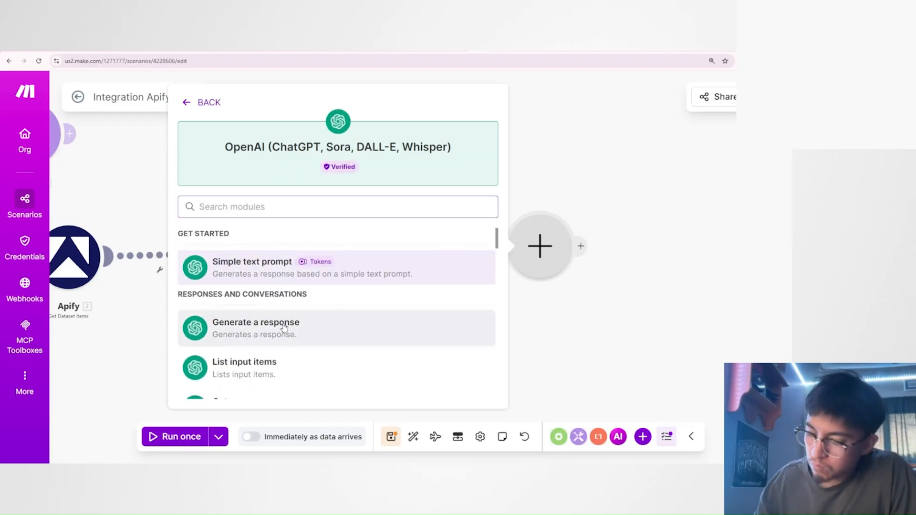
scroll(291, 328, "down", 3)
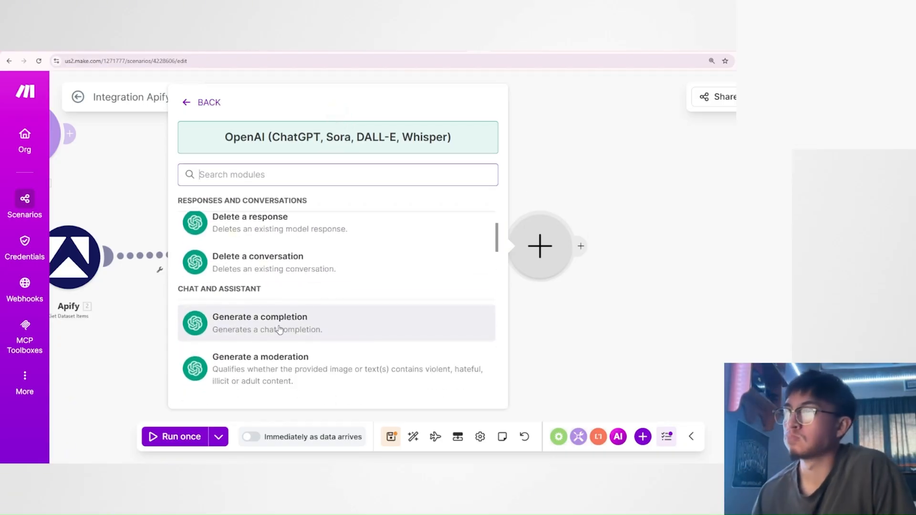
scroll(279, 329, "up", 3)
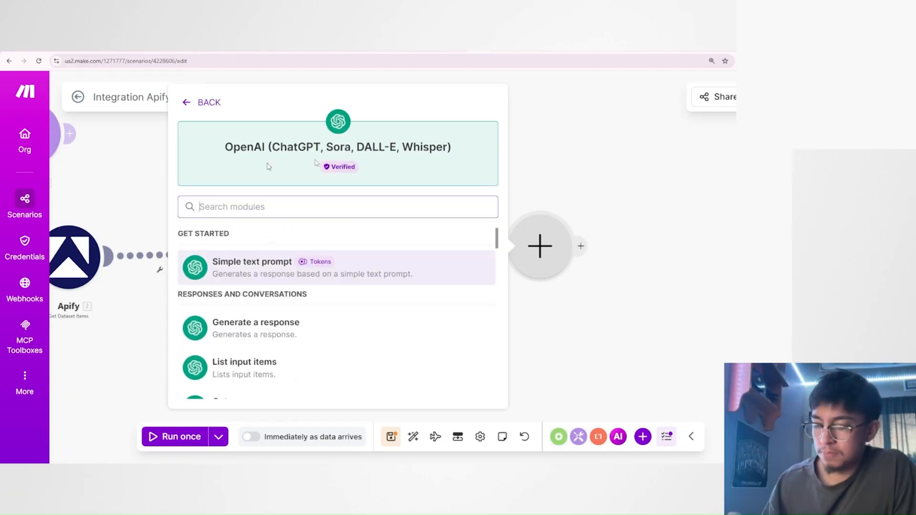
scroll(270, 318, "down", 4)
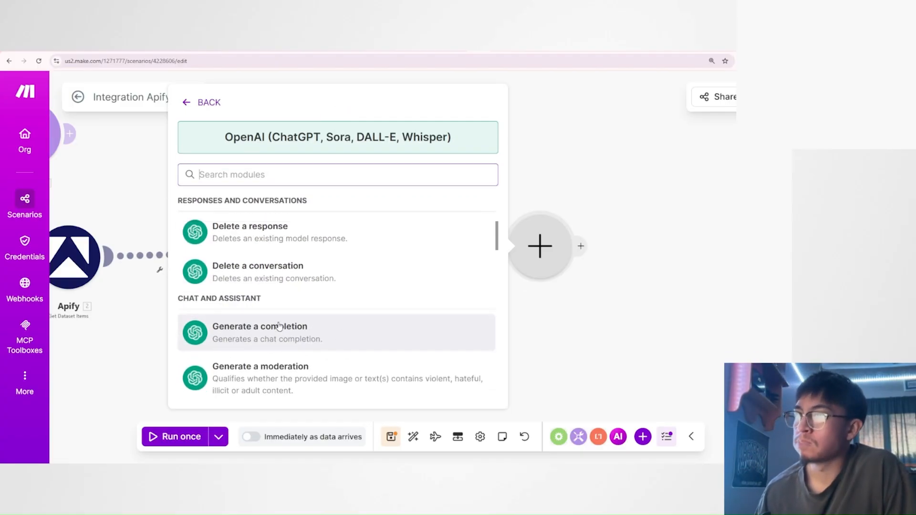
scroll(294, 320, "up", 4)
scroll(248, 281, "down", 2)
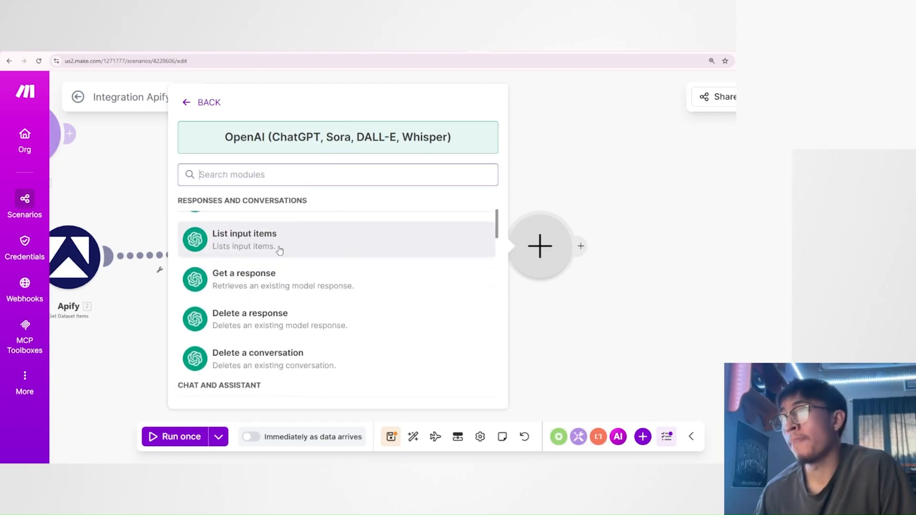
scroll(312, 322, "down", 3)
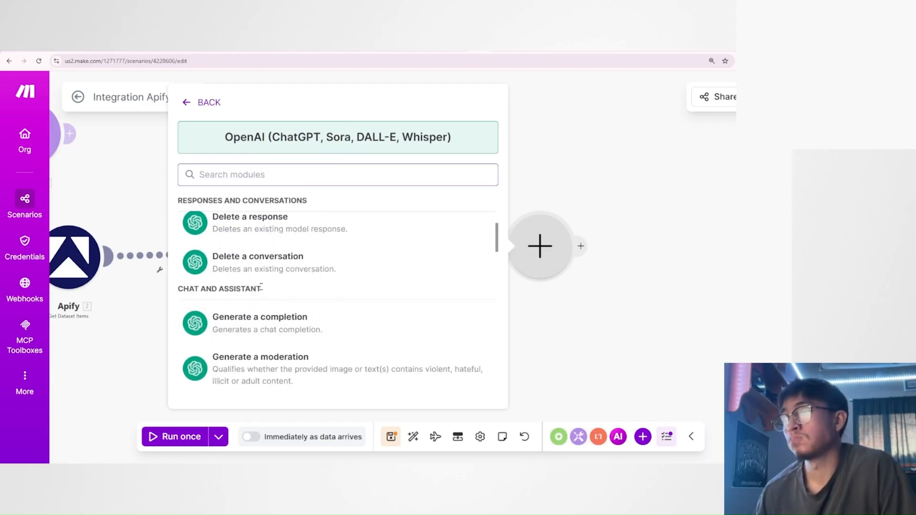
scroll(301, 318, "down", 8)
scroll(295, 318, "up", 8)
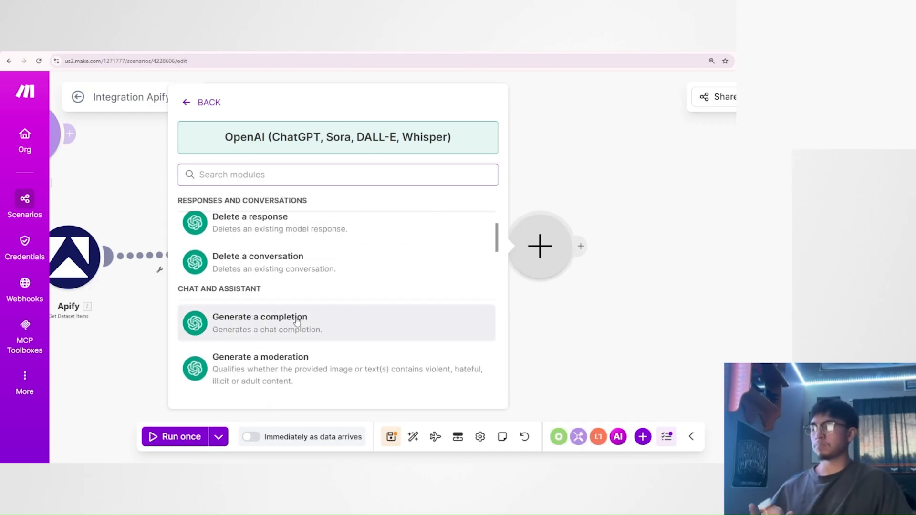
left_click(295, 321)
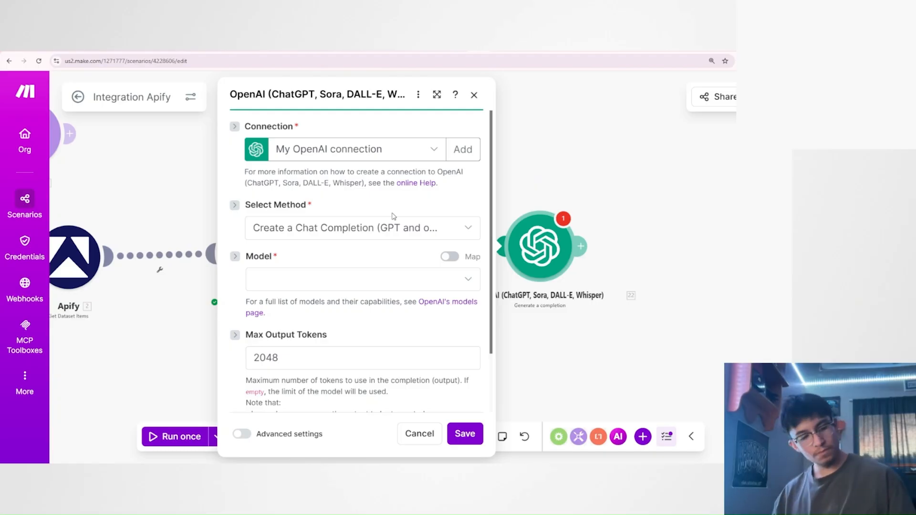
Select My OpenAI connection as the connection for the OpenAI chat completion module.
left_click(384, 153)
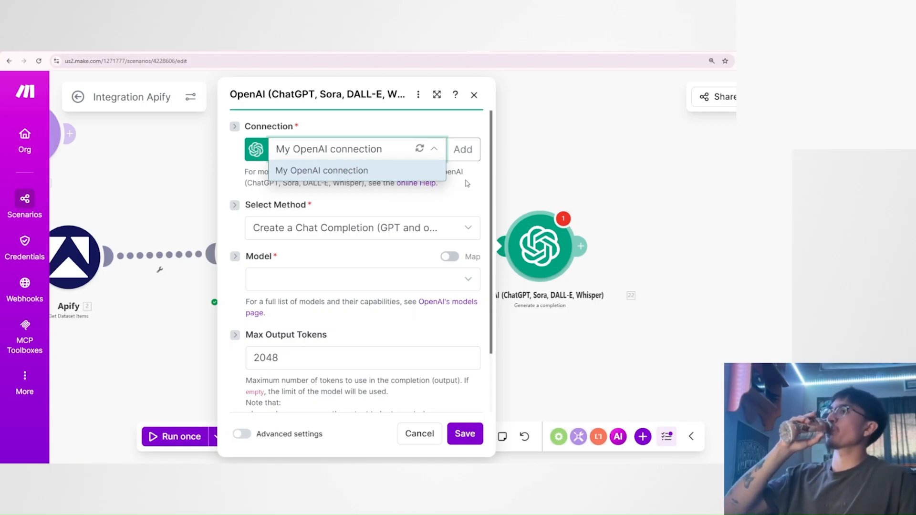
left_click(415, 172)
left_click(361, 152)
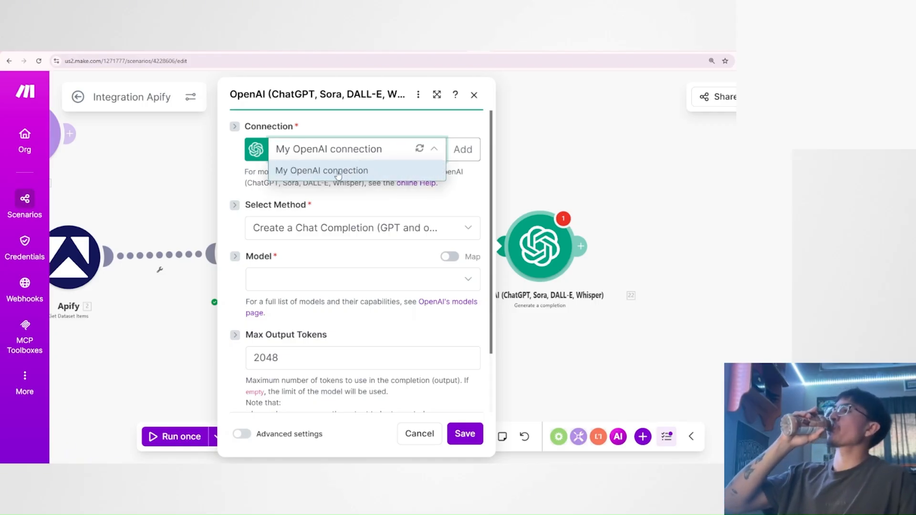
left_click(372, 173)
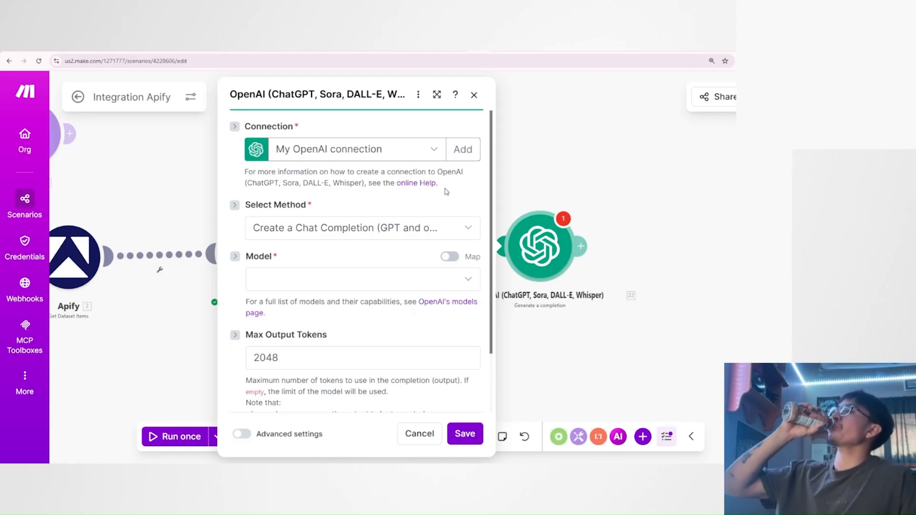
left_click(461, 151)
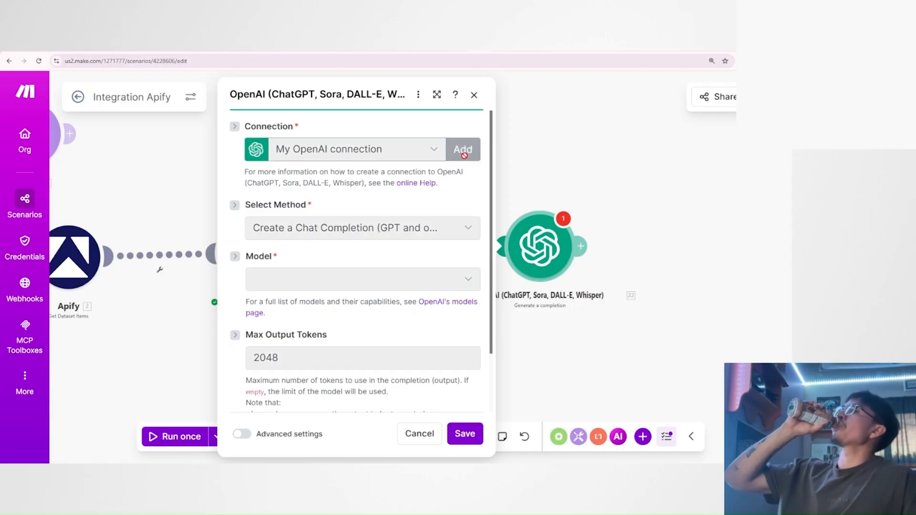
left_click(533, 270)
left_click(686, 396)
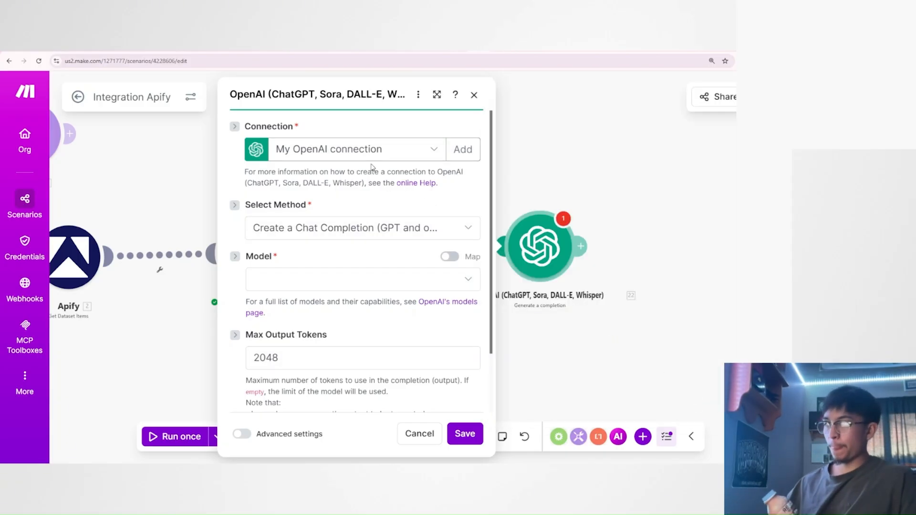
Look through the models available for the chat completion, from GPT-5.2 down to the GPT-4o group.
left_click(340, 278)
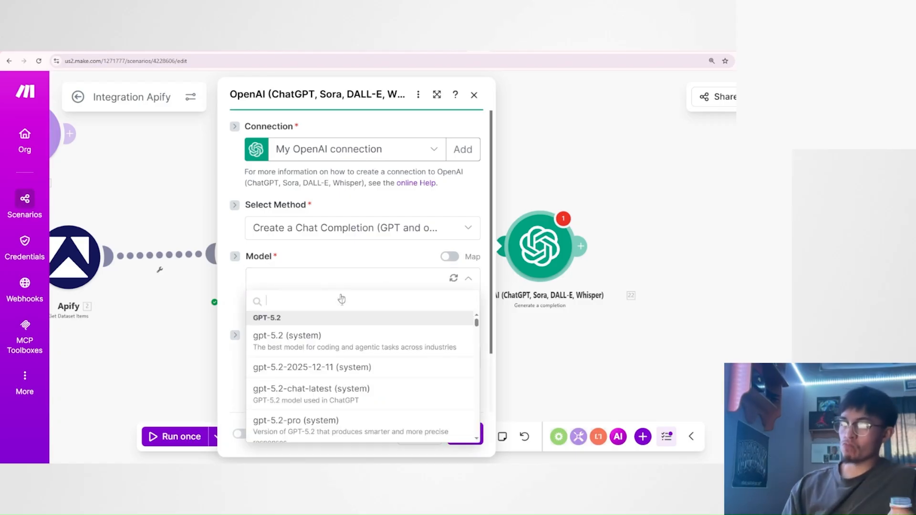
left_click(339, 259)
left_click(338, 280)
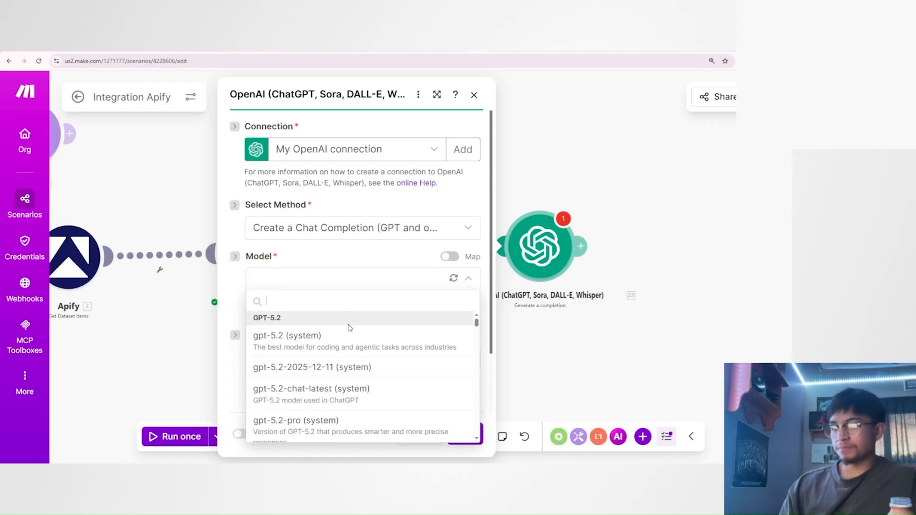
scroll(347, 326, "down", 5)
scroll(326, 272, "down", 10)
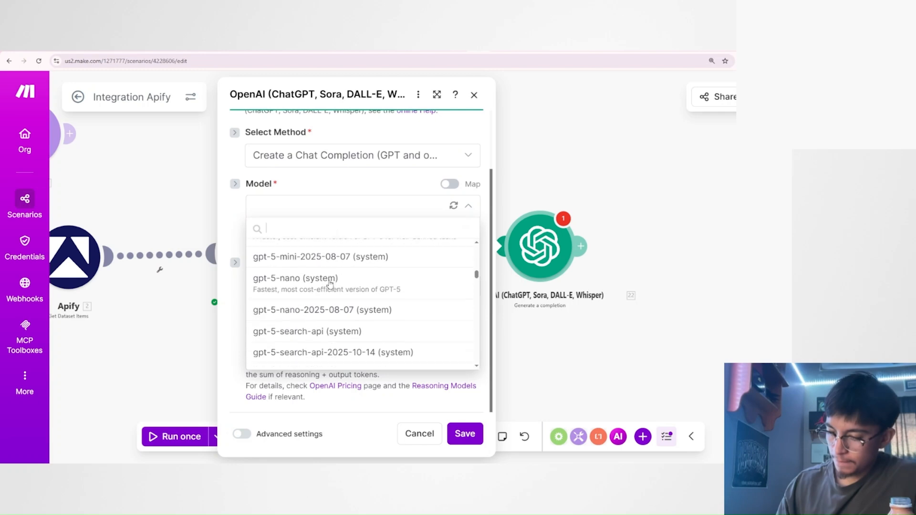
scroll(330, 284, "down", 3)
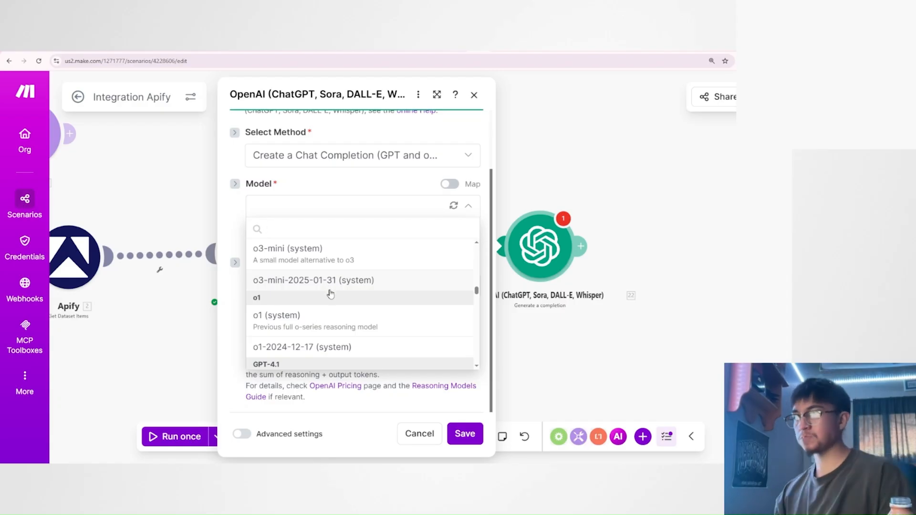
scroll(330, 291, "down", 5)
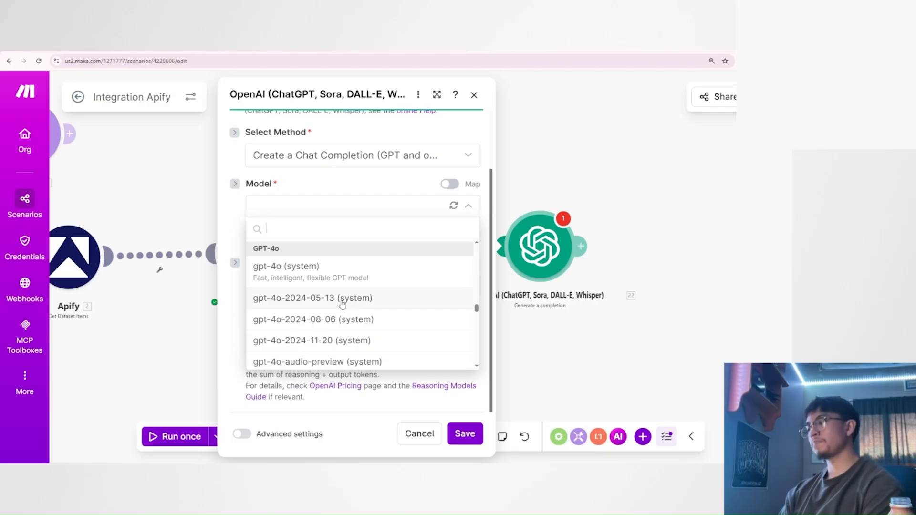
Search Google for "api pricing chatgpt" in a new browser tab and open OpenAI's API Pricing page.
key("ctrl+t")
type("api pricing")
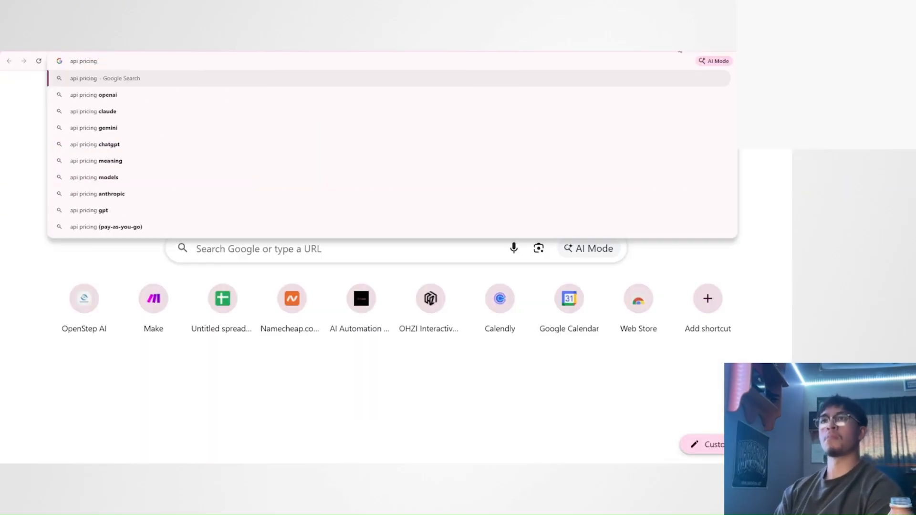
type(" chat")
key("Return")
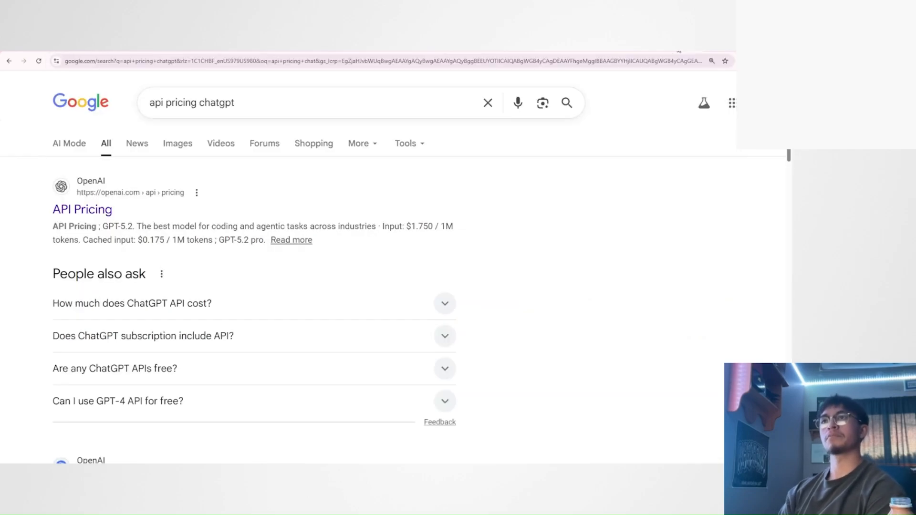
left_click(87, 208)
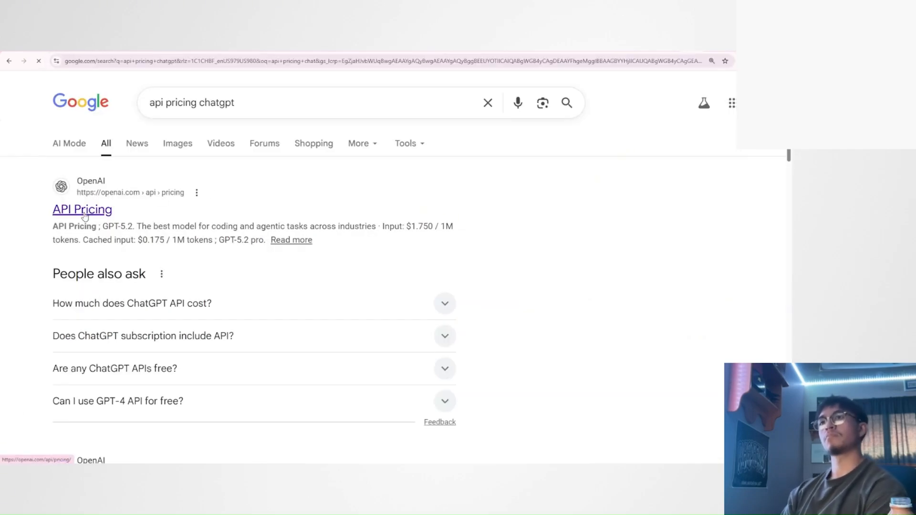
Review the prices of the flagship models and go on to the fine-tuning prices.
scroll(238, 229, "down", 10)
scroll(248, 231, "down", 20)
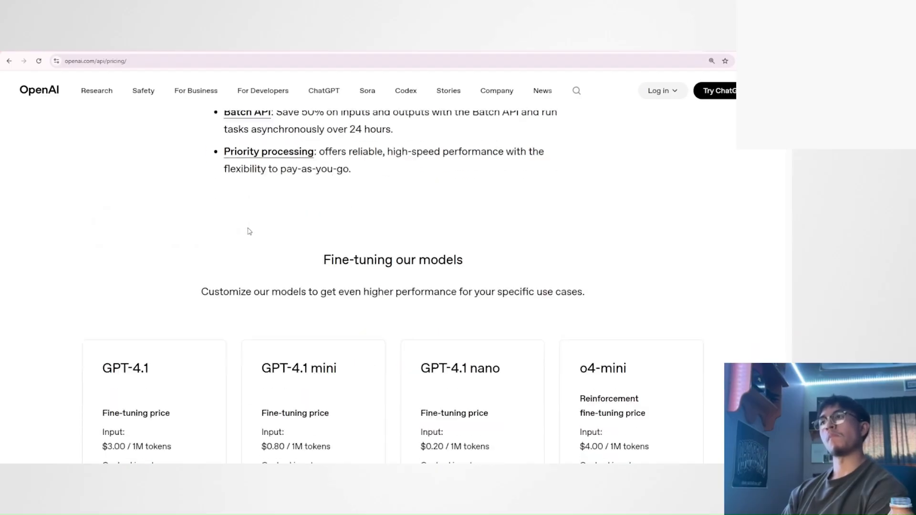
scroll(233, 272, "up", 20)
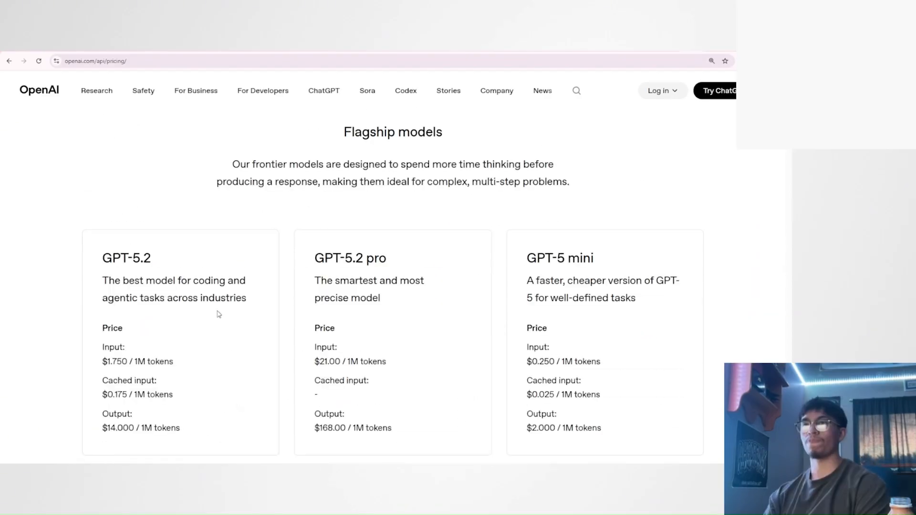
scroll(218, 298, "down", 2)
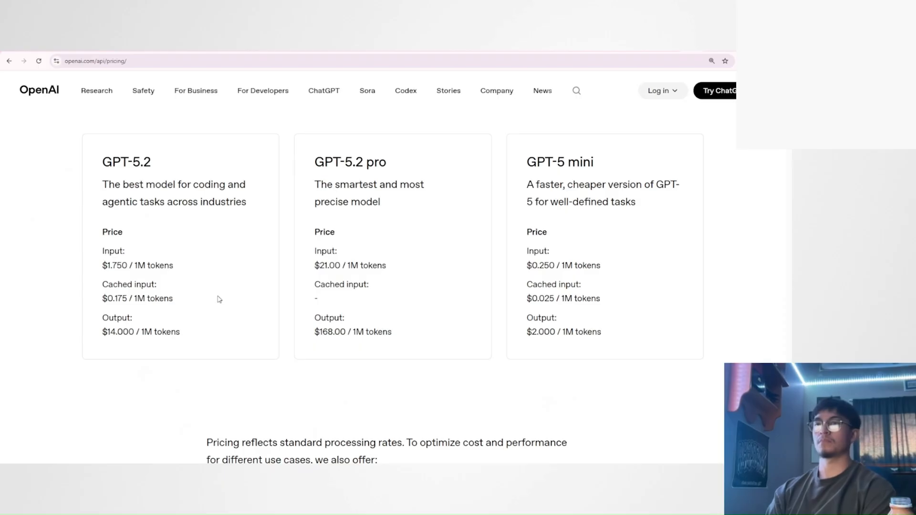
scroll(242, 221, "down", 10)
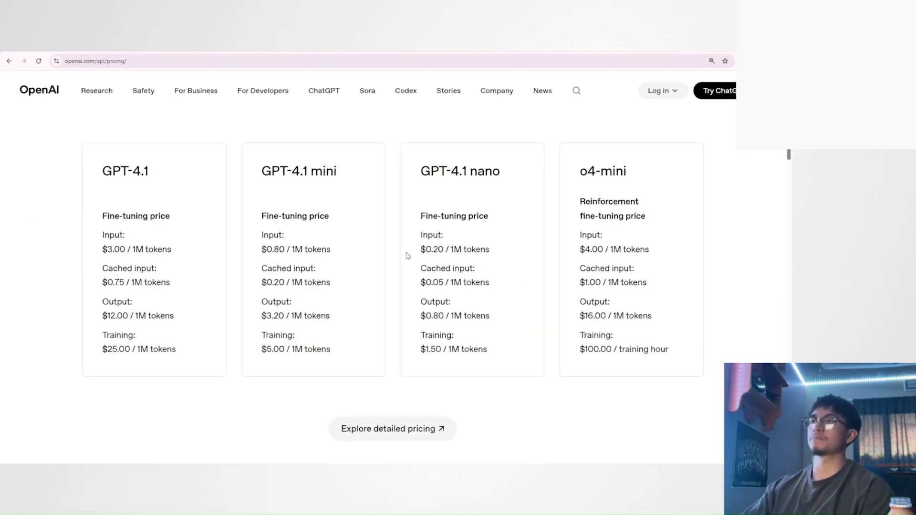
Examine the input and output fine-tuning prices of GPT-4.1 nano and GPT-4.1 mini.
left_click_drag(416, 258, 453, 249)
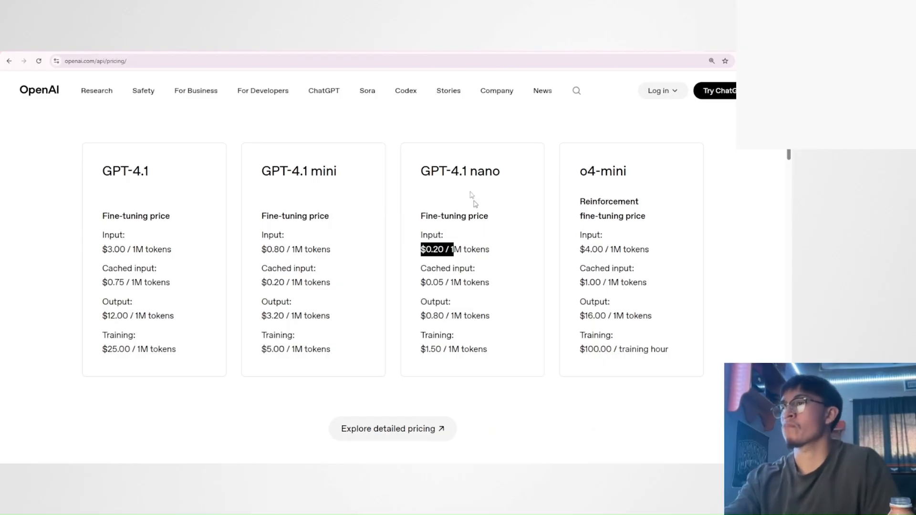
triple_click(434, 173)
left_click_drag(426, 315, 528, 316)
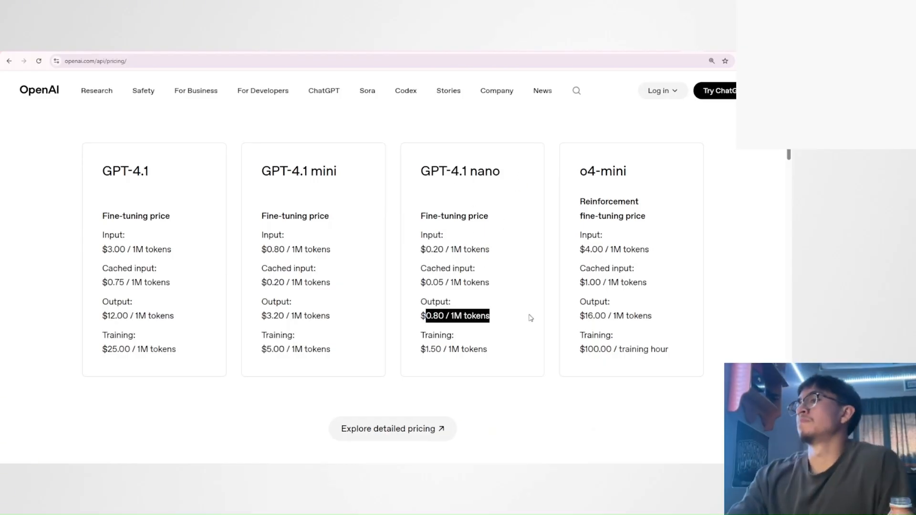
left_click(428, 301)
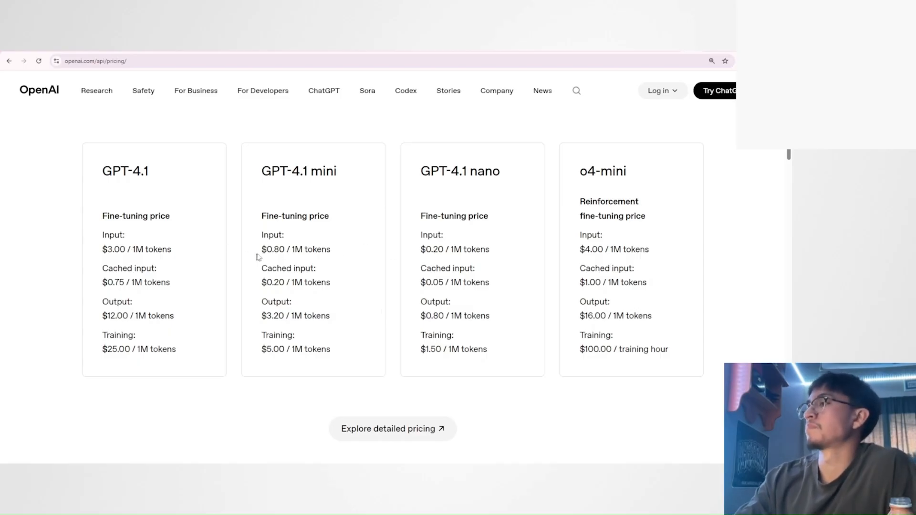
left_click_drag(266, 249, 293, 249)
left_click_drag(267, 316, 290, 316)
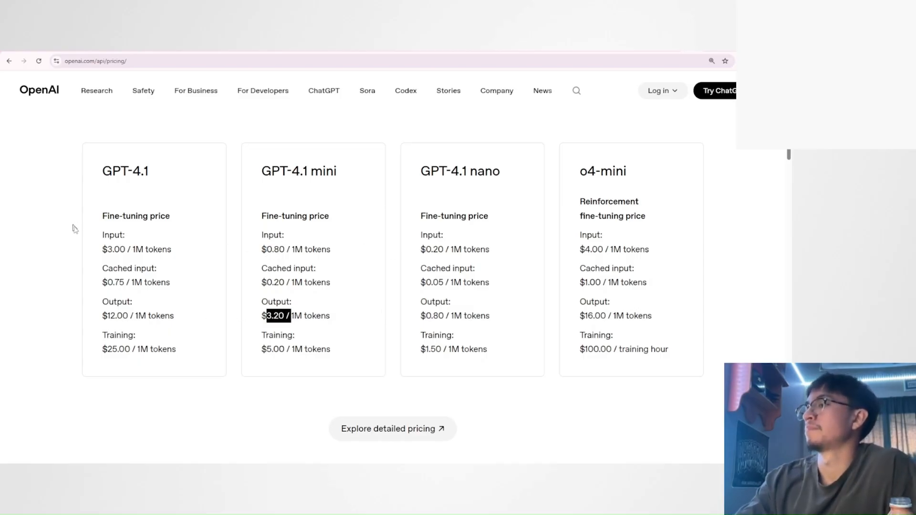
Compare the input fine-tuning prices of GPT-4.1 and o4-mini with the GPT-4.1 nano offering.
left_click_drag(101, 248, 143, 249)
left_click_drag(586, 248, 627, 249)
left_click(627, 263)
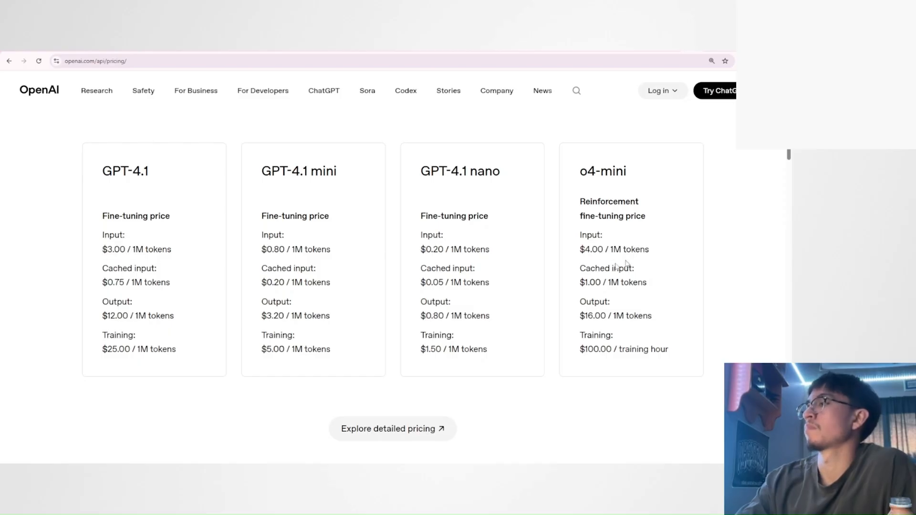
left_click_drag(420, 173, 501, 175)
scroll(445, 305, "up", 2)
scroll(444, 309, "down", 2)
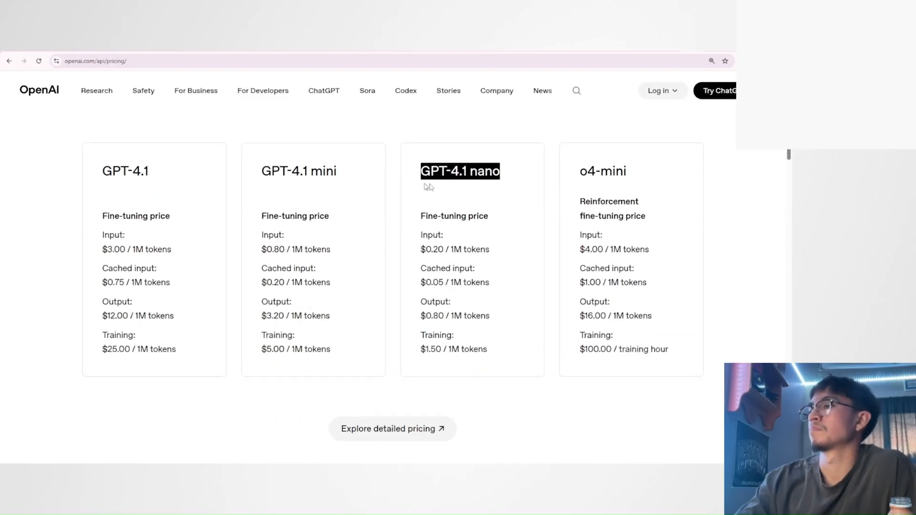
Open OpenAI's detailed pricing and look through the standard text token prices for all models.
left_click(417, 432)
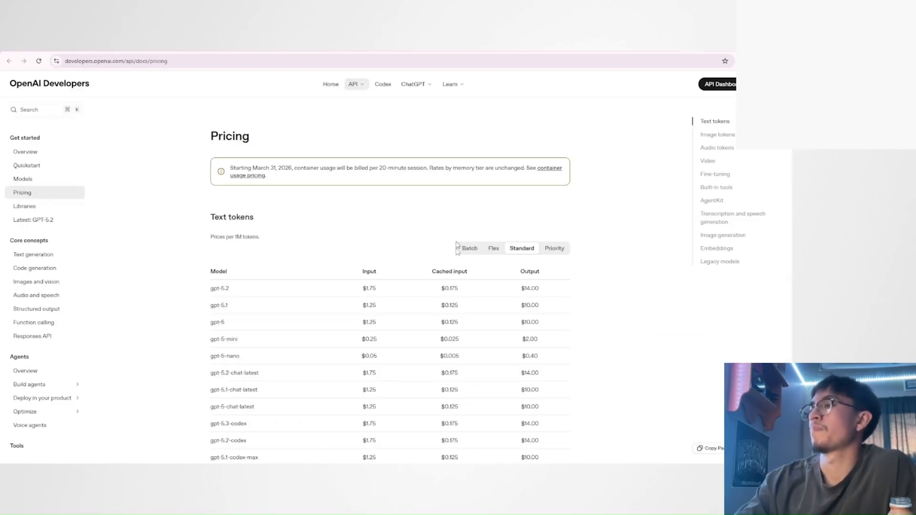
scroll(332, 297, "down", 2)
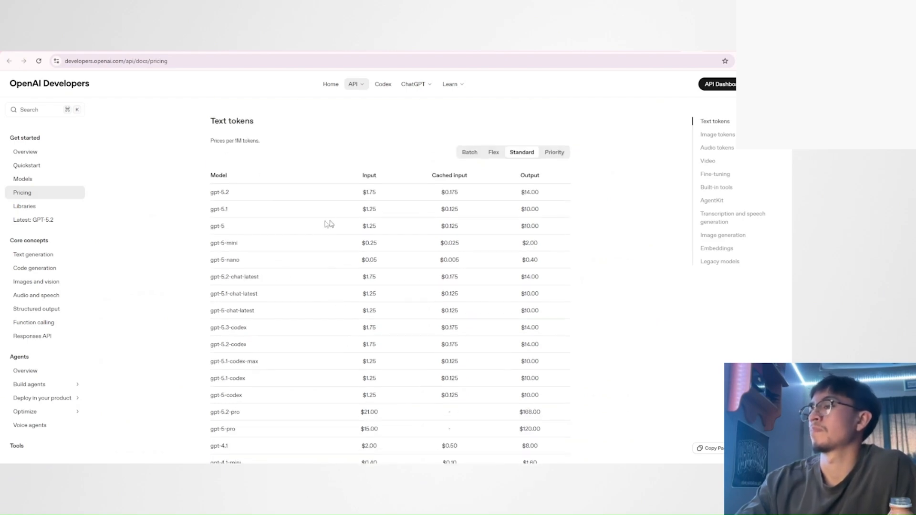
scroll(246, 195, "down", 4)
scroll(245, 196, "down", 4)
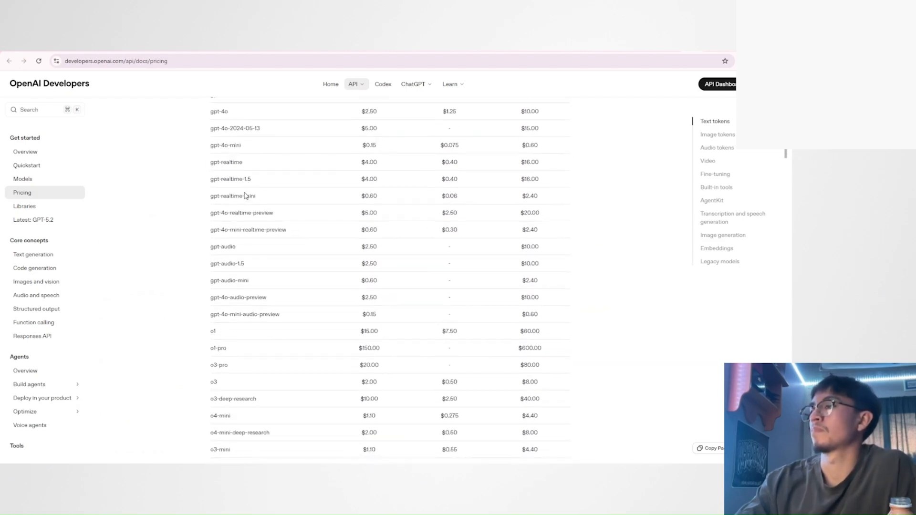
scroll(251, 240, "up", 2)
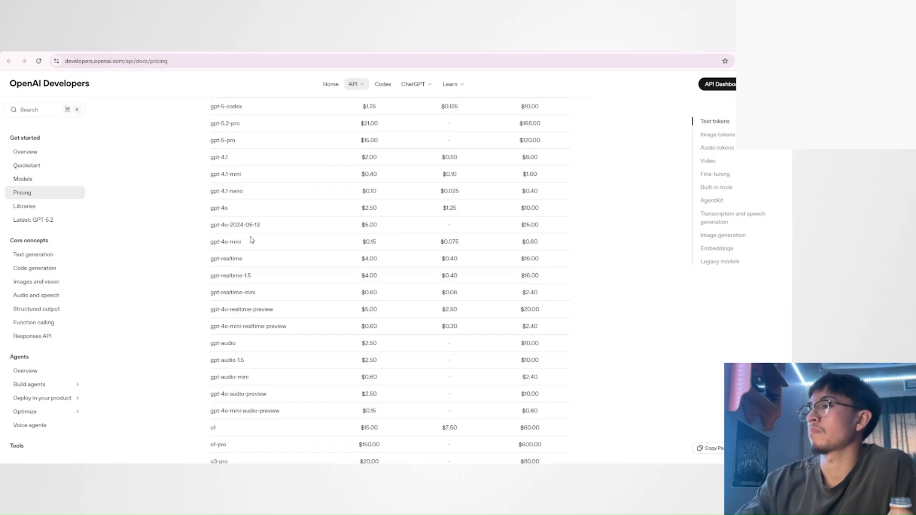
Check the input and output text token prices of gpt-4o-mini.
left_click_drag(247, 246, 221, 242)
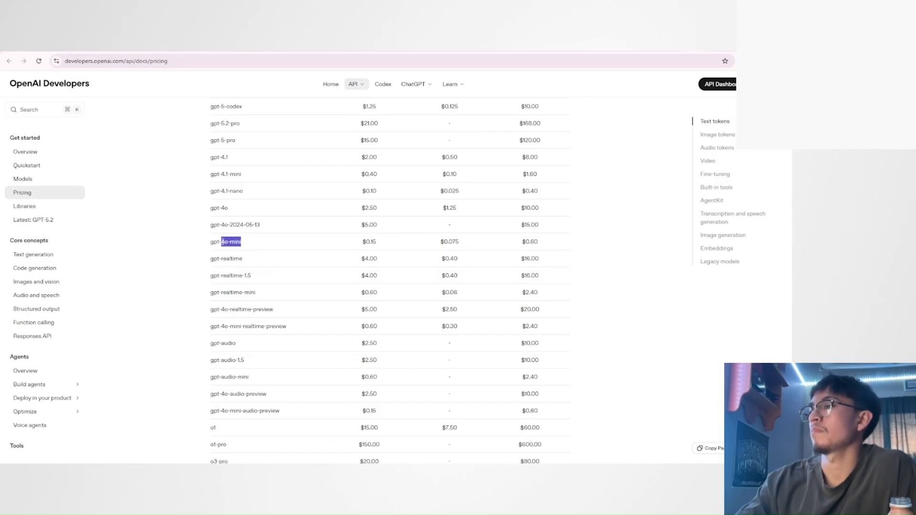
left_click_drag(361, 243, 381, 245)
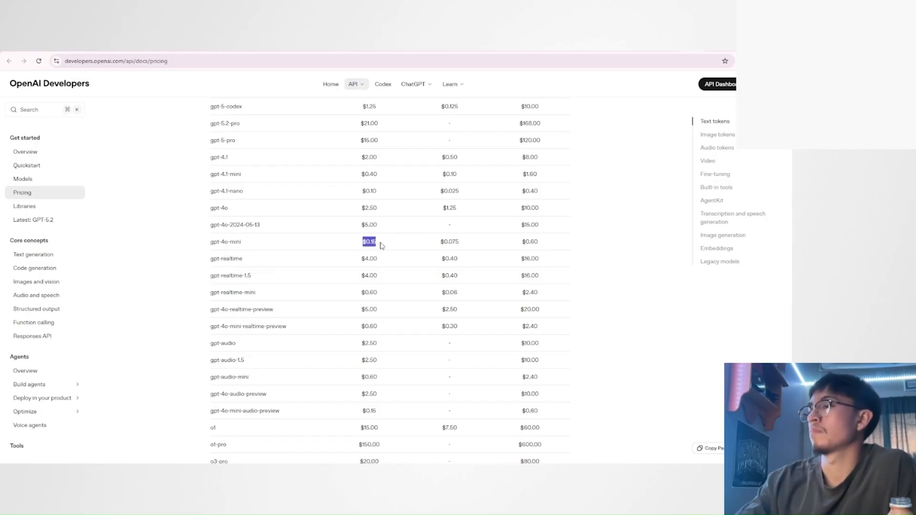
left_click_drag(516, 245, 552, 244)
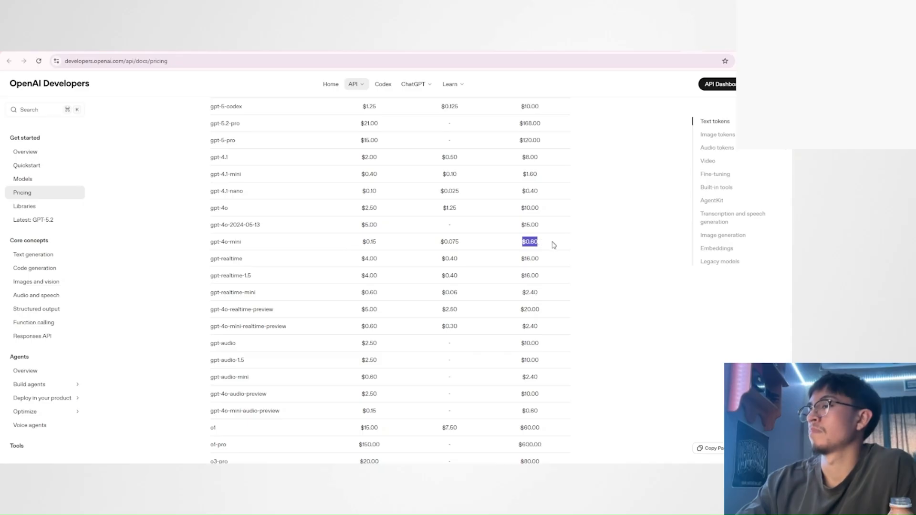
left_click(553, 246)
double_click(547, 245)
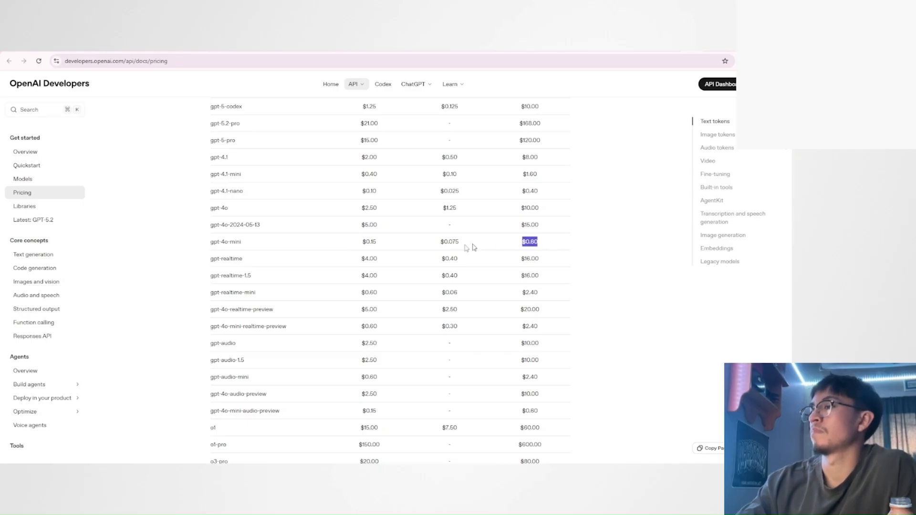
double_click(378, 243)
left_click(391, 246)
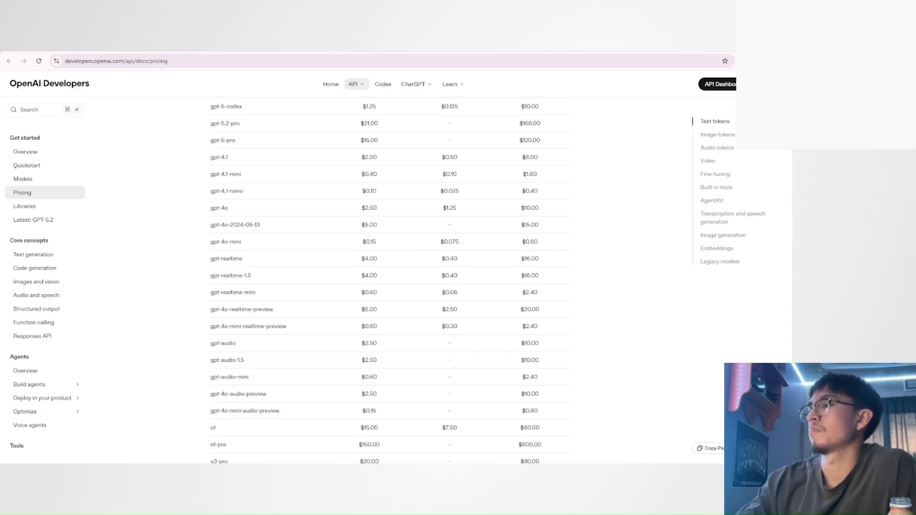
Check the input and output text token prices of gpt-4.1-nano against the other models in the table.
scroll(368, 241, "up", 2)
double_click(369, 286)
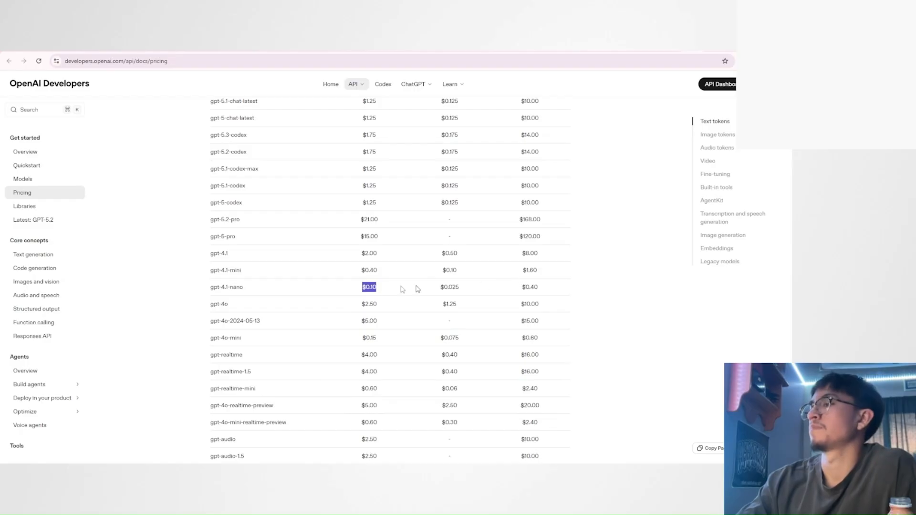
left_click(359, 288)
left_click_drag(358, 288, 383, 288)
scroll(378, 288, "up", 6)
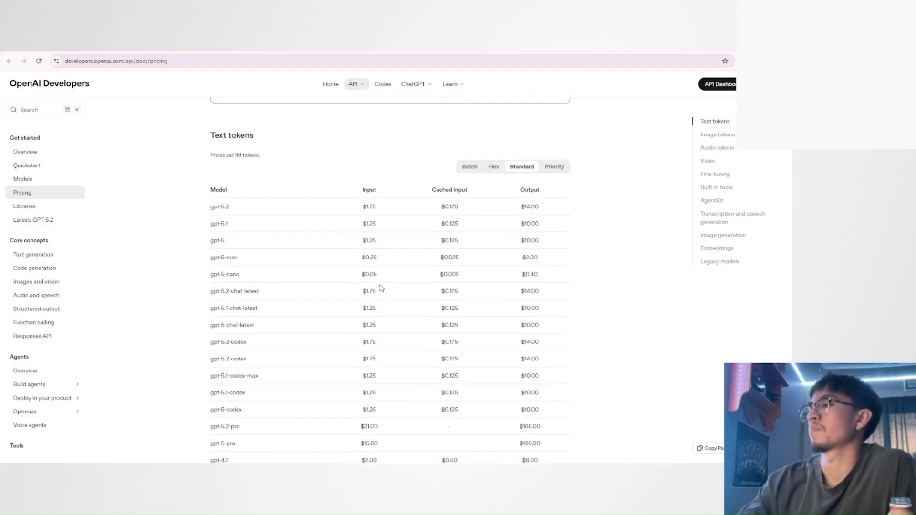
scroll(371, 271, "down", 6)
left_click_drag(521, 288, 561, 289)
scroll(562, 290, "up", 6)
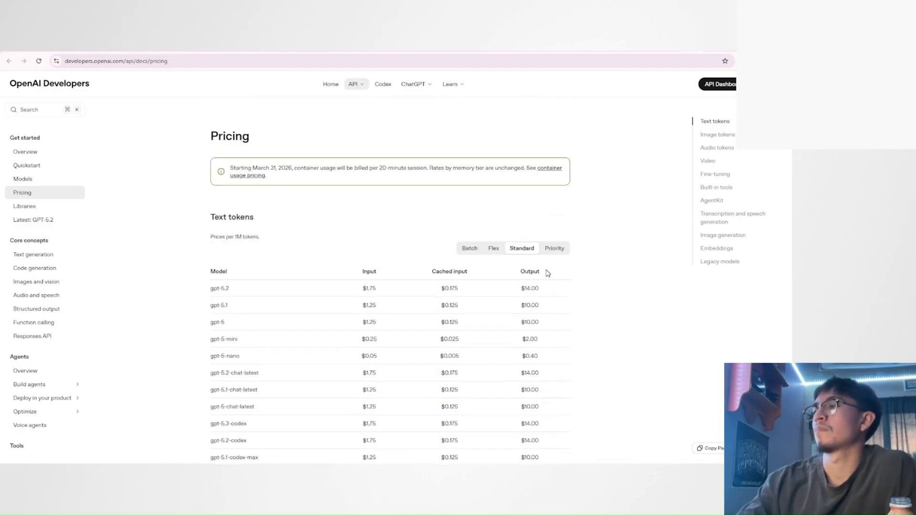
Find gpt-4.1-nano in OpenAI's standard text token price table and review its row.
scroll(547, 273, "down", 6)
left_click(285, 291)
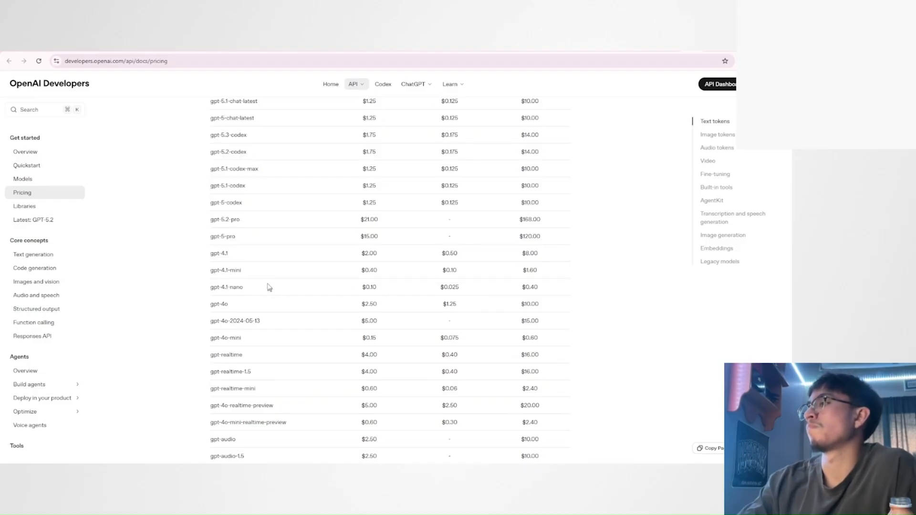
left_click_drag(252, 289, 210, 287)
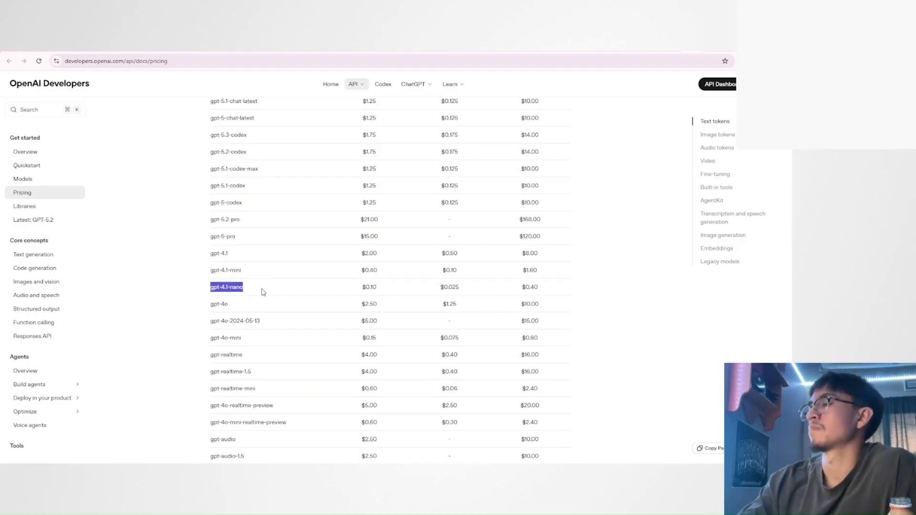
scroll(264, 292, "down", 5)
scroll(264, 292, "up", 5)
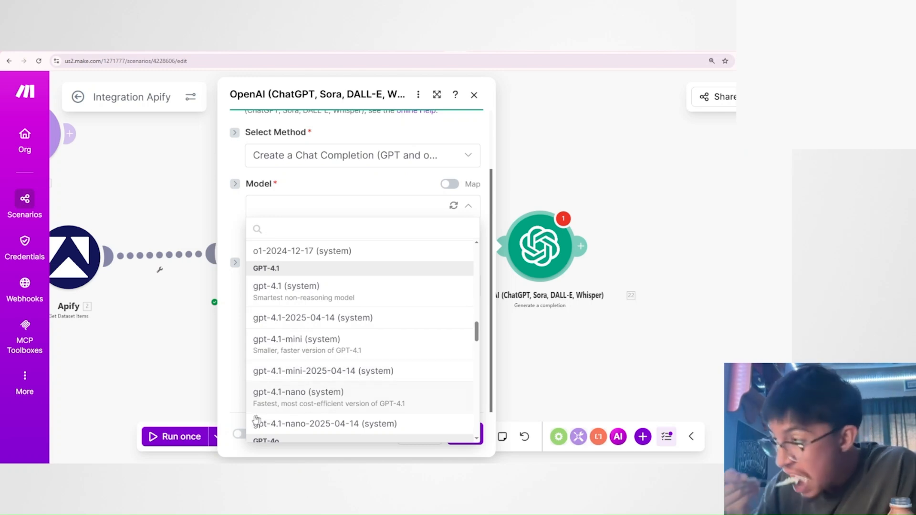
Set the OpenAI module's model to gpt-4.1-nano (system) in the GPT-4.1 group.
scroll(267, 362, "down", 2)
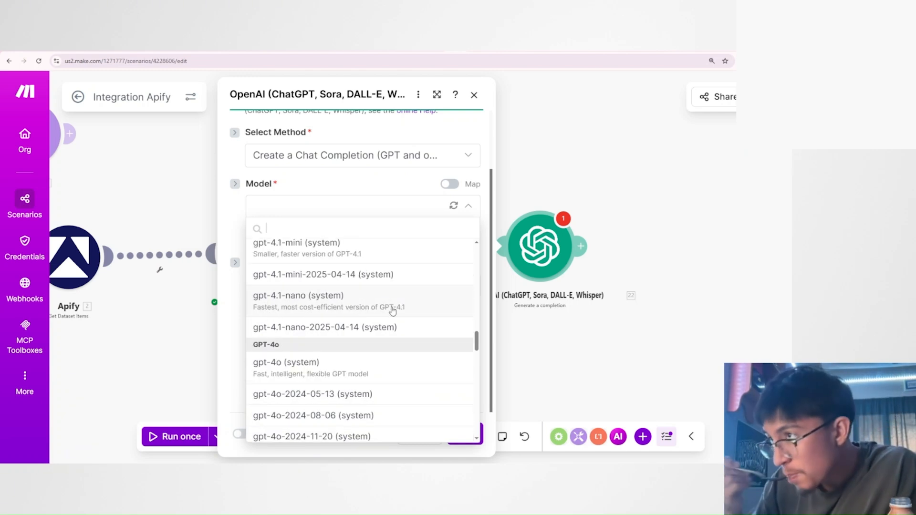
left_click(348, 308)
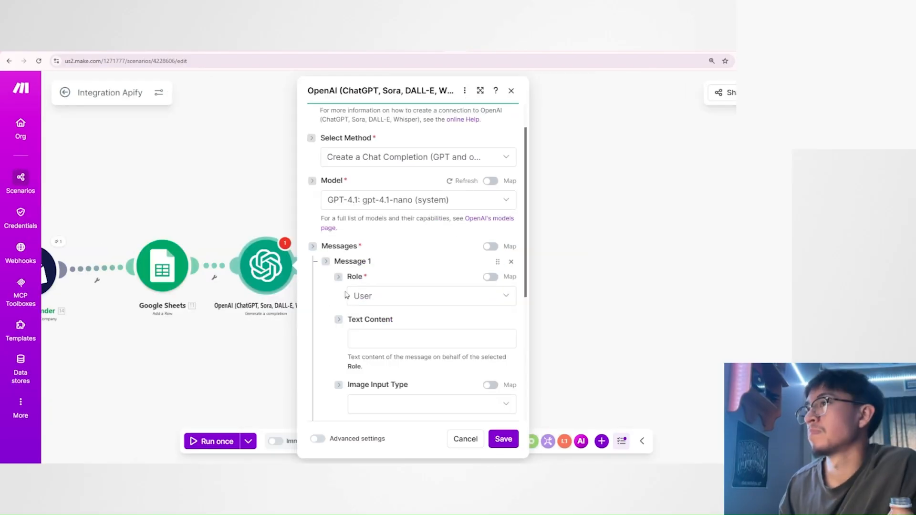
scroll(345, 294, "down", 2)
scroll(343, 292, "up", 2)
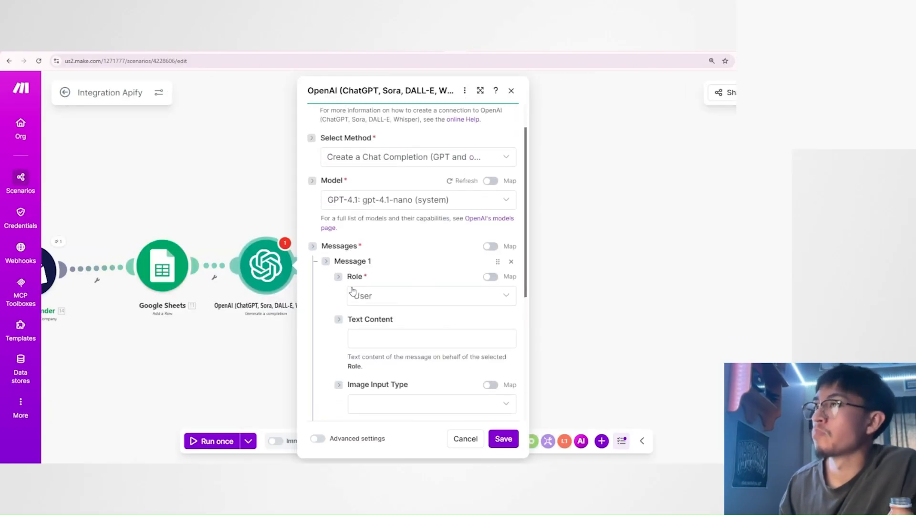
scroll(352, 292, "up", 1)
scroll(339, 266, "down", 2)
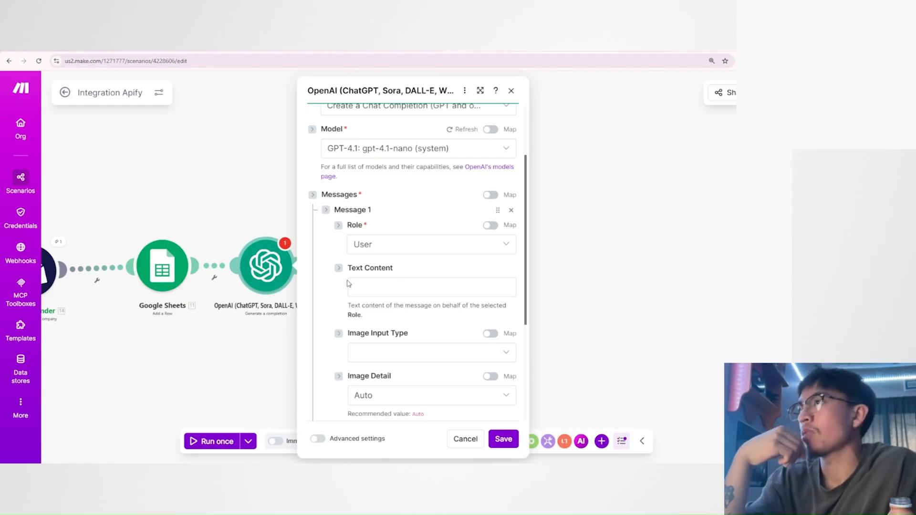
Check which OpenAI connections are available for the chat completion module.
scroll(347, 287, "up", 2)
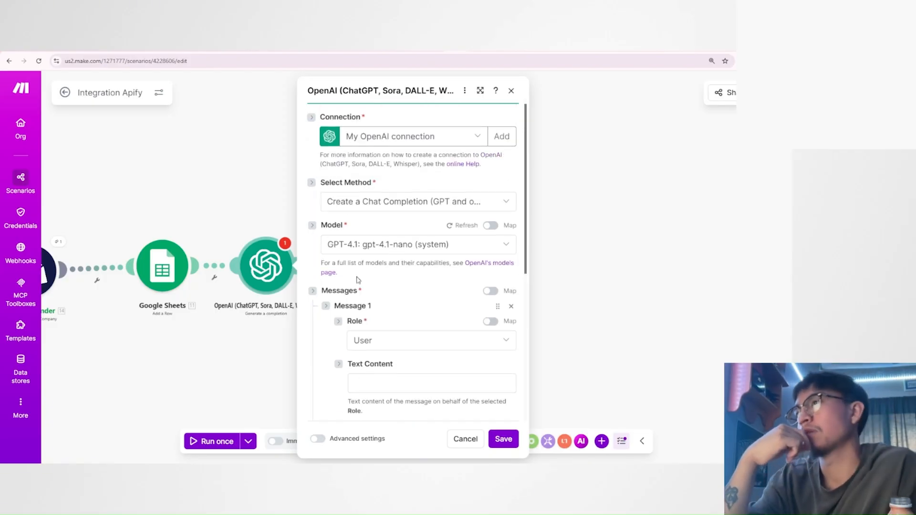
left_click(380, 139)
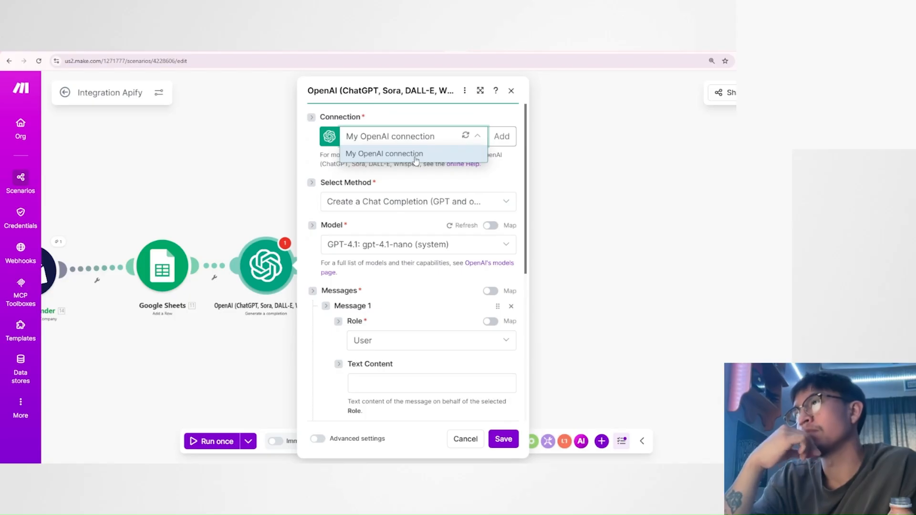
left_click(470, 175)
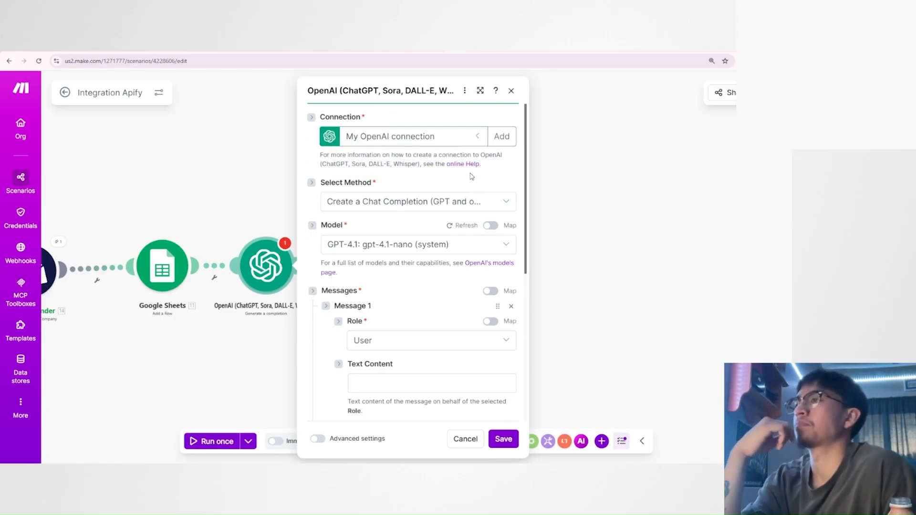
left_click(414, 139)
left_click(462, 182)
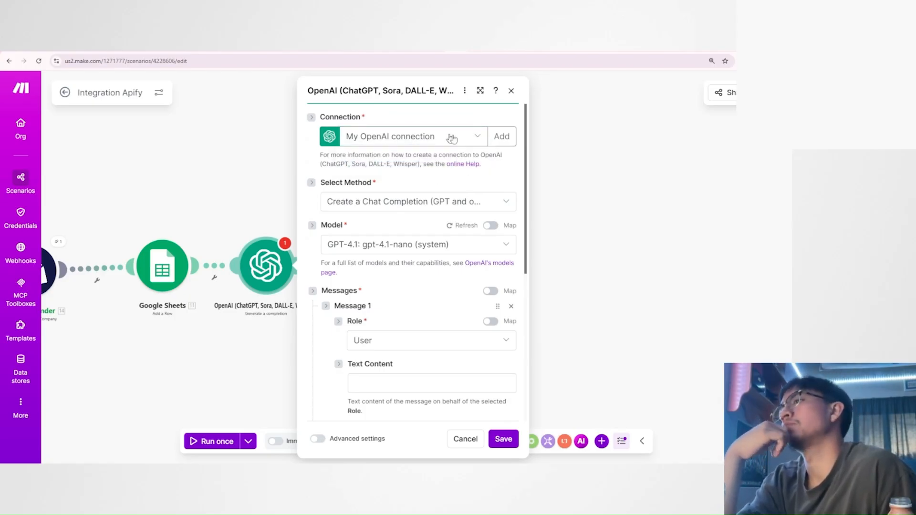
scroll(369, 234, "down", 4)
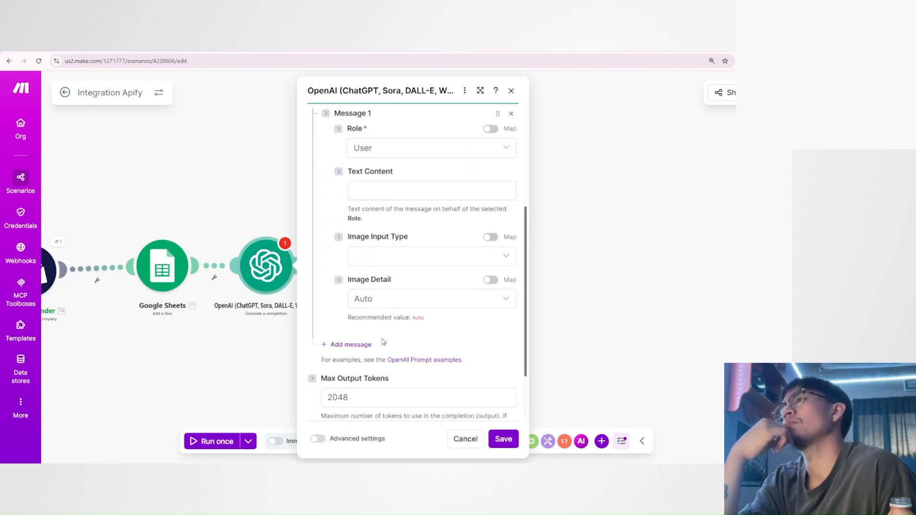
scroll(383, 342, "up", 4)
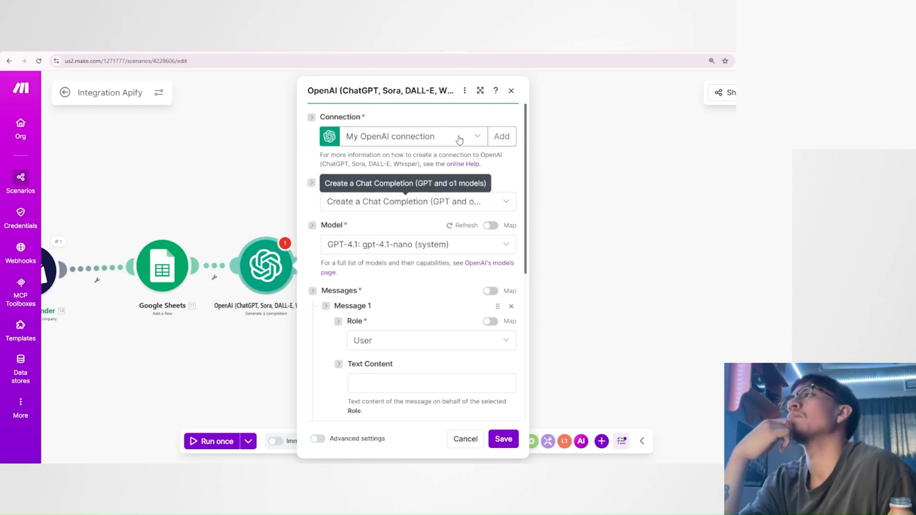
View the API key requirement for creating a new OpenAI connection, without creating one.
left_click(500, 136)
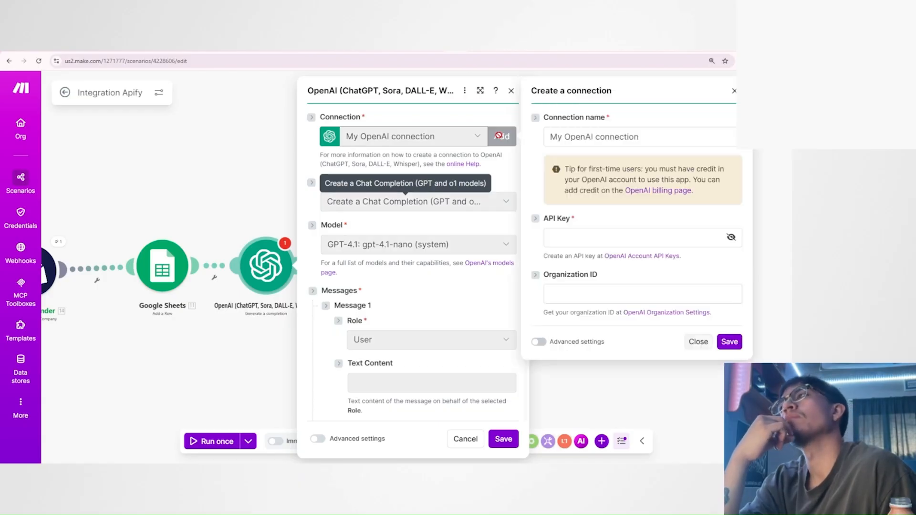
left_click(634, 240)
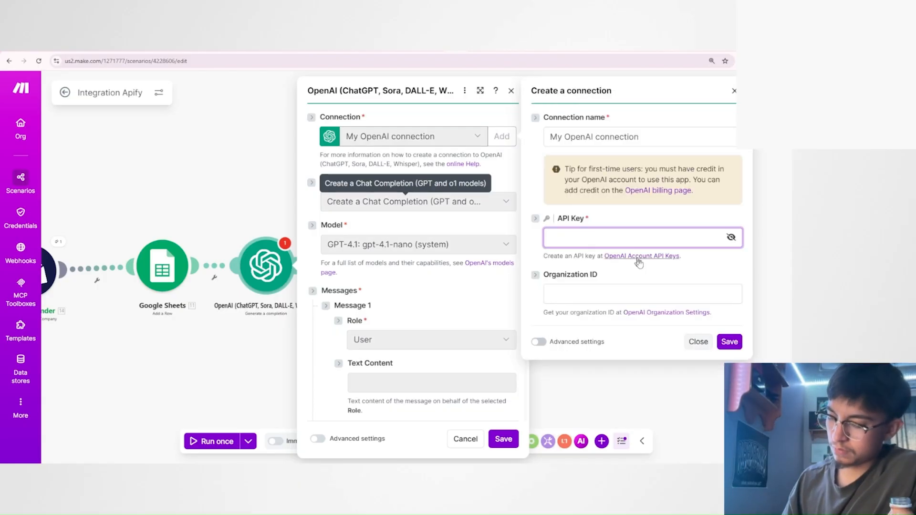
left_click(698, 341)
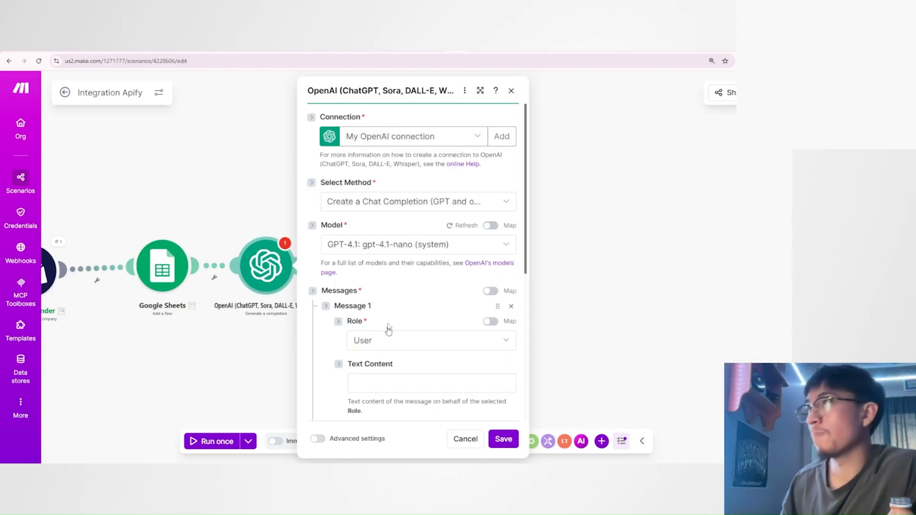
Set the role of Message 1 to Developer / System.
scroll(397, 301, "down", 3)
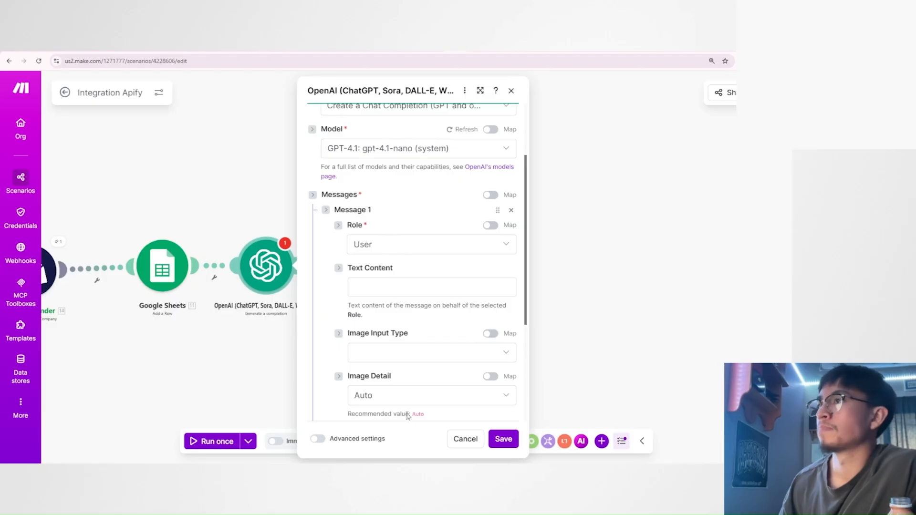
scroll(403, 342, "down", 1)
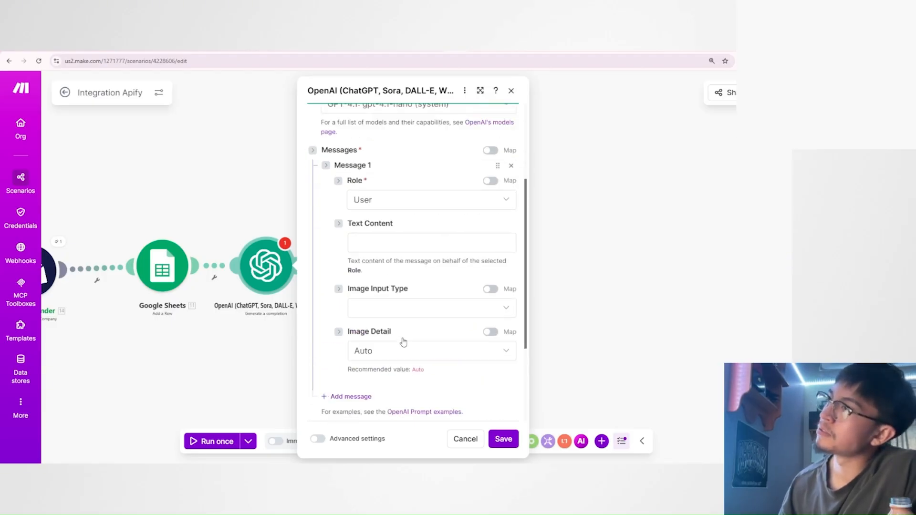
scroll(403, 342, "up", 1)
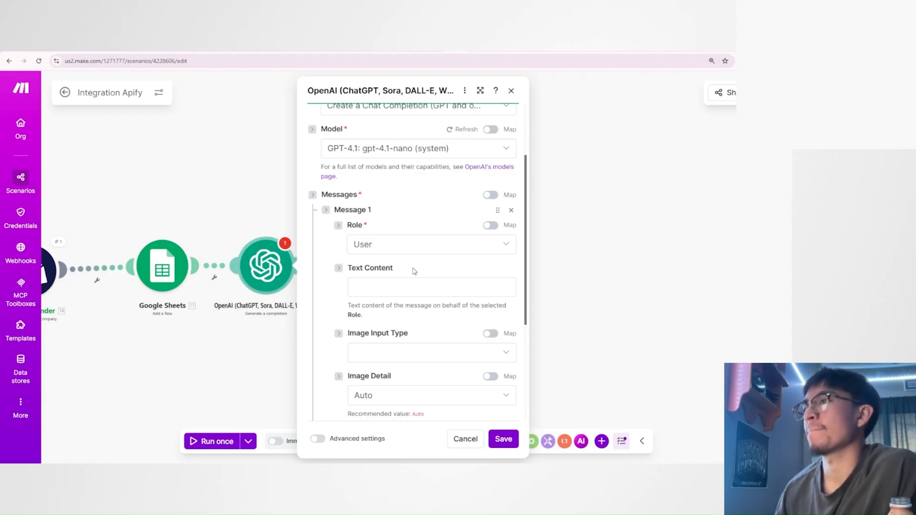
scroll(413, 272, "down", 4)
scroll(409, 270, "up", 4)
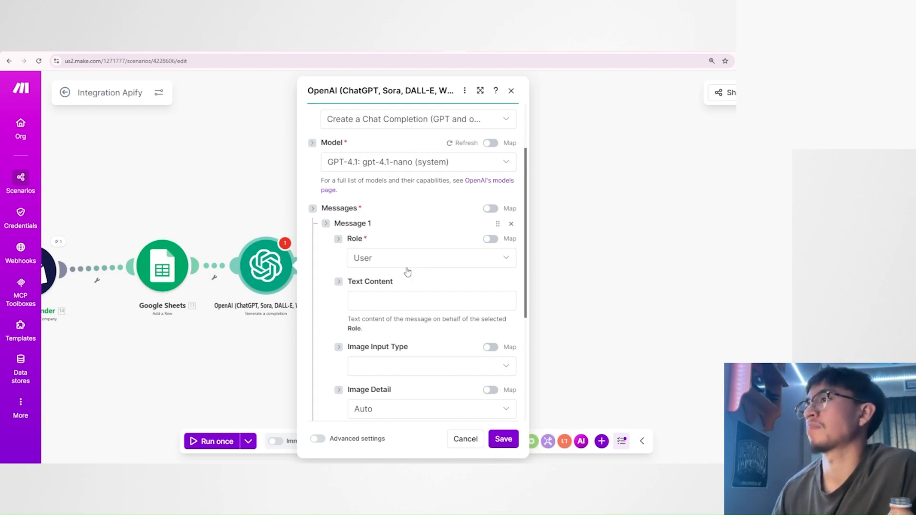
left_click(406, 265)
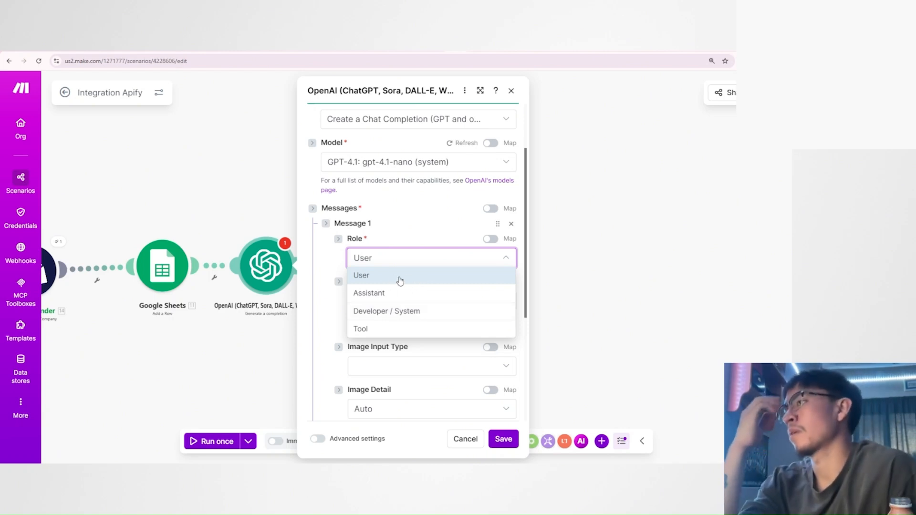
left_click(419, 315)
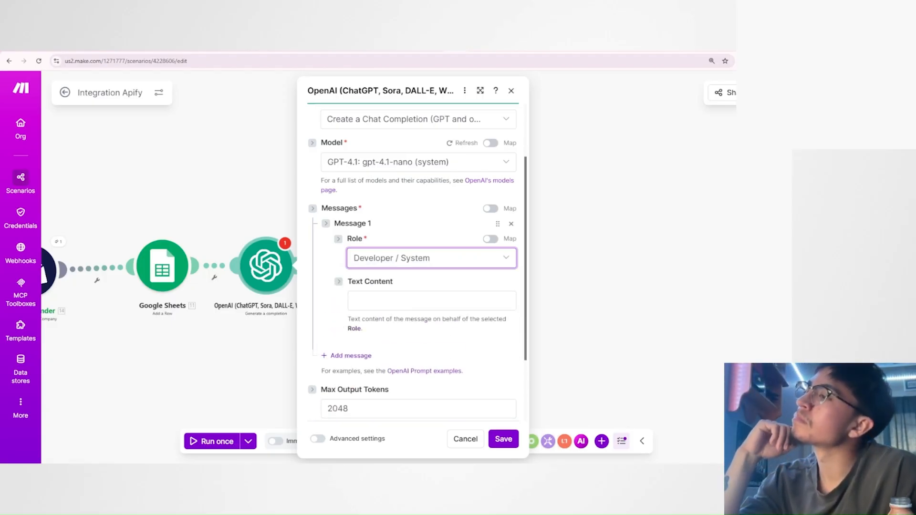
Enter "you are an expert email analyzer." as the text content of Message 1.
left_click(431, 300)
left_click(429, 282)
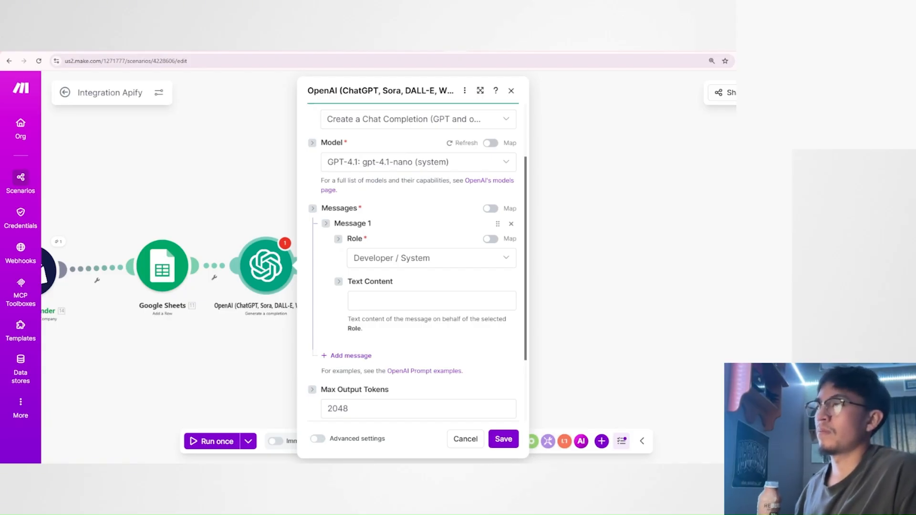
left_click(432, 300)
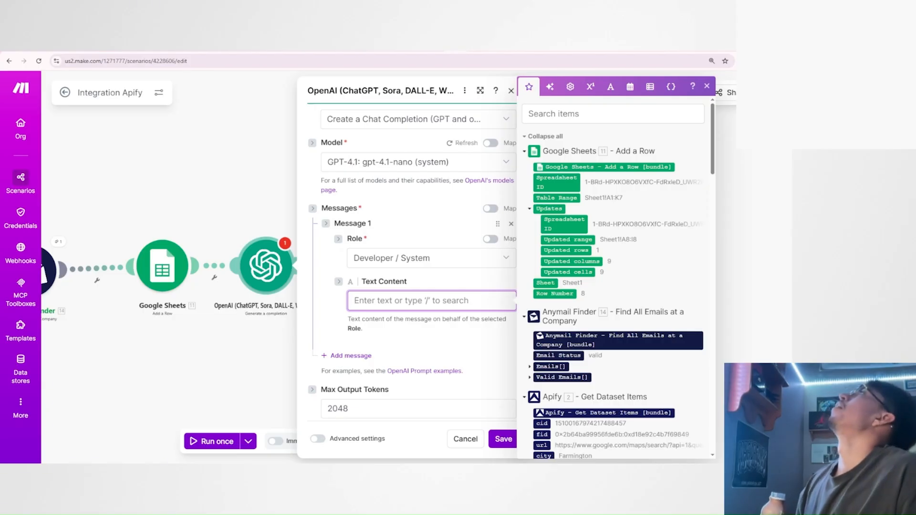
type("you are")
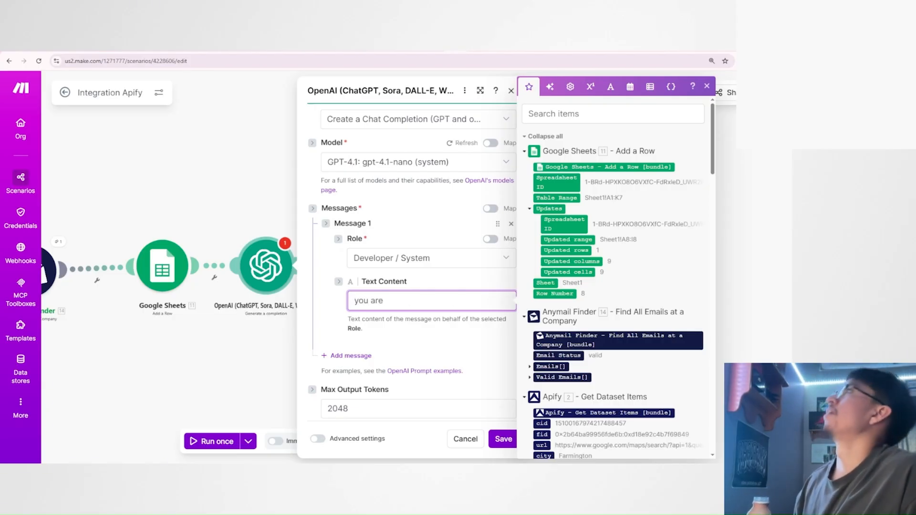
type(" an ex")
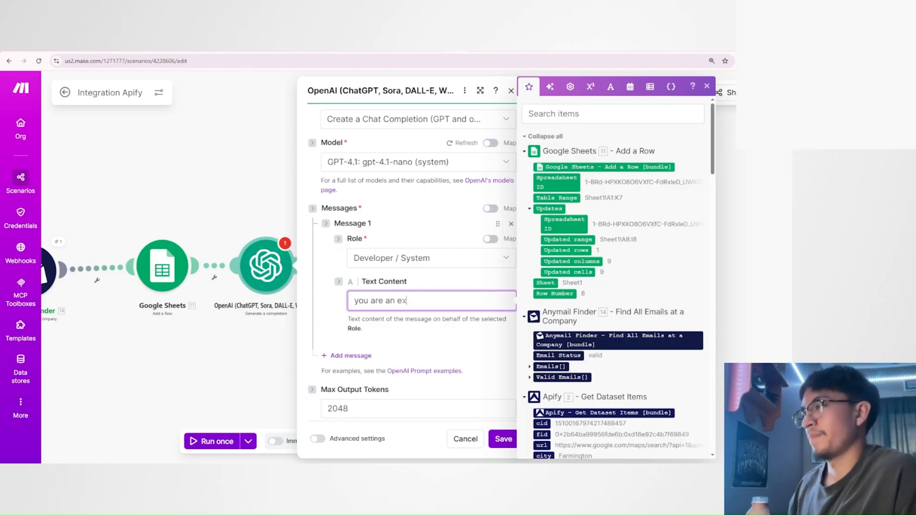
type("pert email anal")
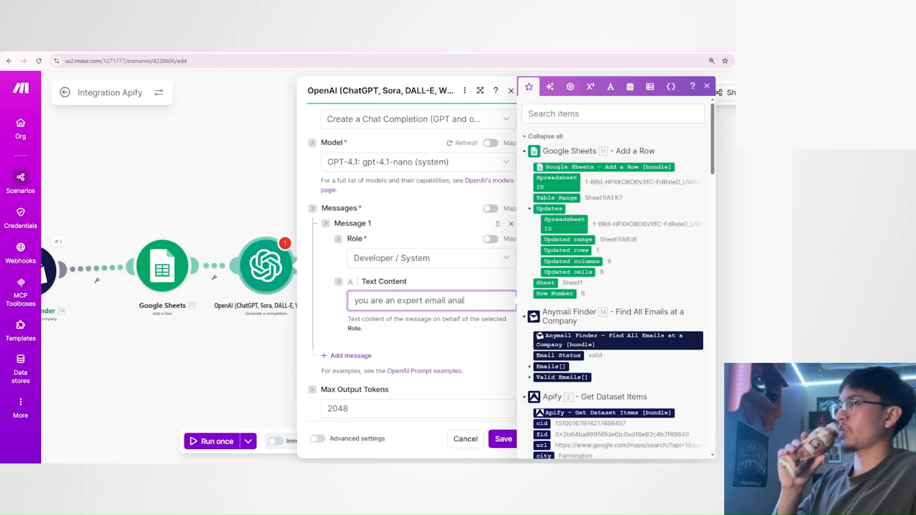
type("yzer.")
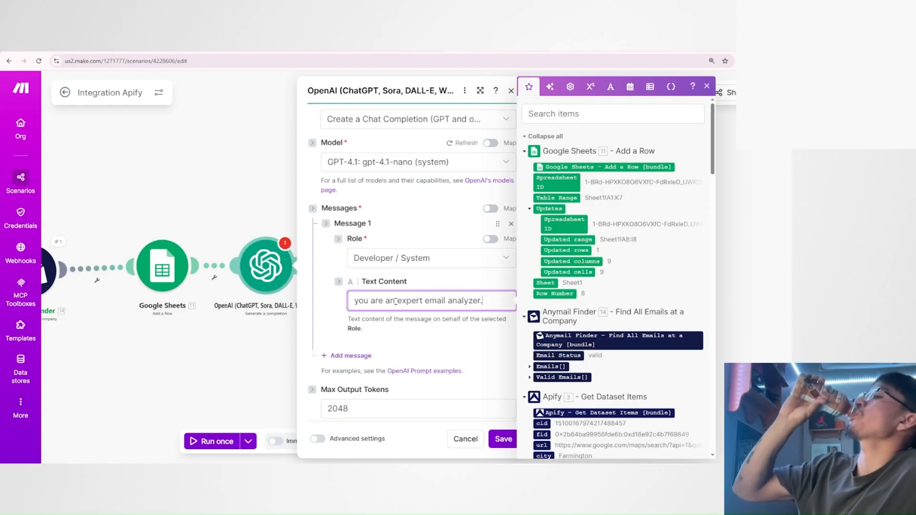
left_click_drag(396, 301, 470, 301)
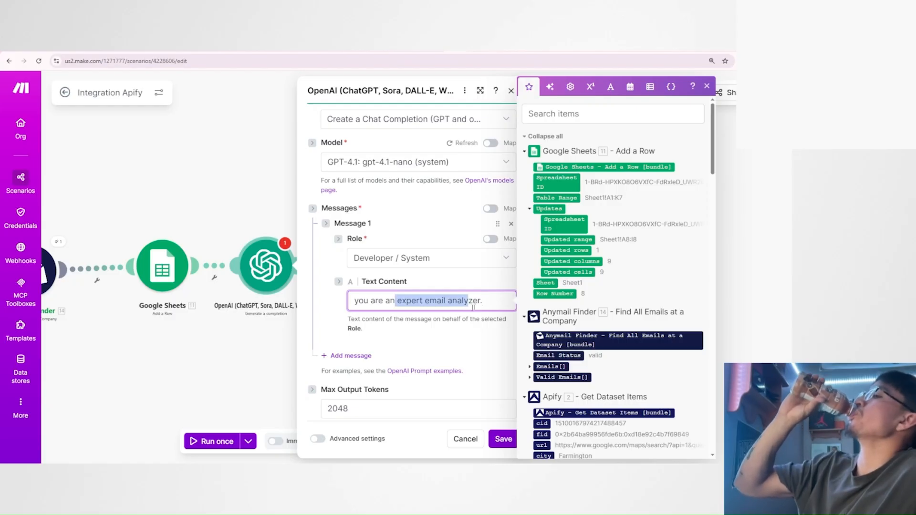
left_click(493, 303)
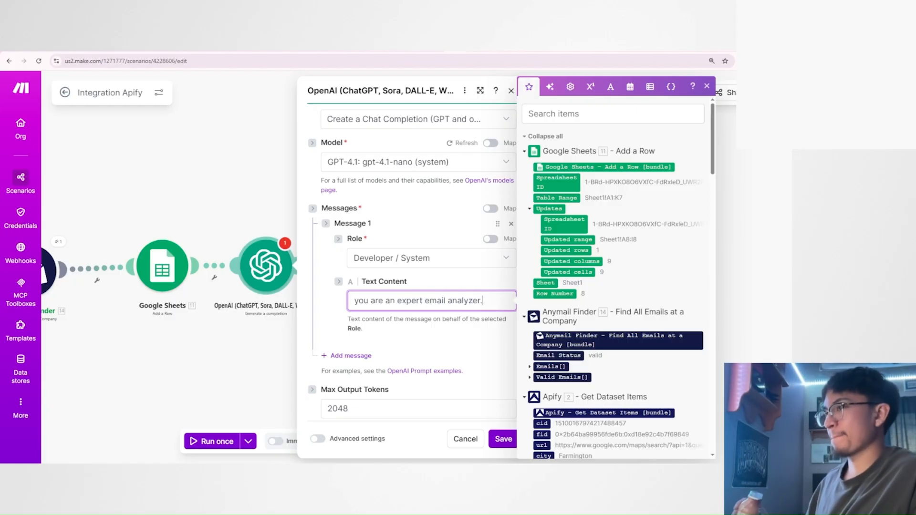
Insert "address" before "analyzer" so Message 1's text reads "you are an expert email address analyzer.".
left_click(452, 301)
type("address")
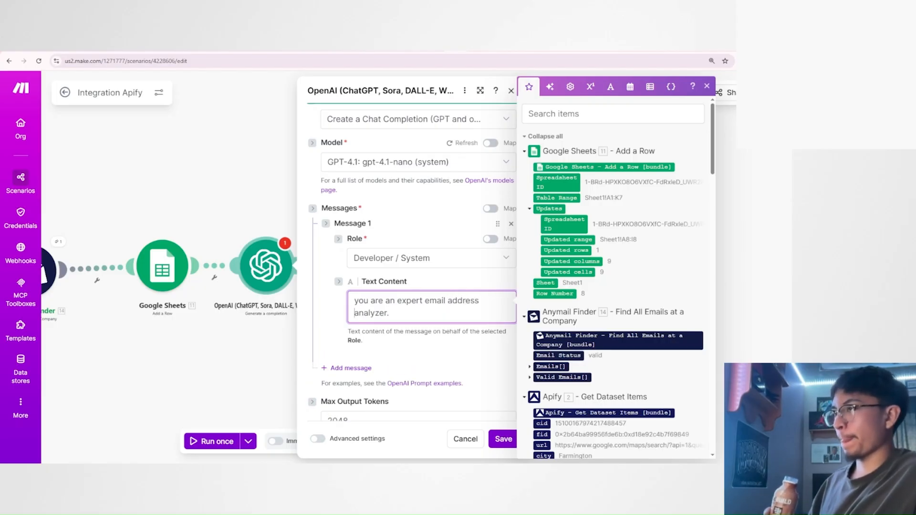
left_click(442, 308)
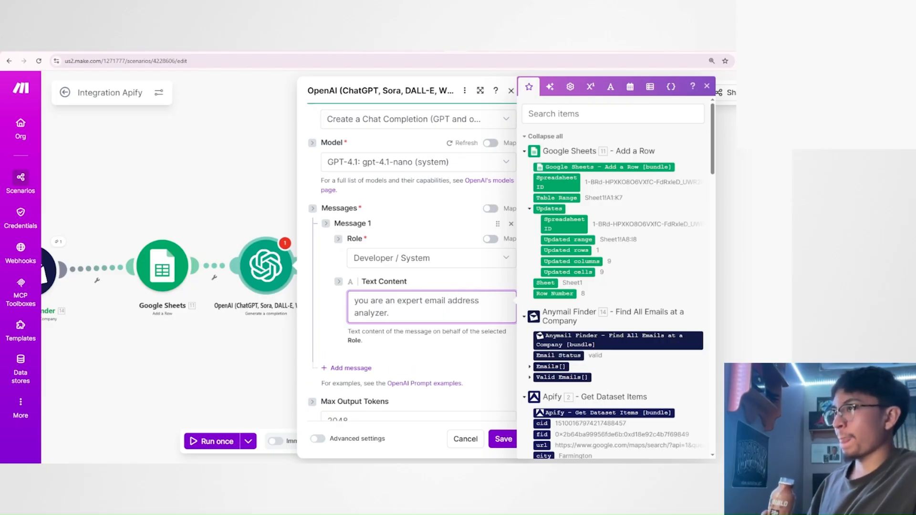
double_click(413, 300)
left_click(446, 311)
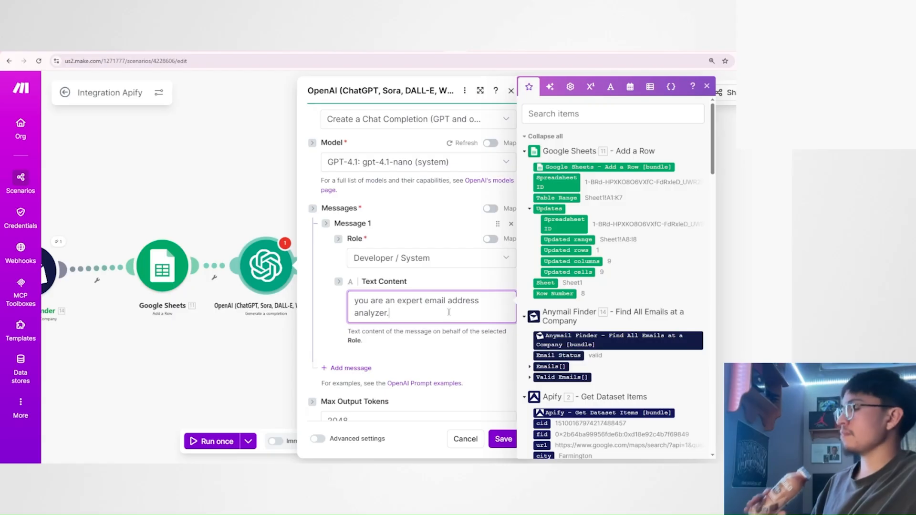
left_click_drag(425, 302, 481, 303)
left_click(449, 313)
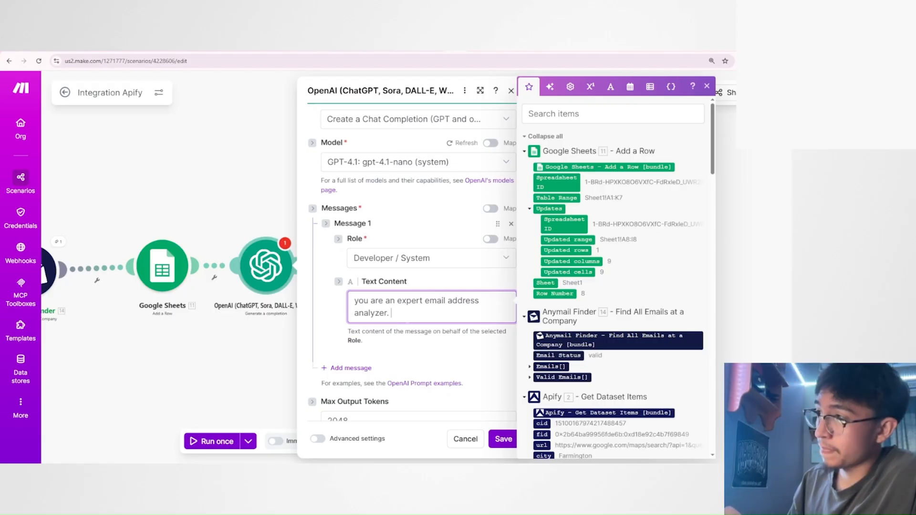
left_click(385, 284)
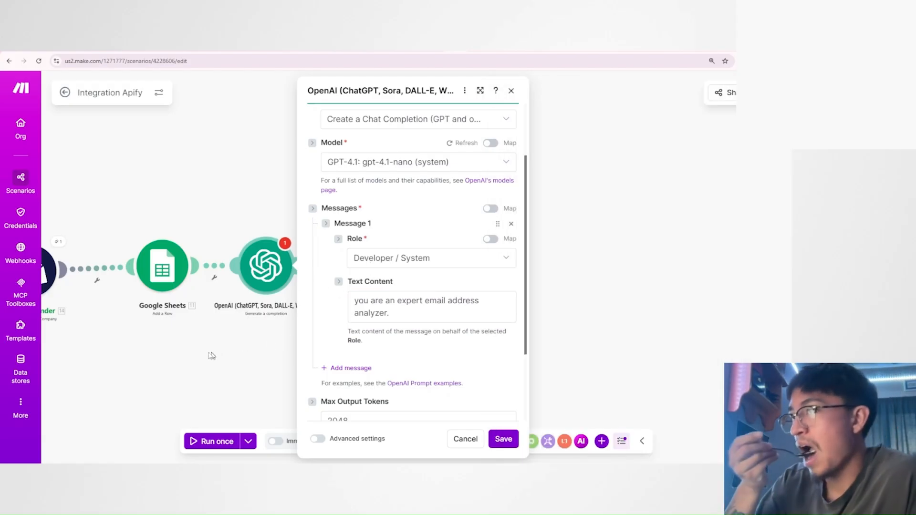
Save the OpenAI module's chat completion settings.
left_click_drag(211, 355, 332, 354)
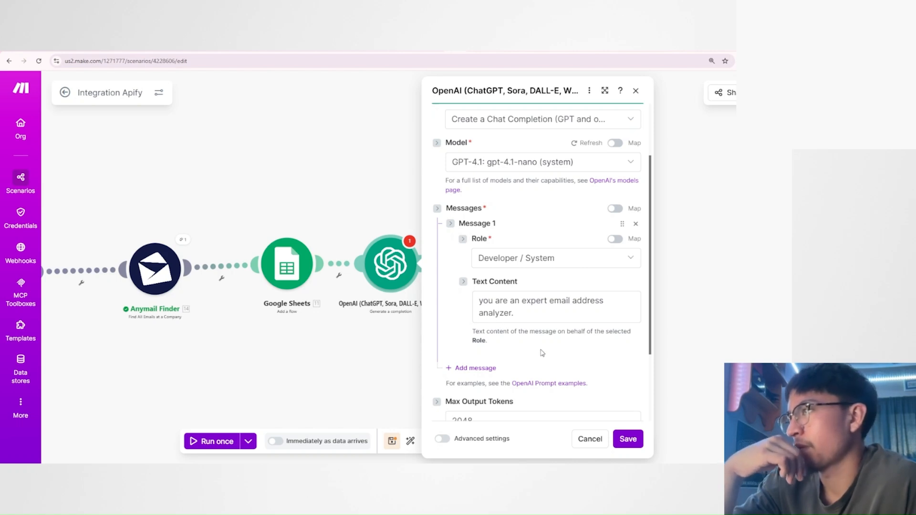
left_click_drag(330, 352, 375, 352)
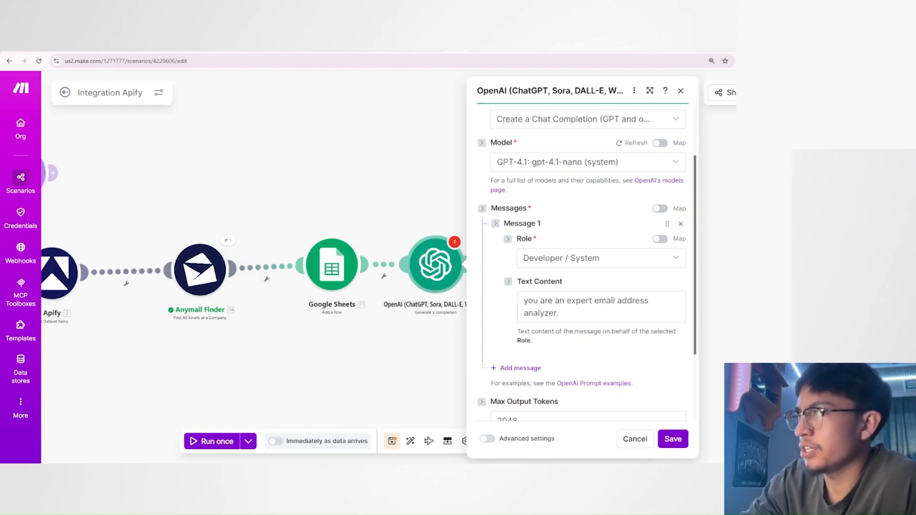
left_click(672, 439)
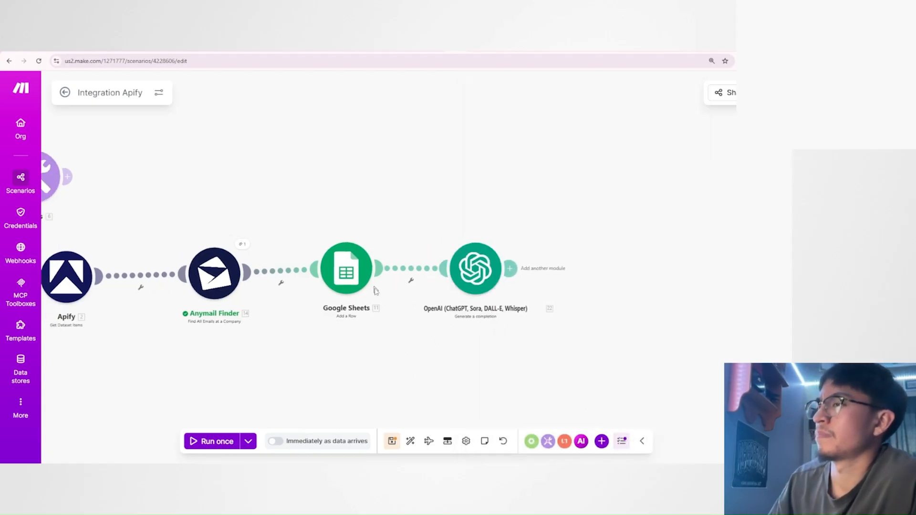
Run only the Google Sheets Add a Row module, entering two test email addresses as Valid Emails items.
right_click(345, 270)
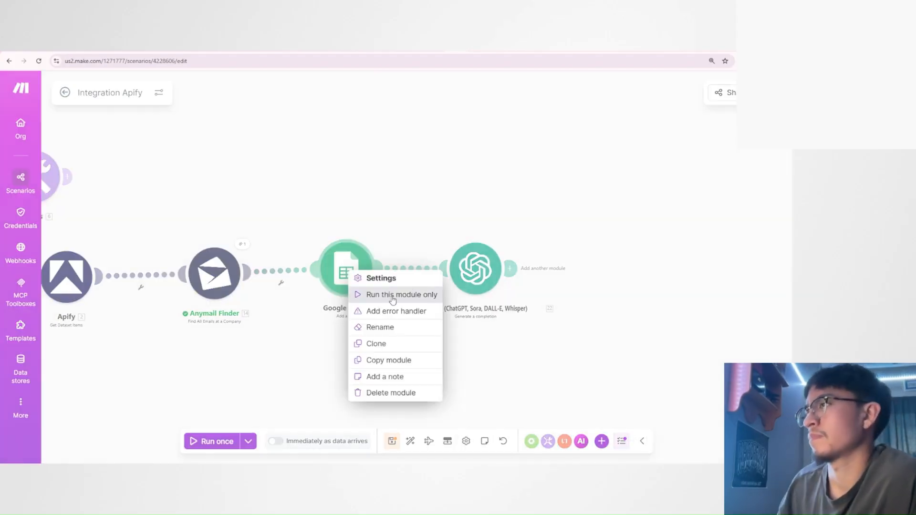
left_click(394, 295)
scroll(462, 329, "down", 5)
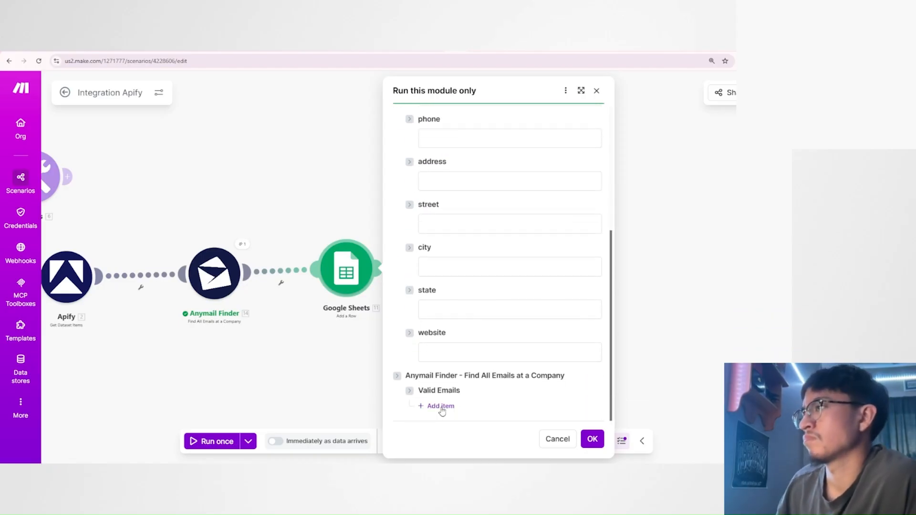
left_click(445, 405)
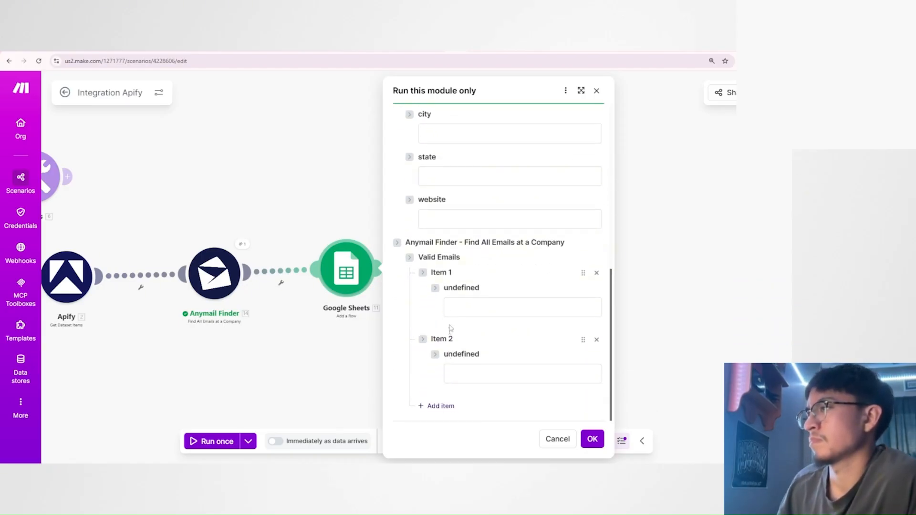
left_click(453, 308)
left_click(512, 330)
left_click(494, 374)
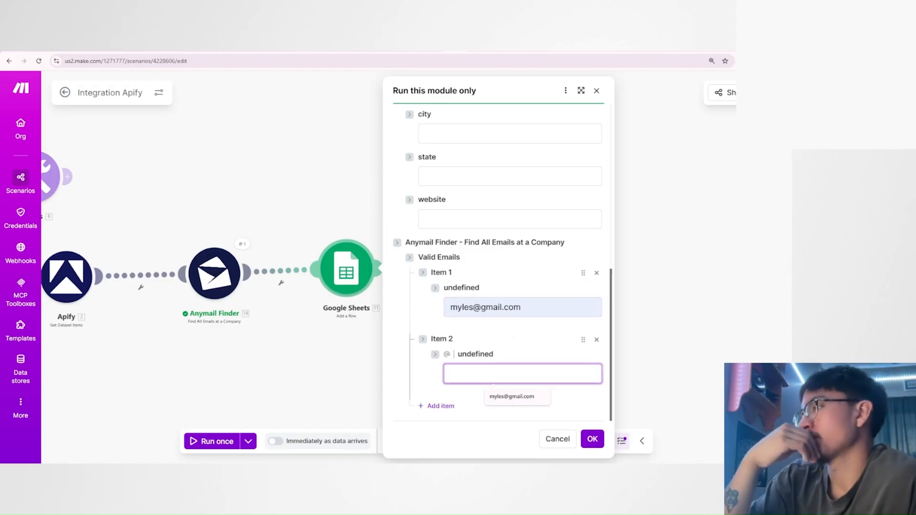
type("test@gmail")
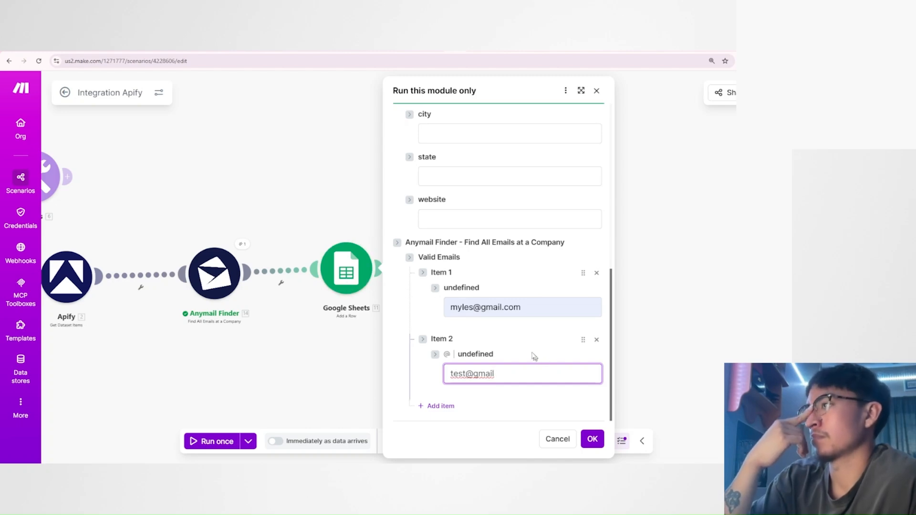
left_click(515, 336)
left_click(521, 369)
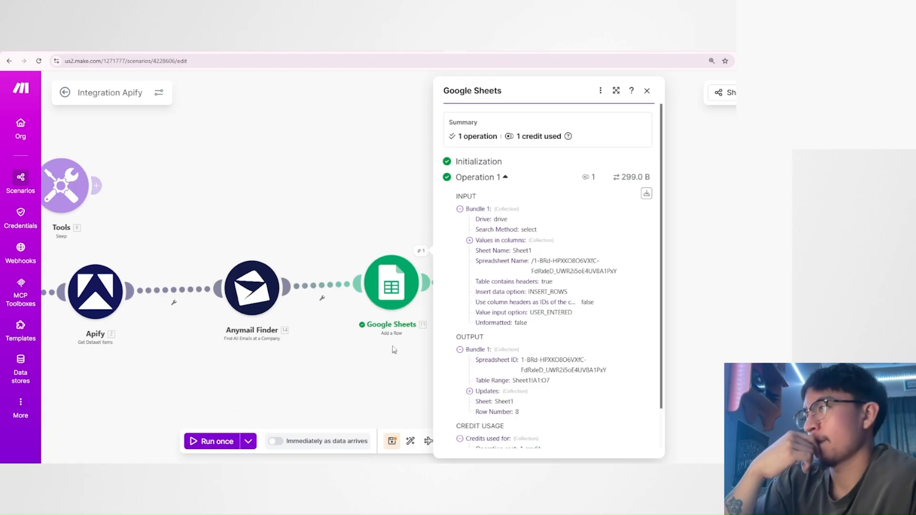
Examine the Google Sheets operation's input and output, including the Updates collection, spreadsheet ID and row number.
scroll(483, 368, "down", 1)
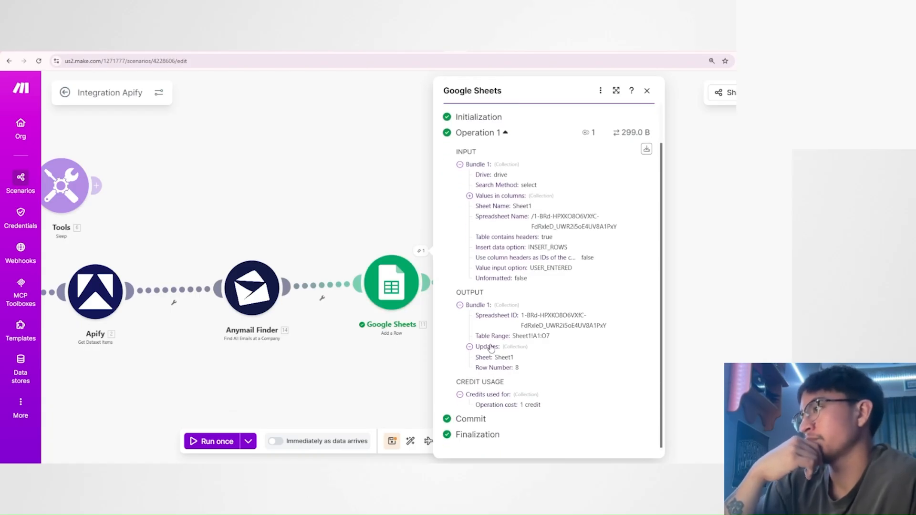
left_click(486, 347)
scroll(499, 385, "down", 1)
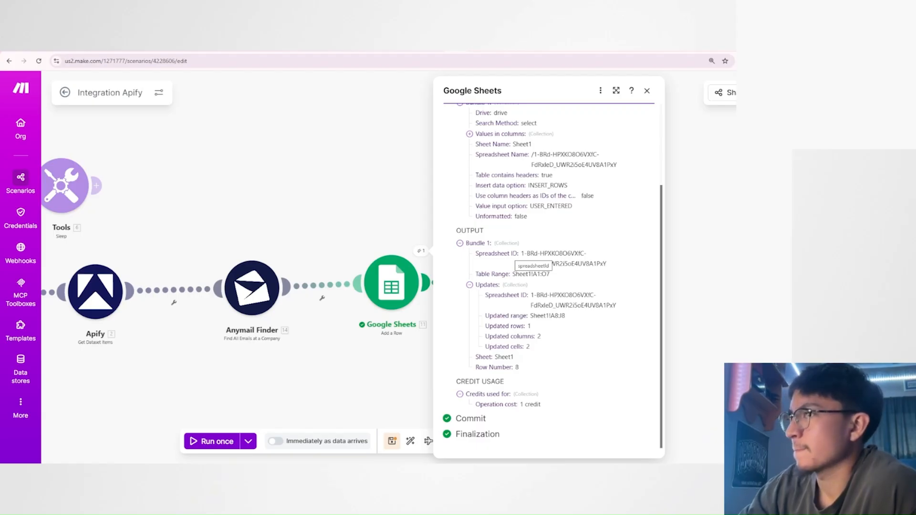
scroll(542, 273, "up", 2)
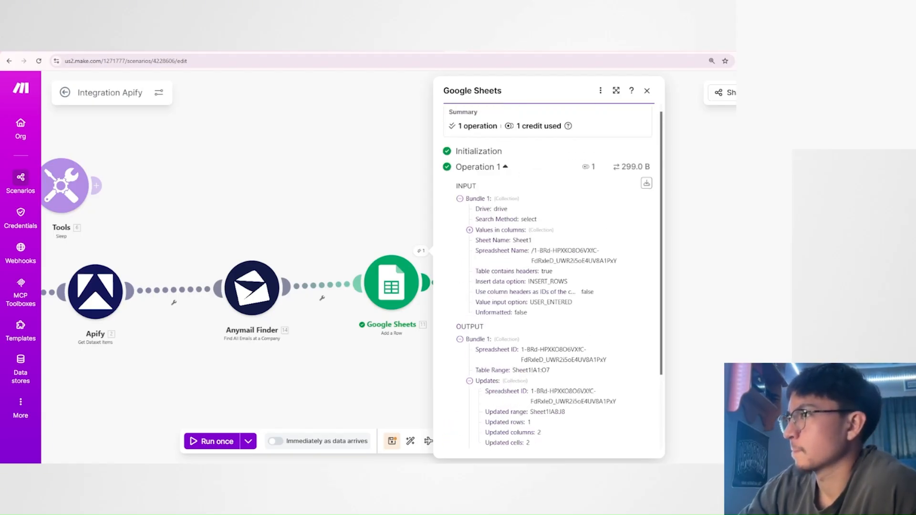
scroll(543, 273, "down", 2)
scroll(508, 257, "up", 3)
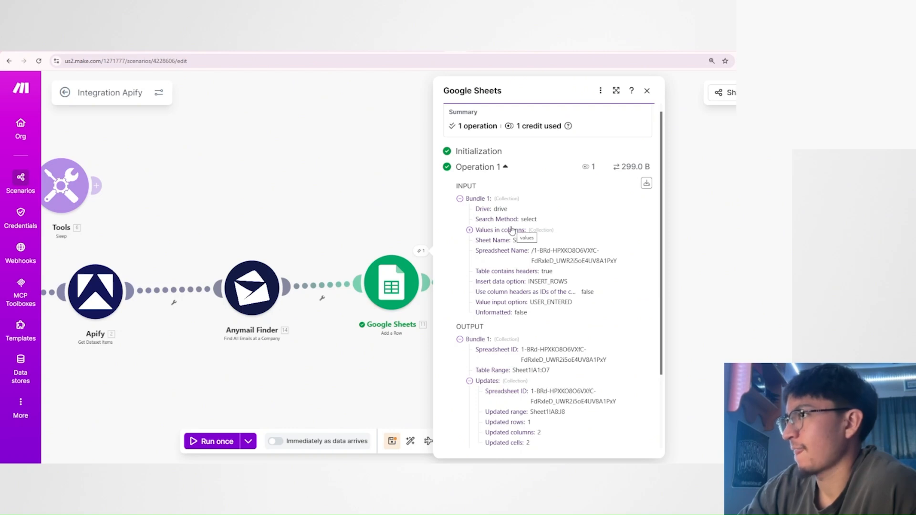
scroll(513, 230, "down", 2)
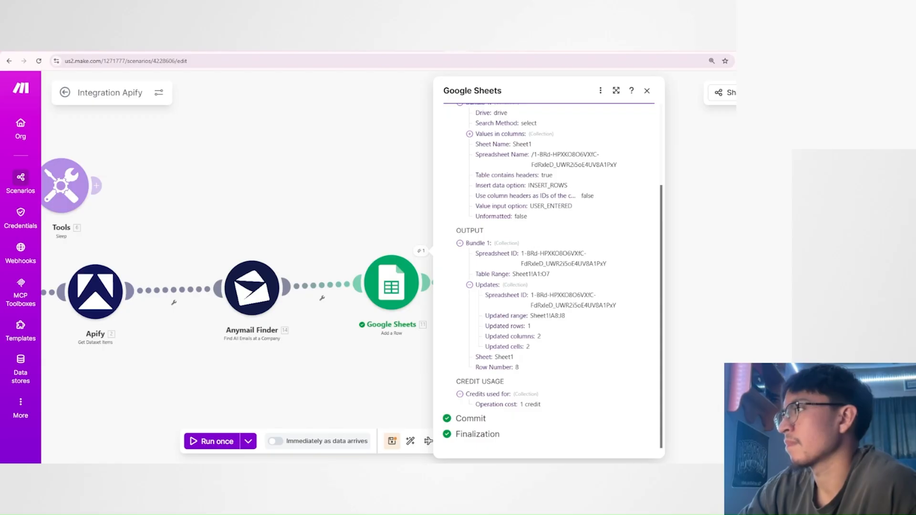
left_click_drag(521, 253, 581, 343)
left_click(577, 340)
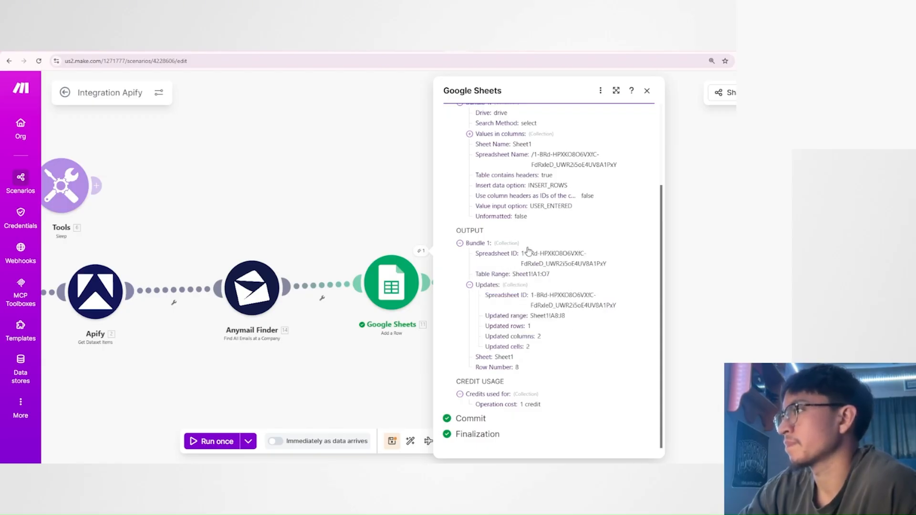
left_click_drag(522, 254, 574, 289)
left_click(581, 299)
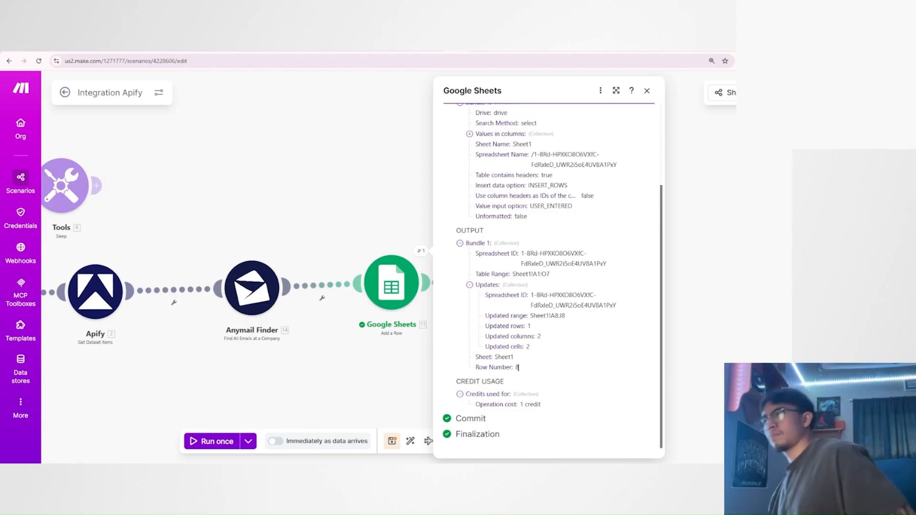
left_click_drag(515, 367, 550, 371)
Switch to the Google Sheets spreadsheet and check the email cells in row 8.
key("ctrl+Tab")
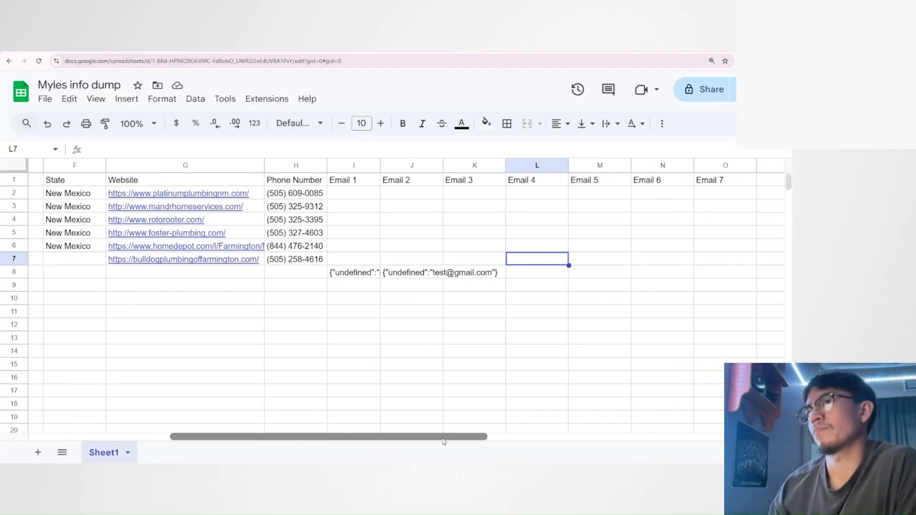
left_click(346, 263)
double_click(344, 272)
left_click(302, 301)
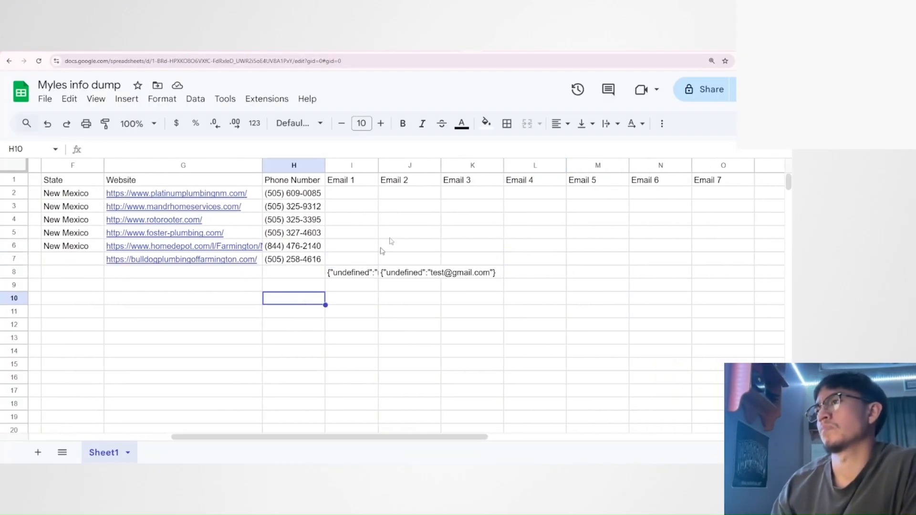
key("ctrl+Tab")
left_click_drag(303, 343, 419, 330)
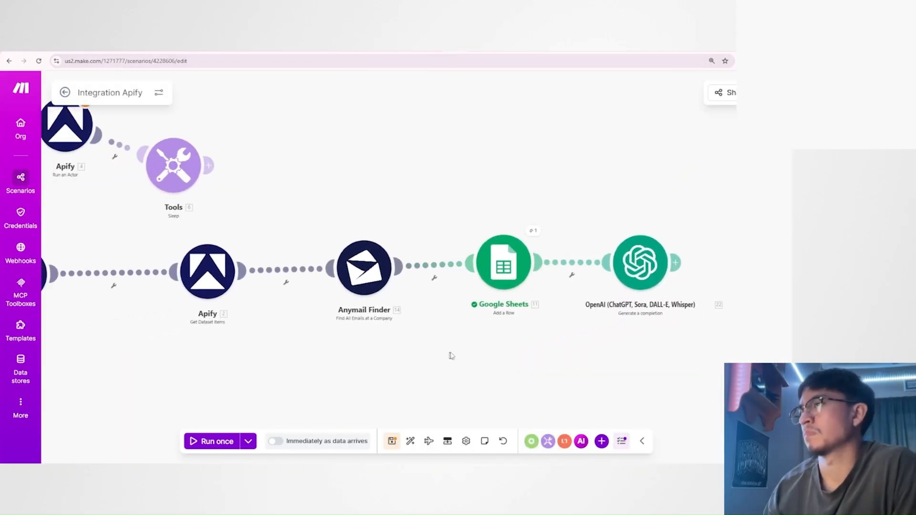
right_click(377, 271)
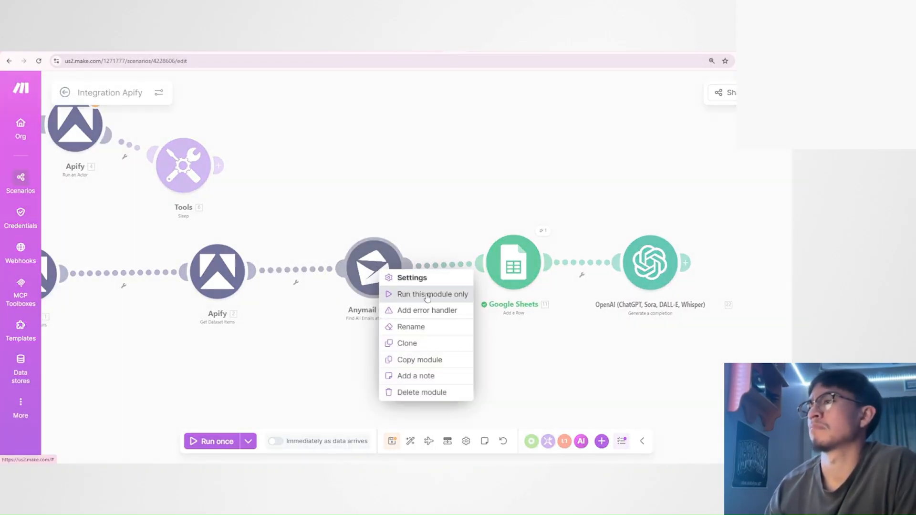
left_click(376, 277)
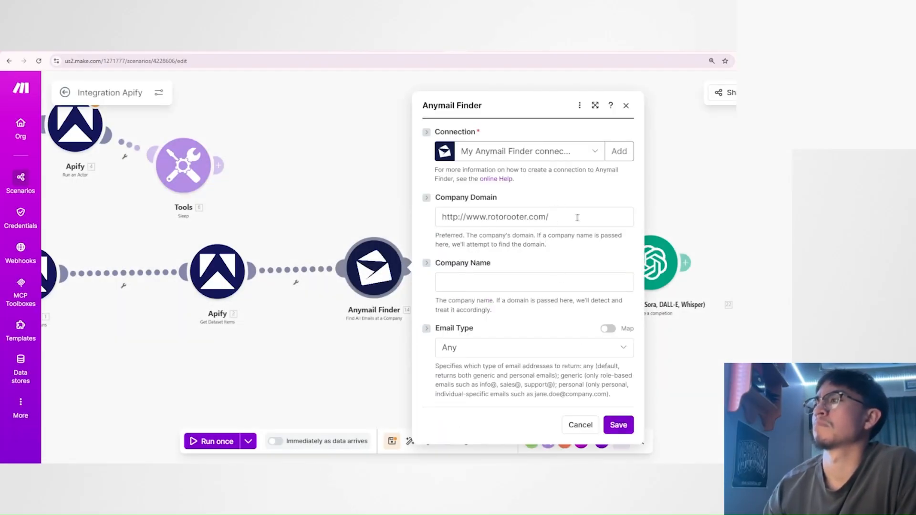
left_click(616, 425)
right_click(387, 267)
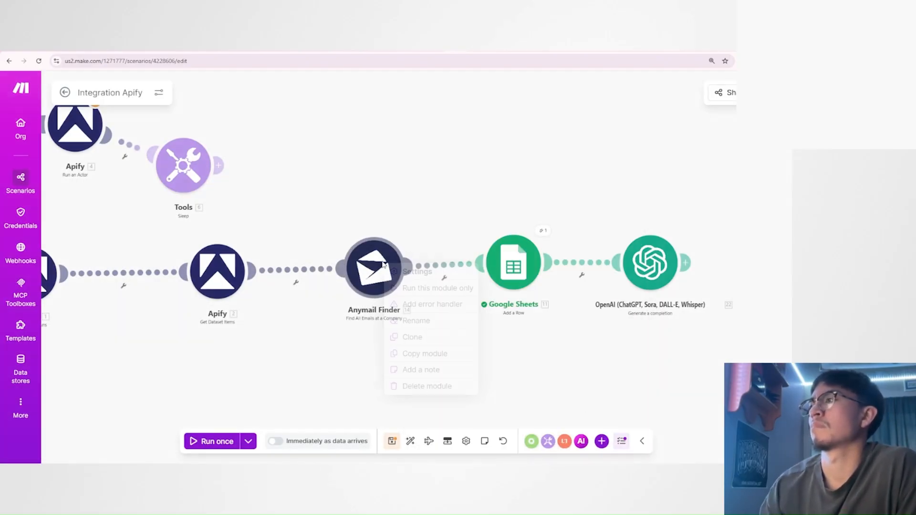
left_click(418, 288)
Expand the Valid Emails list in the Anymail Finder output, inspect its entries, and close the results.
left_click(491, 288)
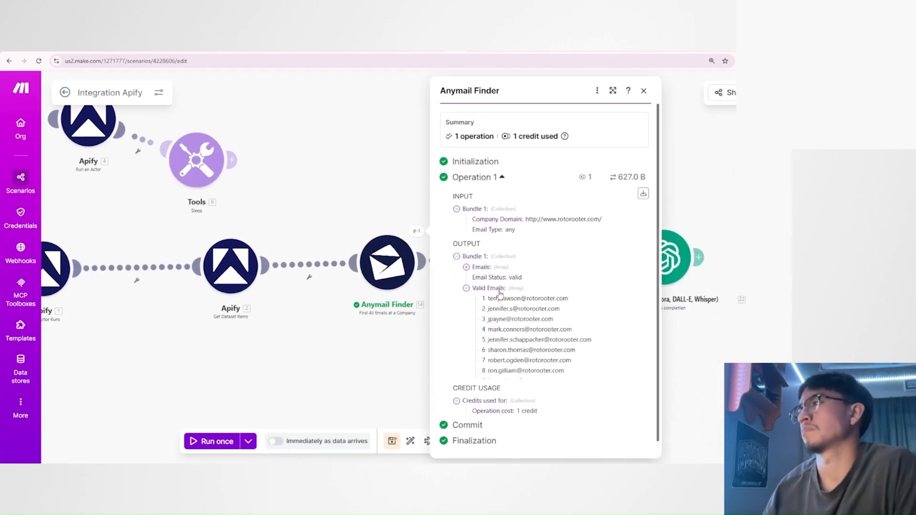
left_click_drag(482, 297, 457, 299)
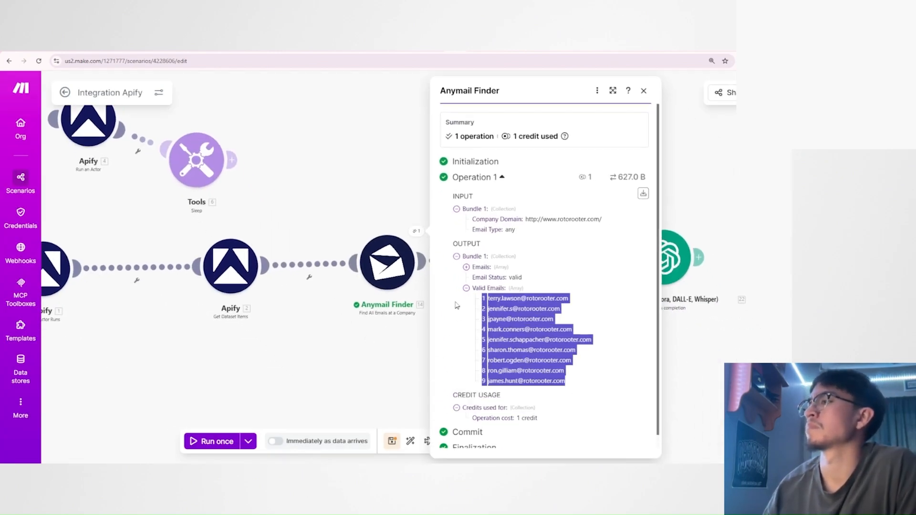
left_click(590, 363)
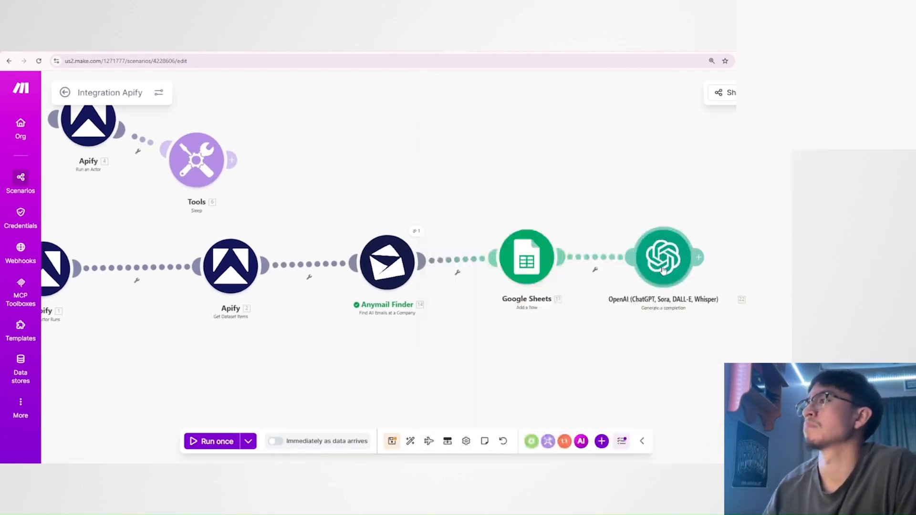
Open the OpenAI module and extend its Developer / System message with "you will be receiving a list of emails".
left_click(662, 270)
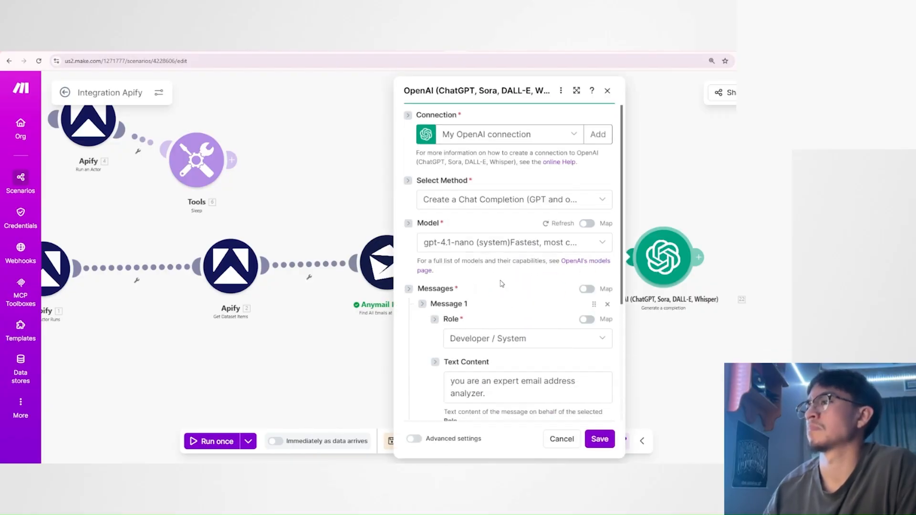
scroll(501, 283, "down", 4)
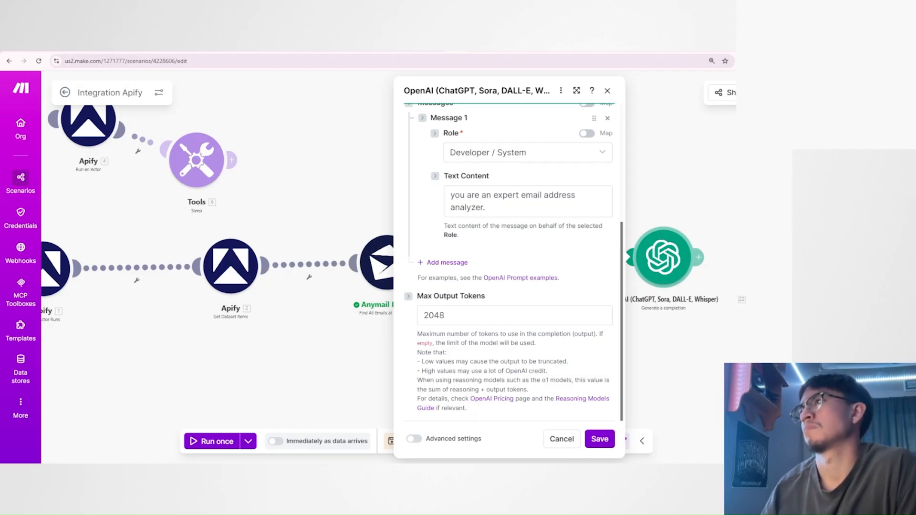
left_click_drag(690, 377, 458, 391)
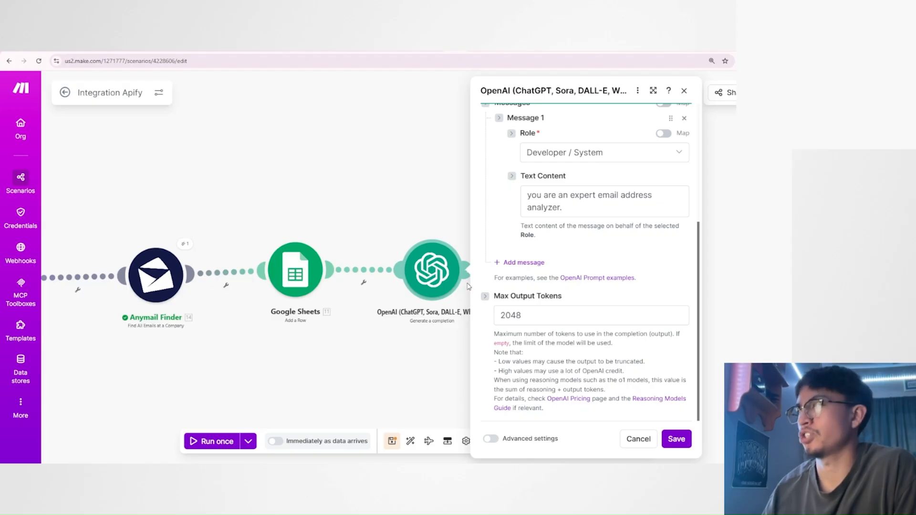
left_click(553, 209)
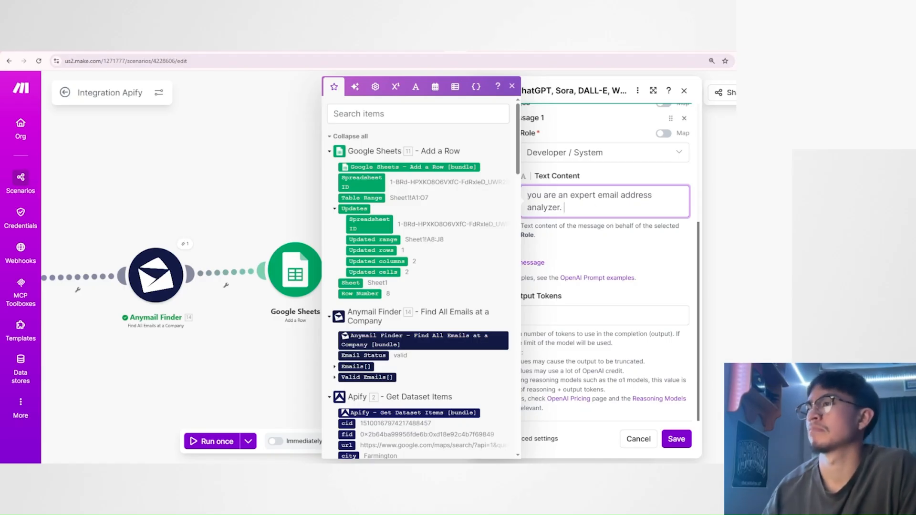
left_click(588, 243)
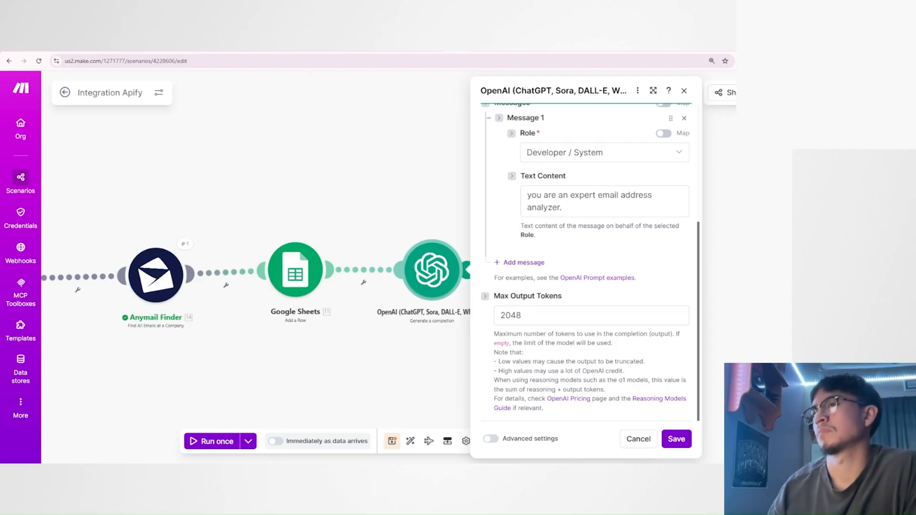
left_click(582, 205)
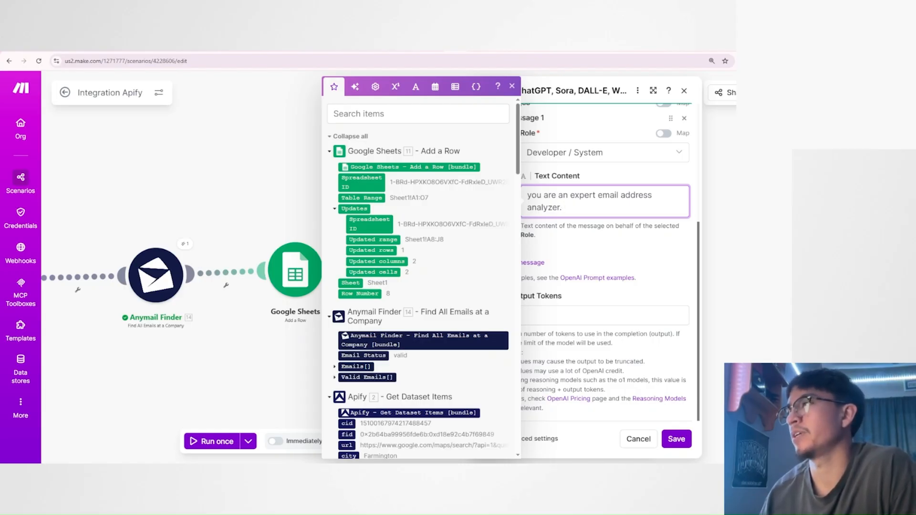
type("you will be ")
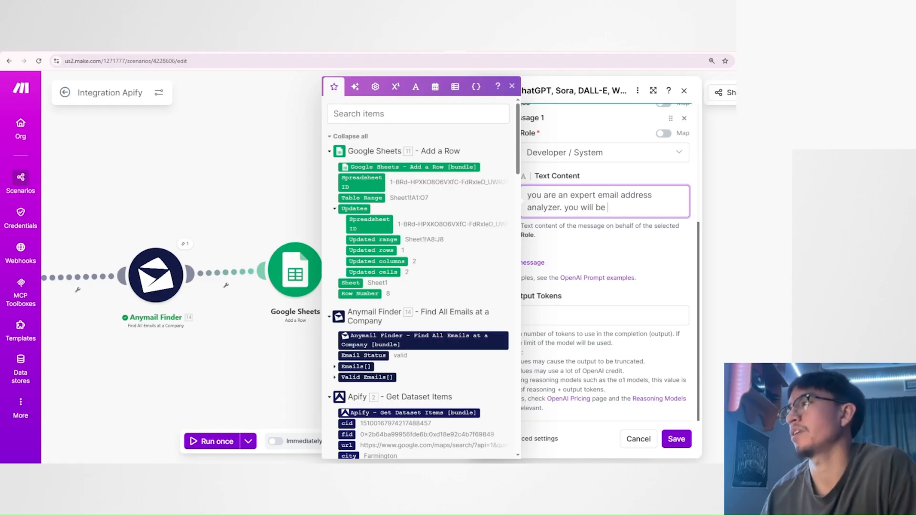
type("receiving a ")
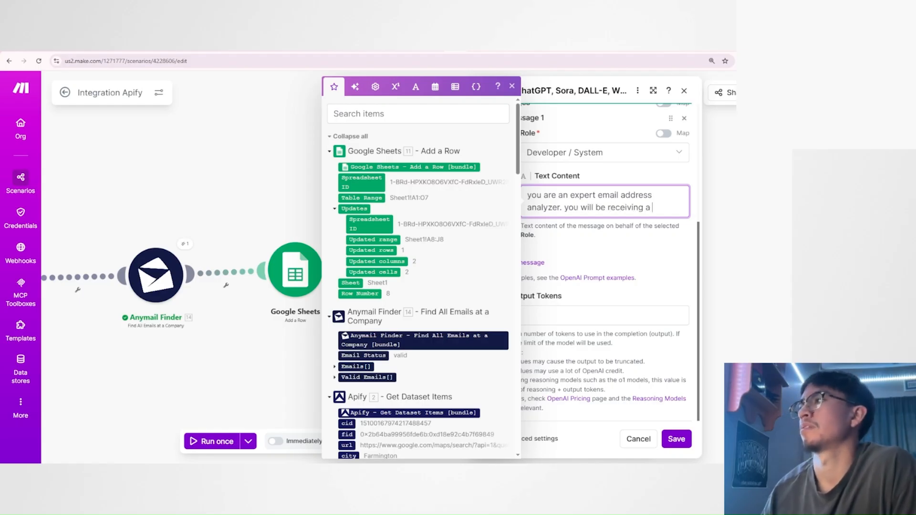
type("list of emails")
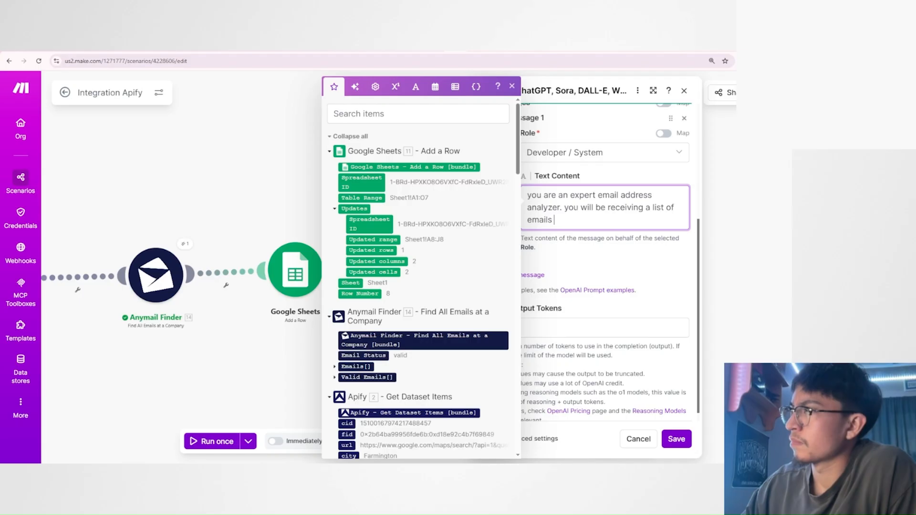
Continue the system message with "and your job is to go through the email you receive and find out if there is a first name within the emails.".
type("and ")
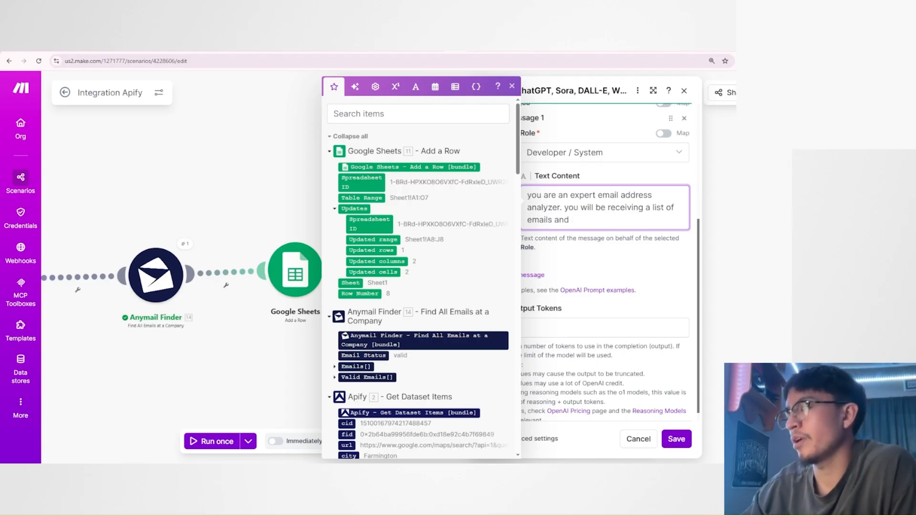
type("your")
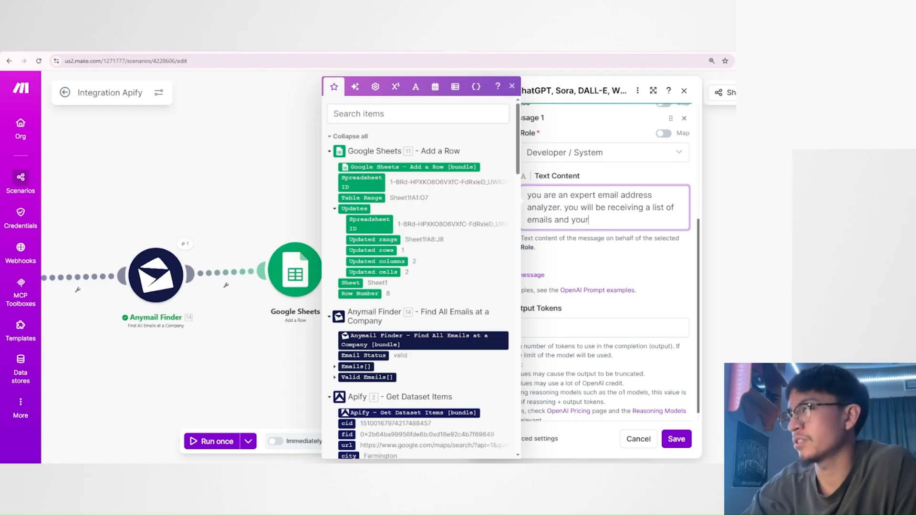
type(" job is to go ")
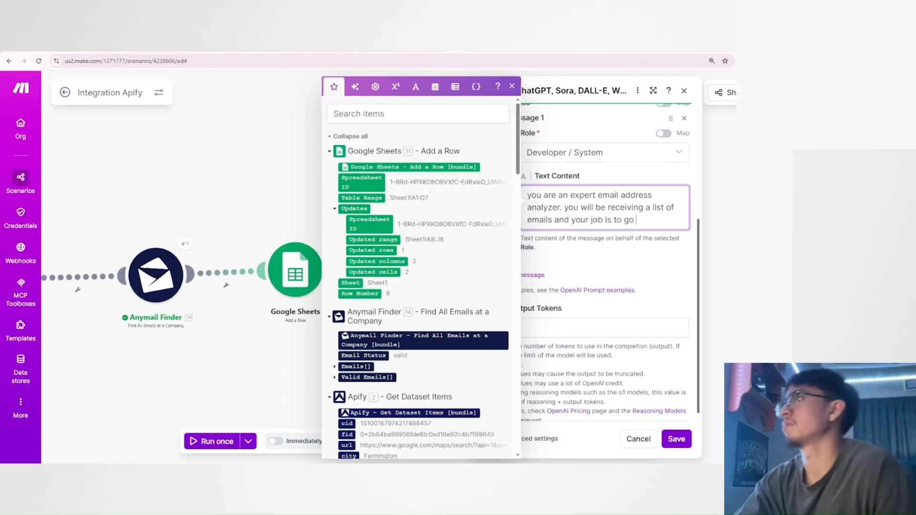
type("through the ema")
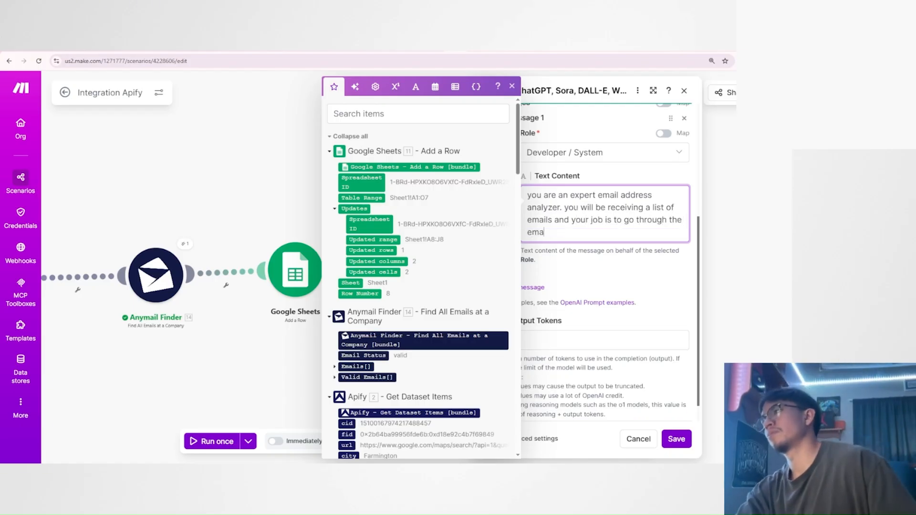
type("il you receive")
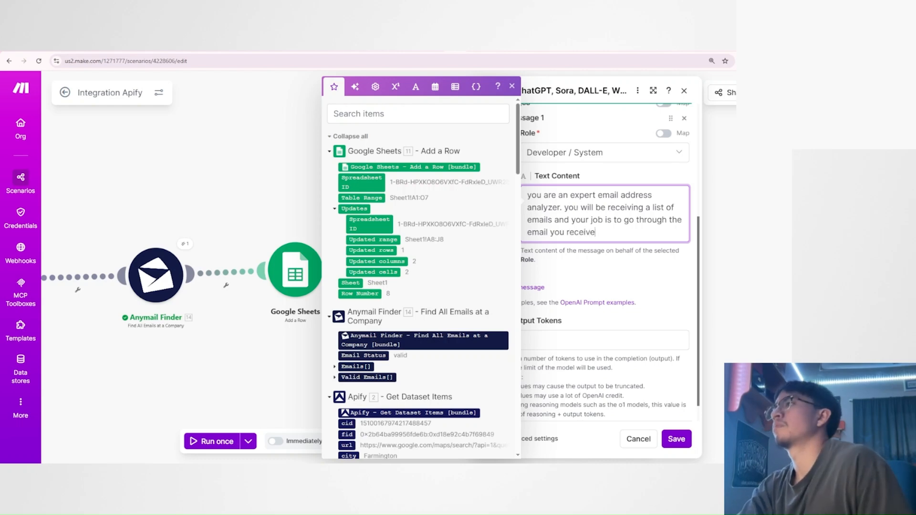
type(" and find out if ther")
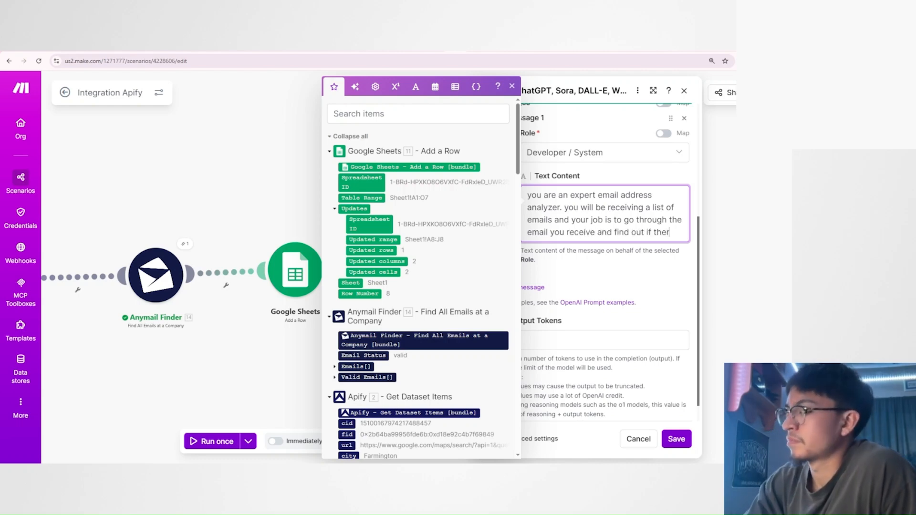
type("e is a first name")
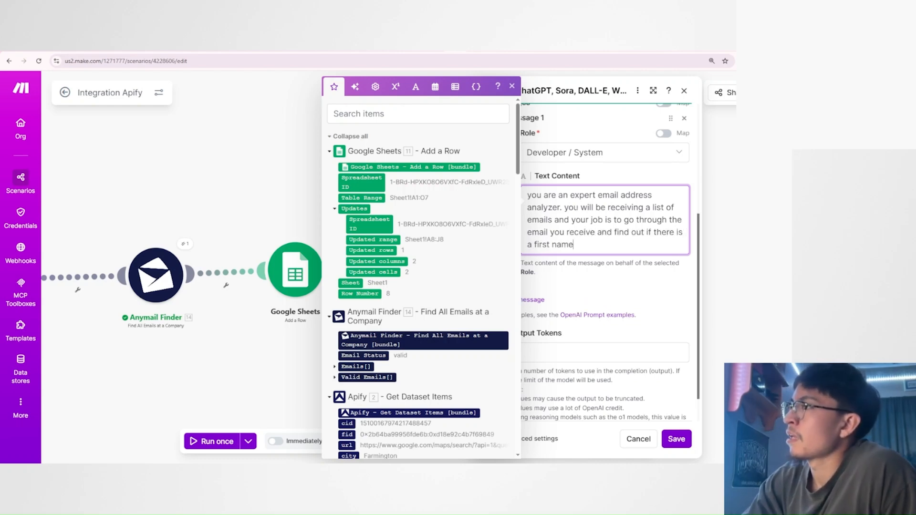
type(" within the email")
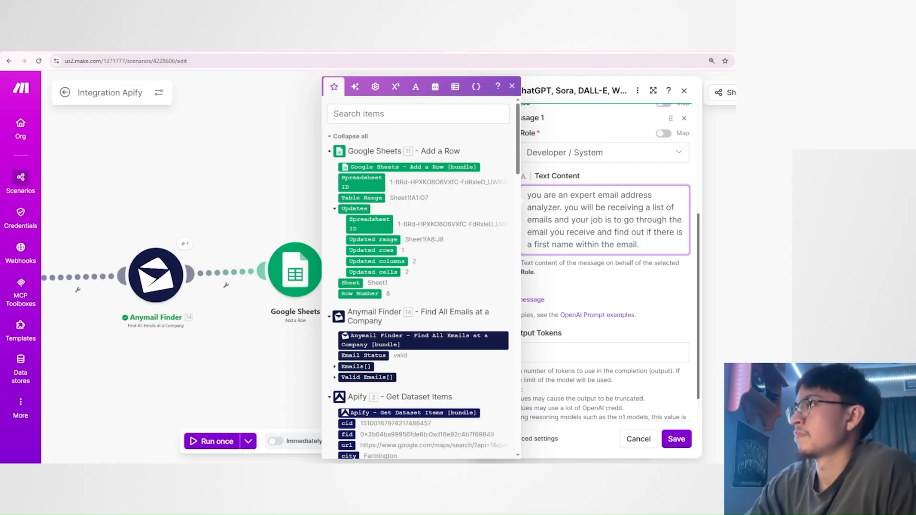
type("s.")
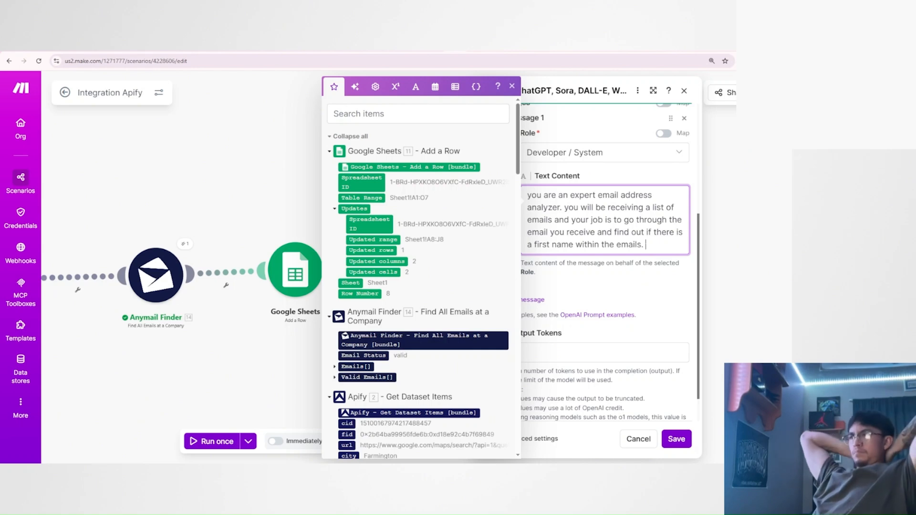
Add "for example, you would receive something like" to the system message, followed by a sample email address starting with a first name.
mouse_move(645, 245)
left_mouse_down()
mouse_move(527, 195)
mouse_move(646, 245)
left_mouse_up()
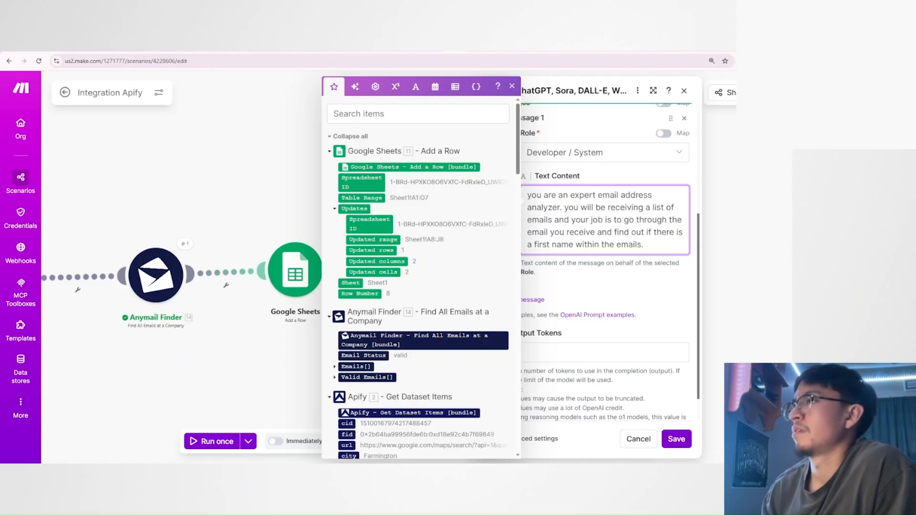
type("for ex")
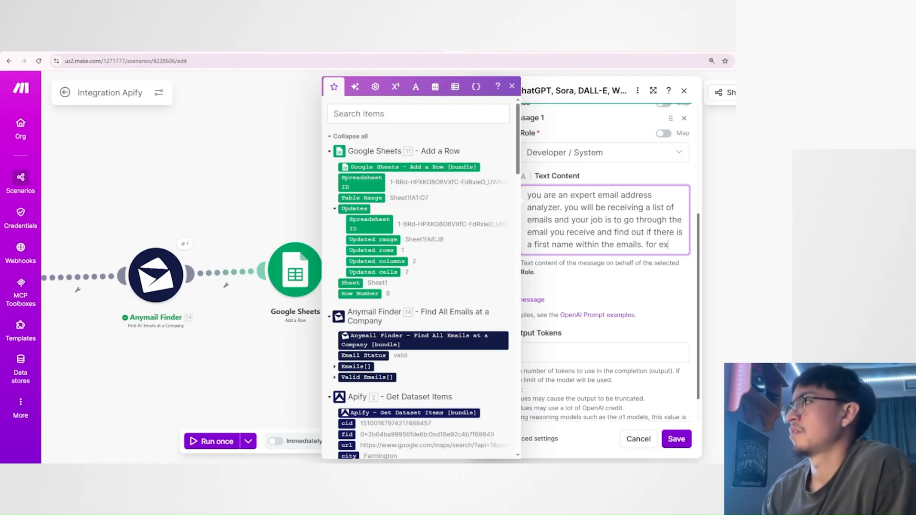
type("ample, ")
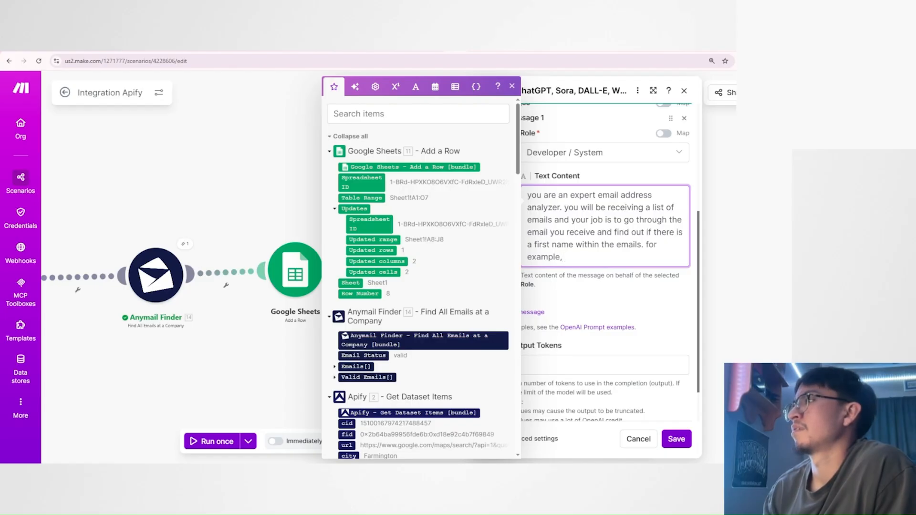
type("you would receive somethin")
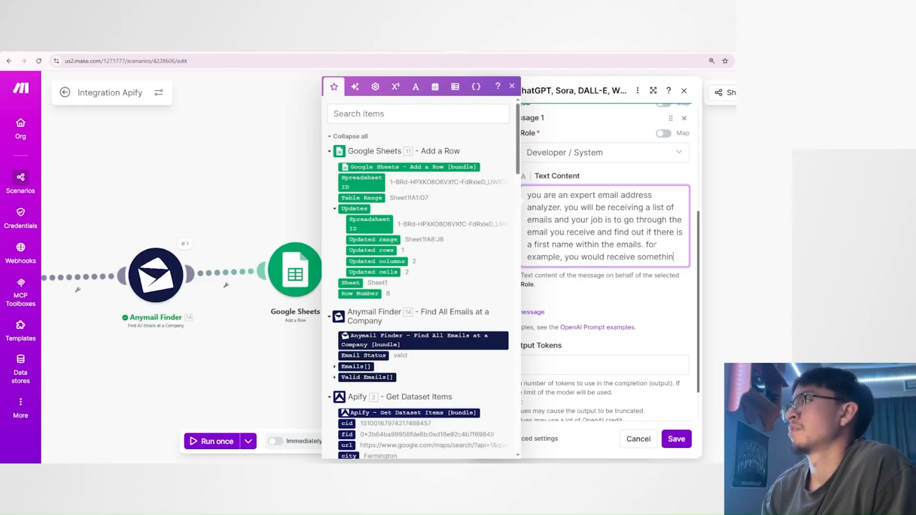
type("g like tom@")
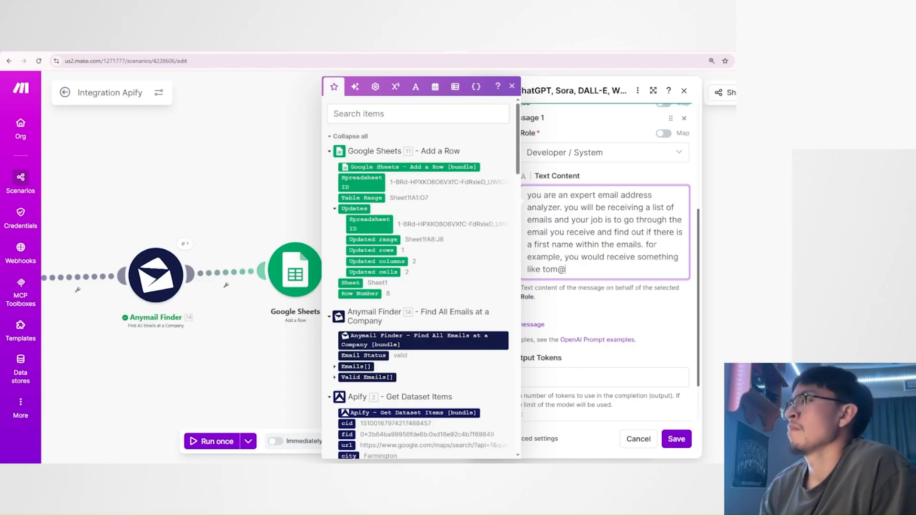
type("blahblah.")
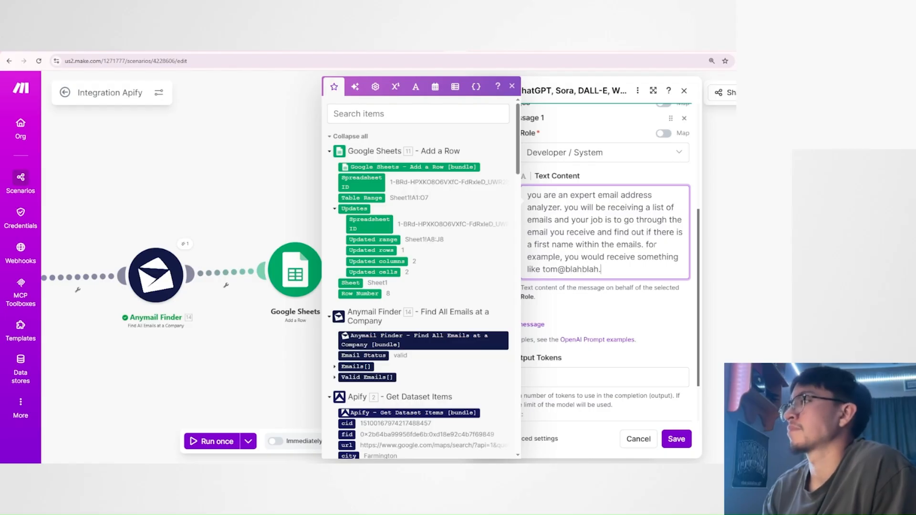
type("com.")
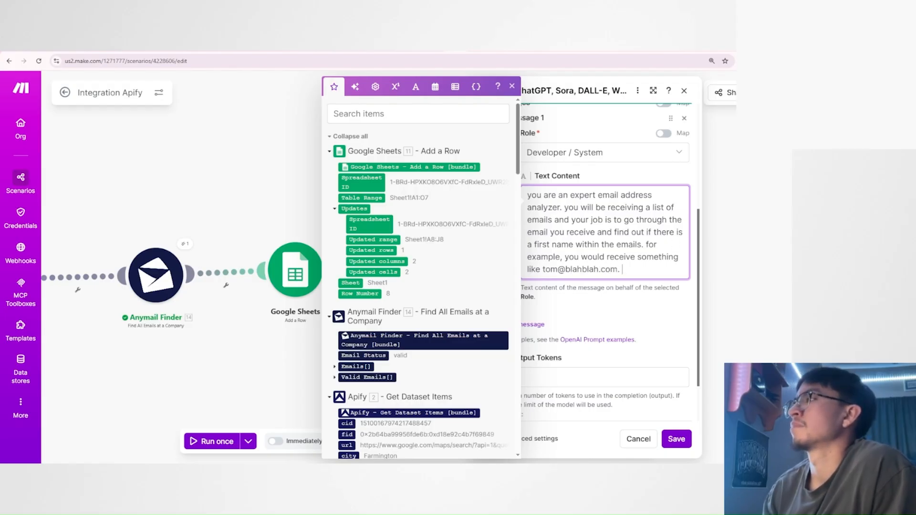
Replace the domain name in the sample email address with "companyname", keeping the .com ending.
left_click_drag(600, 269, 564, 269)
type("company")
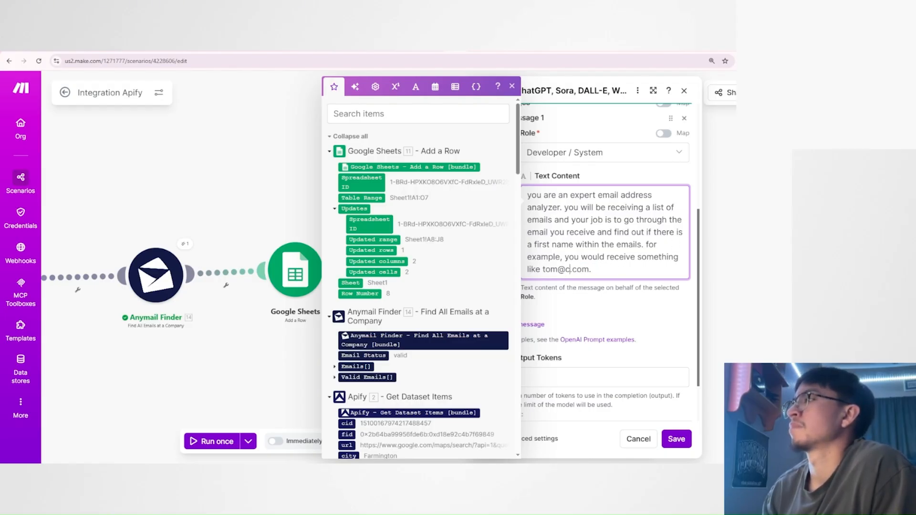
type("had")
key("BackSpace")
key("BackSpace")
key("BackSpace")
type("name")
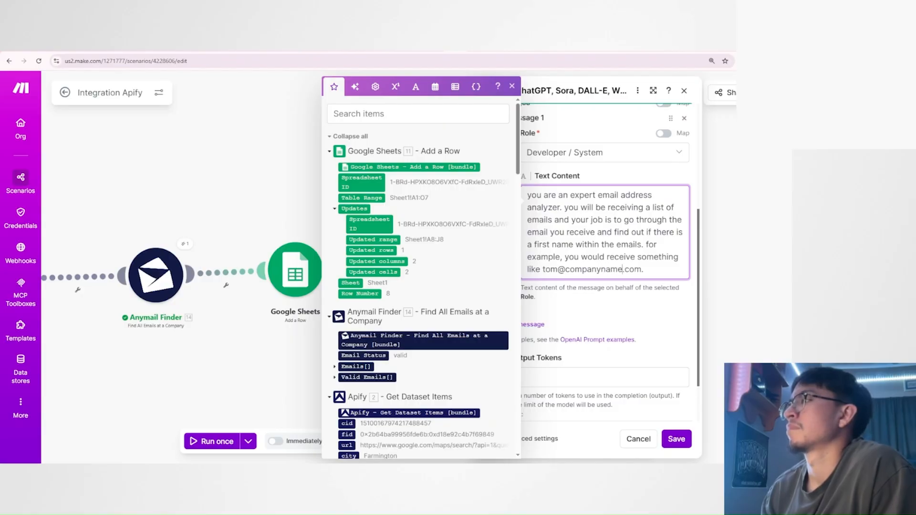
Continue the example with "in this email, you would see that", the sample name, "is a first name, which means the guy's first name is" and that name.
left_click(646, 269)
key("BackSpace")
key("BackSpace")
type("in this emai")
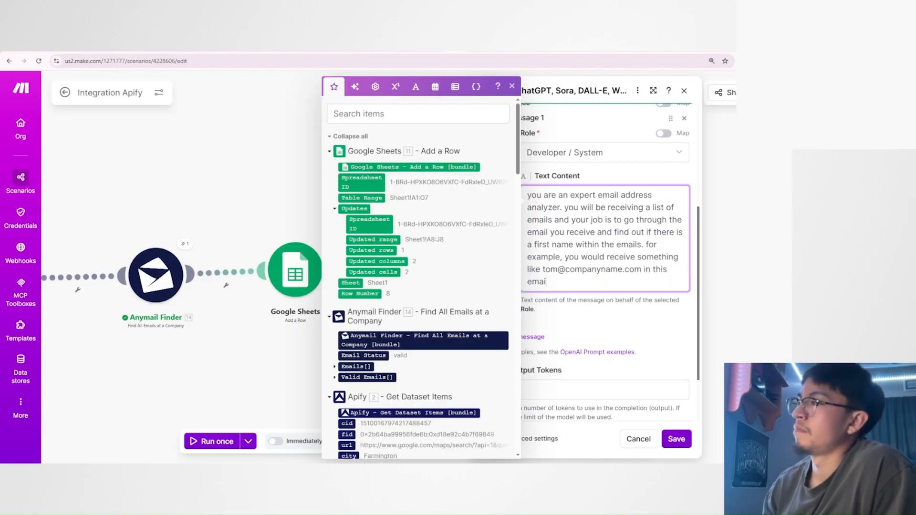
type("l, you would s")
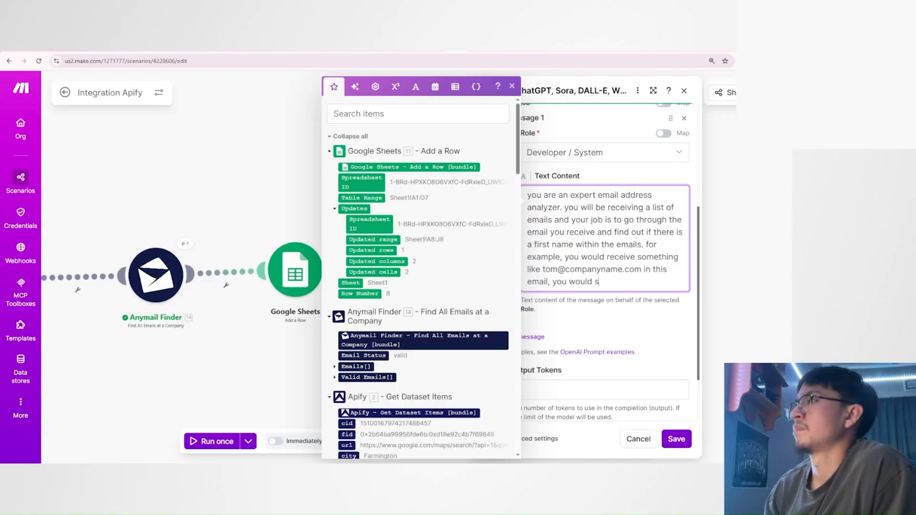
type("ee that tom is a ")
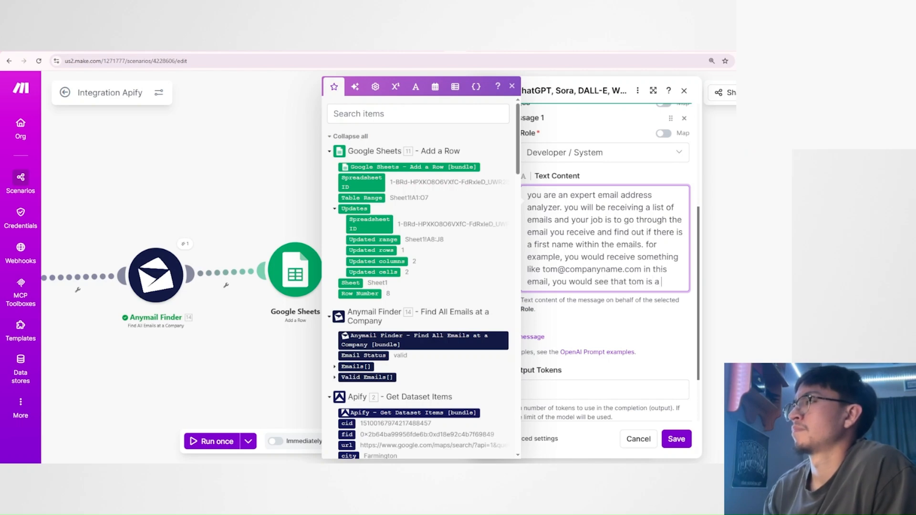
type("first name, which me")
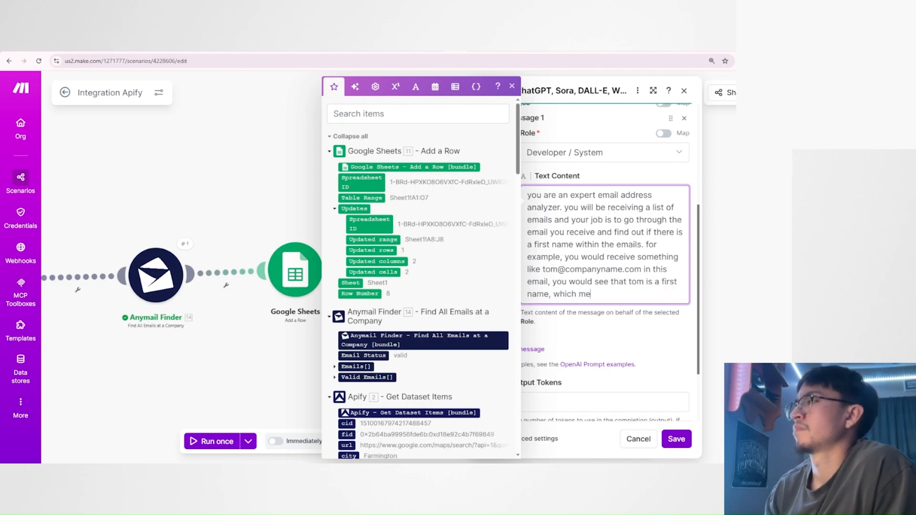
type("ans the guy's")
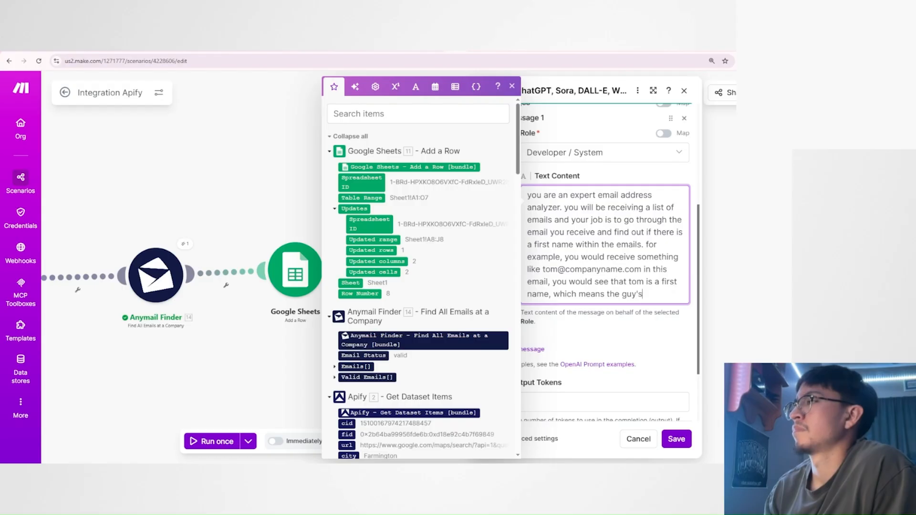
type(" first name is Tom.")
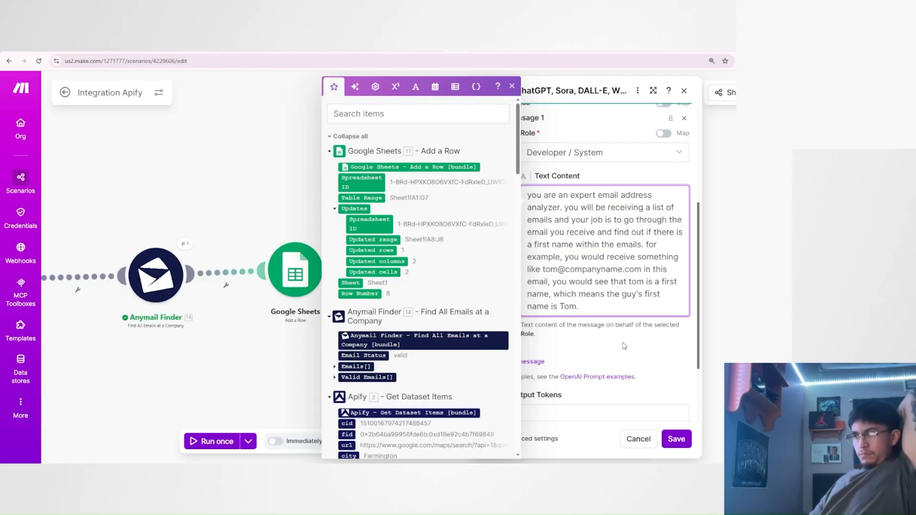
Continue the system message with "if there is a last name, for example".
type("if there i")
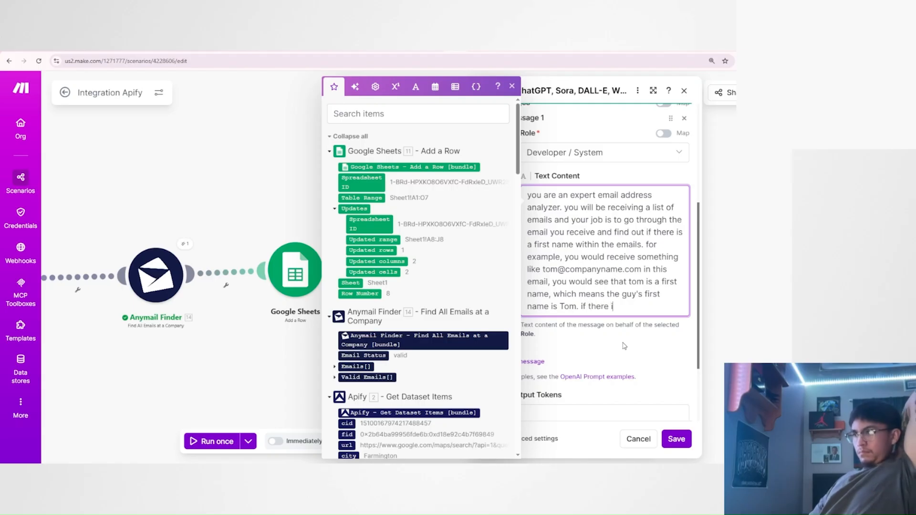
type("s a last name, for e")
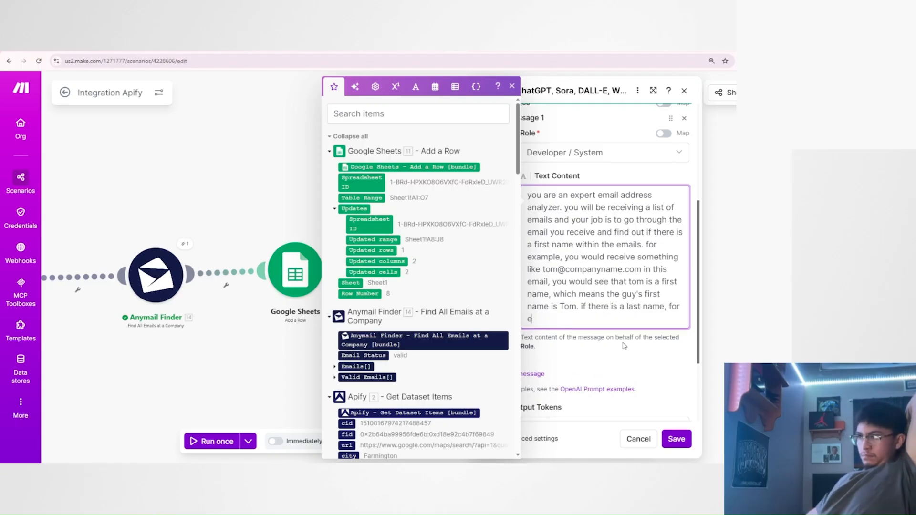
type("xample")
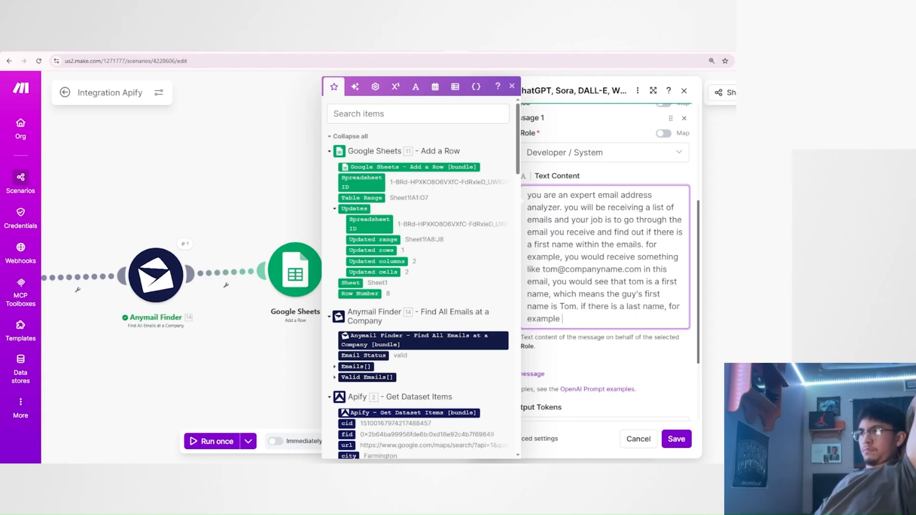
Add a sample email address at companyname.com with a first and last name separated by a dot, reusing the earlier sample address.
left_click_drag(542, 269, 641, 269)
key("ctrl+c")
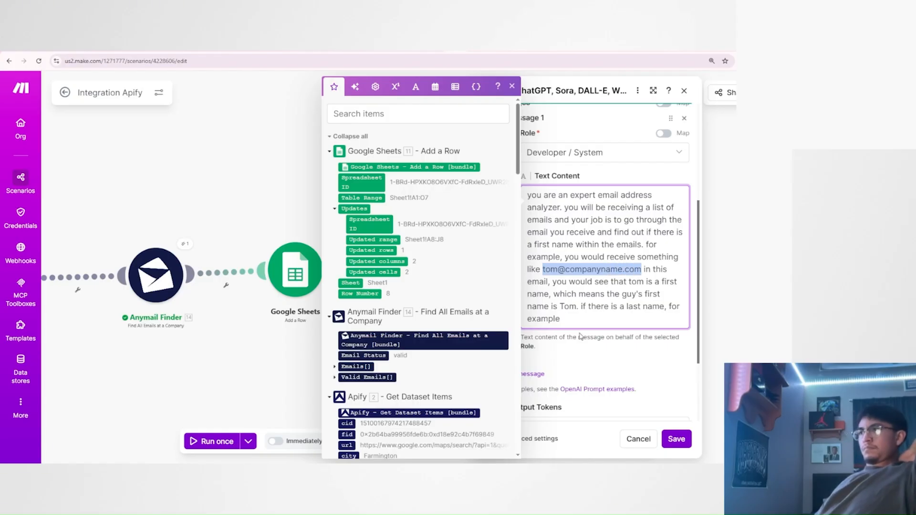
left_click(581, 337)
left_click(579, 320)
key("ctrl+v")
left_click(578, 319)
type(".hanks@companyname.com")
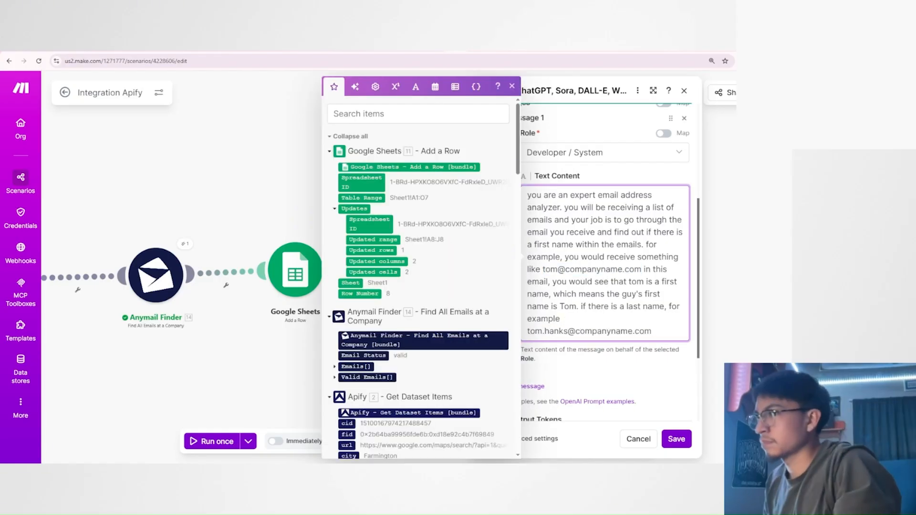
type(", you wo")
type("uld rec")
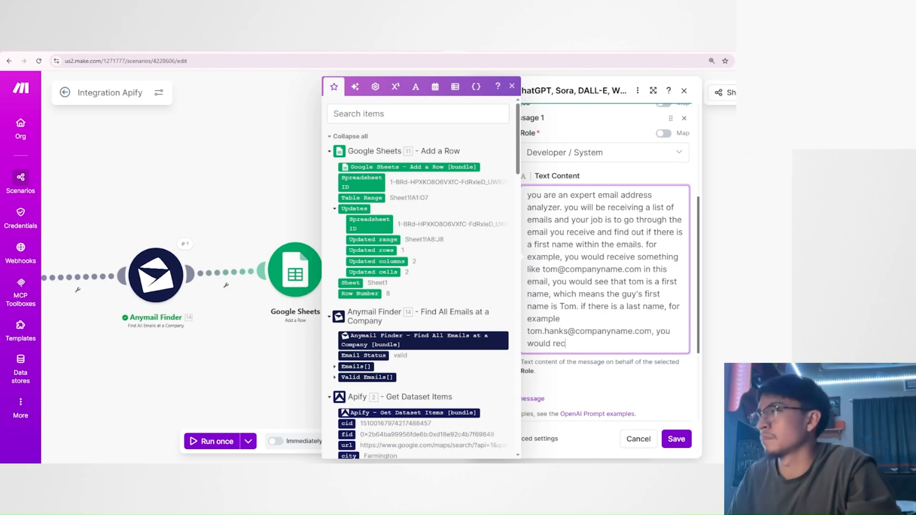
type("ognize that tom i")
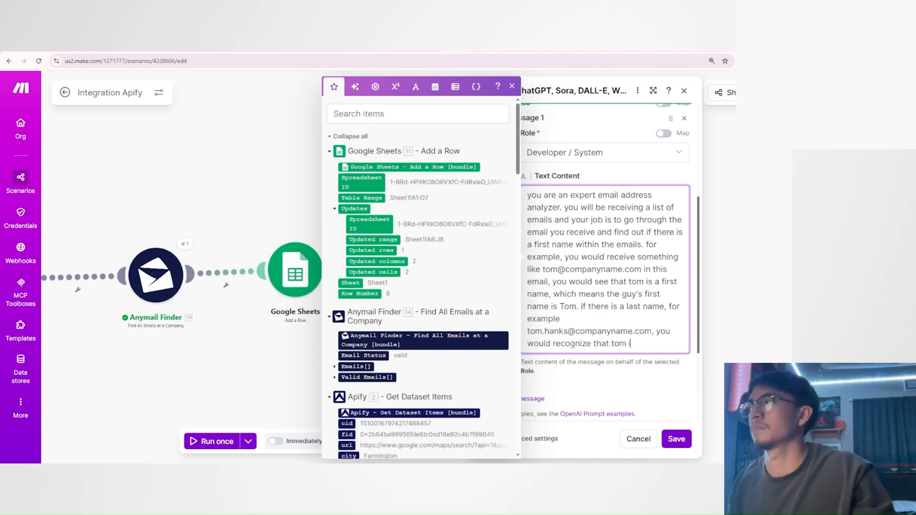
type("s a first name and han")
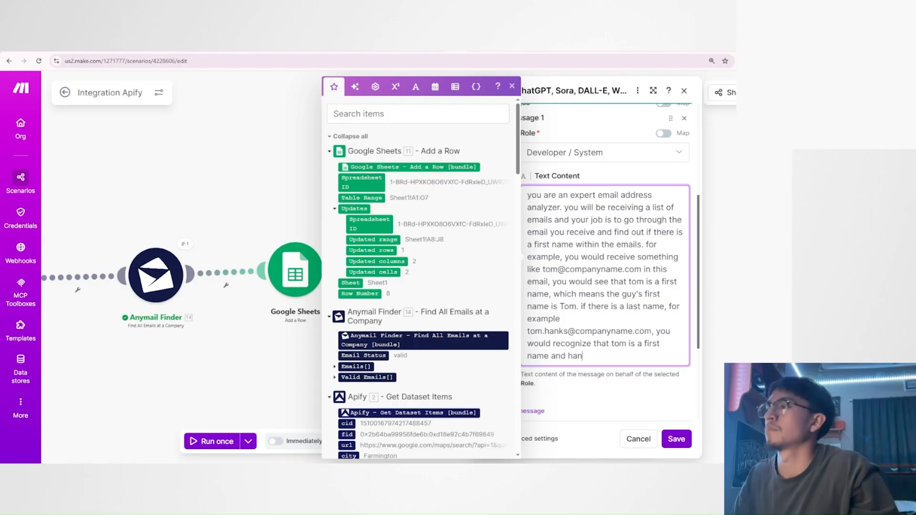
type("ks is a last name.")
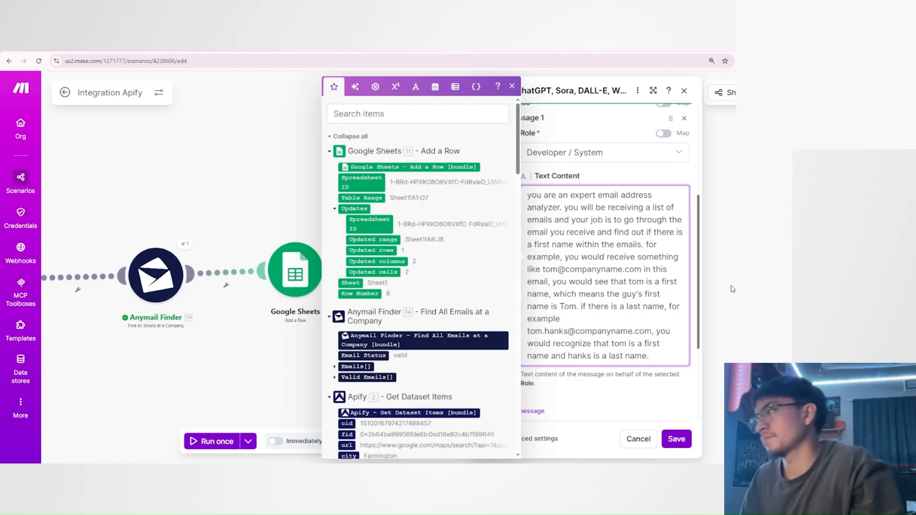
End the system message with "nly output the emails and no other wording at all.".
left_click_drag(527, 195, 656, 355)
left_click(591, 217)
left_click(653, 258)
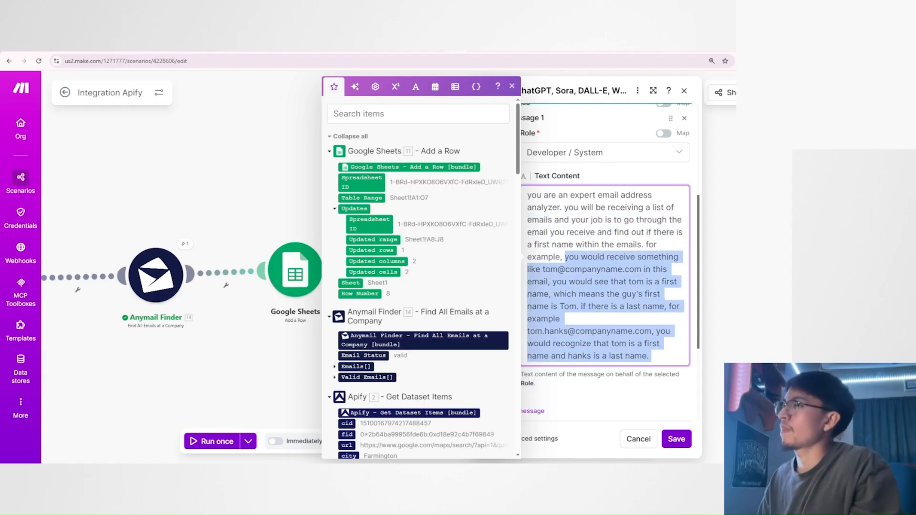
left_click(678, 356)
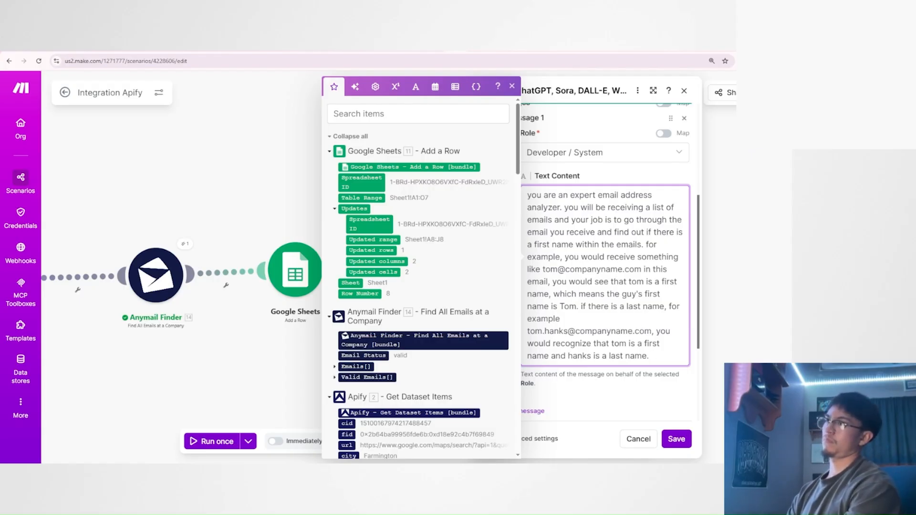
type("nly output the emails and no other wording at all.")
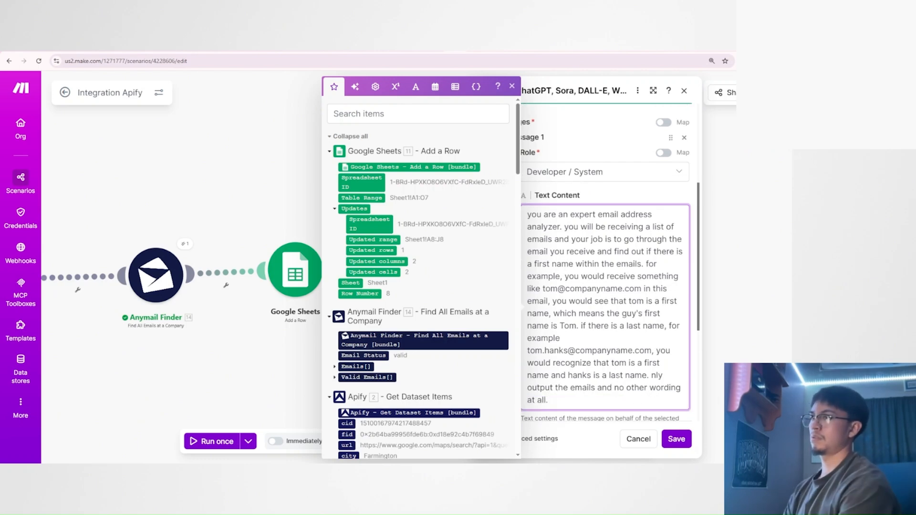
Add a second message to the OpenAI module and set its role to User.
scroll(607, 368, "down", 2)
left_click(597, 341)
scroll(597, 342, "up", 2)
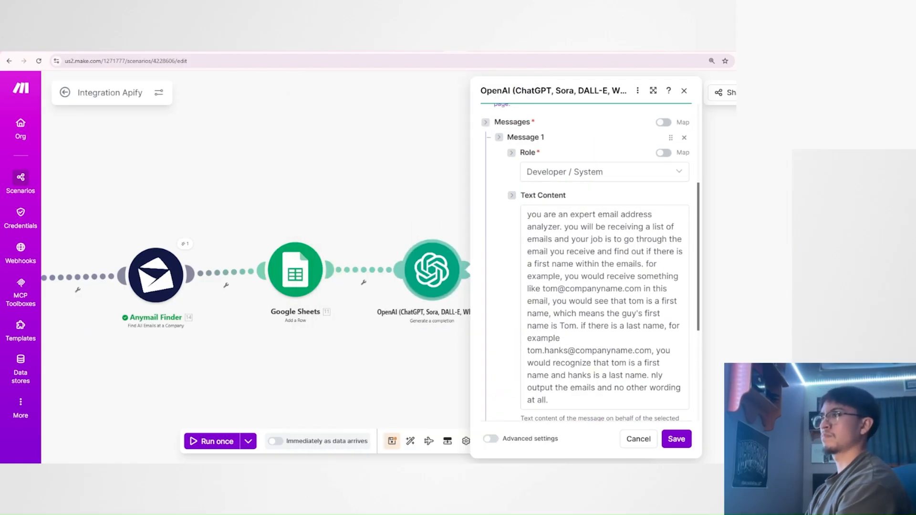
left_click(578, 325)
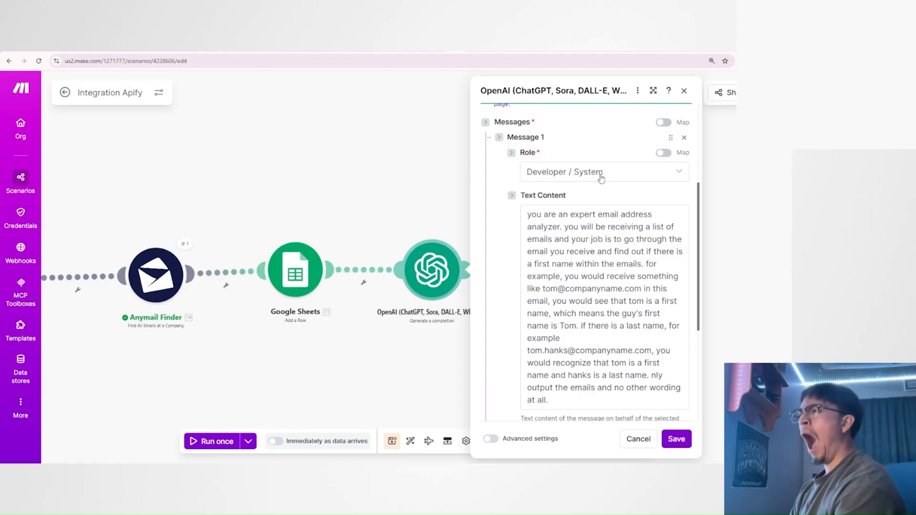
scroll(572, 286, "down", 2)
left_click(525, 358)
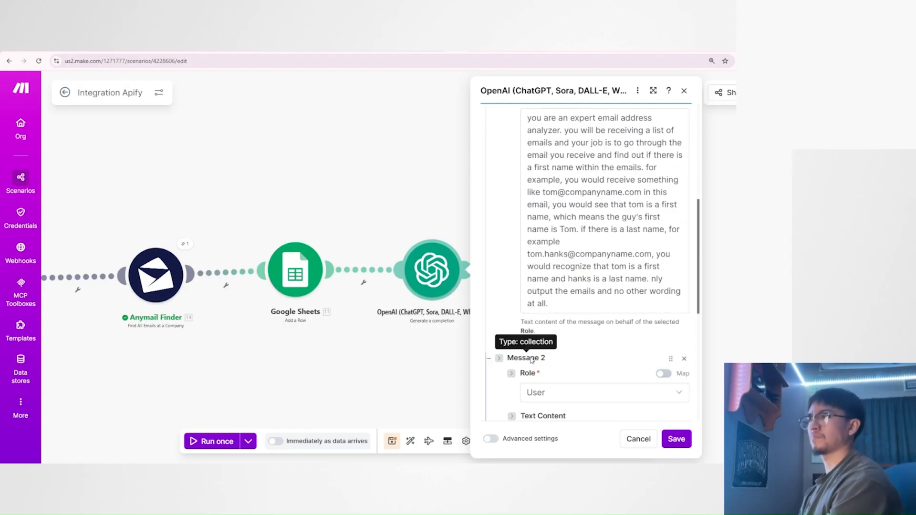
scroll(539, 286, "down", 3)
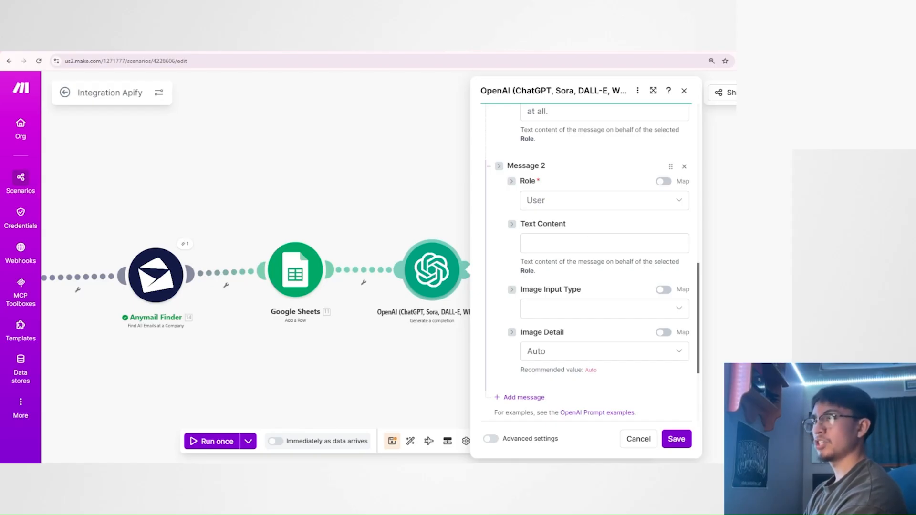
Look through the mappable items for Message 2's text content, including Anymail Finder's Valid Emails array, and the array and general functions.
left_click(605, 243)
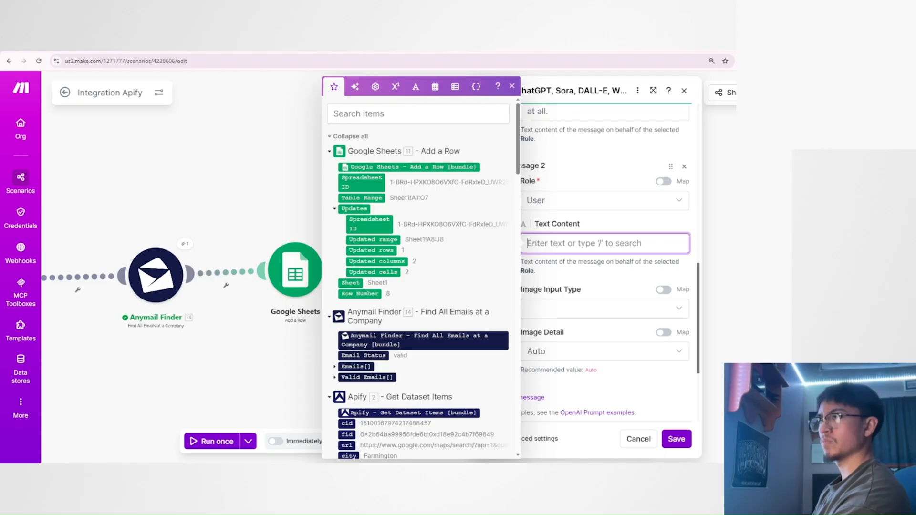
scroll(390, 309, "down", 15)
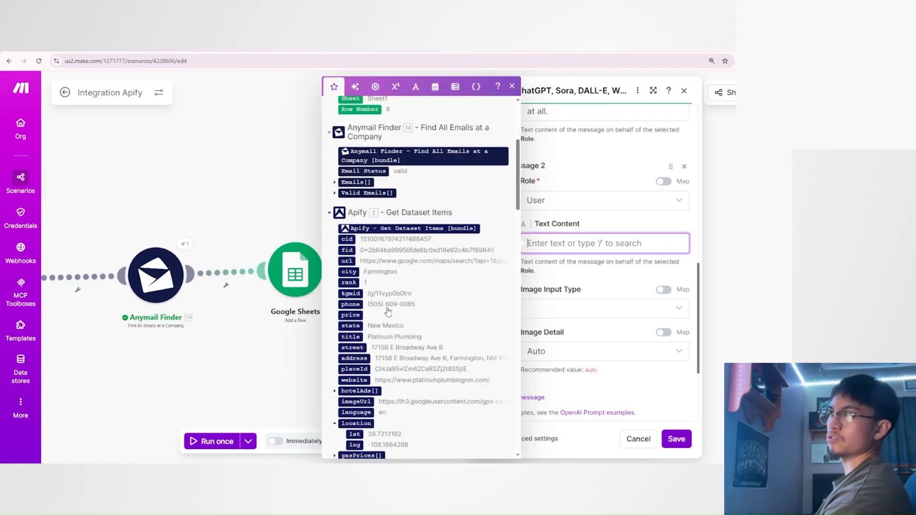
scroll(389, 309, "down", 5)
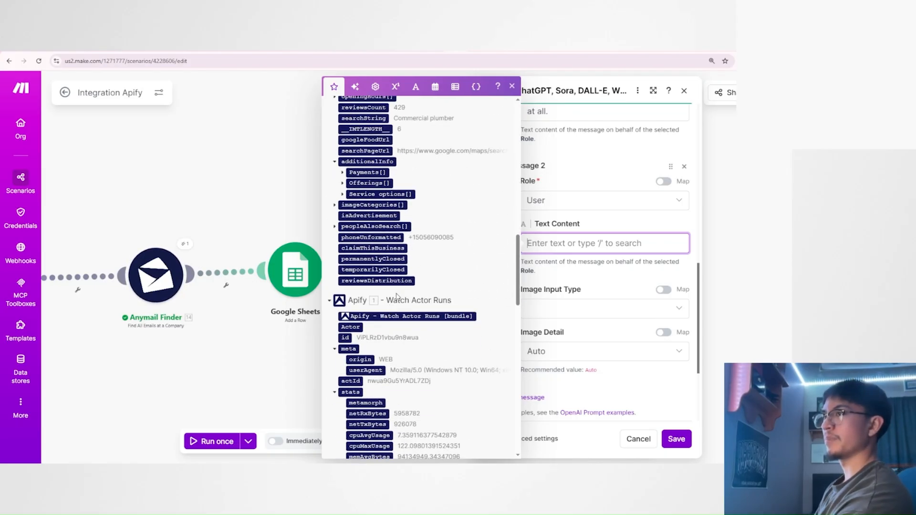
scroll(390, 309, "down", 4)
scroll(395, 310, "up", 10)
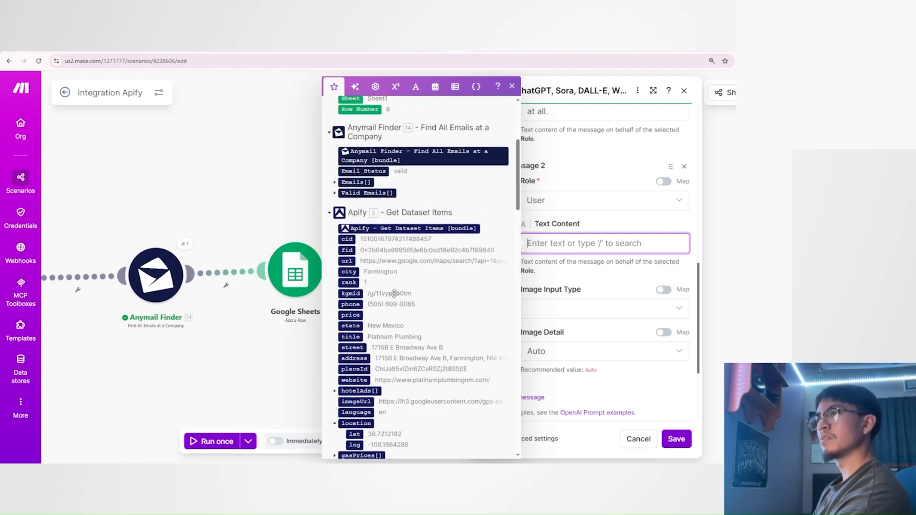
scroll(395, 309, "down", 3)
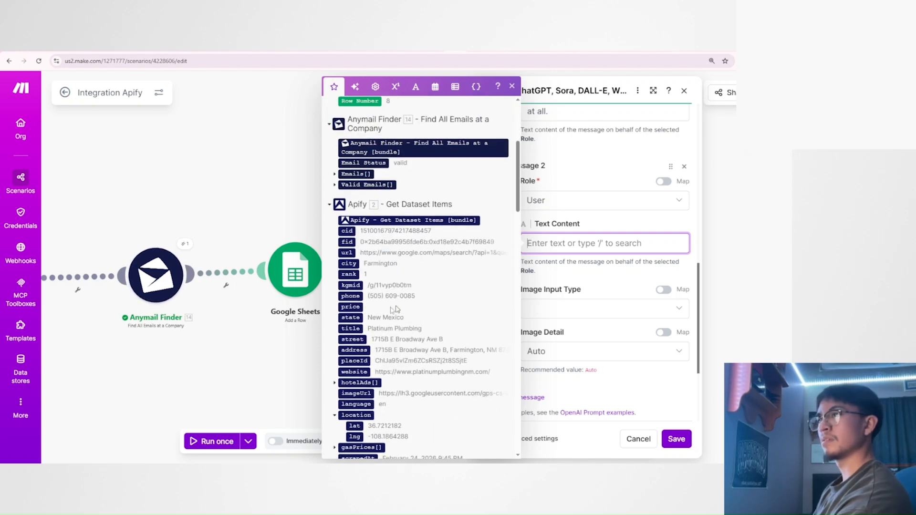
left_click(334, 185)
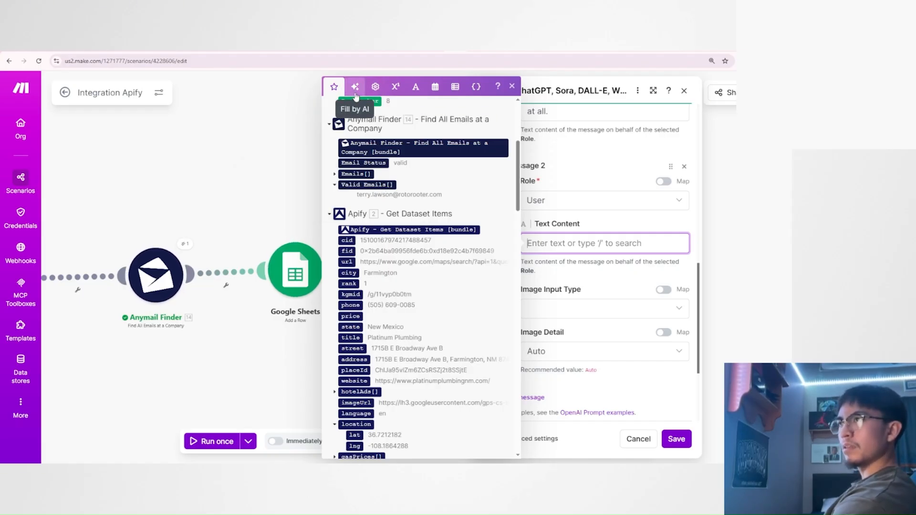
left_click(456, 87)
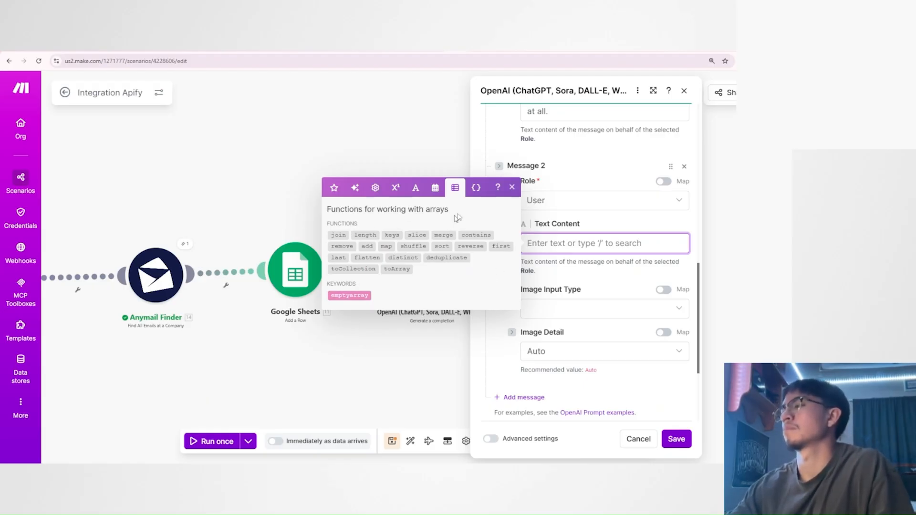
left_click(376, 188)
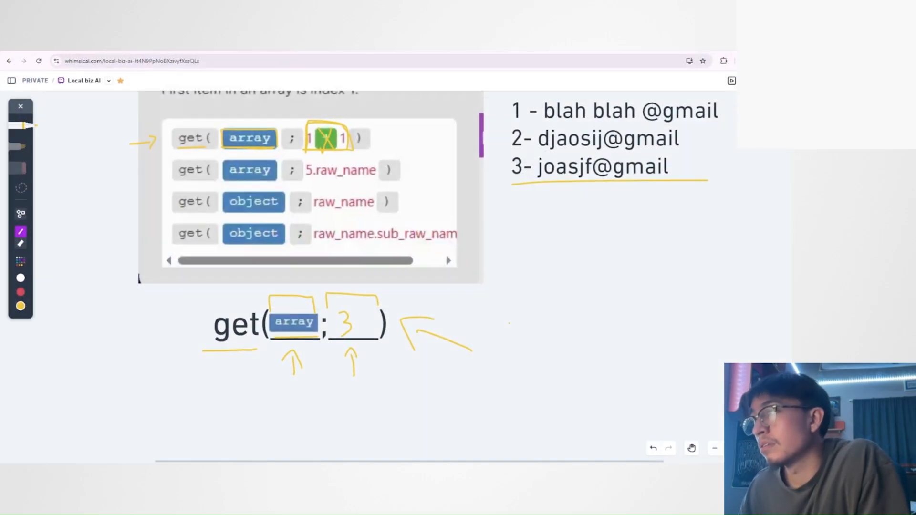
Circle the word "get" in the handwritten-style get(array; 3) formula on the Whimsical board.
scroll(314, 411, "up", 3)
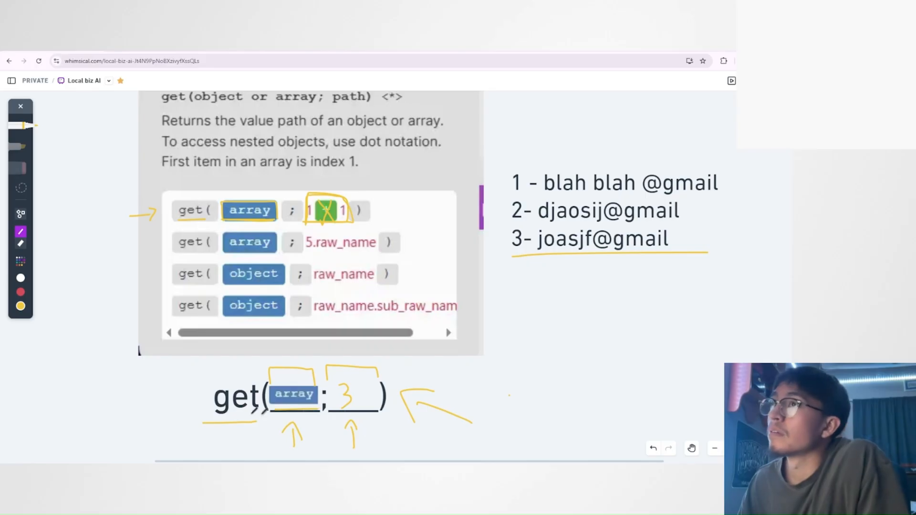
scroll(312, 405, "down", 1)
scroll(312, 406, "up", 1)
scroll(310, 401, "down", 2)
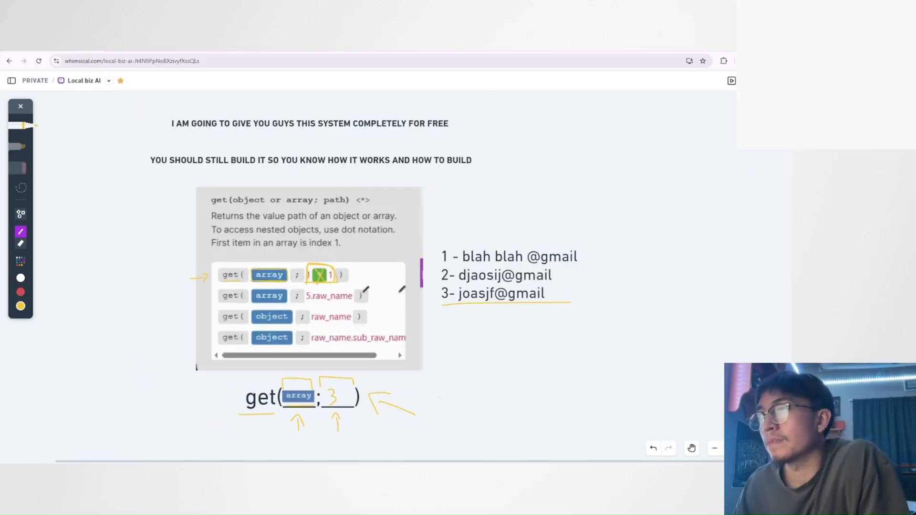
scroll(353, 312, "down", 2)
scroll(289, 336, "up", 2)
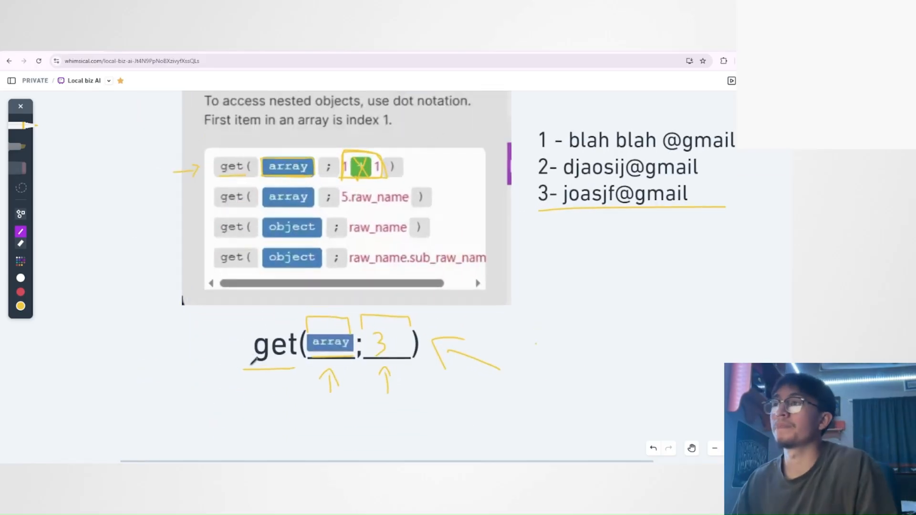
mouse_move(253, 361)
left_mouse_down()
mouse_move(229, 348)
mouse_move(298, 334)
mouse_move(282, 367)
left_mouse_up()
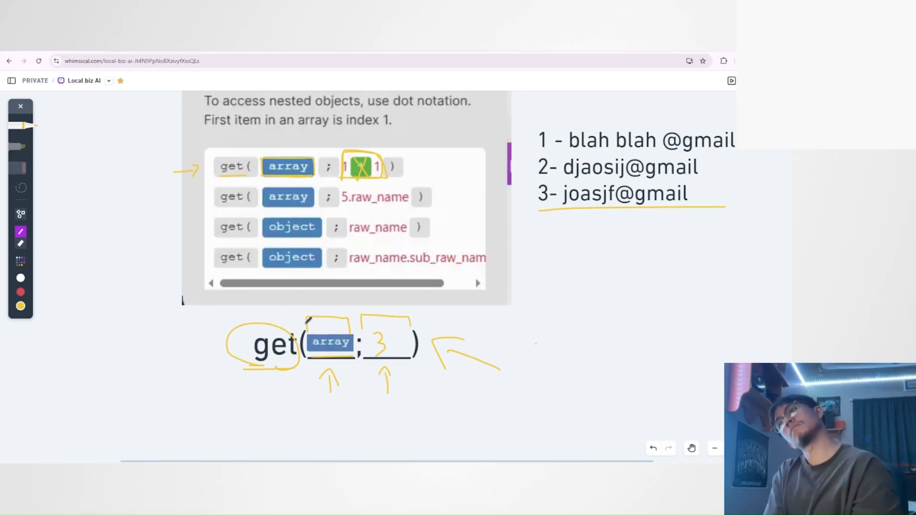
Circle the 3 in the second slot of the get formula on the board.
scroll(754, 245, "up", 2)
scroll(554, 287, "up", 3)
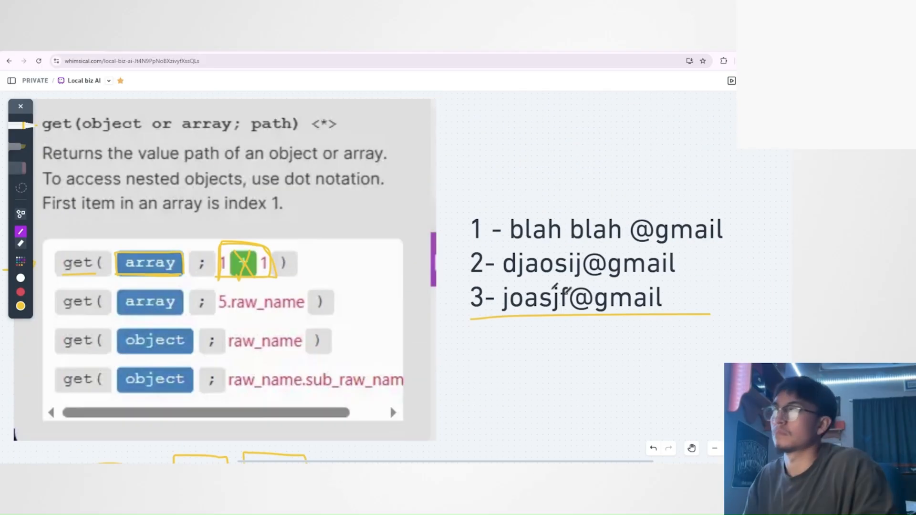
scroll(135, 329, "down", 4)
scroll(131, 365, "up", 2)
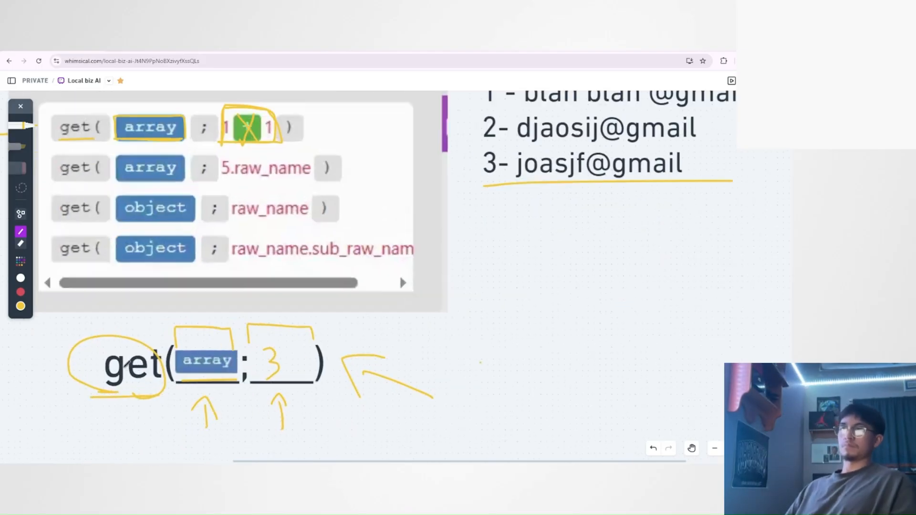
scroll(122, 367, "up", 2)
left_click_drag(310, 324, 286, 313)
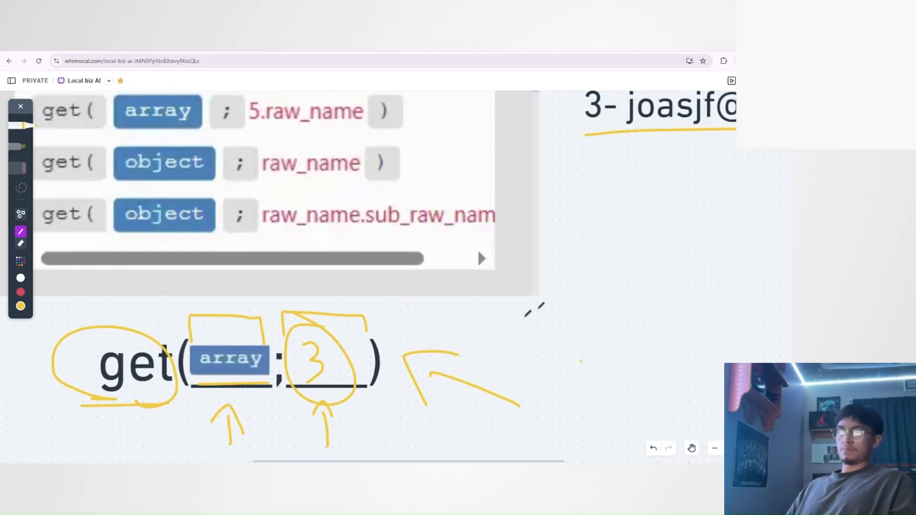
scroll(573, 277, "down", 3)
scroll(730, 248, "up", 2)
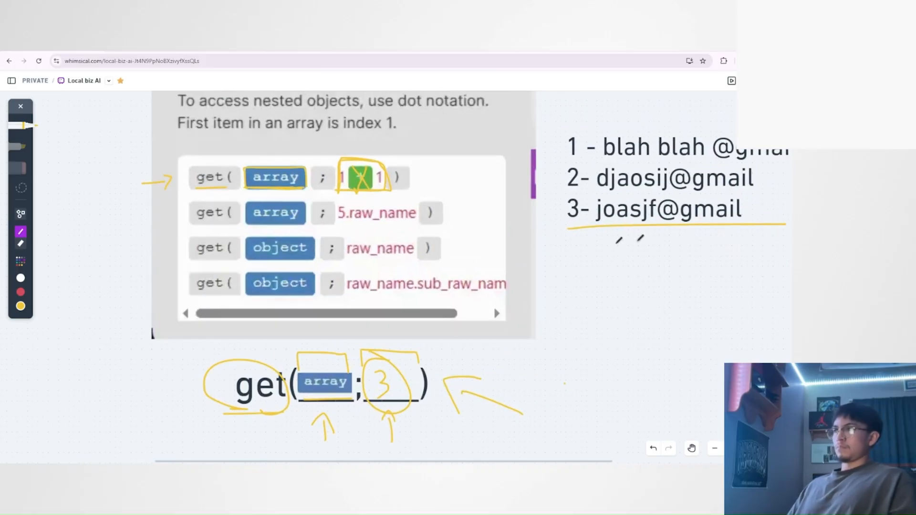
scroll(619, 240, "down", 3)
mouse_move(215, 350)
left_mouse_down()
mouse_move(481, 291)
mouse_move(253, 266)
mouse_move(239, 355)
left_mouse_up()
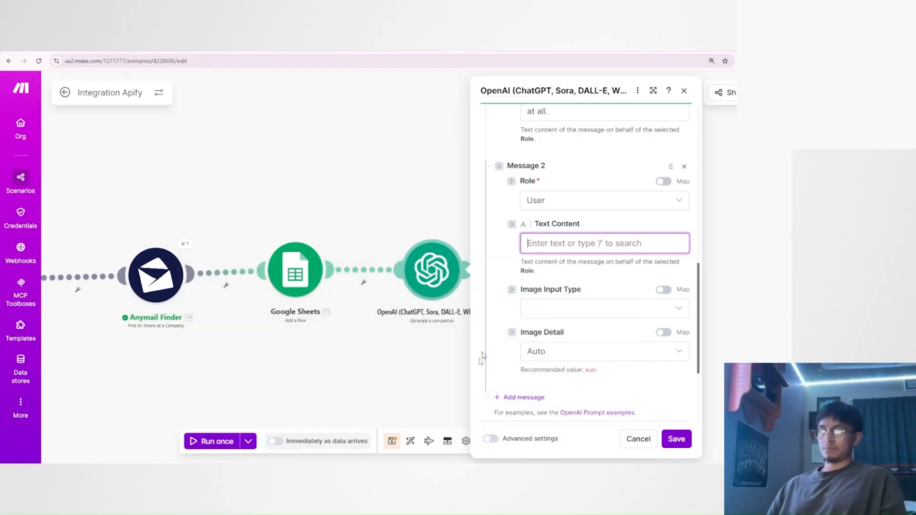
Insert the get function into Message 2's text content in the Make scenario's OpenAI module.
left_click(352, 252)
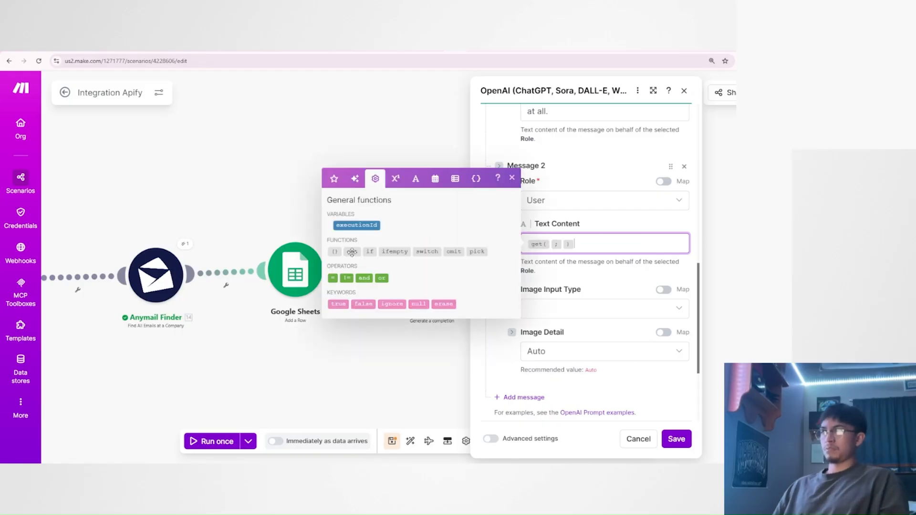
left_click(597, 261)
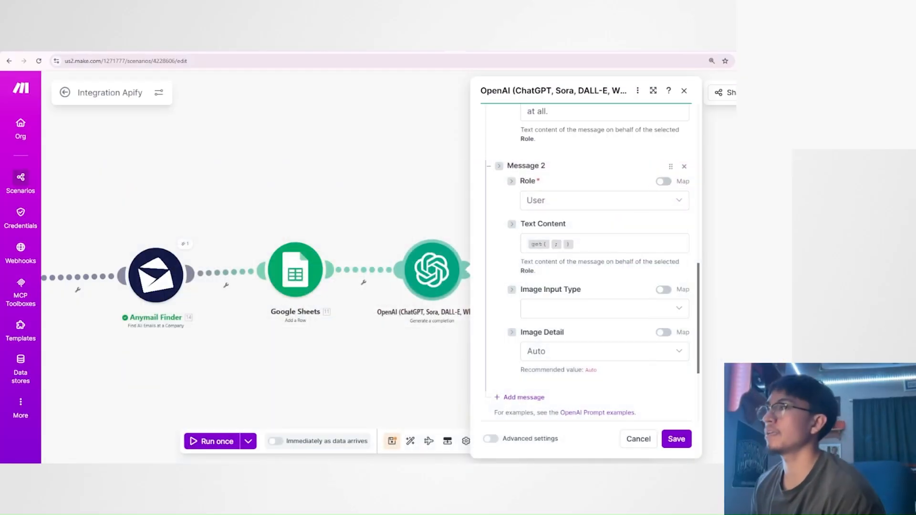
Complete Message 2's get function with Anymail Finder's Valid Emails[] array and index 1, and save the OpenAI module.
left_click(550, 243)
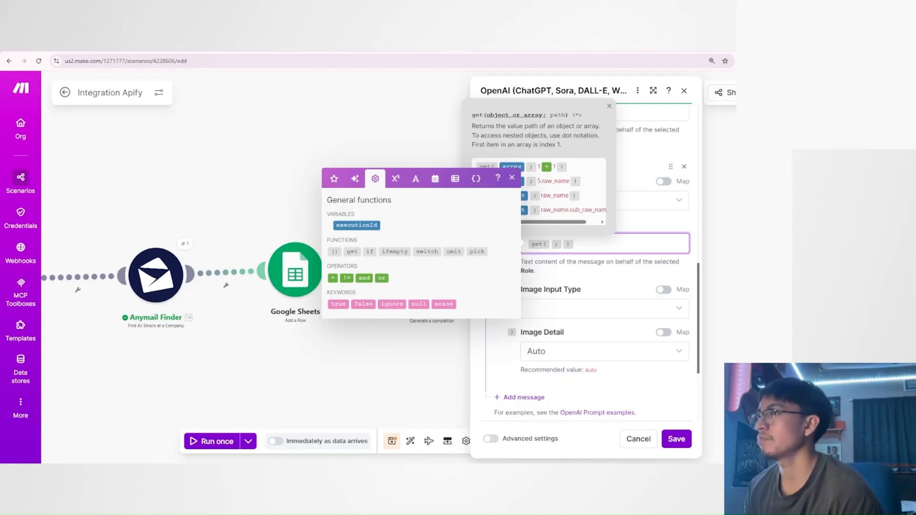
left_click(334, 178)
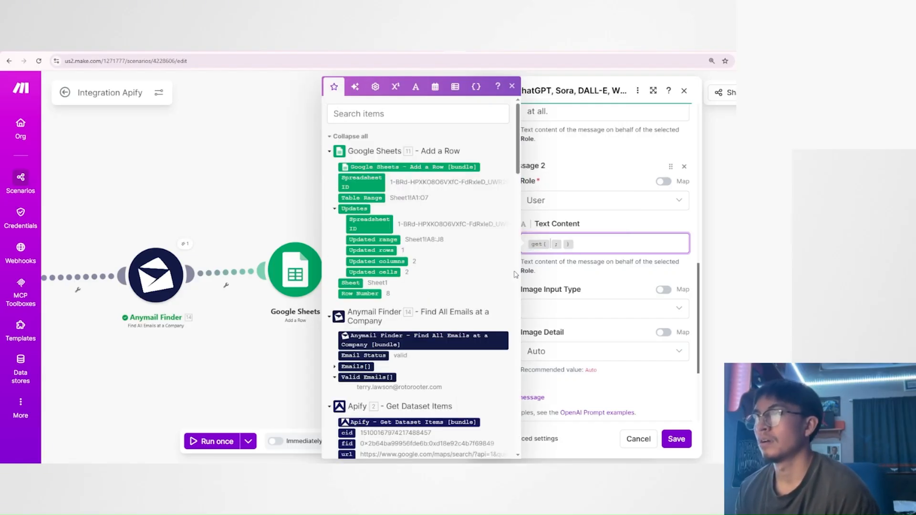
scroll(477, 272, "down", 4)
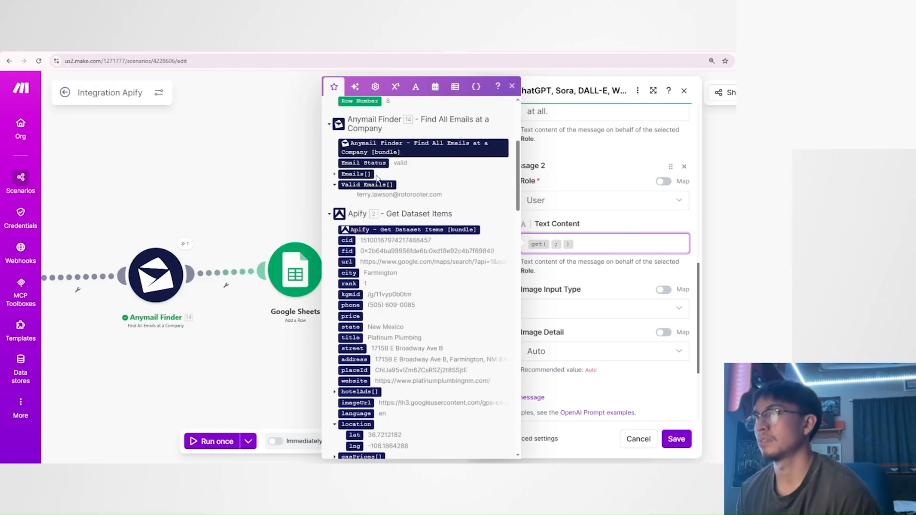
left_click_drag(377, 184, 553, 246)
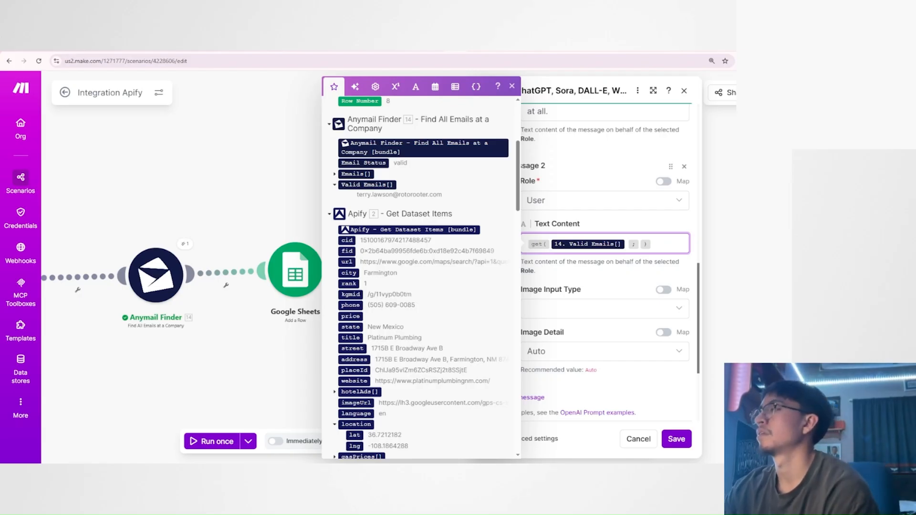
type("1")
left_click(626, 271)
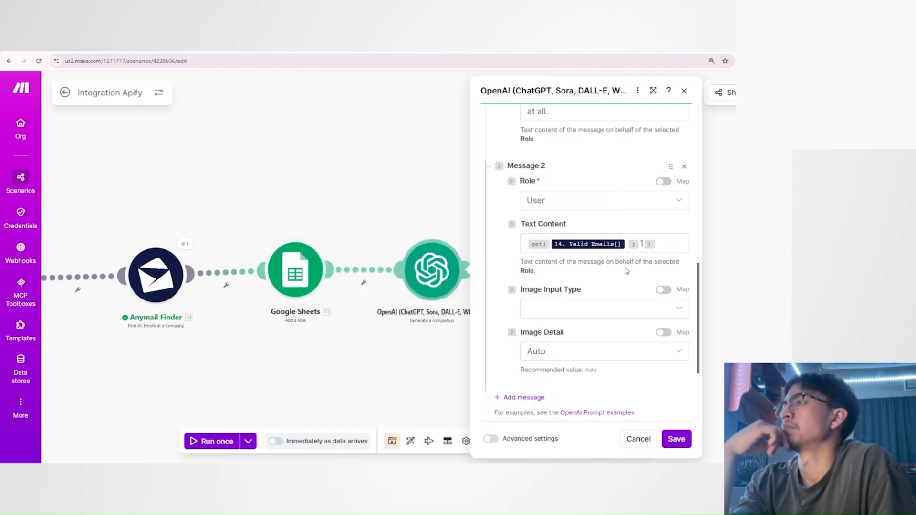
scroll(571, 305, "up", 2)
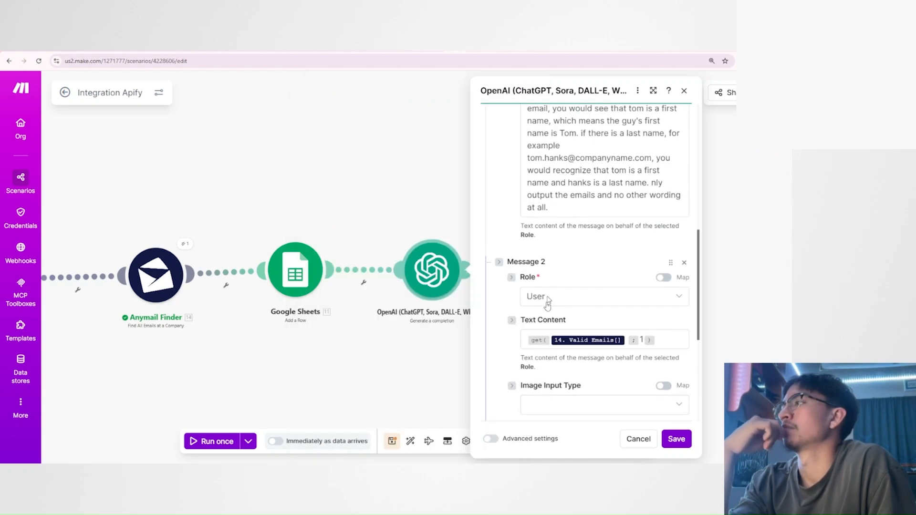
scroll(586, 311, "down", 3)
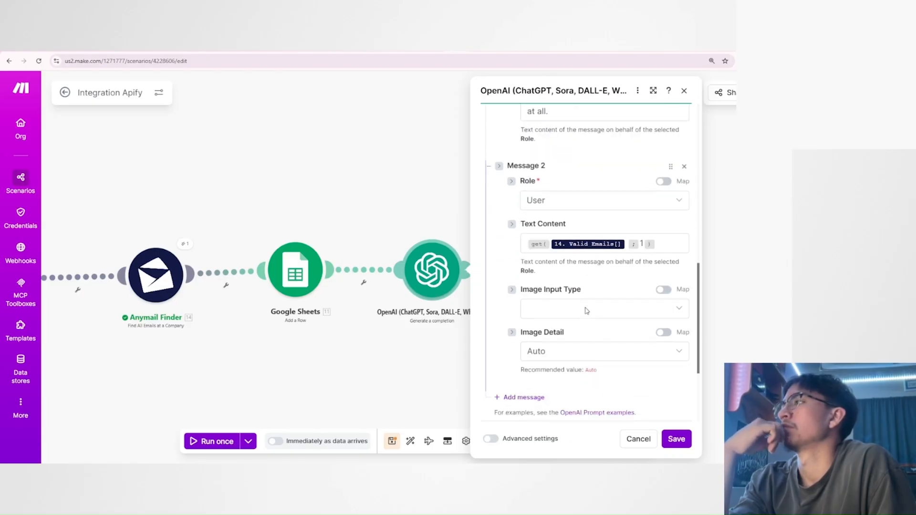
left_click(676, 439)
Clone the OpenAI module and attach the copy after the original in the scenario.
right_click(402, 257)
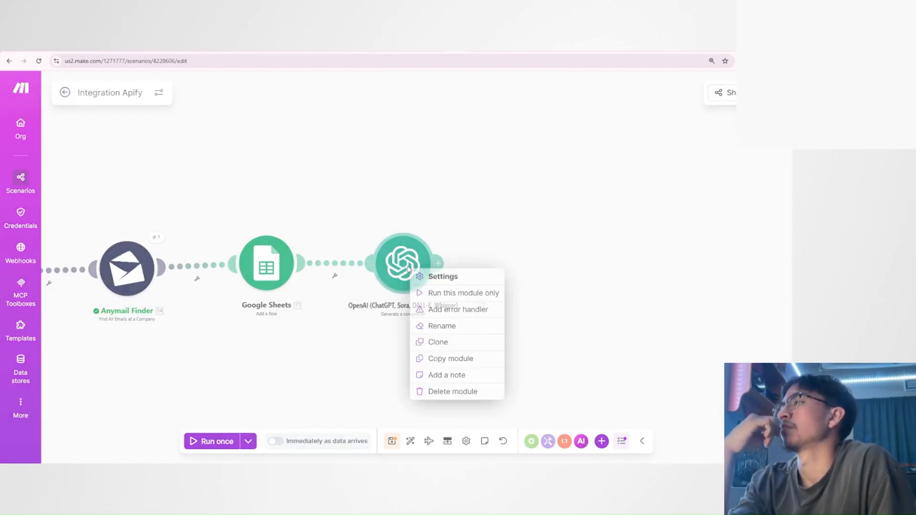
left_click(454, 350)
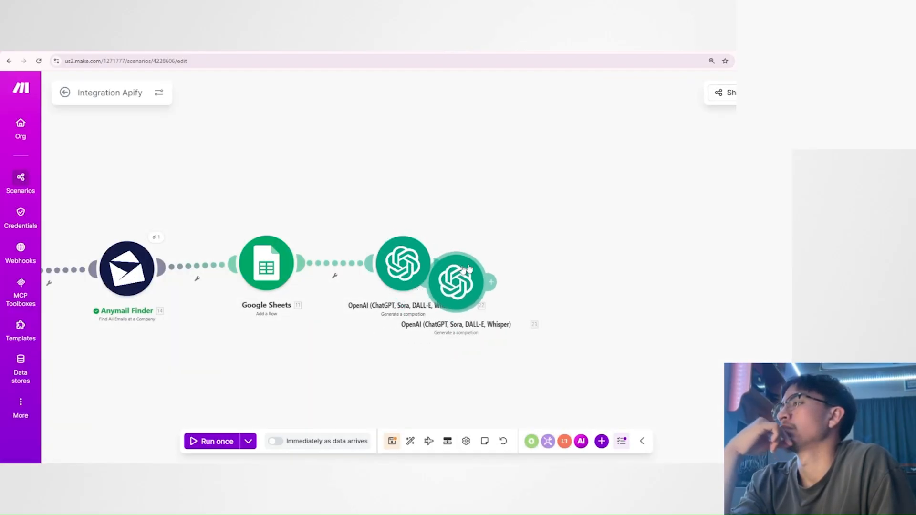
left_click(532, 265)
Set the index in the cloned OpenAI module's Message 2 get function to 2 and save the module.
left_click(529, 263)
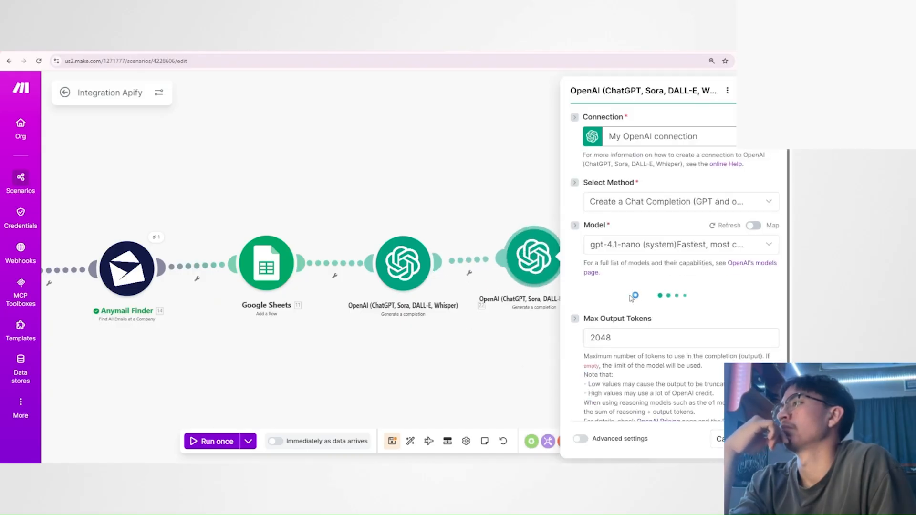
scroll(633, 299, "down", 10)
scroll(633, 299, "up", 4)
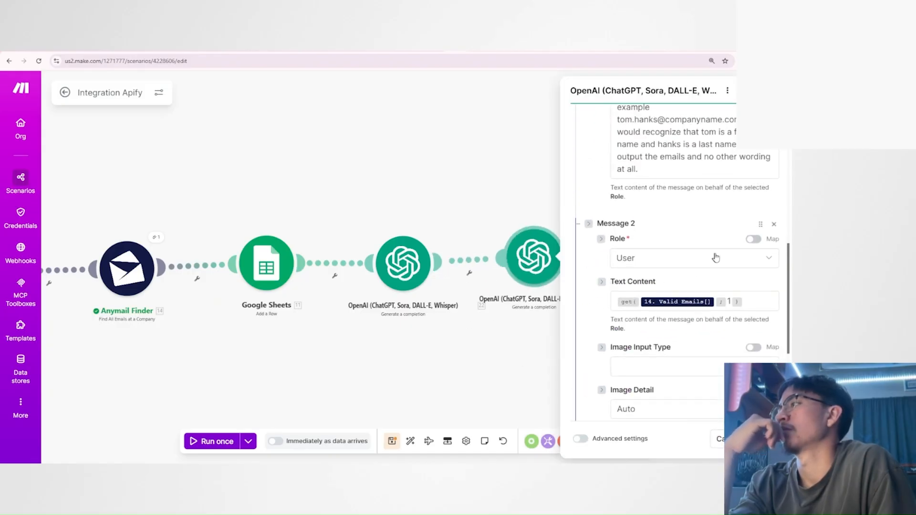
left_click(733, 302)
type("2")
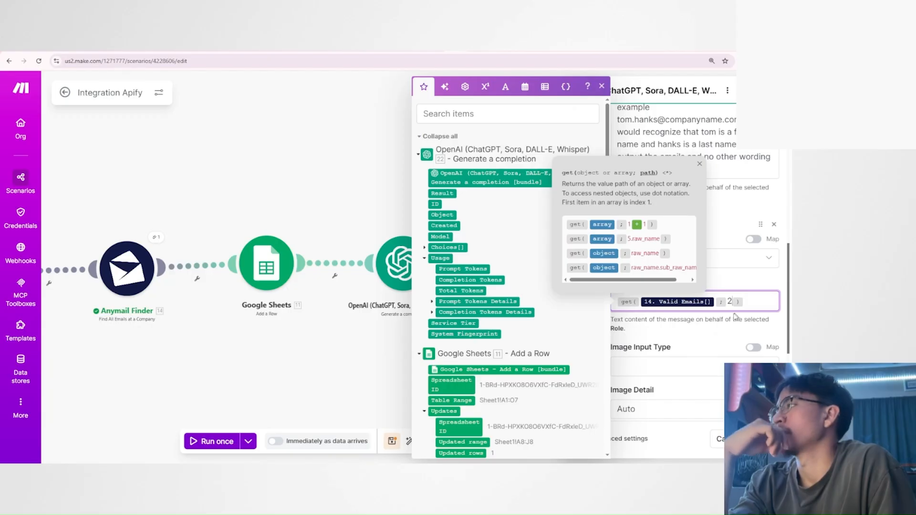
left_click(729, 334)
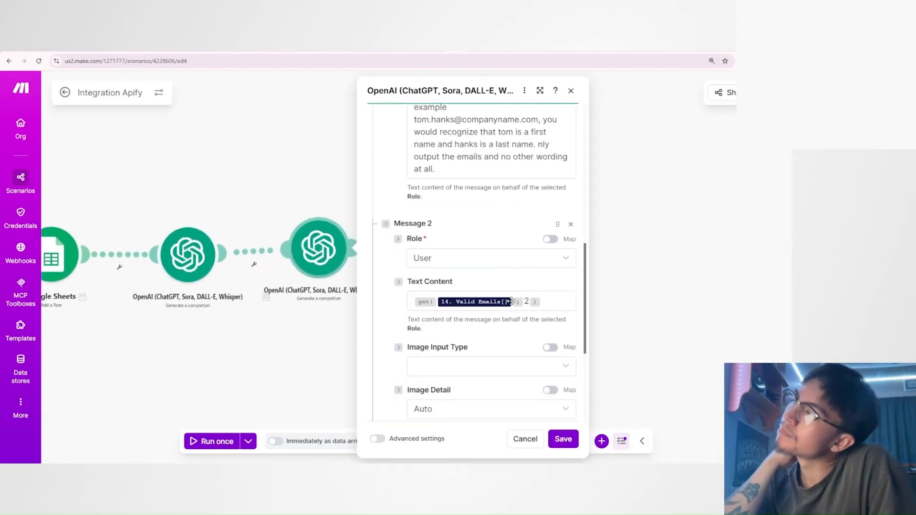
left_click(563, 439)
Delete the cloned OpenAI module at the end of the scenario.
left_click_drag(382, 331, 525, 336)
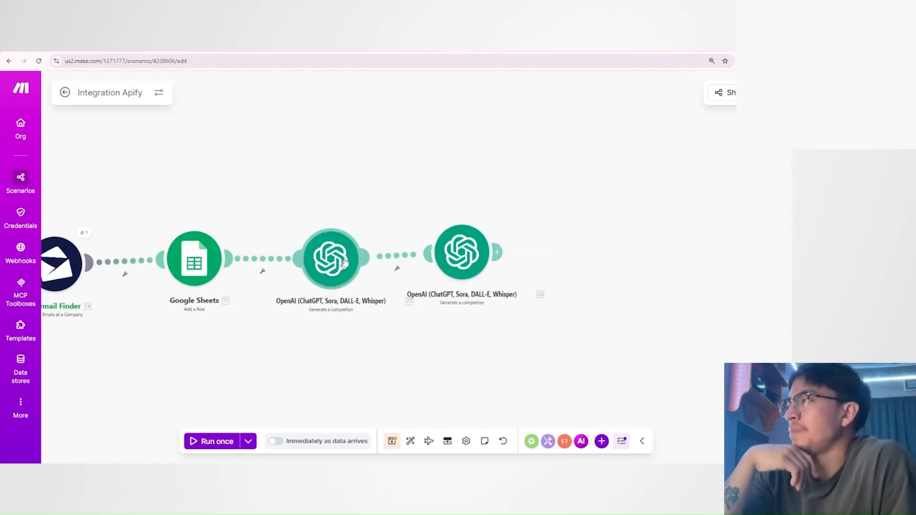
left_click_drag(318, 350, 383, 335)
scroll(409, 328, "up", 1)
left_click_drag(439, 301, 422, 317)
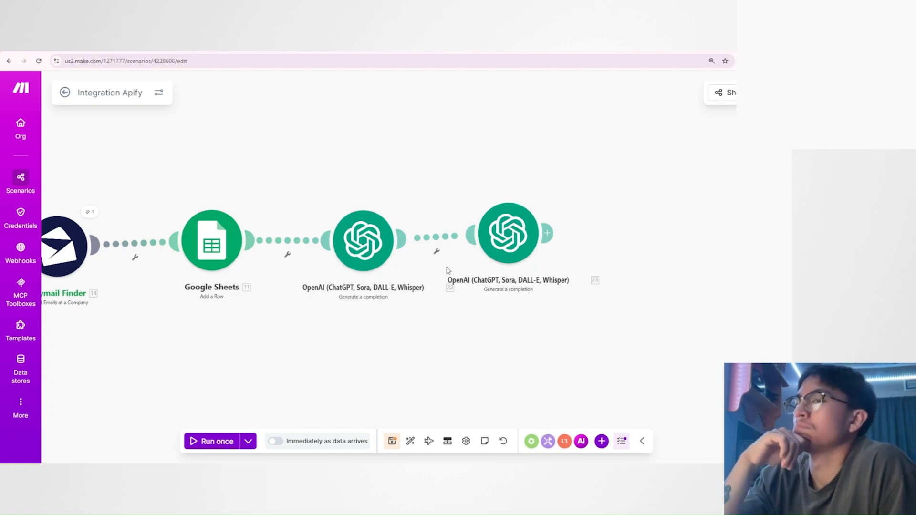
right_click(506, 247)
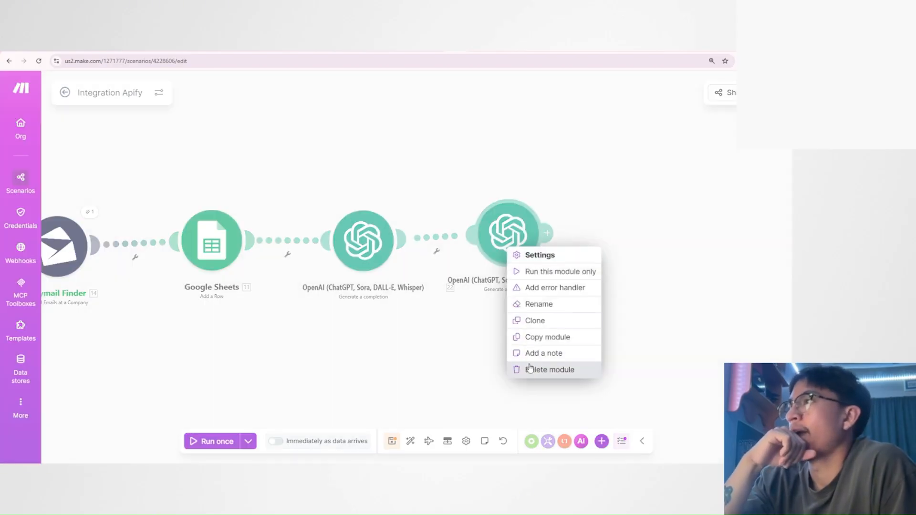
left_click(531, 368)
Review the remaining OpenAI module's Message 2 get formula and the Developer / System prompt text.
left_click(354, 244)
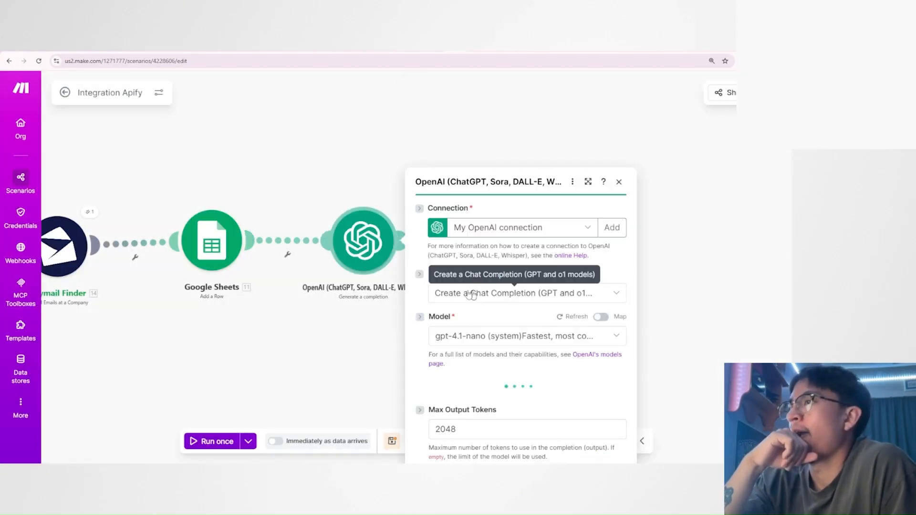
scroll(525, 284, "down", 5)
scroll(519, 283, "down", 10)
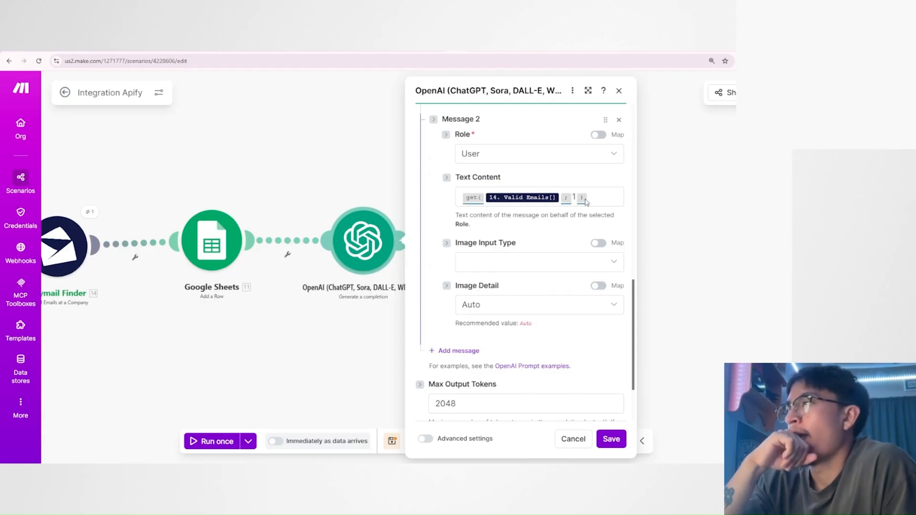
scroll(555, 200, "up", 2)
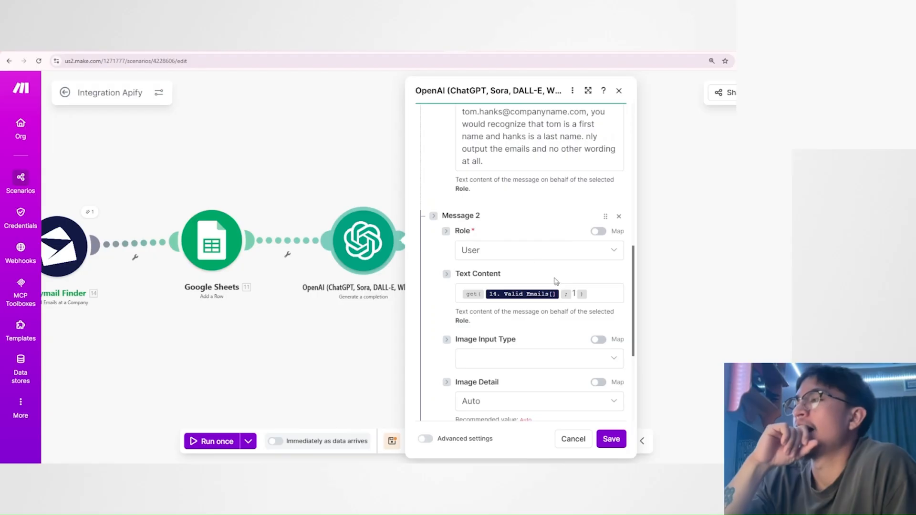
scroll(545, 276, "up", 4)
left_click_drag(463, 165, 557, 360)
left_click(557, 360)
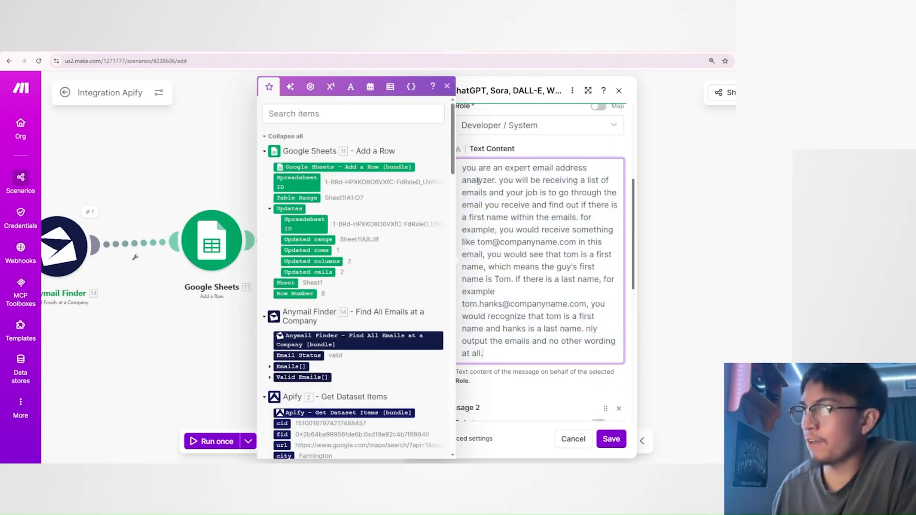
left_click(540, 380)
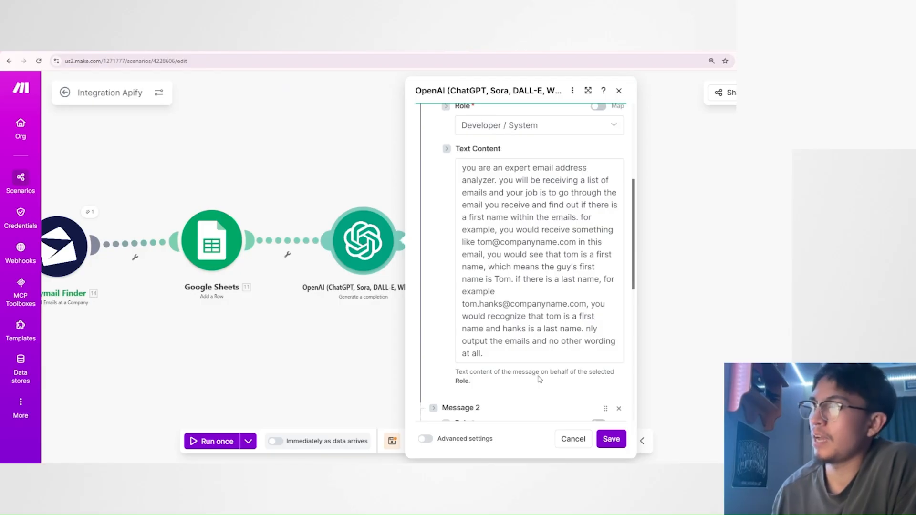
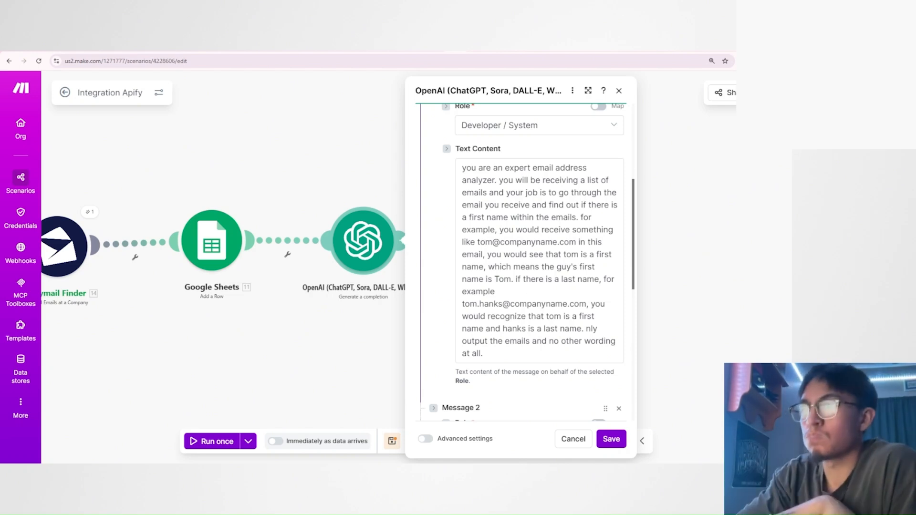
Review the OpenAI module's Message 2 and Max Output Tokens settings, and save the module.
scroll(520, 263, "down", 5)
scroll(520, 263, "down", 2)
scroll(519, 263, "up", 2)
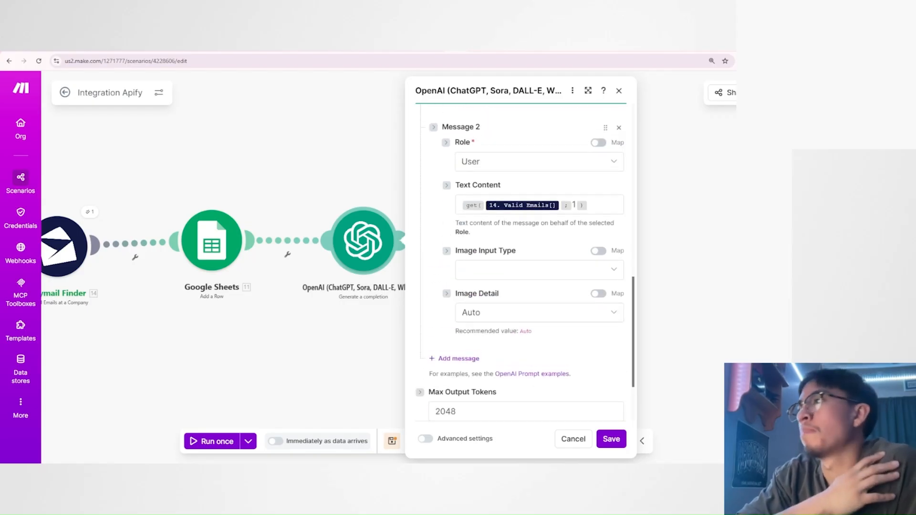
scroll(520, 262, "down", 2)
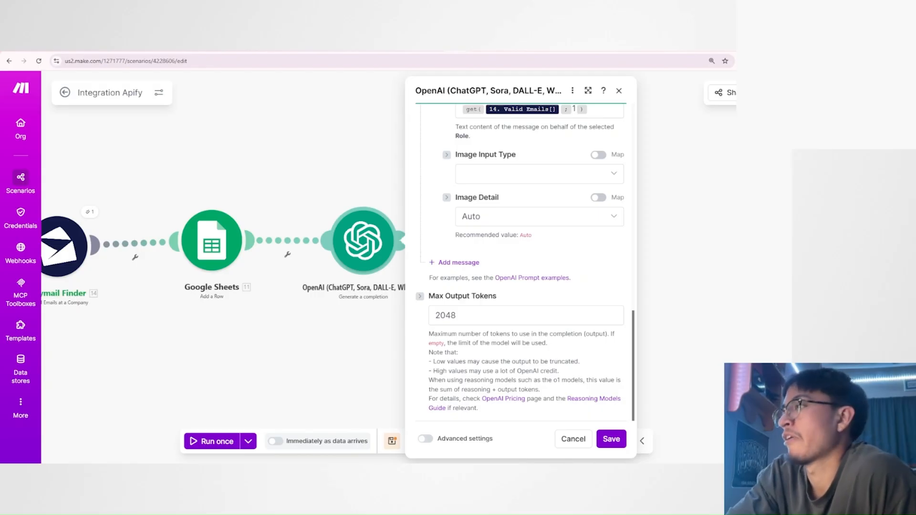
left_click_drag(435, 314, 458, 316)
left_click(477, 319)
left_click(460, 326)
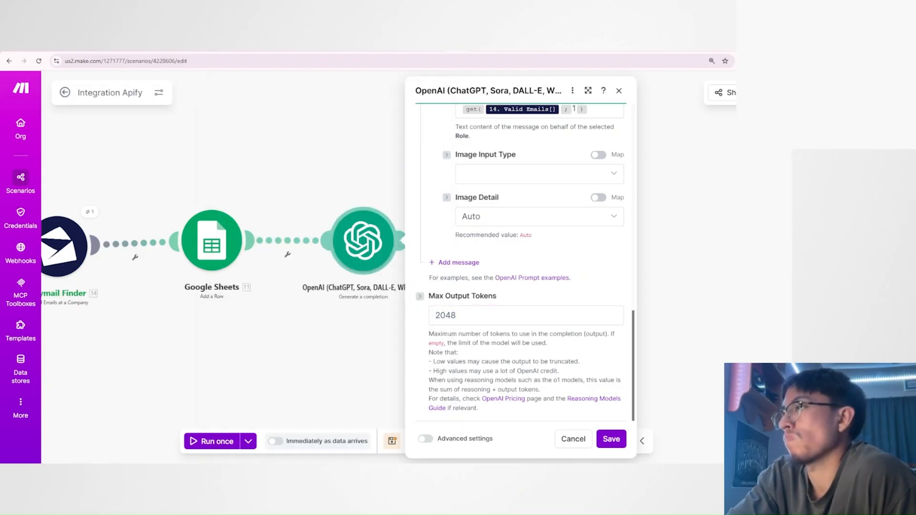
left_click(608, 439)
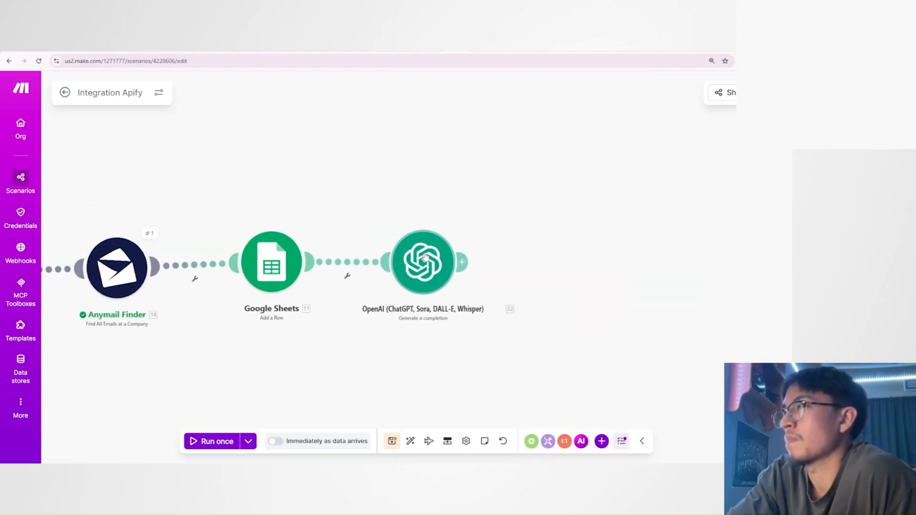
Rename the OpenAI module to FIRST NAME GUY.
right_click(431, 271)
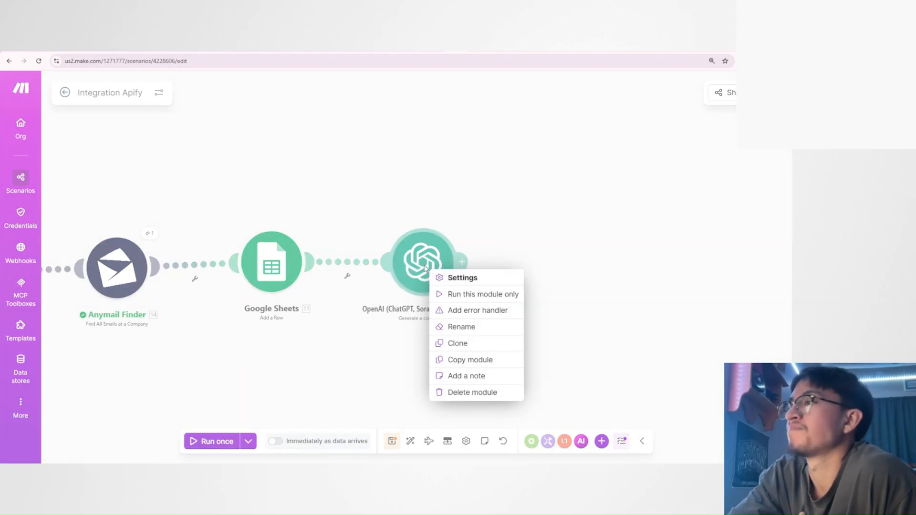
left_click(479, 329)
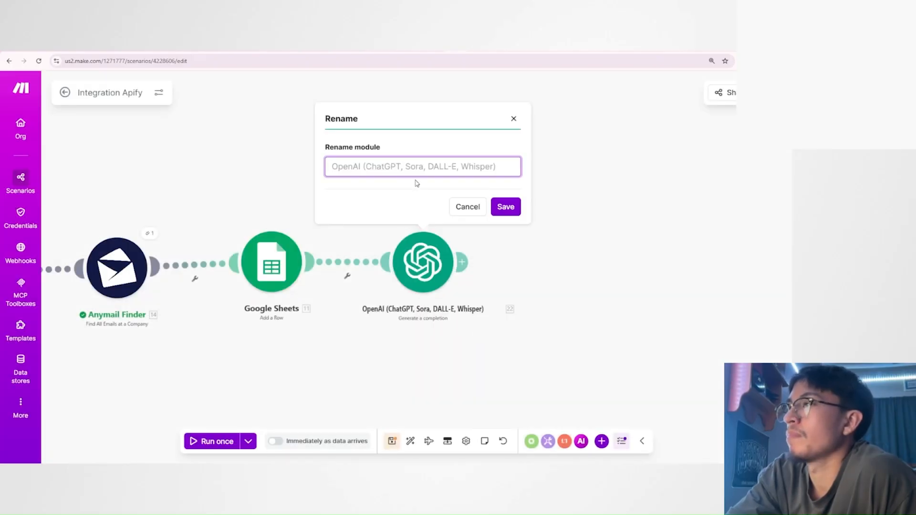
type("FIR")
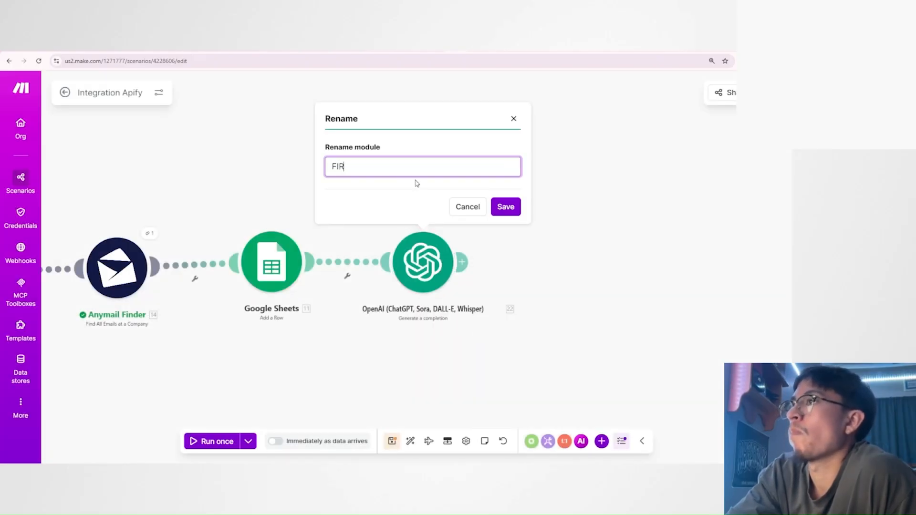
type("ST NAME GUY")
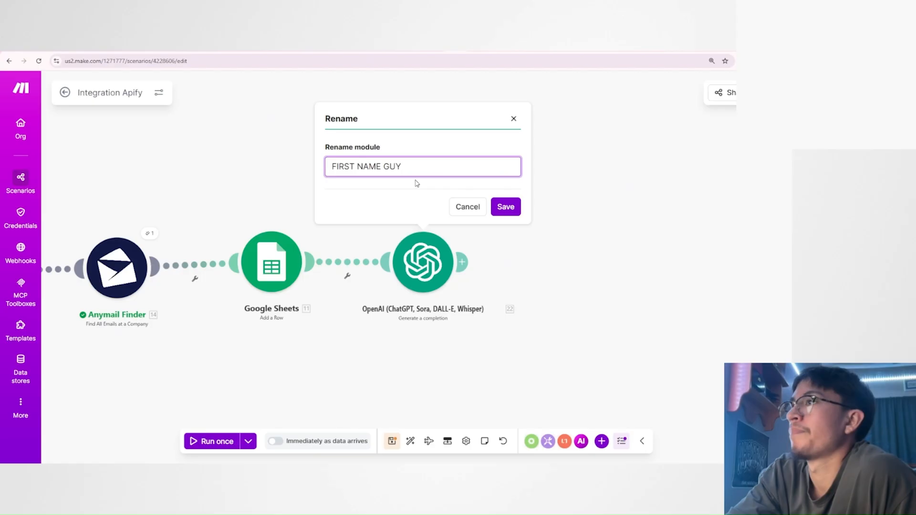
left_click(494, 202)
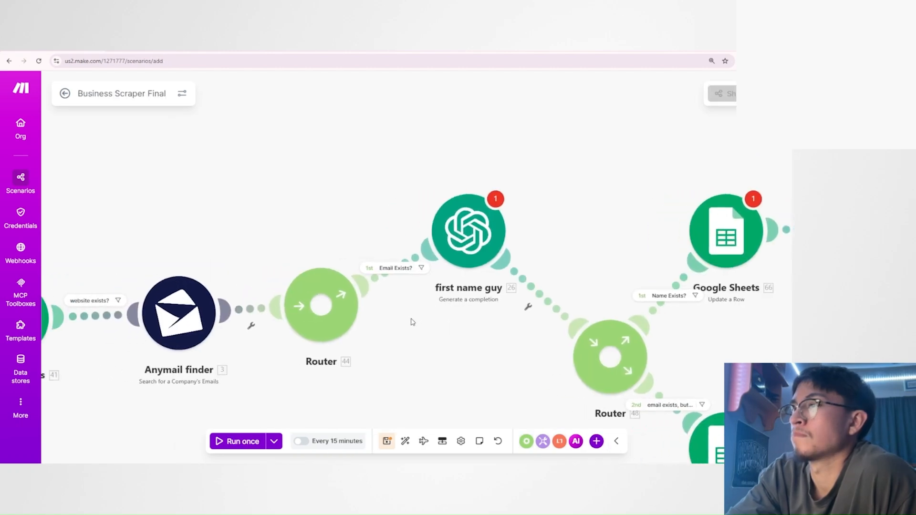
Examine the routers and filters around the first name guy module in the Business Scraper Final scenario.
scroll(413, 322, "up", 2)
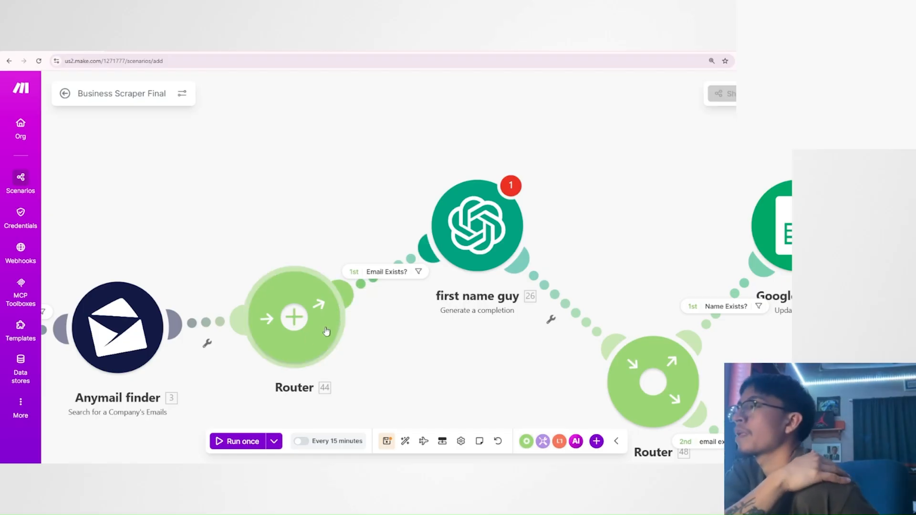
left_click_drag(526, 382, 429, 331)
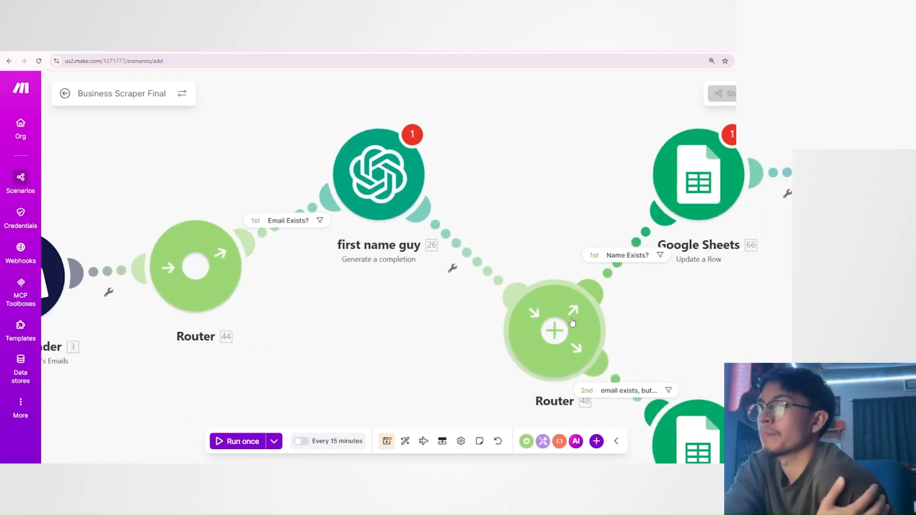
scroll(572, 323, "left", 5)
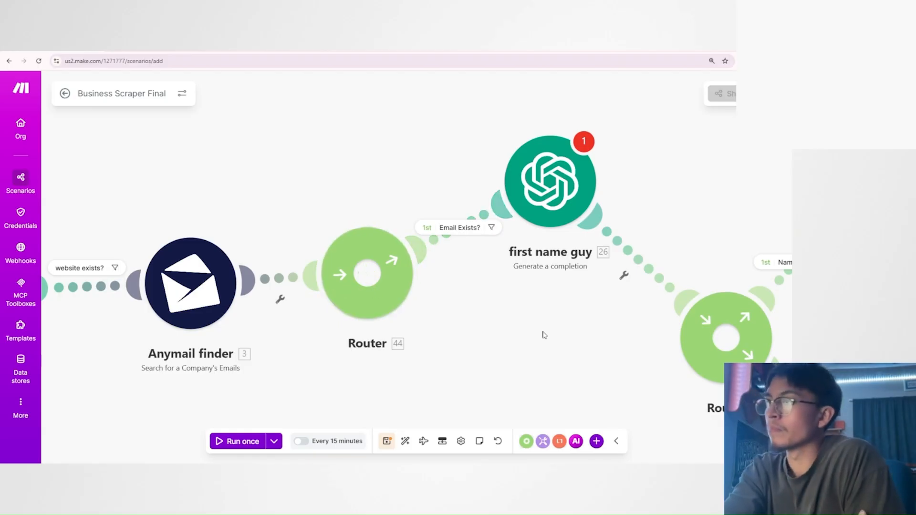
left_click_drag(545, 344, 465, 384)
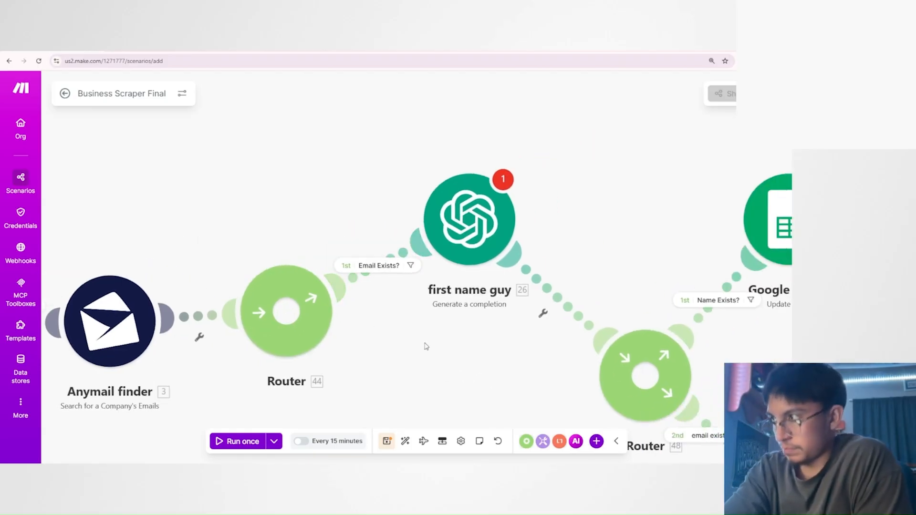
scroll(428, 346, "up", 1)
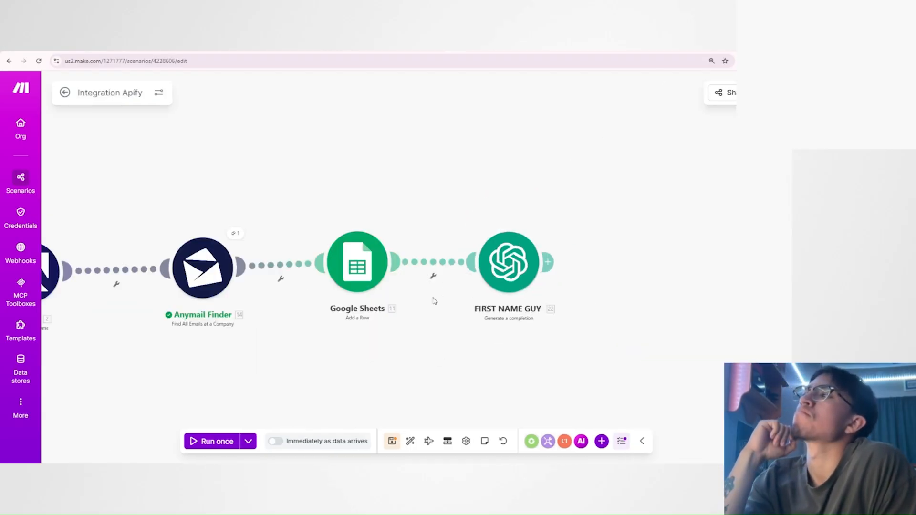
scroll(435, 300, "up", 5)
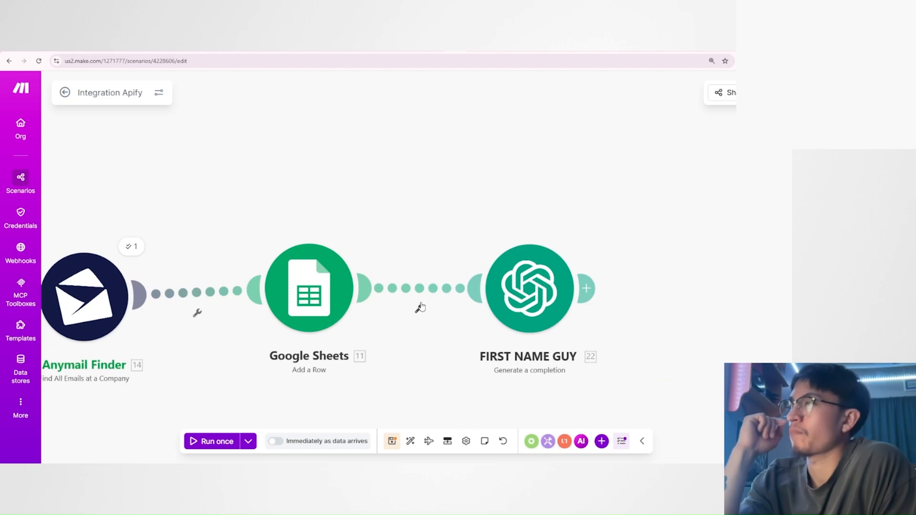
left_click_drag(436, 328, 432, 315)
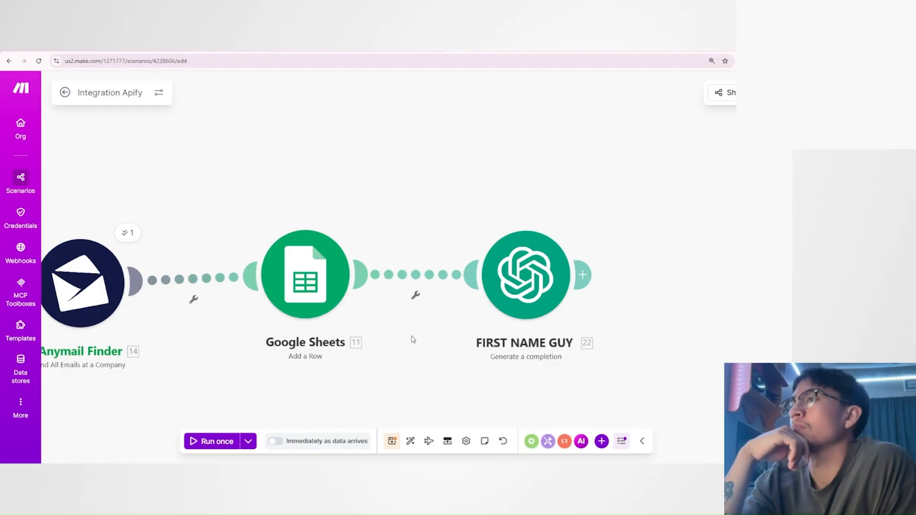
left_click(420, 280)
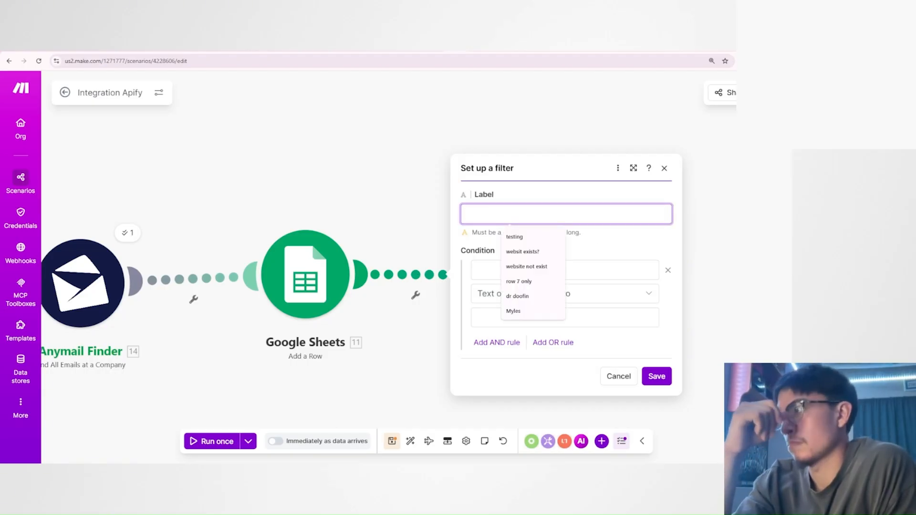
type("only i")
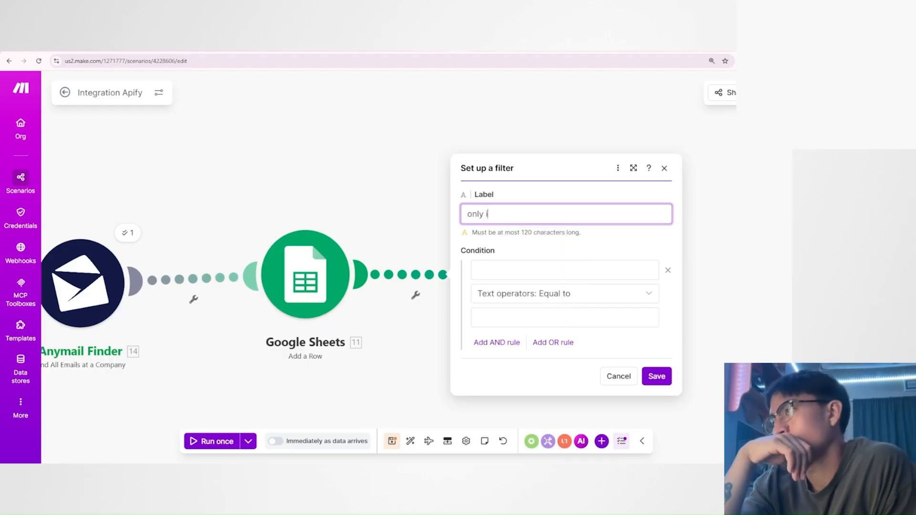
type("f email exists")
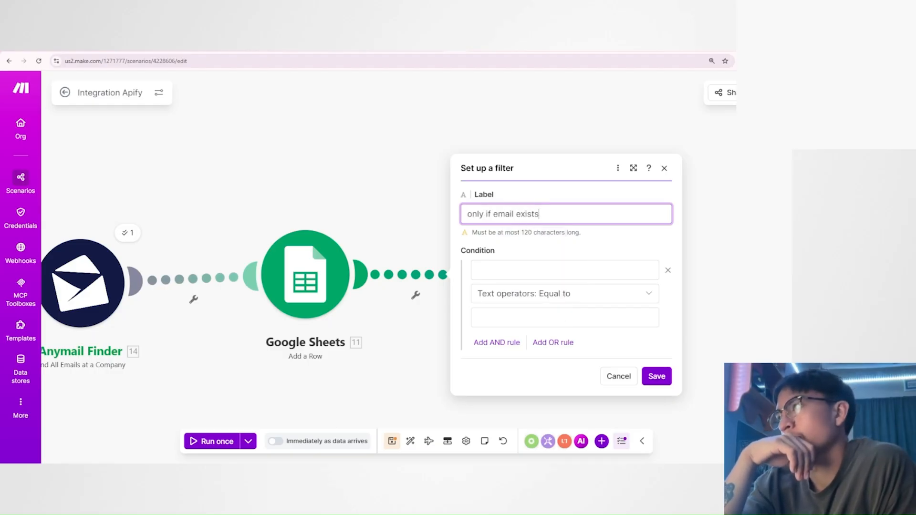
left_click(612, 239)
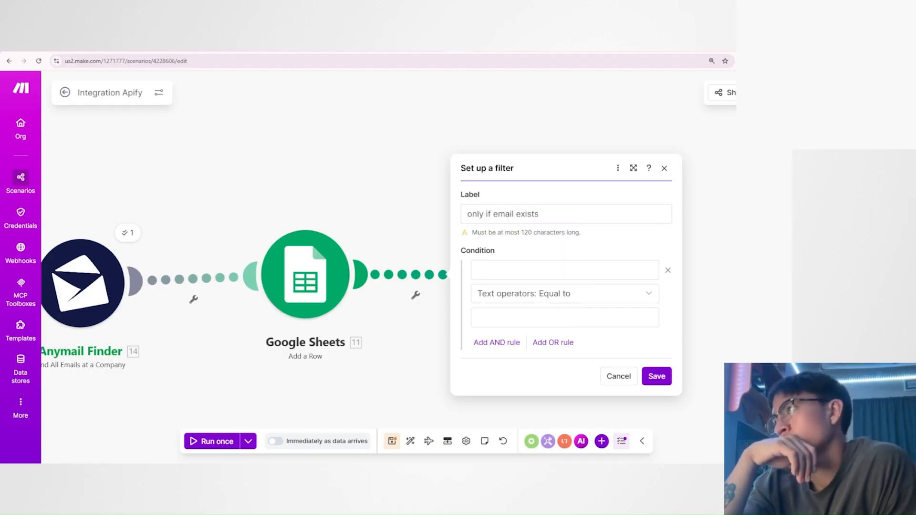
left_click_drag(540, 215, 494, 218)
left_click(547, 246)
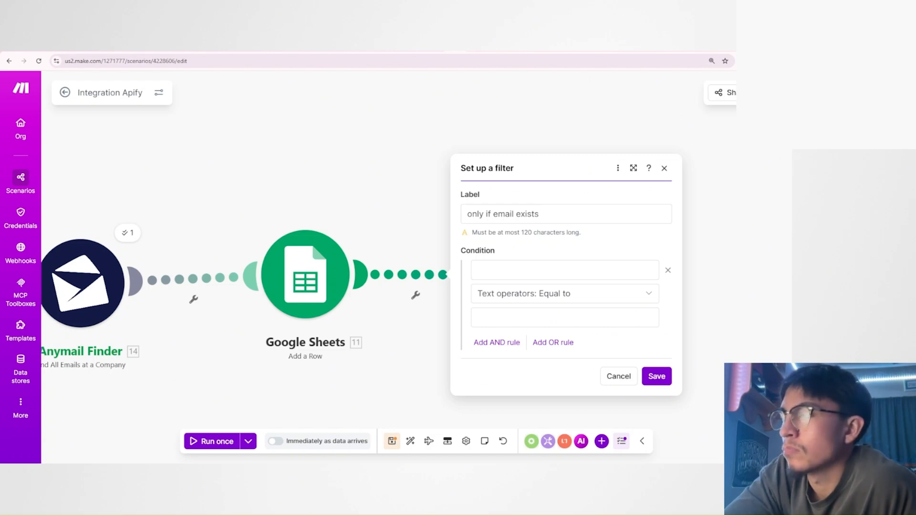
left_click_drag(493, 213, 547, 210)
left_click(552, 240)
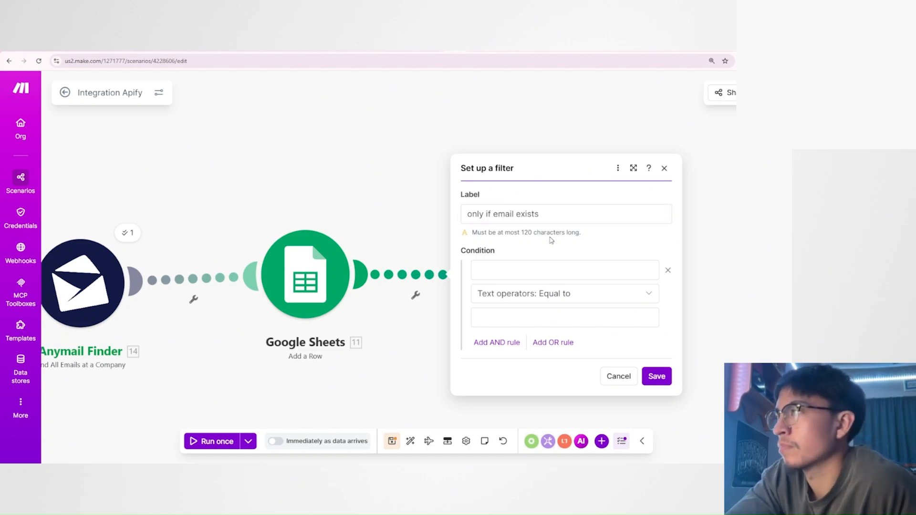
left_click(527, 271)
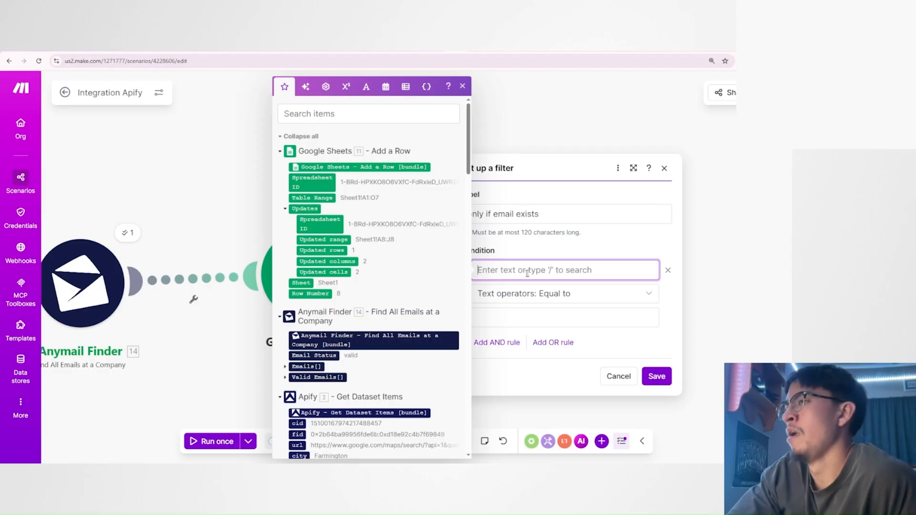
scroll(402, 277, "down", 2)
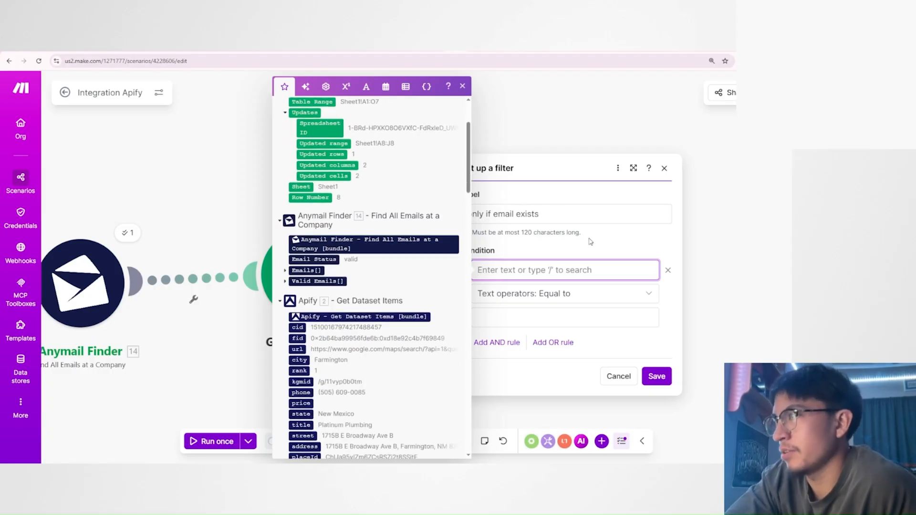
left_click(284, 281)
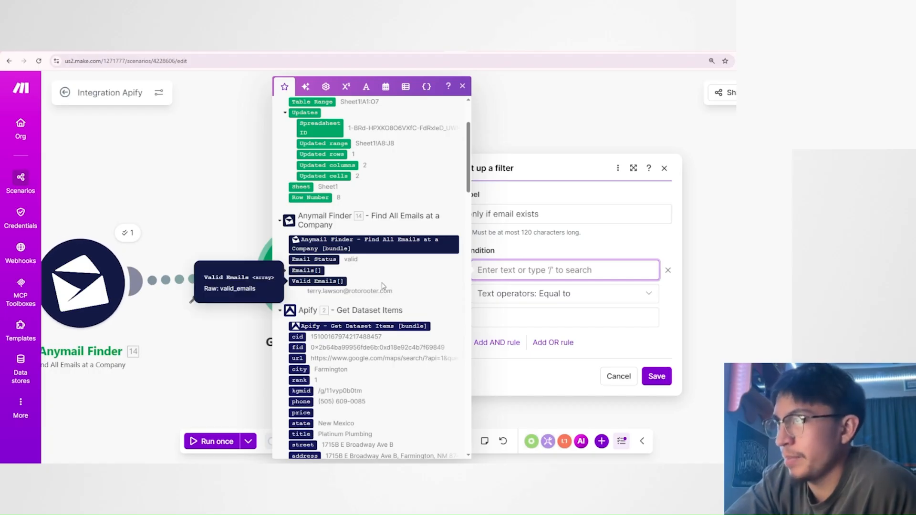
left_click(284, 272)
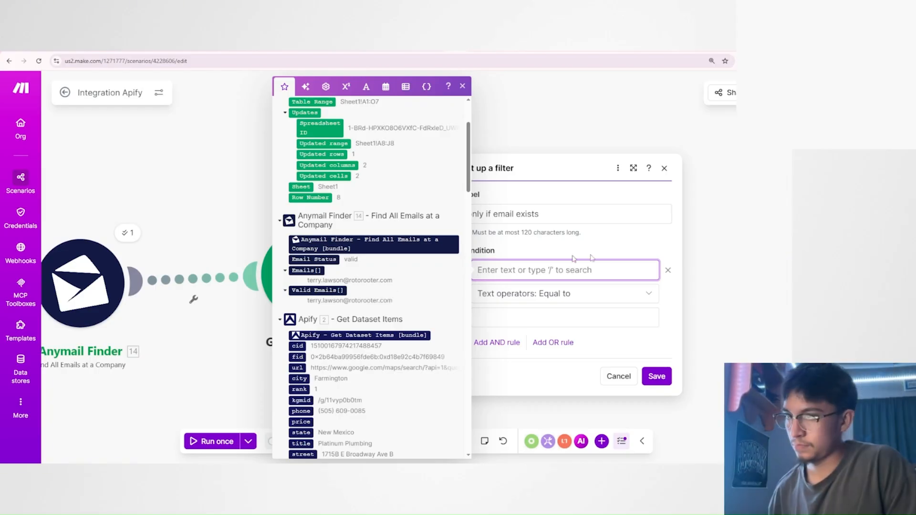
left_click(521, 253)
left_click(518, 270)
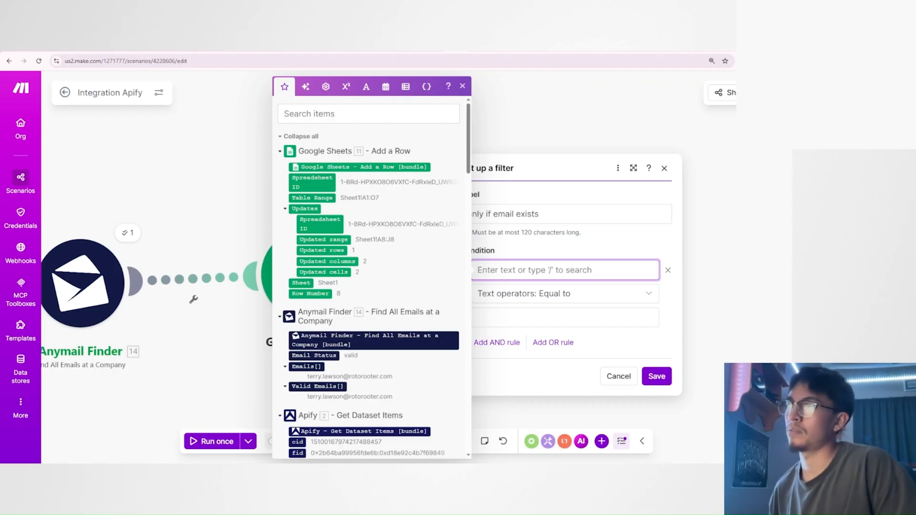
scroll(370, 277, "down", 2)
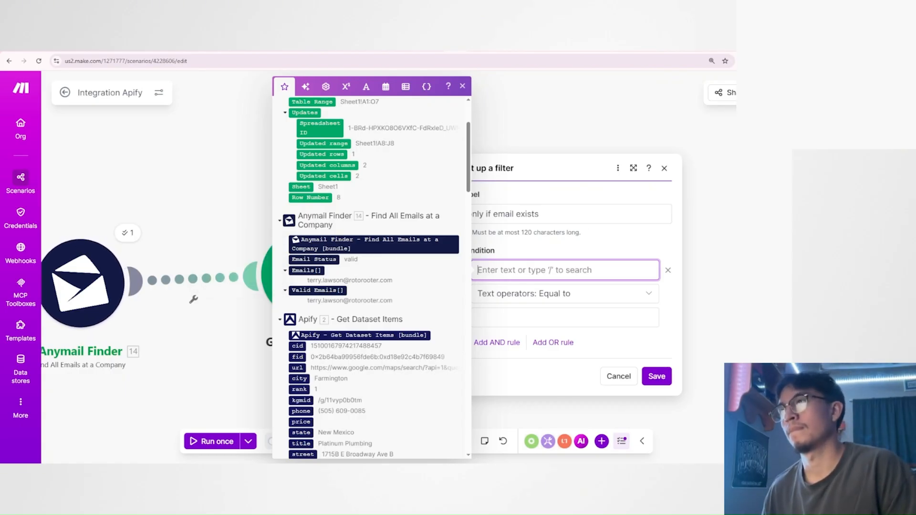
left_click(467, 214)
left_click_drag(468, 214, 540, 214)
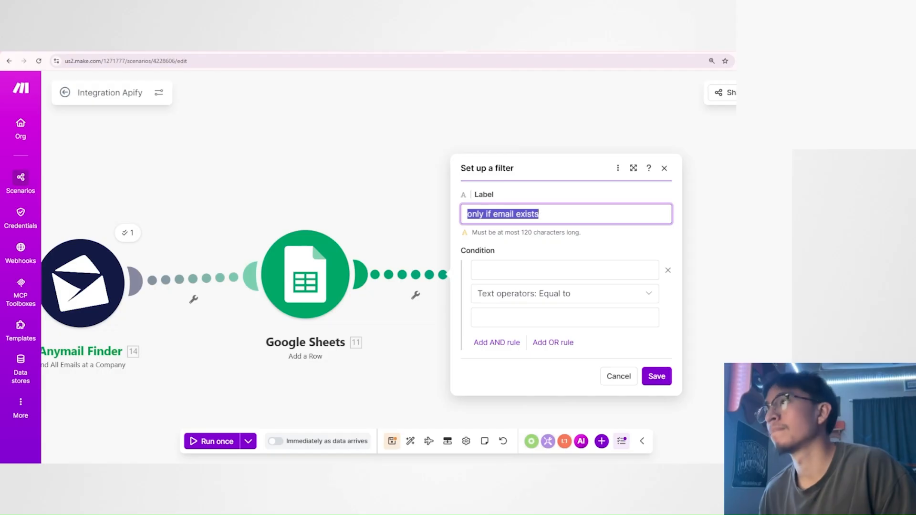
left_click(564, 270)
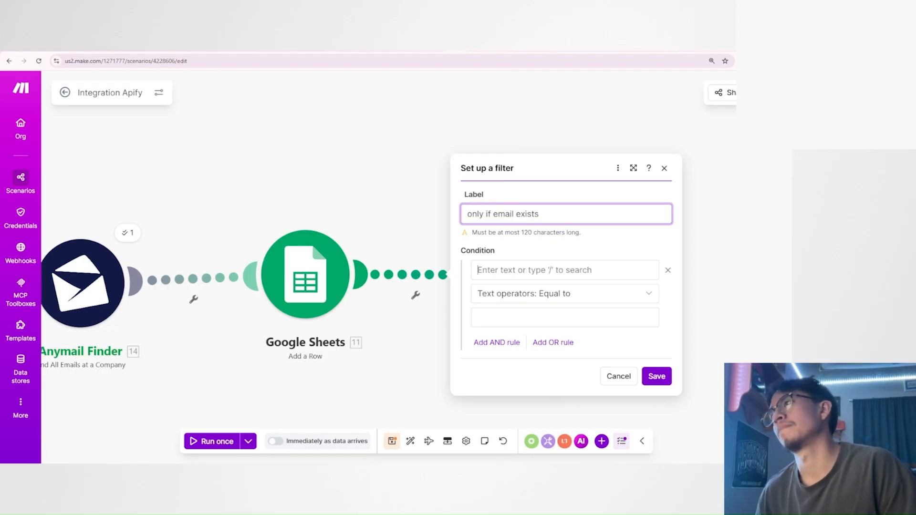
scroll(364, 335, "down", 2)
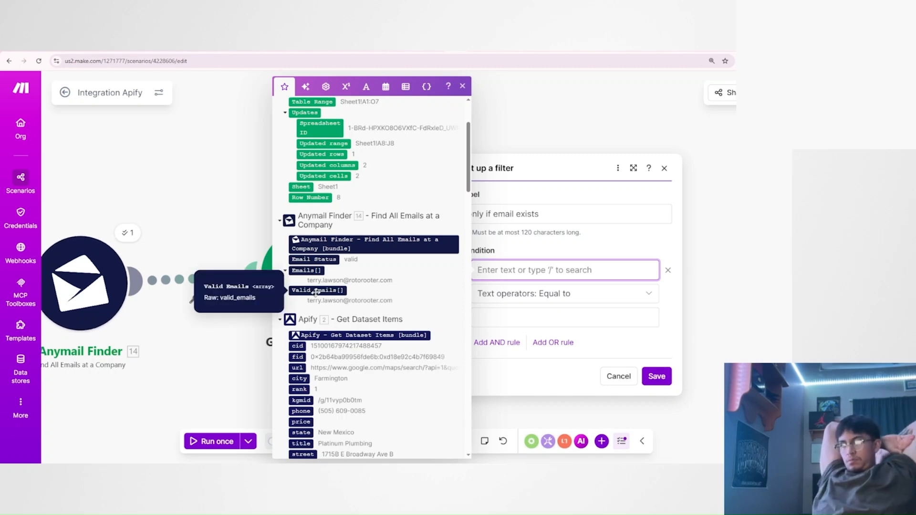
left_click_drag(326, 291, 557, 269)
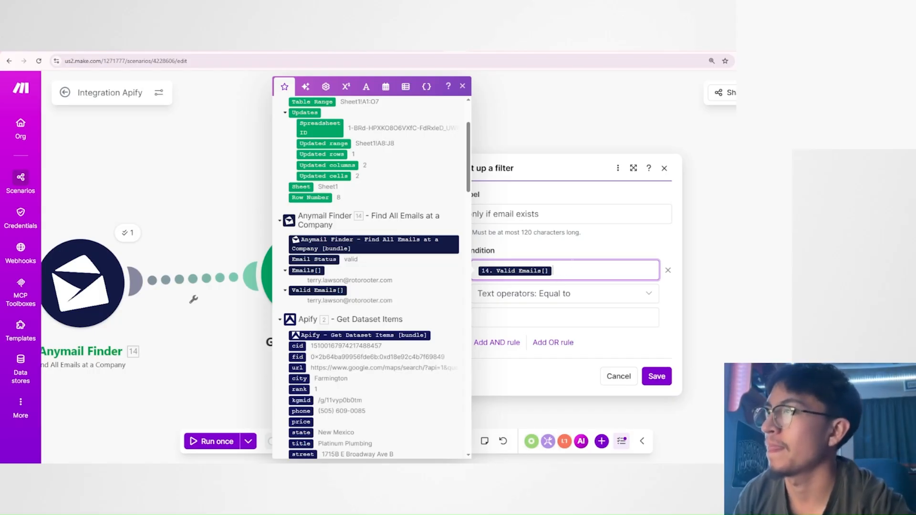
left_click(570, 257)
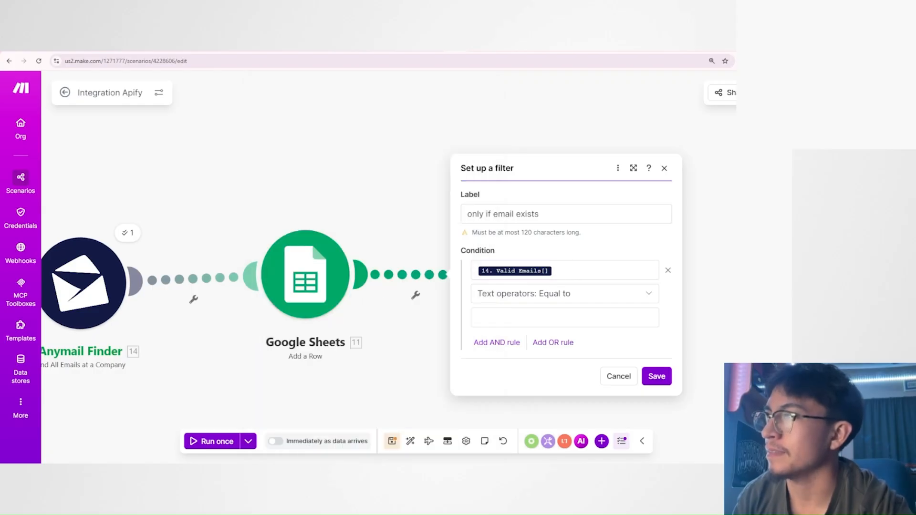
left_click(624, 268)
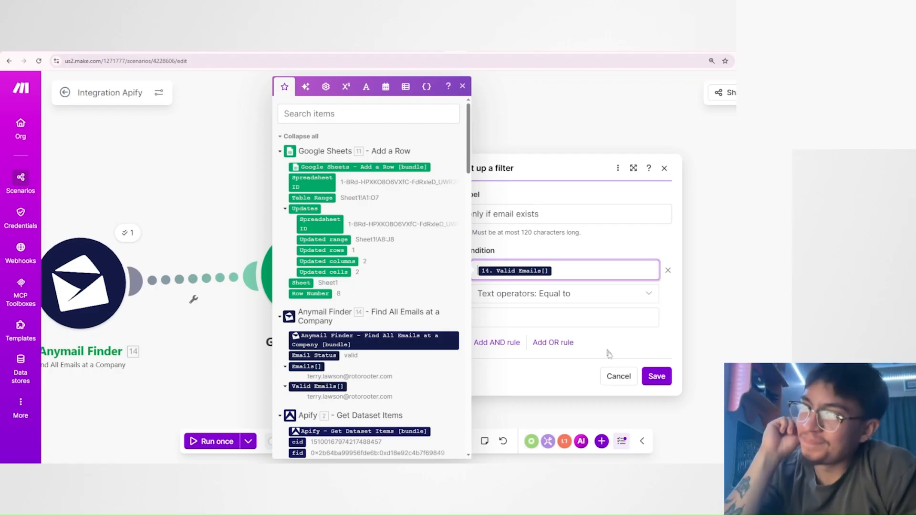
left_click(611, 378)
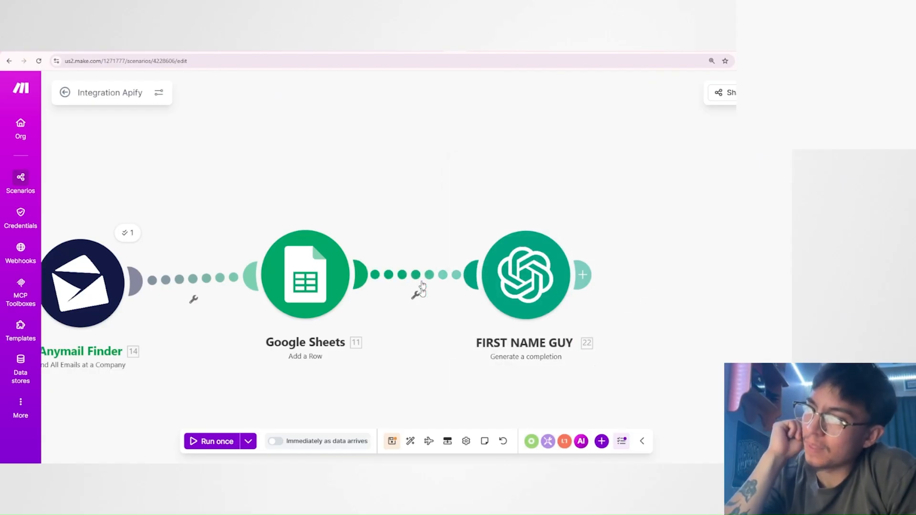
Review the get formula for Valid Emails[] in the FIRST NAME GUY module's Message 2.
left_click(530, 277)
left_click(456, 337)
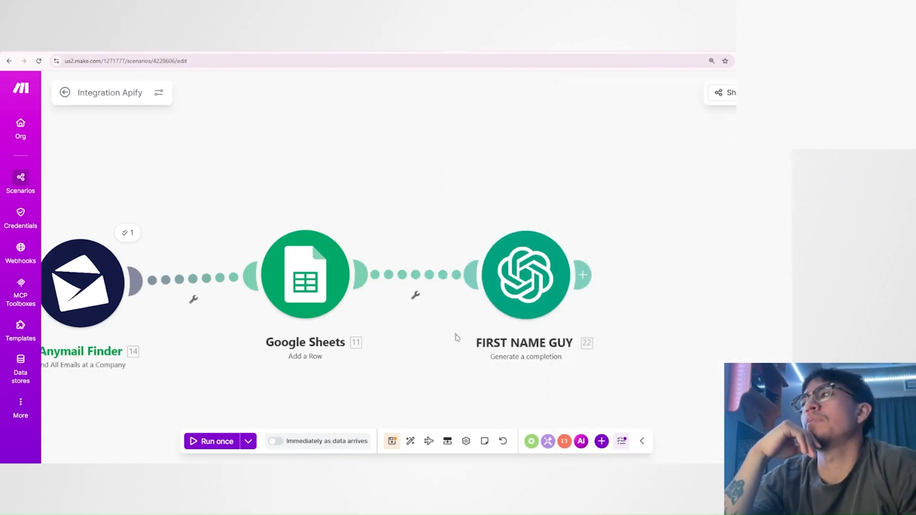
left_click_drag(456, 337, 435, 311)
left_click(500, 254)
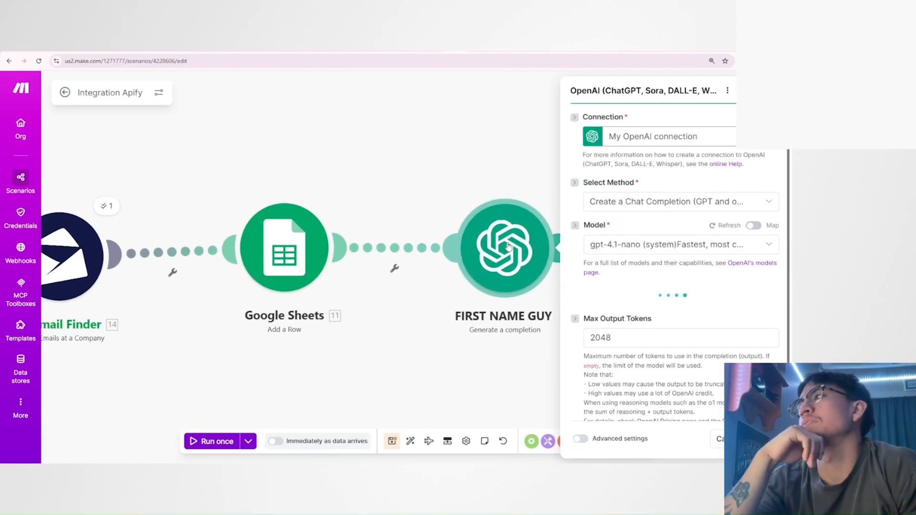
scroll(762, 247, "down", 10)
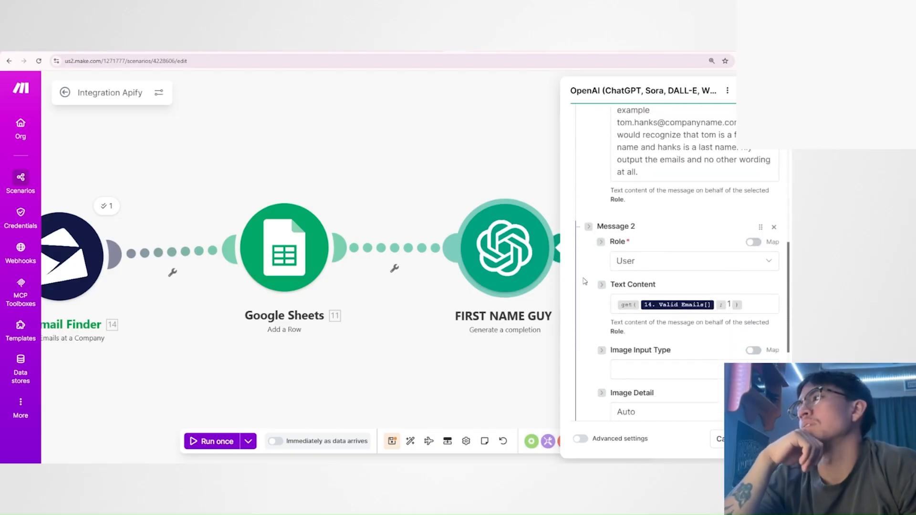
left_click(747, 220)
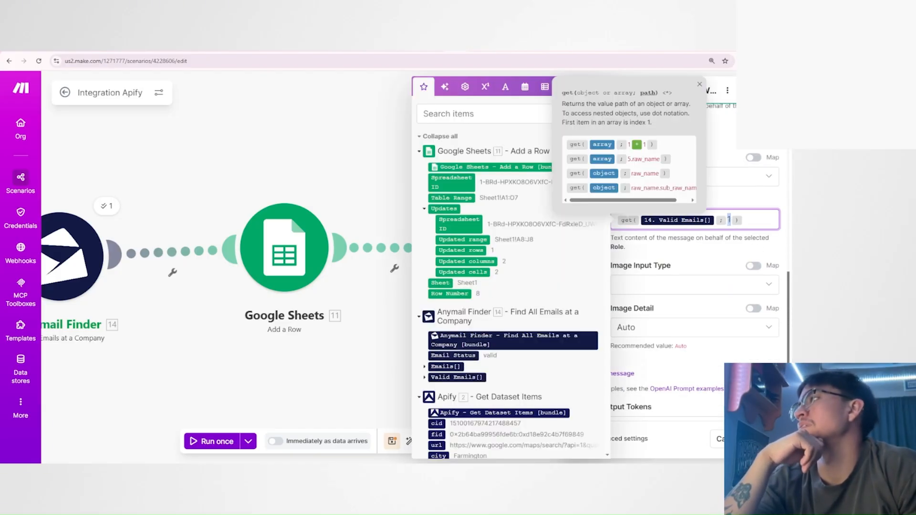
left_click_drag(747, 220, 615, 226)
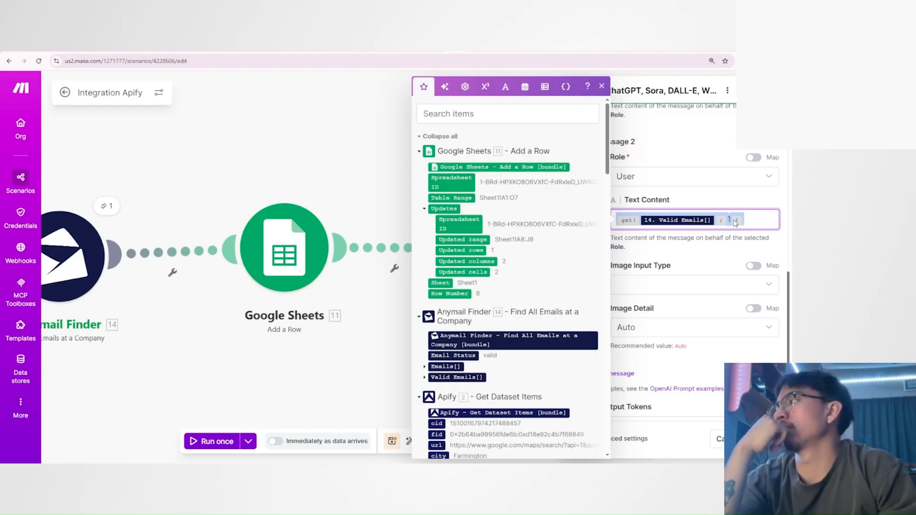
left_click(401, 202)
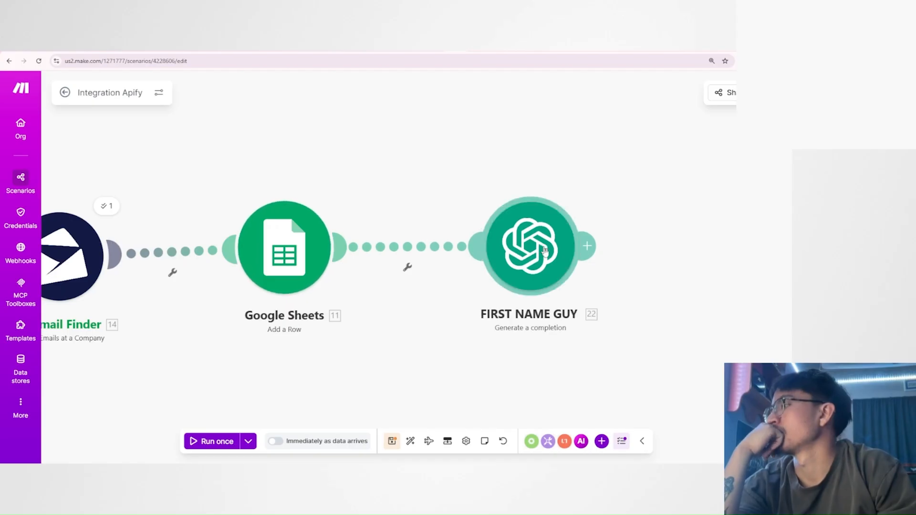
left_click_drag(542, 247, 555, 239)
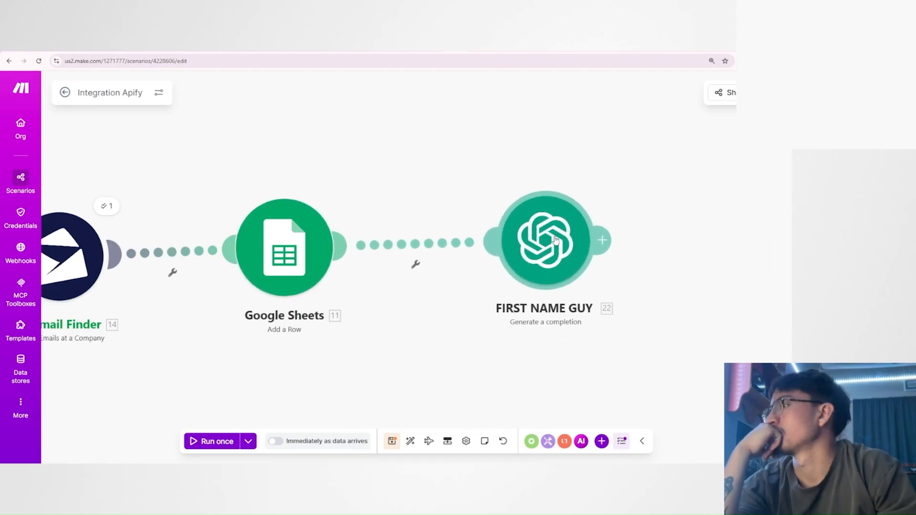
Start a filter between Google Sheets and FIRST NAME GUY with get(14. Valid Emails[]; 1) as its condition value.
left_click(386, 255)
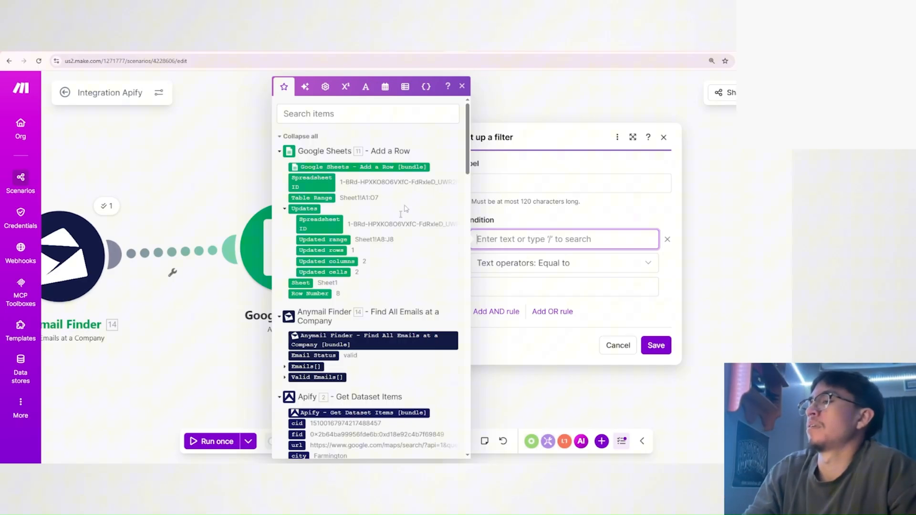
left_click(325, 87)
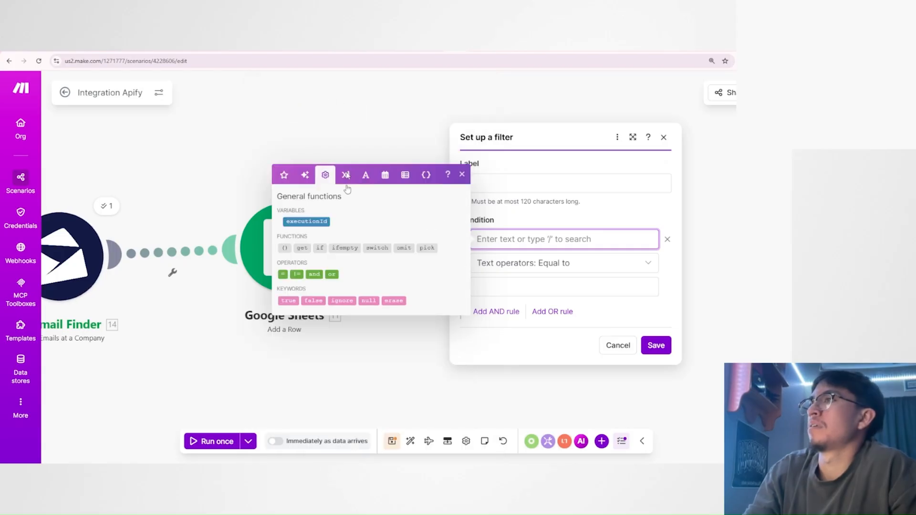
left_click(302, 248)
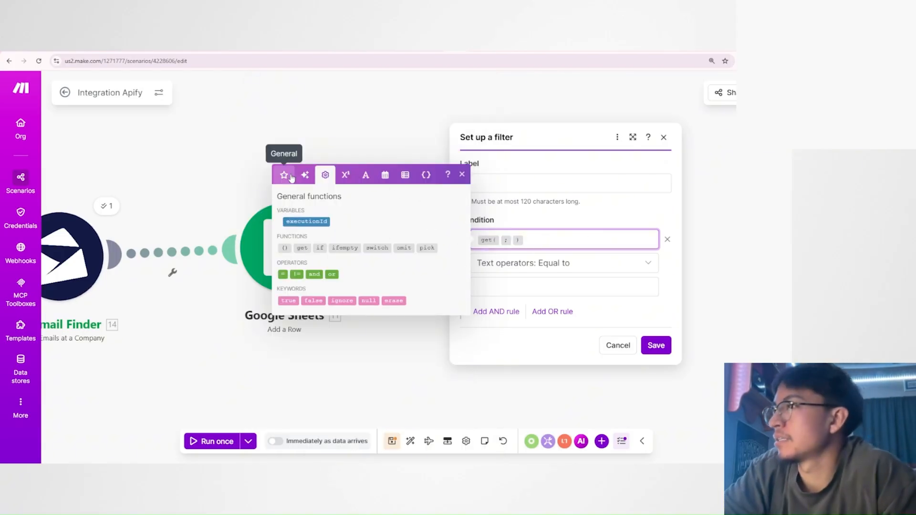
left_click(284, 175)
left_click(503, 241)
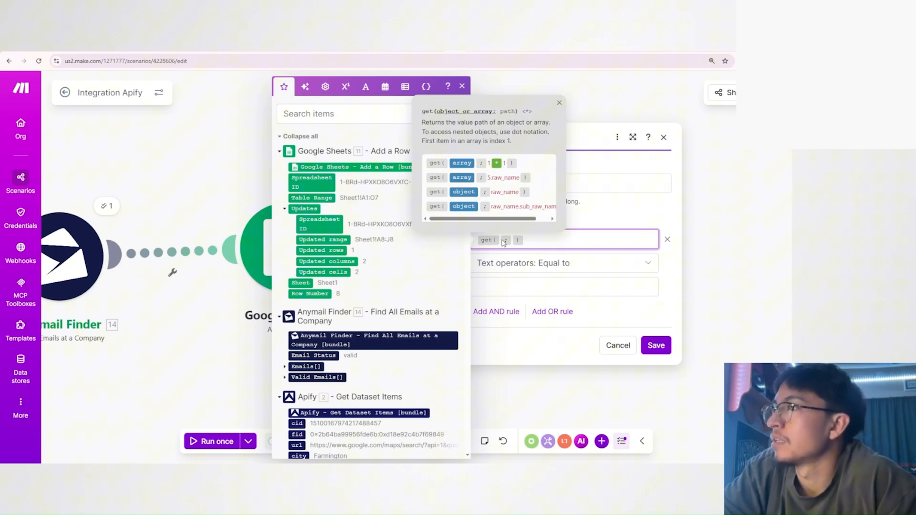
scroll(332, 276, "down", 3)
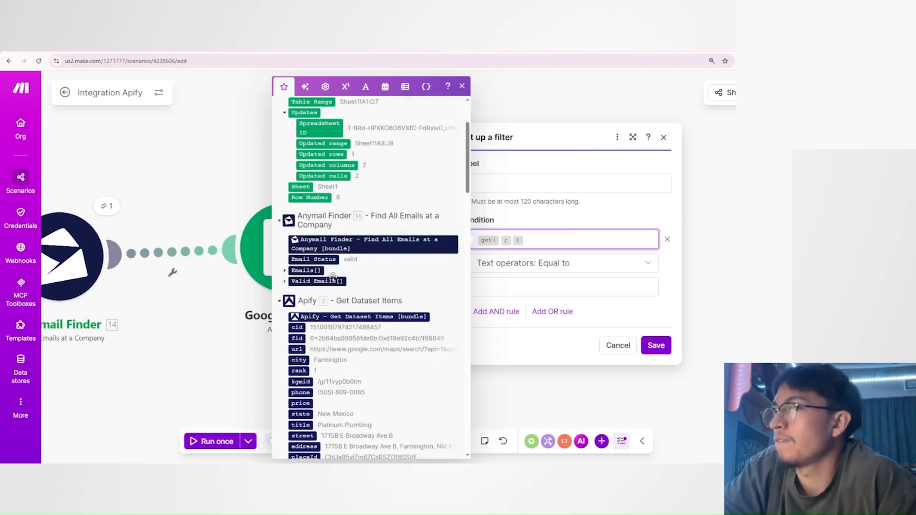
left_click_drag(332, 279, 505, 243)
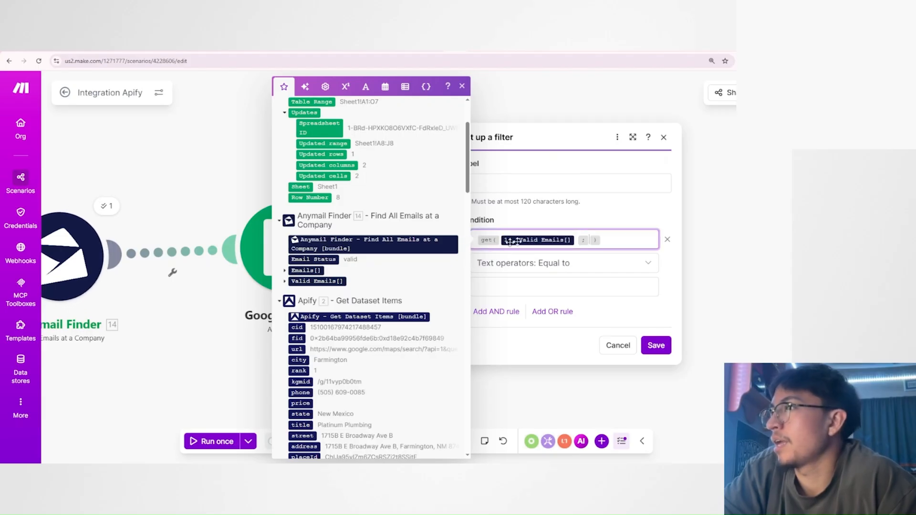
left_click(590, 241)
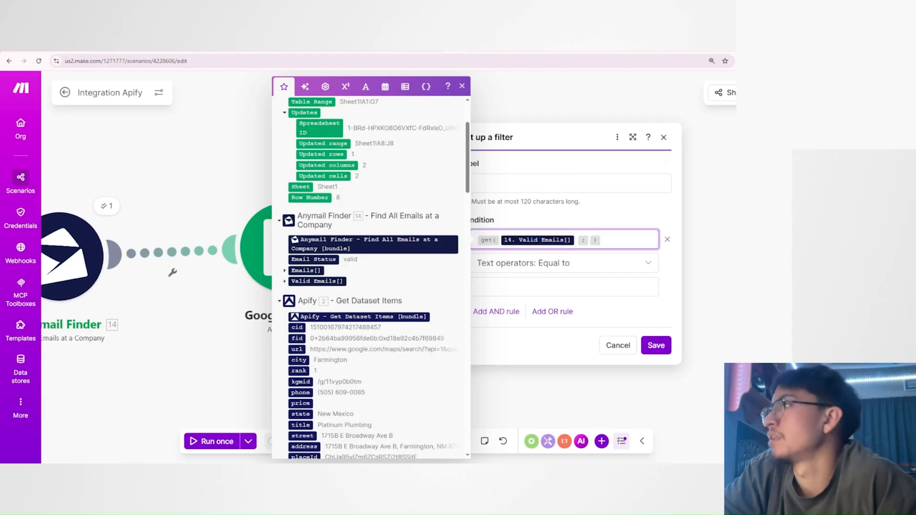
type("1")
left_click(624, 217)
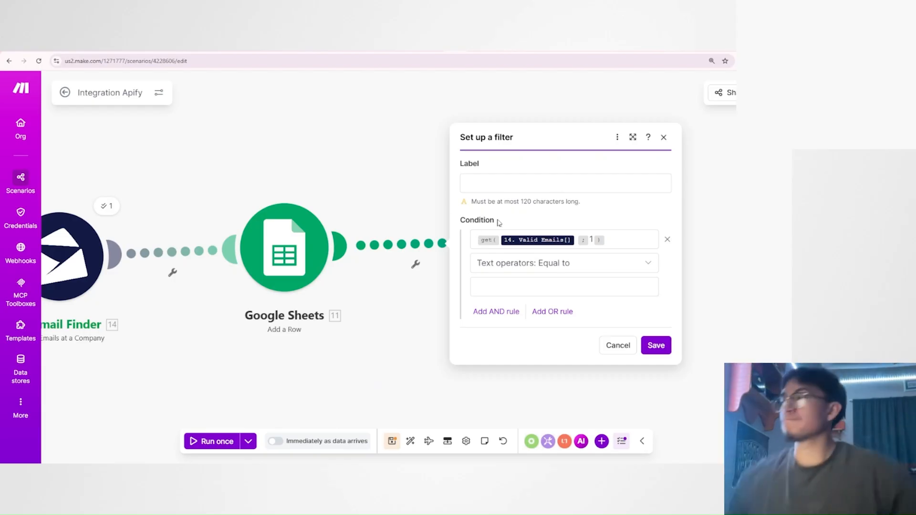
Examine the filter's condition formula and the basic, text and array comparison operators available for it.
double_click(462, 220)
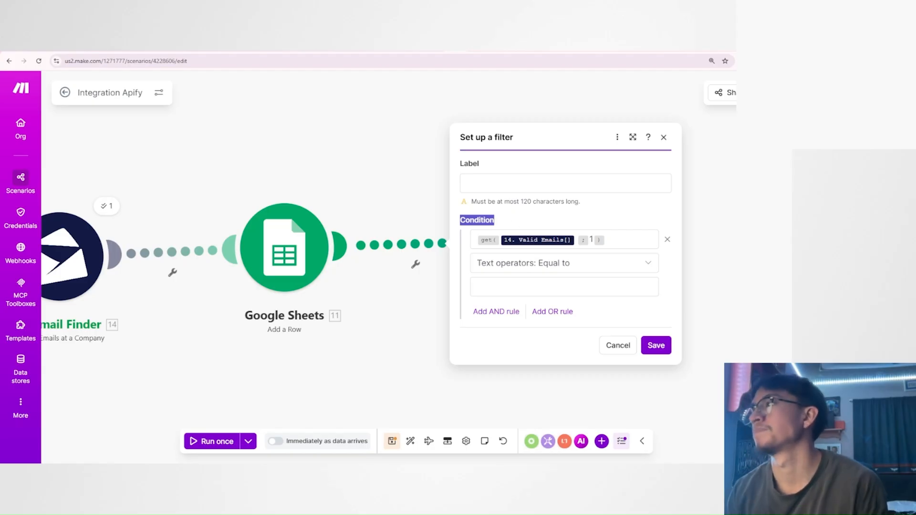
left_click_drag(618, 240, 477, 241)
left_click(574, 220)
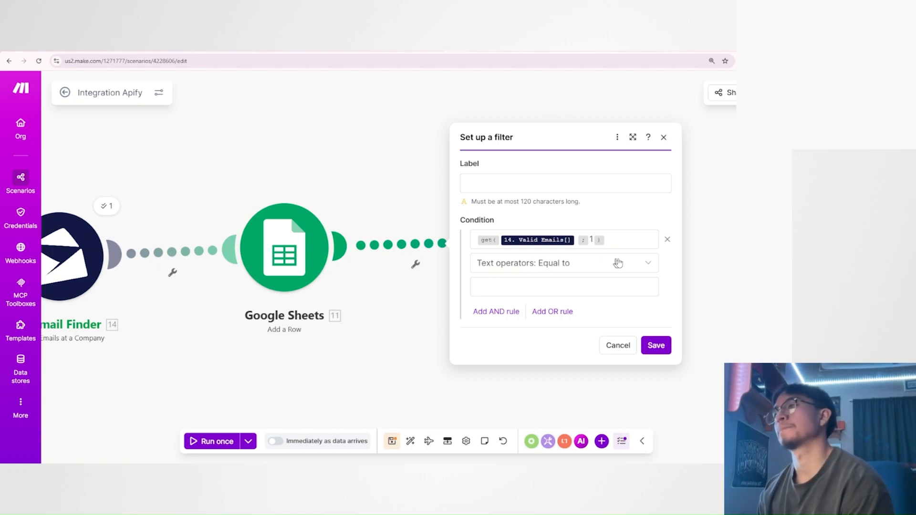
left_click(595, 265)
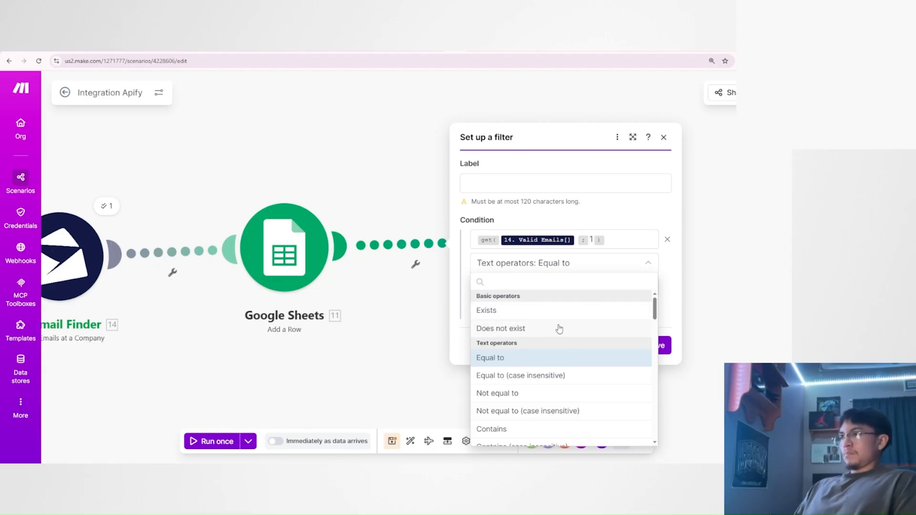
scroll(510, 351, "down", 15)
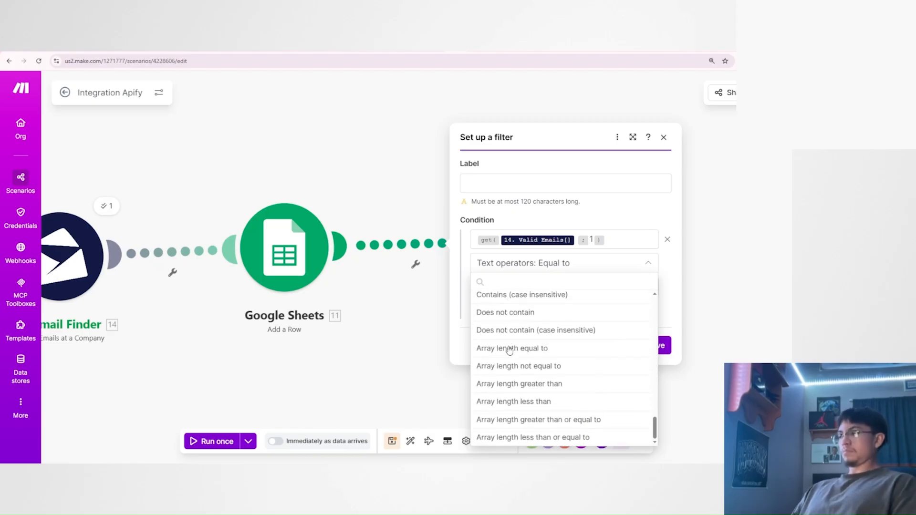
scroll(510, 350, "up", 15)
scroll(511, 350, "down", 3)
scroll(479, 346, "up", 3)
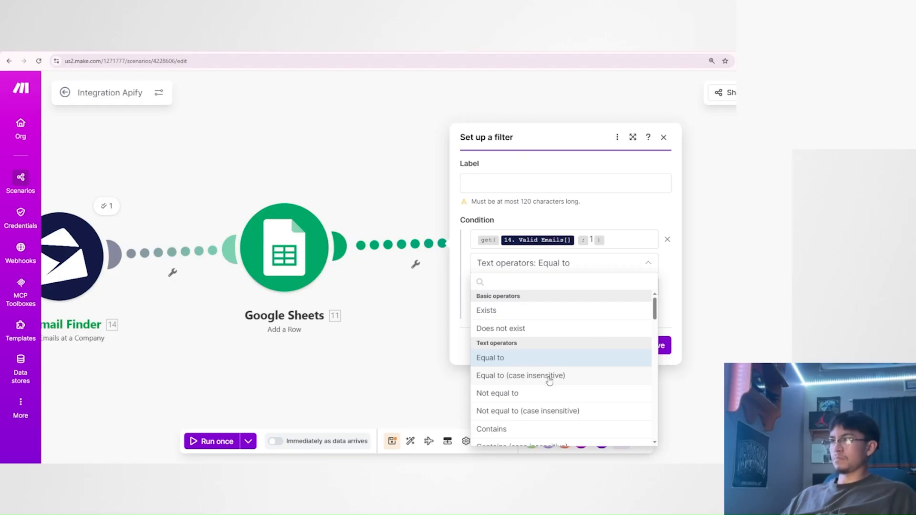
scroll(512, 393, "down", 2)
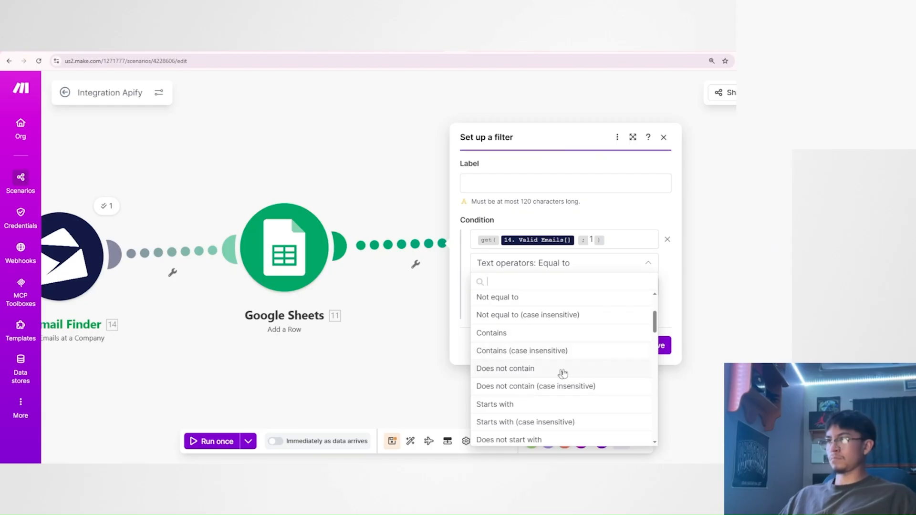
scroll(528, 341, "down", 2)
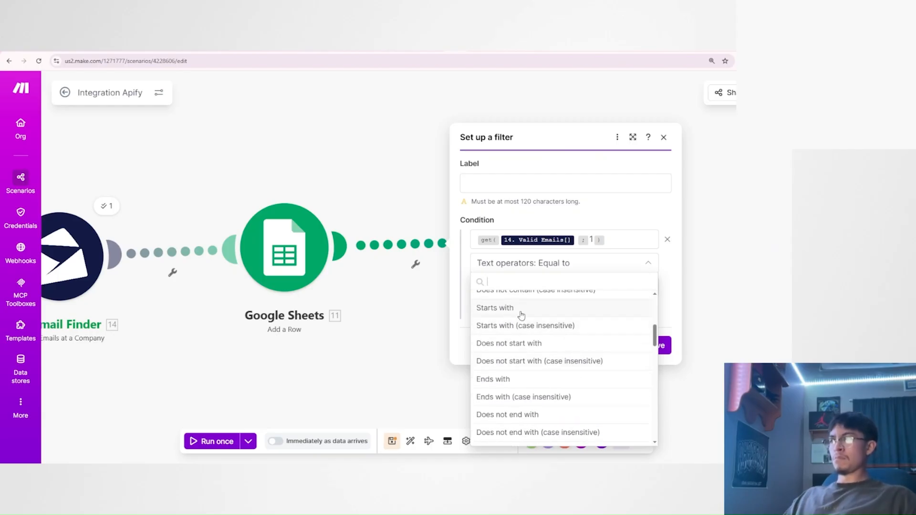
scroll(541, 384, "down", 2)
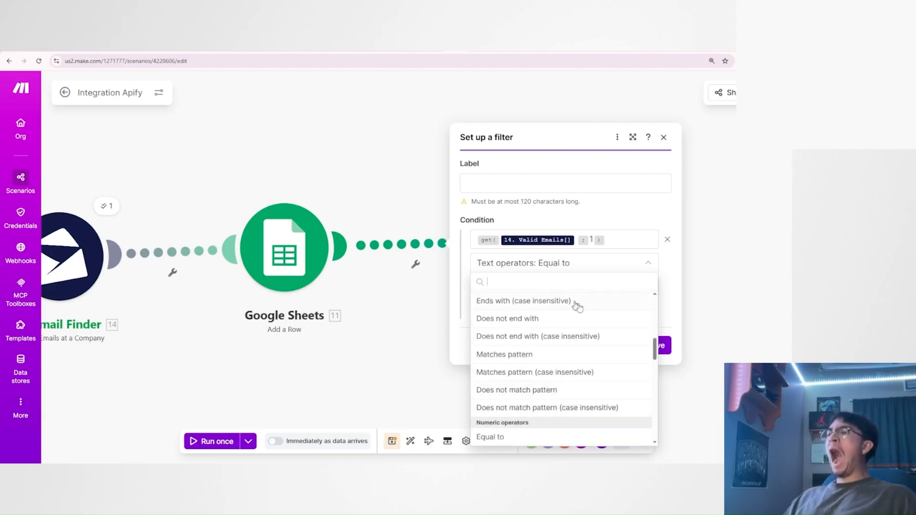
scroll(580, 387, "up", 2)
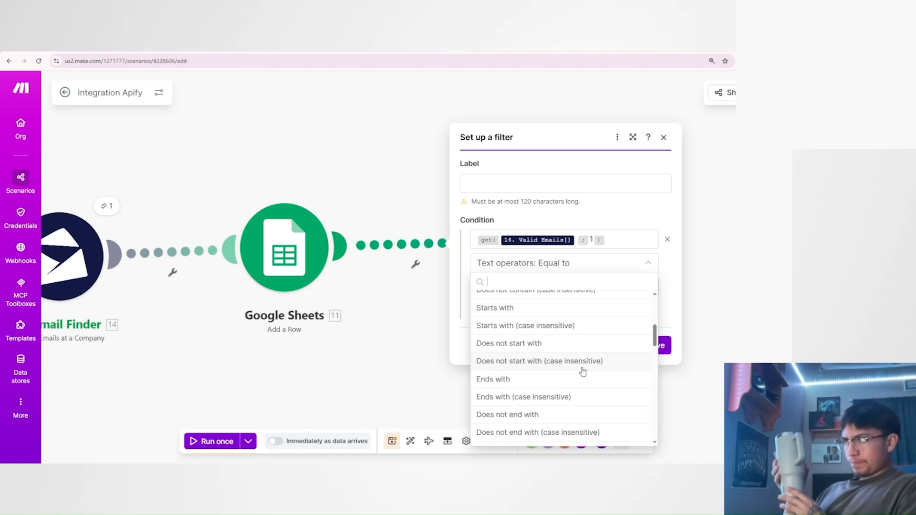
scroll(583, 372, "up", 2)
scroll(583, 372, "up", 2)
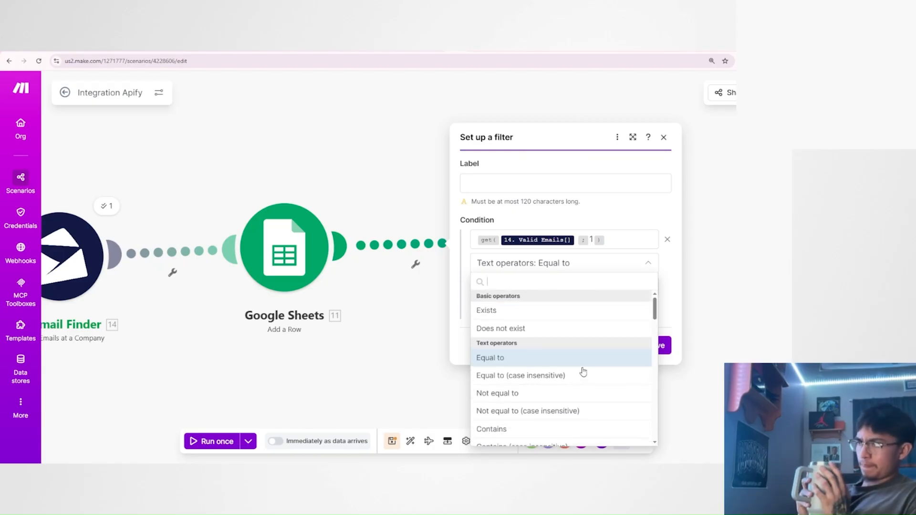
left_click(671, 313)
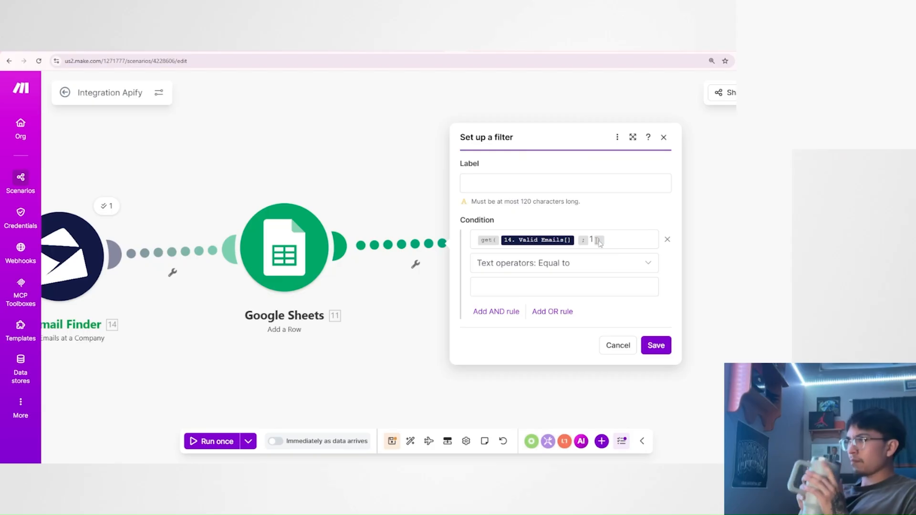
Create a new scenario with a Tools Set variable module connected to an OpenAI Generate a completion module.
left_click(565, 240)
key("ctrl+a")
key("BackSpace")
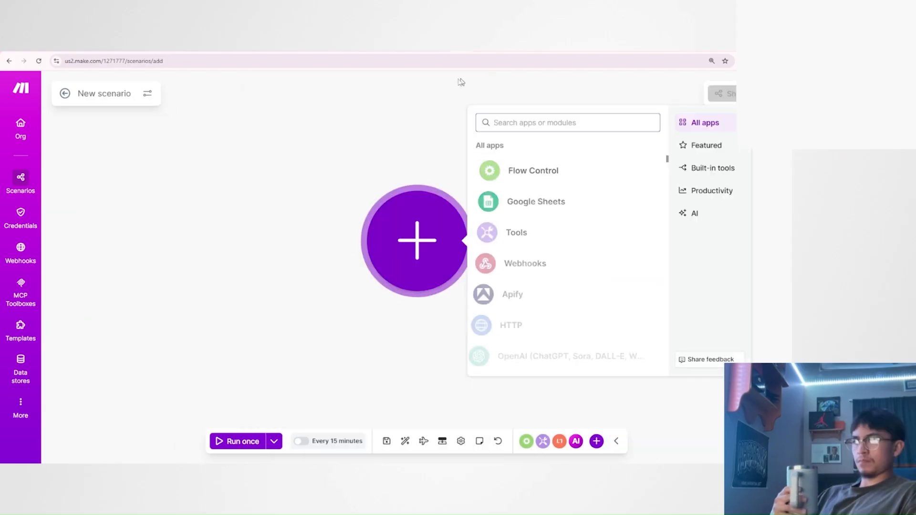
left_click_drag(392, 155, 334, 169)
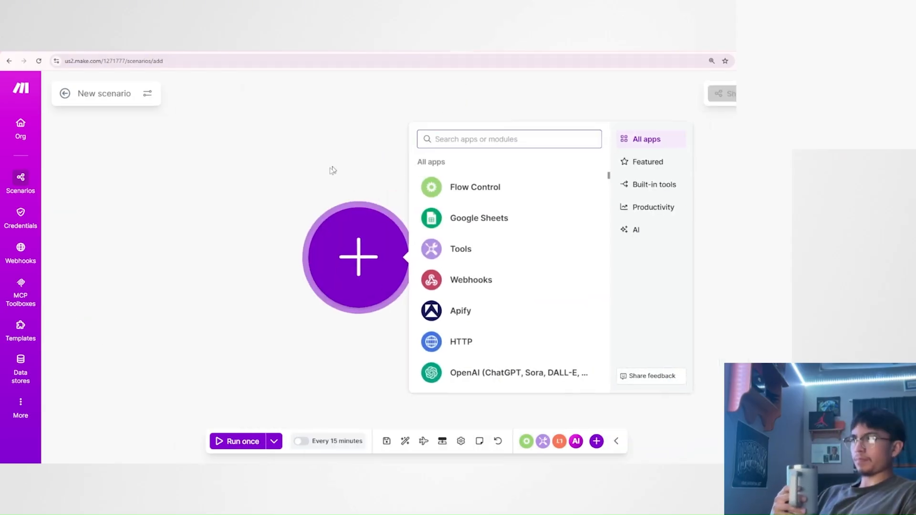
scroll(335, 175, "down", 3)
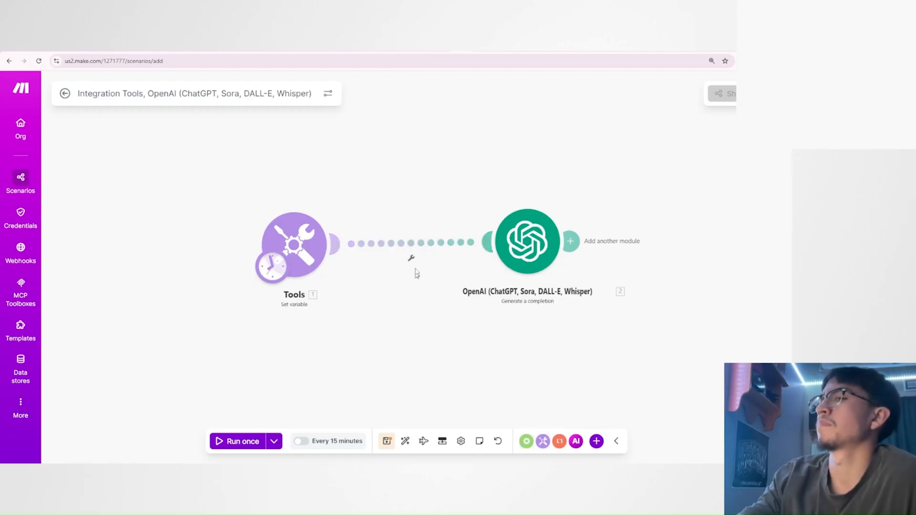
Review the Tools module's firstName variable and its value, and save the module.
left_click(295, 241)
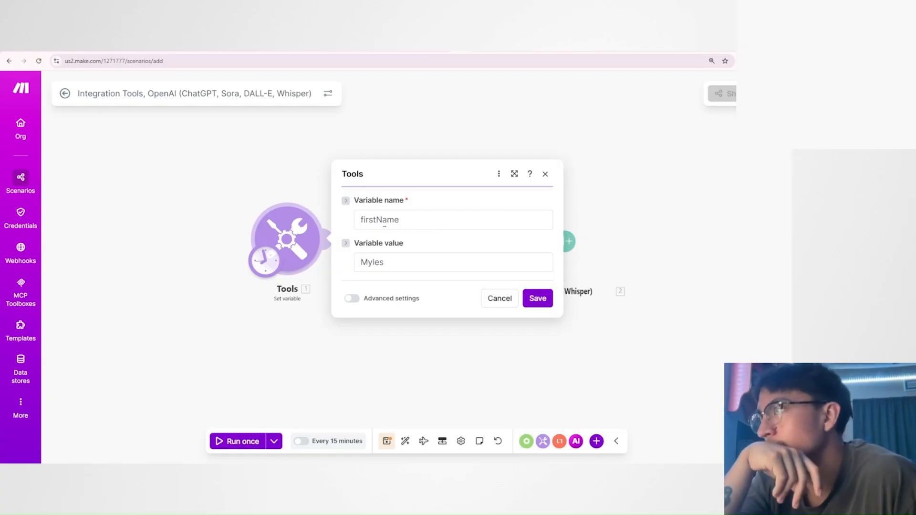
left_click_drag(400, 220, 363, 220)
left_click(381, 238)
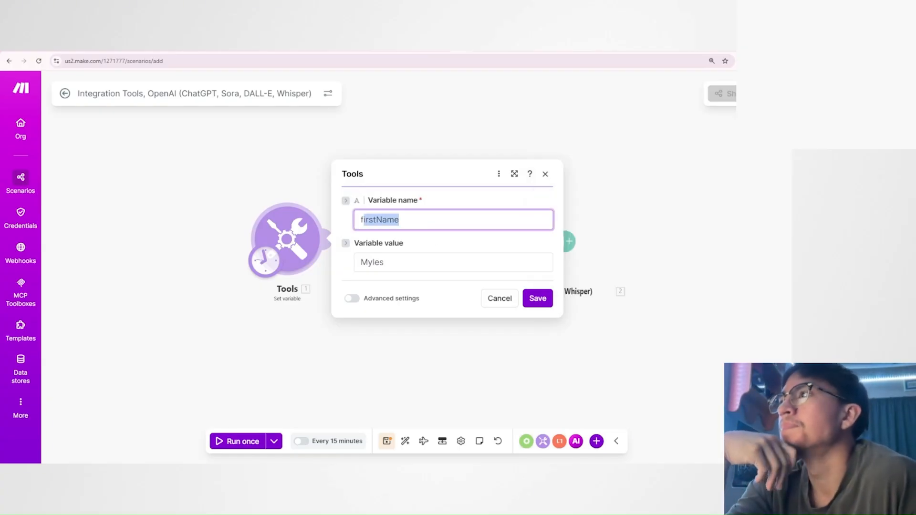
left_click(416, 246)
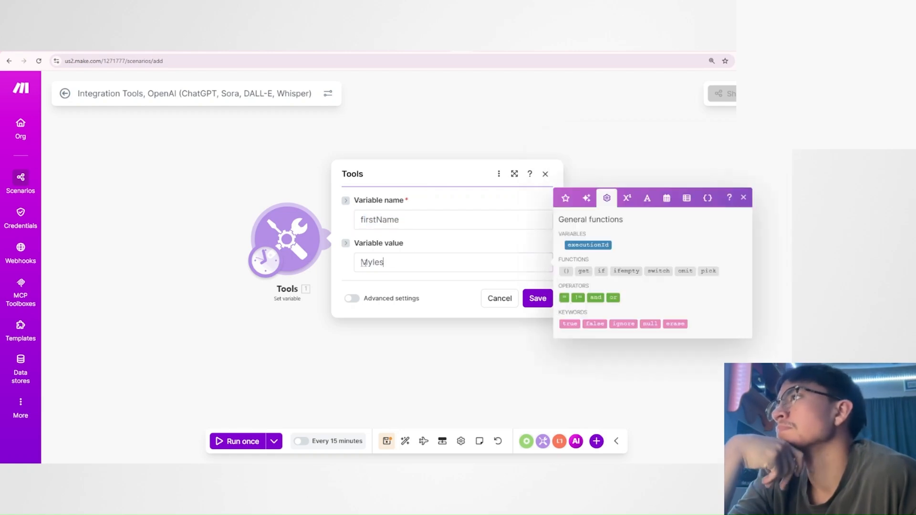
left_click(542, 299)
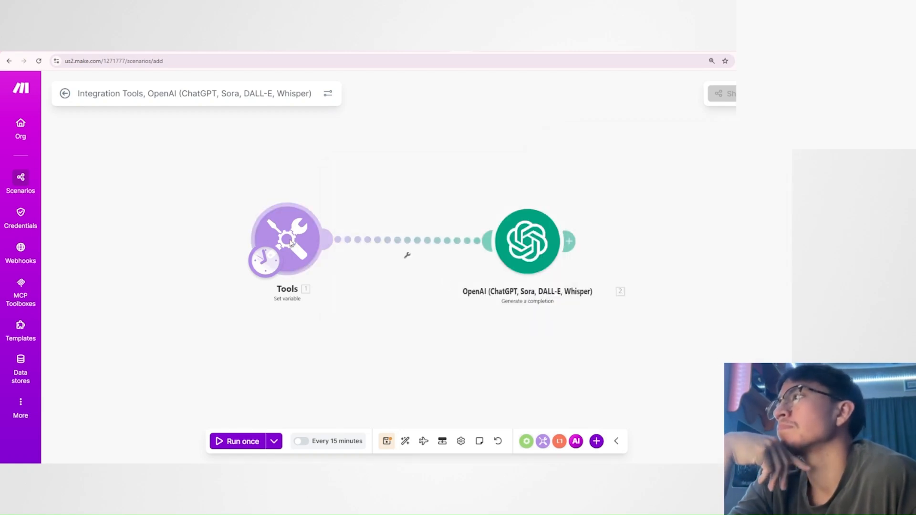
Run only the Tools module and inspect the firstName value in its output bundle.
right_click(292, 243)
left_click(321, 268)
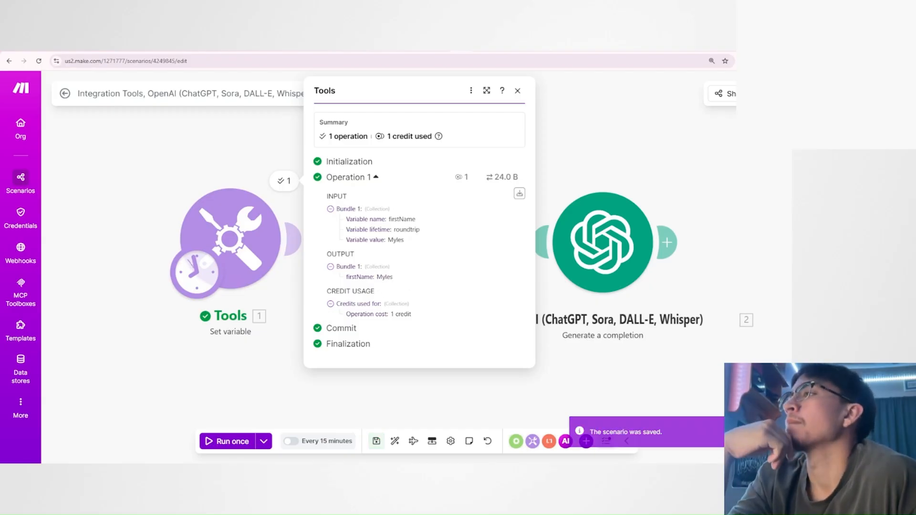
left_click_drag(377, 278, 396, 282)
left_click(397, 282)
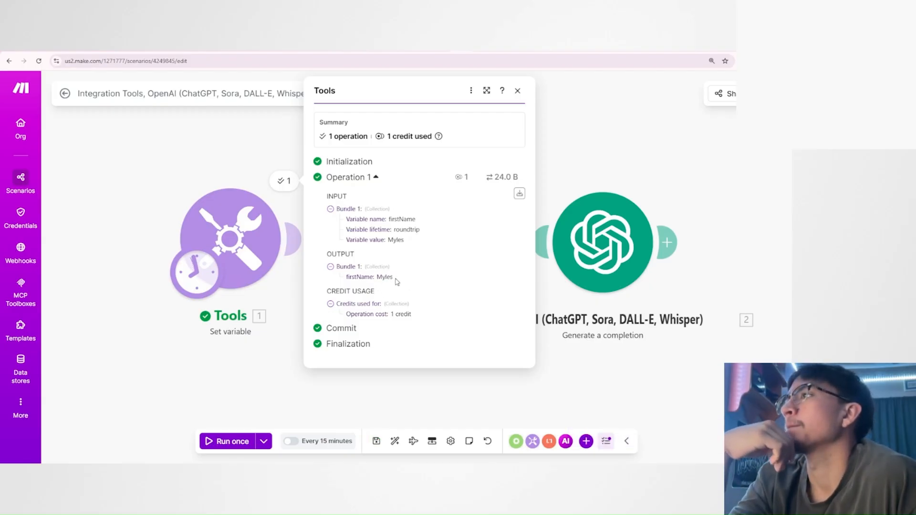
Examine the firstName value in the Tools module's output bundle and close the run details.
left_click_drag(340, 280, 377, 280)
left_click(388, 286)
left_click(413, 284)
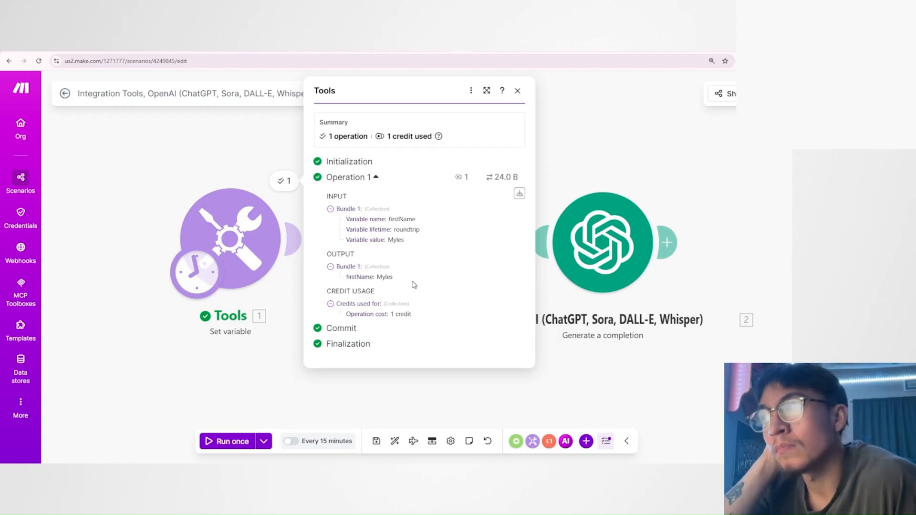
double_click(384, 278)
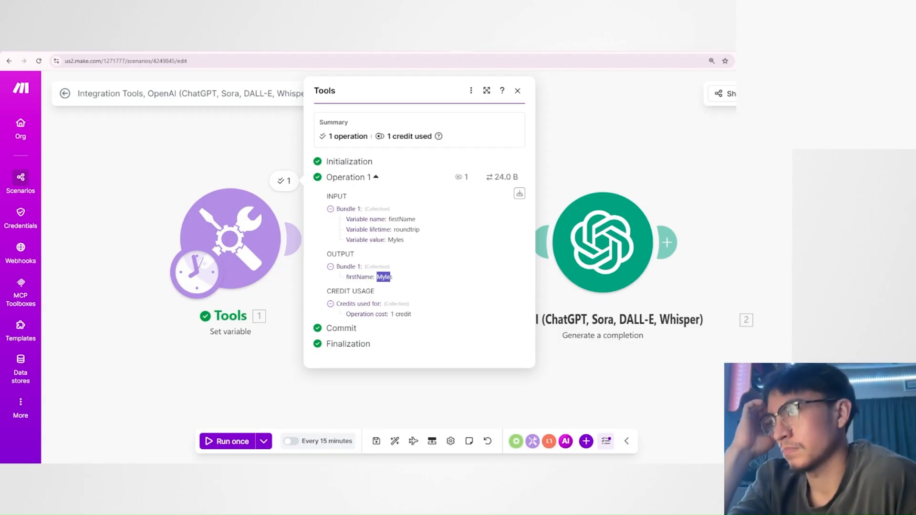
left_click(399, 282)
left_click(225, 165)
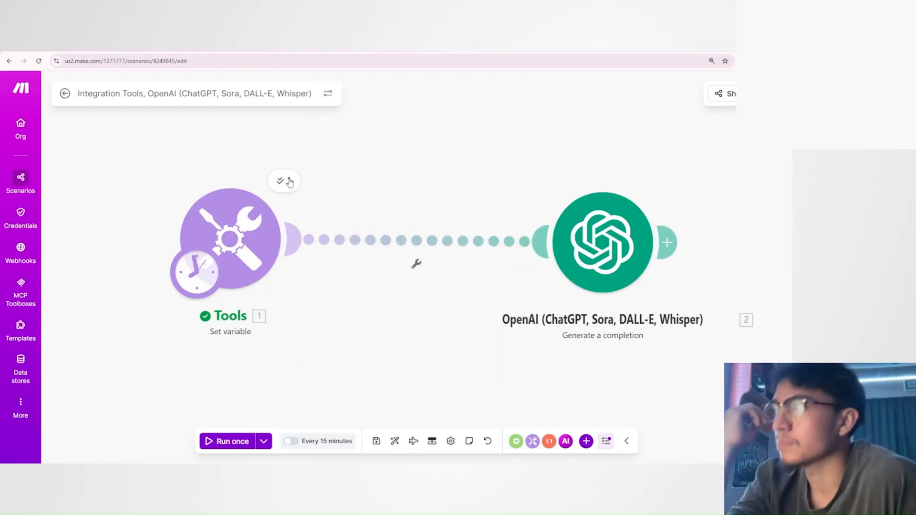
Review the OpenAI module's system prompt and its user message with the mapped firstName variable, and save the module.
left_click_drag(600, 243, 581, 242)
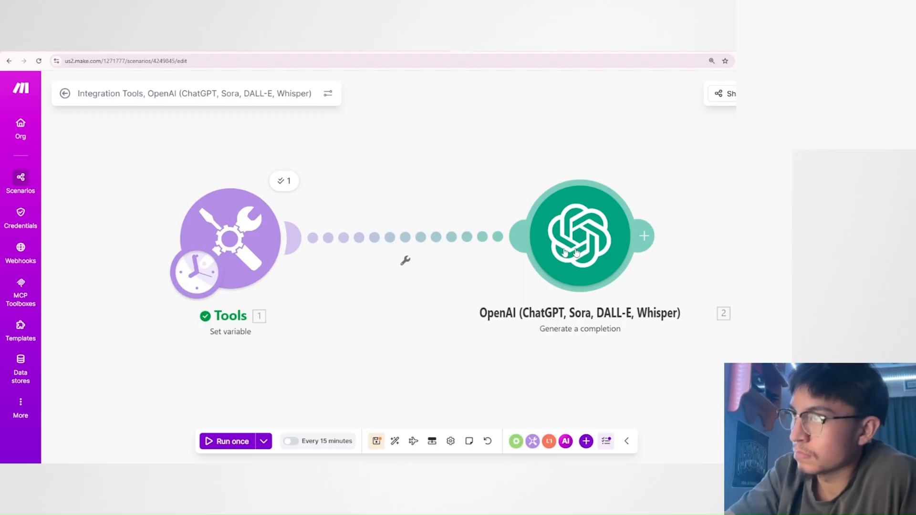
mouse_move(590, 230)
left_mouse_down()
mouse_move(576, 228)
mouse_move(599, 233)
left_mouse_up()
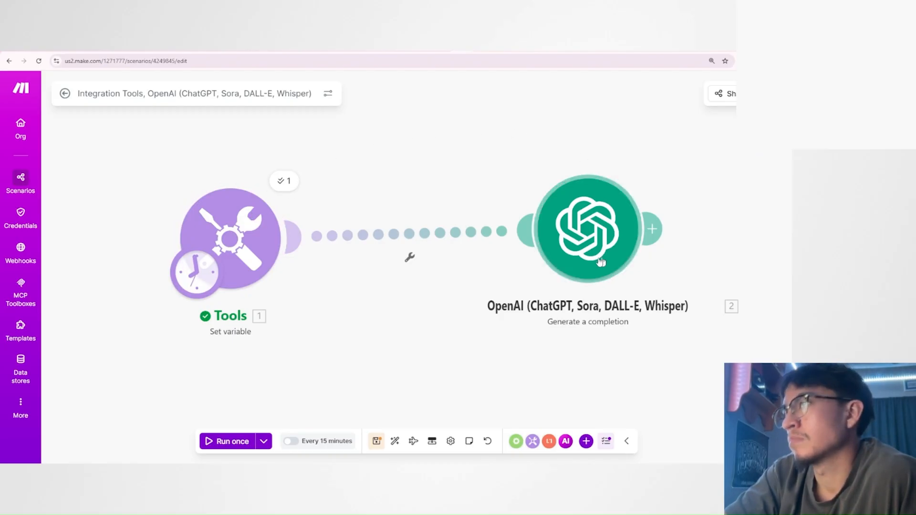
left_click(616, 241)
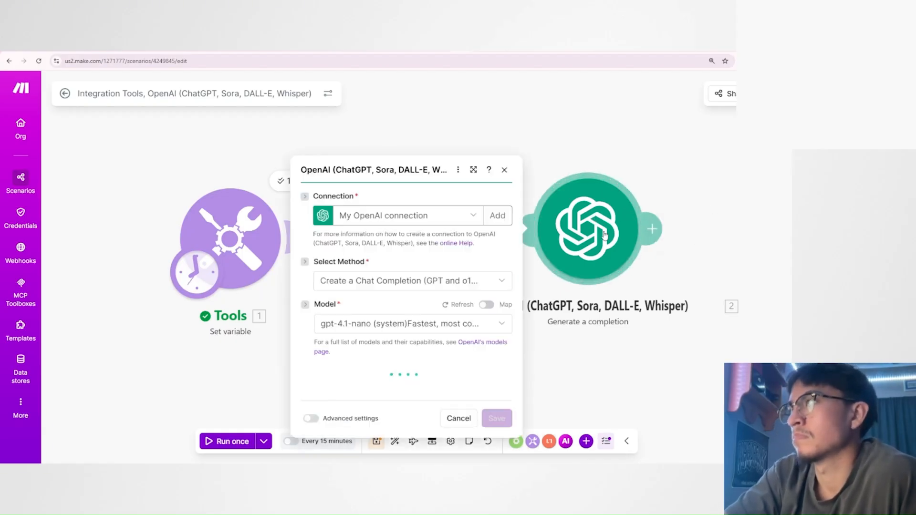
scroll(403, 286, "down", 2)
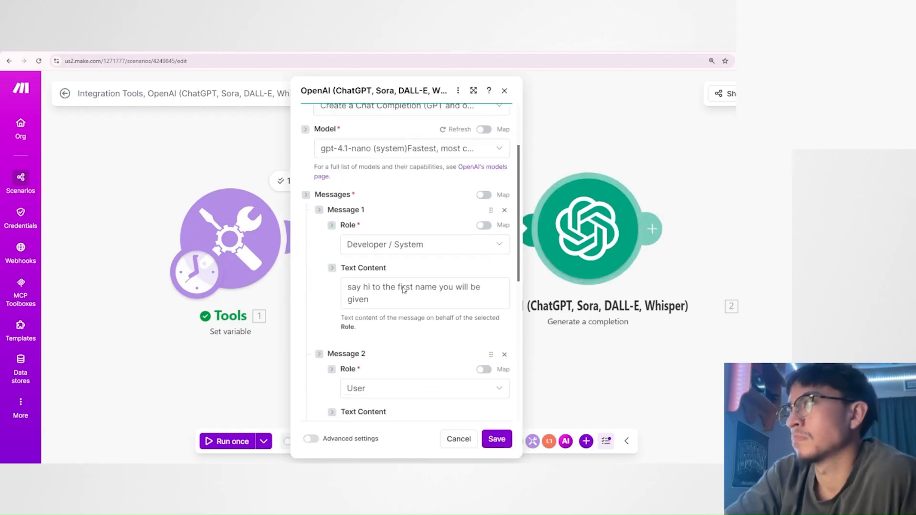
left_click_drag(349, 287, 390, 288)
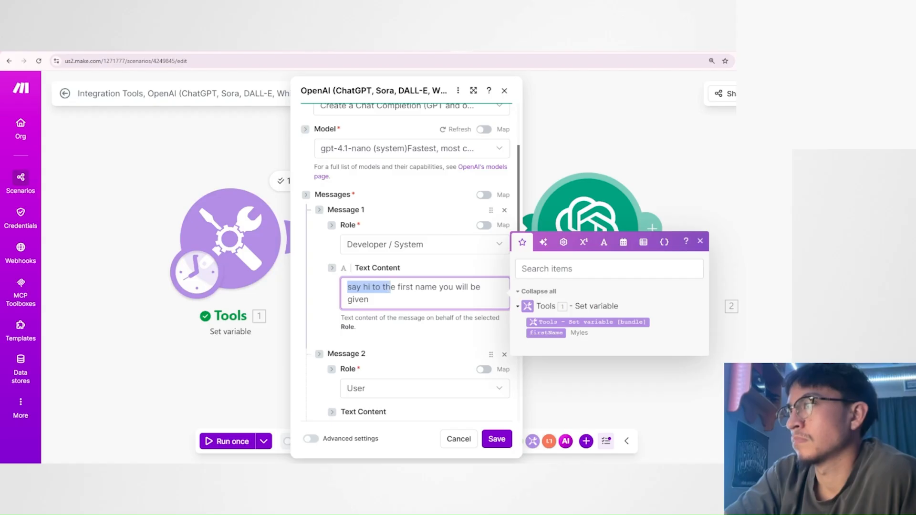
left_click(369, 299)
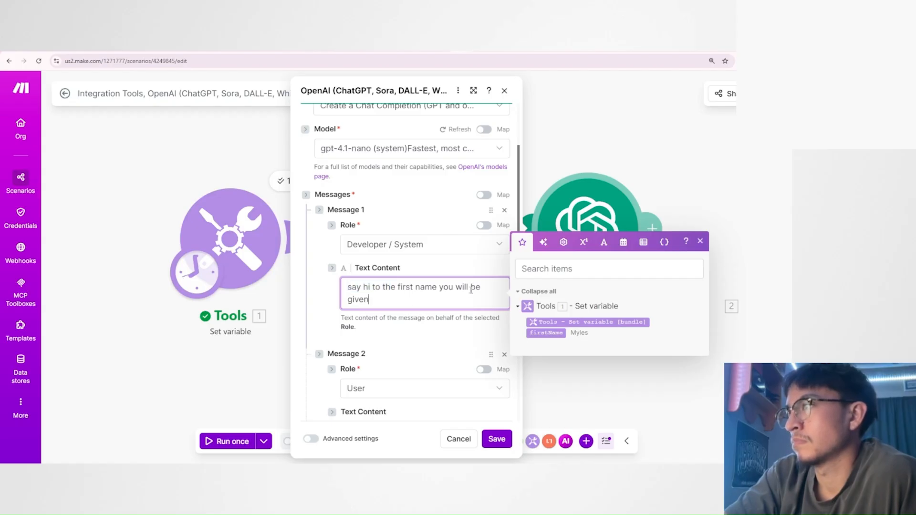
scroll(366, 204, "down", 4)
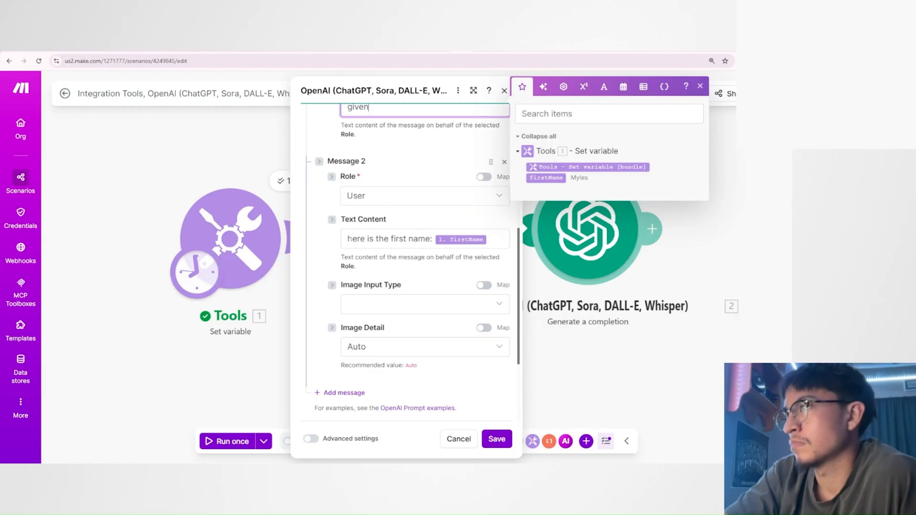
left_click_drag(347, 239, 443, 241)
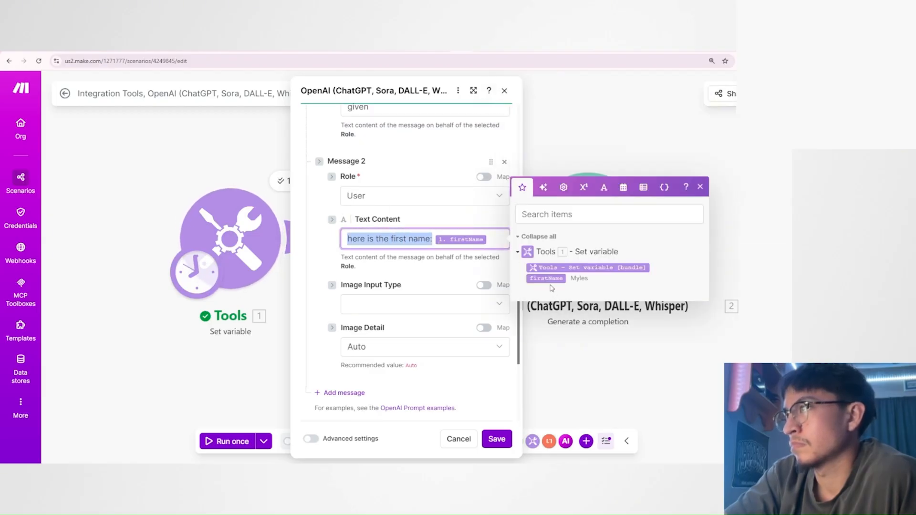
left_click(517, 426)
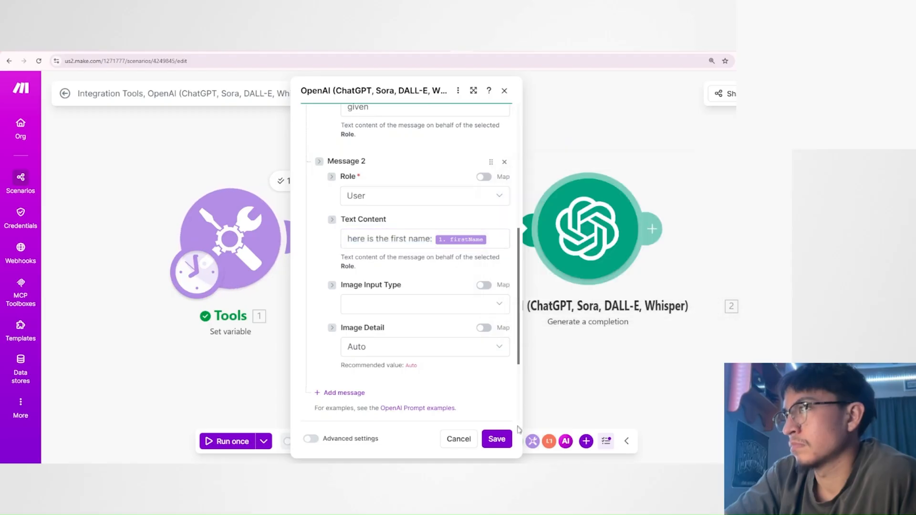
left_click(497, 439)
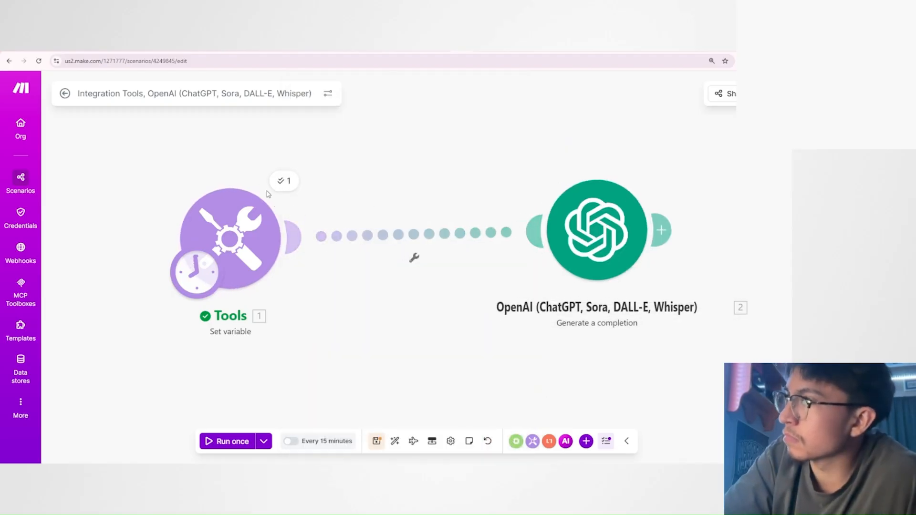
Check the variable value set in the Tools module against the firstName value in its output bundle.
mouse_move(615, 231)
left_mouse_down()
mouse_move(591, 231)
mouse_move(604, 236)
left_mouse_up()
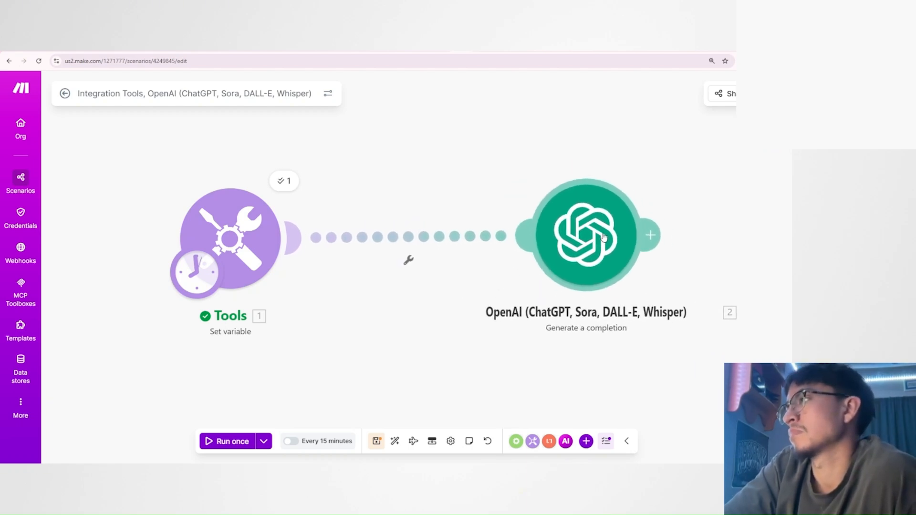
left_click(209, 237)
left_click_drag(348, 262, 318, 266)
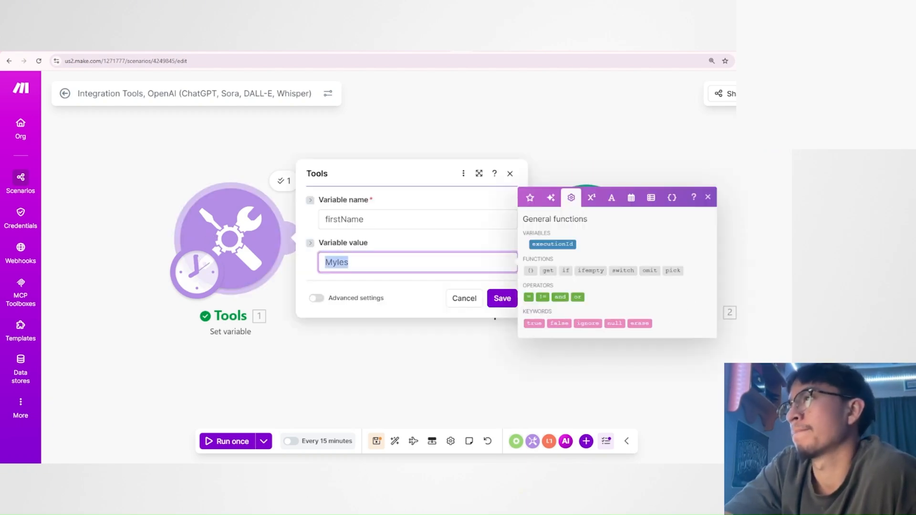
left_click(364, 264)
left_click(315, 363)
left_click(284, 180)
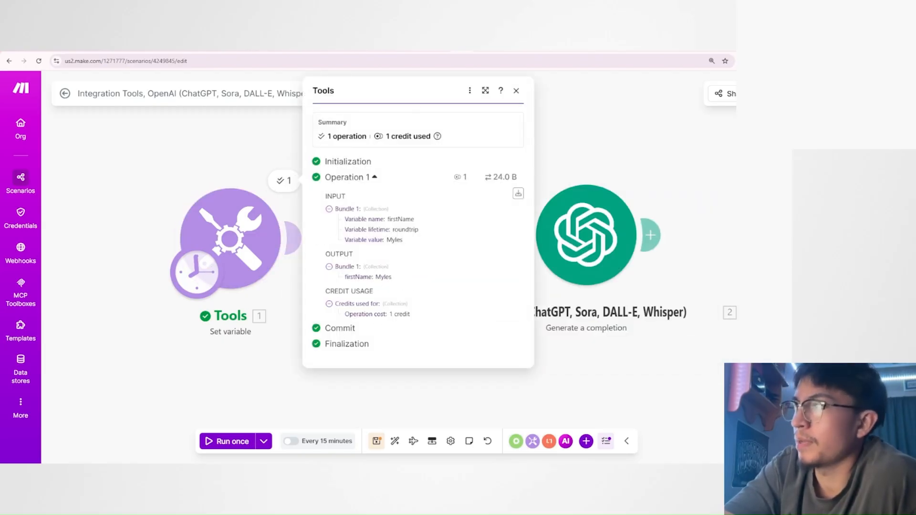
left_click(595, 379)
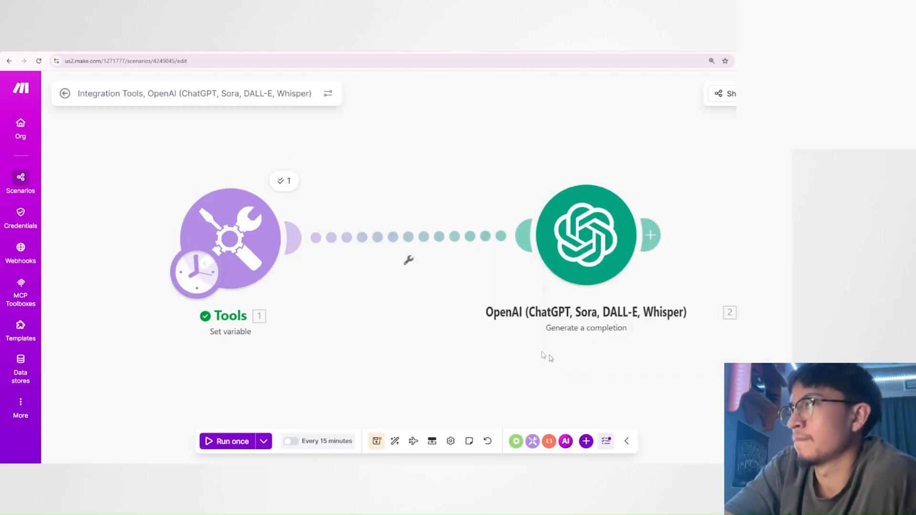
Set up a filter between the Tools and OpenAI modules with the label "only lowercase M passes".
left_click(410, 237)
left_click(508, 175)
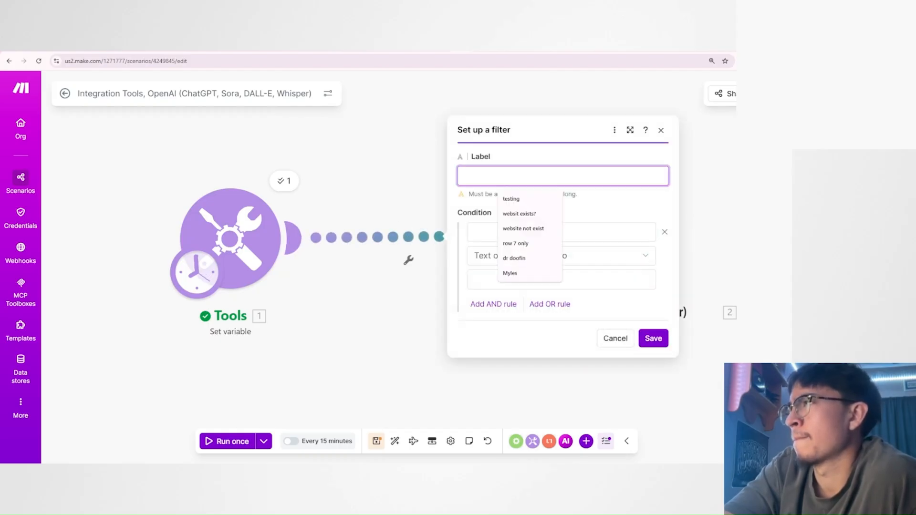
type("only lower")
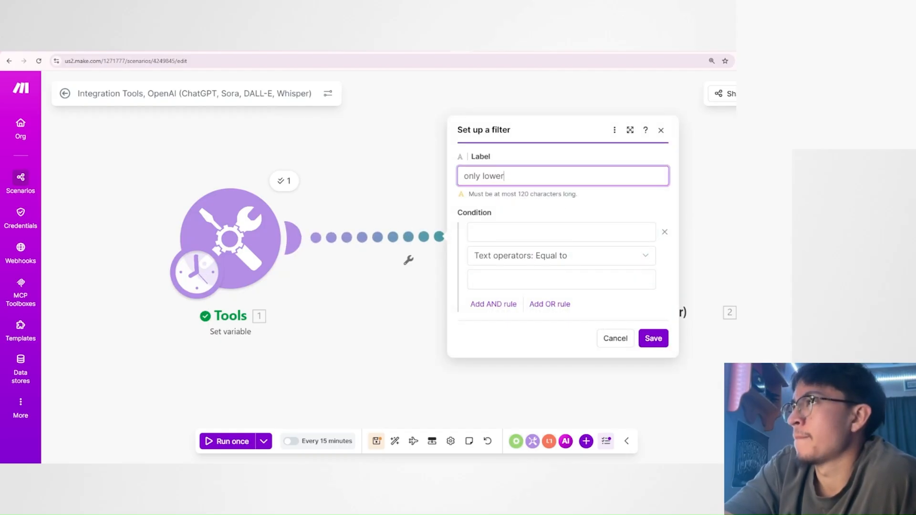
type("case M passes")
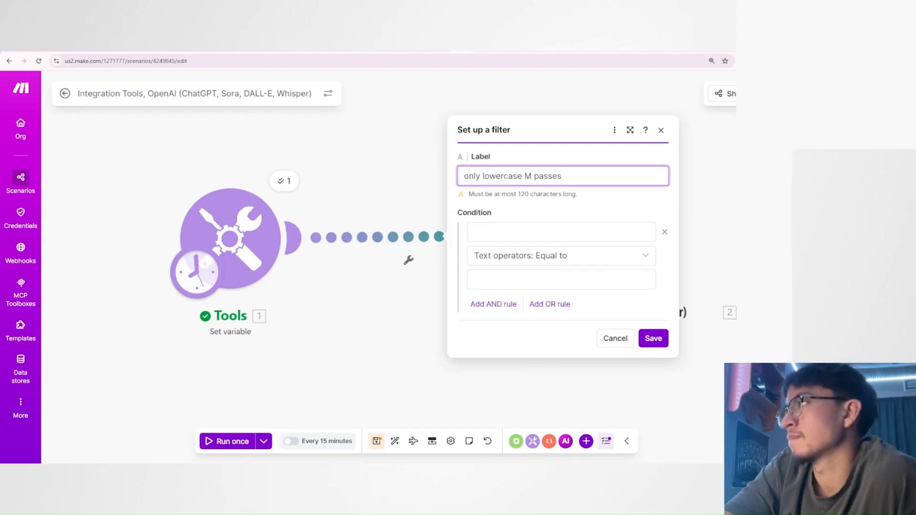
left_click(568, 214)
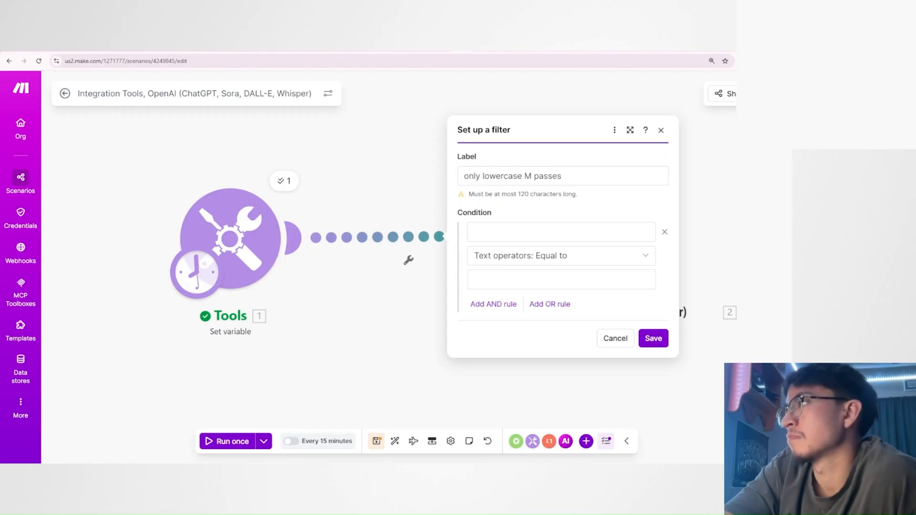
Set the filter condition to the firstName variable, the text operator "Equal to", and the first name in all lowercase.
left_click(561, 233)
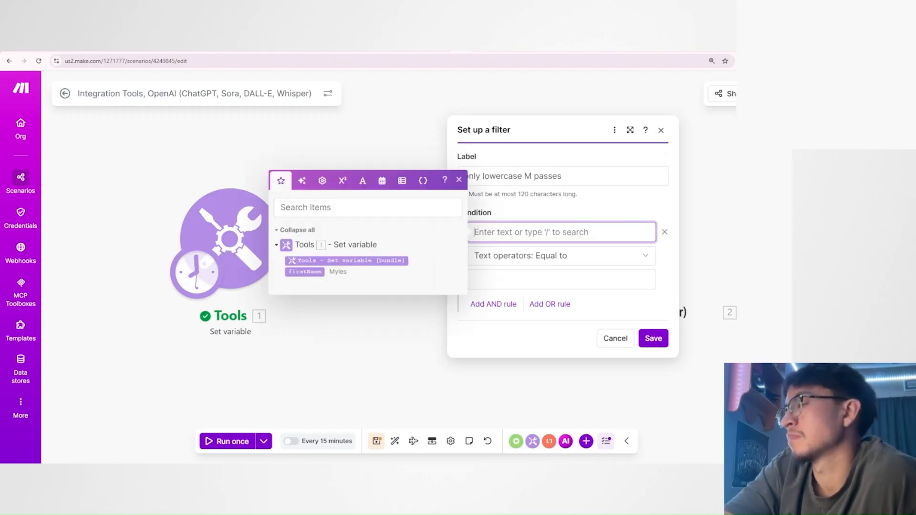
left_click_drag(302, 273, 482, 232)
left_click(515, 256)
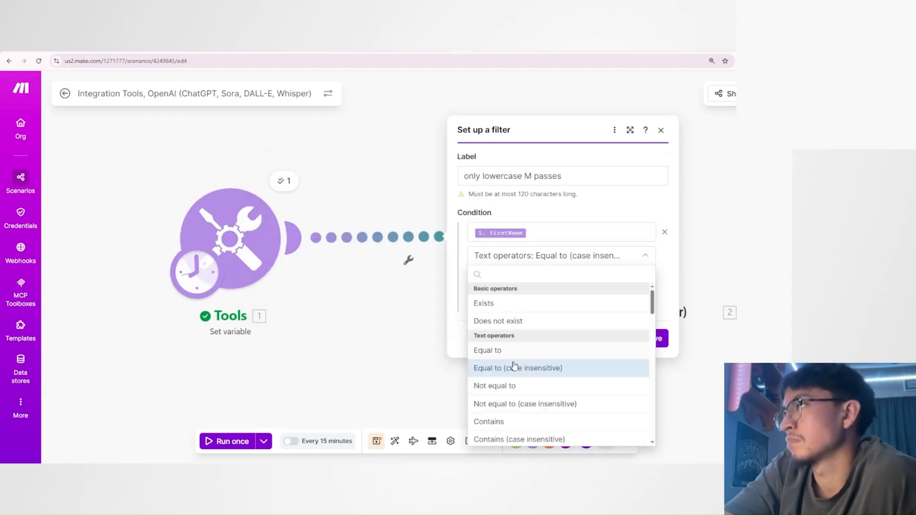
left_click(501, 350)
left_click(518, 282)
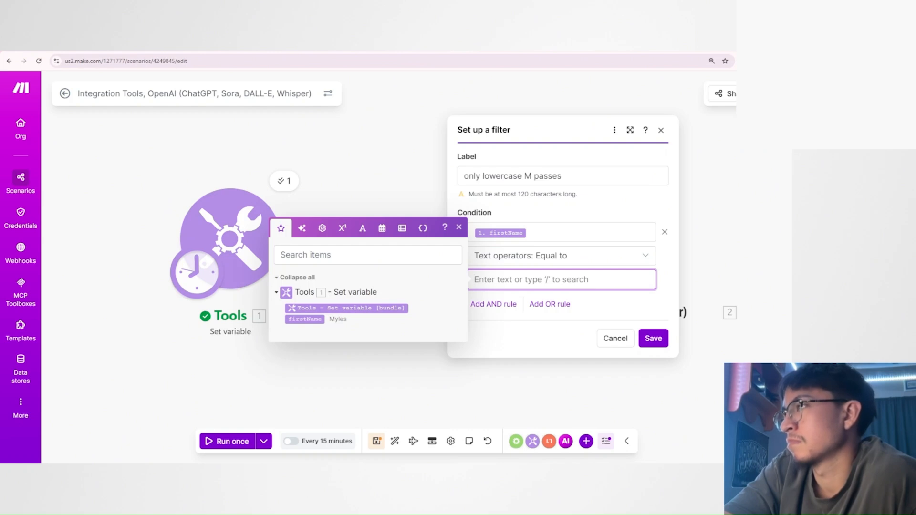
type("myles")
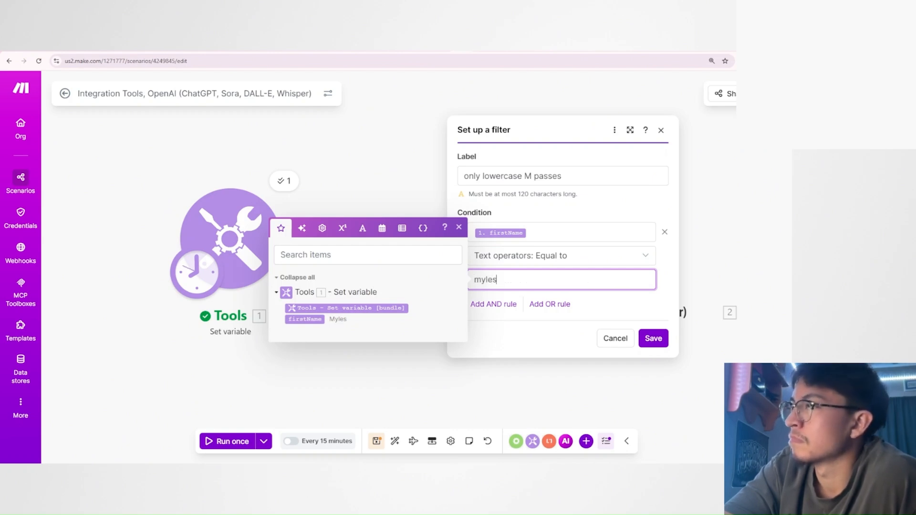
left_click(603, 309)
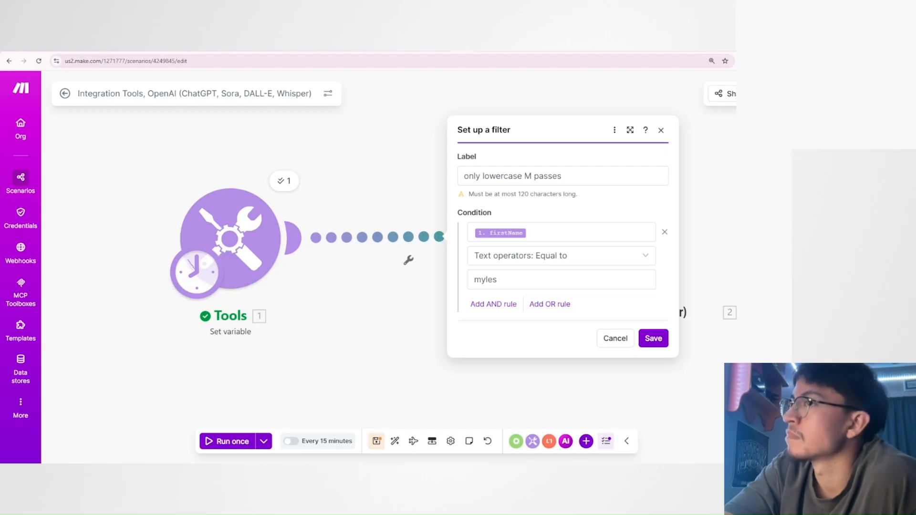
Review the filter's label, comparison text and case-sensitive versus case-insensitive operators, keep "Equal to", and save the filter.
left_click_drag(462, 176, 534, 177)
left_click(585, 207)
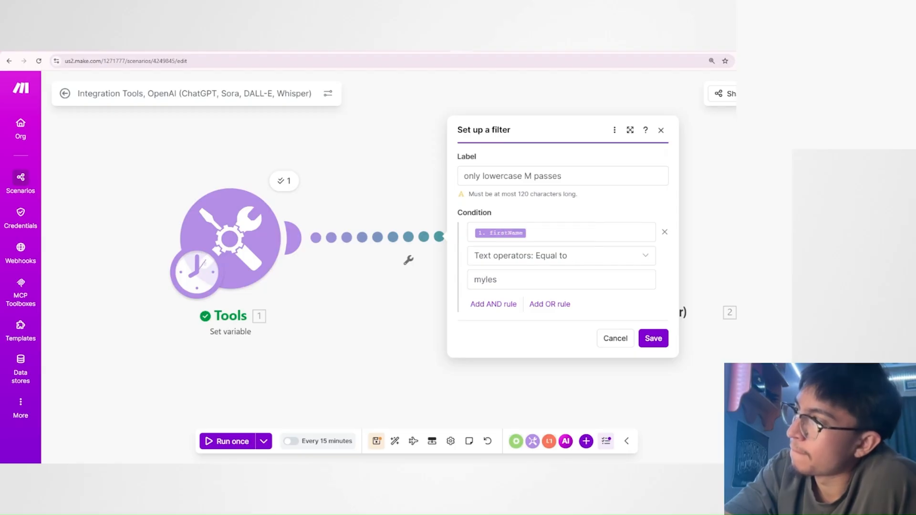
left_click(478, 280)
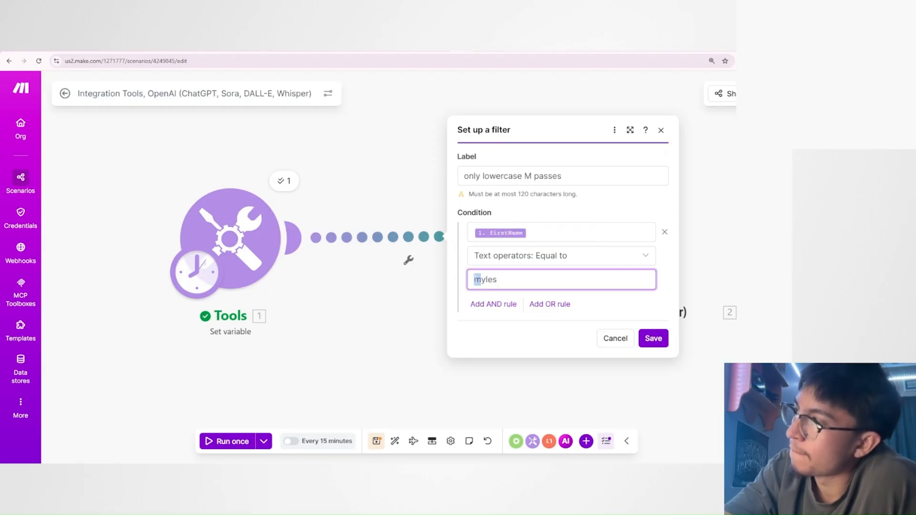
left_click(601, 302)
left_click(509, 258)
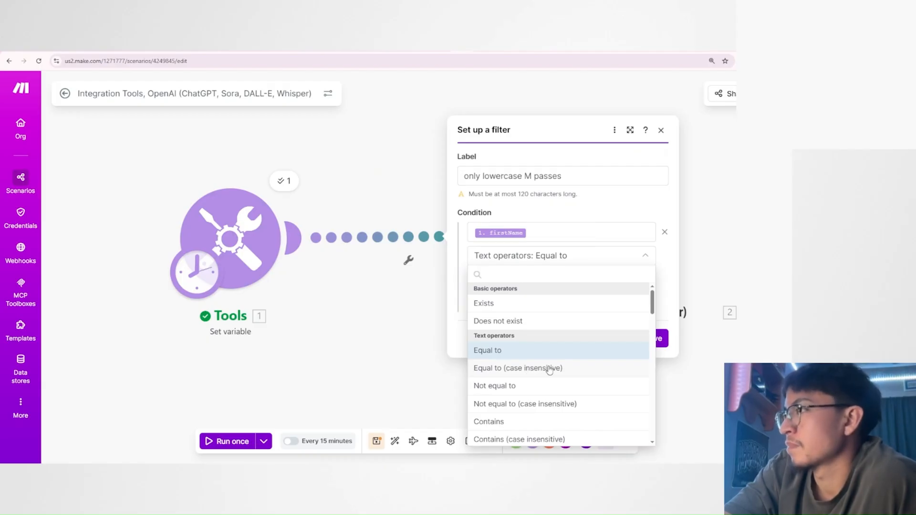
left_click(666, 299)
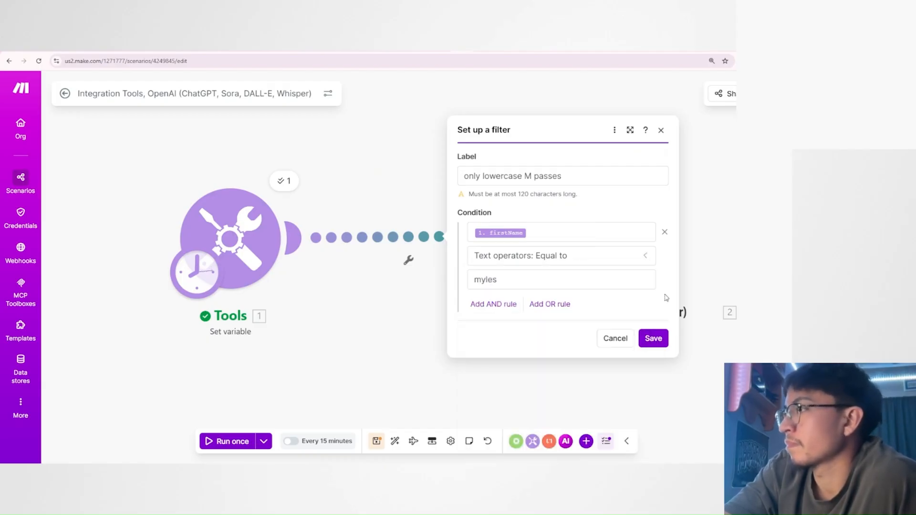
left_click(652, 337)
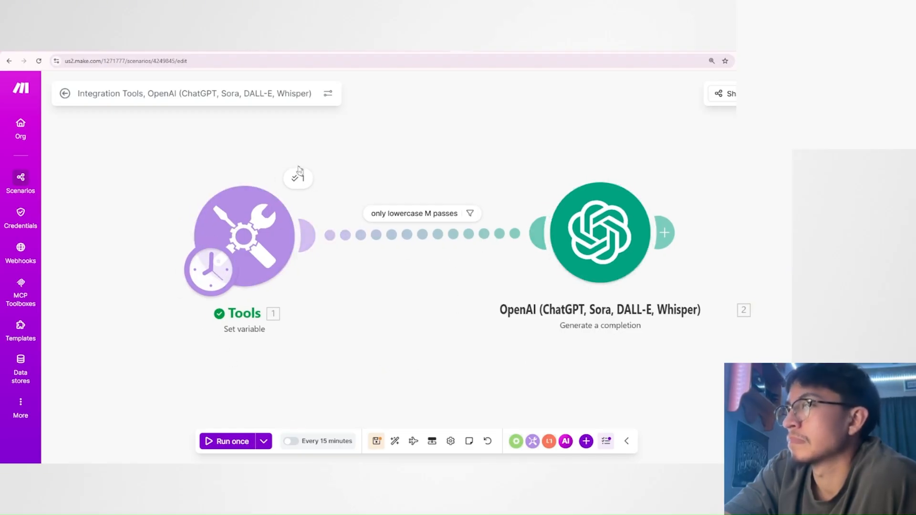
Compare the capitalization of firstName in the Tools output bundle with the text required by the filter's condition.
left_click(301, 185)
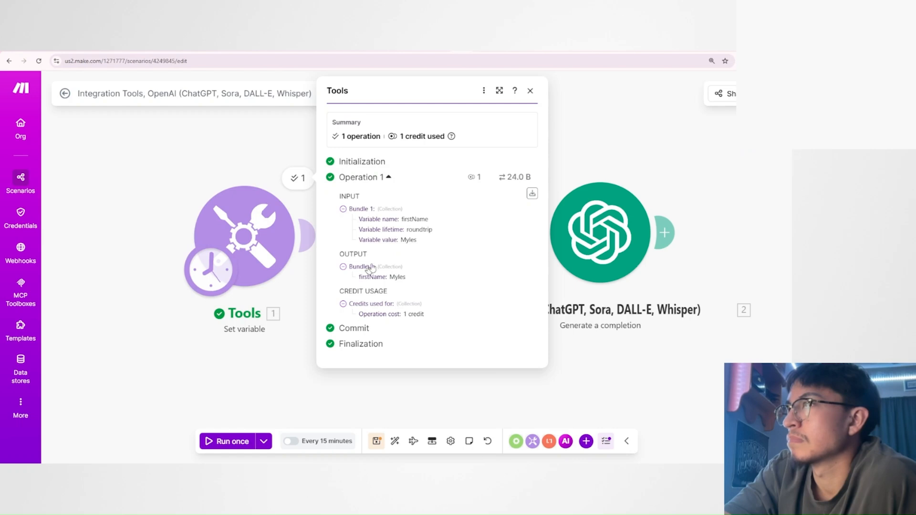
mouse_move(389, 277)
left_mouse_down()
mouse_move(403, 278)
mouse_move(389, 278)
left_mouse_up()
left_click(396, 278)
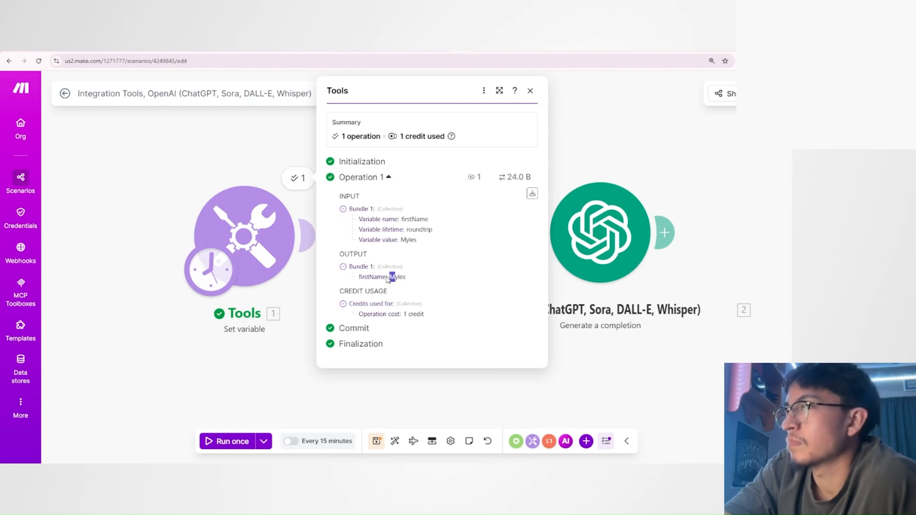
left_click(557, 372)
left_click(413, 234)
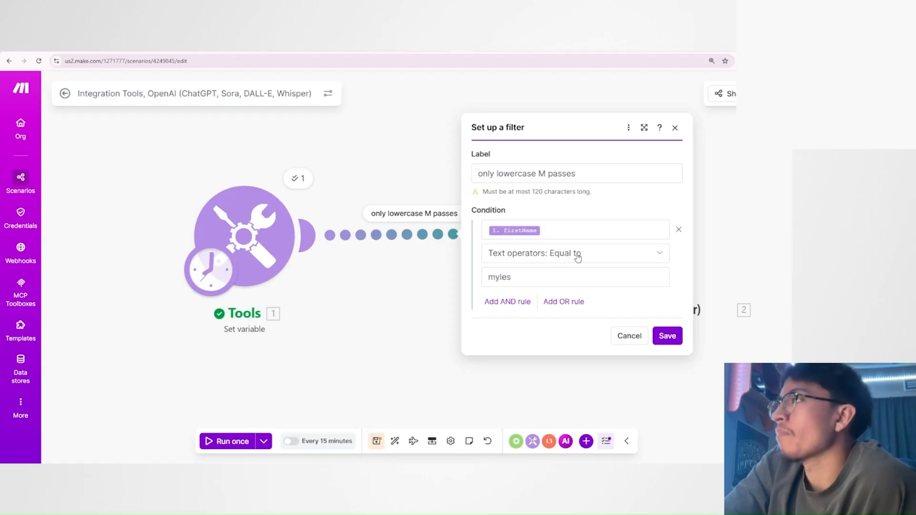
left_click_drag(515, 276, 488, 278)
left_click(511, 280)
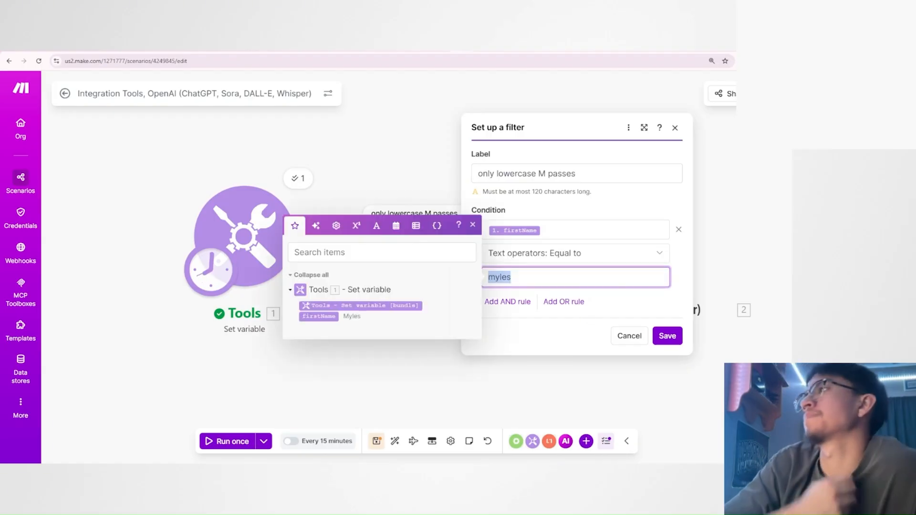
Dismiss the filter setup without changes and run the scenario once to test the lowercase filter.
left_click(627, 337)
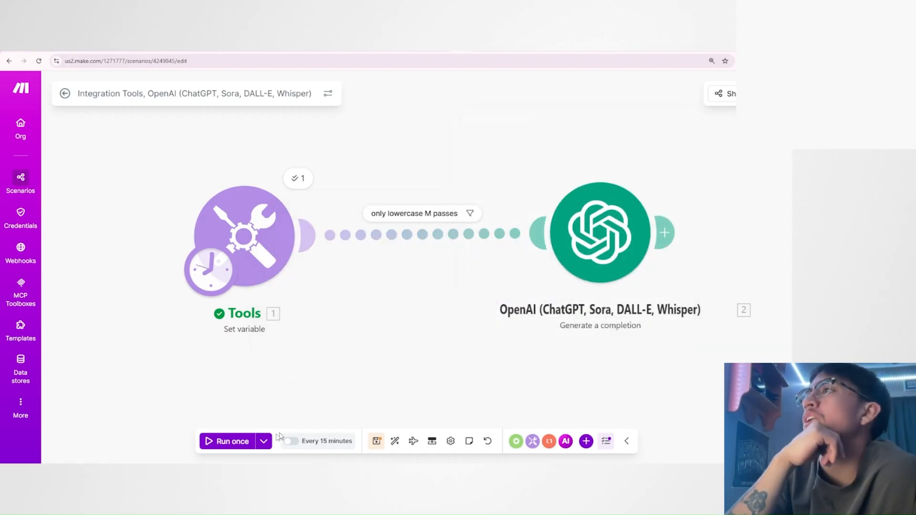
left_click(240, 442)
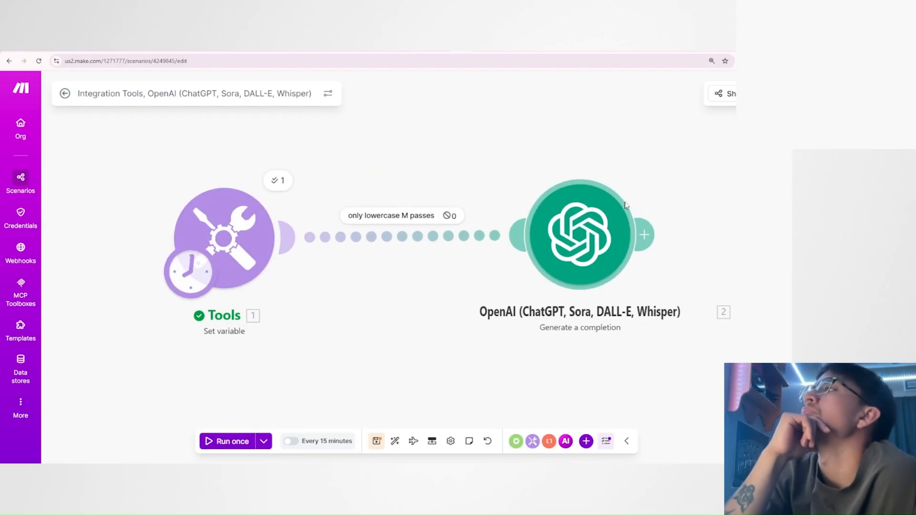
left_click(646, 234)
left_click(601, 374)
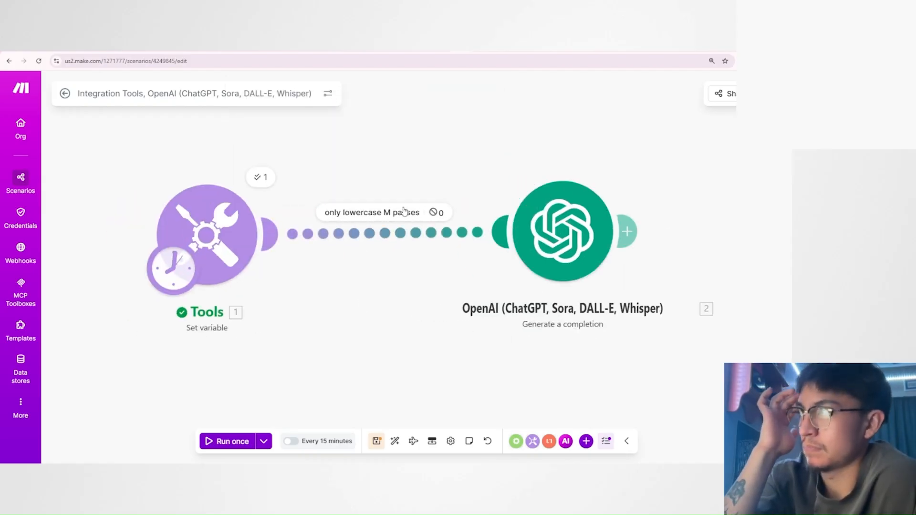
Inspect how the filter evaluated Bundle 1, checking the firstName variable, the operator and the comparison text.
left_click(435, 213)
left_click(439, 256)
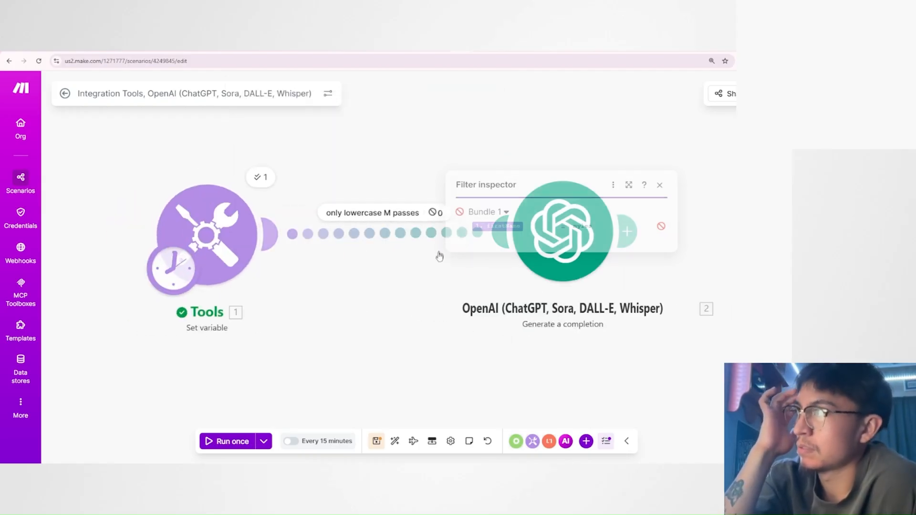
left_click(439, 214)
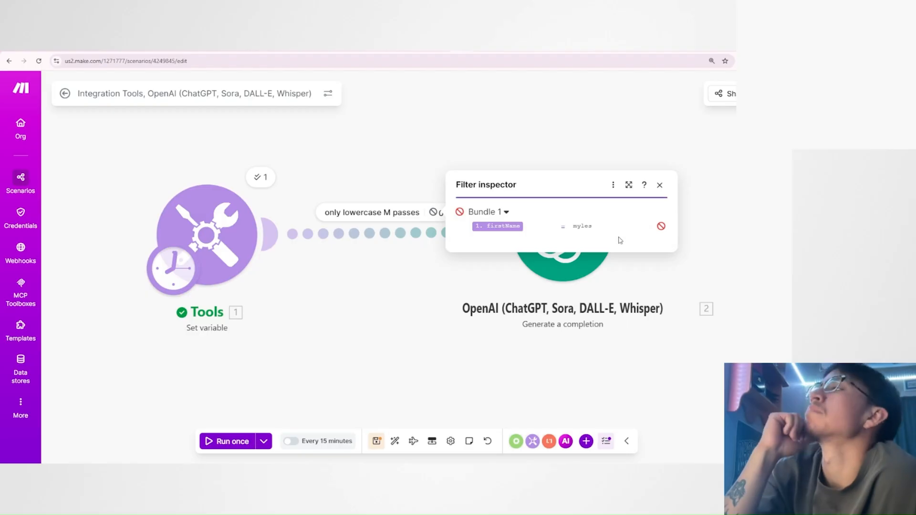
mouse_move(505, 233)
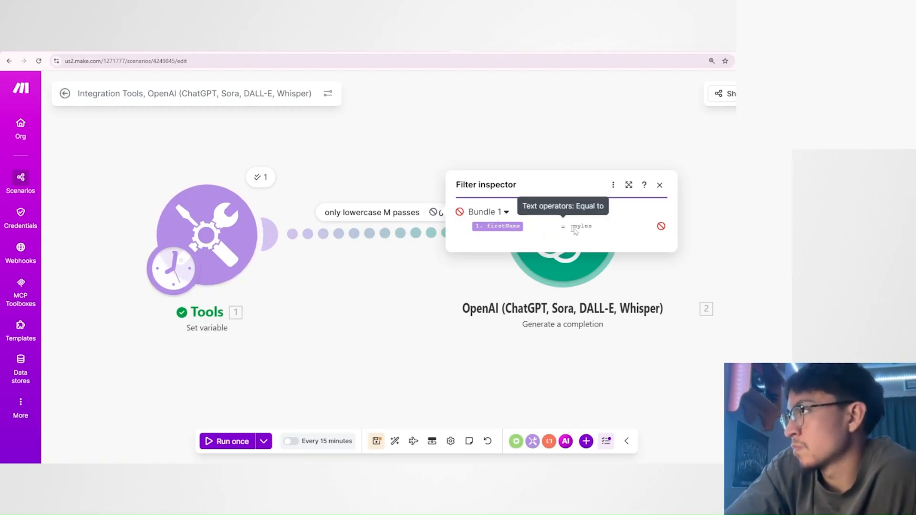
left_click_drag(595, 230, 576, 227)
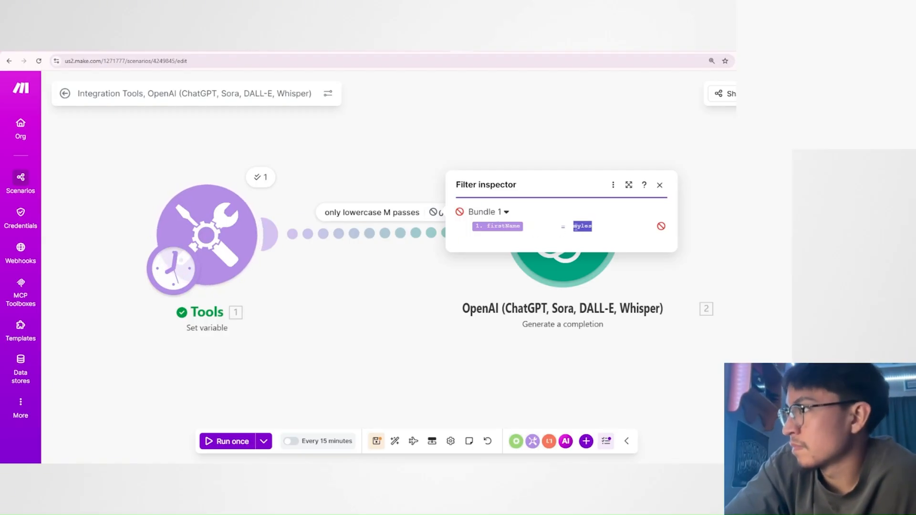
left_click(587, 237)
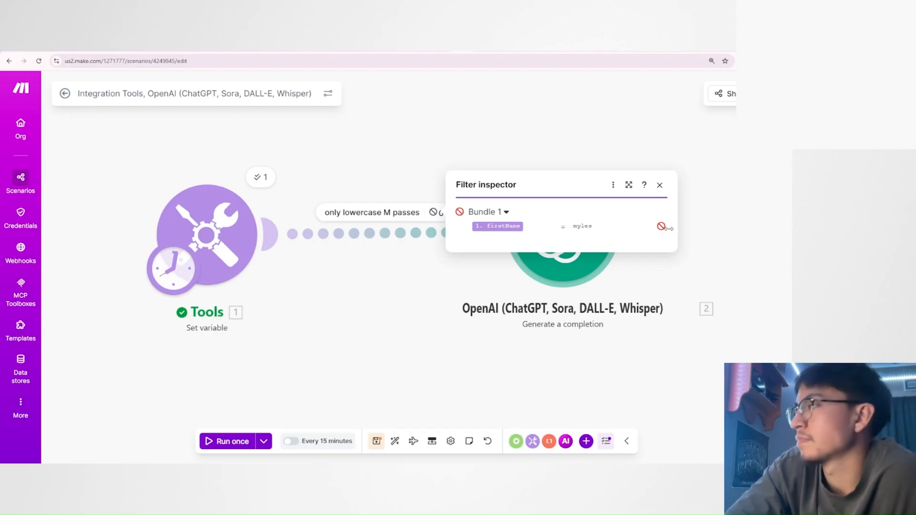
left_click(659, 185)
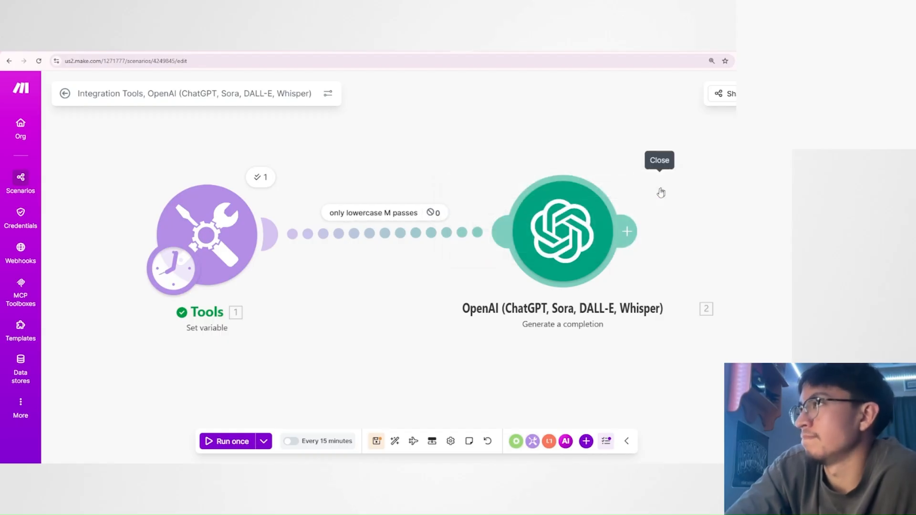
Change the label of the filter between Tools and OpenAI to "only Capital M passes".
left_click(405, 238)
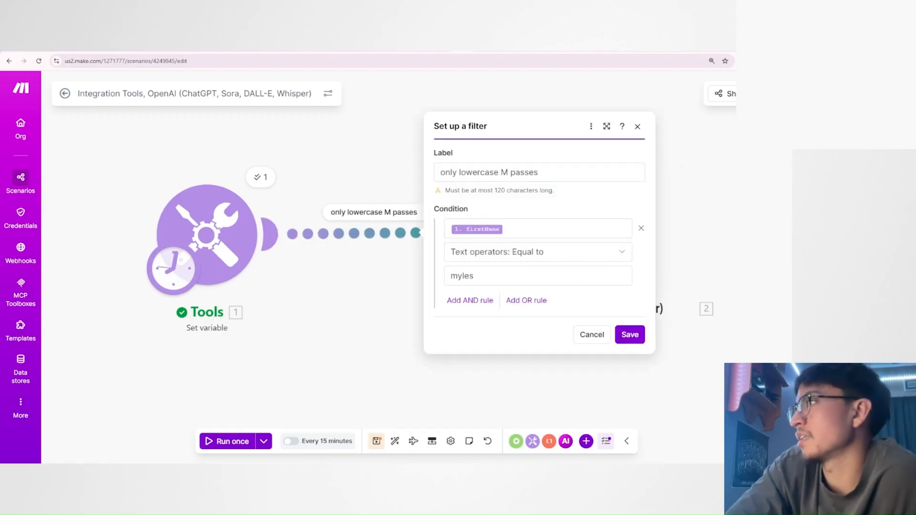
left_click_drag(459, 173, 499, 172)
type("Capital")
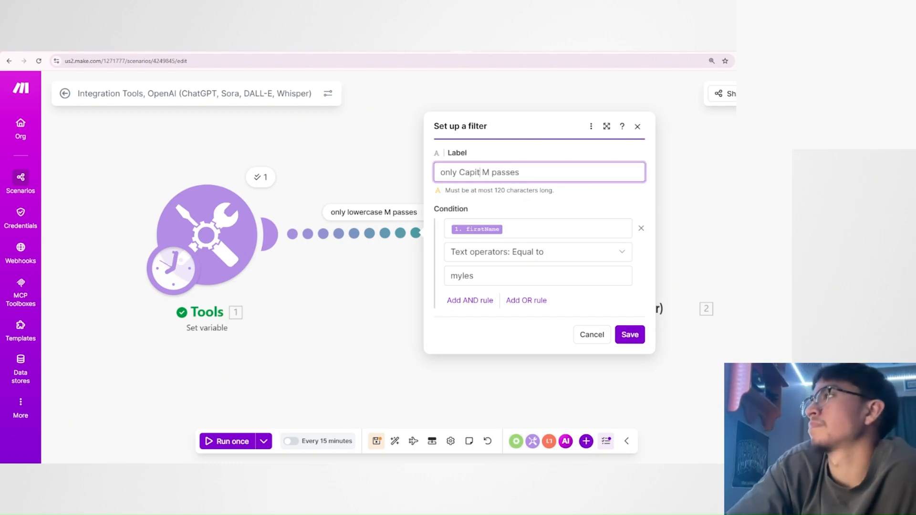
left_click(547, 206)
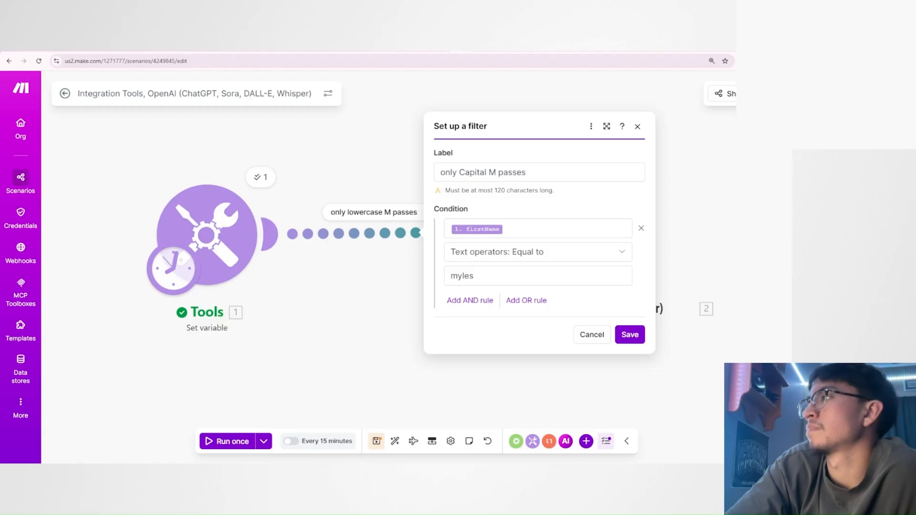
Keep the "Equal to" text operator, capitalize the first letter of the comparison name to M, and save the filter.
left_click(523, 226)
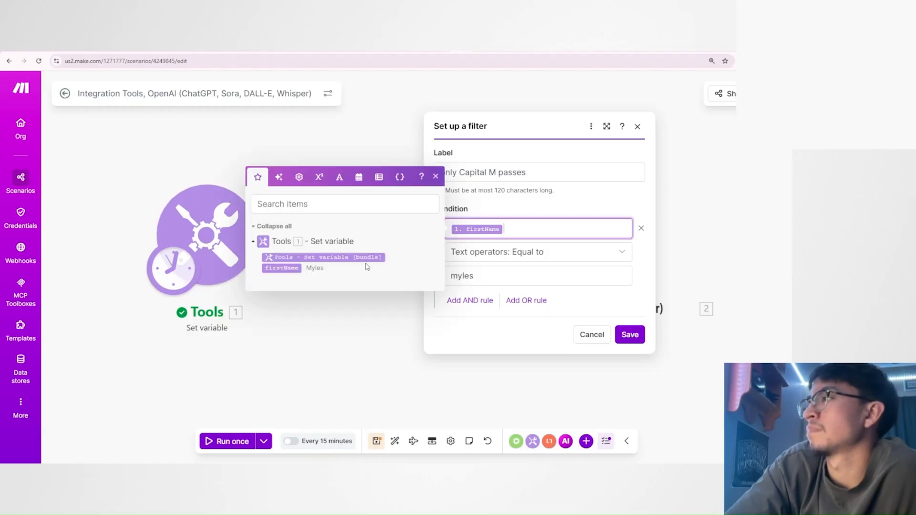
left_click(501, 258)
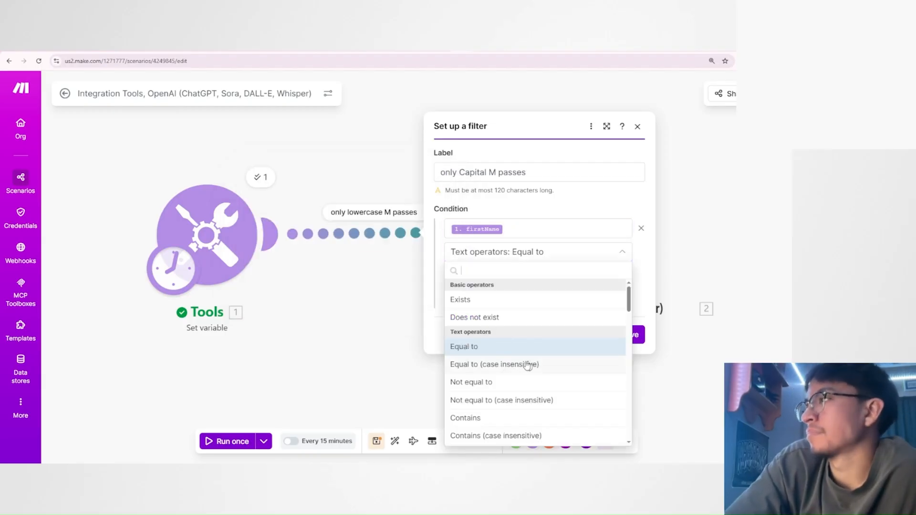
left_click(504, 349)
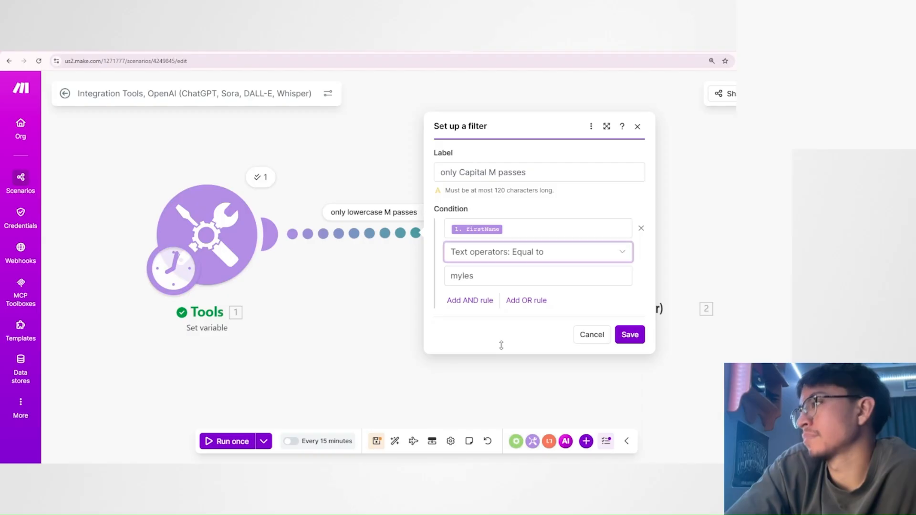
left_click(457, 276)
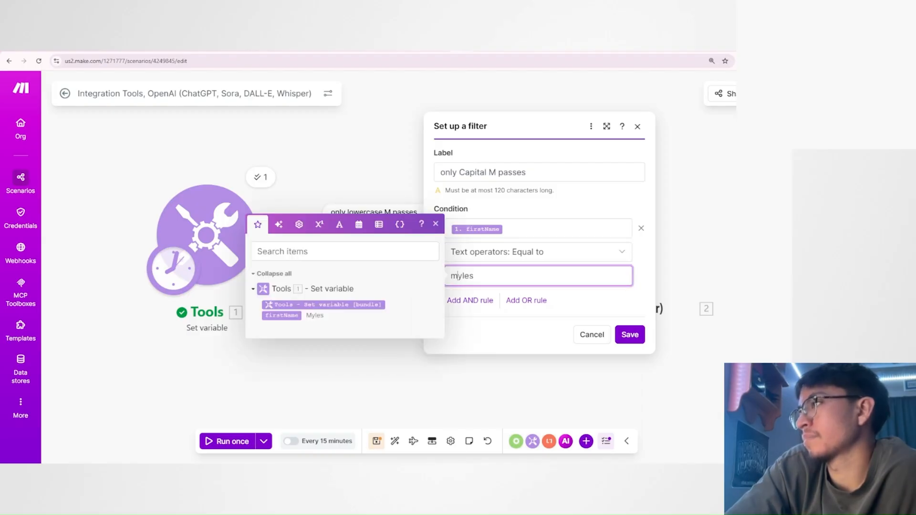
key("BackSpace")
type("M")
left_click(500, 339)
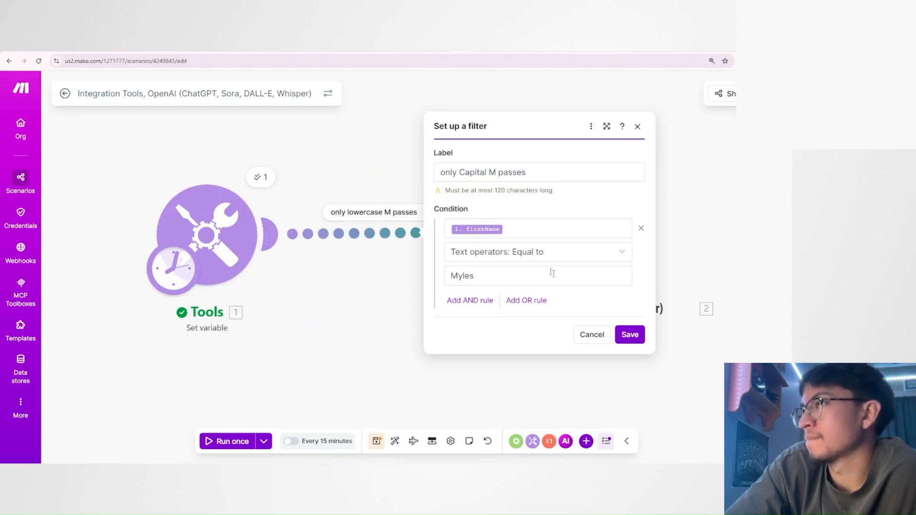
left_click(629, 334)
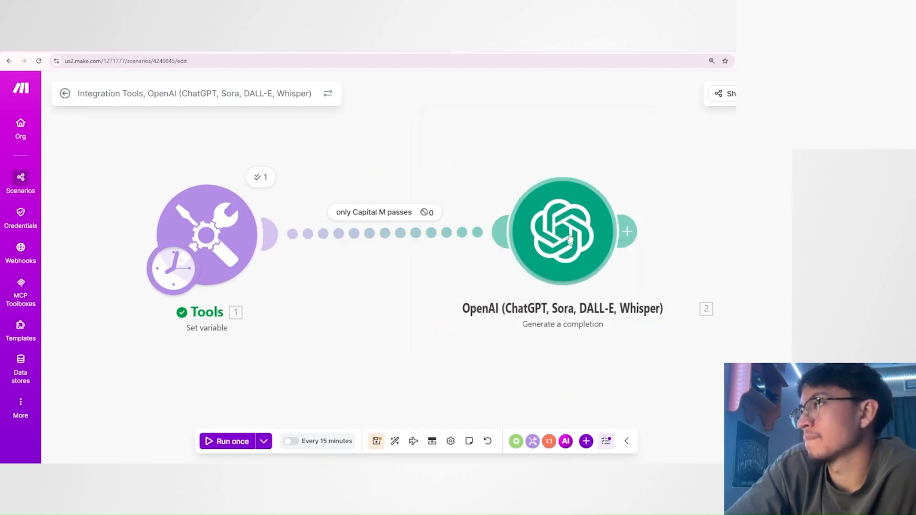
Run the scenario once and review the OpenAI module's output bundle.
left_click(224, 440)
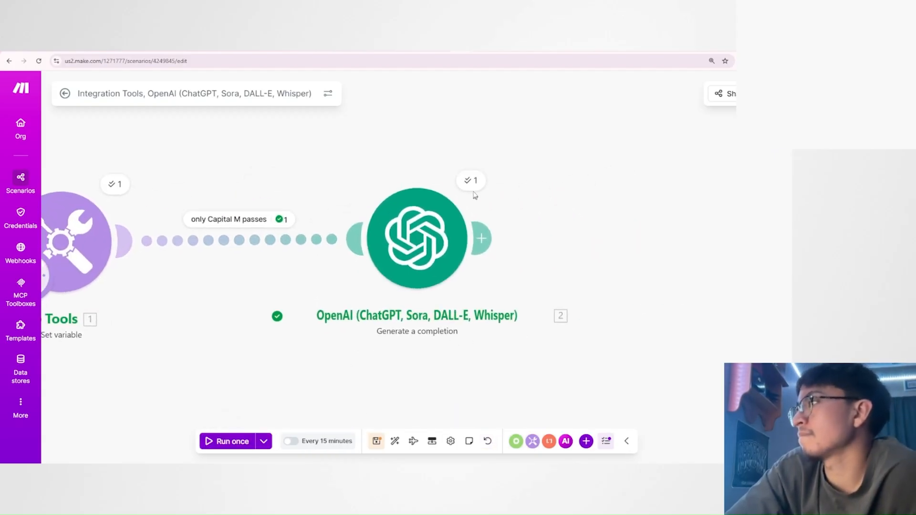
left_click(470, 179)
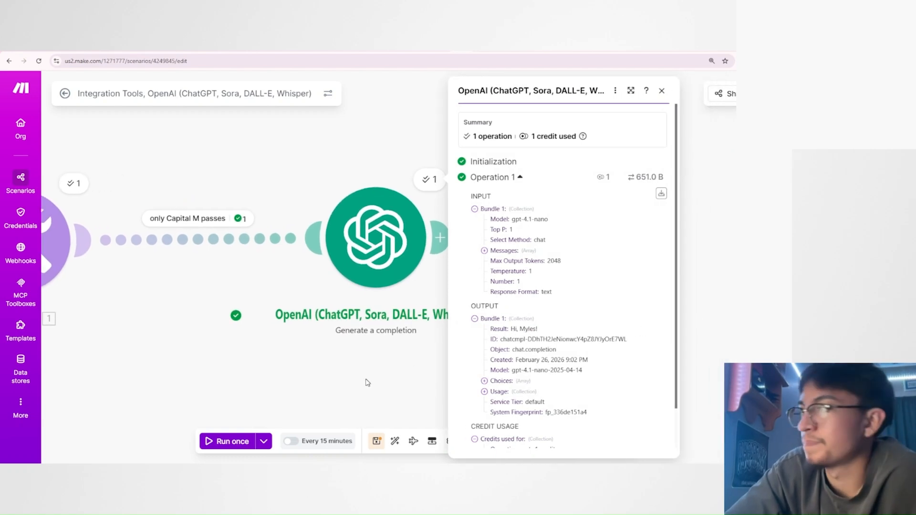
left_click_drag(279, 384, 483, 382)
Review the filter's condition values and set its text operator to "Equal to (case insensitive)".
left_click(404, 238)
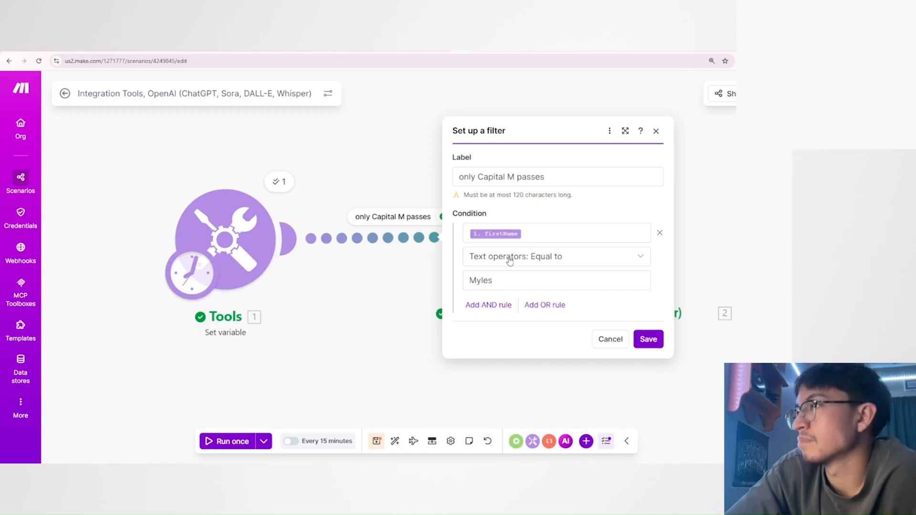
left_click(518, 234)
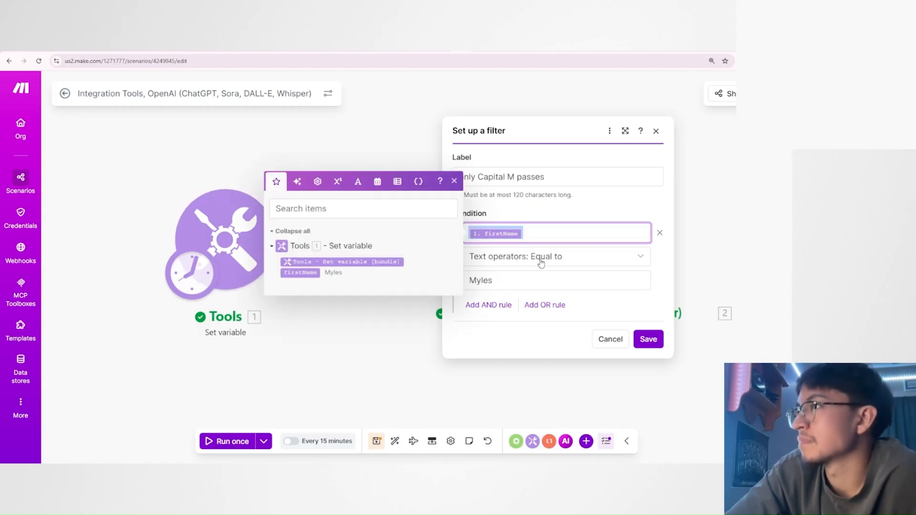
left_click(558, 282)
left_click_drag(558, 282, 449, 285)
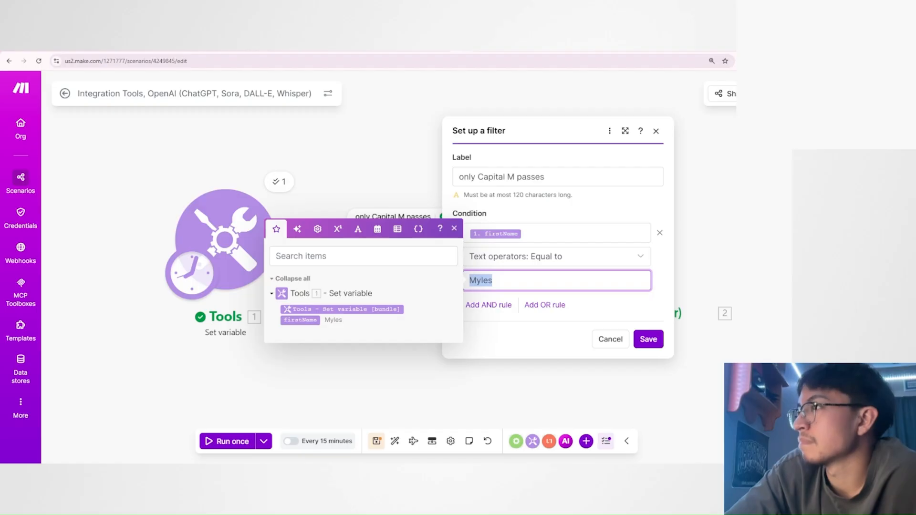
left_click(540, 257)
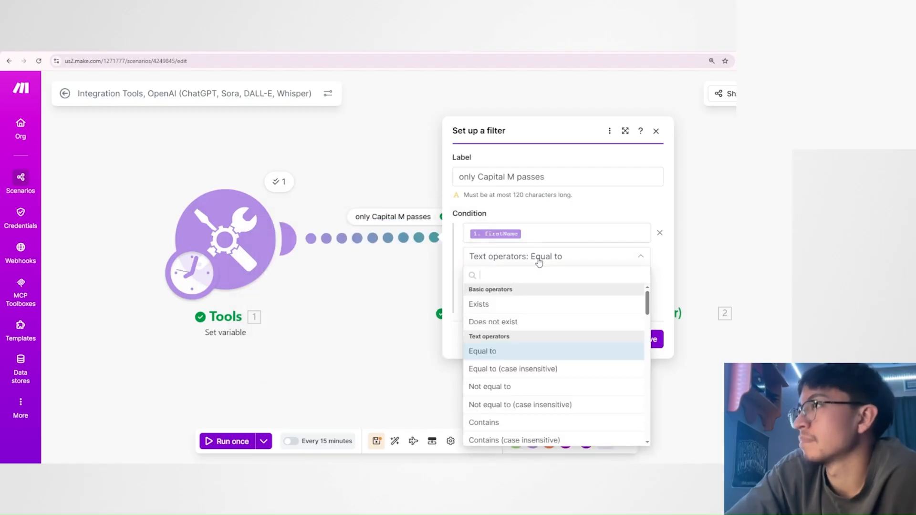
left_click(508, 374)
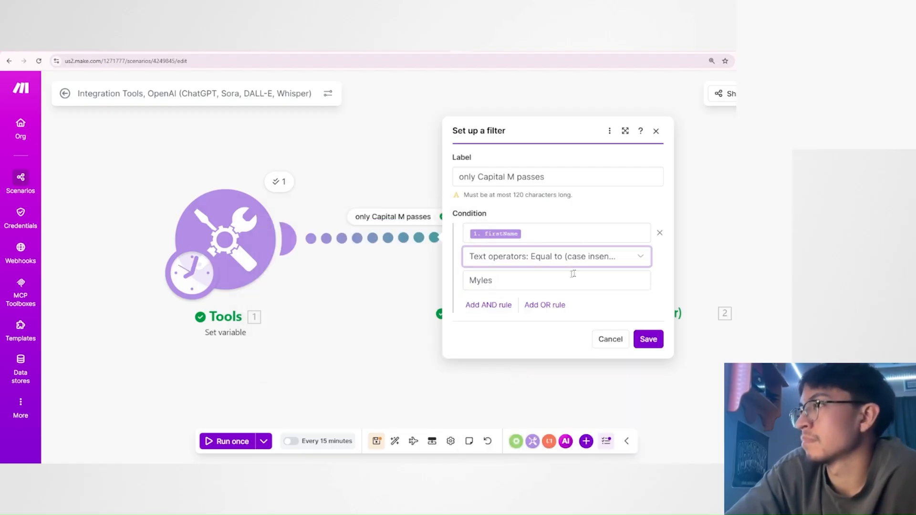
left_click(540, 256)
left_click(535, 369)
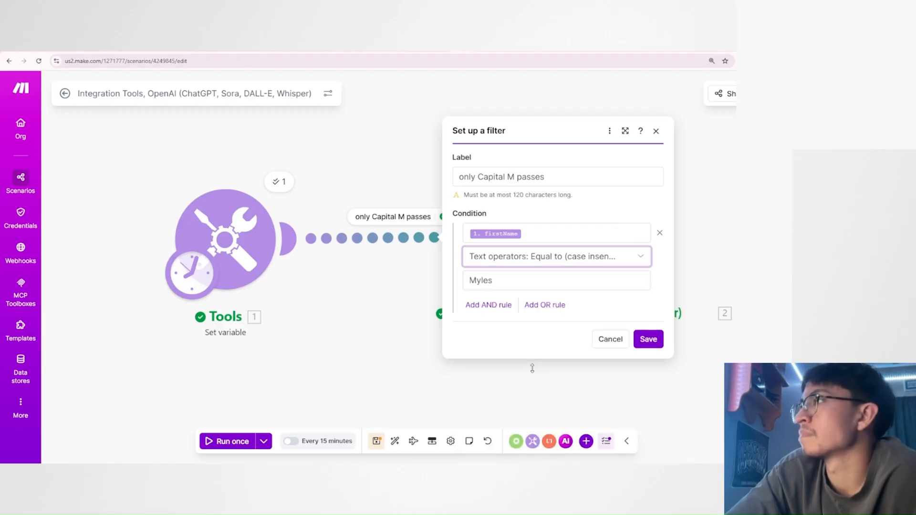
Change the comparison name's first letter to lowercase m, keep the case-insensitive operator, and save the filter.
left_click(475, 280)
key("BackSpace")
type("m")
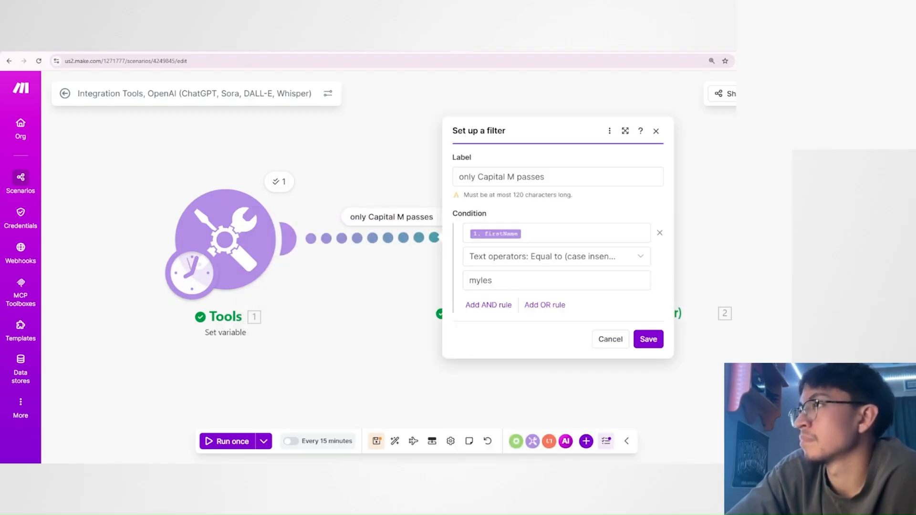
left_click(523, 260)
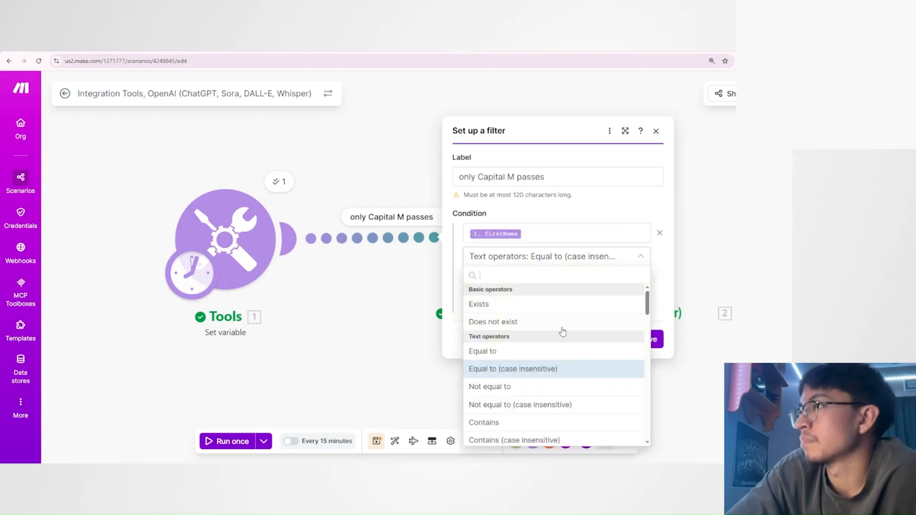
left_click(524, 369)
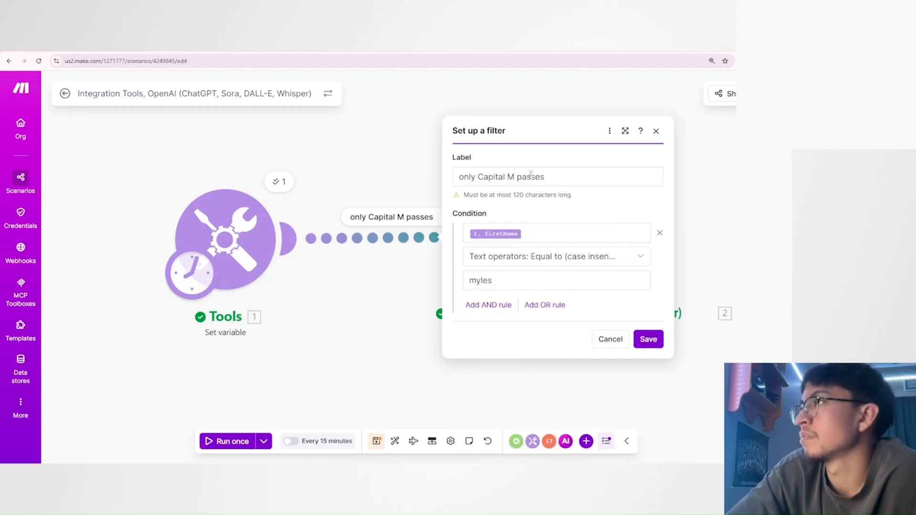
left_click(649, 349)
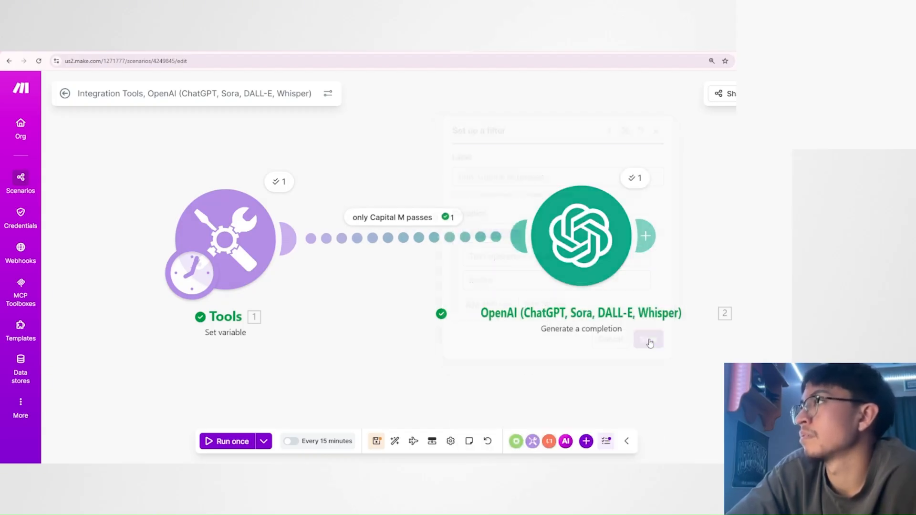
Run the scenario once, inspect how the case-insensitive filter evaluated the bundle, and reopen the filter settings.
left_click(241, 442)
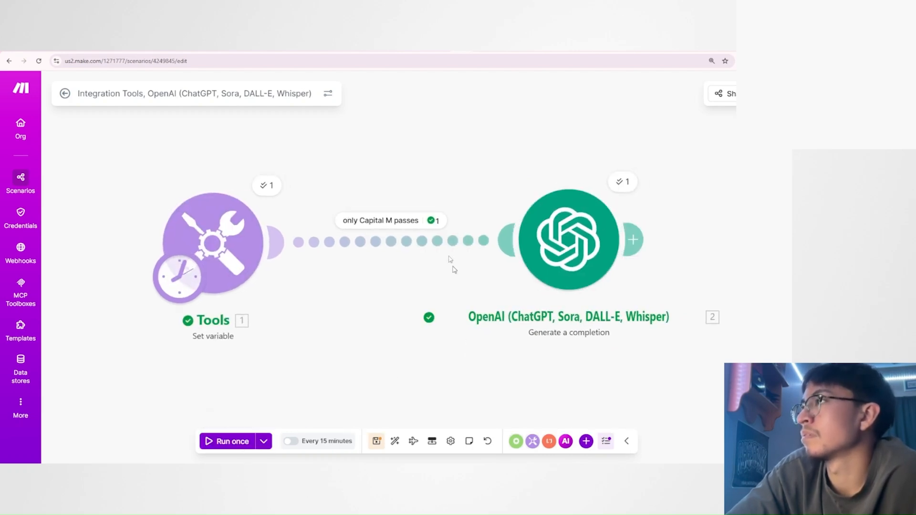
left_click(434, 221)
mouse_move(506, 234)
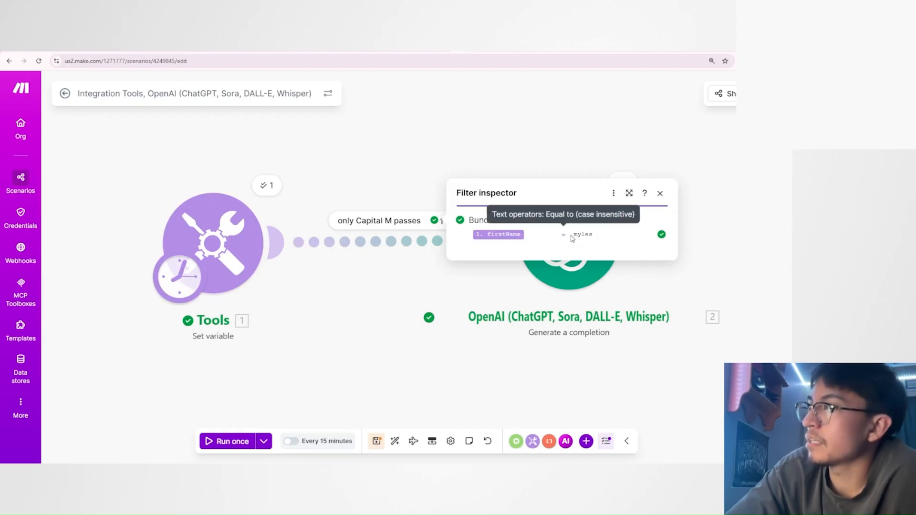
mouse_move(573, 235)
left_mouse_down()
mouse_move(590, 235)
mouse_move(577, 235)
left_mouse_up()
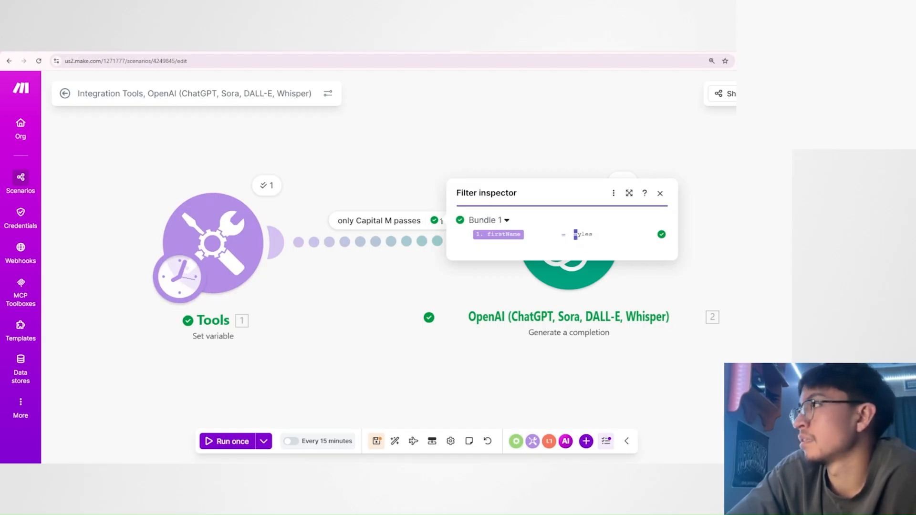
left_click(605, 247)
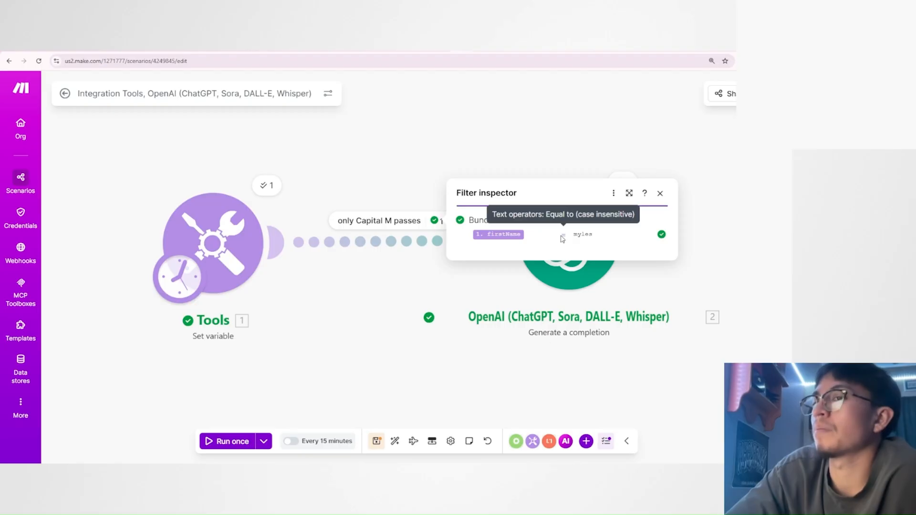
left_click(417, 246)
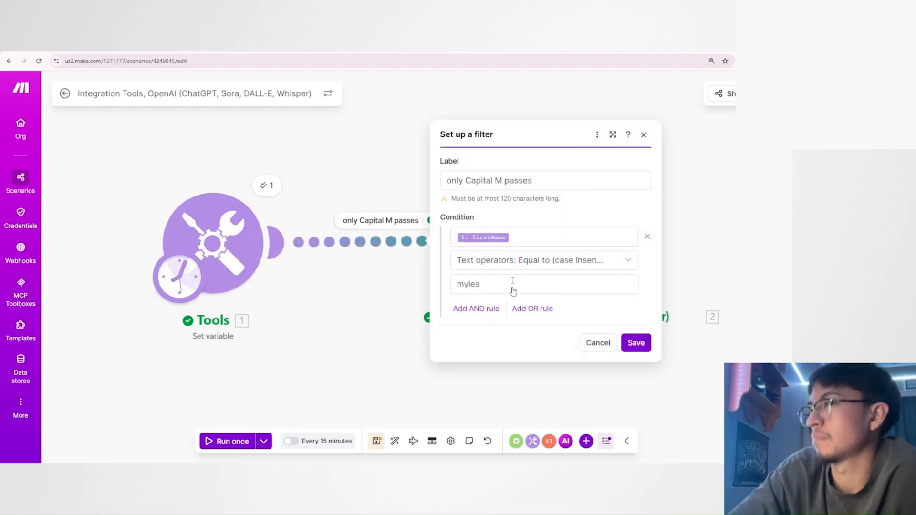
Examine the filter's available text, numeric and datetime comparison operators.
left_click(529, 270)
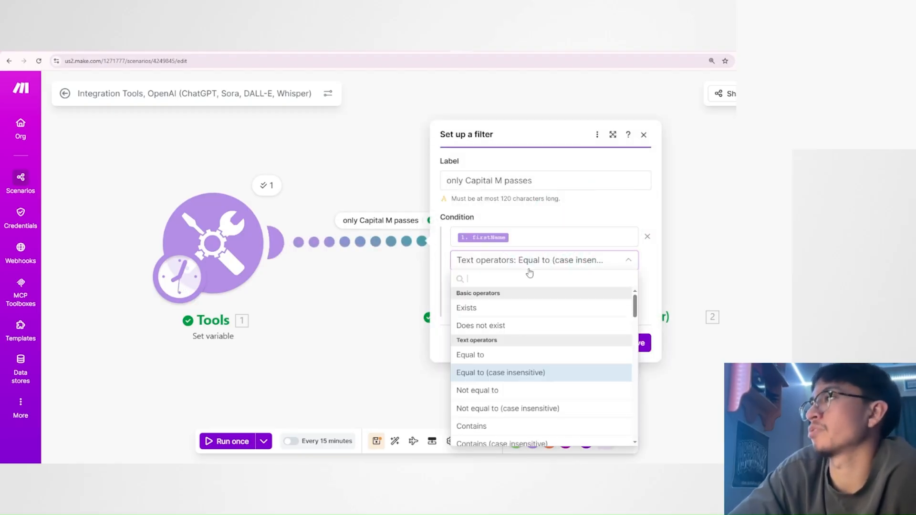
left_click_drag(635, 303, 636, 315)
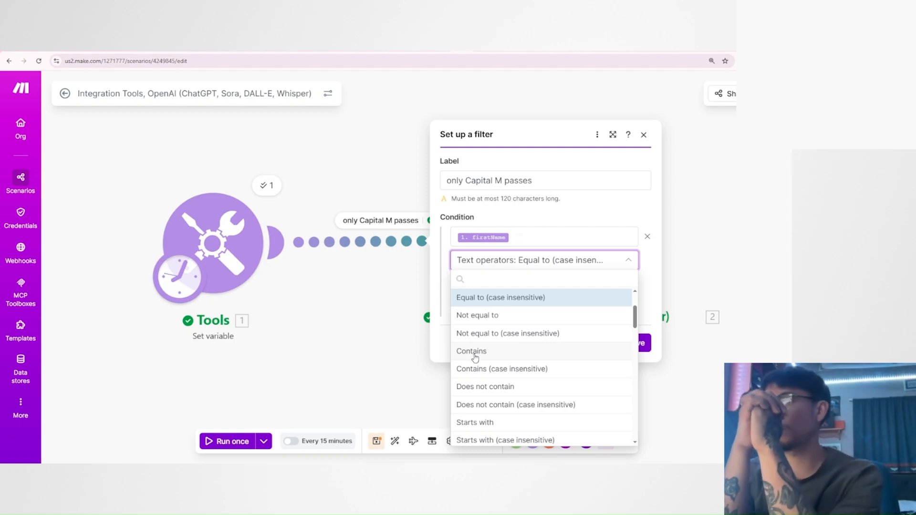
scroll(476, 358, "down", 2)
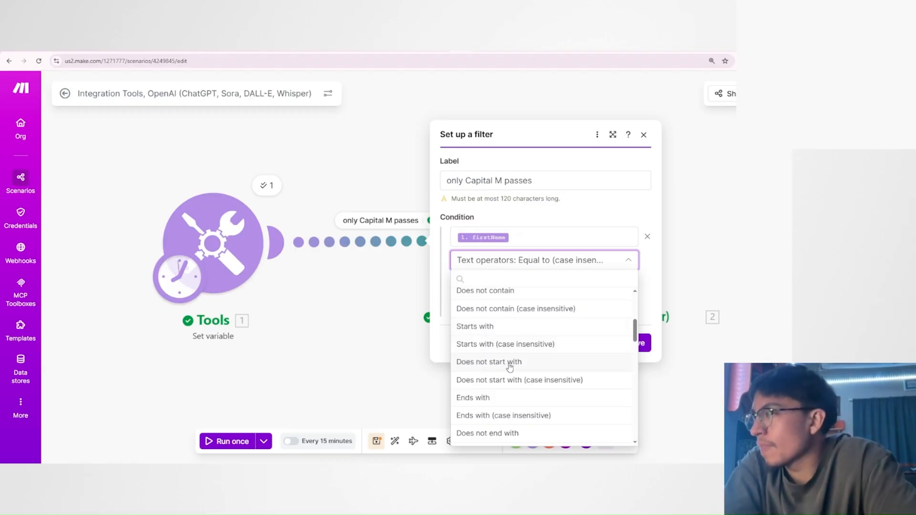
scroll(509, 366, "down", 2)
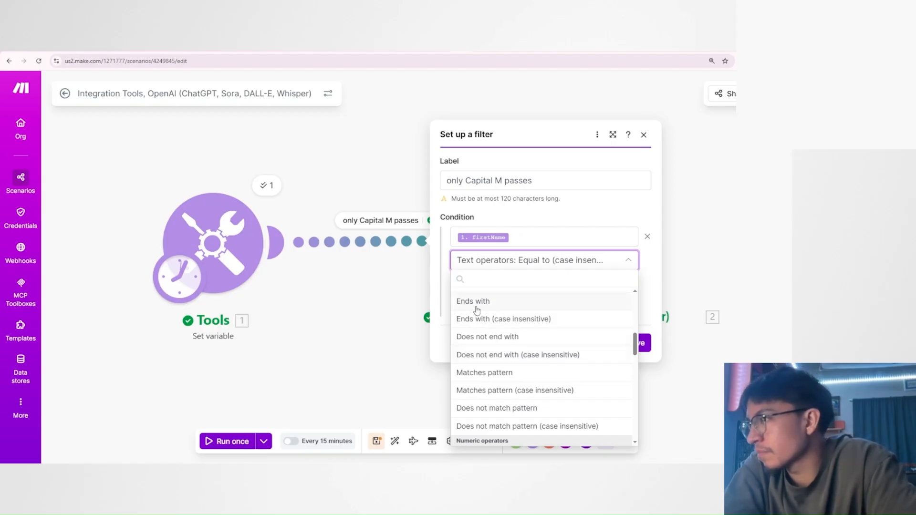
scroll(481, 351, "down", 2)
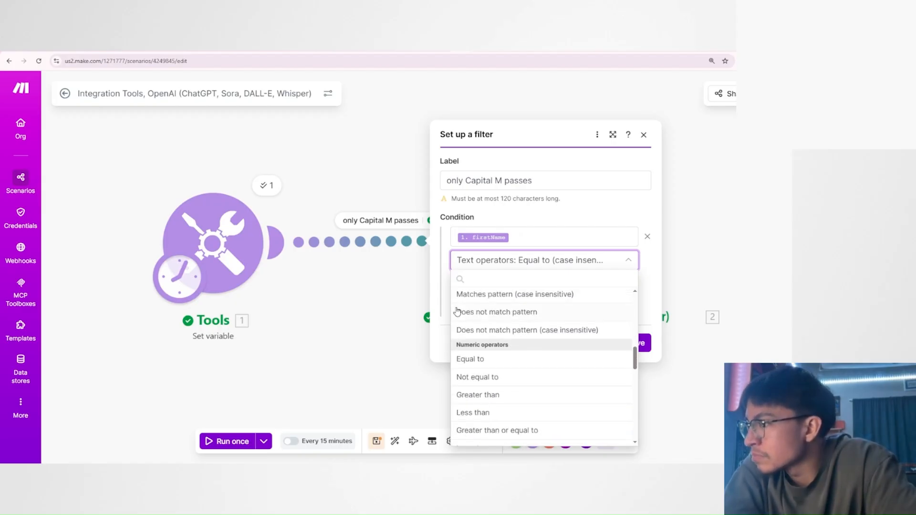
scroll(527, 331, "up", 4)
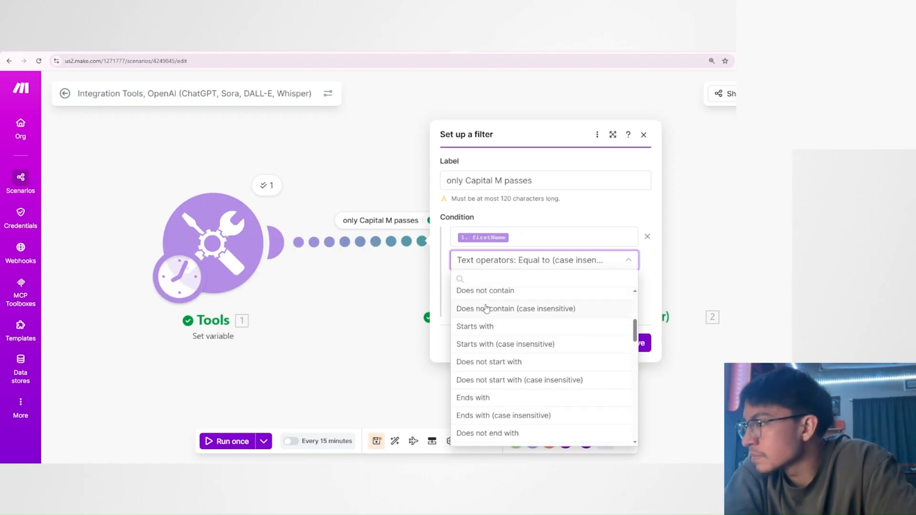
scroll(489, 346, "down", 2)
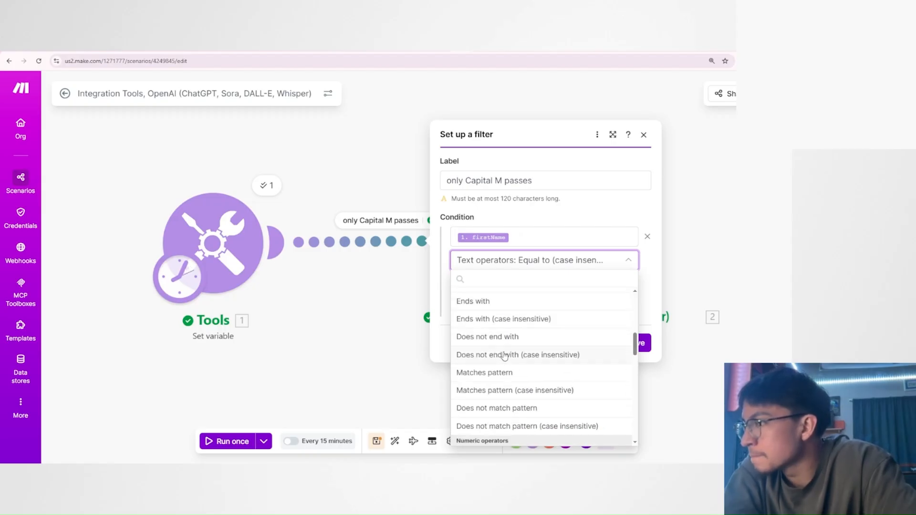
scroll(506, 352, "down", 2)
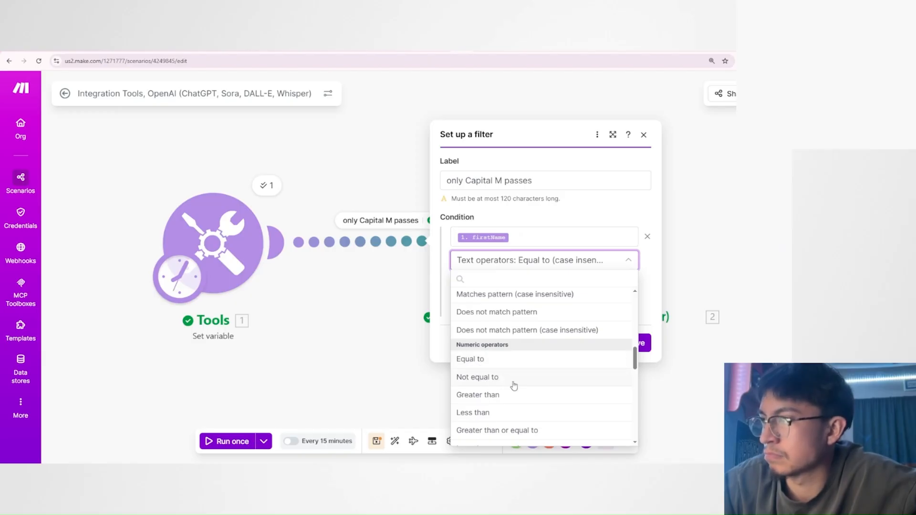
scroll(516, 416, "down", 2)
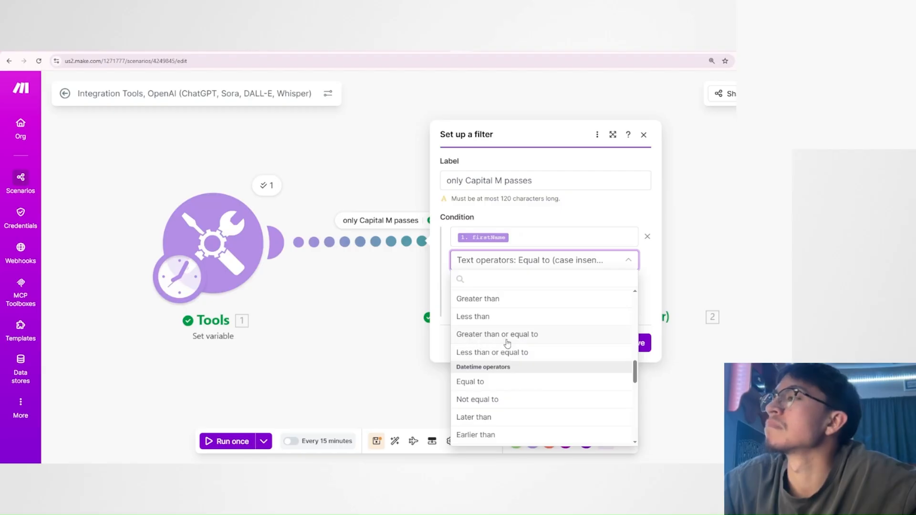
scroll(504, 361, "up", 1)
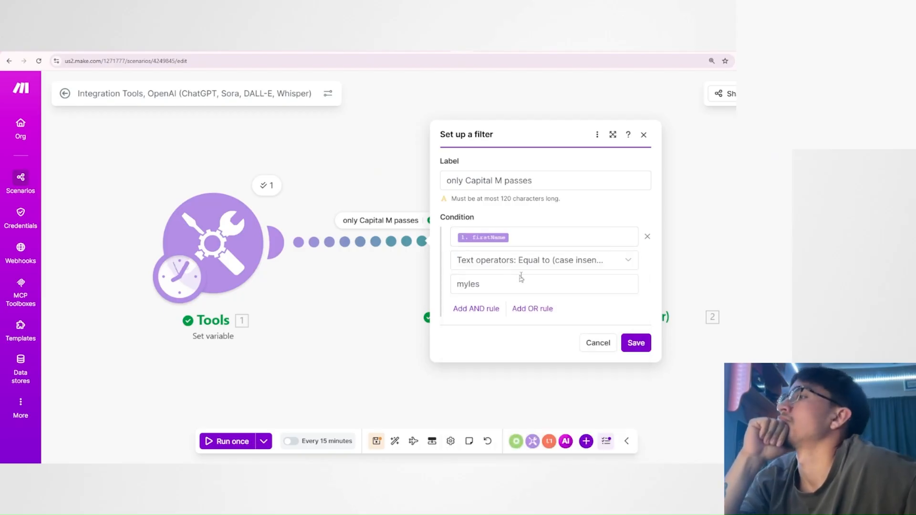
Set the filter to the numeric operator "Greater than" with value 5, remove the firstName variable from the condition, and save.
left_click(515, 262)
scroll(515, 377, "down", 7)
scroll(514, 378, "down", 2)
scroll(513, 377, "up", 2)
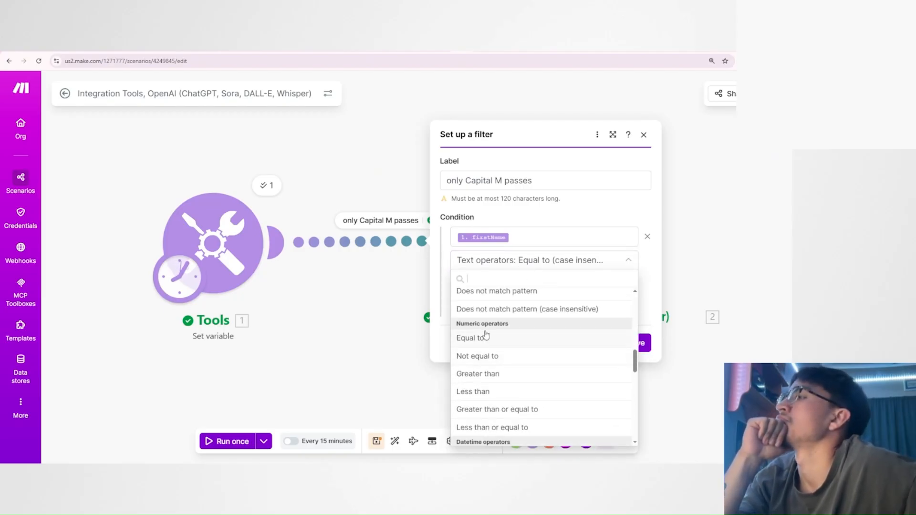
left_click(503, 379)
double_click(489, 278)
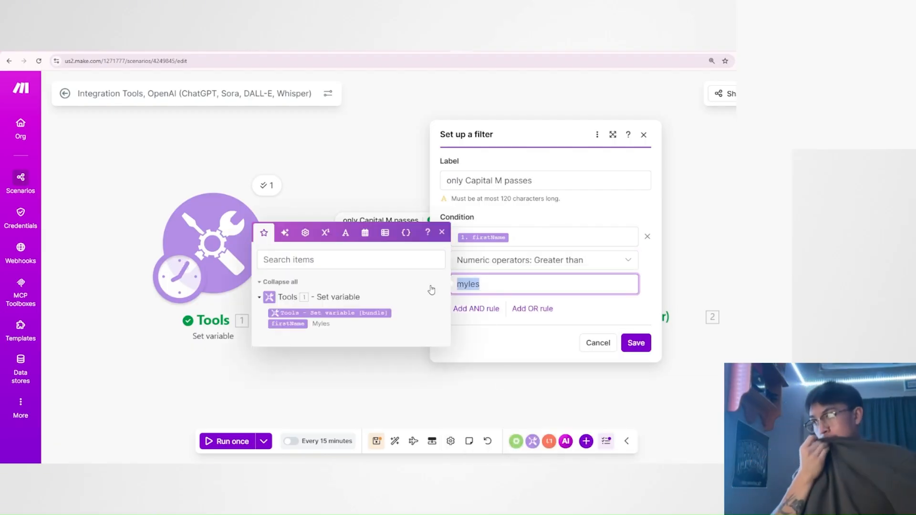
key("BackSpace")
type("5")
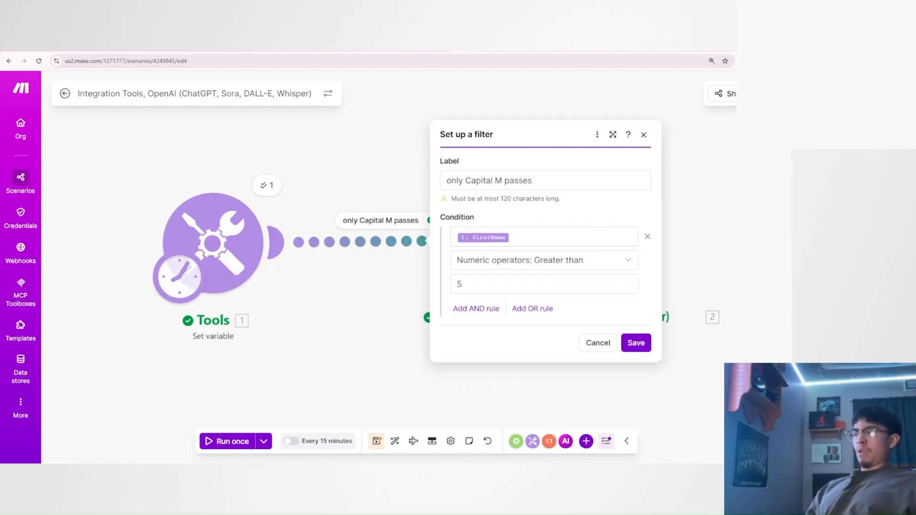
left_click_drag(477, 237, 455, 252)
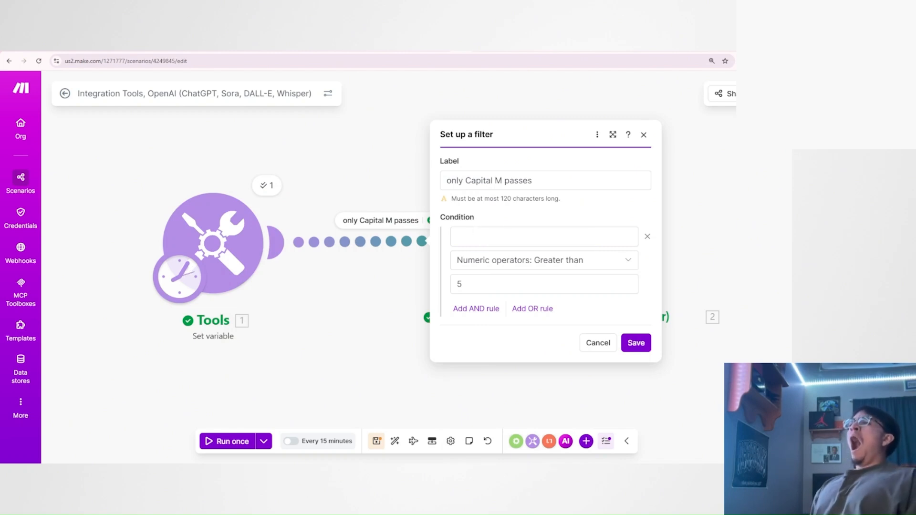
left_click(636, 343)
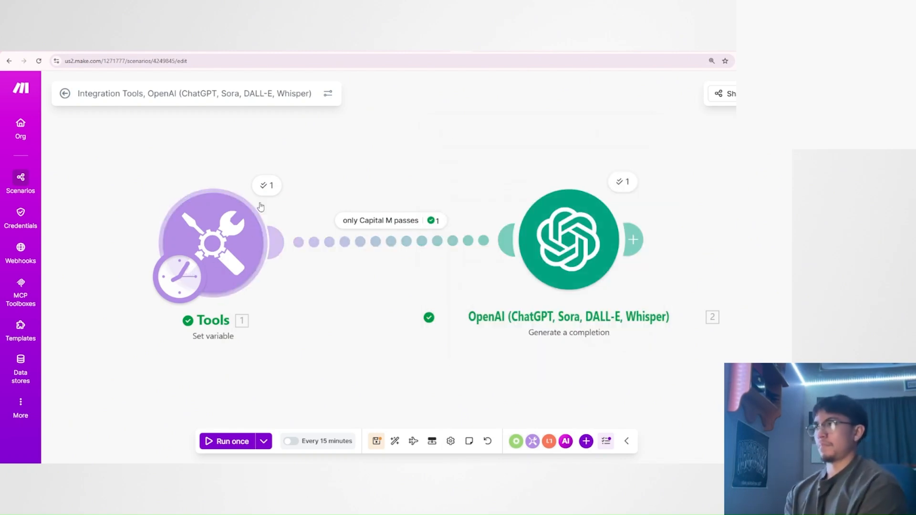
In the Tools module, rename the variable to "number", set its value to 6, and save.
left_click(239, 257)
double_click(327, 224)
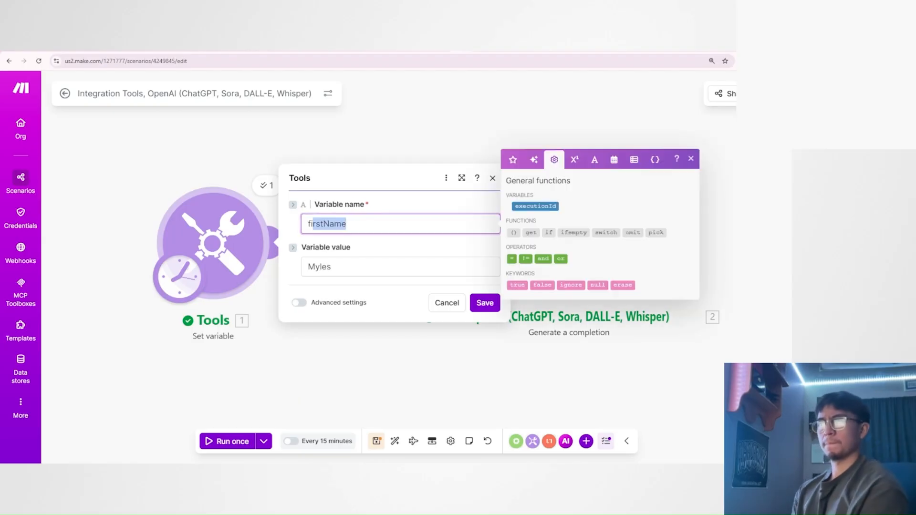
type("number")
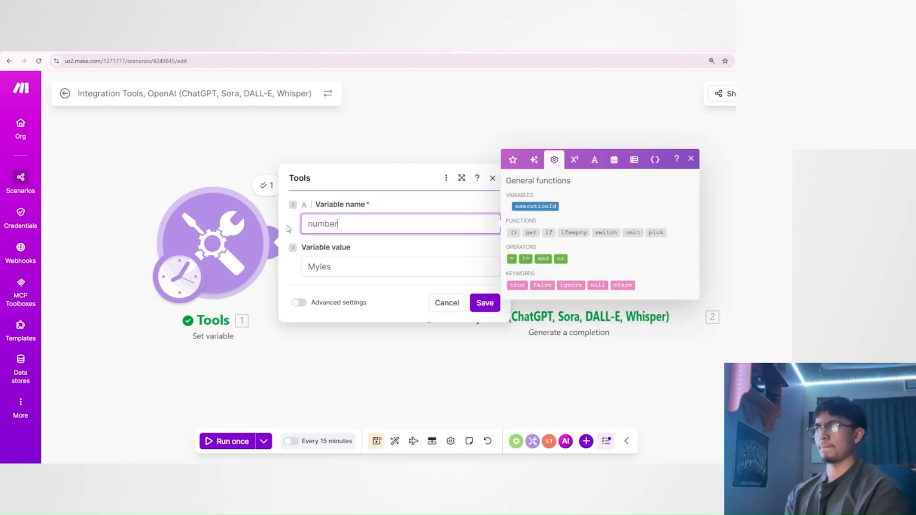
double_click(355, 275)
type("6")
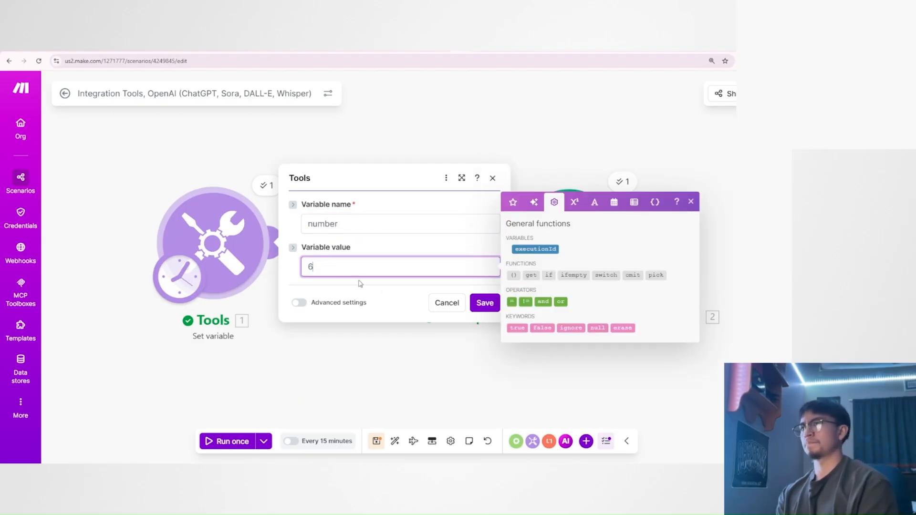
left_click(449, 305)
Map the Tools module's number variable as the value the filter compares against 5.
left_click(422, 248)
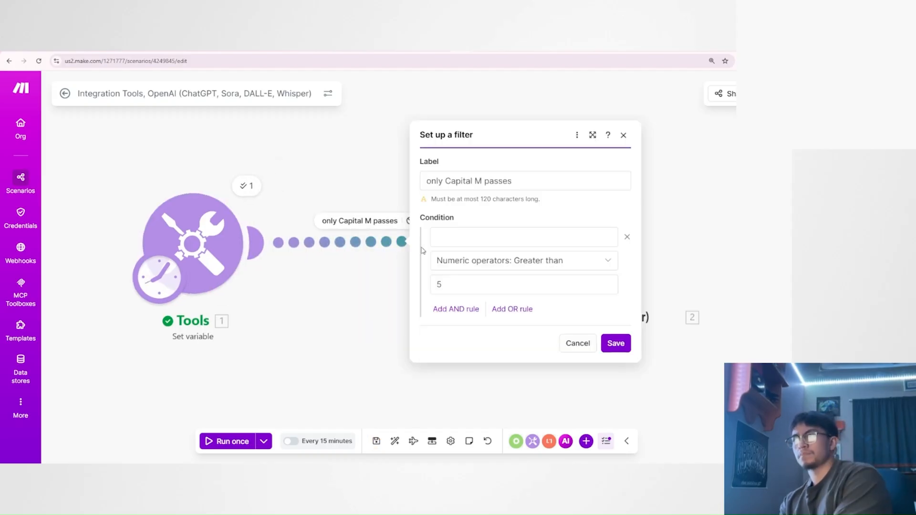
left_click(457, 237)
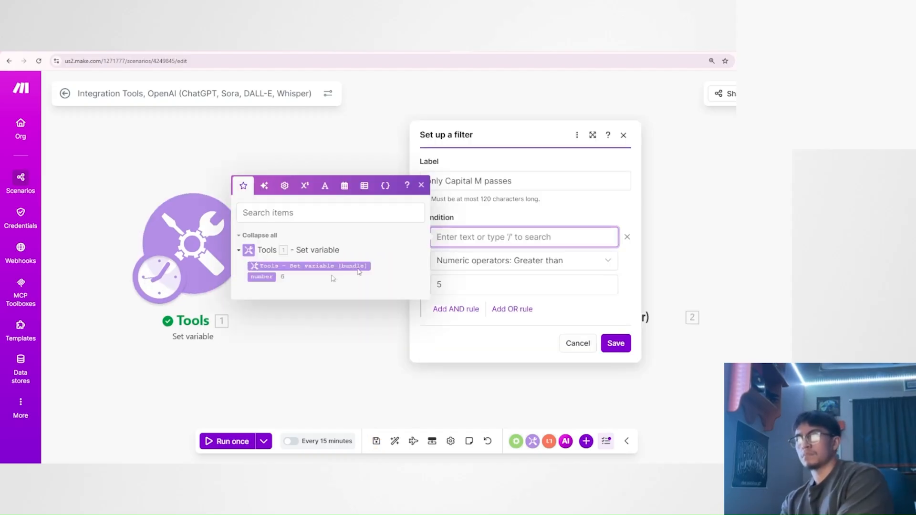
left_click_drag(262, 279, 432, 237)
left_click(272, 278)
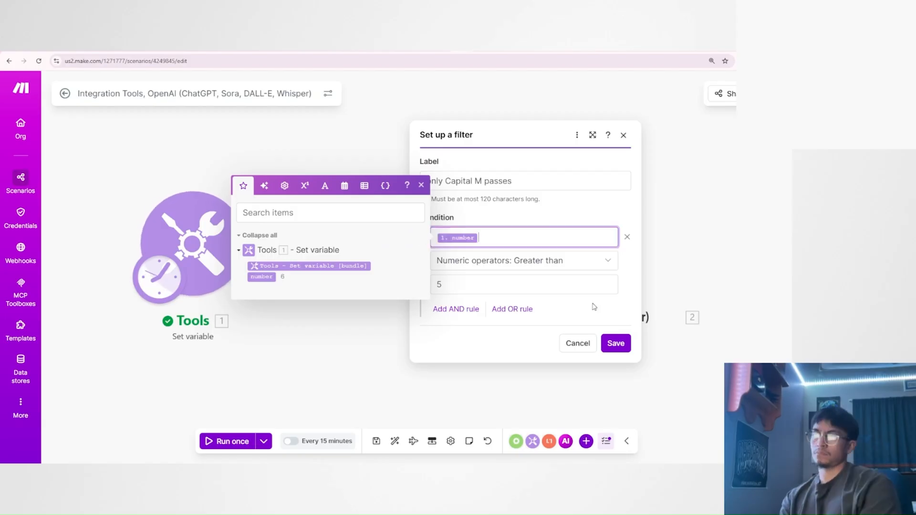
left_click(592, 308)
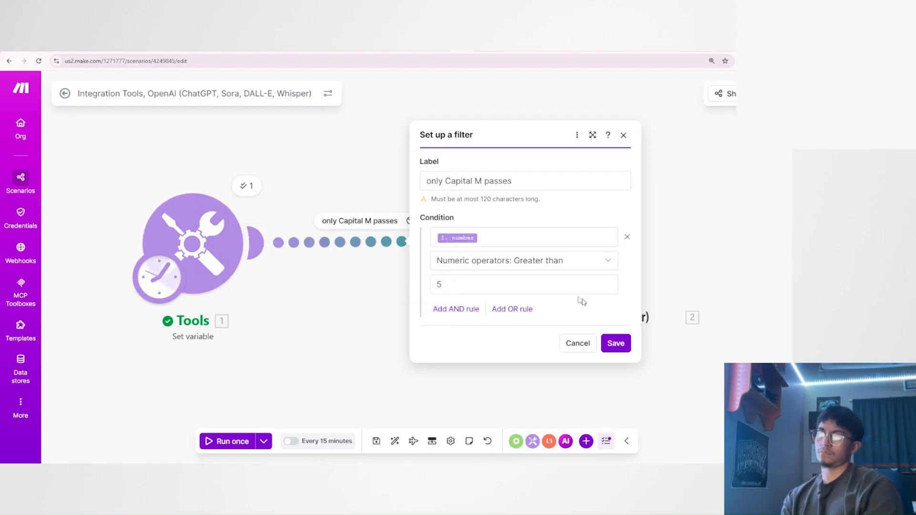
left_click(453, 283)
left_click(604, 311)
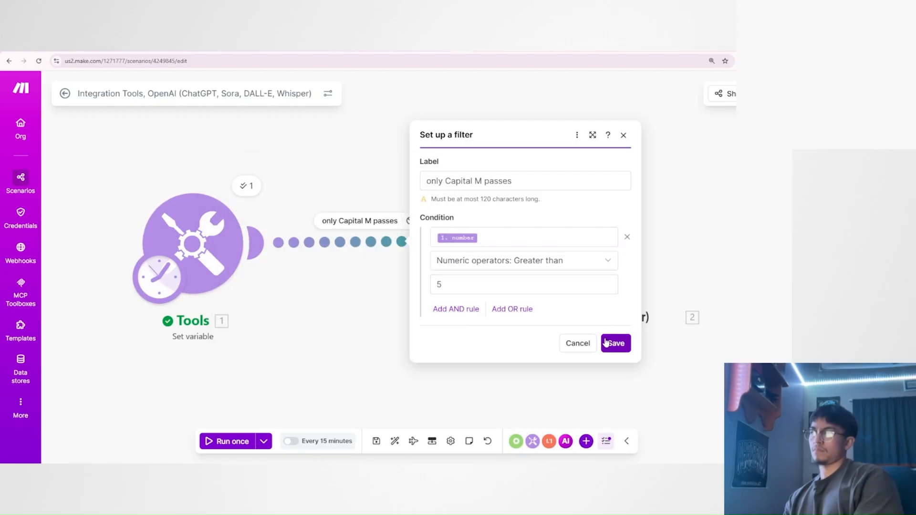
Change the filter label to "greater than 5" and save the filter.
left_click_drag(513, 181, 348, 180)
type("greater than 5")
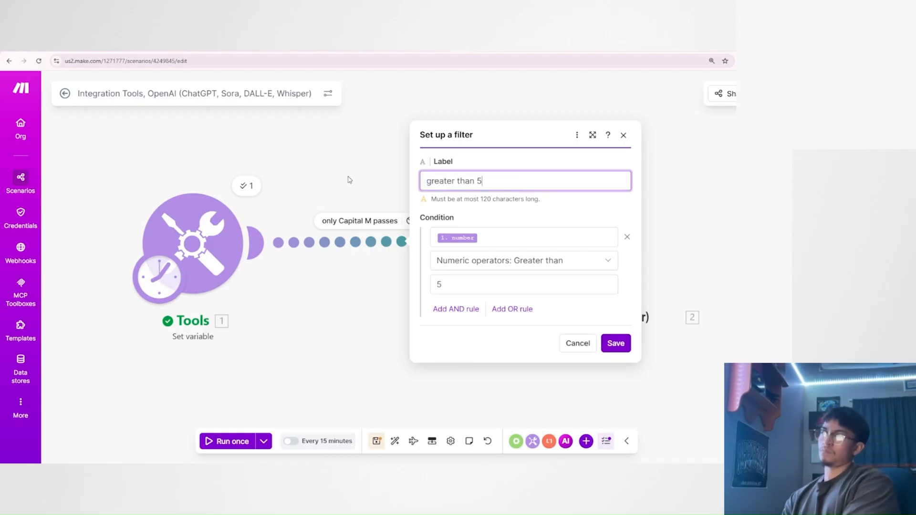
left_click(615, 344)
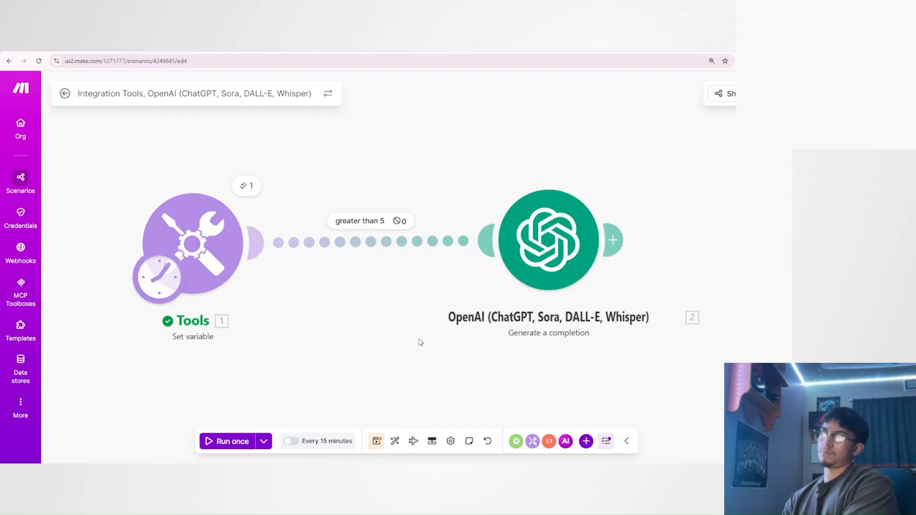
Review and save the "greater than 5" filter condition, and run the scenario once.
left_click(231, 443)
left_click(376, 253)
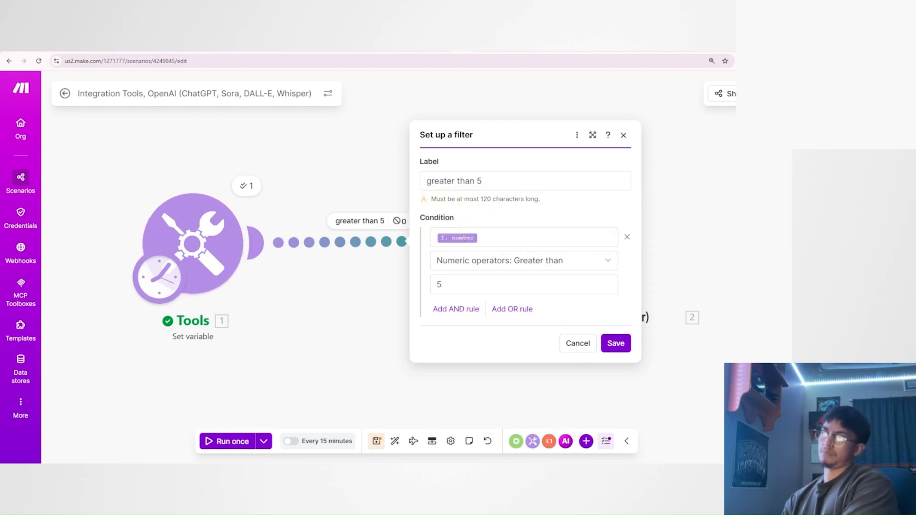
left_click(482, 237)
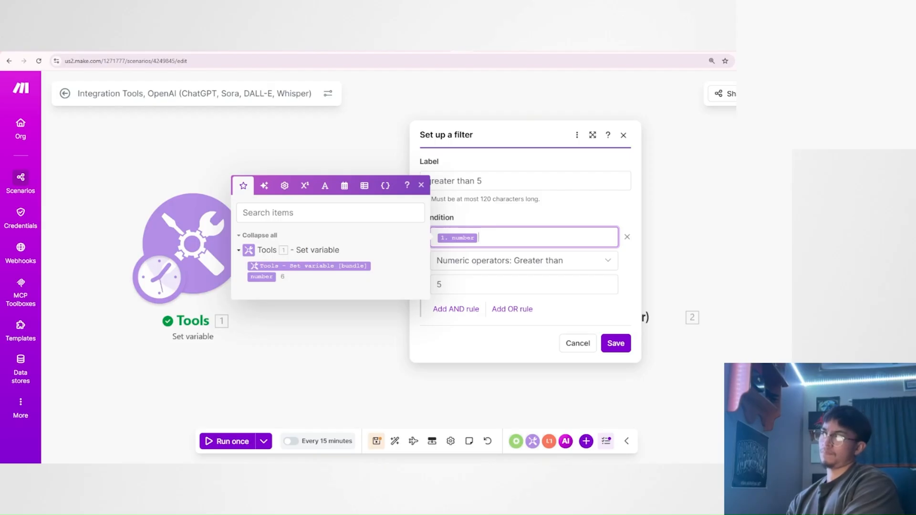
left_click(615, 344)
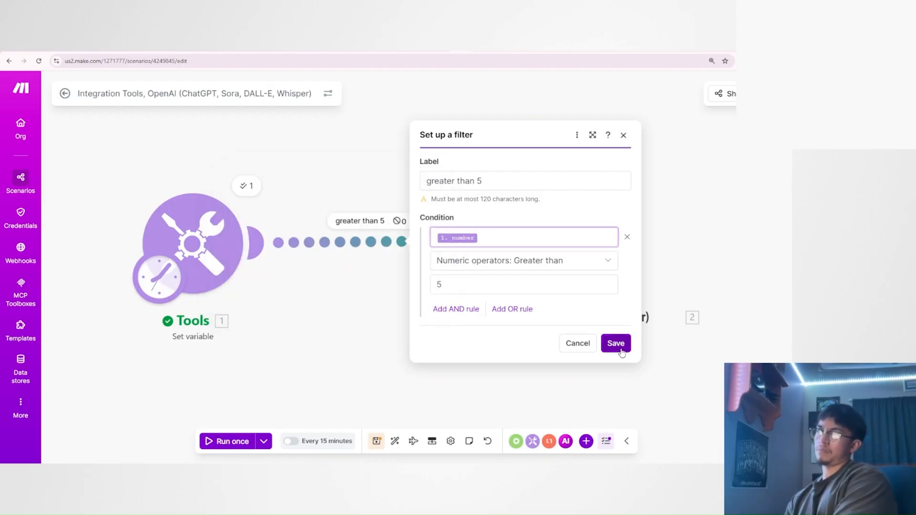
left_click(233, 440)
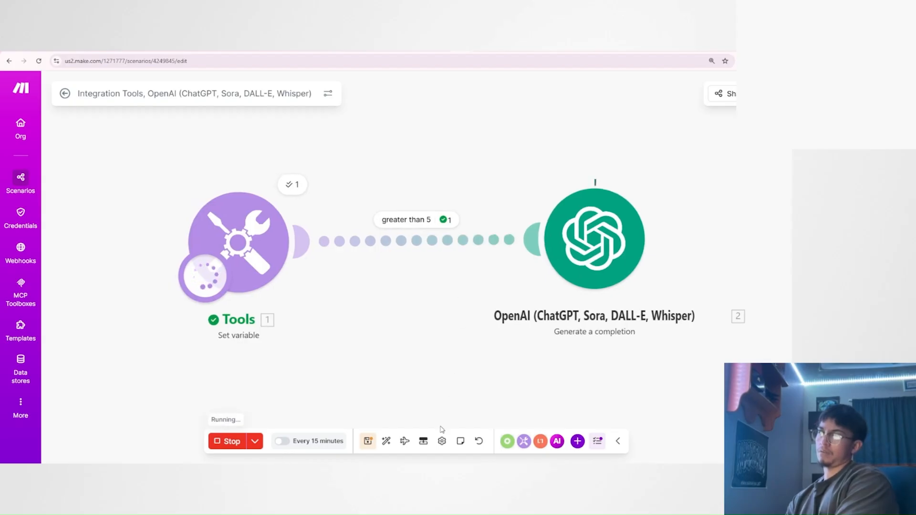
Set the filter's numeric operator to "Less than", keeping number and 5 as the compared values, and save.
left_click(480, 240)
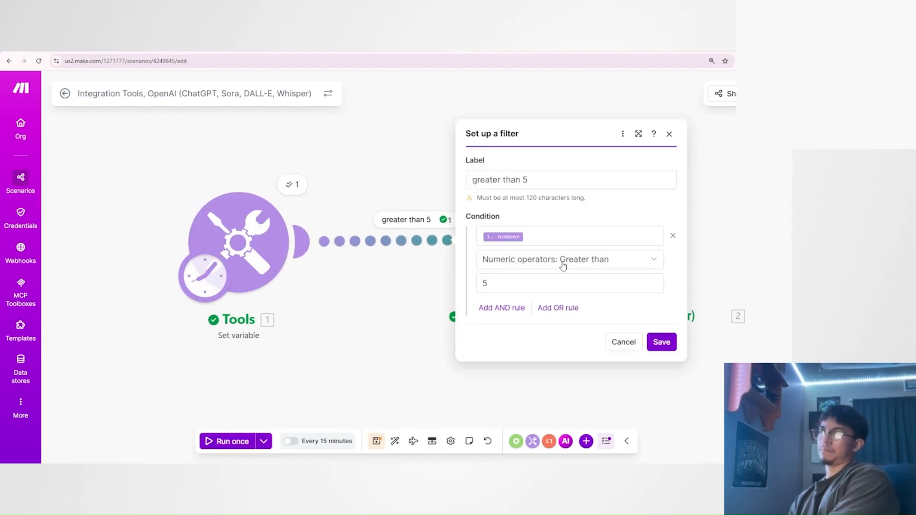
left_click(539, 265)
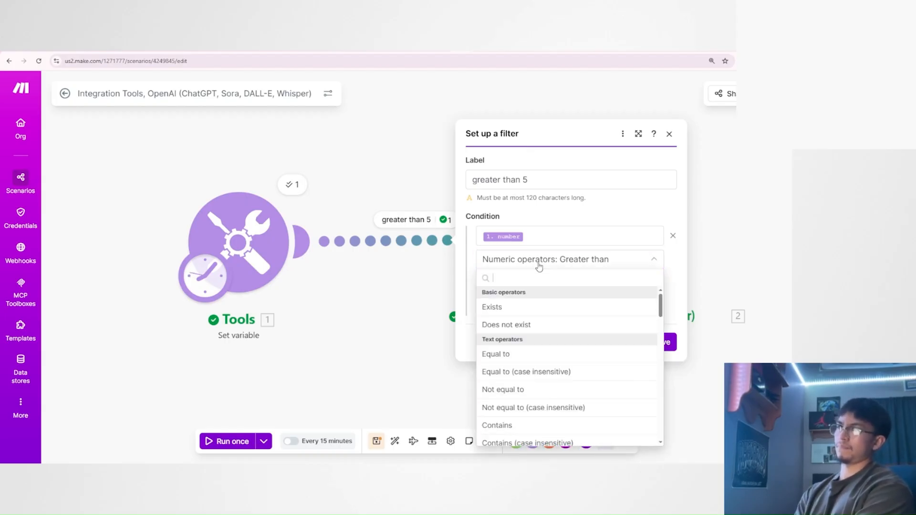
scroll(532, 364, "down", 7)
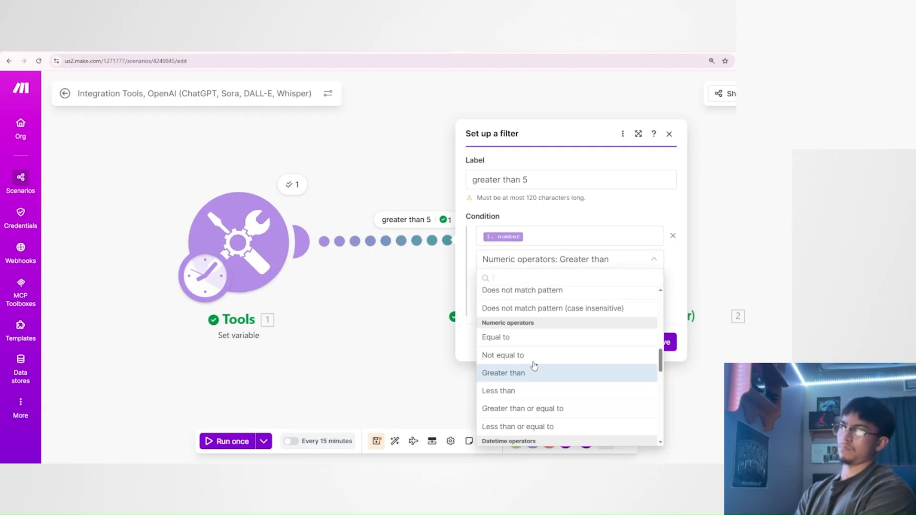
left_click(526, 396)
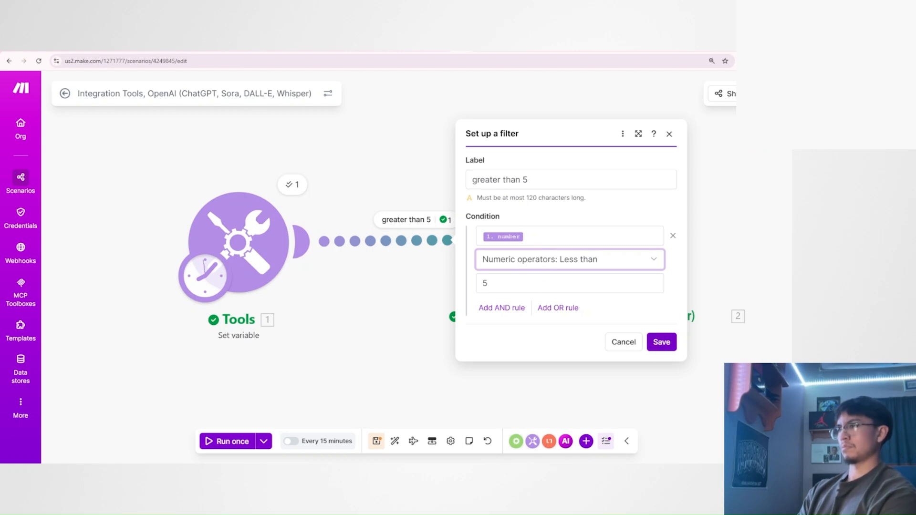
left_click(536, 237)
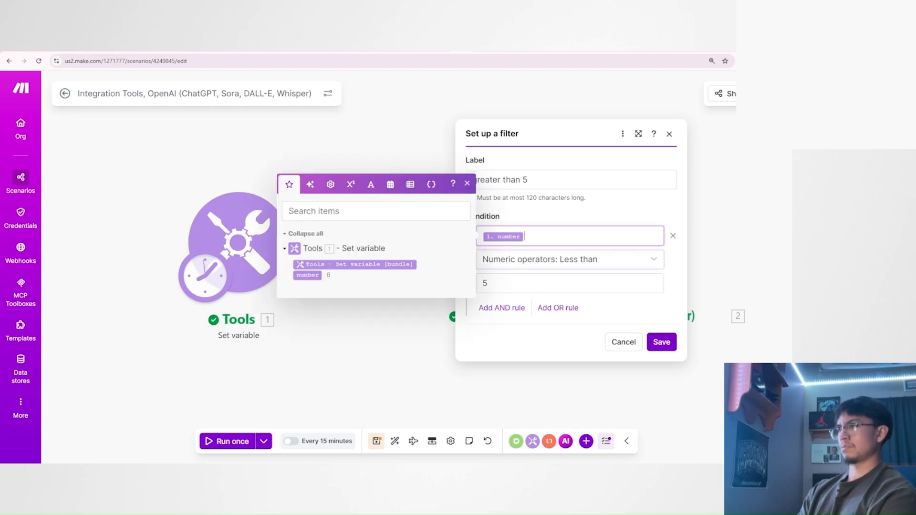
left_click(662, 342)
left_click(422, 243)
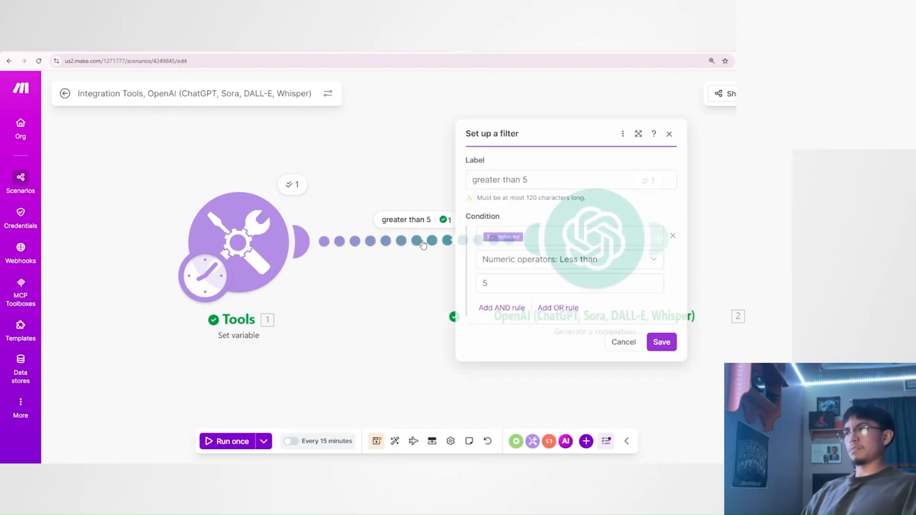
Review the filter's number, Less than and 5 condition, and save the filter again.
left_click(501, 237)
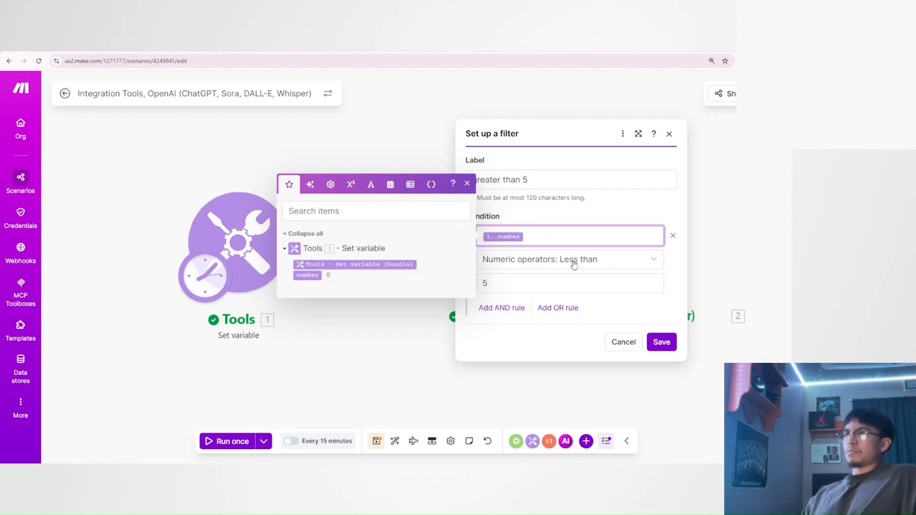
left_click(587, 284)
left_click(544, 237)
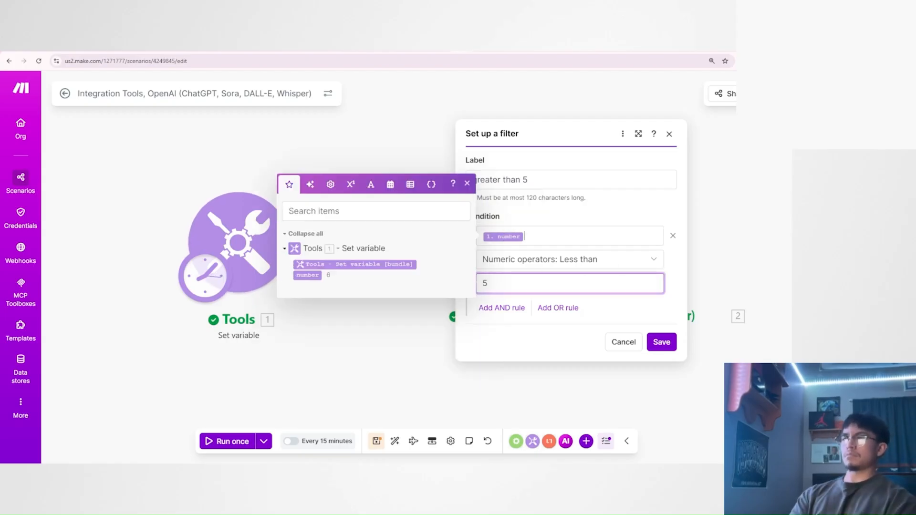
left_click(538, 284)
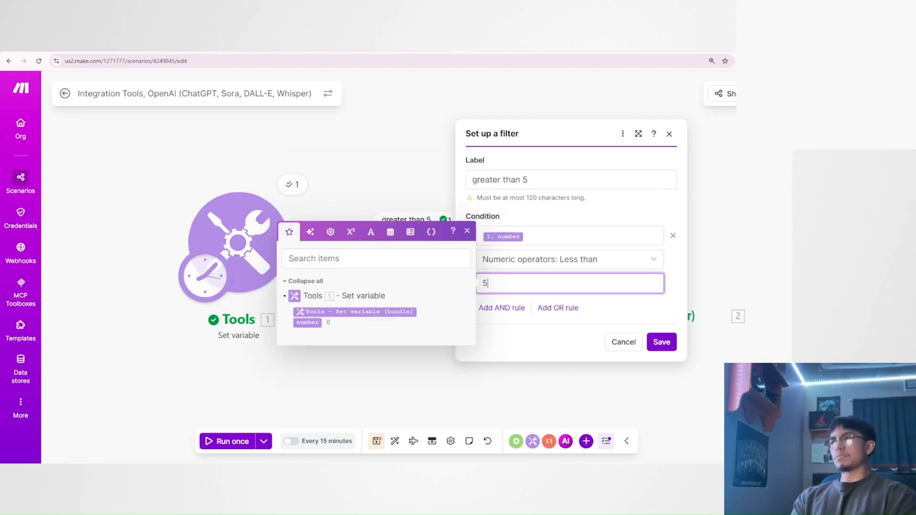
left_click(660, 342)
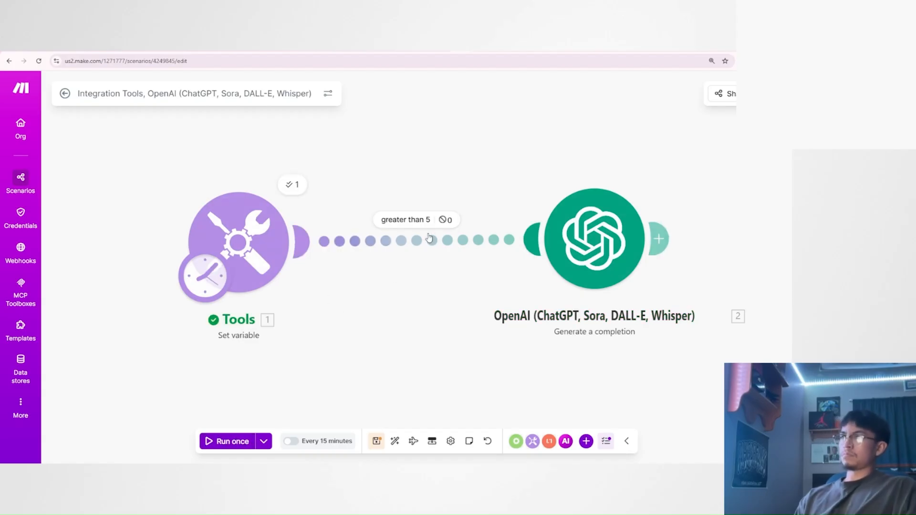
Inspect how the filter evaluated Bundle 1's number against 5 in the filter inspector, and close it.
left_click(445, 219)
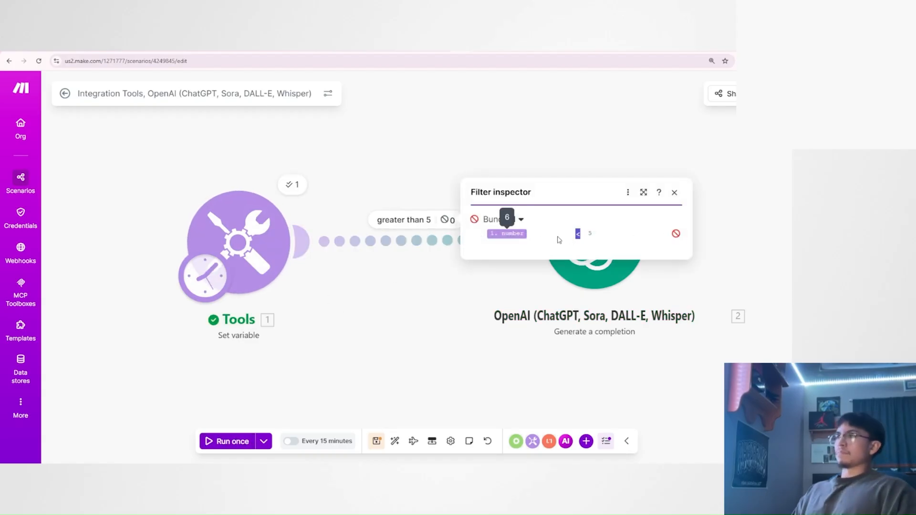
double_click(582, 239)
left_click(579, 236)
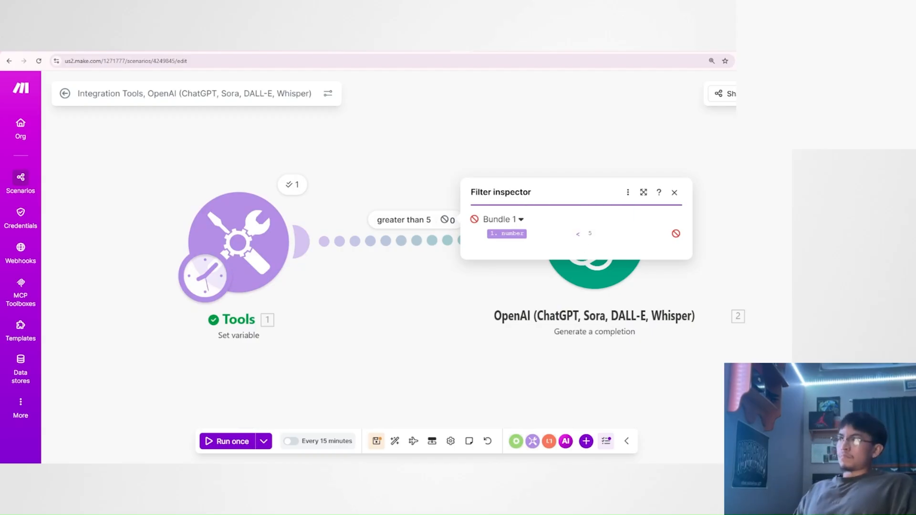
left_click(673, 195)
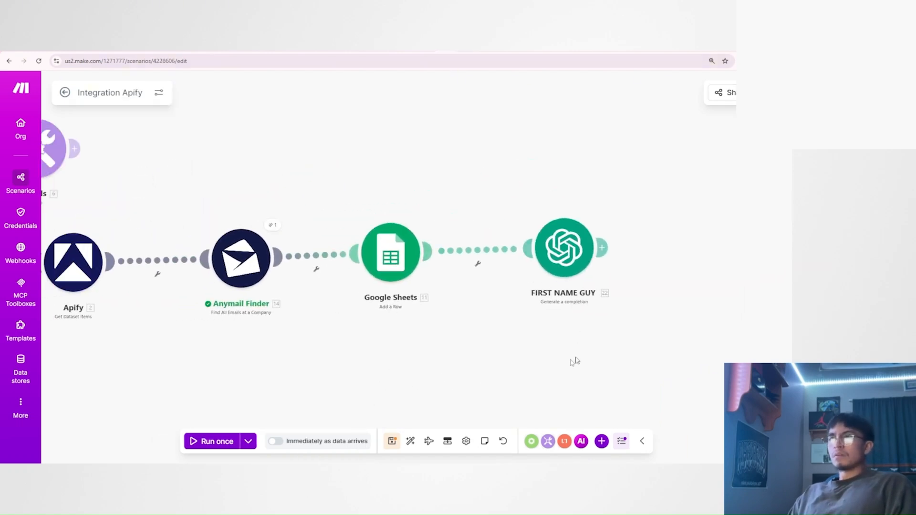
In Integration Apify, open a filter between Google Sheets and FIRST NAME GUY and label it "only if first email exists".
scroll(477, 350, "up", 2)
left_click_drag(574, 361, 449, 371)
scroll(471, 363, "up", 1)
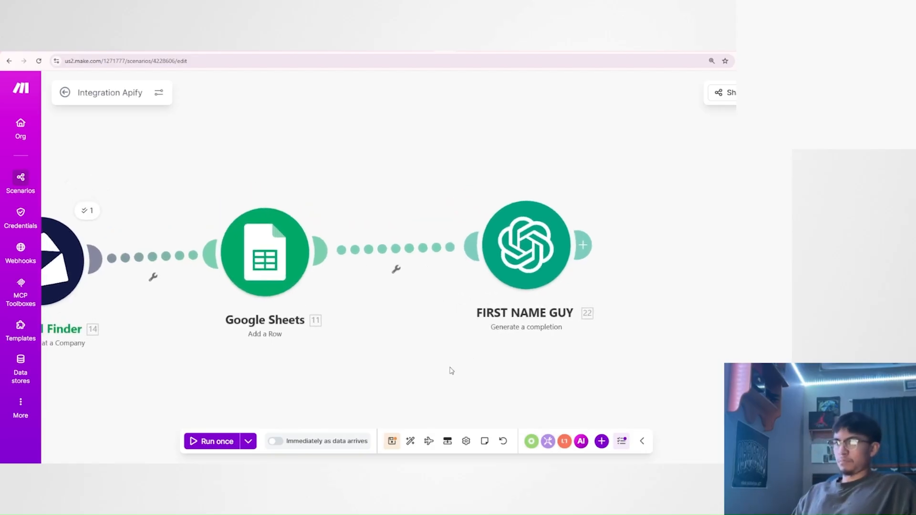
left_click(410, 249)
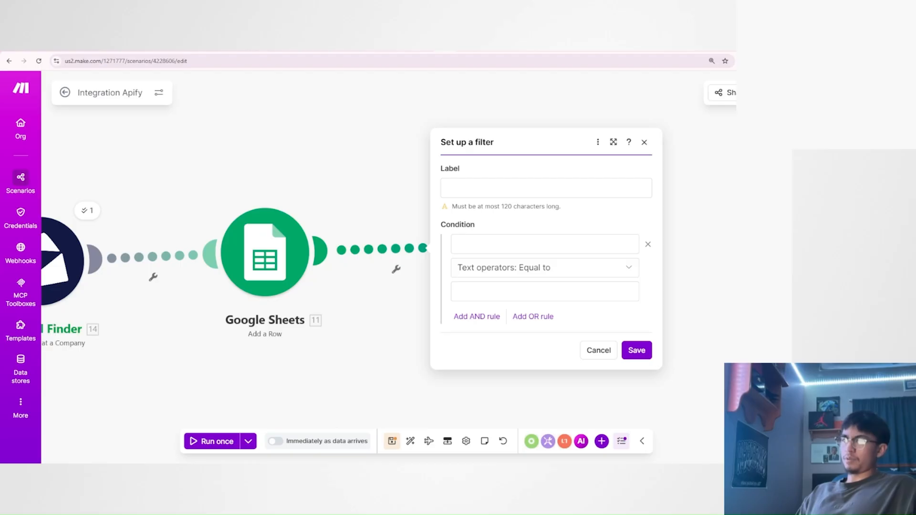
left_click(544, 244)
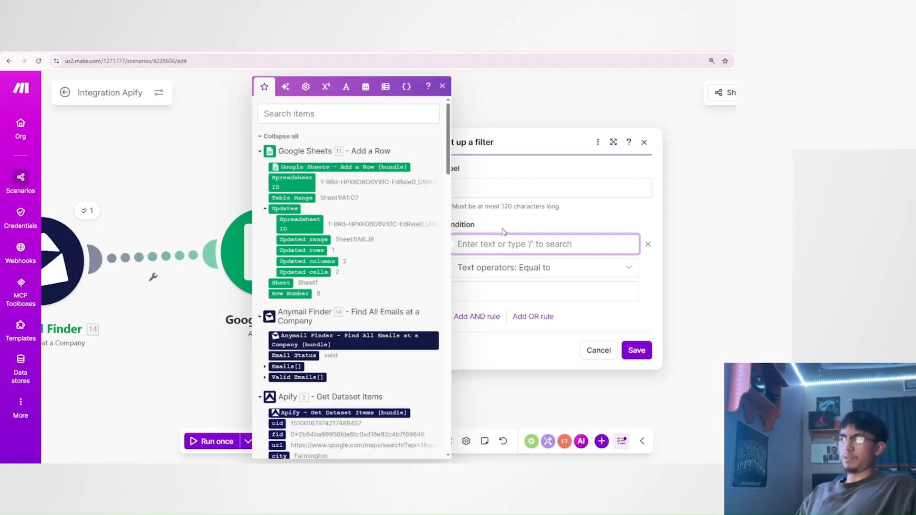
left_click(530, 188)
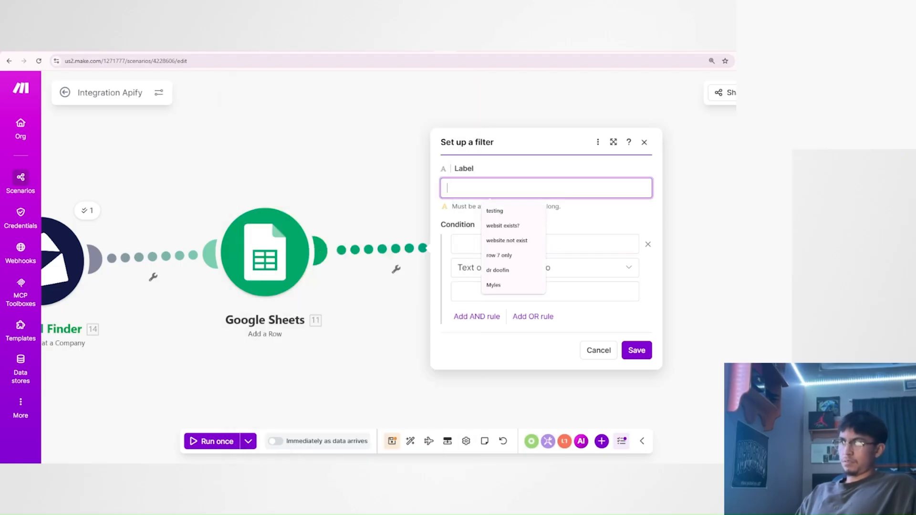
type("only if firs")
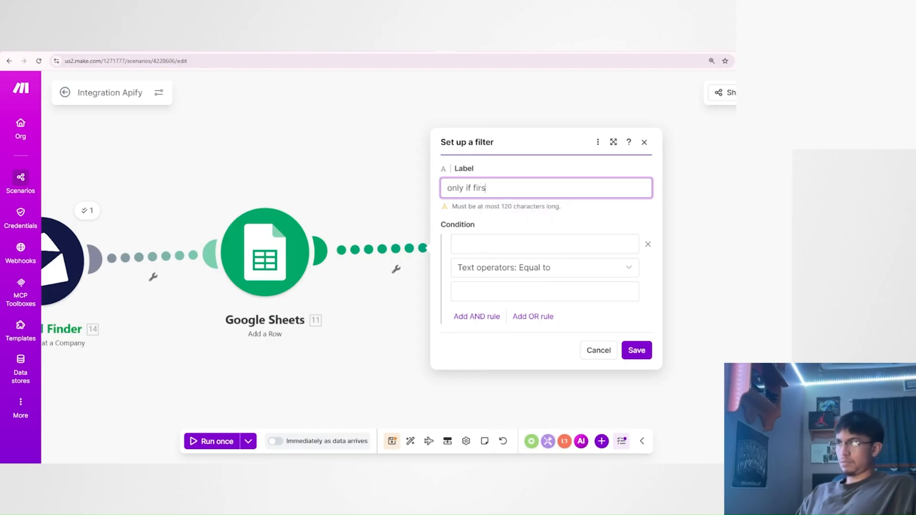
type("t email exists")
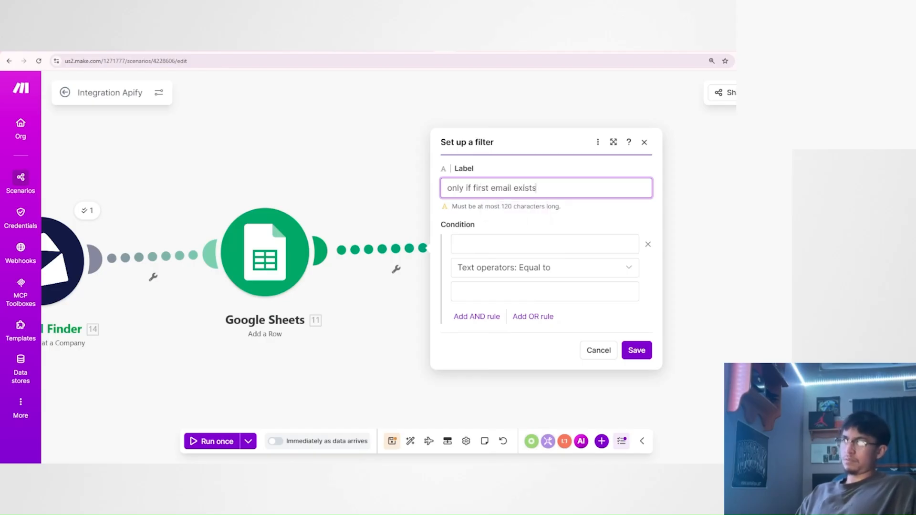
Build the filter's condition value with the get function, using Anymail Finder's Valid Emails[] array and index 1.
left_click(497, 244)
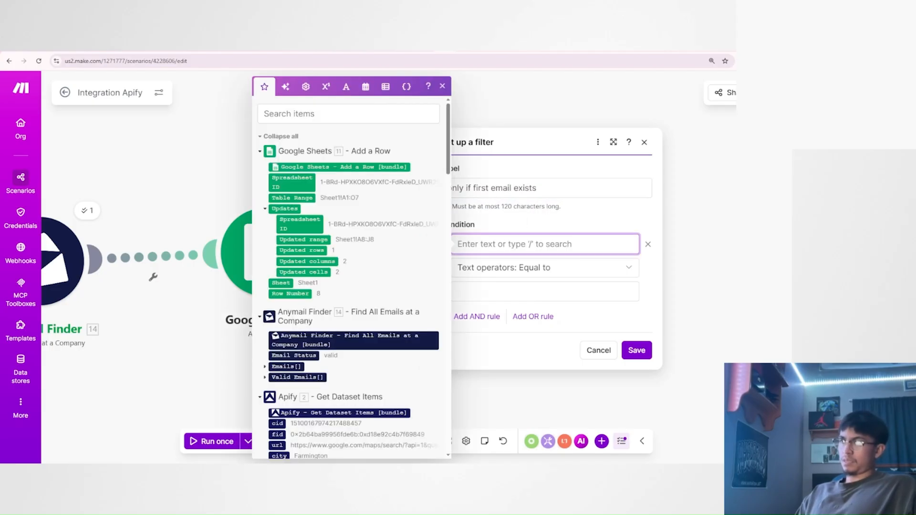
scroll(323, 330, "down", 2)
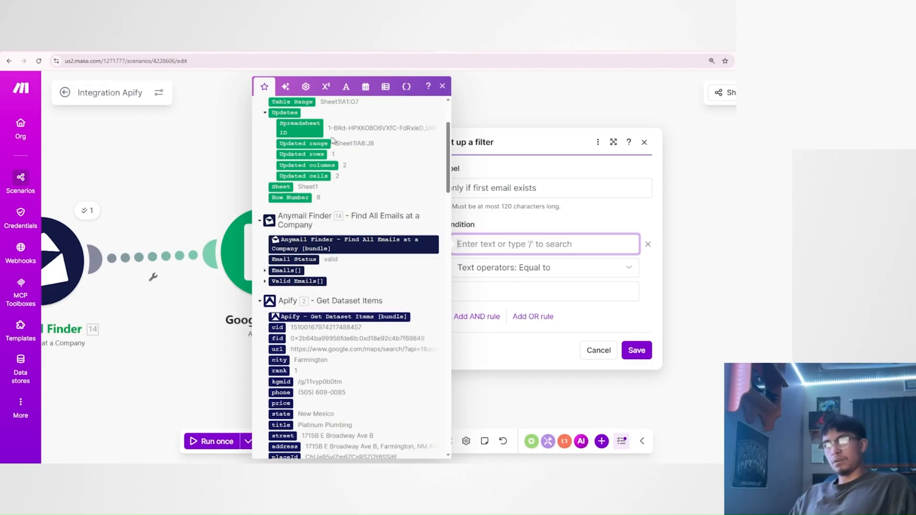
left_click(305, 86)
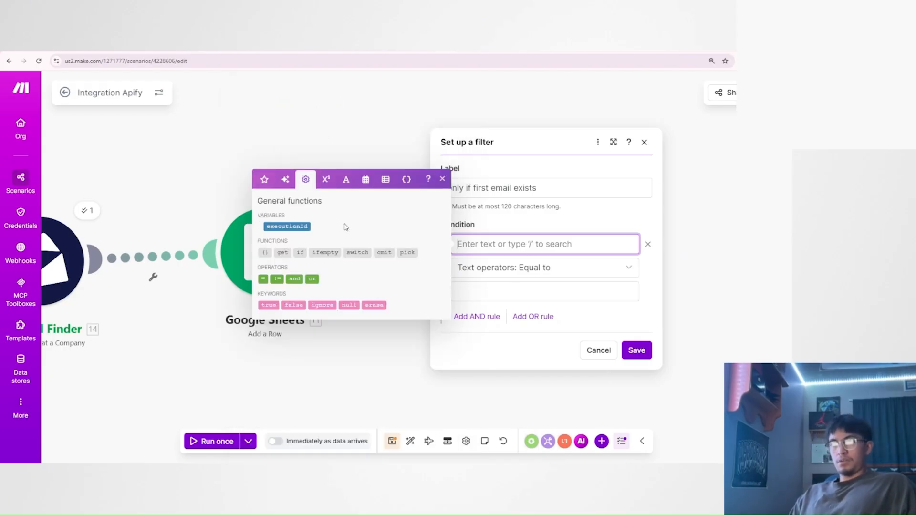
left_click_drag(282, 252, 472, 244)
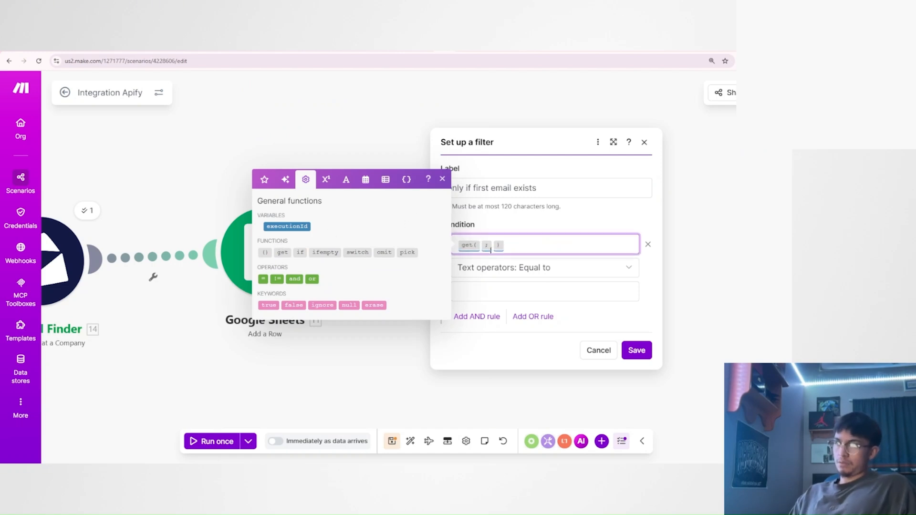
left_click(265, 180)
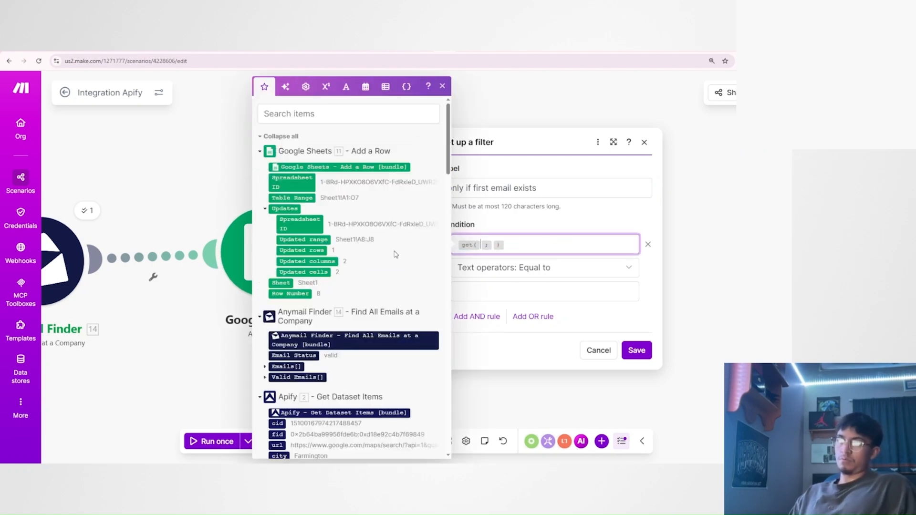
scroll(396, 246, "down", 2)
left_click_drag(300, 281, 472, 245)
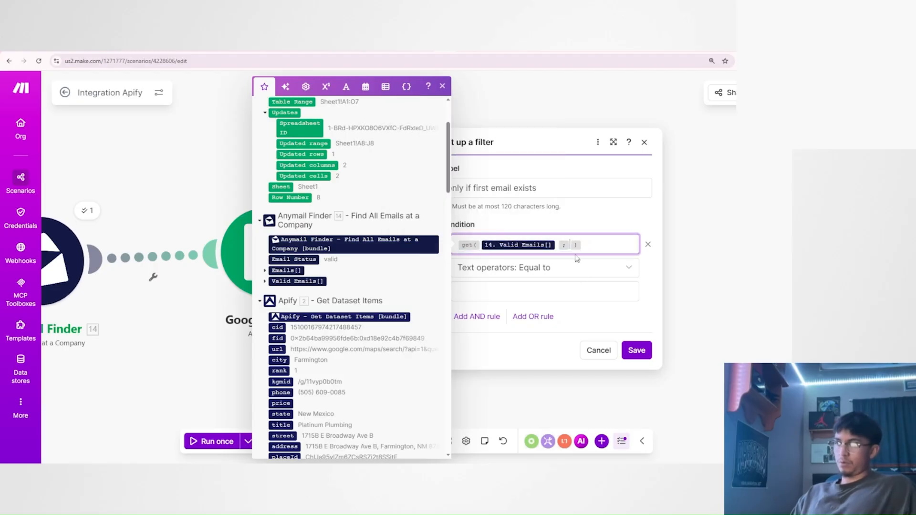
type("1")
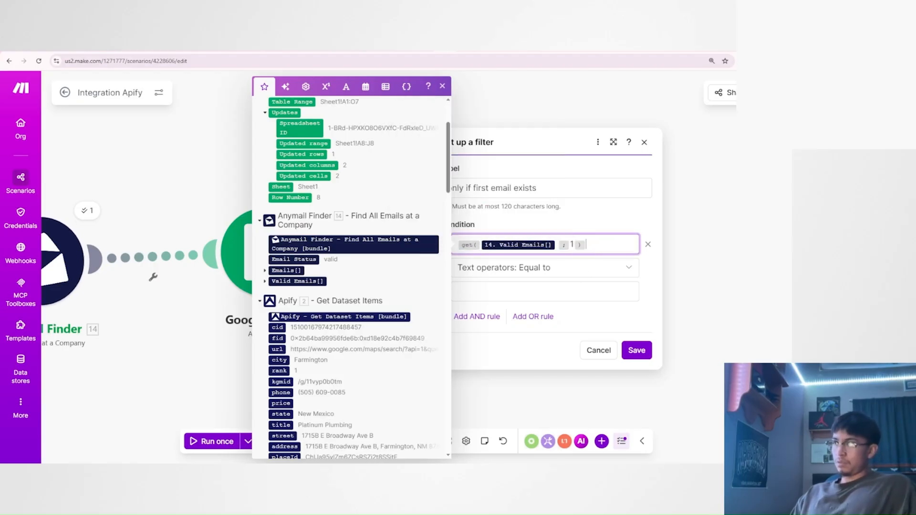
left_click_drag(593, 244, 454, 245)
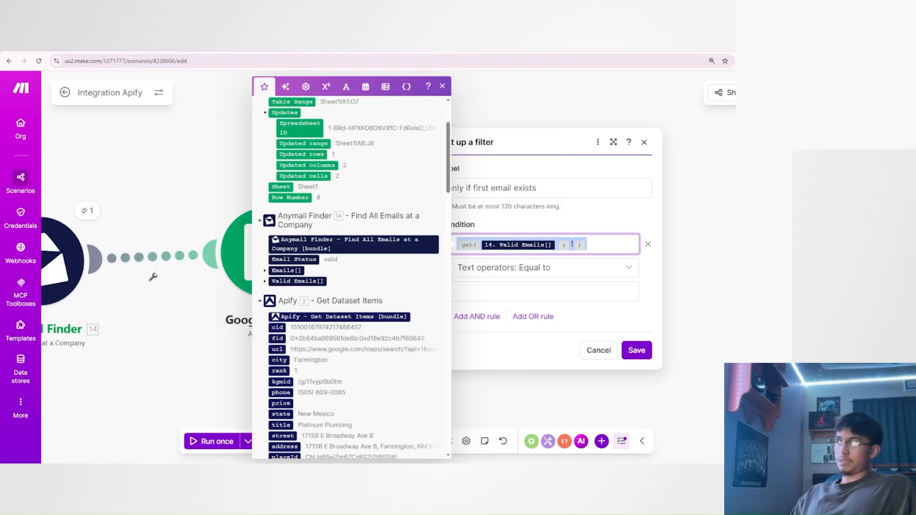
left_click(595, 246)
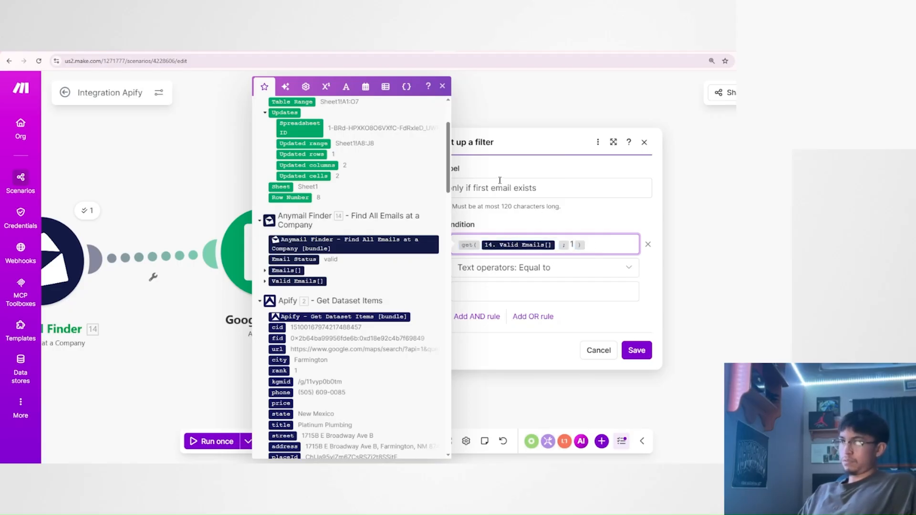
Set the first-email filter condition's operator to the basic operator Exists.
left_click_drag(519, 187, 567, 192)
left_click(567, 192)
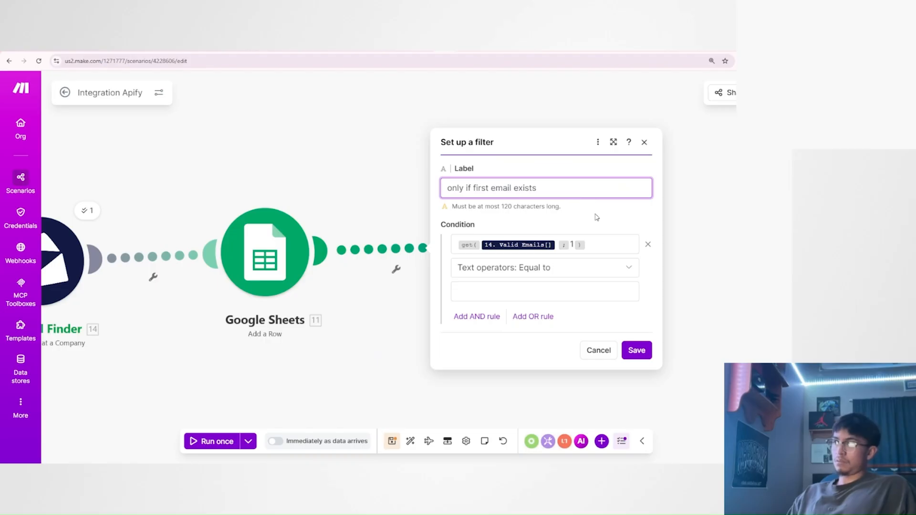
left_click(551, 268)
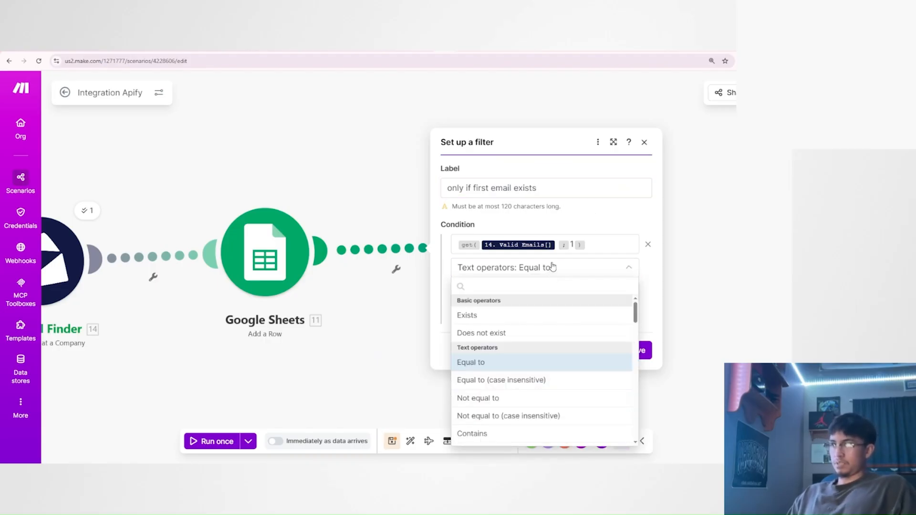
left_click(496, 317)
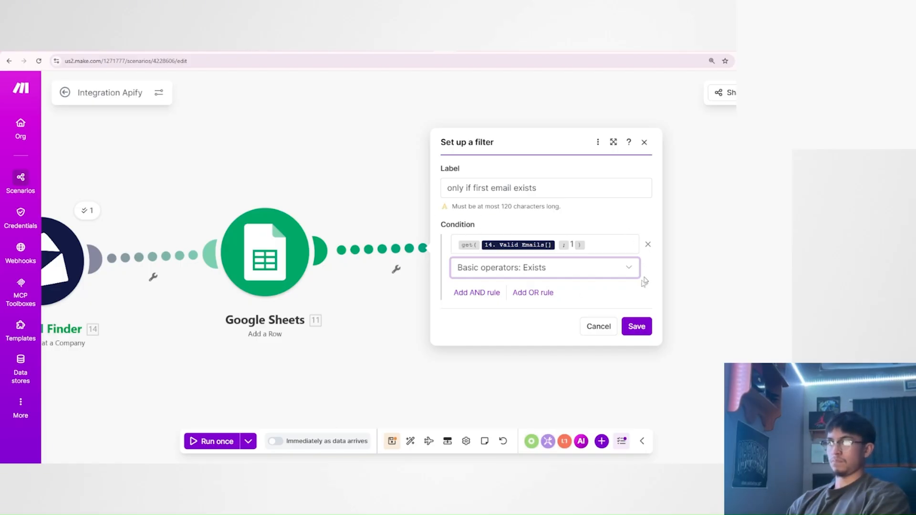
left_click(480, 293)
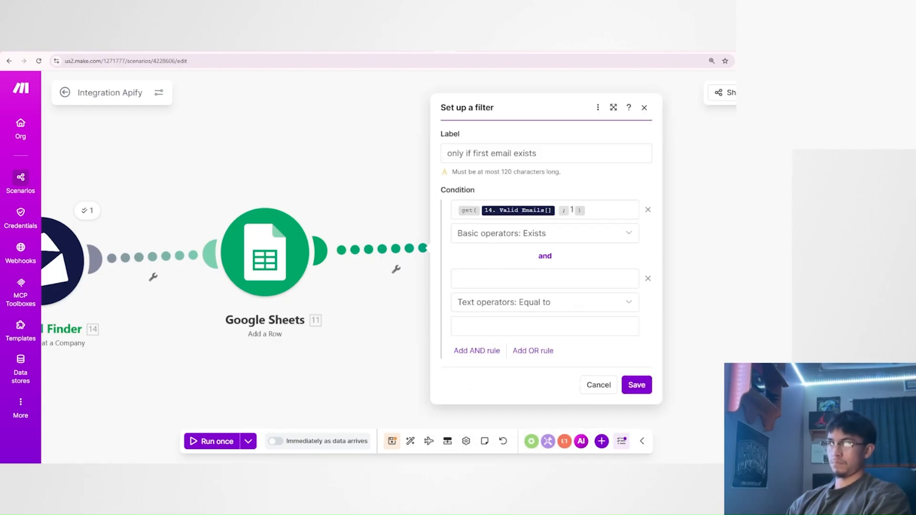
left_click(591, 323)
left_click(645, 351)
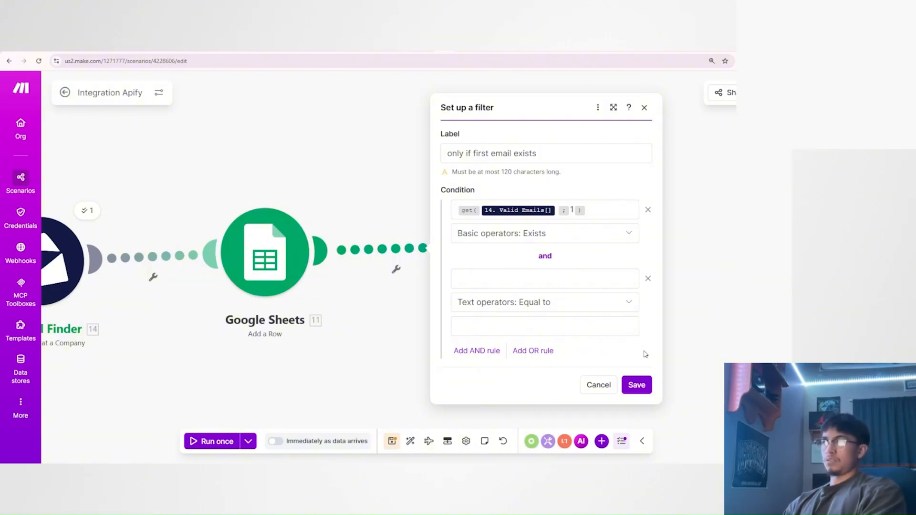
left_click(648, 279)
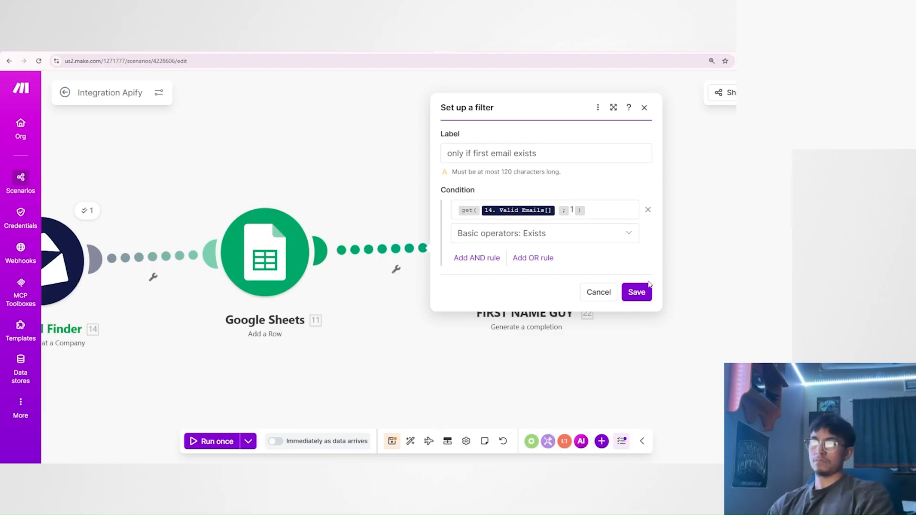
Save the "only if first email exists" filter, and reopen it to recheck its condition.
left_click(593, 210)
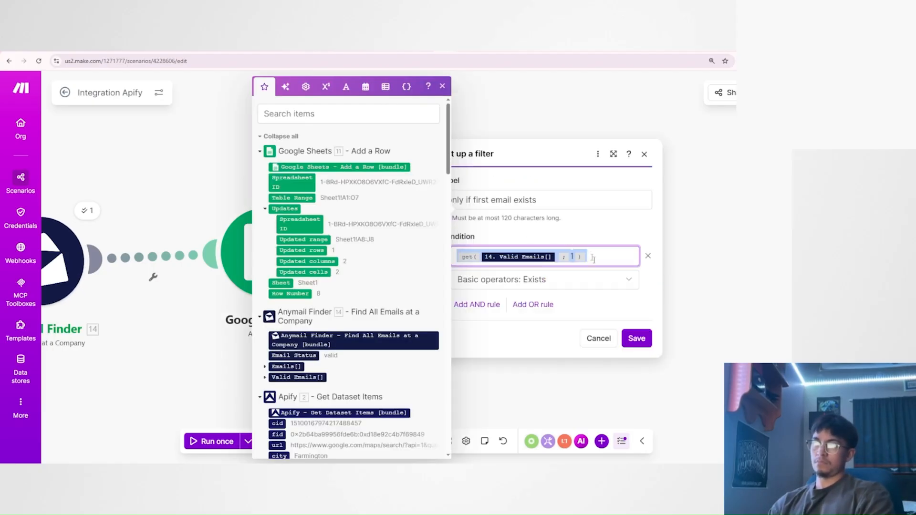
left_click(656, 273)
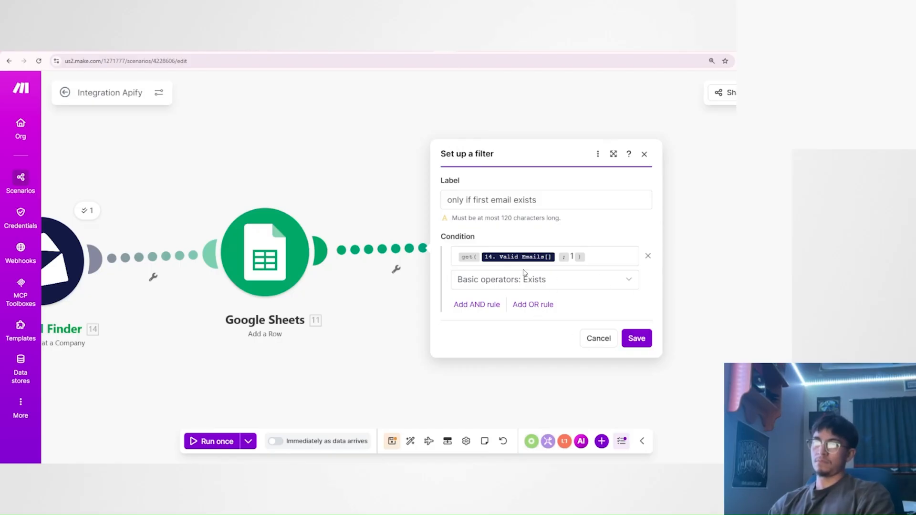
left_click(638, 339)
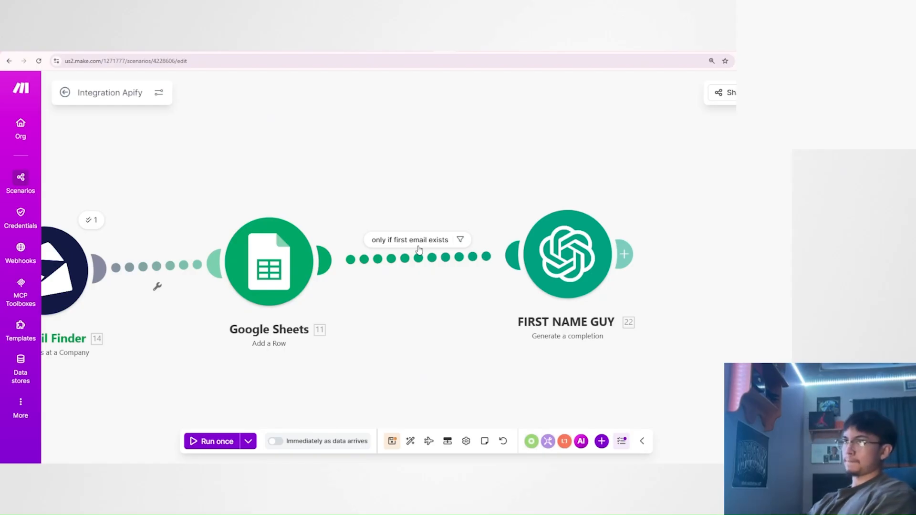
left_click(459, 240)
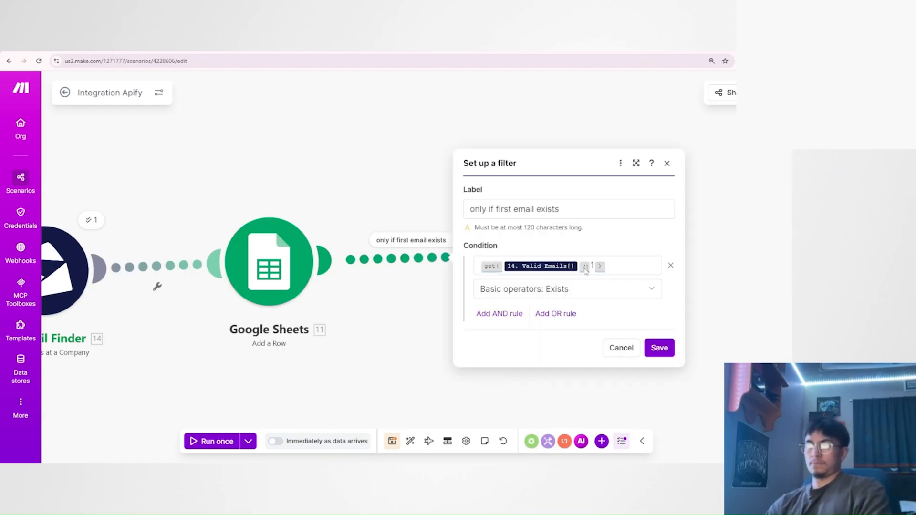
left_click(612, 390)
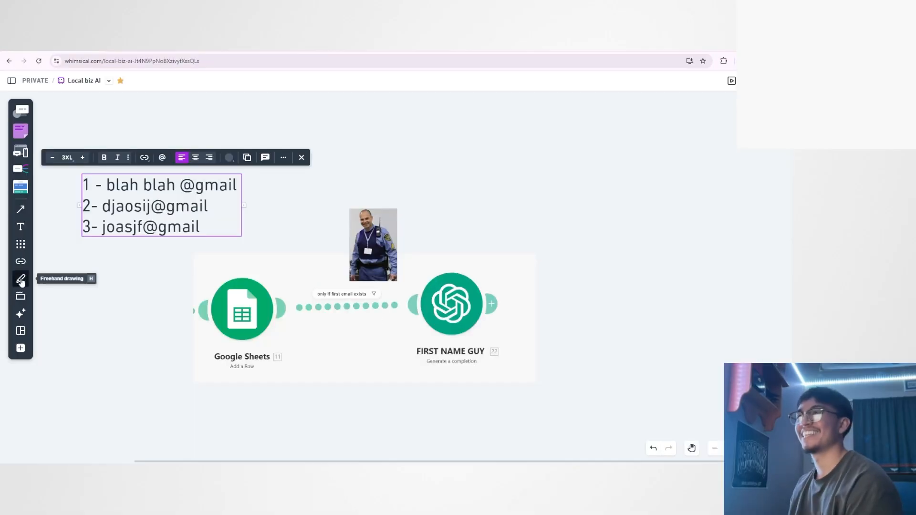
On the Whimsical Local biz AI board, draw a red bracket above the three sample emails and handwrite "array" and "list" over it.
left_click(20, 280)
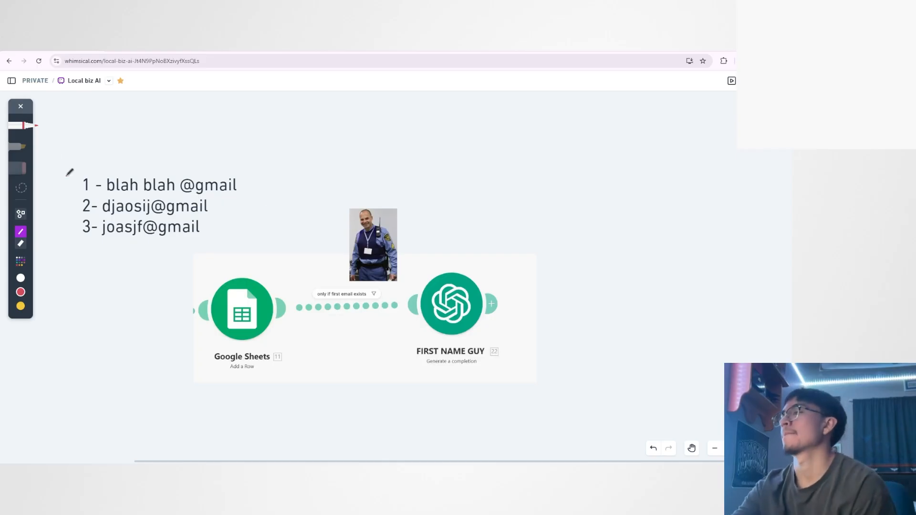
mouse_move(66, 175)
left_mouse_down()
mouse_move(132, 160)
mouse_move(241, 163)
mouse_move(262, 173)
left_mouse_up()
mouse_move(106, 142)
left_mouse_down()
mouse_move(115, 150)
mouse_move(129, 133)
mouse_move(180, 140)
left_mouse_up()
left_click_drag(113, 110, 150, 119)
left_click_drag(145, 114, 153, 113)
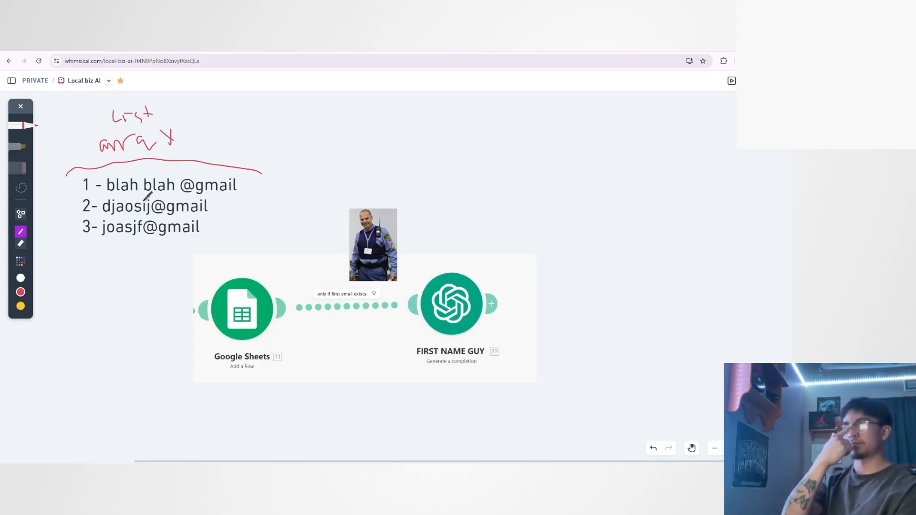
Underline the list numbers 1, 2 and 3, handwrite "1st or 2nd exist" above the guard photo, and draw an arrow beside him.
mouse_move(74, 189)
left_mouse_down()
mouse_move(89, 189)
mouse_move(104, 234)
left_mouse_up()
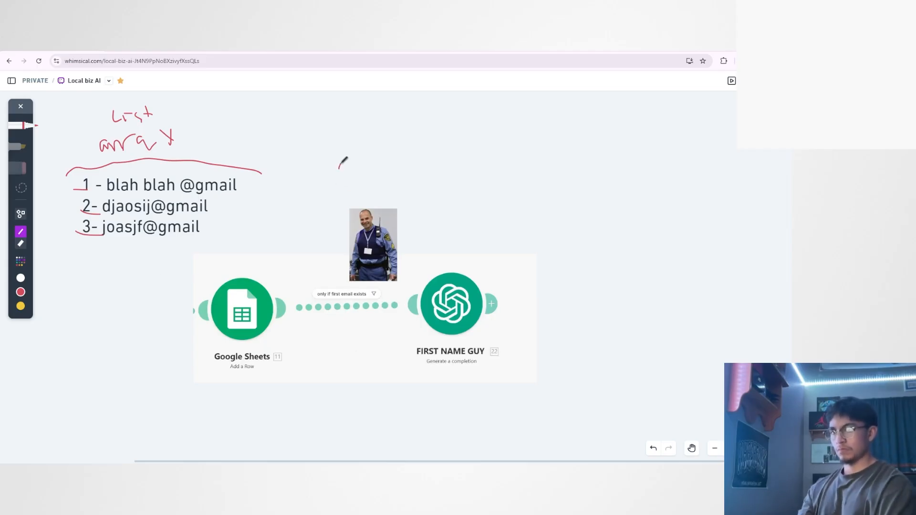
mouse_move(344, 161)
left_mouse_down()
mouse_move(352, 178)
mouse_move(372, 164)
mouse_move(366, 201)
mouse_move(377, 187)
mouse_move(377, 208)
mouse_move(424, 178)
mouse_move(451, 174)
left_mouse_up()
mouse_move(403, 233)
left_mouse_down()
mouse_move(435, 230)
mouse_move(425, 248)
left_mouse_up()
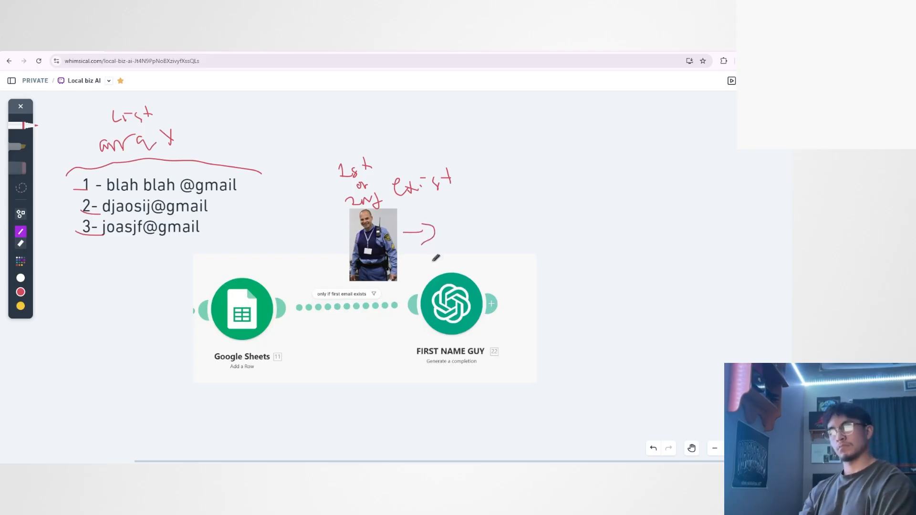
Draw a red line from FIRST NAME GUY to a new circle and handwrite "3rd email" above the circle.
left_click_drag(497, 306, 621, 303)
mouse_move(632, 267)
left_mouse_down()
mouse_move(652, 355)
mouse_move(626, 267)
left_mouse_up()
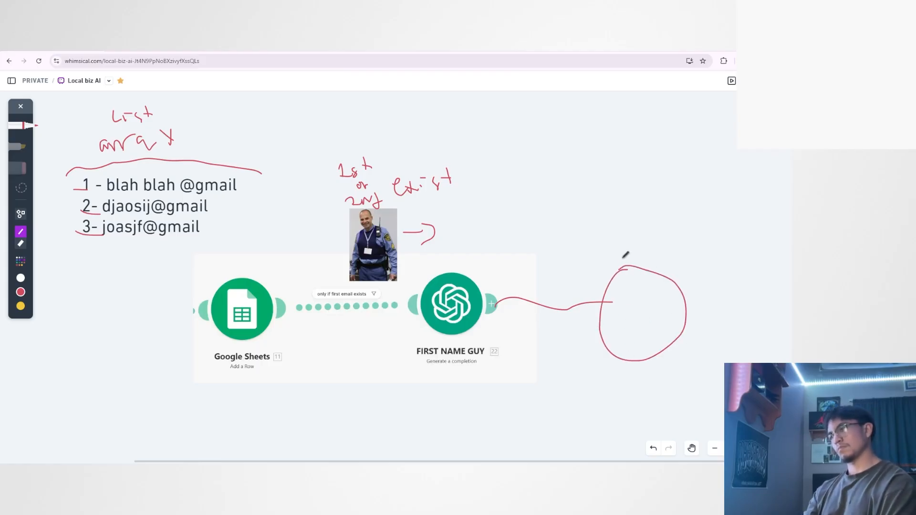
mouse_move(589, 220)
left_mouse_down()
mouse_move(608, 229)
mouse_move(627, 207)
mouse_move(645, 227)
mouse_move(697, 227)
mouse_move(711, 244)
left_mouse_up()
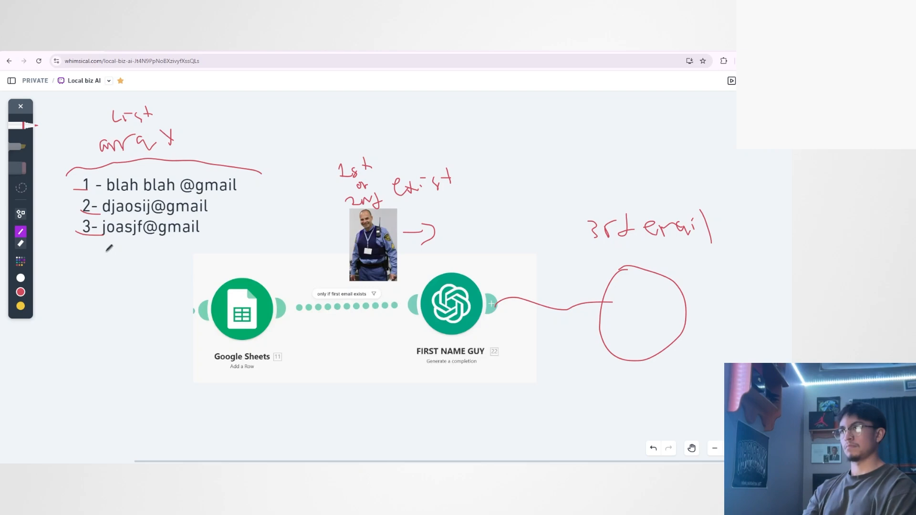
Underline the first sample email in red, tick "1st" above the guard, and circle the word "or".
left_click_drag(91, 194, 242, 193)
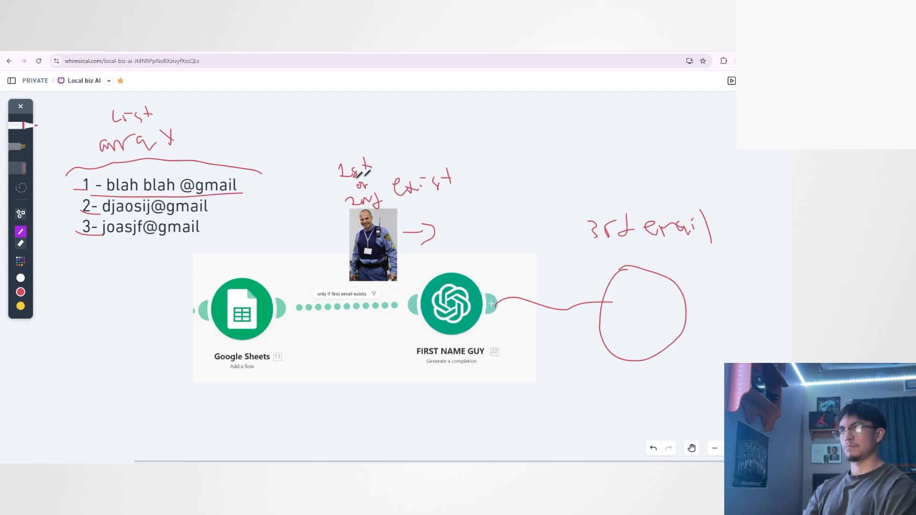
mouse_move(376, 158)
left_mouse_down()
mouse_move(381, 167)
mouse_move(389, 146)
left_mouse_up()
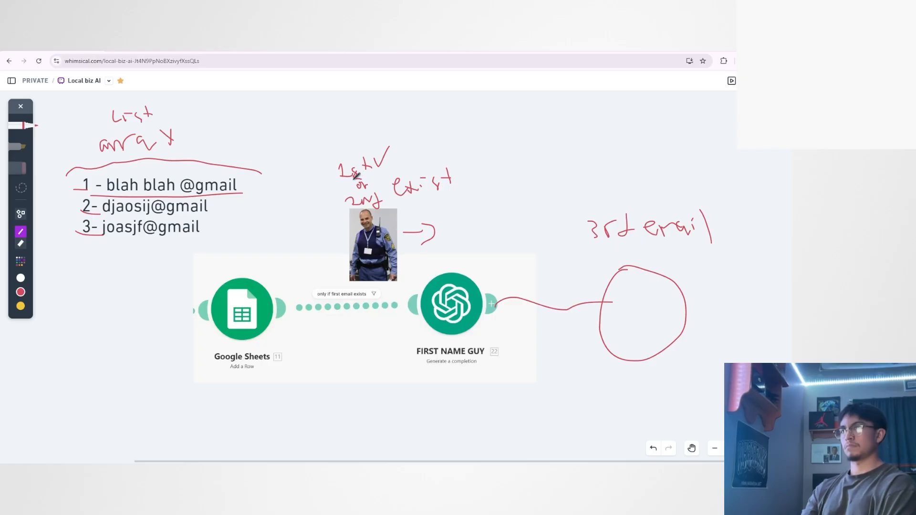
mouse_move(356, 178)
left_mouse_down()
mouse_move(373, 191)
mouse_move(361, 175)
left_mouse_up()
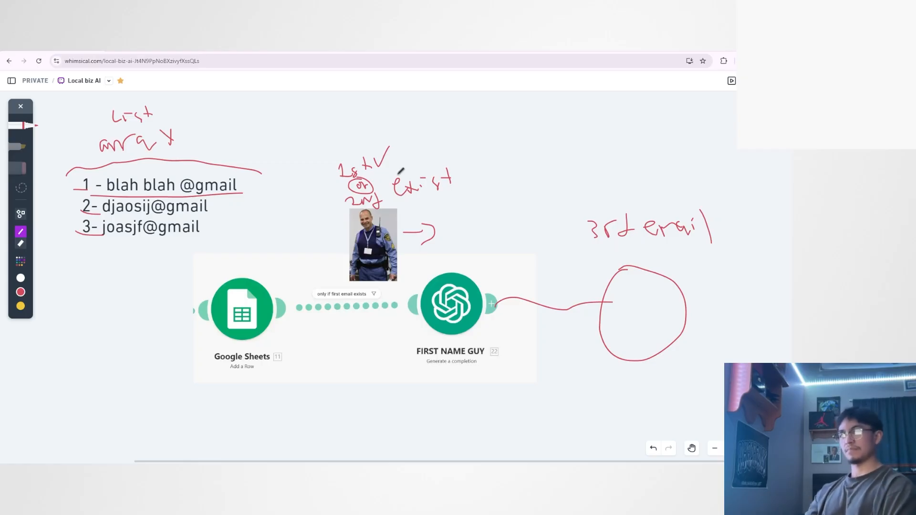
Draw a red check mark beside the third sample email in the list.
left_click(692, 449)
left_click_drag(657, 366, 602, 364)
left_click_drag(575, 297, 601, 315)
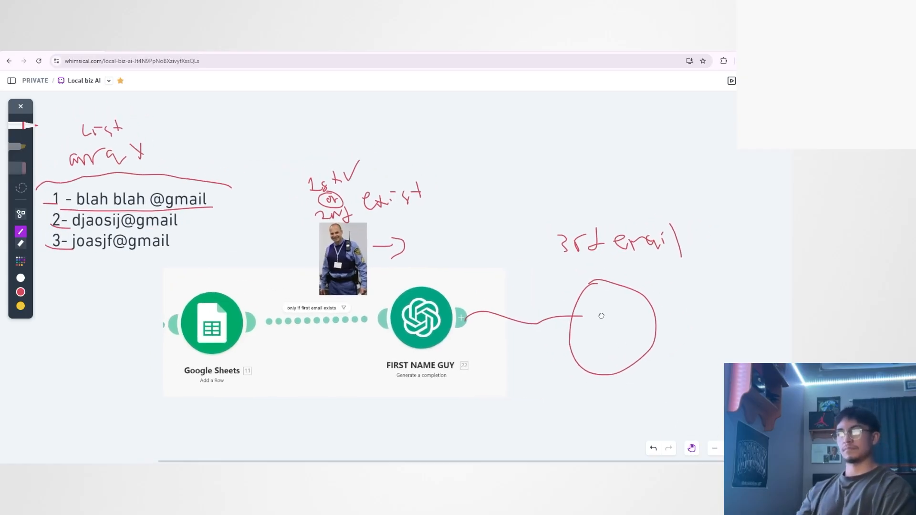
left_click(697, 447)
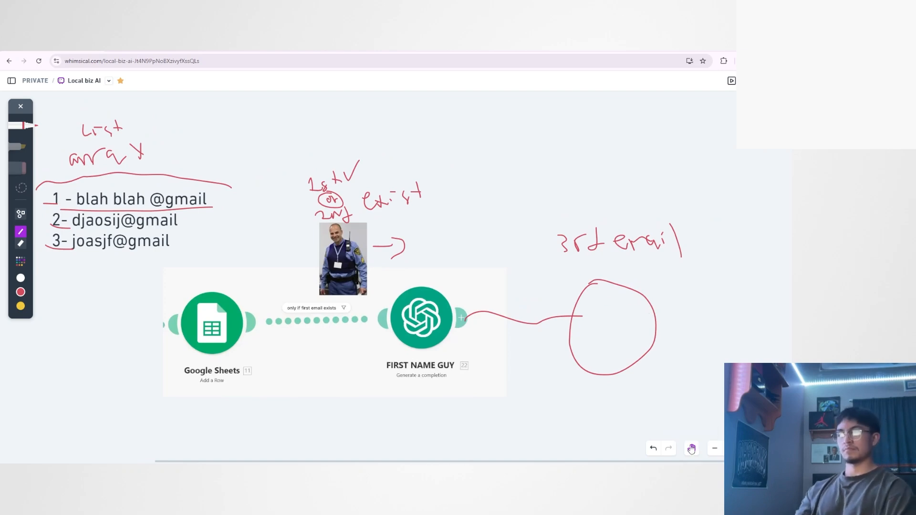
left_click_drag(176, 245, 199, 222)
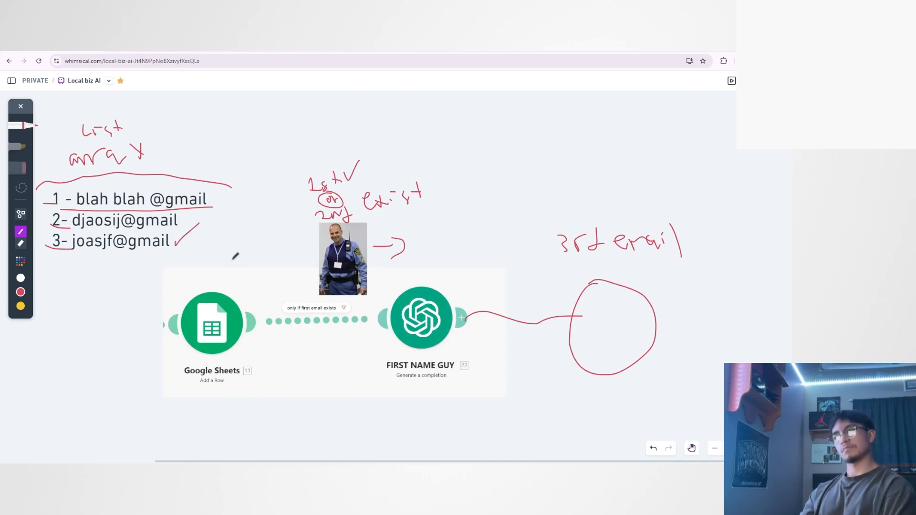
Switch the pen colour to yellow and draw a frame around the three sample emails.
left_click(691, 450)
left_click_drag(551, 371, 586, 372)
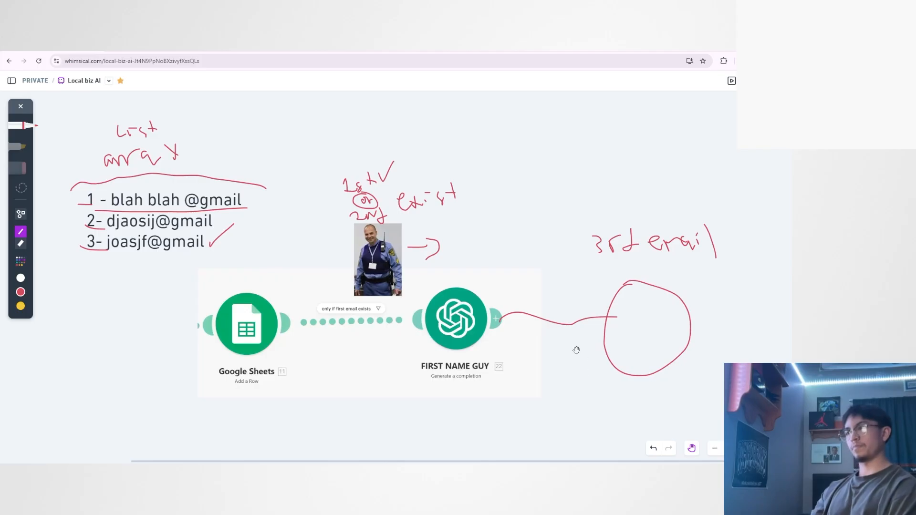
left_click(692, 448)
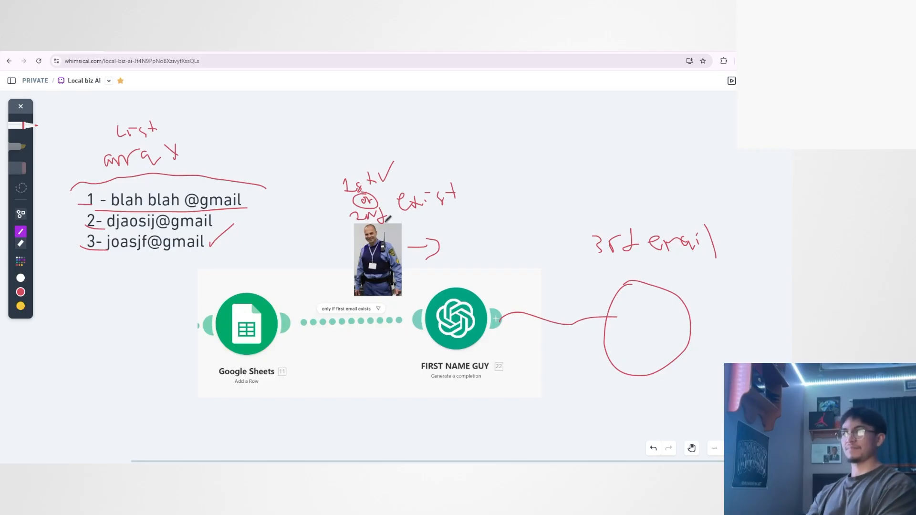
left_click(694, 451)
left_click_drag(477, 363, 485, 377)
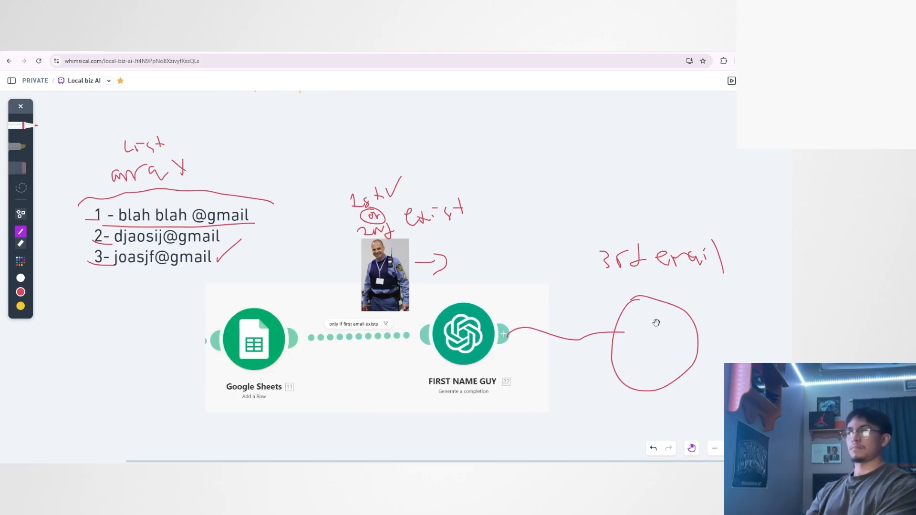
left_click(692, 448)
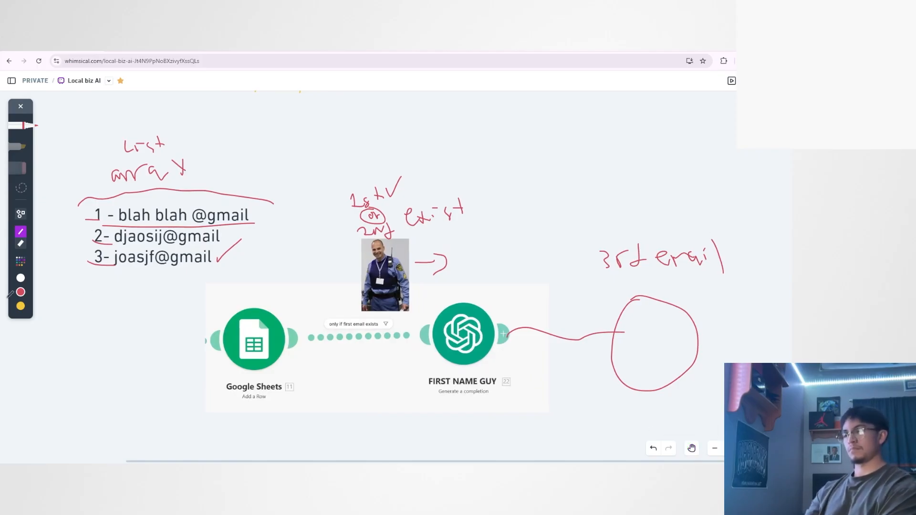
left_click(20, 307)
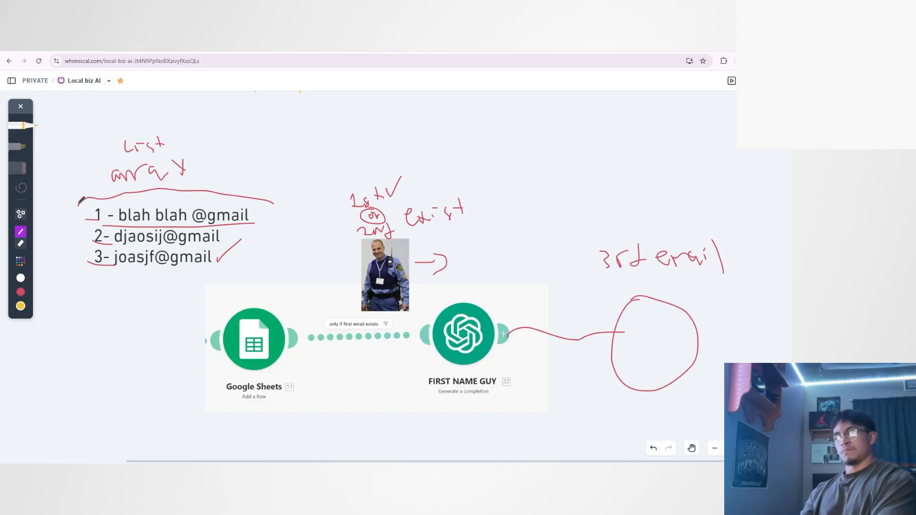
mouse_move(81, 200)
left_mouse_down()
mouse_move(82, 249)
mouse_move(110, 273)
mouse_move(177, 273)
mouse_move(262, 260)
mouse_move(256, 198)
mouse_move(81, 194)
mouse_move(70, 234)
mouse_move(84, 269)
mouse_move(132, 276)
left_mouse_up()
key("Escape")
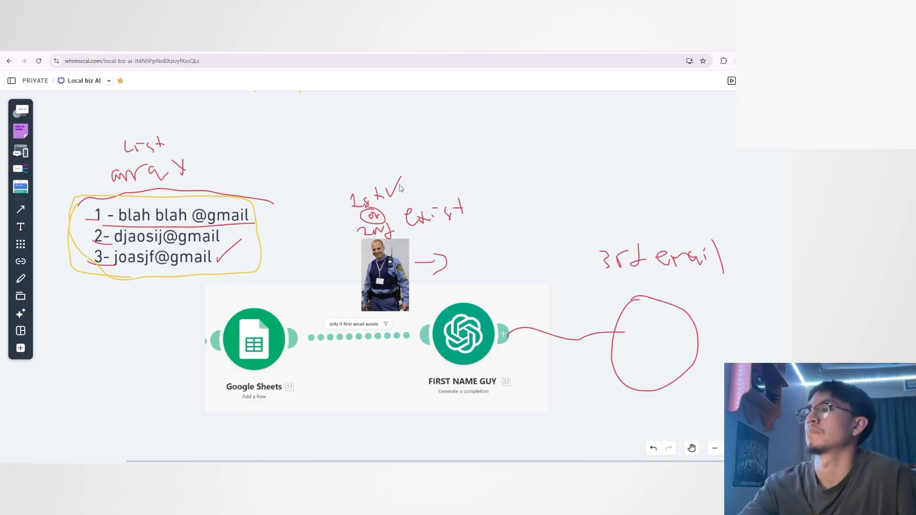
Draw a small yellow rectangle above the handwritten "1st" with the pen.
left_click_drag(352, 233, 383, 229)
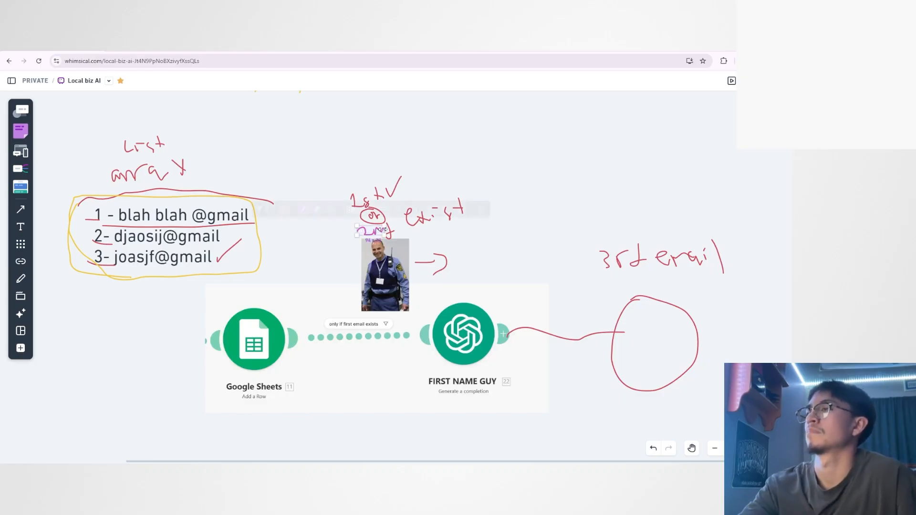
left_click(453, 232)
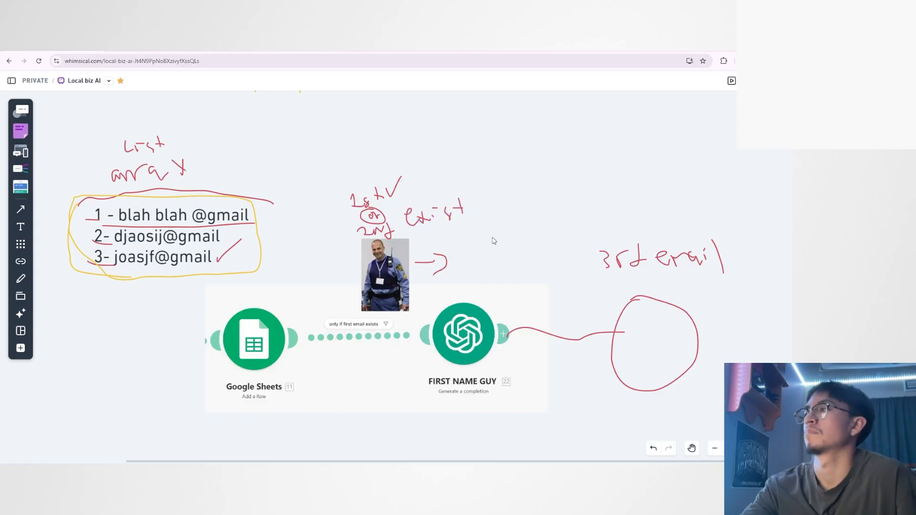
left_click(20, 278)
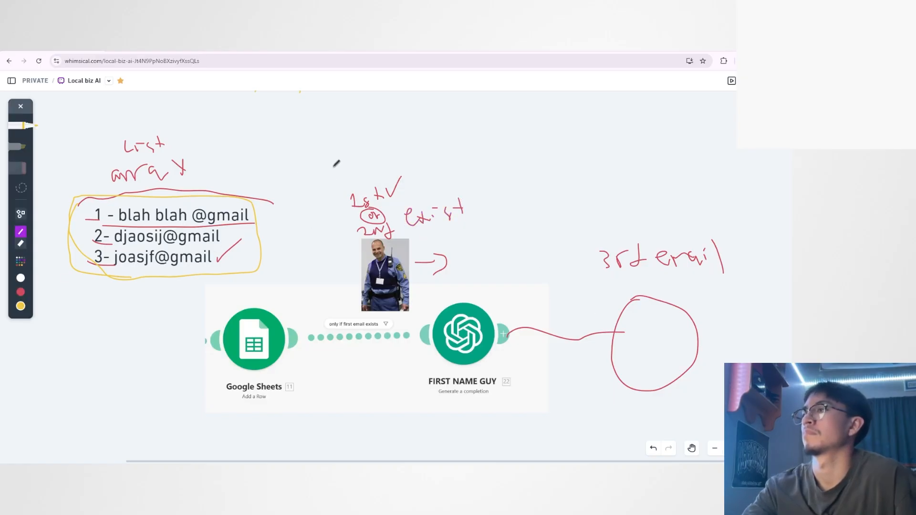
mouse_move(326, 176)
left_mouse_down()
mouse_move(318, 149)
mouse_move(399, 148)
mouse_move(326, 175)
left_mouse_up()
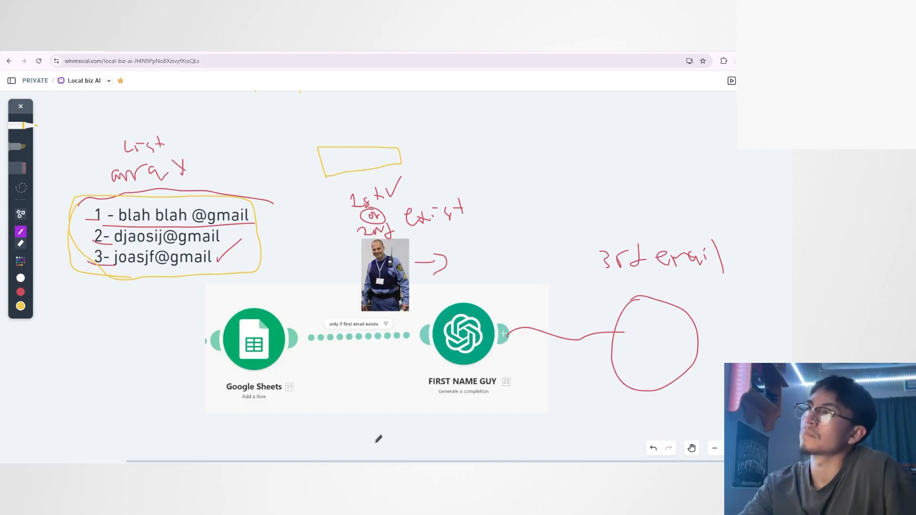
Switch to the Make scenario, open the "only if first email exists" filter, and examine its get function's Valid Emails[] array and index.
left_click(336, 443)
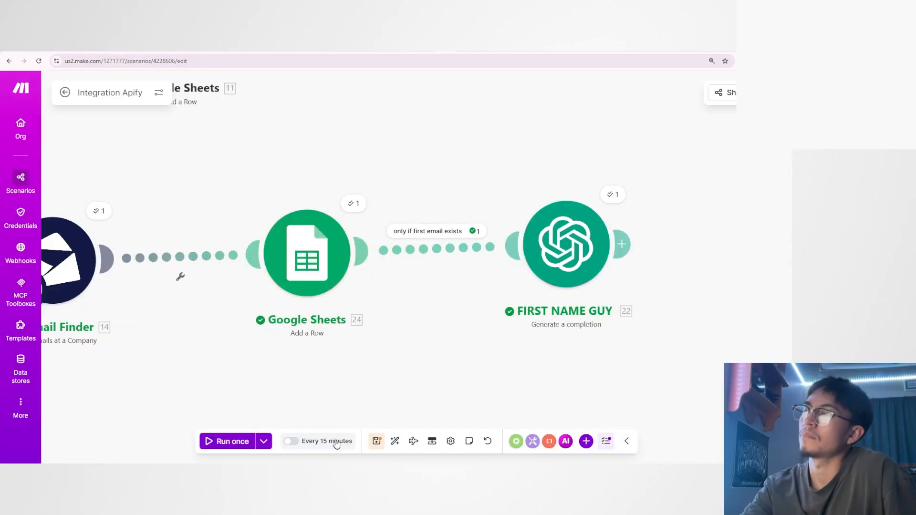
left_click(435, 253)
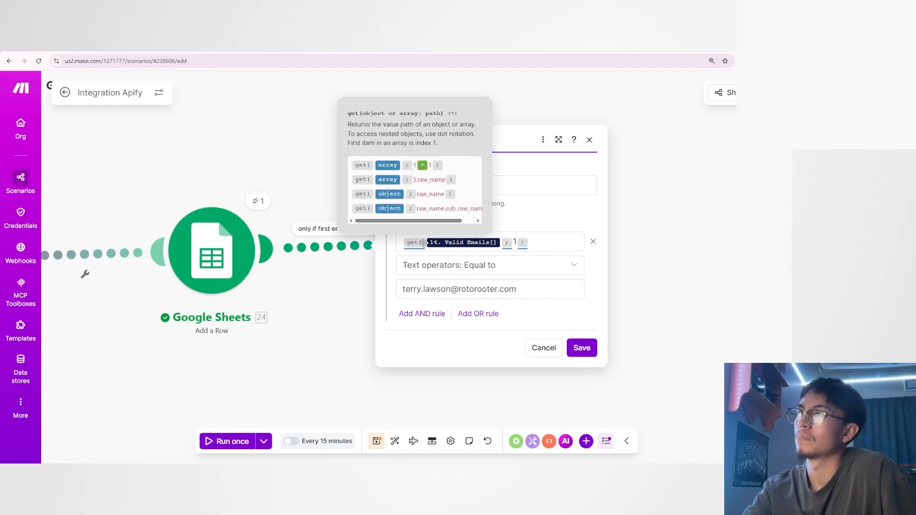
left_click(485, 243)
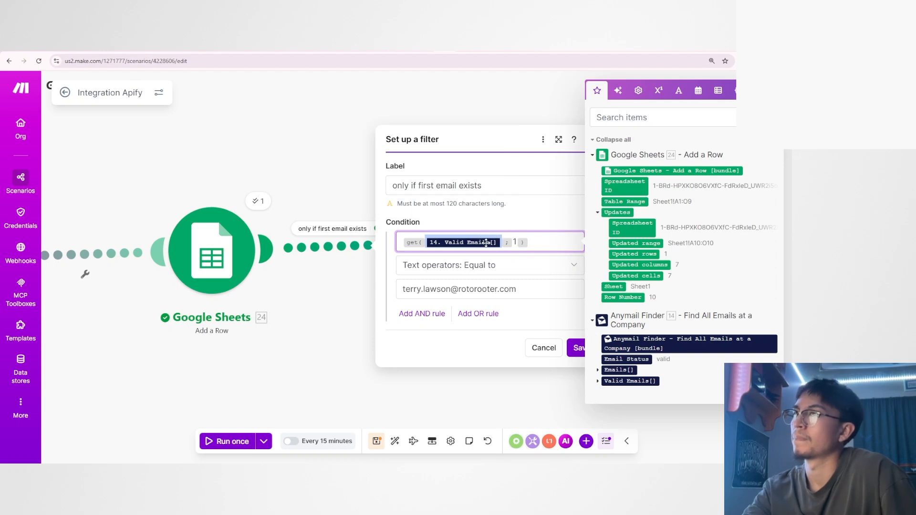
left_click(515, 242)
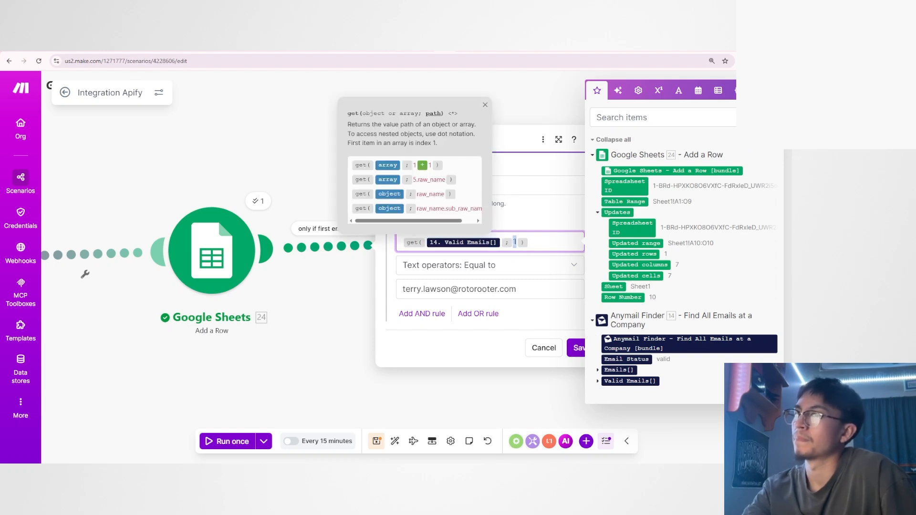
left_click(532, 226)
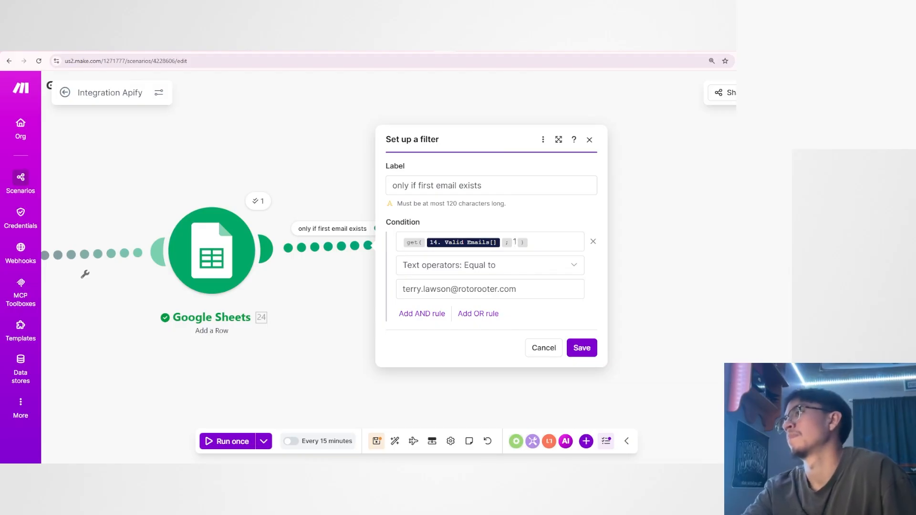
left_click(514, 242)
left_click(518, 212)
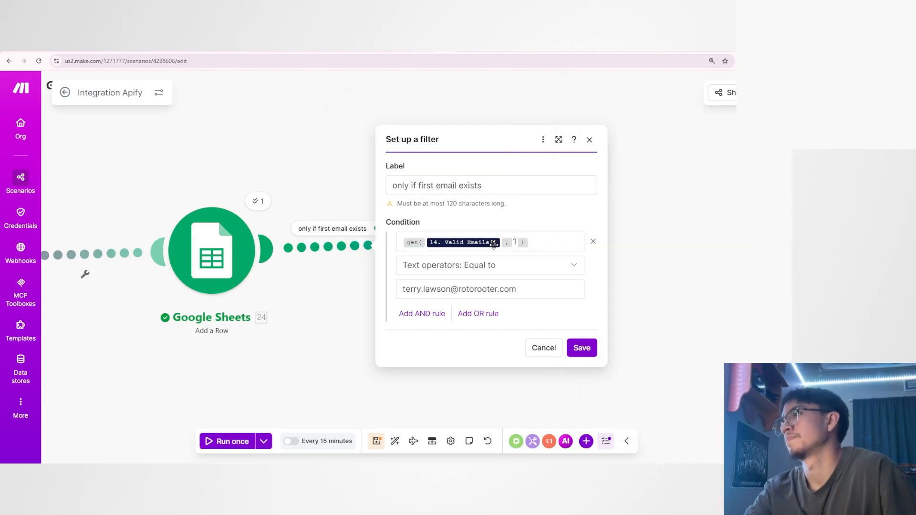
Back on the Whimsical board, add short list lines and an outer frame to the yellow rectangle, and draw an arrow toward "3rd email".
key("ctrl+Tab")
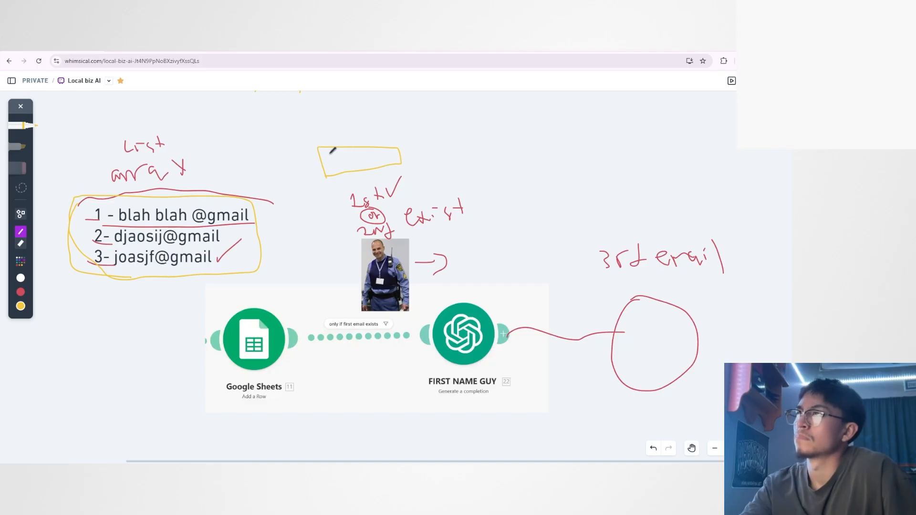
left_click_drag(326, 155, 340, 163)
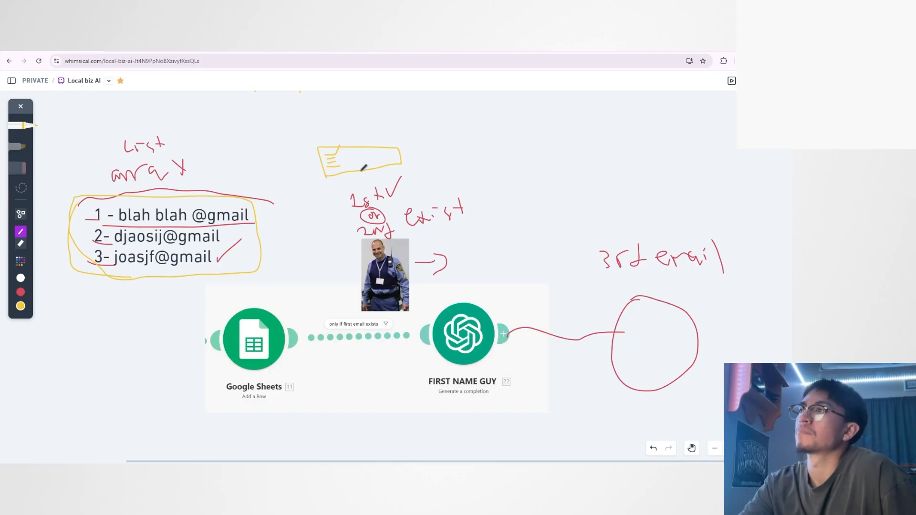
mouse_move(321, 143)
left_mouse_down()
mouse_move(395, 144)
mouse_move(357, 143)
left_mouse_up()
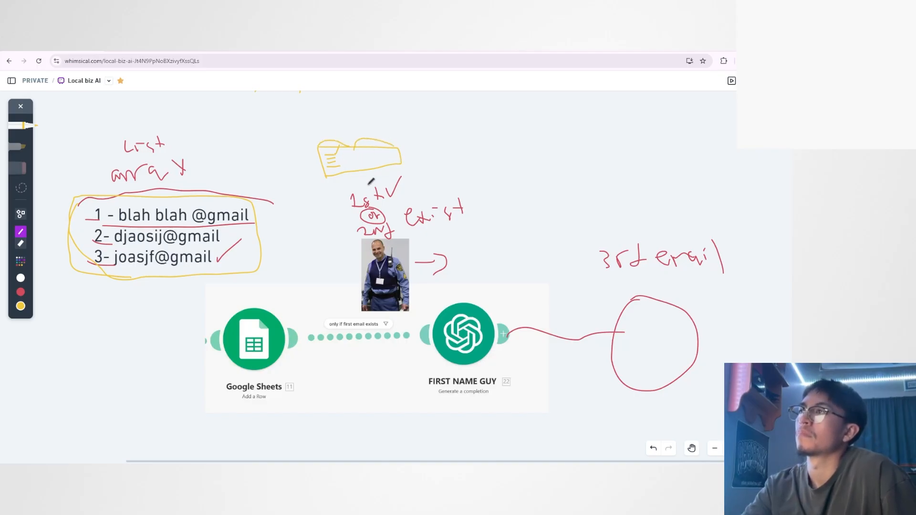
mouse_move(326, 177)
left_mouse_down()
mouse_move(313, 135)
mouse_move(410, 162)
mouse_move(312, 175)
left_mouse_up()
mouse_move(411, 152)
left_mouse_down()
mouse_move(545, 211)
mouse_move(515, 218)
left_mouse_up()
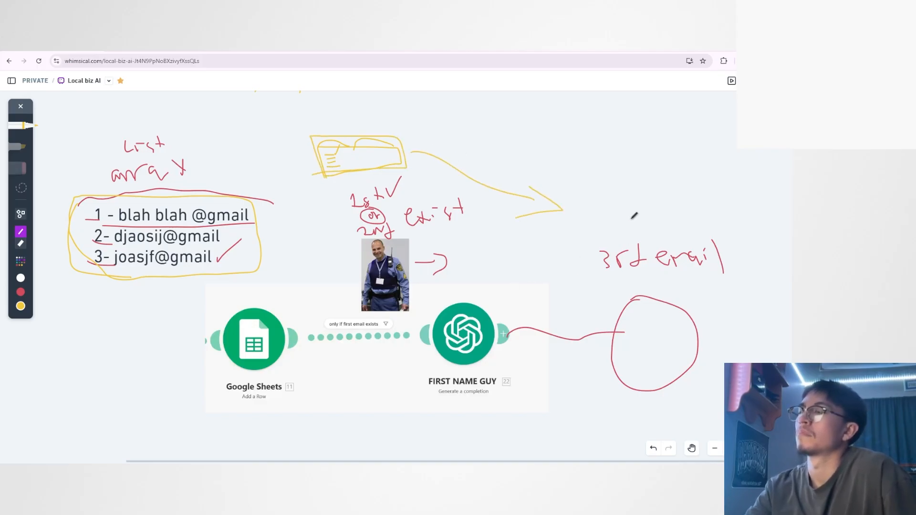
Box "3rd" in yellow, add a yellow tick beside "1st", and draw a vertical yellow line through the filter between the modules.
mouse_move(595, 275)
left_mouse_down()
mouse_move(659, 238)
mouse_move(590, 276)
left_mouse_up()
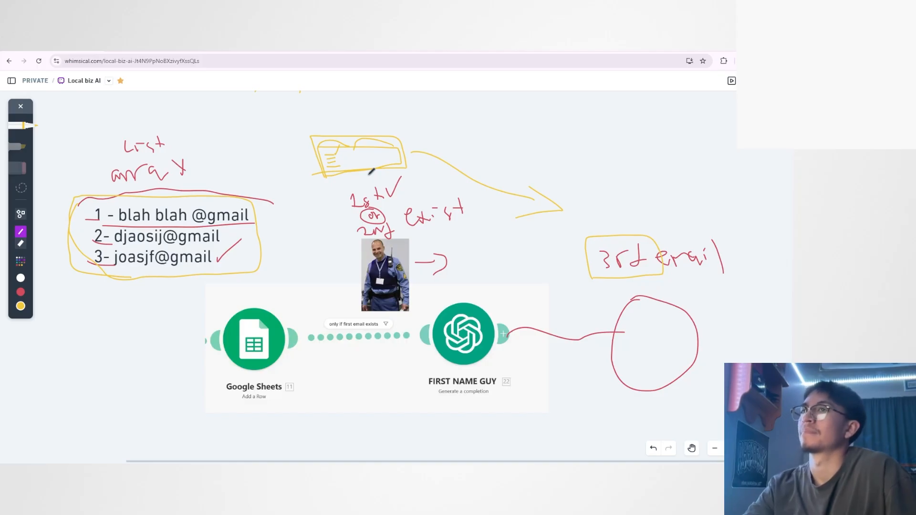
left_click_drag(396, 196, 411, 179)
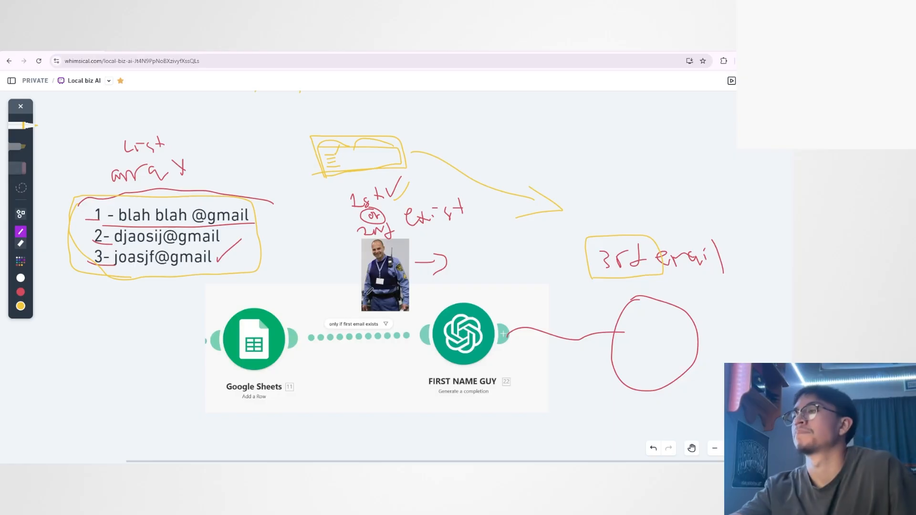
left_click_drag(363, 313, 363, 387)
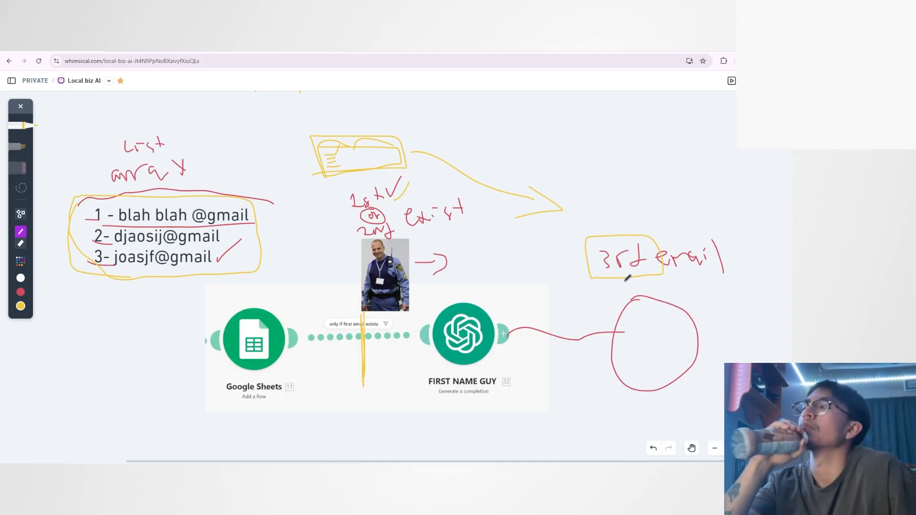
mouse_move(616, 267)
left_mouse_down()
mouse_move(591, 253)
mouse_move(644, 246)
mouse_move(597, 269)
left_mouse_up()
key("ctrl+z")
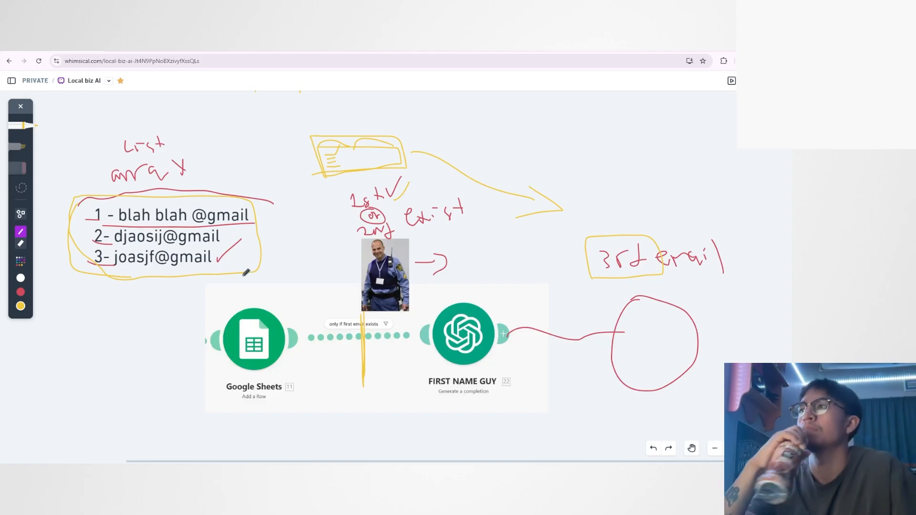
scroll(202, 280, "down", 1)
scroll(147, 281, "down", 1)
scroll(158, 272, "up", 1)
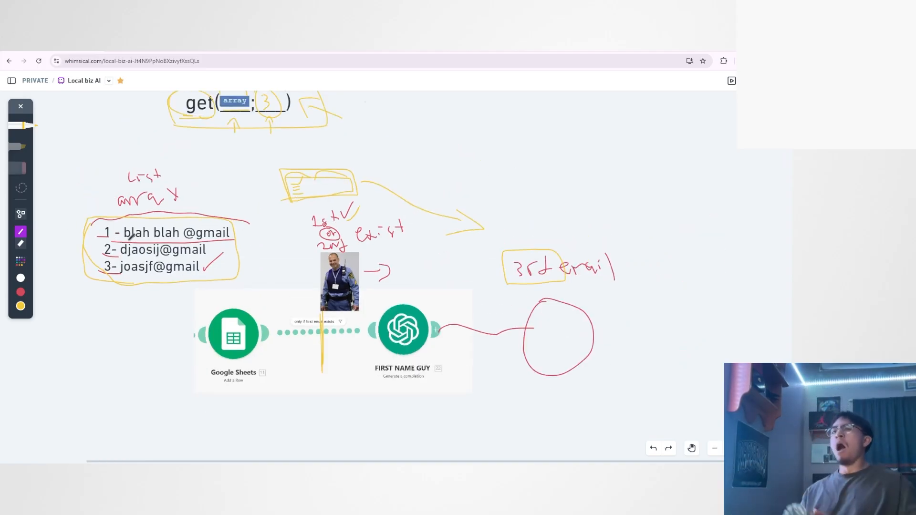
Draw short yellow list lines below the three emails, and run an arrow from the first line past the guard to "3rd email".
mouse_move(101, 304)
left_mouse_down()
mouse_move(137, 303)
mouse_move(129, 326)
left_mouse_up()
mouse_move(92, 336)
left_mouse_down()
mouse_move(134, 335)
mouse_move(124, 348)
left_mouse_up()
left_click_drag(91, 362, 122, 361)
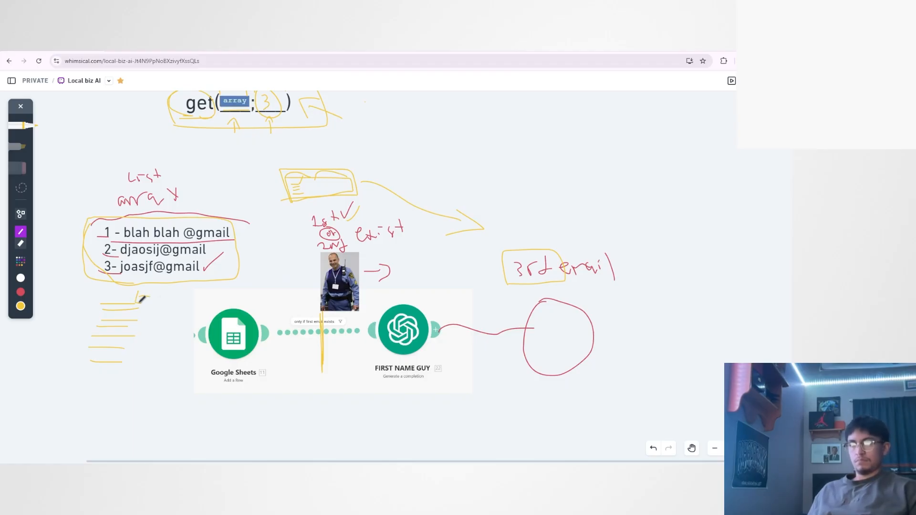
mouse_move(142, 298)
left_mouse_down()
mouse_move(240, 244)
mouse_move(265, 242)
mouse_move(281, 255)
left_mouse_up()
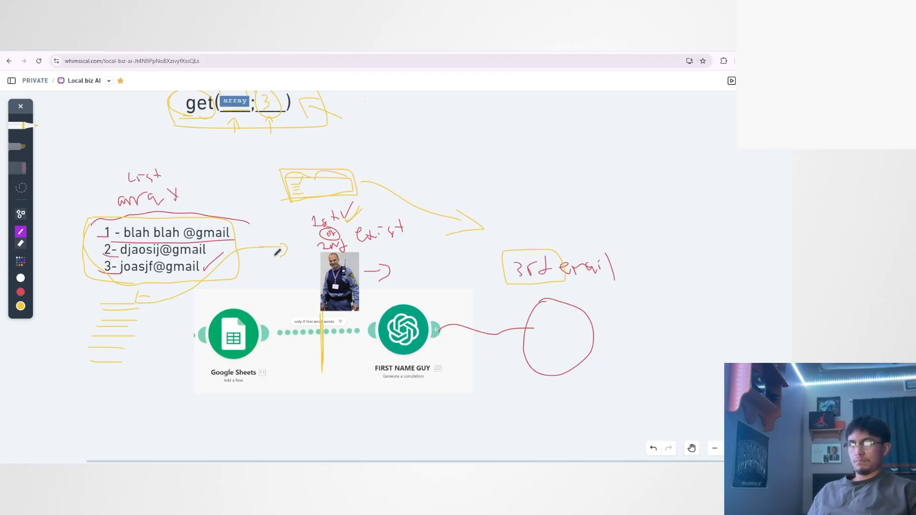
mouse_move(382, 246)
left_mouse_down()
mouse_move(496, 259)
mouse_move(491, 280)
left_mouse_up()
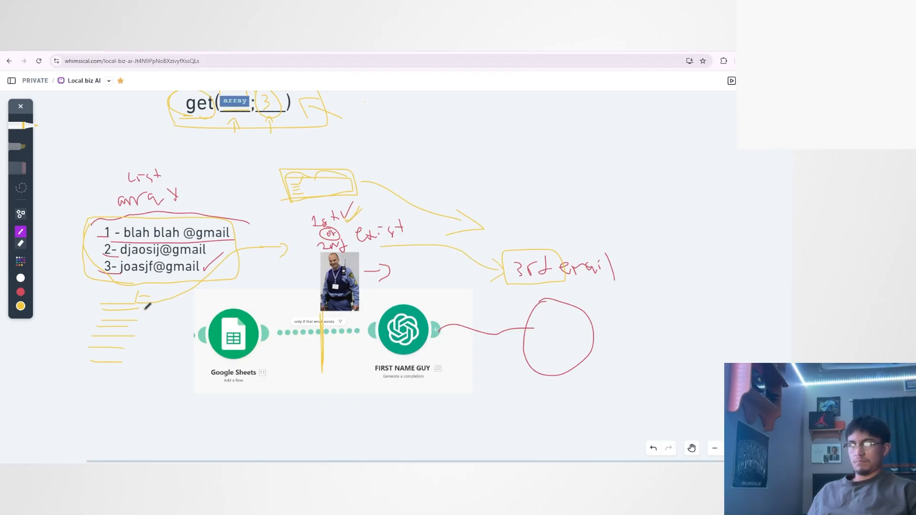
Draw a second yellow arrow from the sketched list to the guard, undo the circle around "2nd", and continue the arrow toward "3rd email".
mouse_move(137, 306)
left_mouse_down()
mouse_move(302, 241)
mouse_move(307, 250)
mouse_move(353, 244)
left_mouse_up()
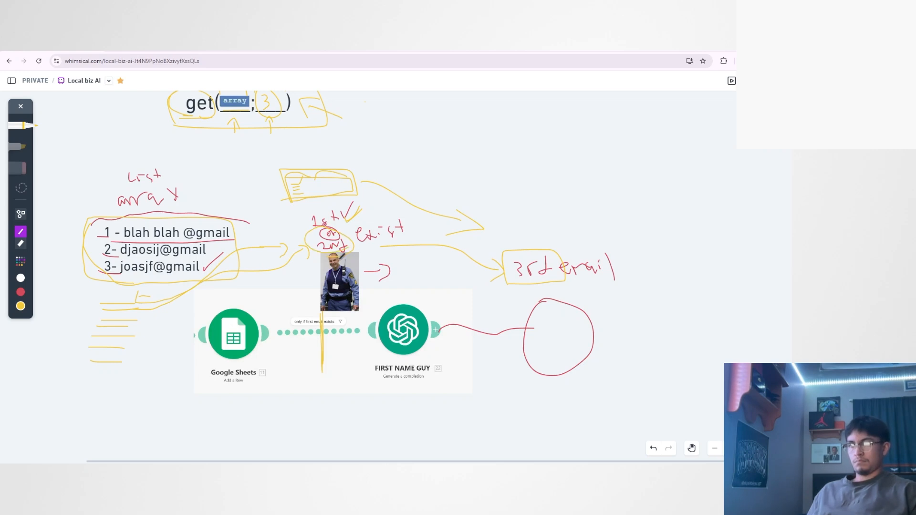
key("ctrl+z")
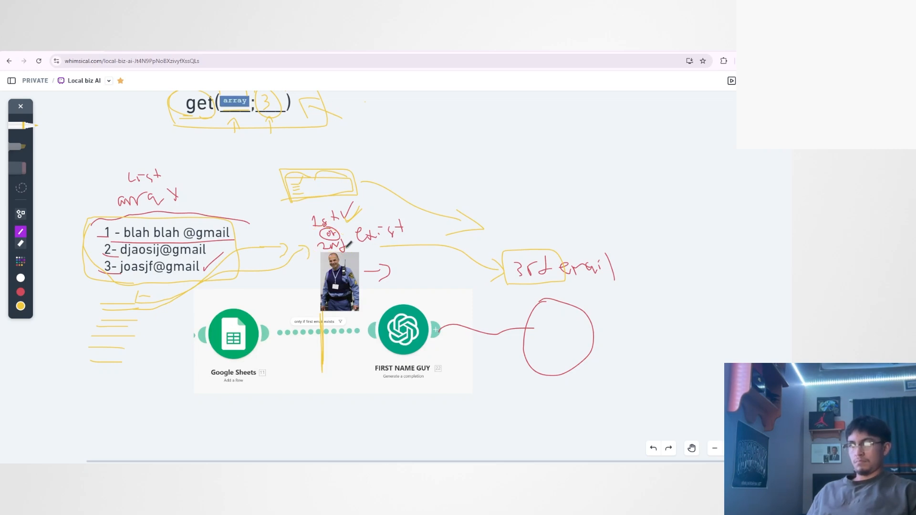
mouse_move(350, 244)
left_mouse_down()
mouse_move(436, 262)
mouse_move(477, 282)
mouse_move(471, 294)
left_mouse_up()
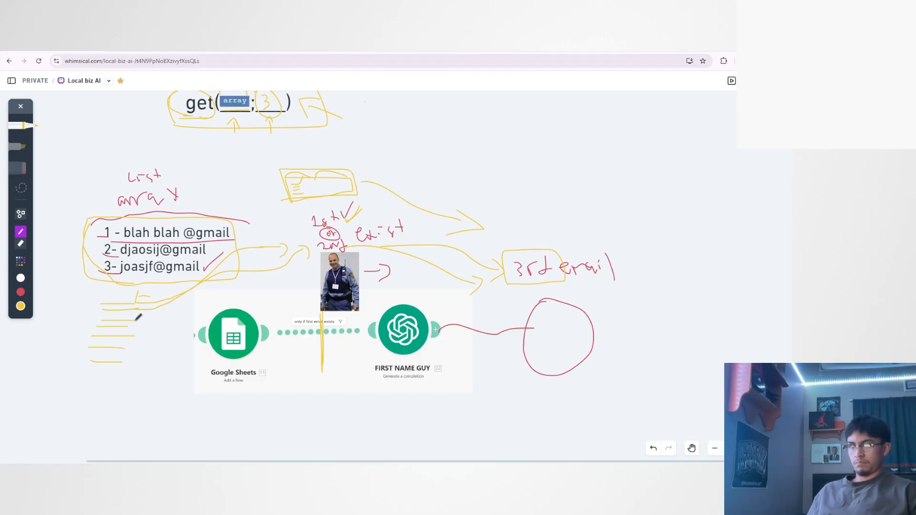
Draw a third yellow arrow from the sketched list to the guard, and add yellow check marks beside "1st" and "2nd".
mouse_move(139, 320)
left_mouse_down()
mouse_move(245, 295)
mouse_move(295, 269)
mouse_move(303, 278)
left_mouse_up()
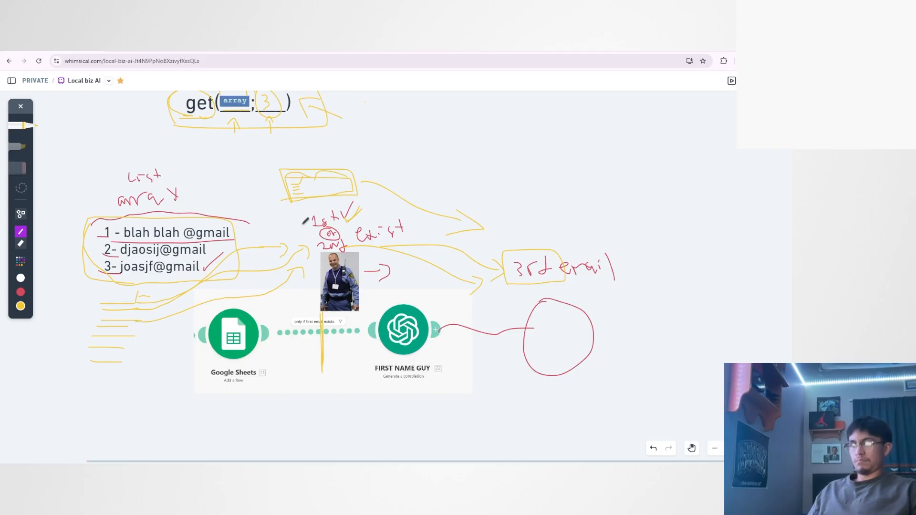
left_click_drag(304, 219, 311, 210)
mouse_move(310, 250)
left_mouse_down()
mouse_move(318, 239)
mouse_move(303, 280)
left_mouse_up()
Separate the lower lines of the sketched list with a yellow stroke, circle them, and cross them out.
mouse_move(140, 311)
left_mouse_down()
mouse_move(139, 348)
mouse_move(73, 328)
mouse_move(163, 327)
left_mouse_up()
scroll(142, 394, "up", 1)
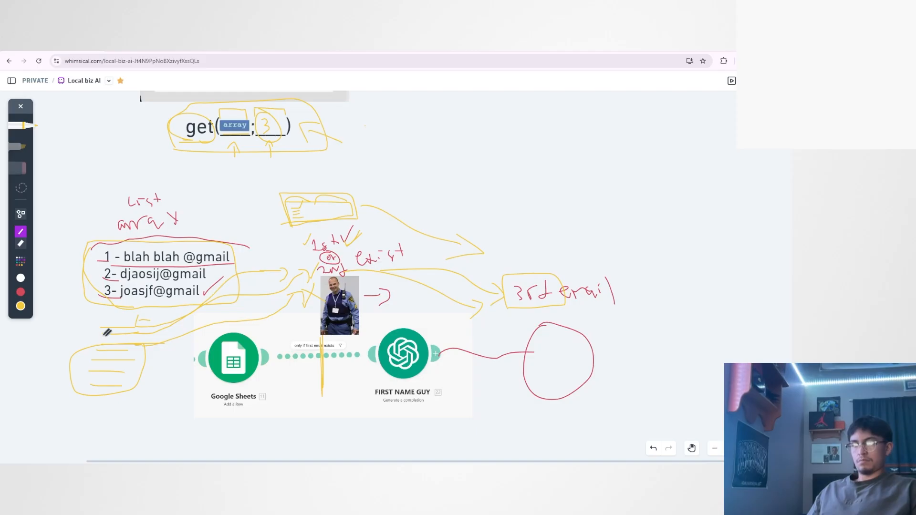
left_click_drag(143, 342, 70, 392)
left_click_drag(90, 345, 141, 423)
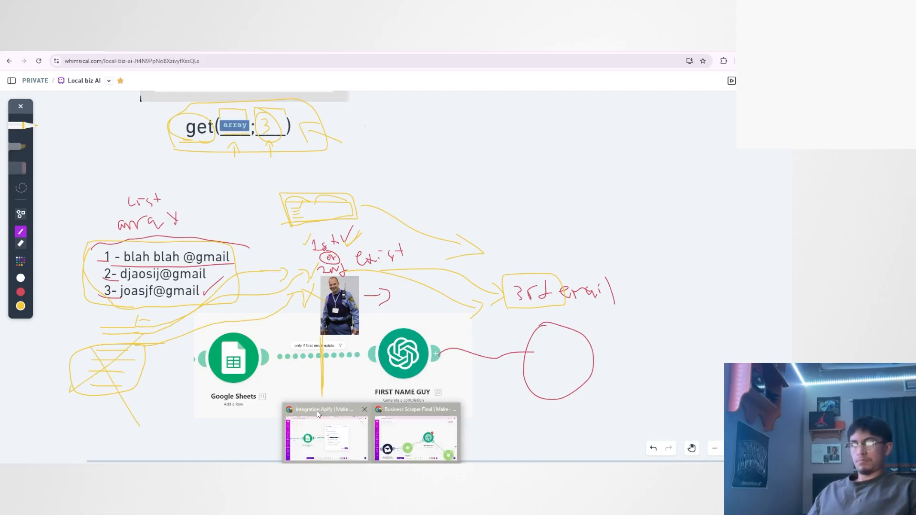
Switch to the Make scenario Integration Apify and save the "only if first email exists" filter.
left_click(330, 430)
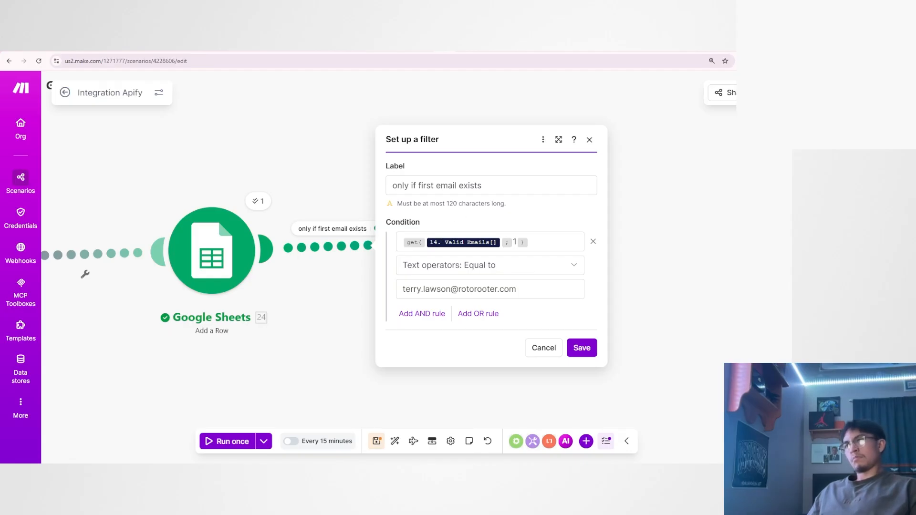
double_click(427, 187)
left_click(469, 219)
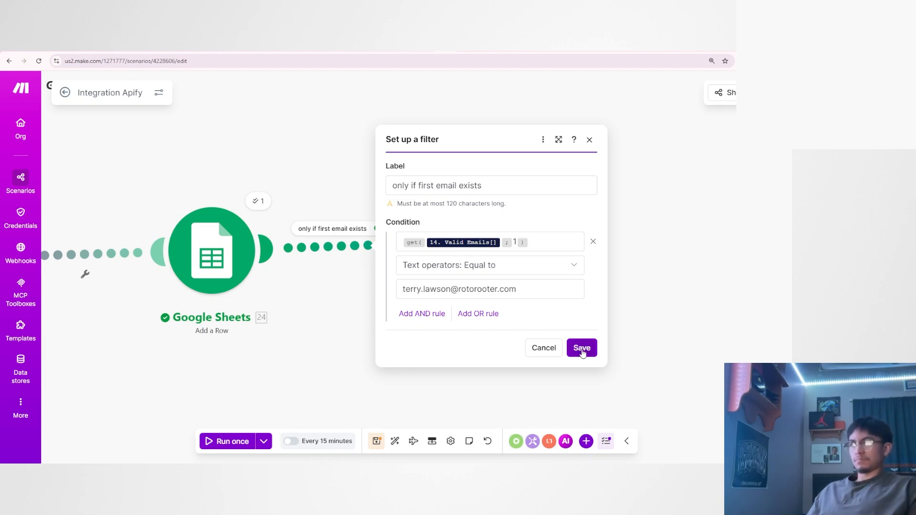
left_click(582, 347)
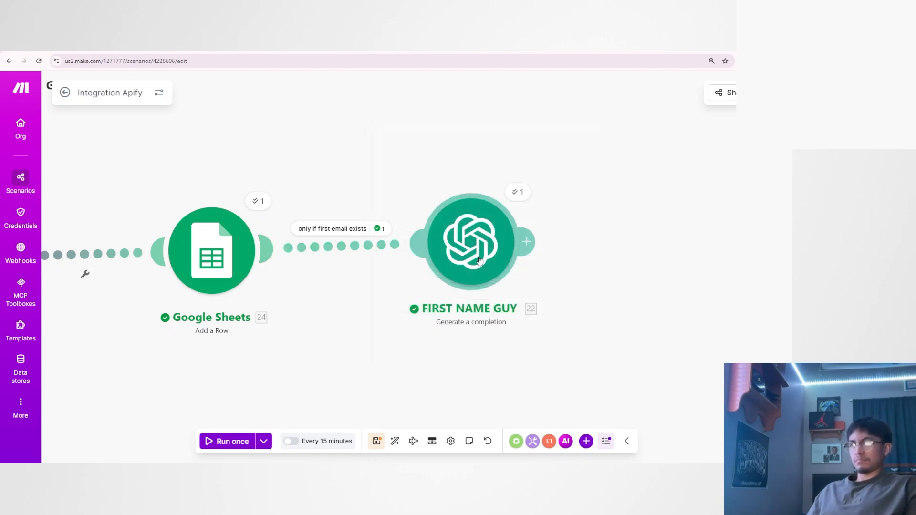
In the FIRST NAME GUY module's Message 2, set the index of the Valid Emails[] get function to 1.
left_click(480, 260)
scroll(576, 317, "down", 10)
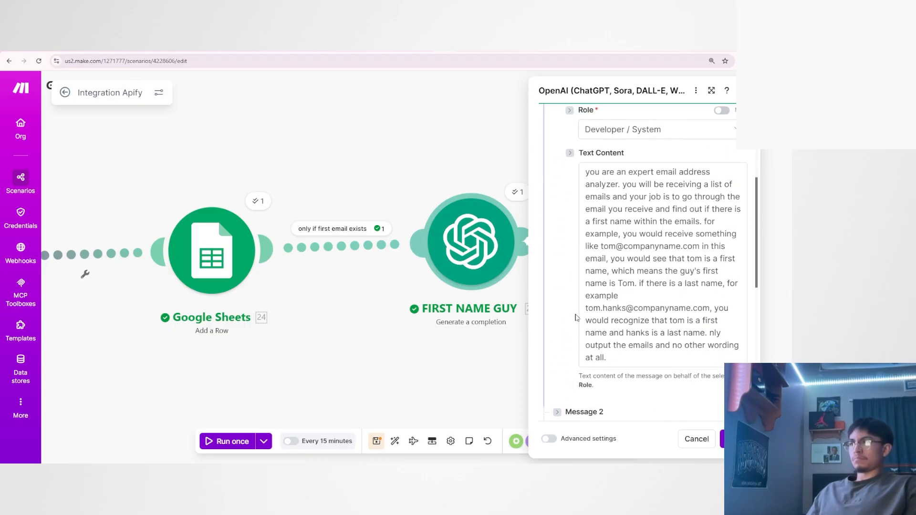
scroll(576, 317, "down", 5)
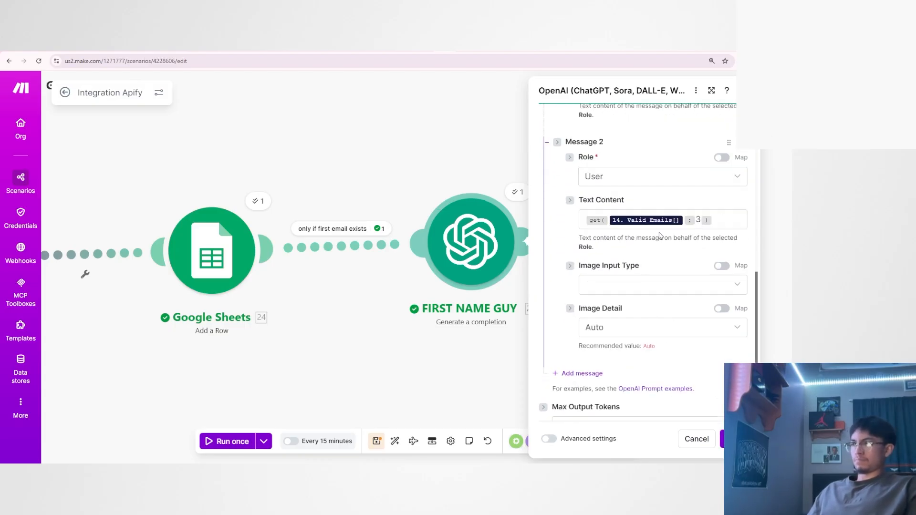
left_click(701, 223)
key("BackSpace")
type("1")
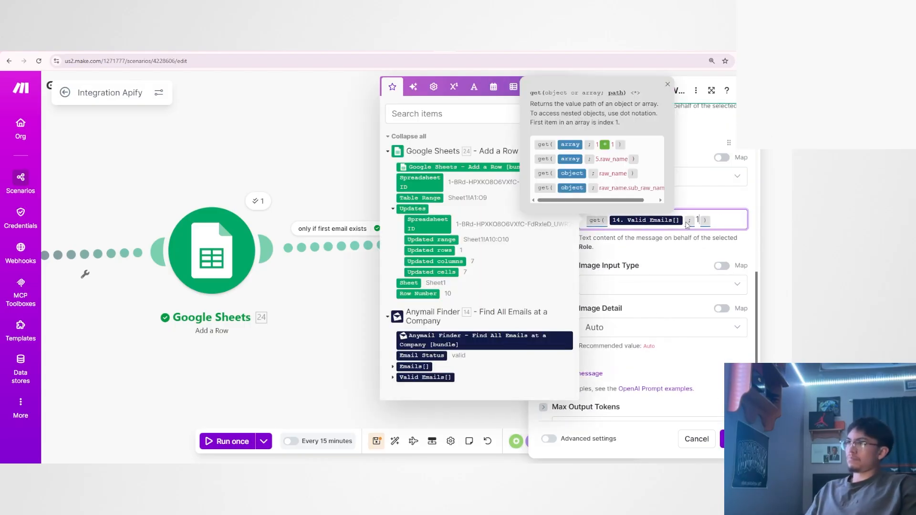
left_click(682, 249)
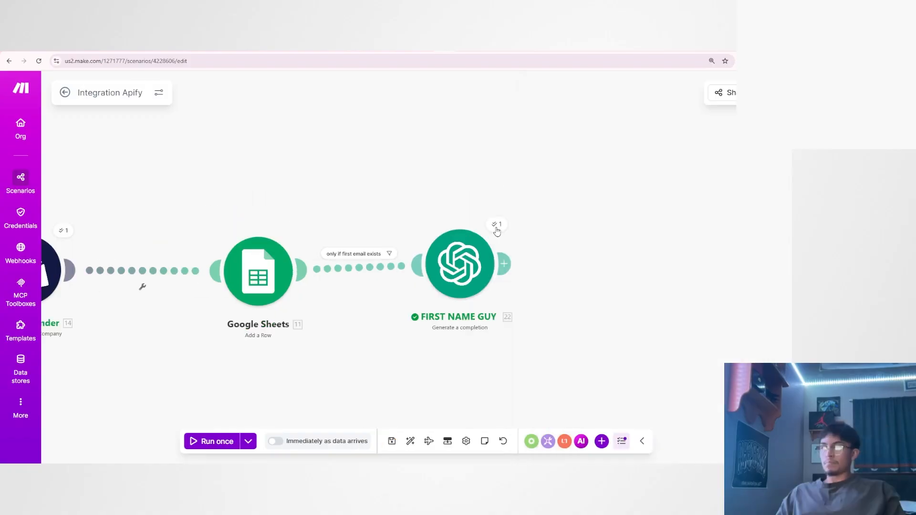
Open the last run output of the FIRST NAME GUY module and examine its Result value.
left_click(497, 226)
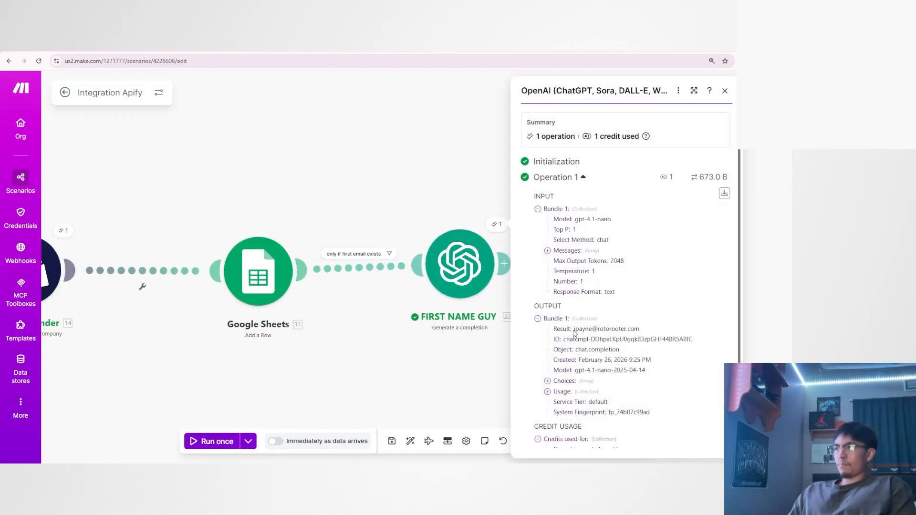
left_click_drag(573, 334, 641, 331)
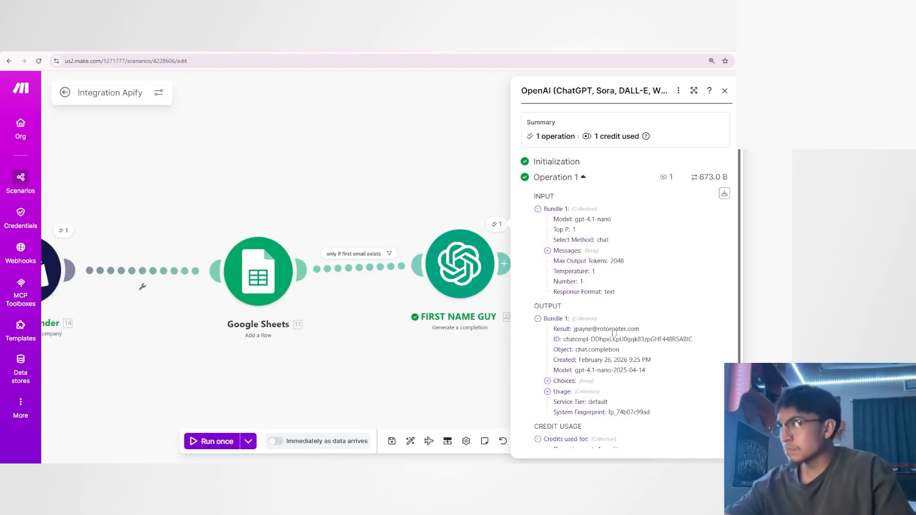
left_click(648, 333)
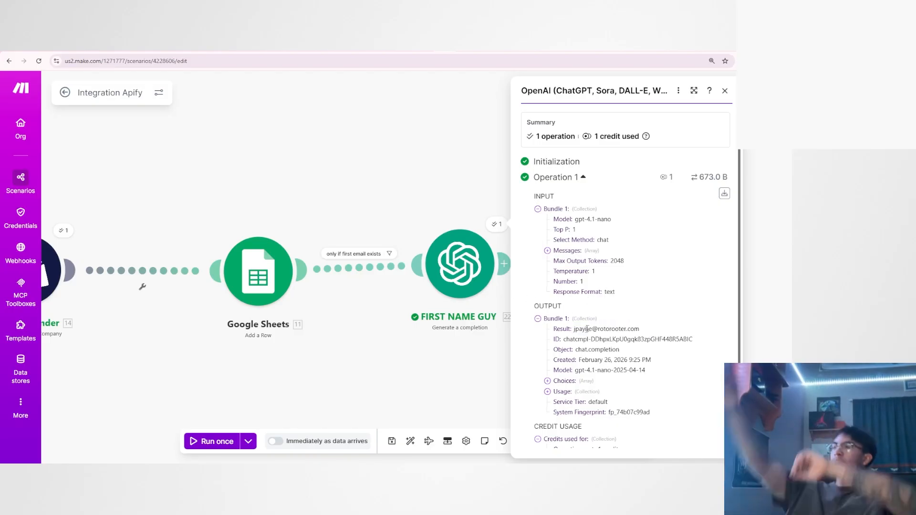
Reword the end of FIRST NAME GUY's system prompt to "only output the first name or last name and no other wording at all." and save the module.
left_click(478, 261)
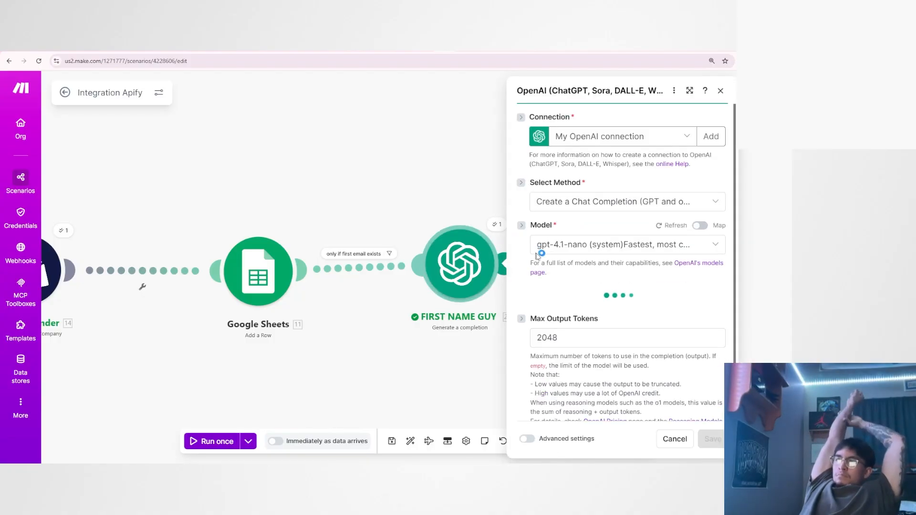
scroll(572, 287, "down", 6)
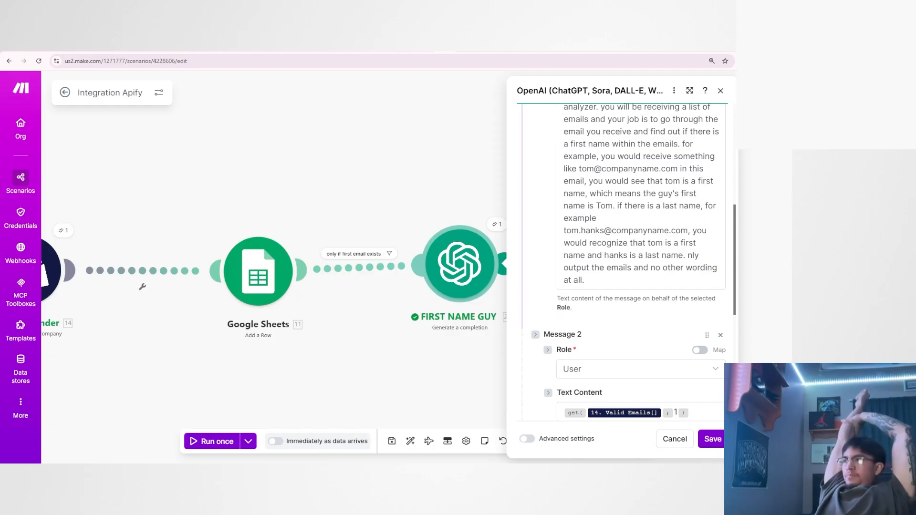
left_click(687, 255)
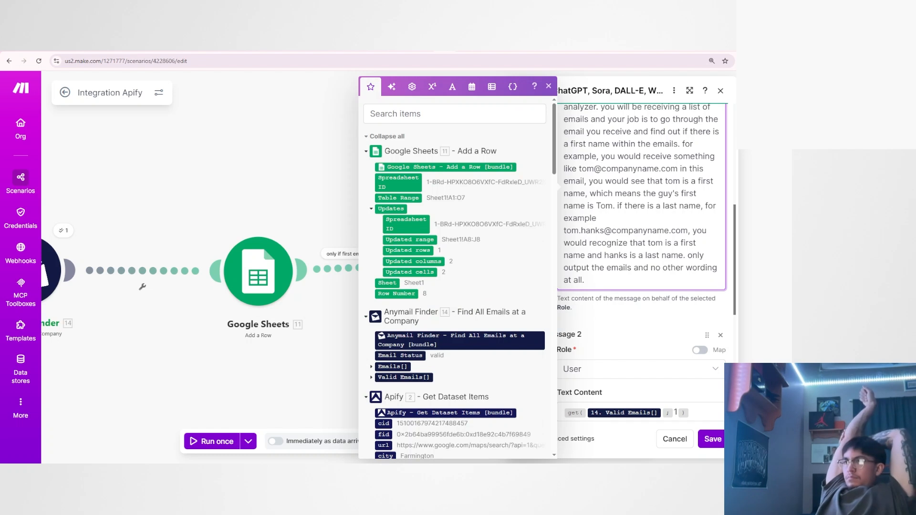
double_click(627, 267)
type("first name or las")
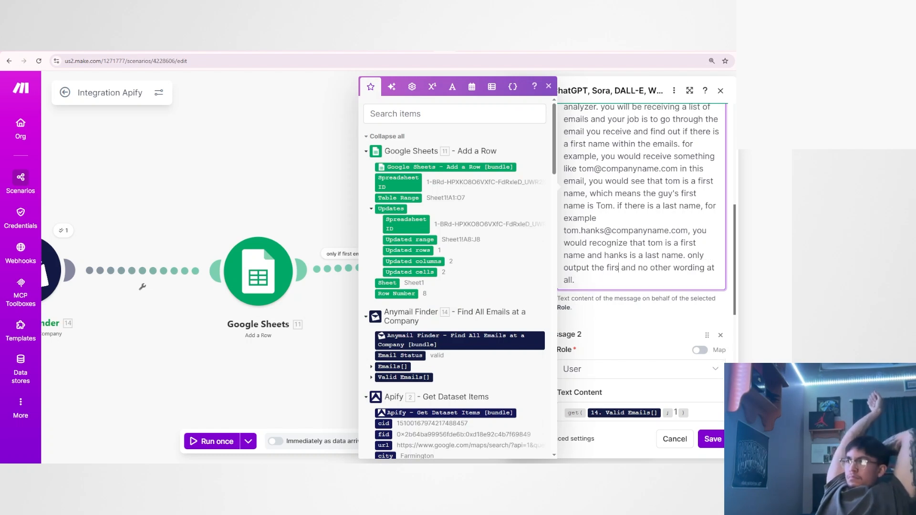
type("t name")
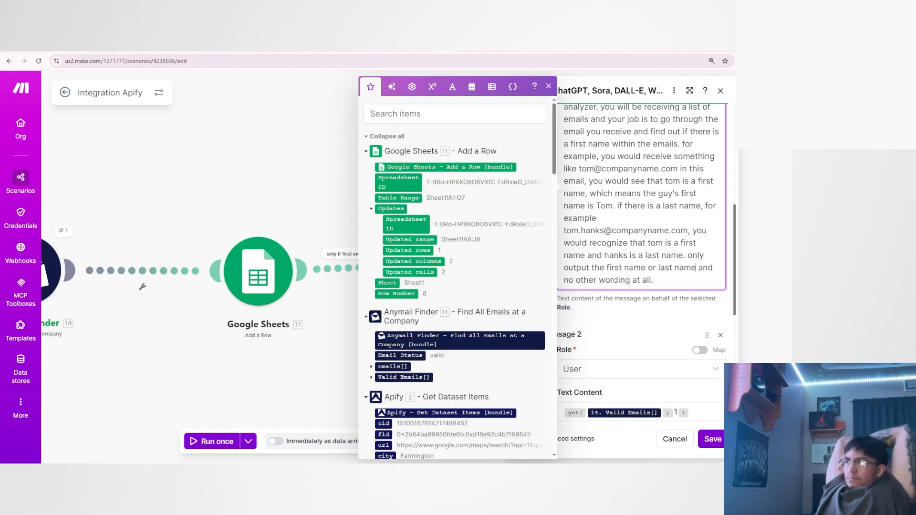
left_click(660, 316)
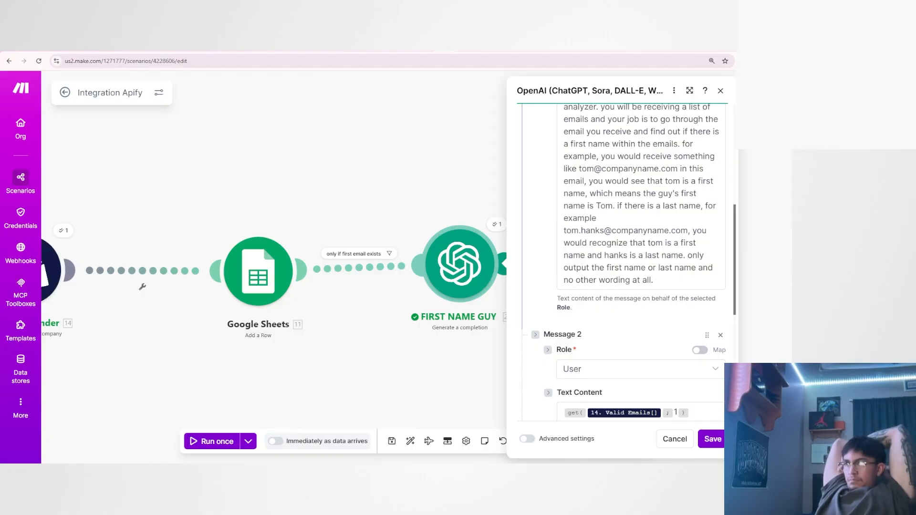
scroll(639, 286, "down", 2)
left_click(714, 439)
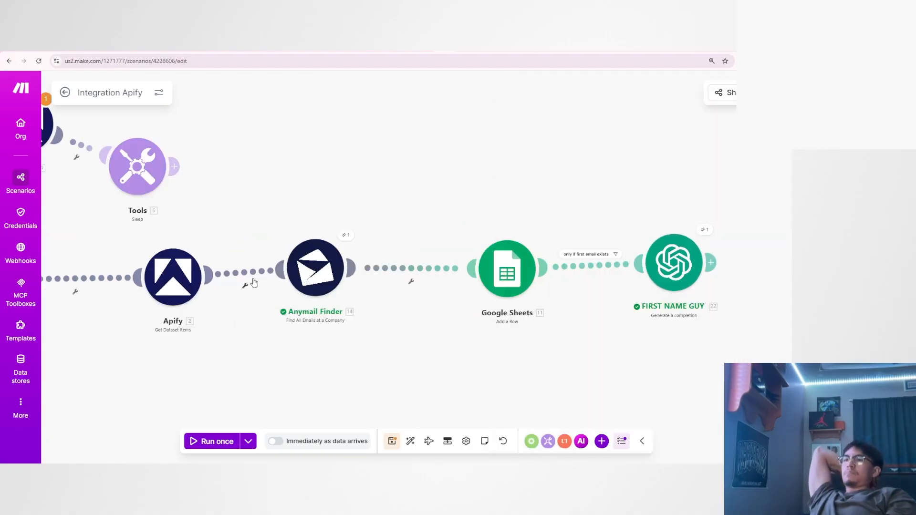
Unlink Anymail Finder from the Apify Get Dataset Items module and make Anymail Finder the scenario's starting module.
left_click(252, 282)
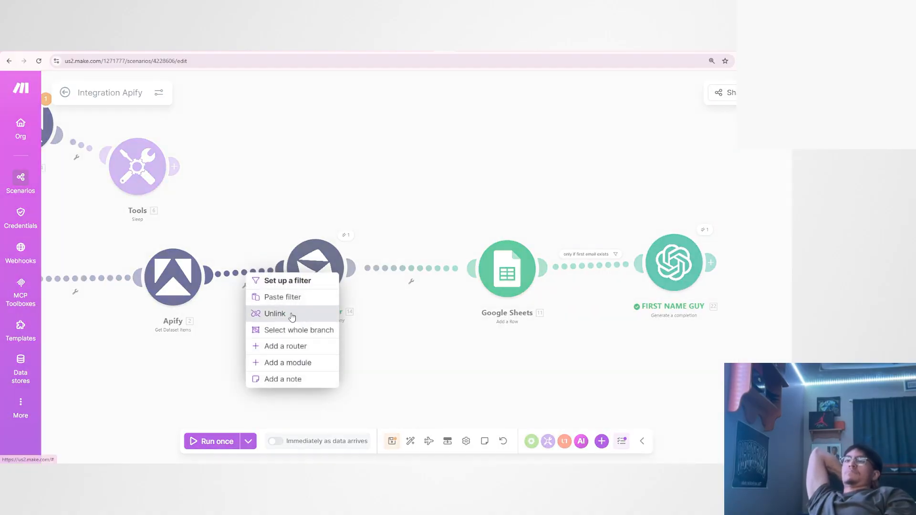
left_click(275, 314)
scroll(260, 336, "down", 2)
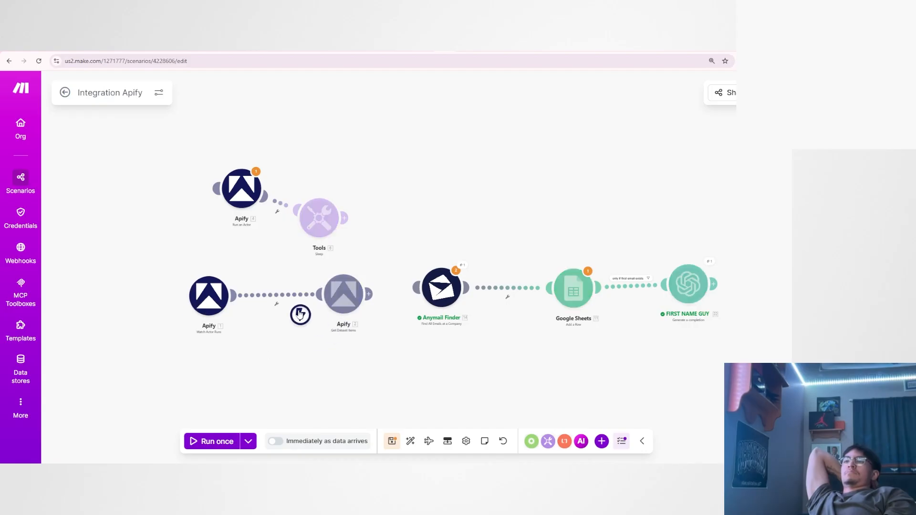
left_click_drag(300, 314, 433, 301)
scroll(474, 355, "up", 2)
left_click_drag(463, 360, 365, 390)
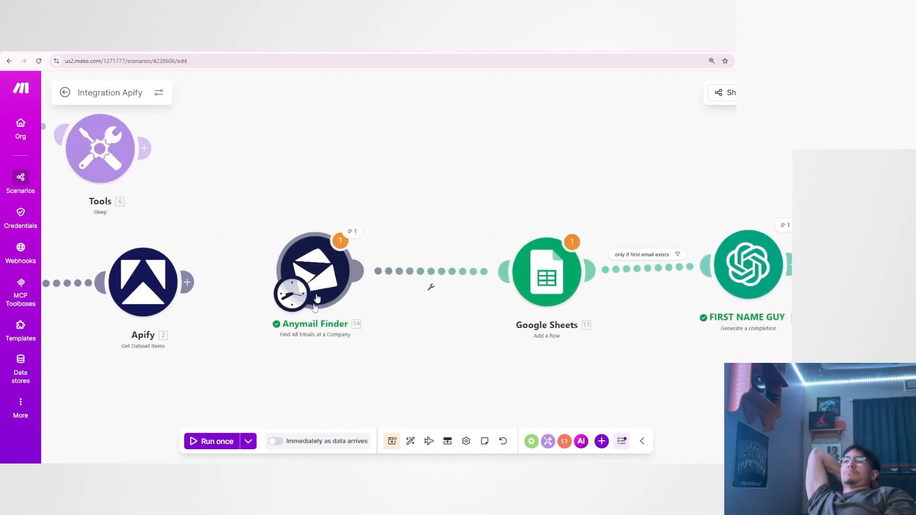
left_click_drag(453, 351, 381, 359)
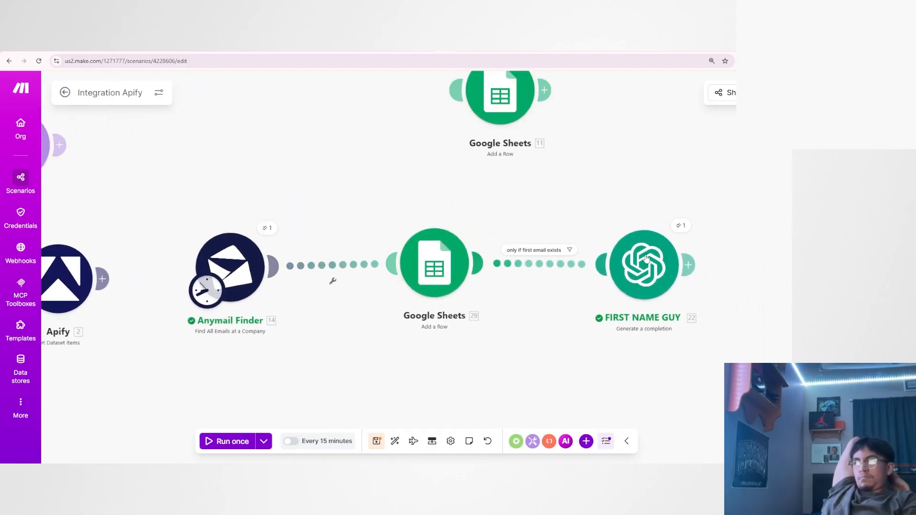
Review the Result in FIRST NAME GUY's previous run output and close it.
left_click(680, 225)
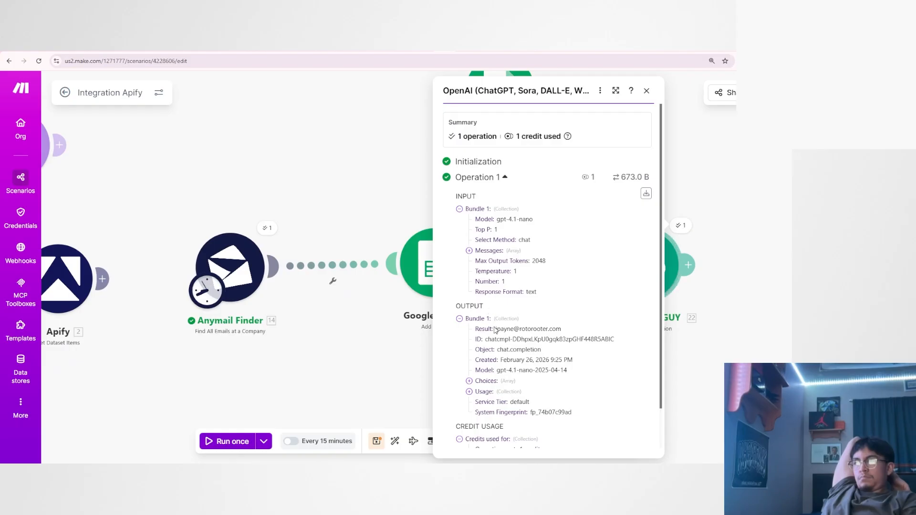
left_click_drag(495, 328, 596, 328)
left_click(596, 328)
left_click(678, 341)
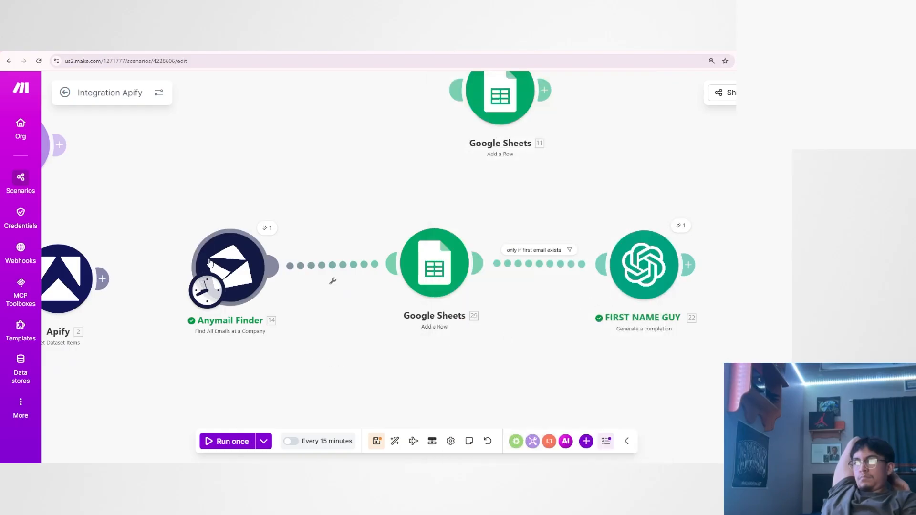
Run the scenario once, check the Result in FIRST NAME GUY's new output, and close it.
left_click(238, 440)
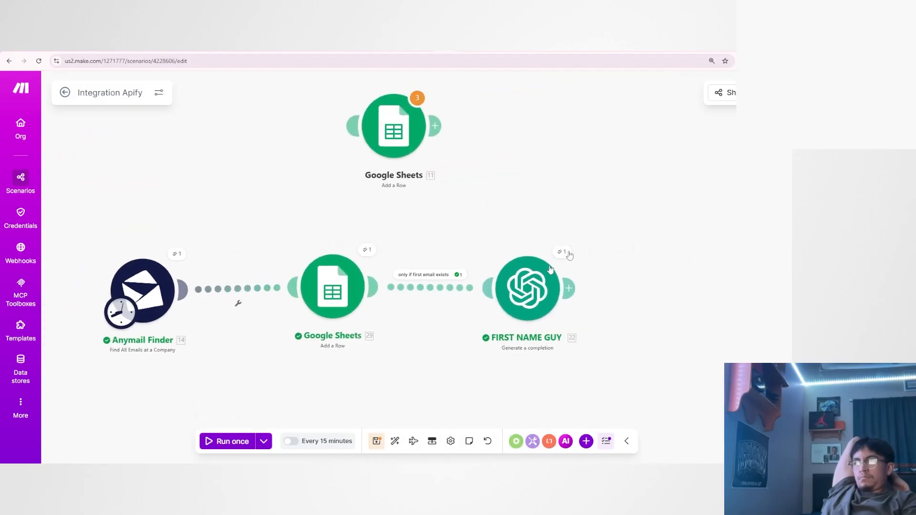
left_click(565, 253)
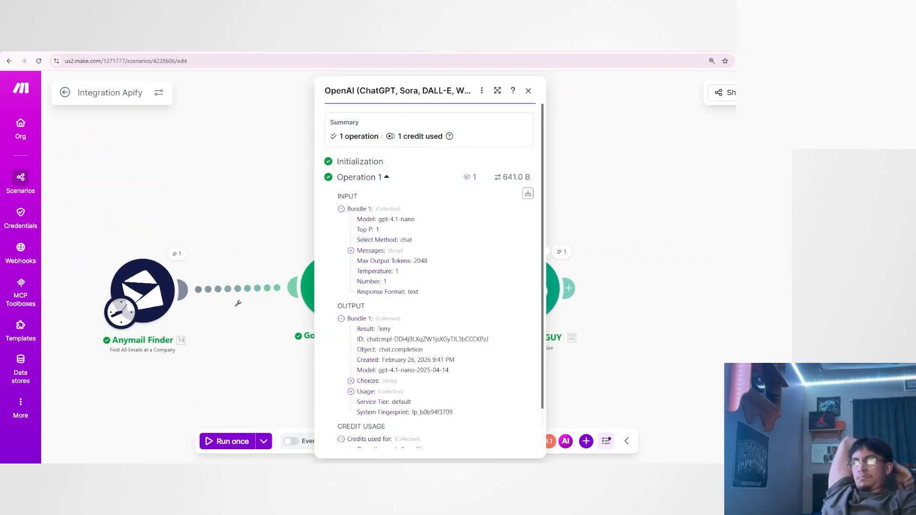
left_click(634, 372)
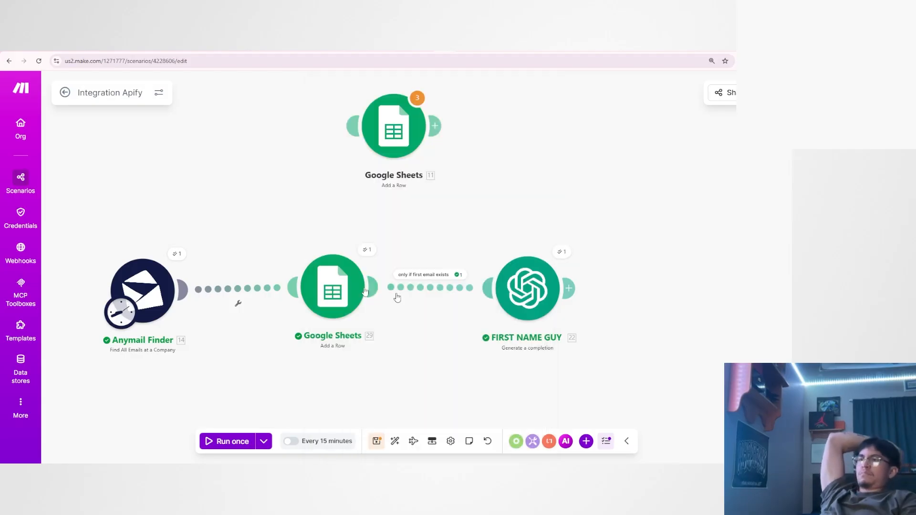
Compare the first address in Anymail Finder's Valid Emails output with the Result in FIRST NAME GUY's output.
left_click(183, 256)
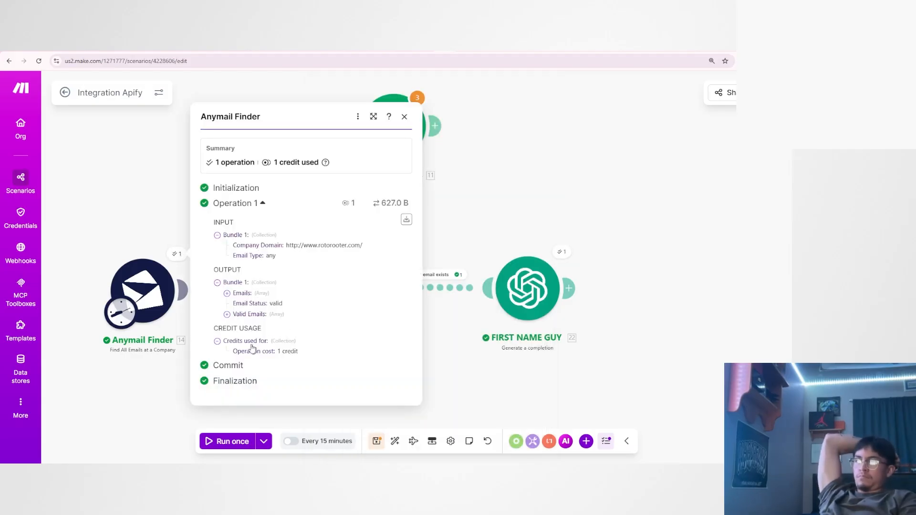
left_click(249, 315)
double_click(265, 298)
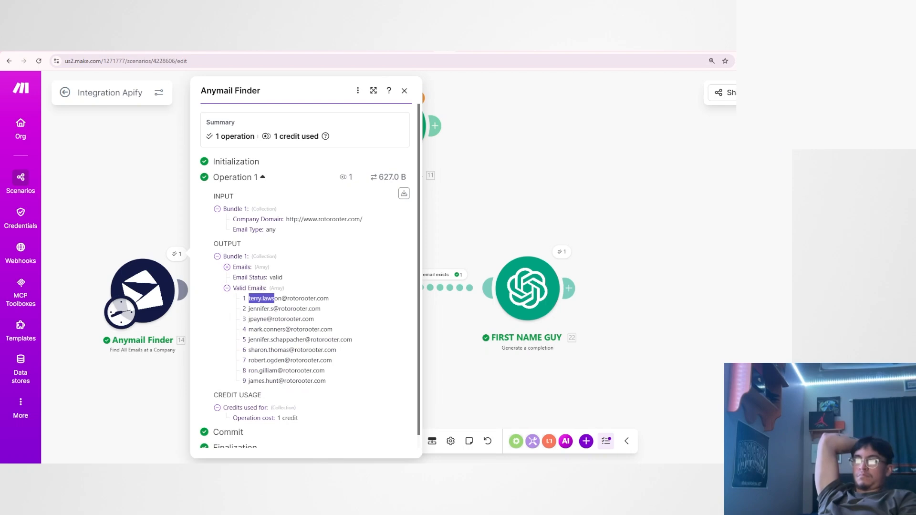
left_click_drag(281, 298, 332, 301)
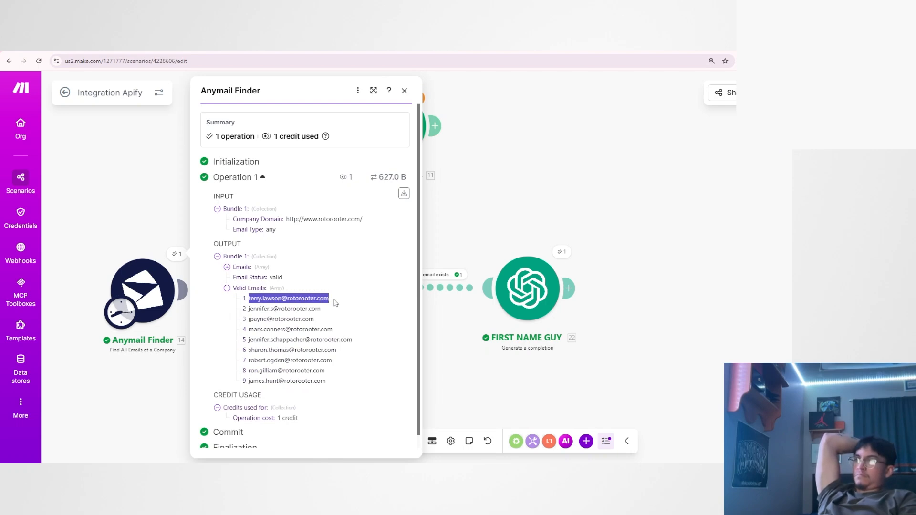
left_click_drag(249, 299, 260, 299)
left_click(561, 252)
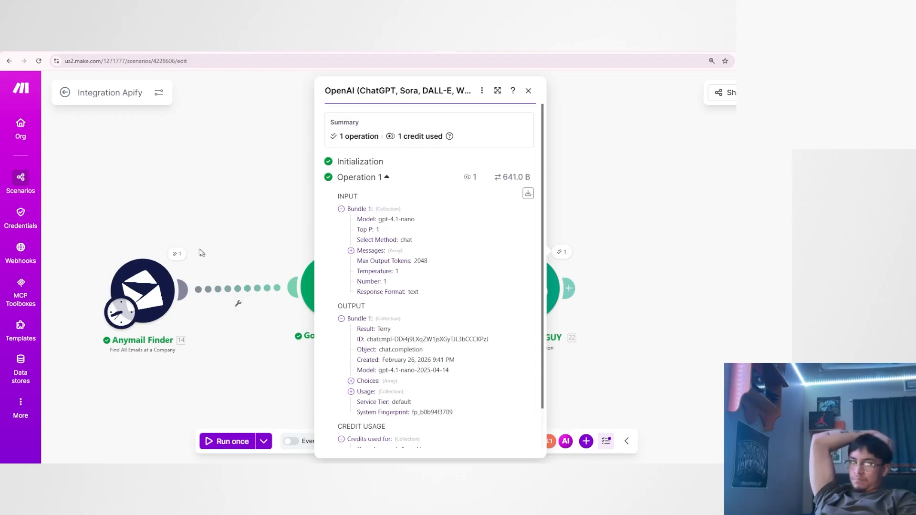
Reopen Anymail Finder's run output and check the Company Domain in its input bundle.
left_click(177, 253)
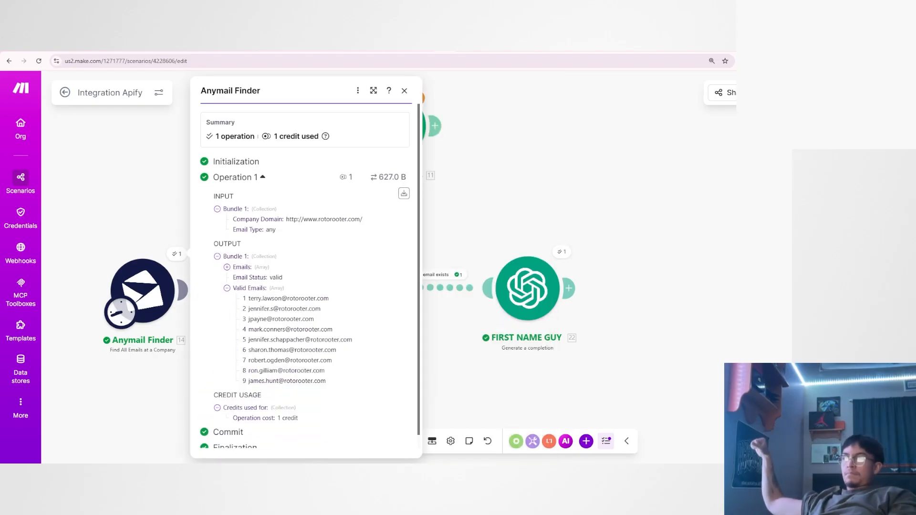
left_click_drag(287, 219, 355, 220)
left_click(368, 227)
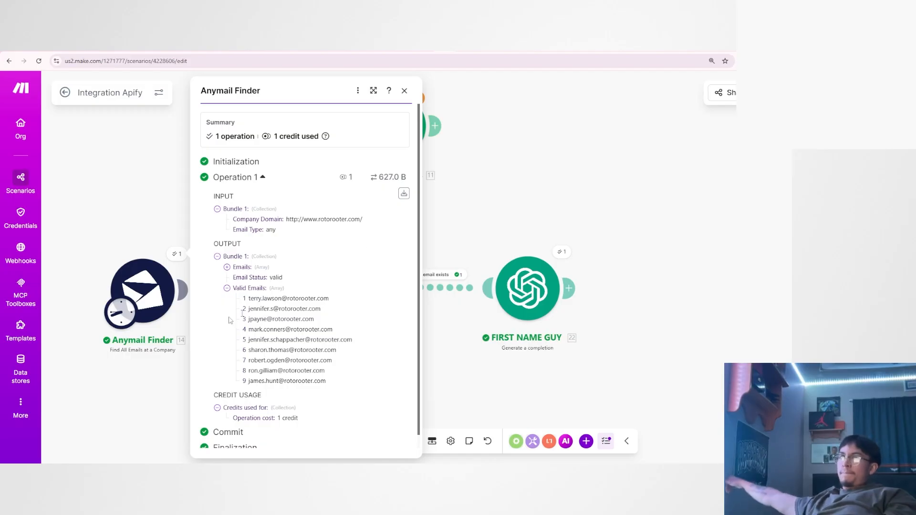
Examine the third address in Anymail Finder's Valid Emails list, focusing on the last name within the part before the @ sign.
left_click_drag(248, 318, 315, 319)
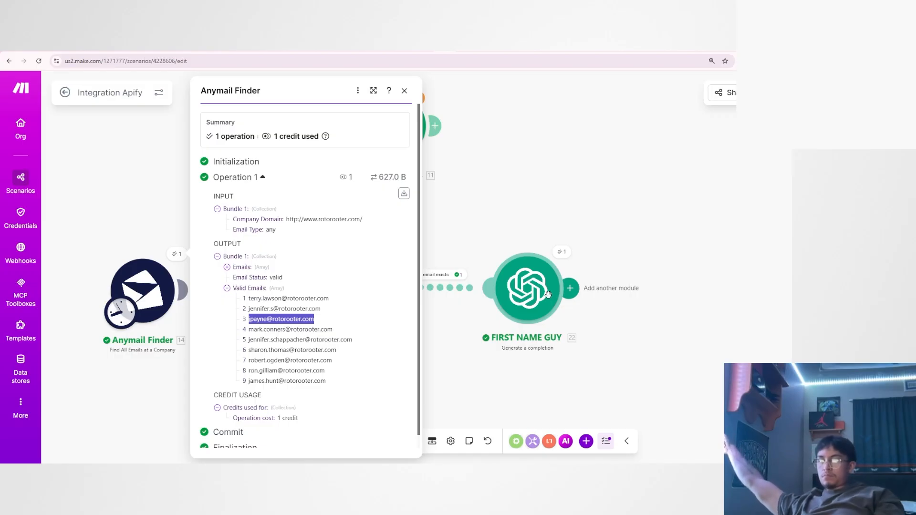
left_click(247, 322)
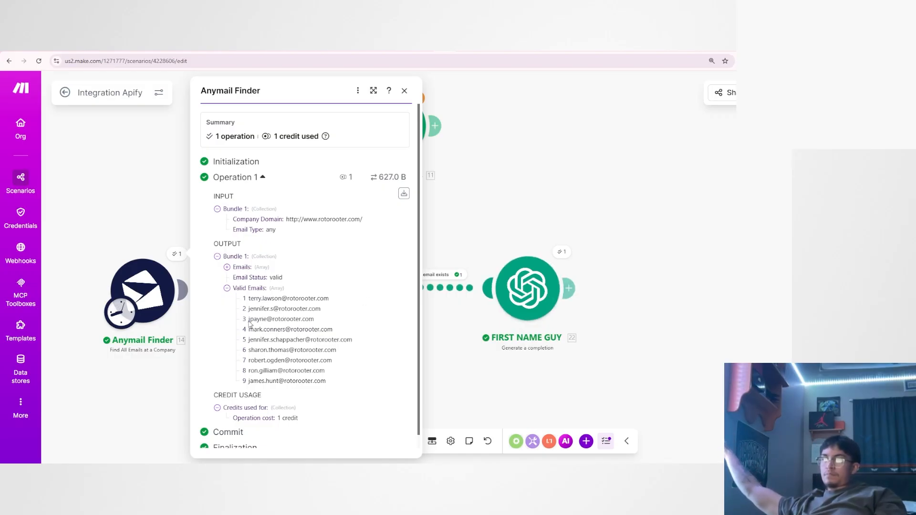
left_click_drag(249, 319, 265, 323)
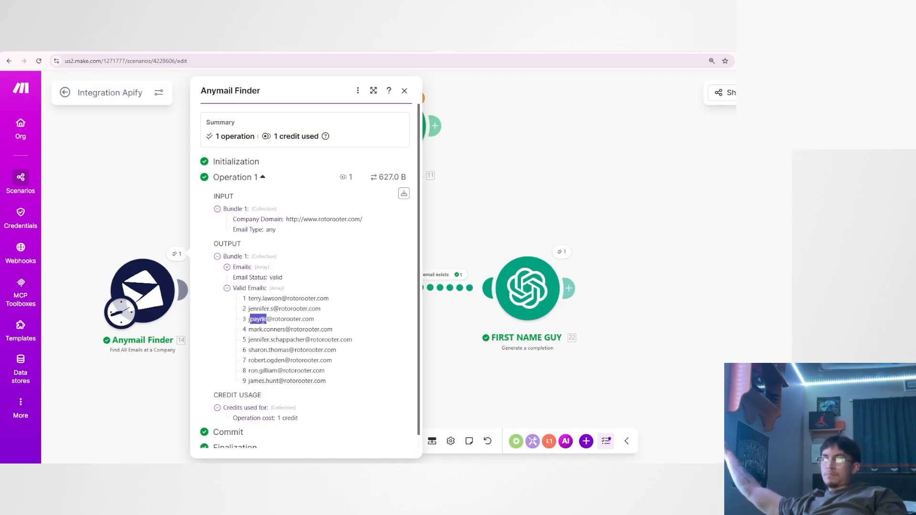
left_click(261, 320)
left_click_drag(251, 320, 266, 320)
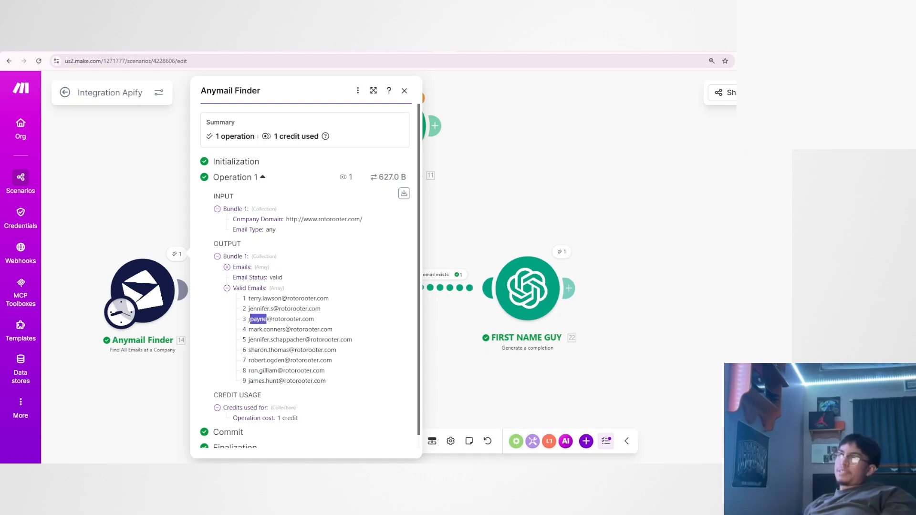
left_click(275, 323)
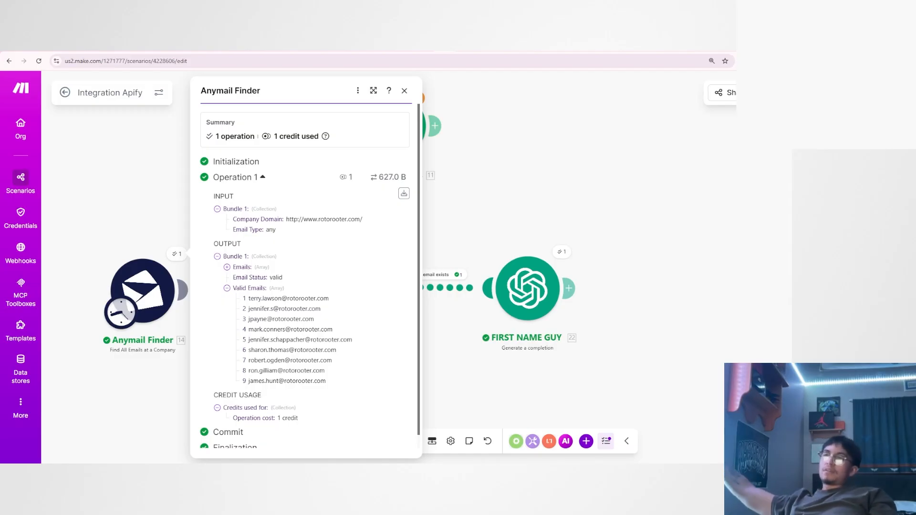
left_click_drag(267, 319, 250, 319)
left_click(303, 325)
left_click(268, 326)
left_click(266, 324)
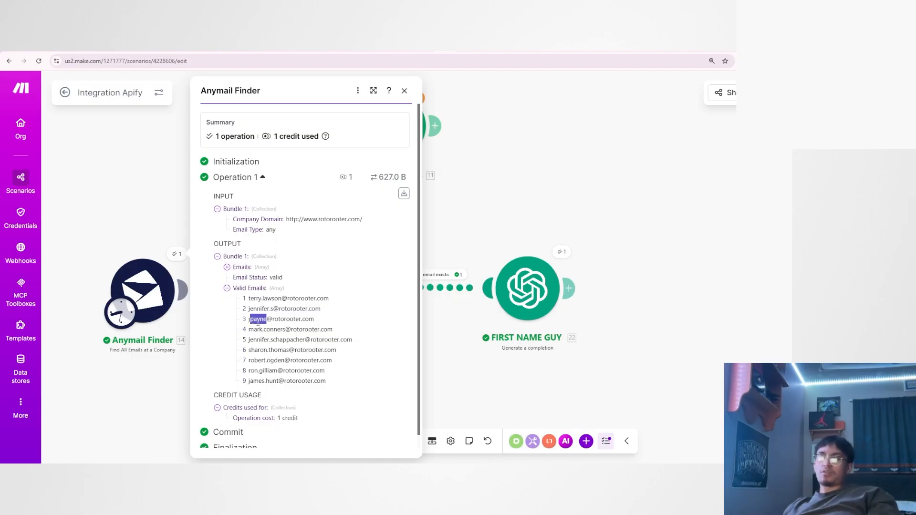
left_click(258, 322)
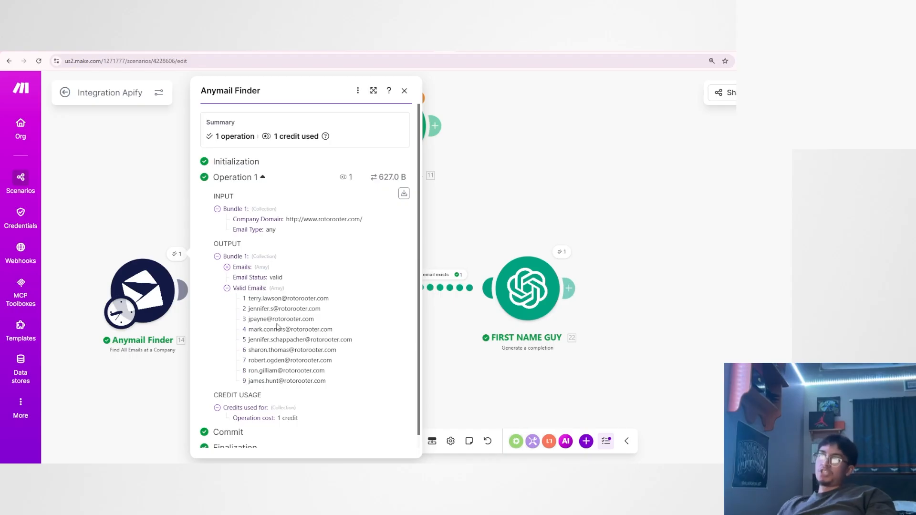
left_click_drag(250, 319, 264, 319)
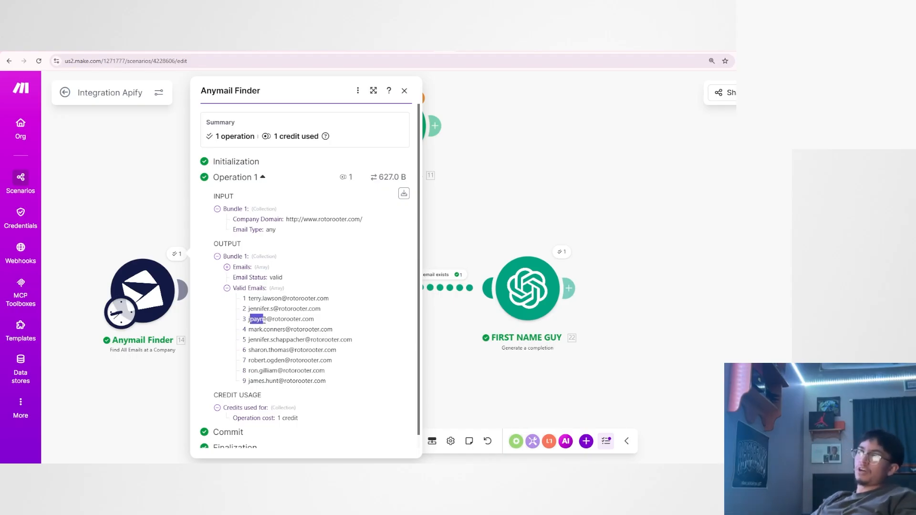
left_click(261, 324)
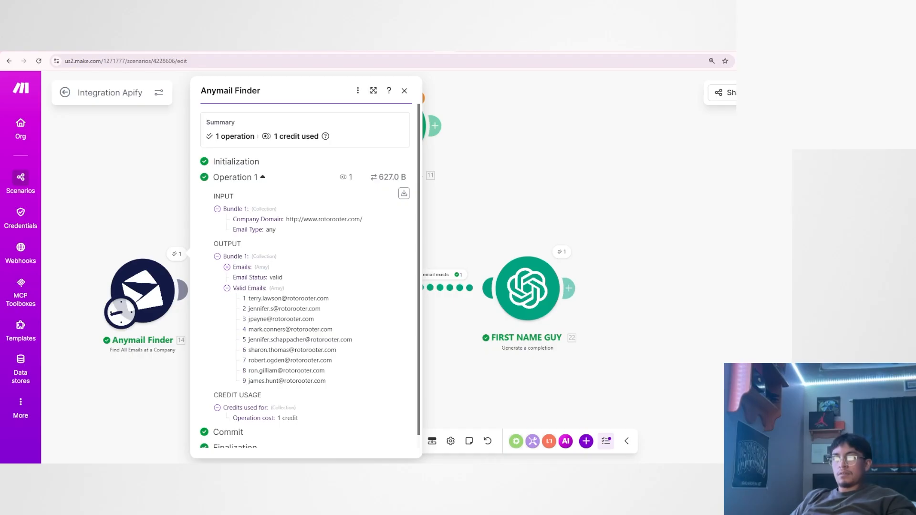
mouse_move(250, 320)
left_mouse_down()
mouse_move(267, 319)
mouse_move(248, 322)
left_mouse_up()
left_click(265, 324)
left_click(271, 324)
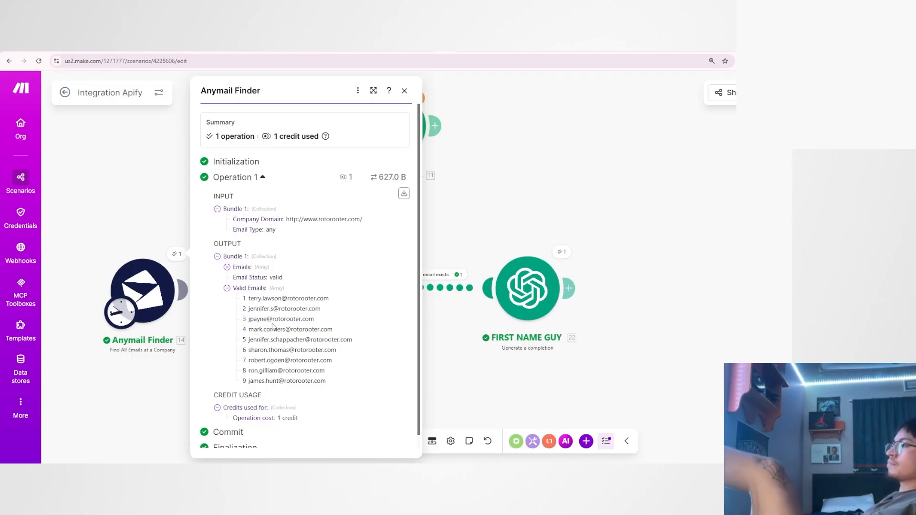
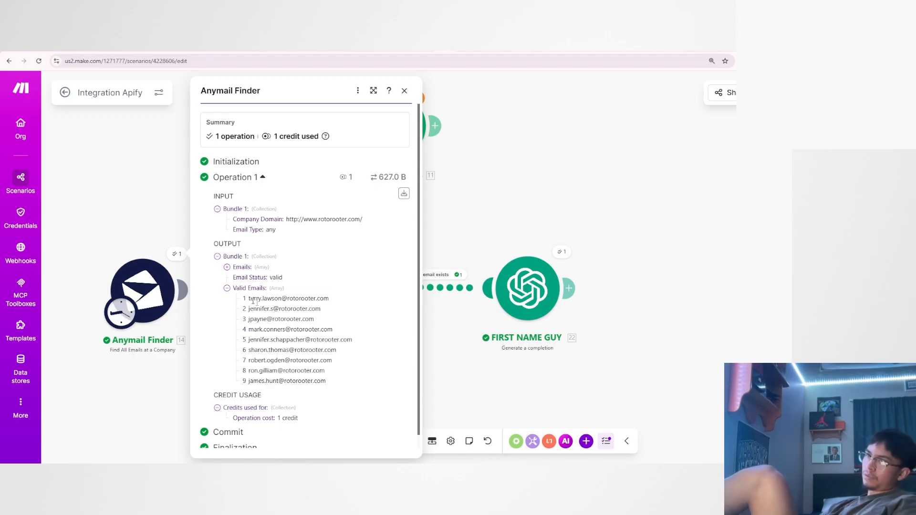
Examine the first three addresses in Anymail Finder's Valid Emails output, comparing how each one shows a name.
left_click_drag(247, 299, 343, 329)
left_click(342, 318)
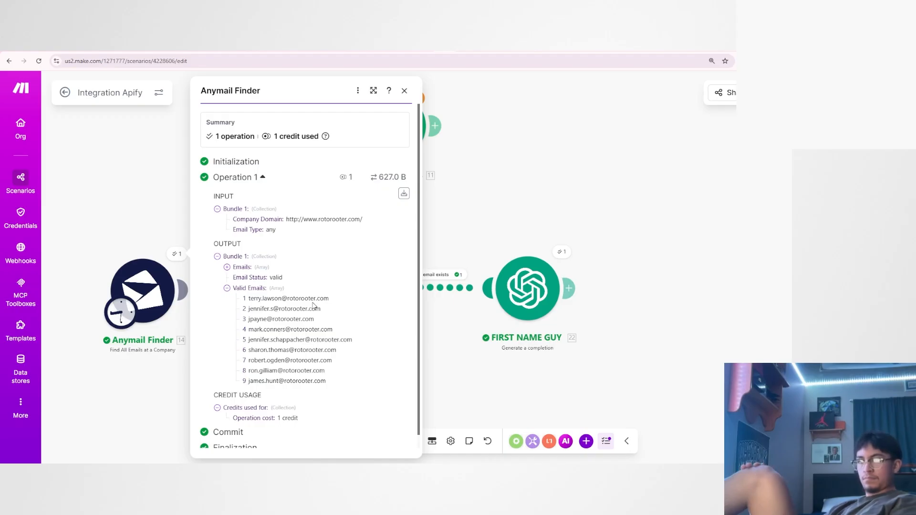
left_click_drag(247, 302, 324, 324)
left_click(324, 324)
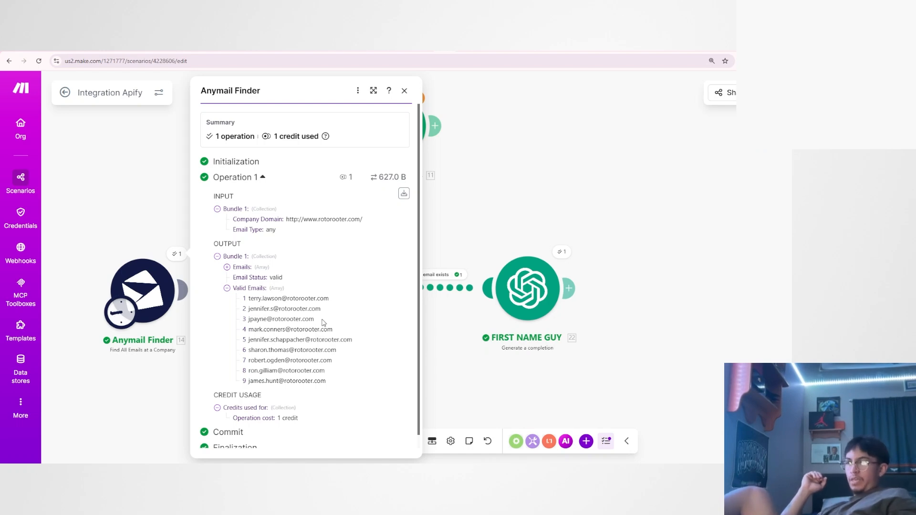
In FIRST NAME GUY's Developer / System message, end the sentence after "list of emails" and insert "some emails will clearly show".
left_click(515, 300)
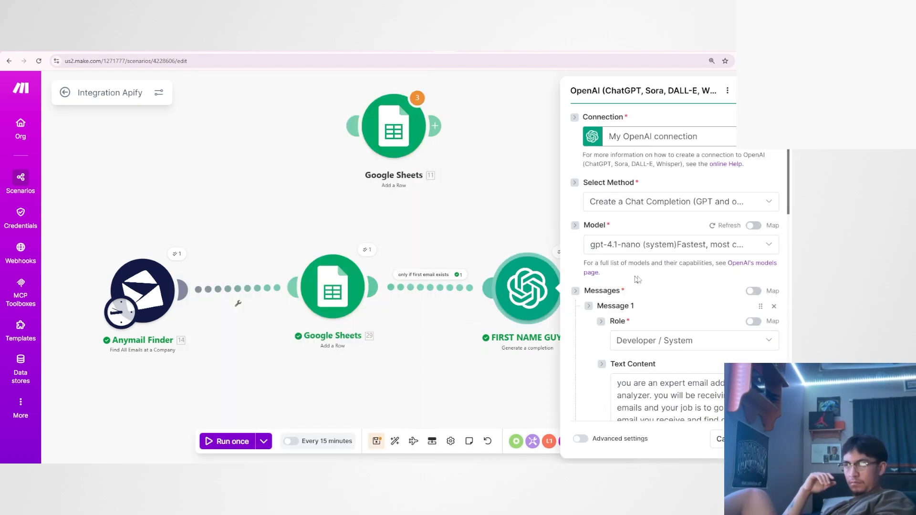
scroll(593, 253, "down", 4)
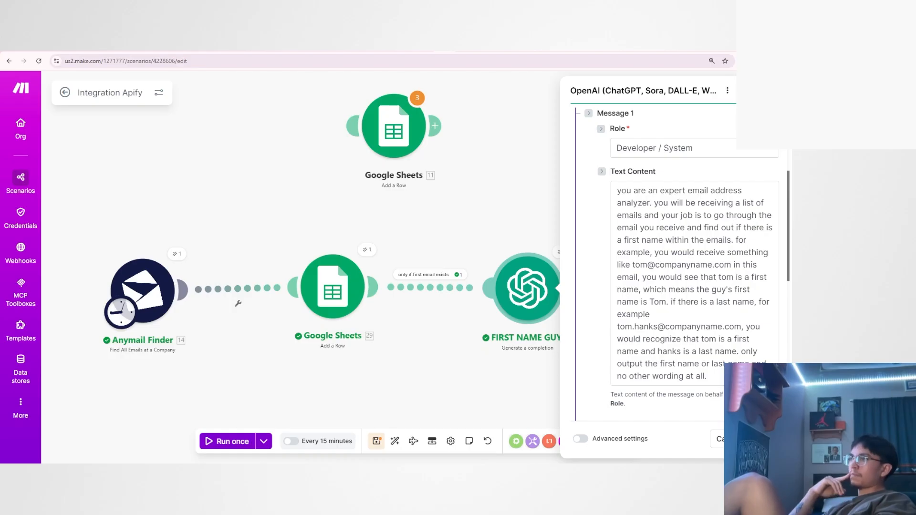
left_click(644, 216)
key("BackSpace")
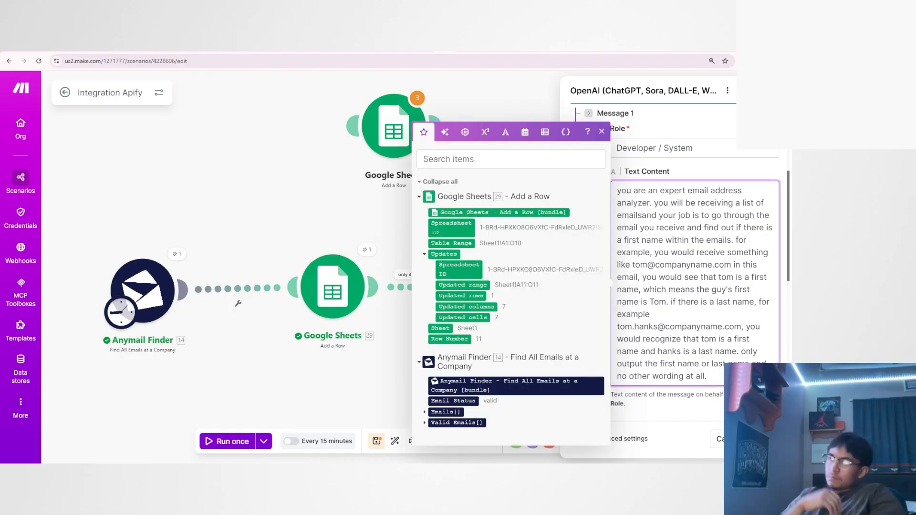
type(". ")
type("someem")
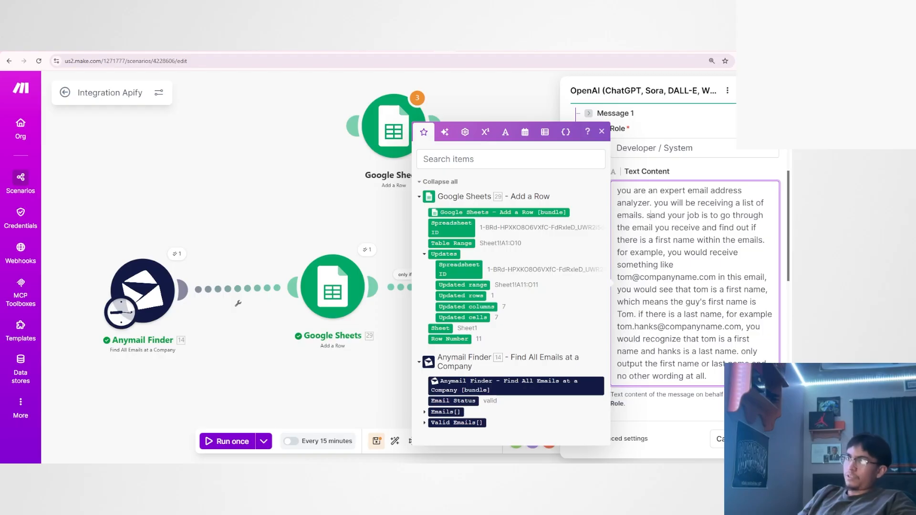
key("BackSpace")
key("BackSpace")
type("emails wil")
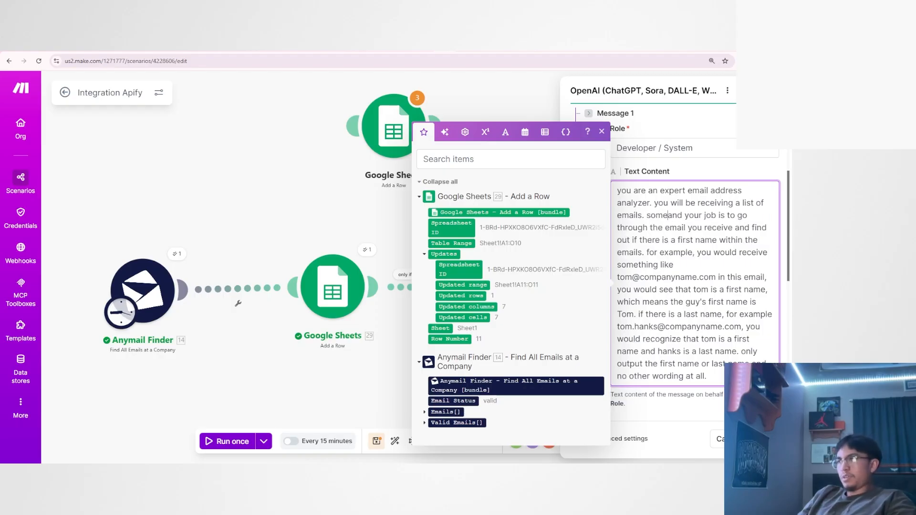
type("l clearly show ")
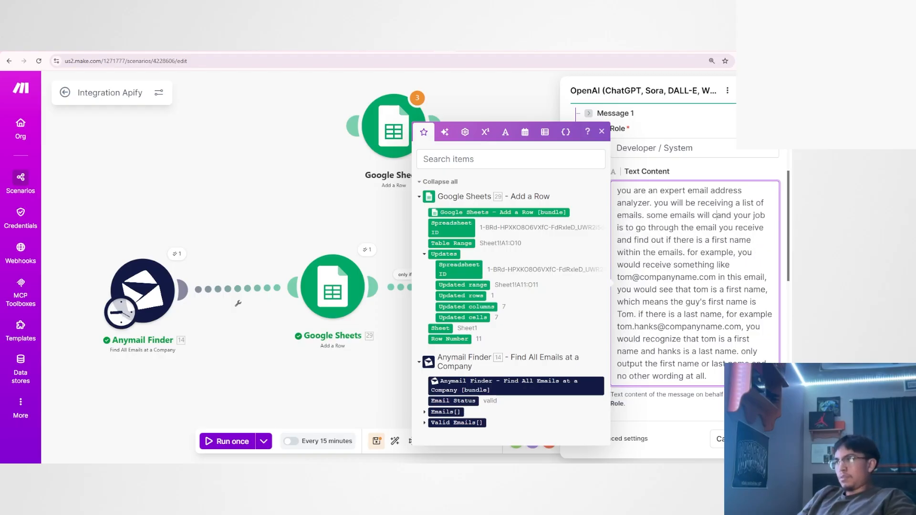
type("e")
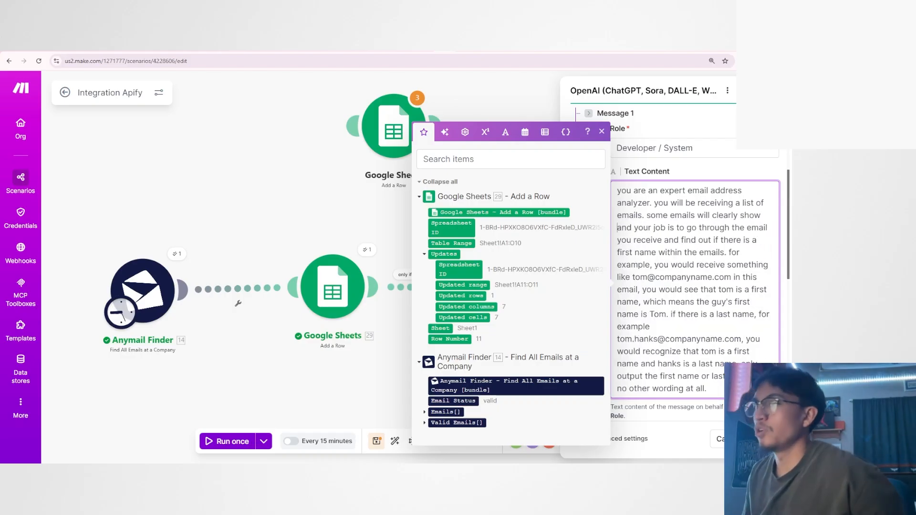
key("BackSpace")
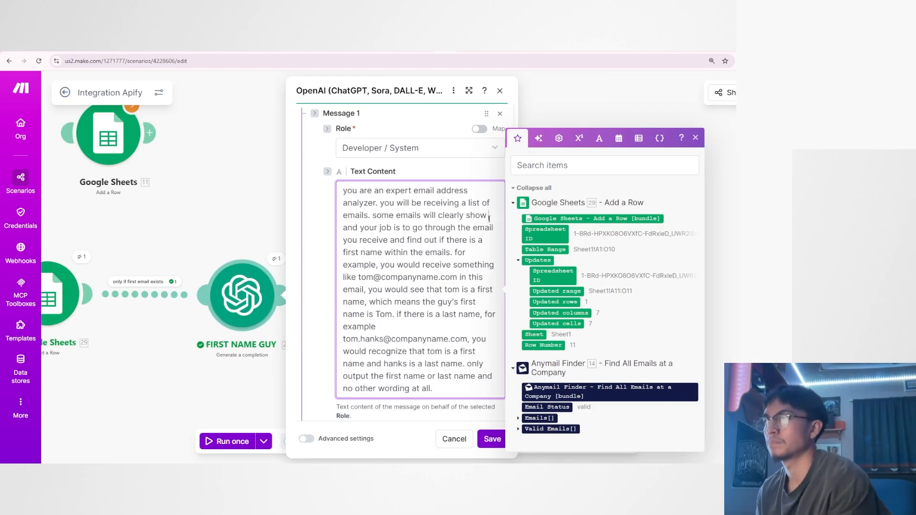
Complete the inserted sentence with "a first name, some will clearly show a last name, and some will show both.".
type("a first name, some wi")
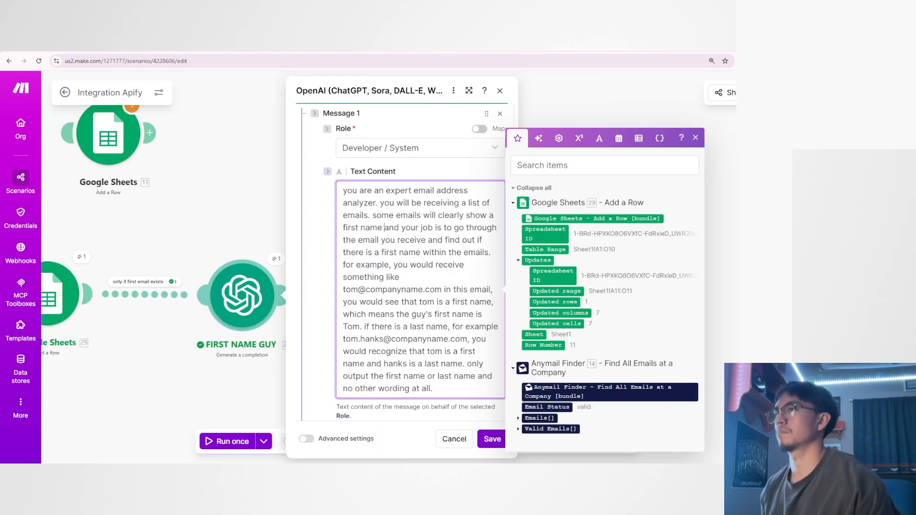
type("ll clearly s")
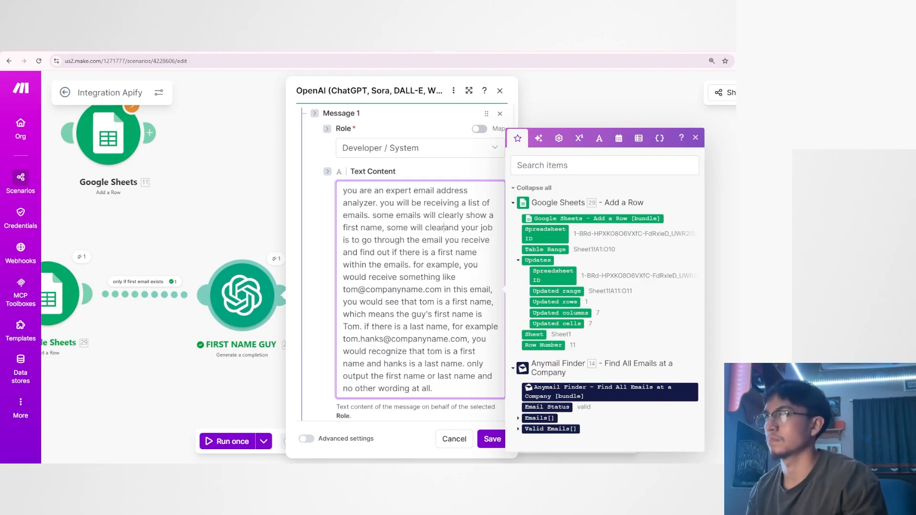
type("how a last name, and so")
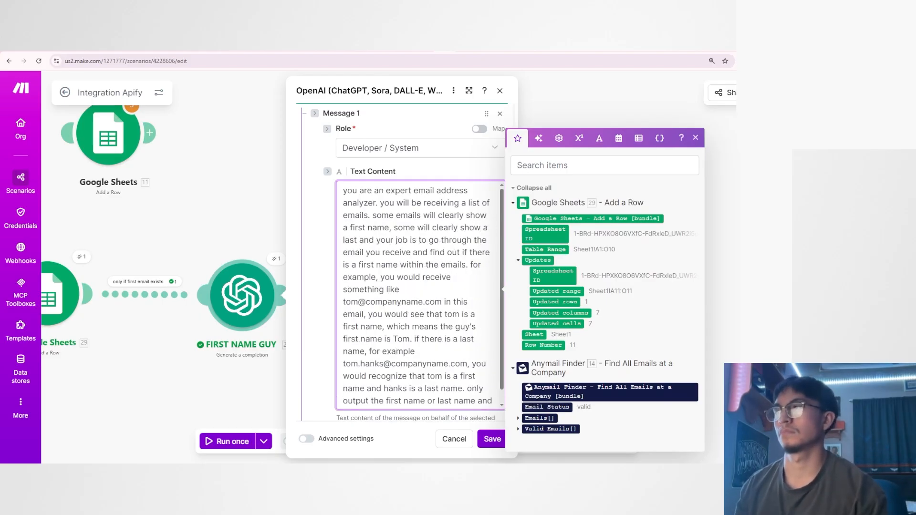
type("me will sh")
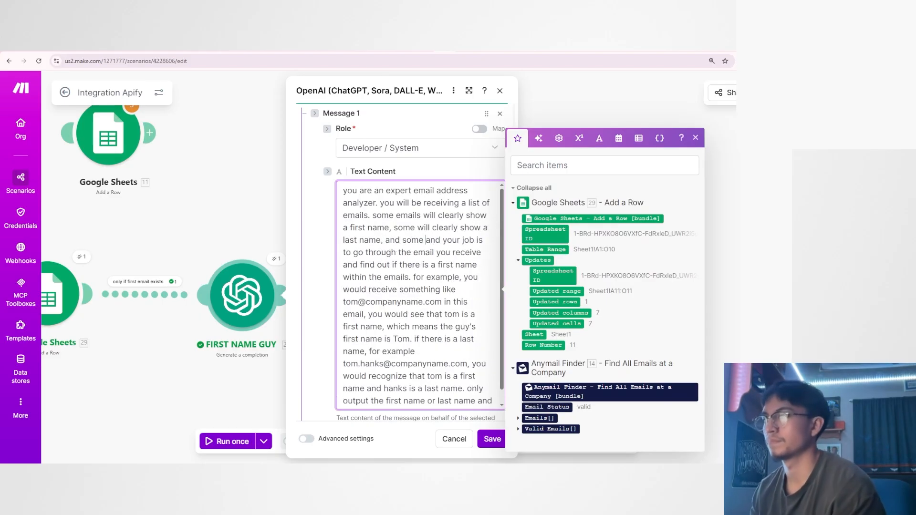
type("ow both.")
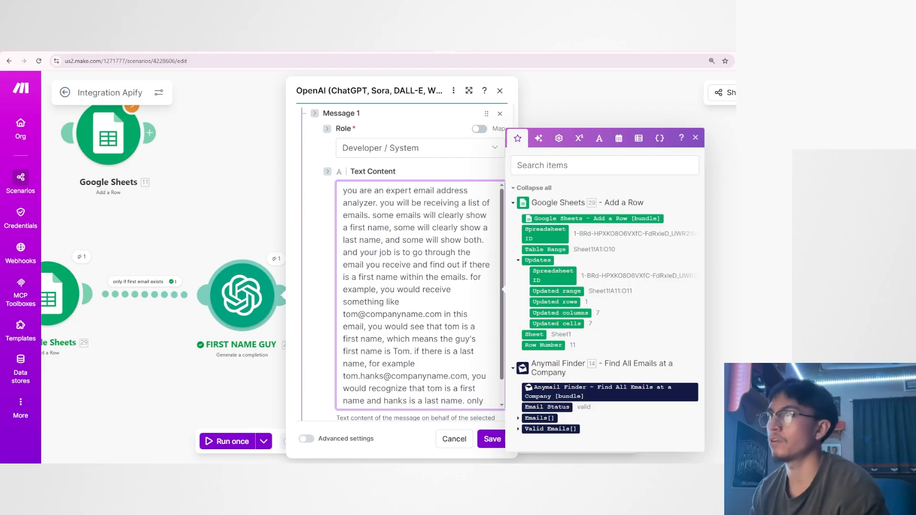
type("some w")
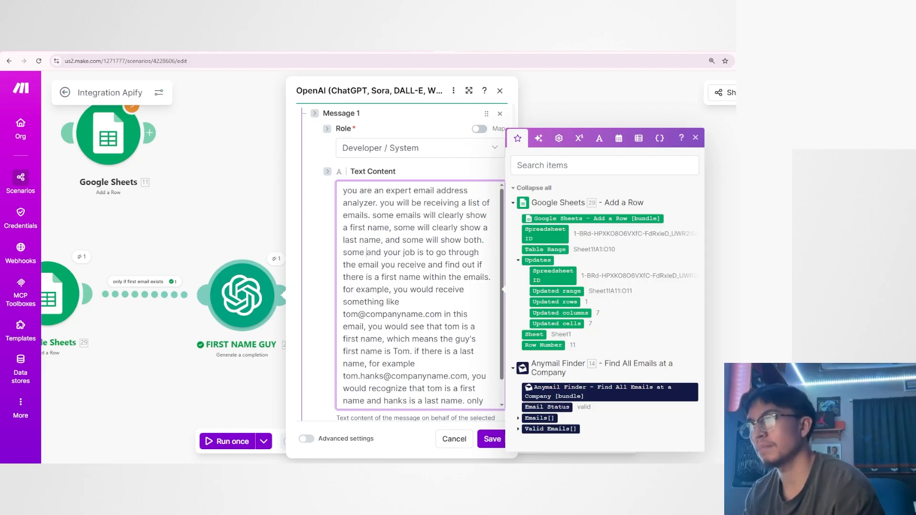
key("BackSpace")
key("BackSpace")
key("BackSpace")
key("BackSpace")
key("BackSpace")
key("BackSpace")
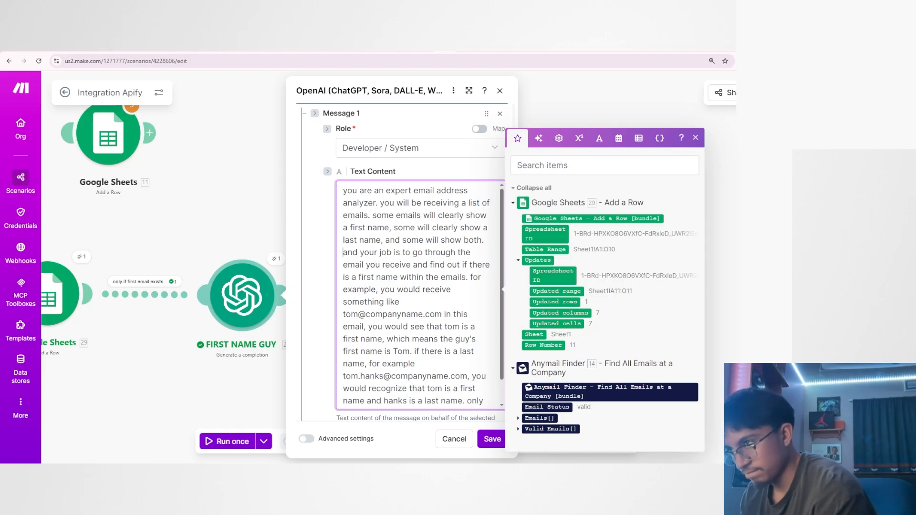
Review the system message's wording, including the job instruction, the two example addresses and the final output rule.
left_click_drag(343, 314, 412, 315)
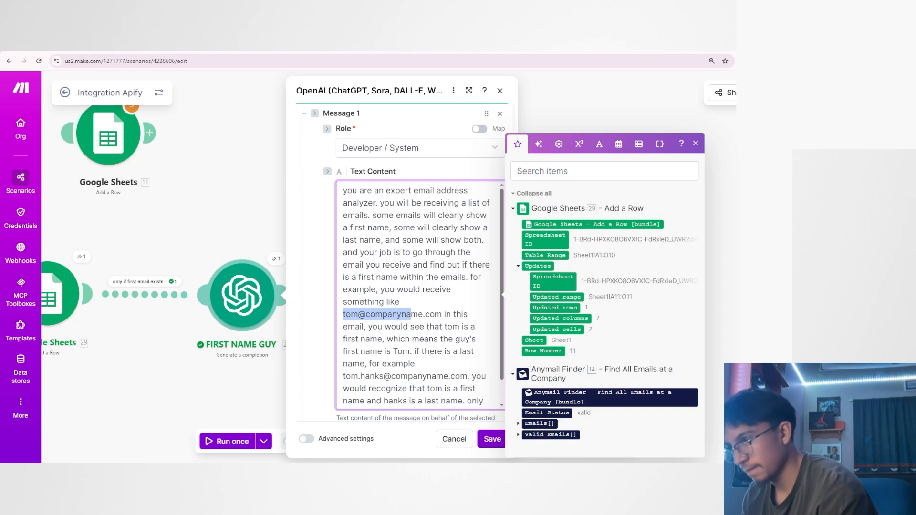
left_click(343, 377)
left_click_drag(343, 376, 391, 376)
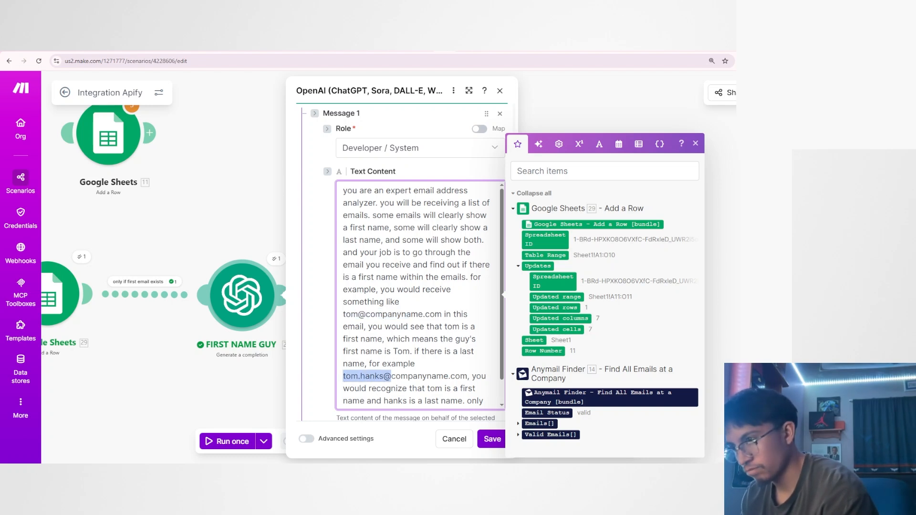
left_click(408, 368)
scroll(408, 369, "down", 1)
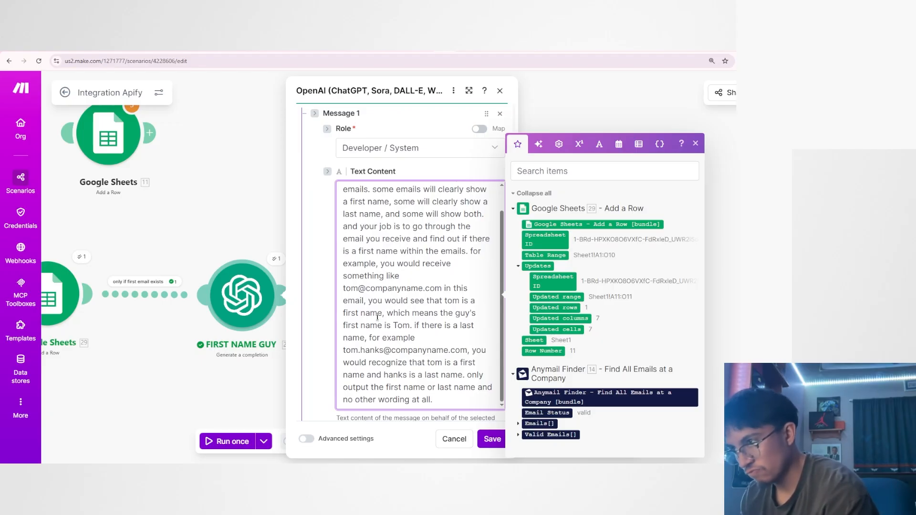
scroll(377, 318, "up", 1)
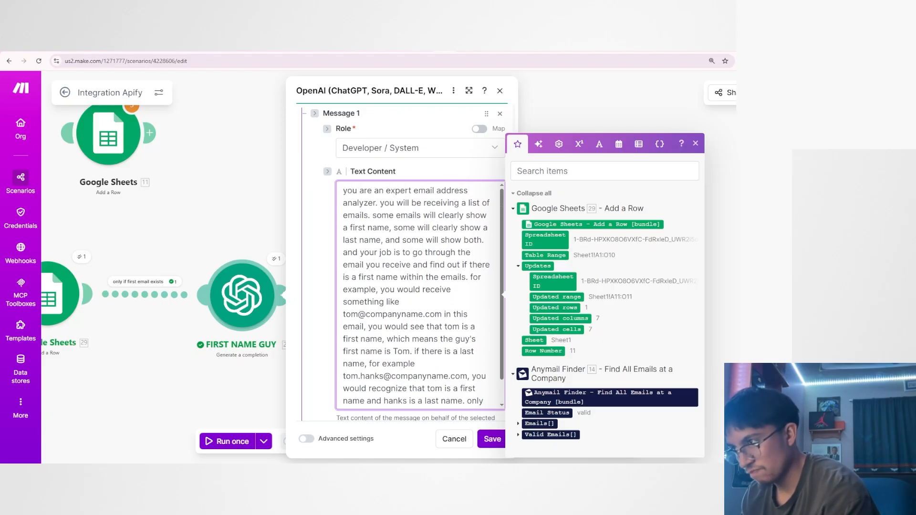
left_click_drag(344, 215, 481, 279)
left_click(463, 291)
scroll(361, 281, "down", 1)
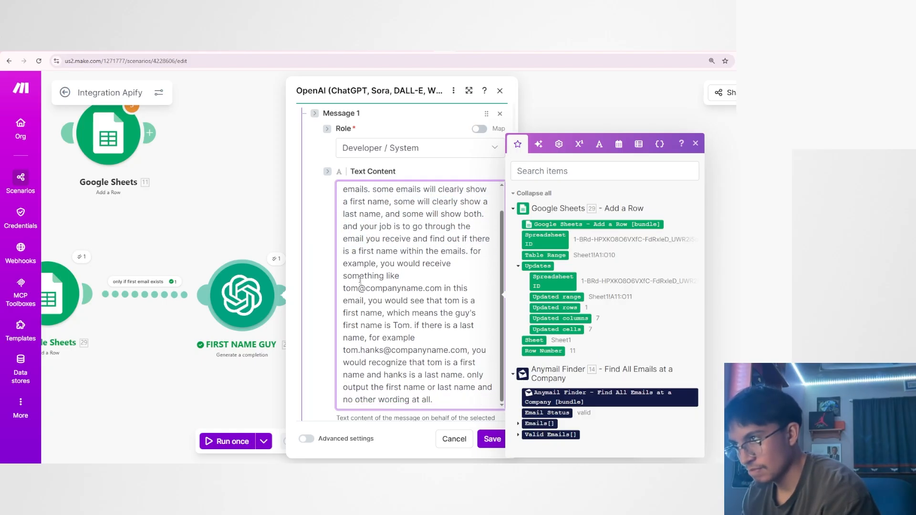
left_click_drag(343, 288, 435, 388)
scroll(416, 301, "up", 1)
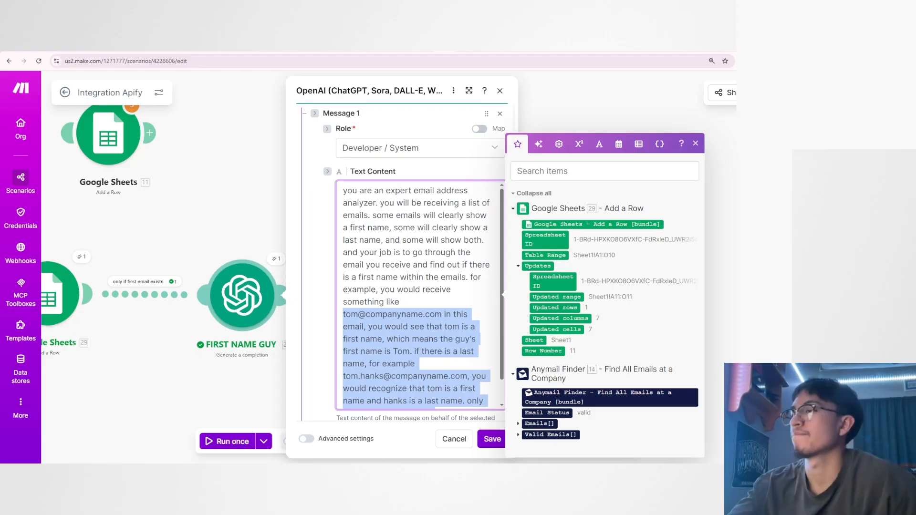
left_click(415, 215)
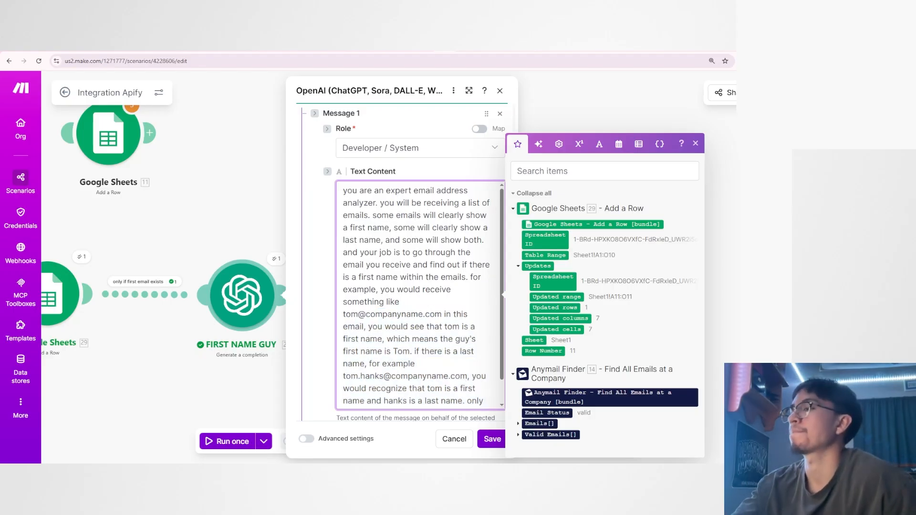
left_click(437, 228)
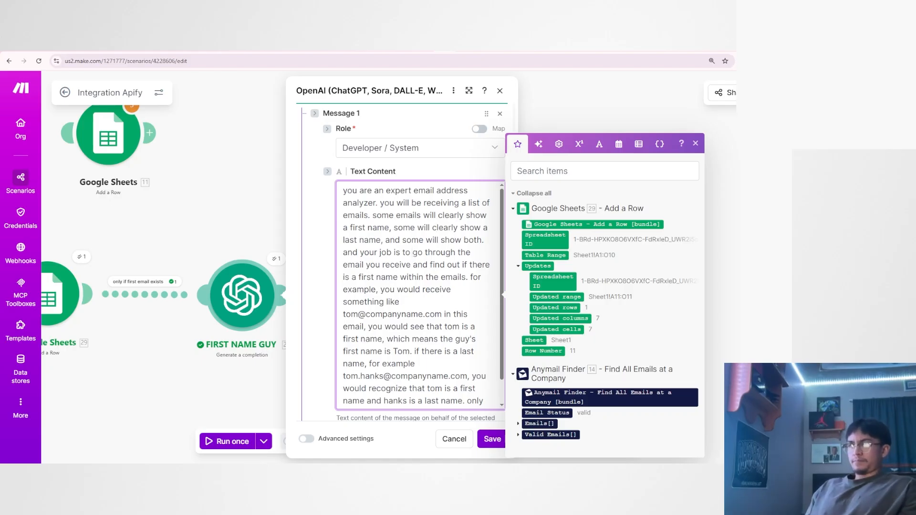
Replace "go through" in the job instruction with "take a look at all of the emails you are given, then".
left_click_drag(412, 252, 458, 252)
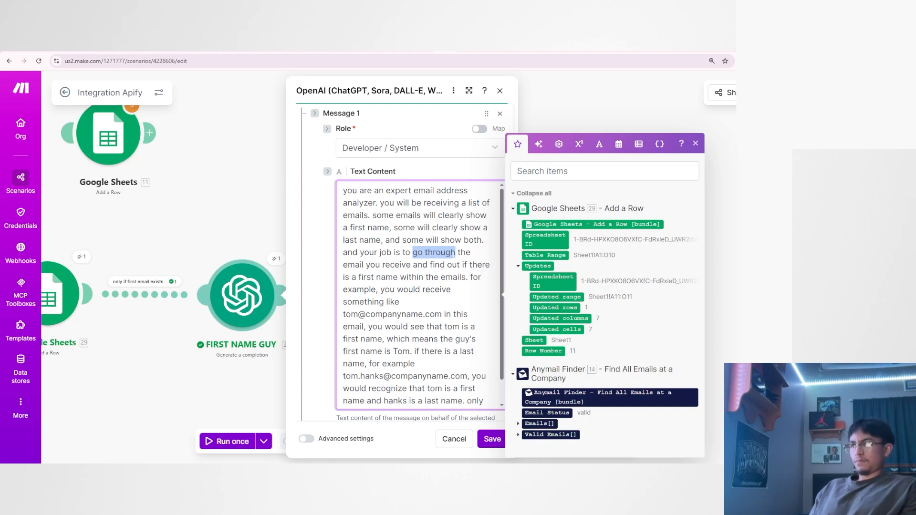
type("take a look")
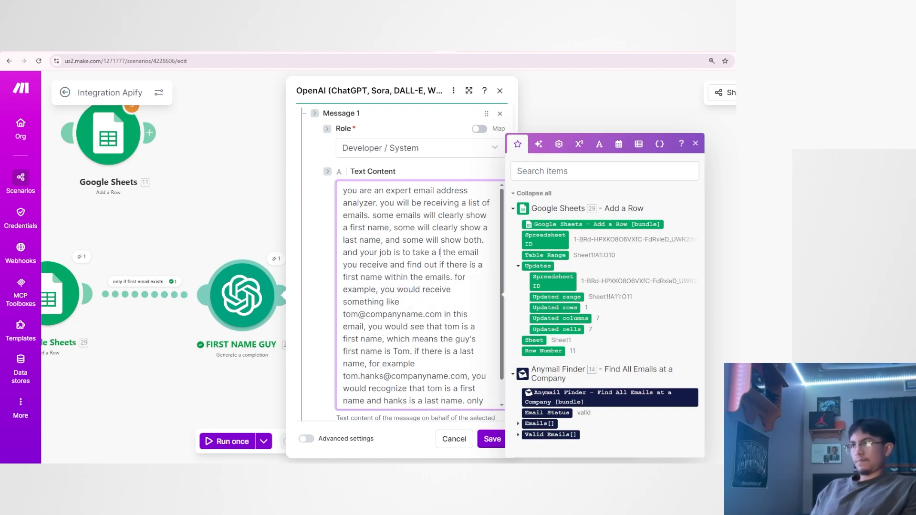
type(" at all of th")
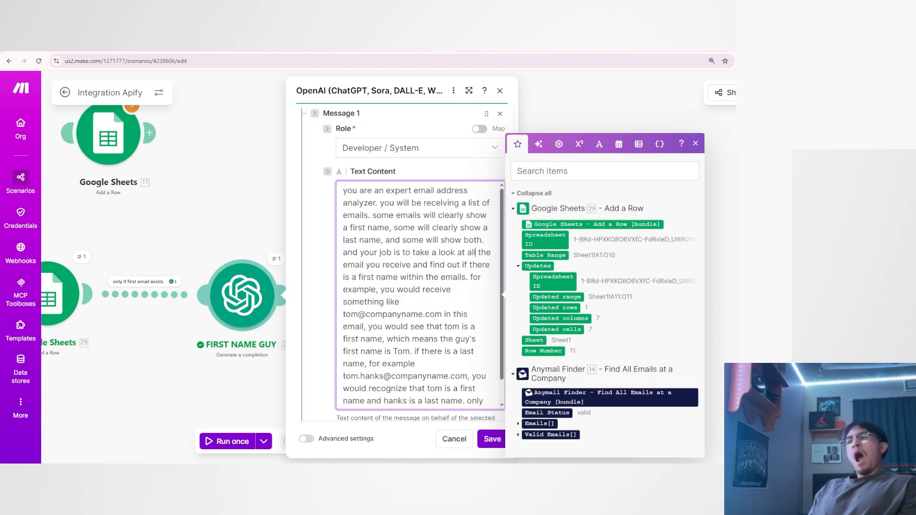
type("e emails you are giv")
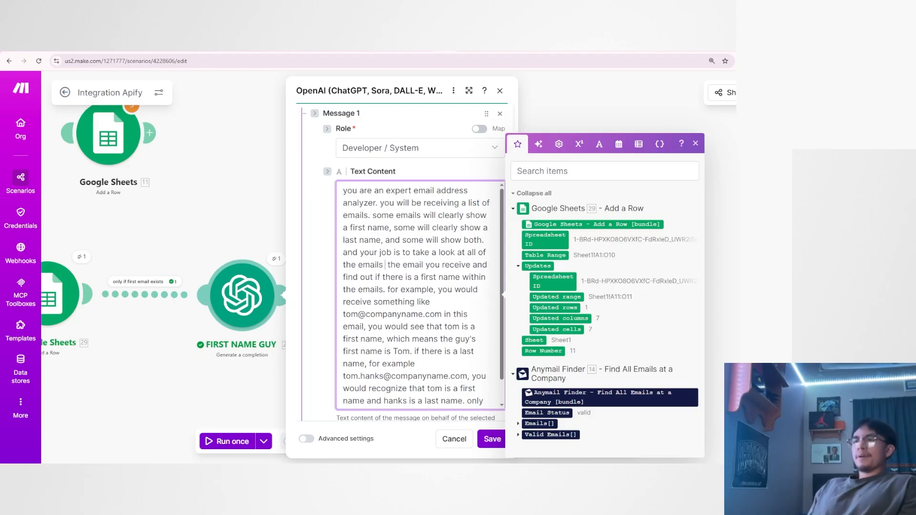
type("en, then ")
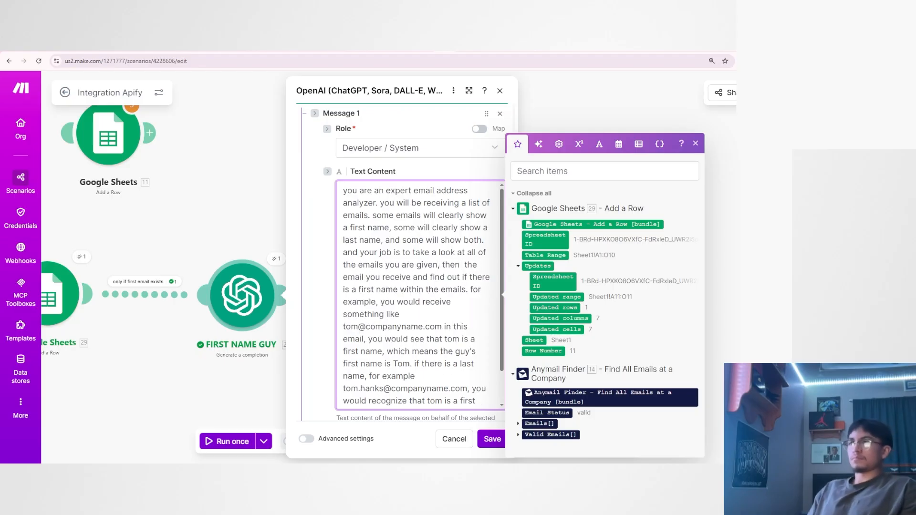
type("choose one t")
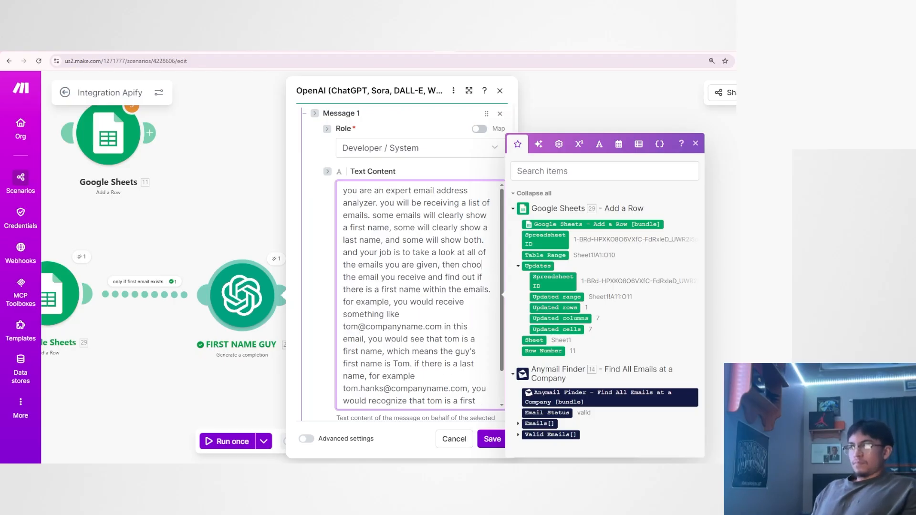
type("hat clear")
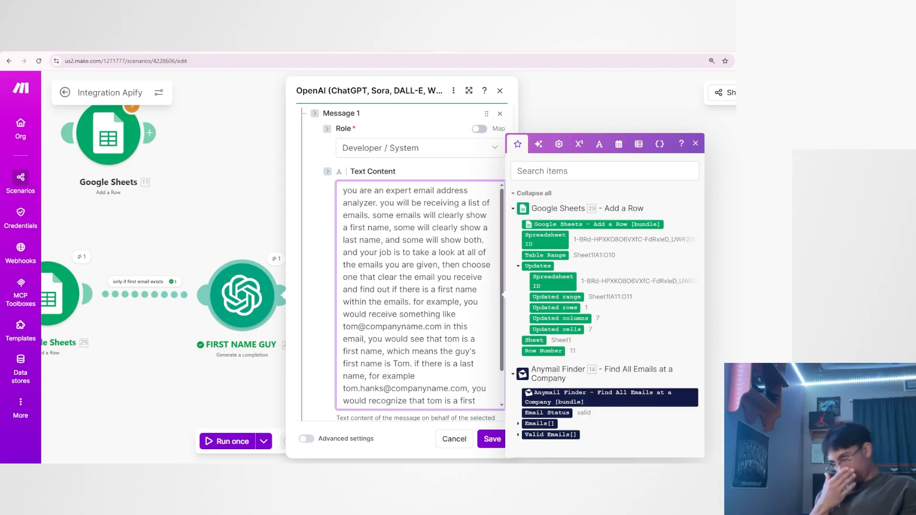
type("l")
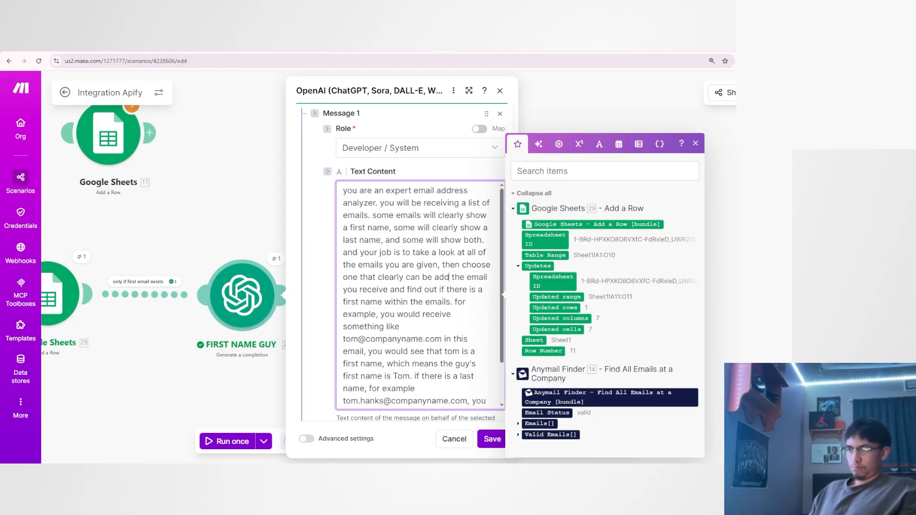
type("y can be addressed by the first name and the co")
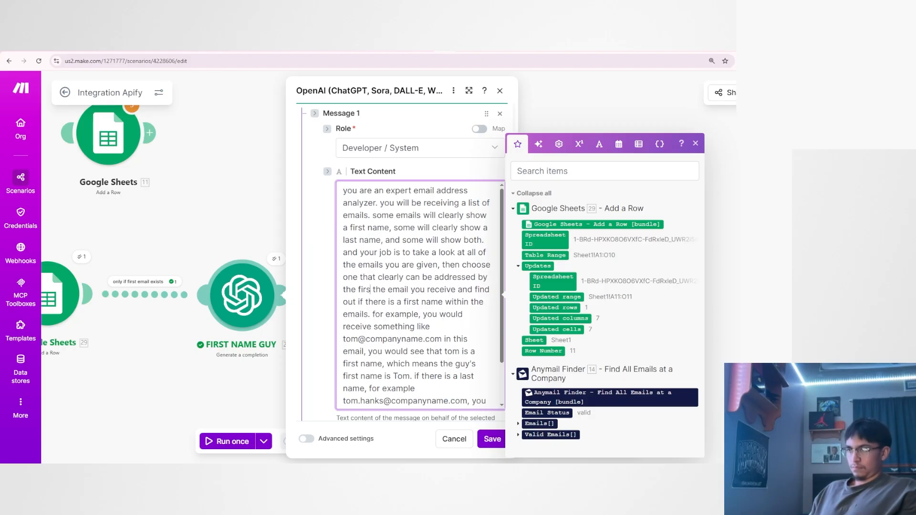
type("rrect")
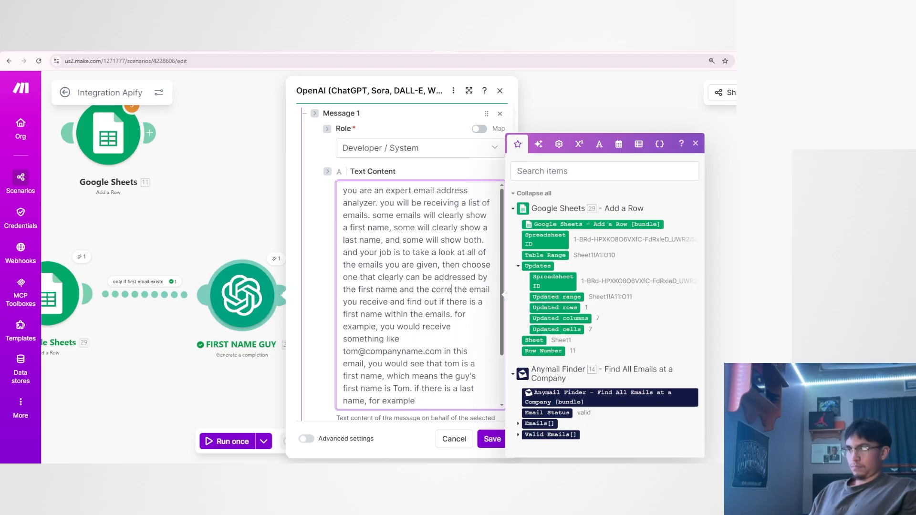
type(" pronoun")
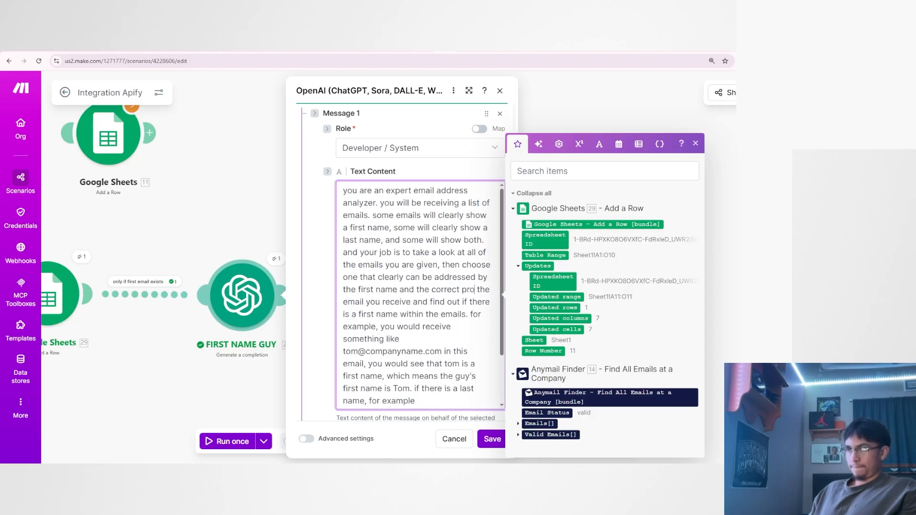
type(".")
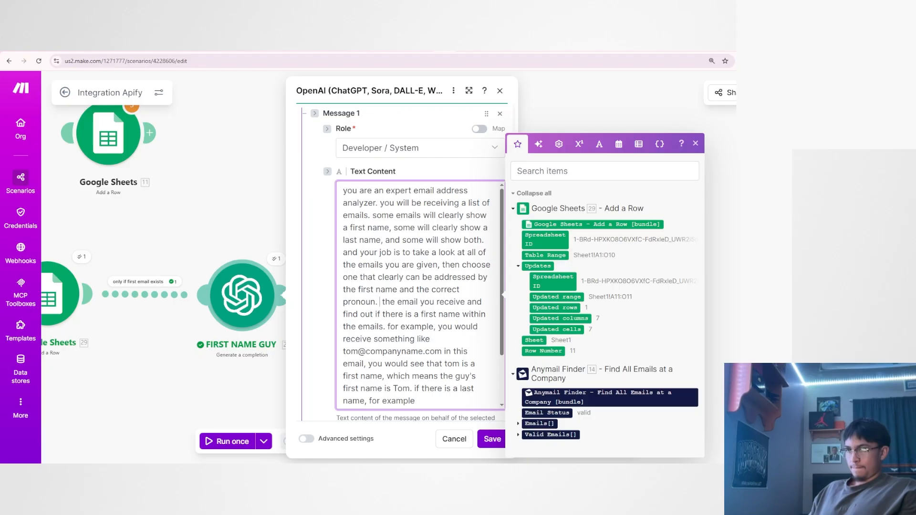
Continue the job instruction after "then" with "choose one that clearly can be addressed by the first name and the correct pronoun.".
key("BackSpace")
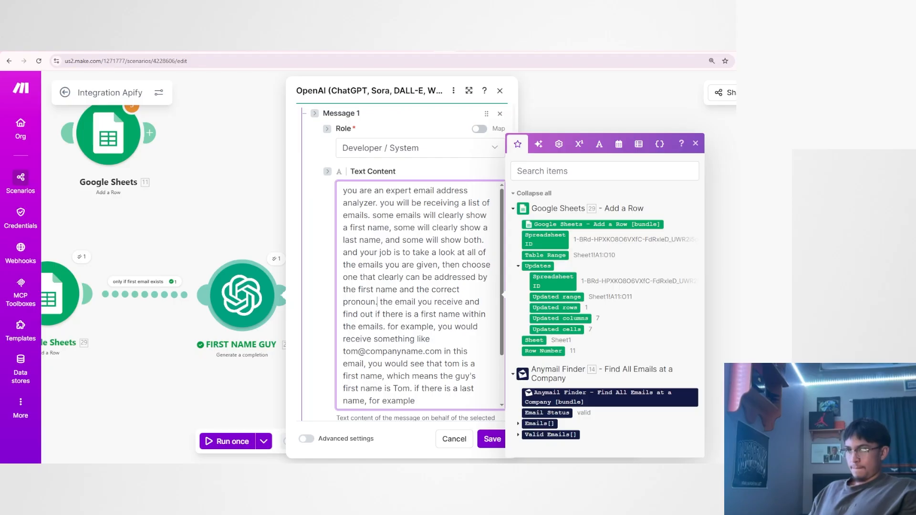
Add the sentence "once you do that, only output the first name of the chosen emails." after "correct pronoun.".
type("once you do that")
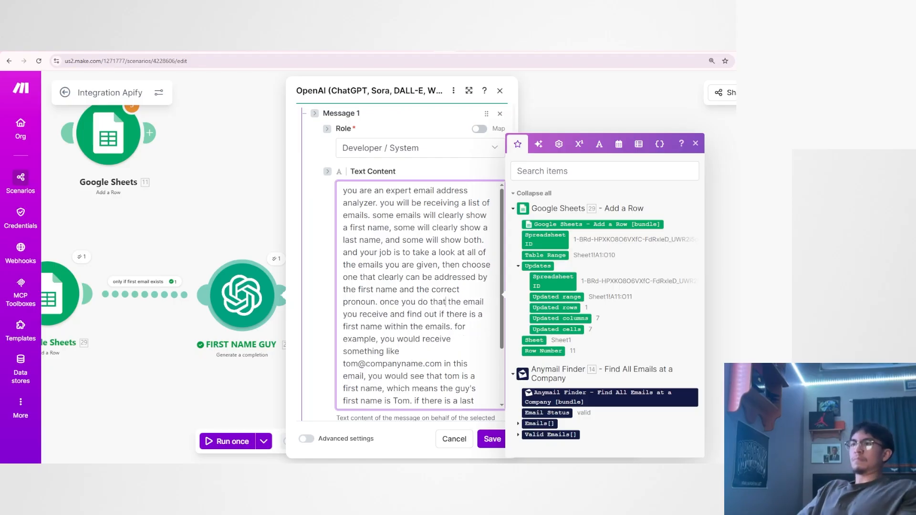
type(",")
type("only outp")
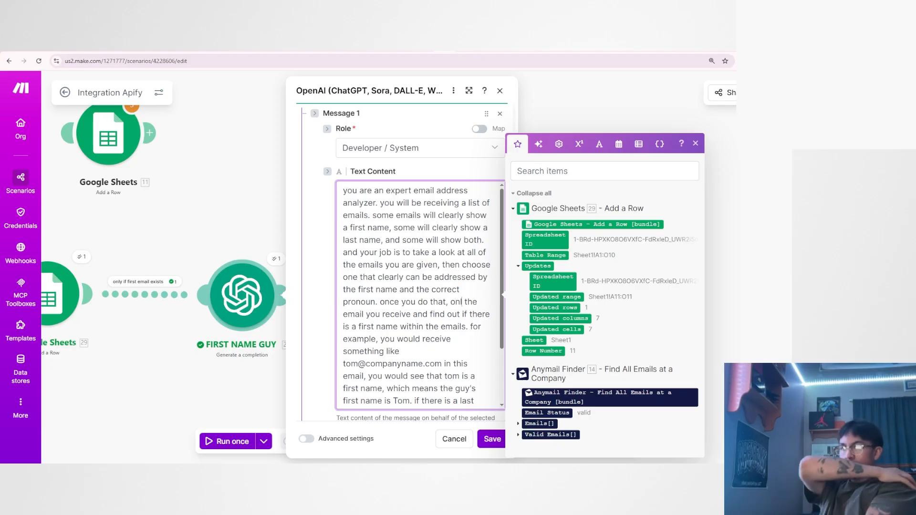
type("ut the first")
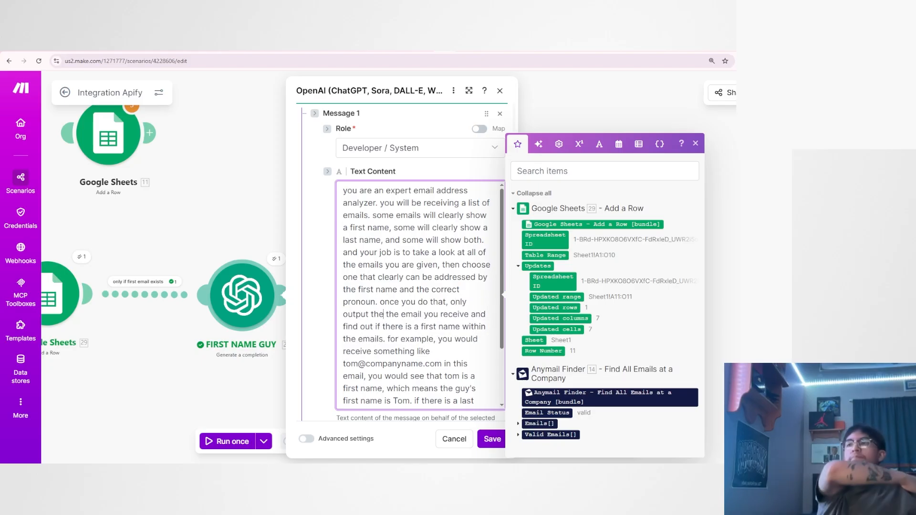
type(" name of the chosen emai")
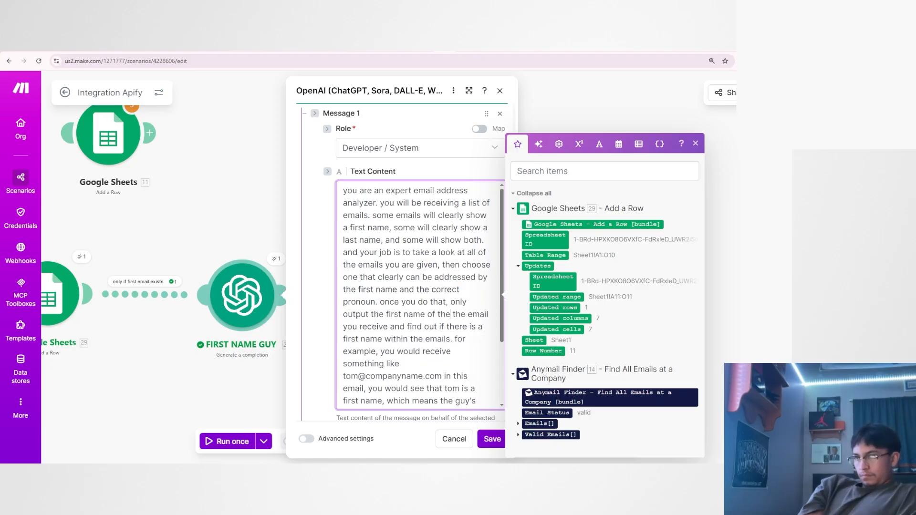
type("ls.")
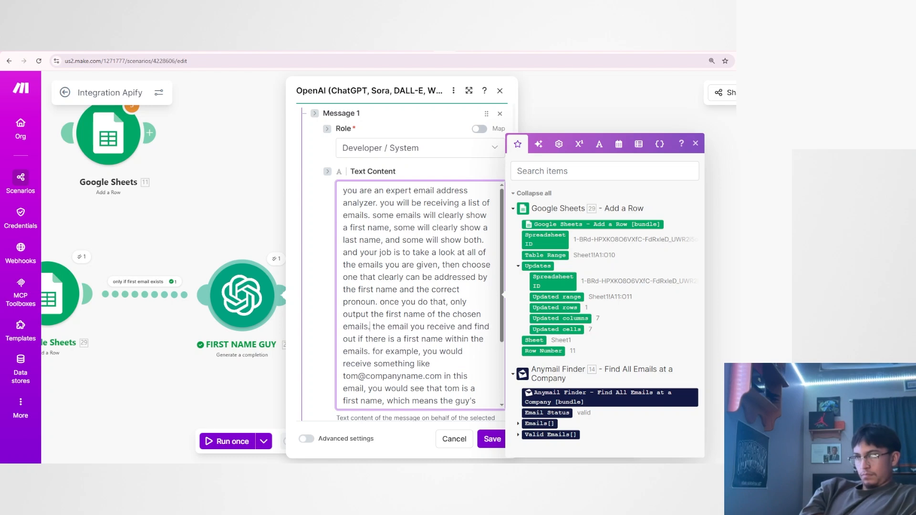
Delete the leftover wording "the email you receive and find out if there is a first name within the emails." before "for example".
left_click_drag(368, 327, 347, 314)
left_click(431, 364)
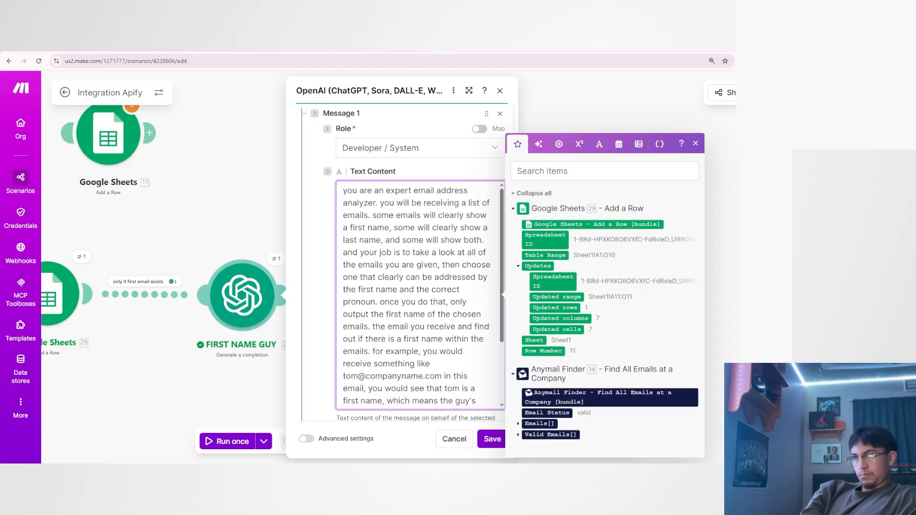
left_click_drag(373, 327, 369, 351)
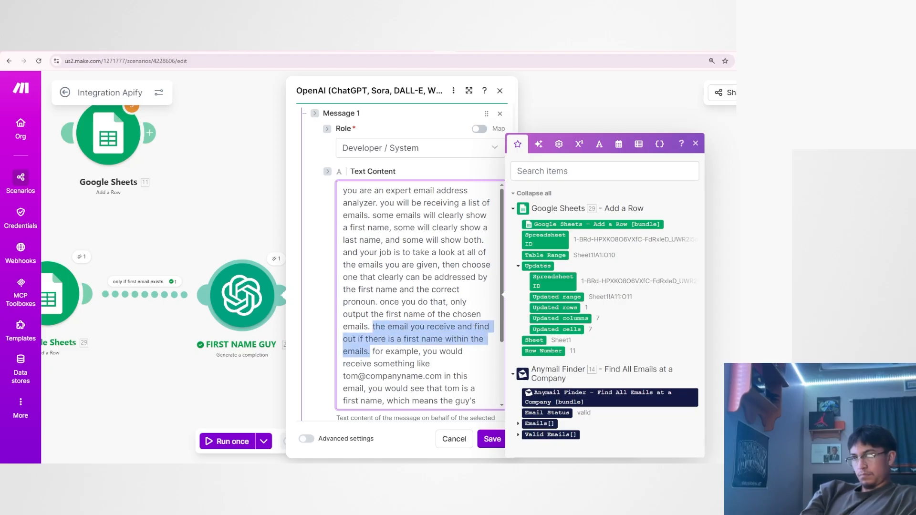
key("BackSpace")
Append a new final line reading "an example of one that has only the first letter of the first name and the last name would be".
scroll(384, 287, "down", 2)
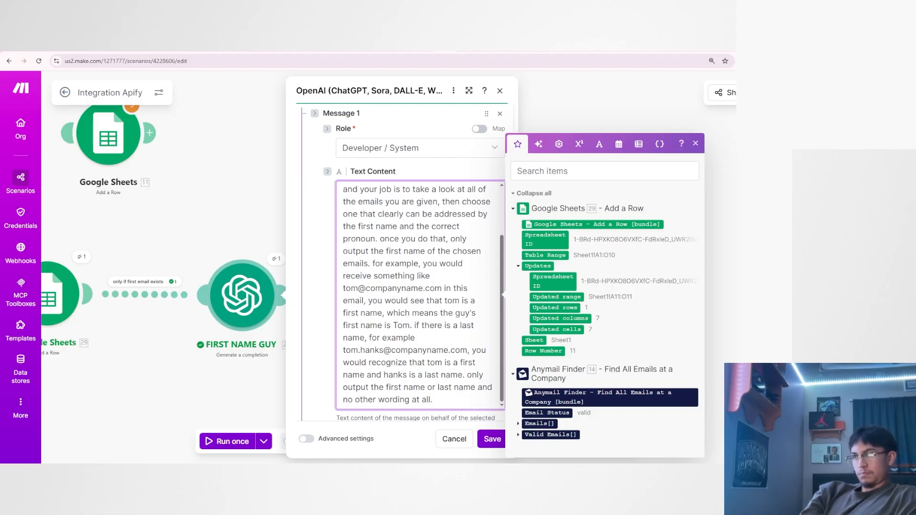
scroll(384, 285, "down", 2)
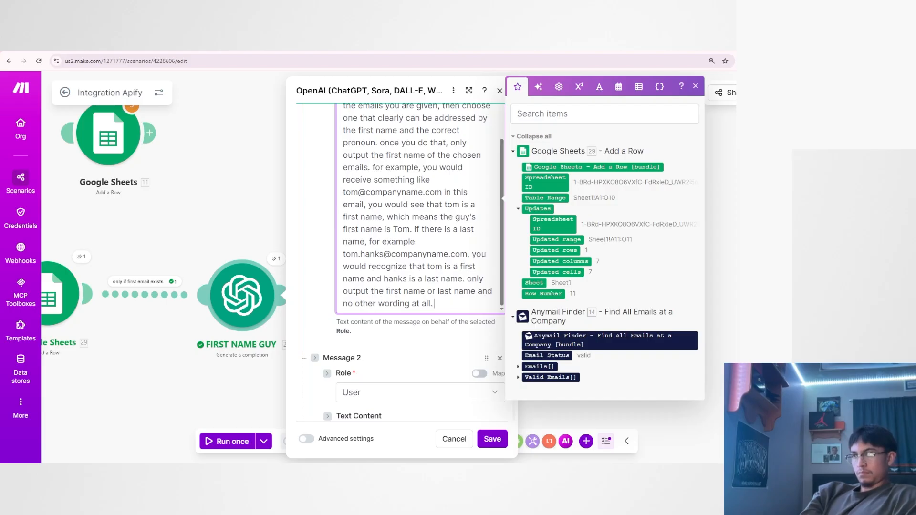
key("Return")
type("an eam")
key("BackSpace")
key("BackSpace")
type("xample of")
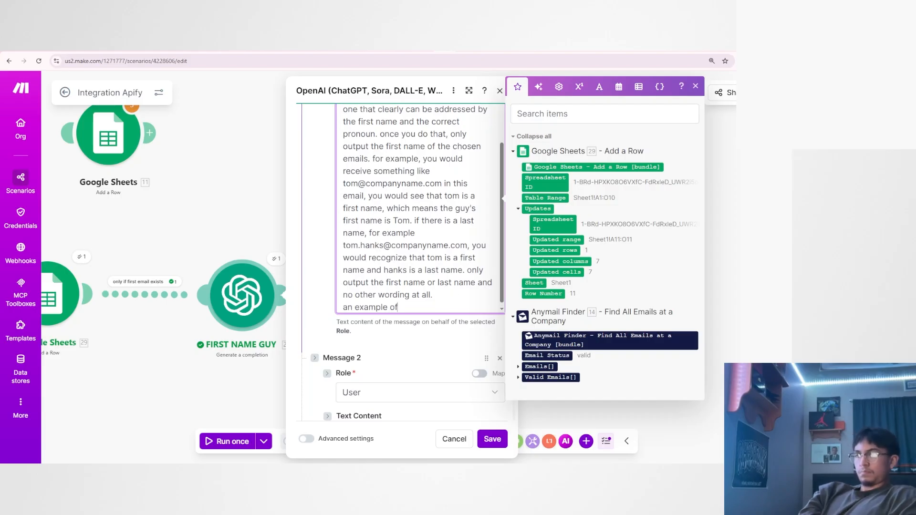
type(" one that has o")
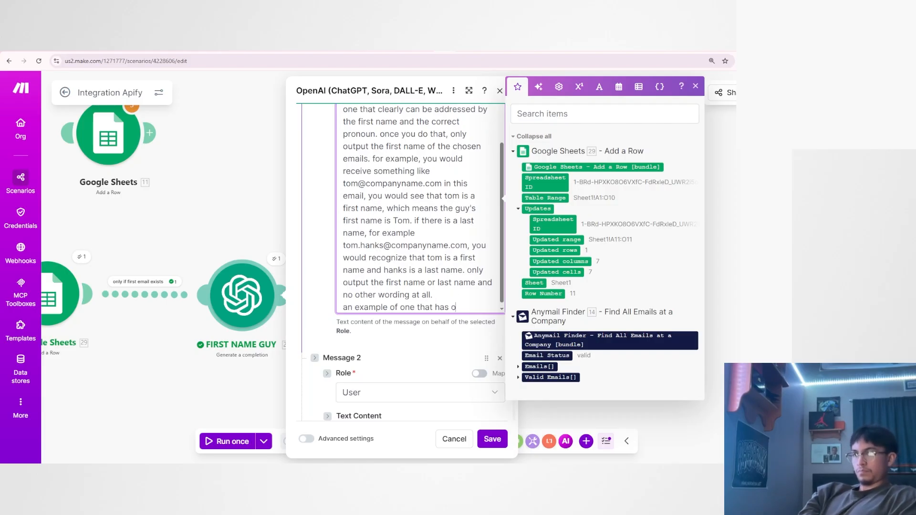
type("nly the first letter of the firstn")
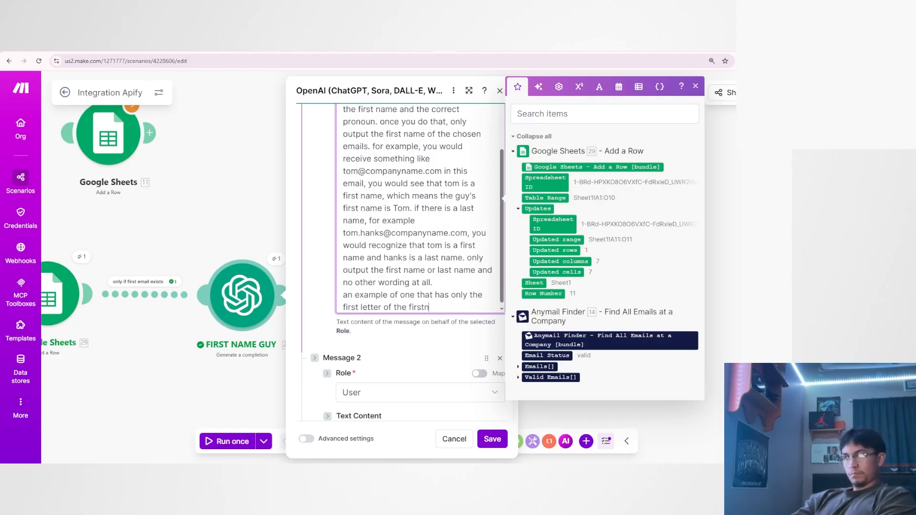
key("BackSpace")
type("name and th")
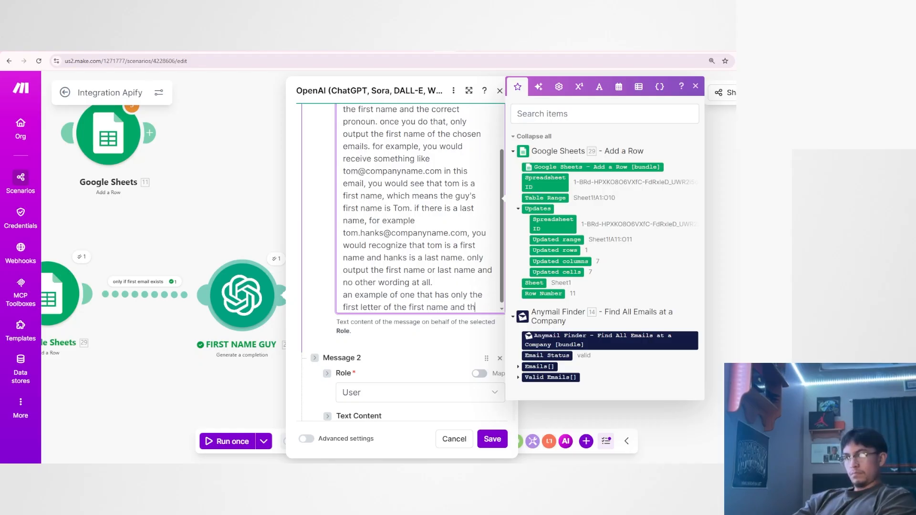
type("e last name would be")
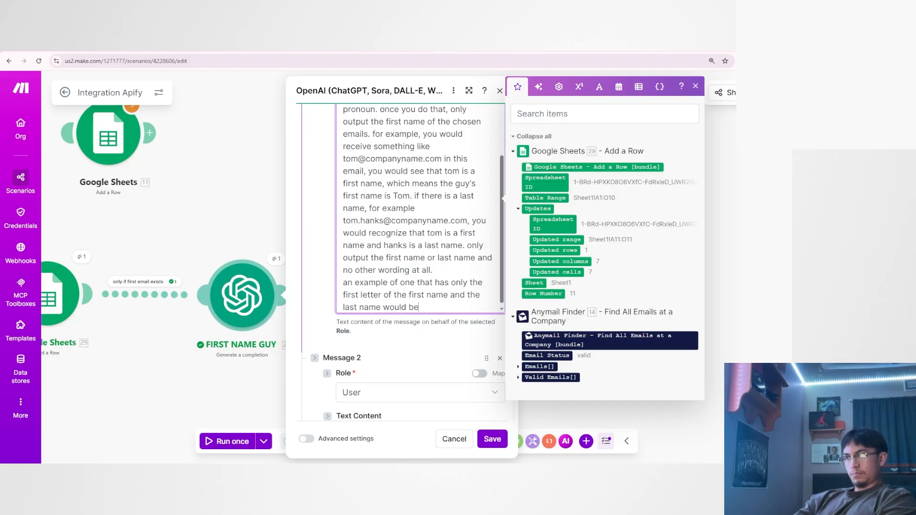
type(" thanks@co")
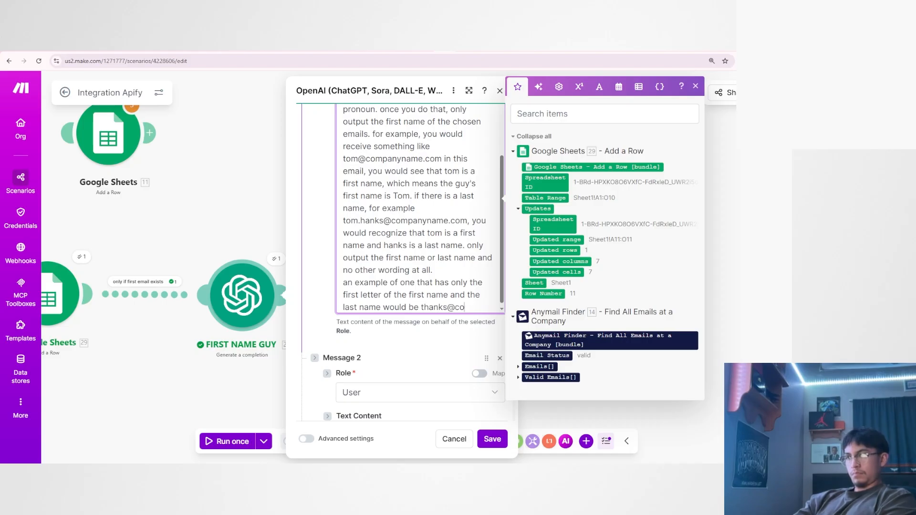
type("mpanyname.com")
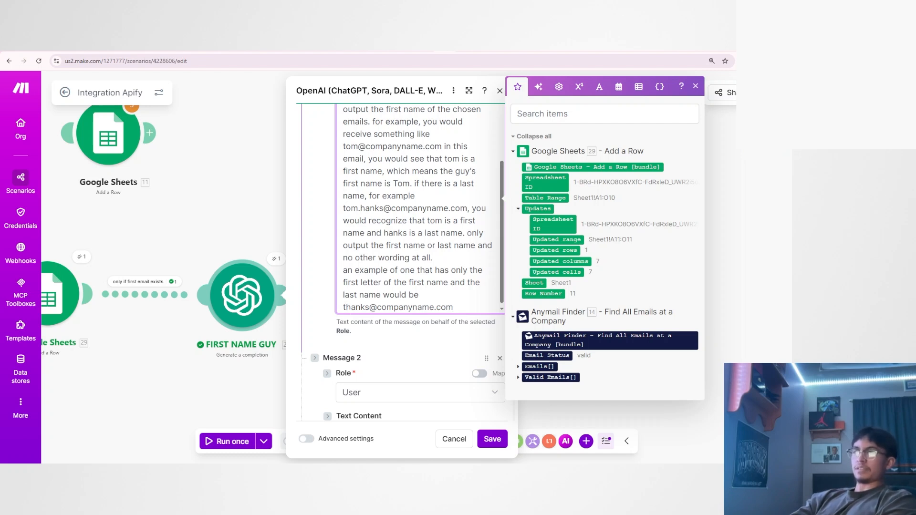
type(" .")
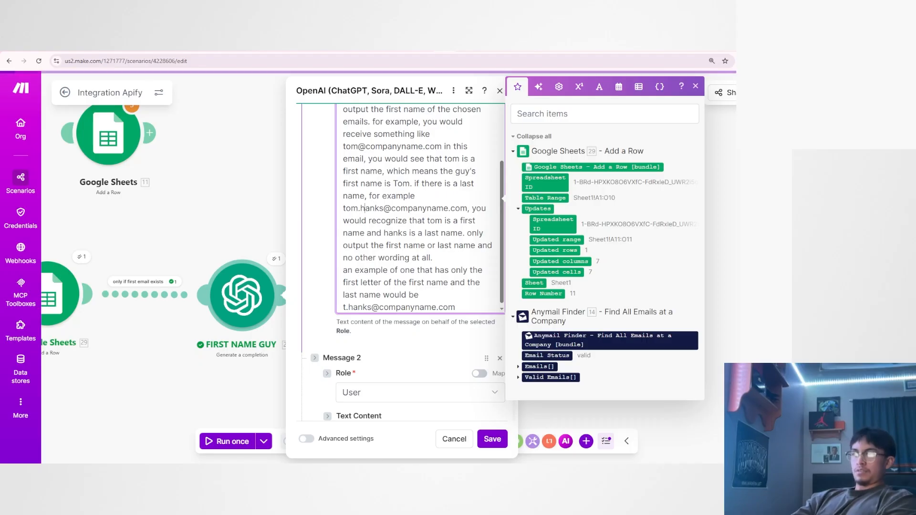
Complete the new example with a sample companyname.com address made of a first initial, a dot and the last name.
left_click_drag(358, 208, 361, 208)
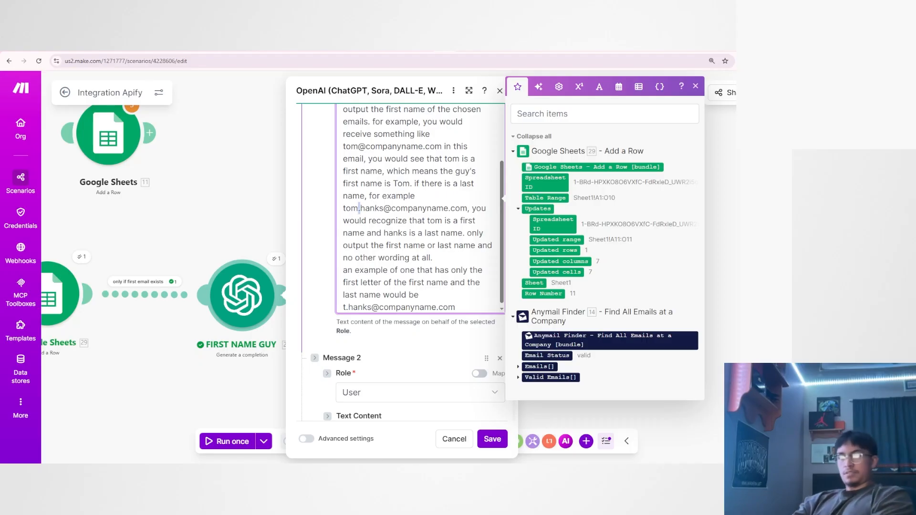
left_click(348, 307)
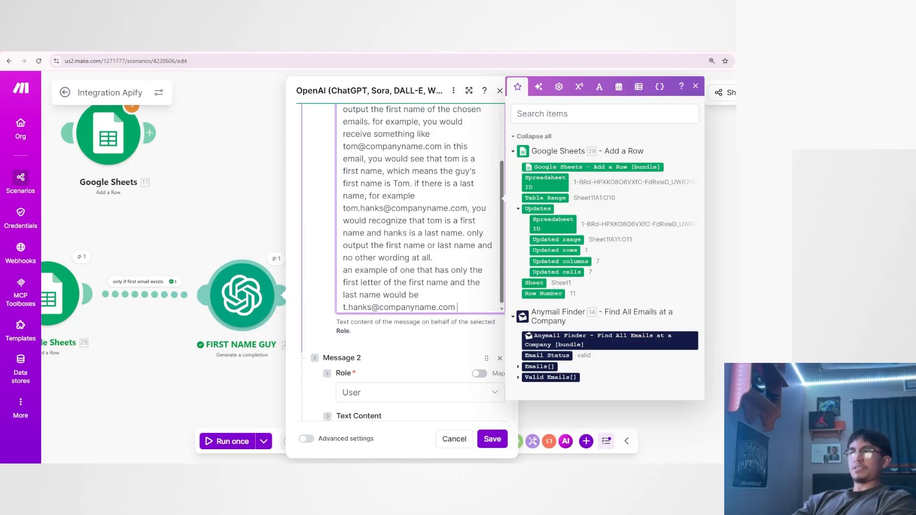
After the sample address, add the note "(you would not choose this because we dont know what the first name is)".
type("(you wouk")
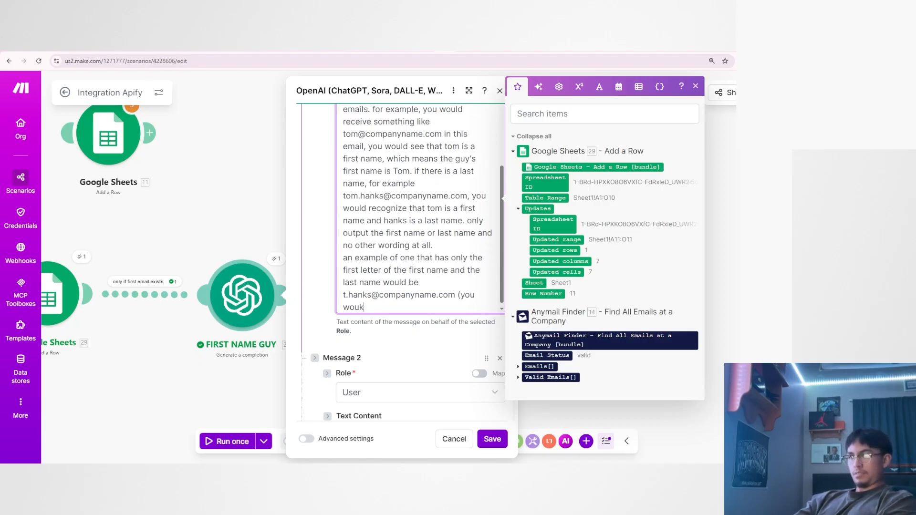
key("BackSpace")
type("d")
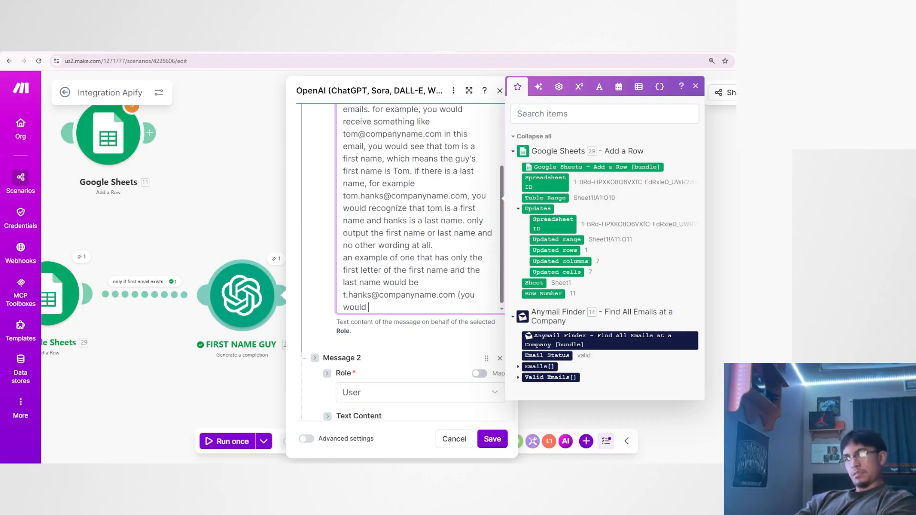
type(" not choose this becaus")
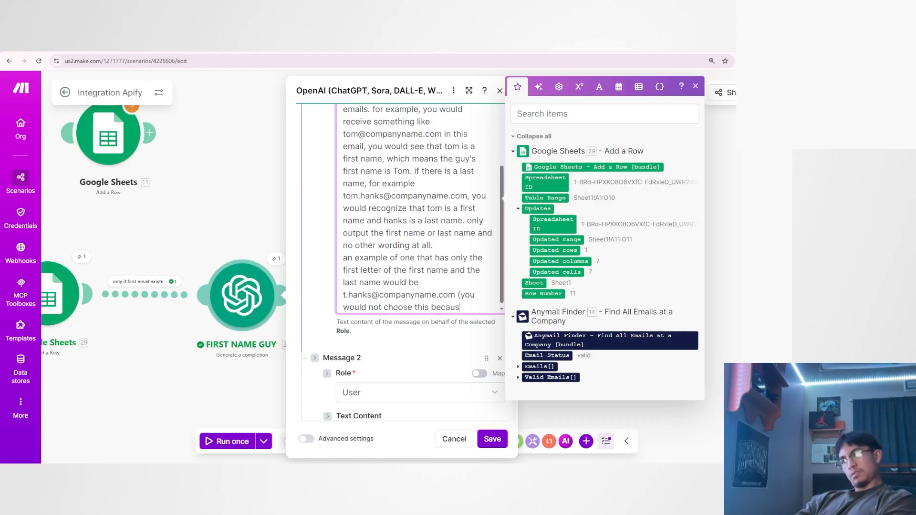
type("e we dont know t")
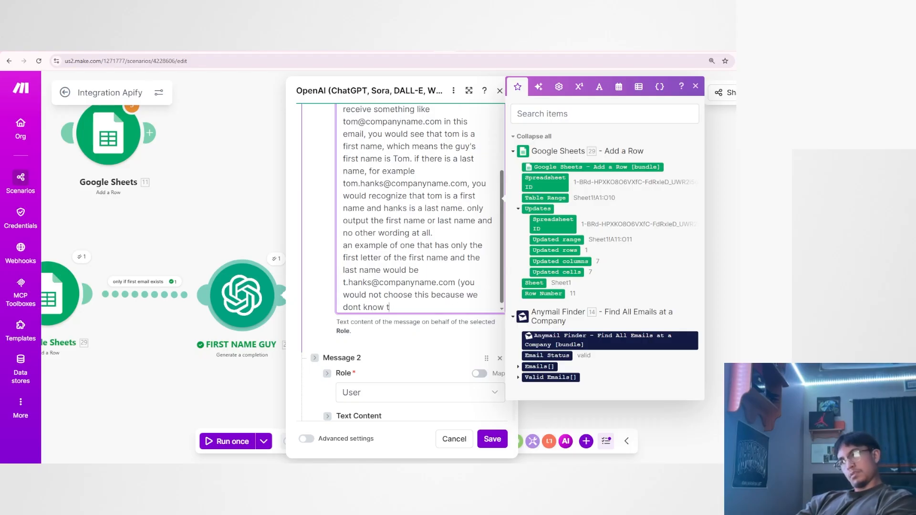
key("BackSpace")
type("what the first name is")
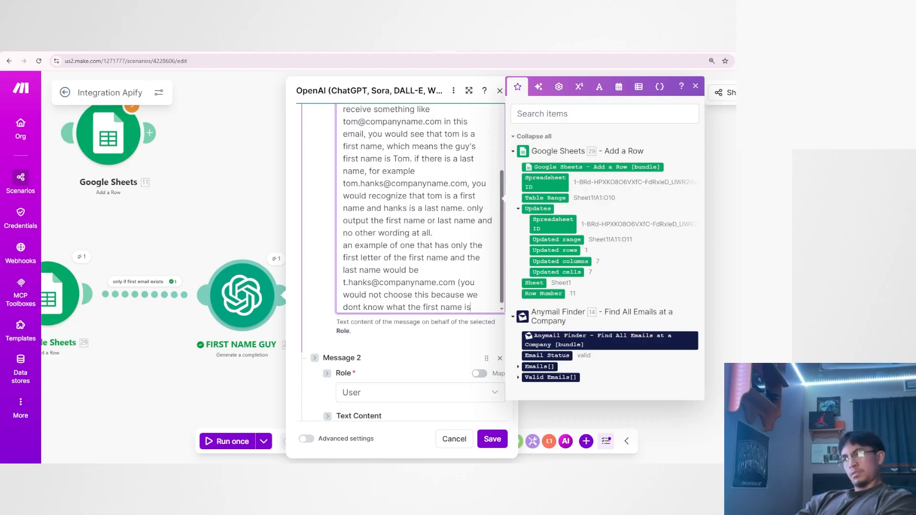
Review the revised system message from the sentence on which names emails show through to the closing first-initial example.
scroll(420, 239, "up", 2)
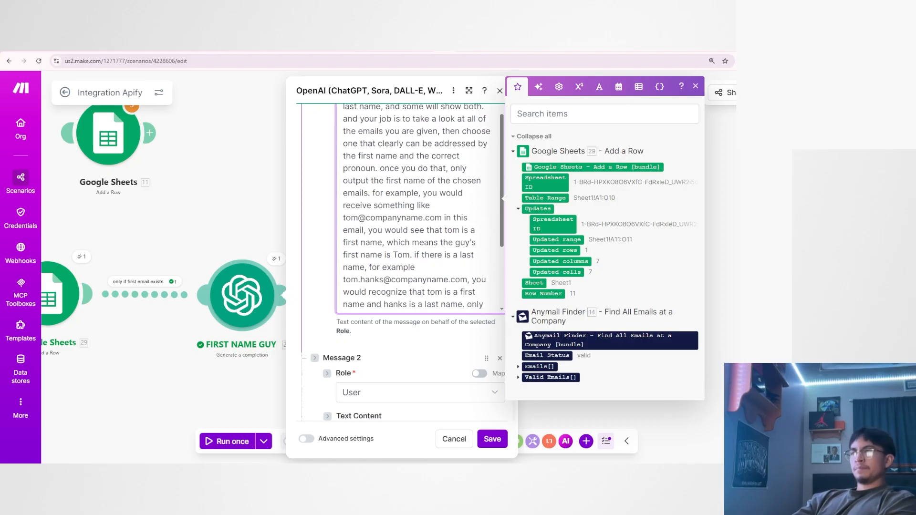
scroll(470, 361, "up", 2)
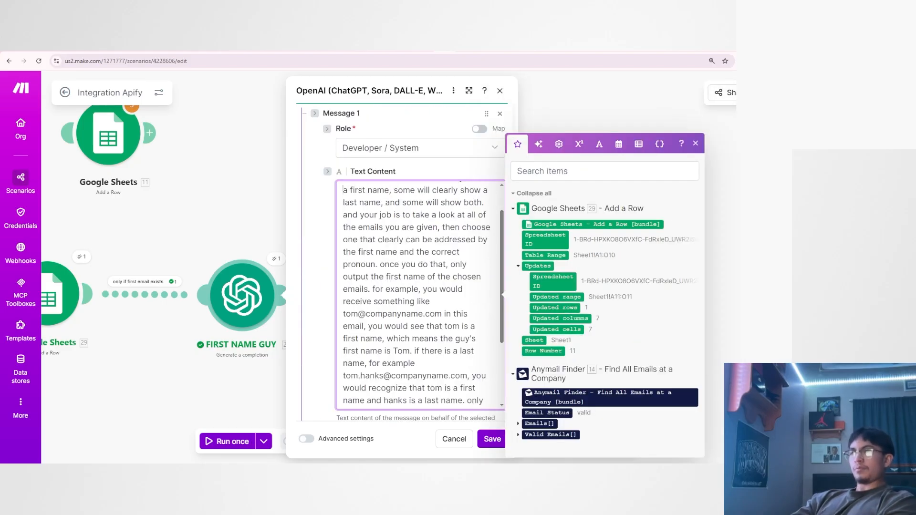
left_click_drag(343, 190, 411, 215)
scroll(420, 293, "down", 3)
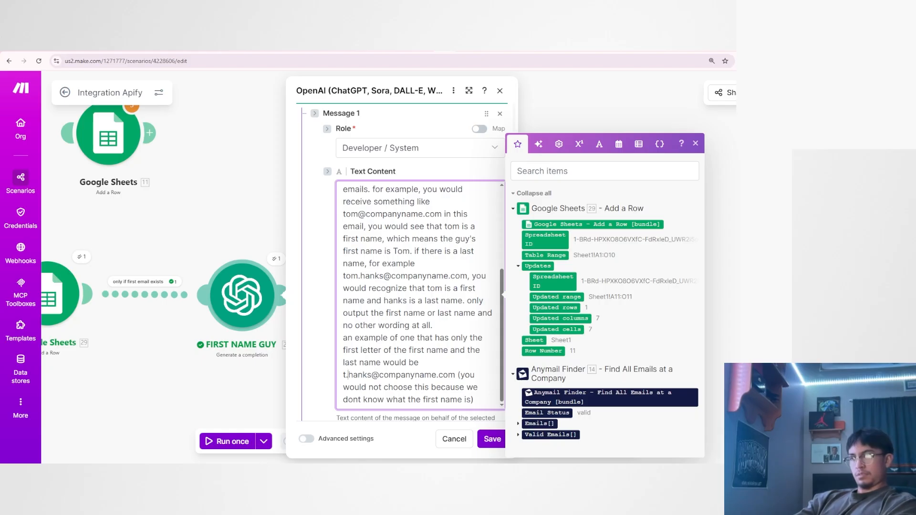
key("shift+Left")
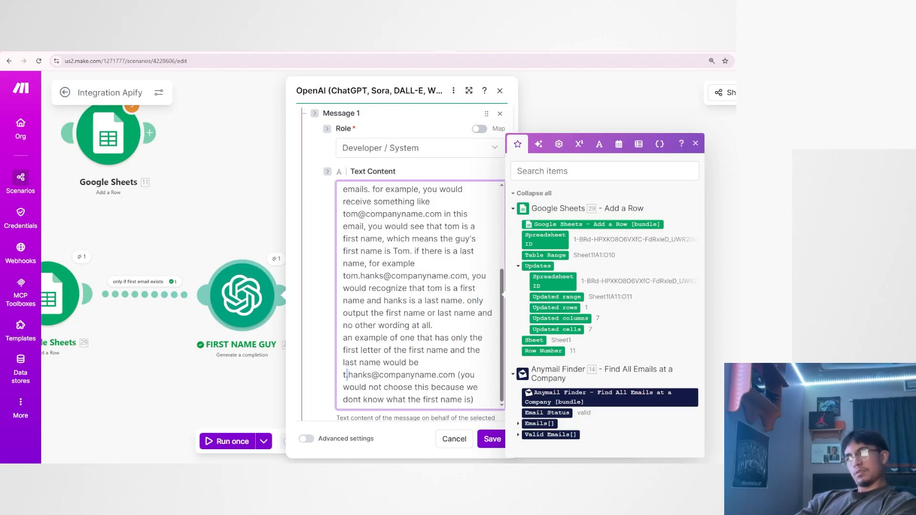
left_click(354, 387)
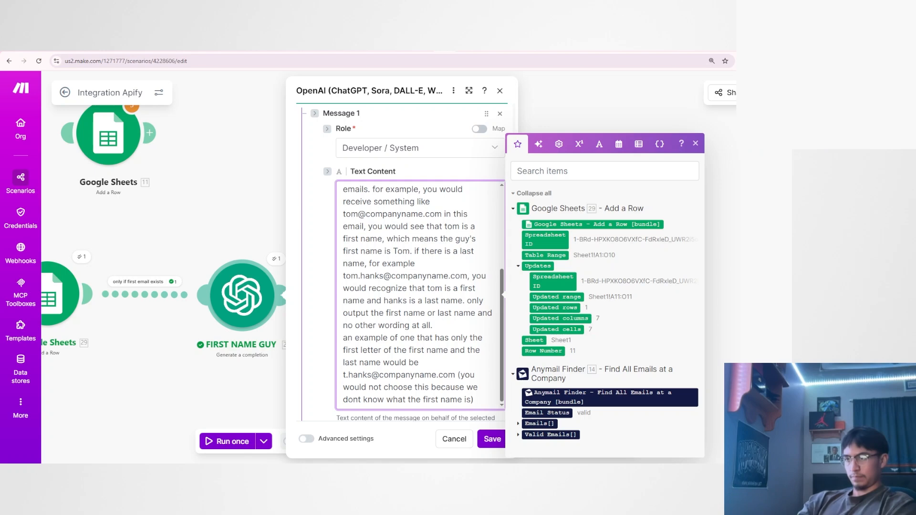
left_click_drag(348, 375, 346, 375)
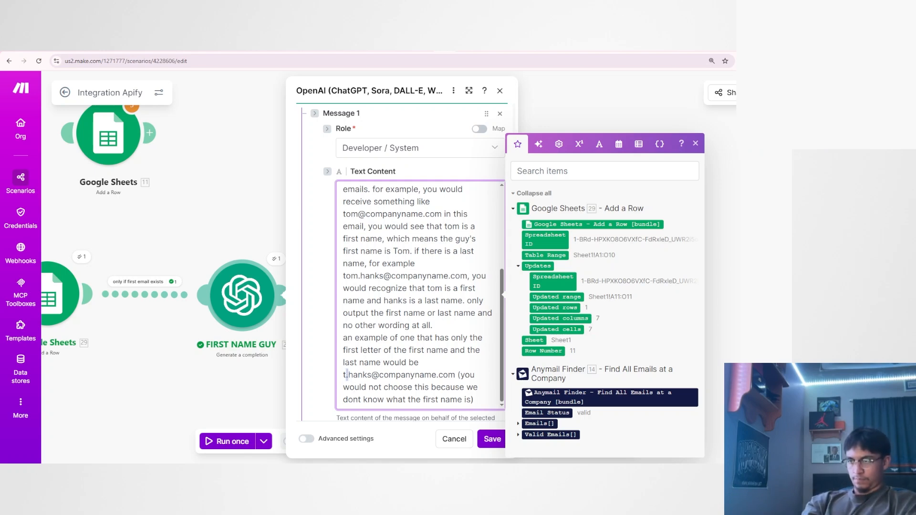
In the user message, insert the label "this is the first email :" before the existing Valid Emails get formula.
scroll(334, 305, "down", 2)
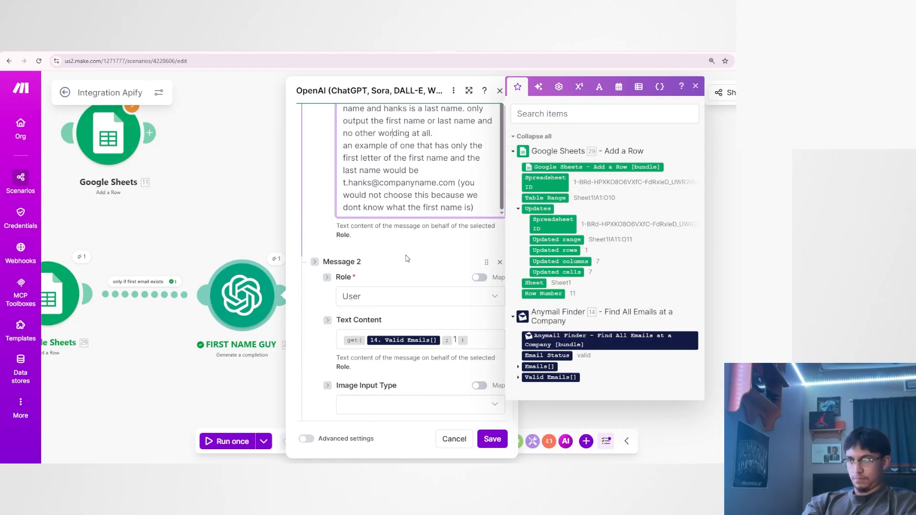
scroll(332, 309, "up", 5)
scroll(333, 309, "down", 4)
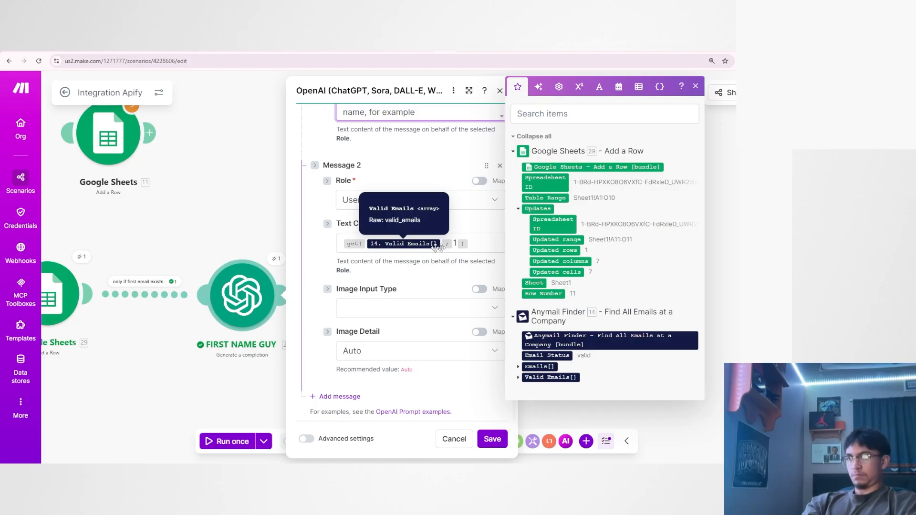
left_click(339, 244)
type("this is the first email")
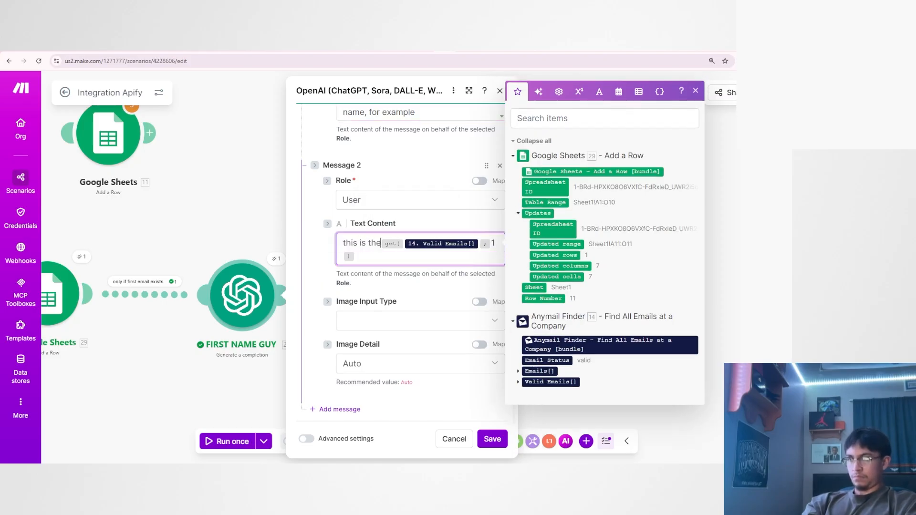
type(" :")
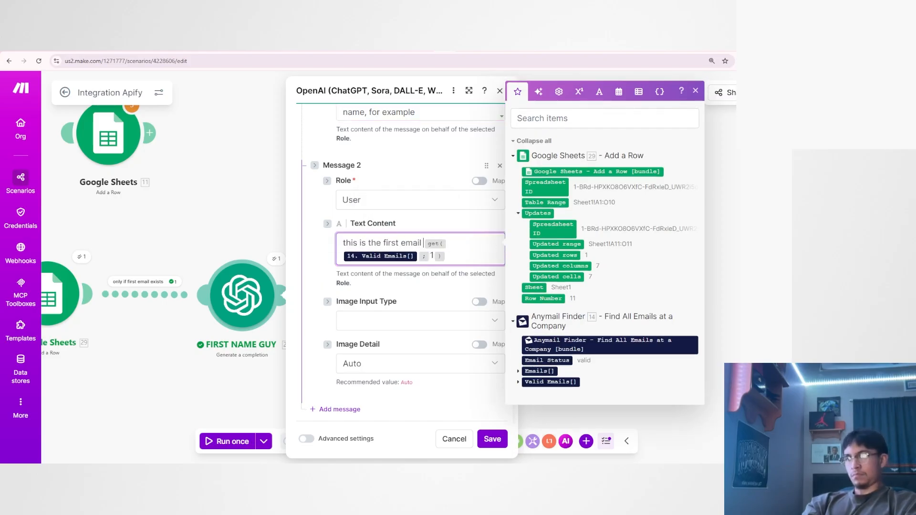
Duplicate the labelled first-email entry with its get formula below itself, separated by a blank line.
left_click(450, 256)
key("Return")
key("Return")
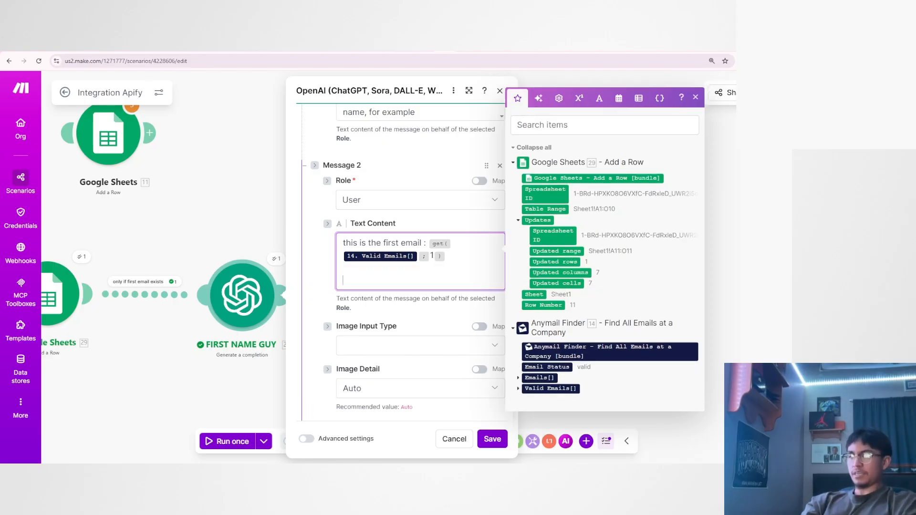
left_click(432, 270)
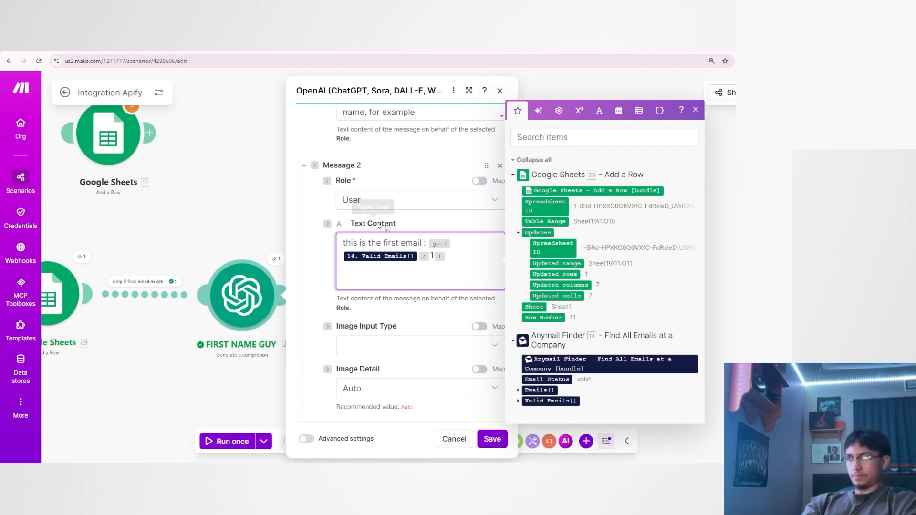
key("Return")
key("Return")
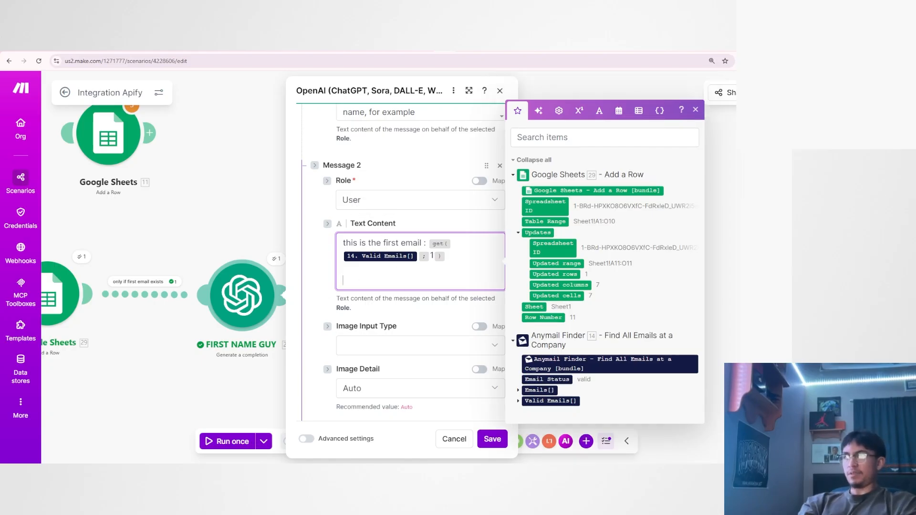
left_click_drag(417, 245, 340, 245)
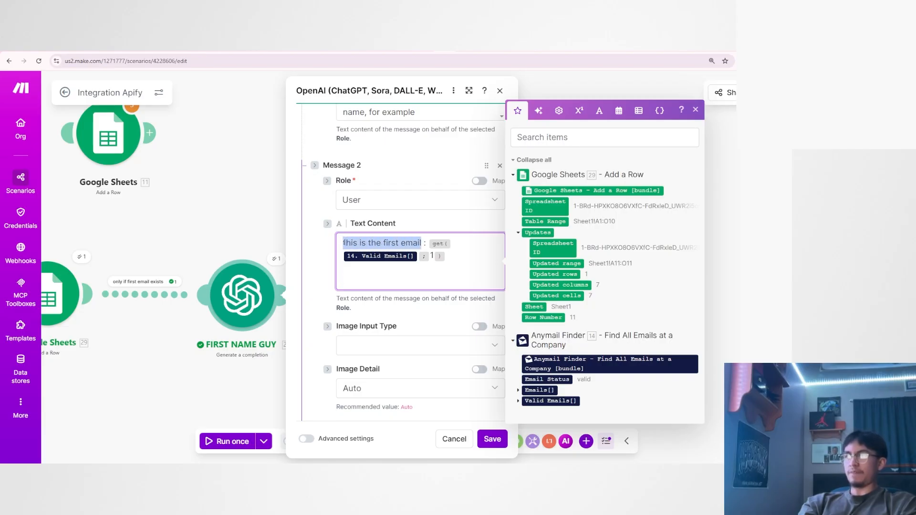
left_click(455, 259)
left_click_drag(454, 259, 341, 243)
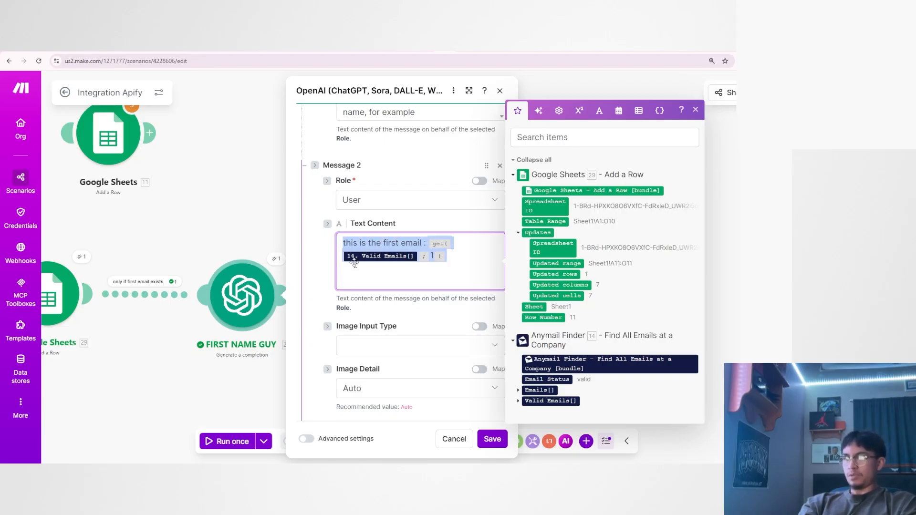
left_click(354, 279)
type("this is the first email : get( 14. Valid Emails[] ; 1 )")
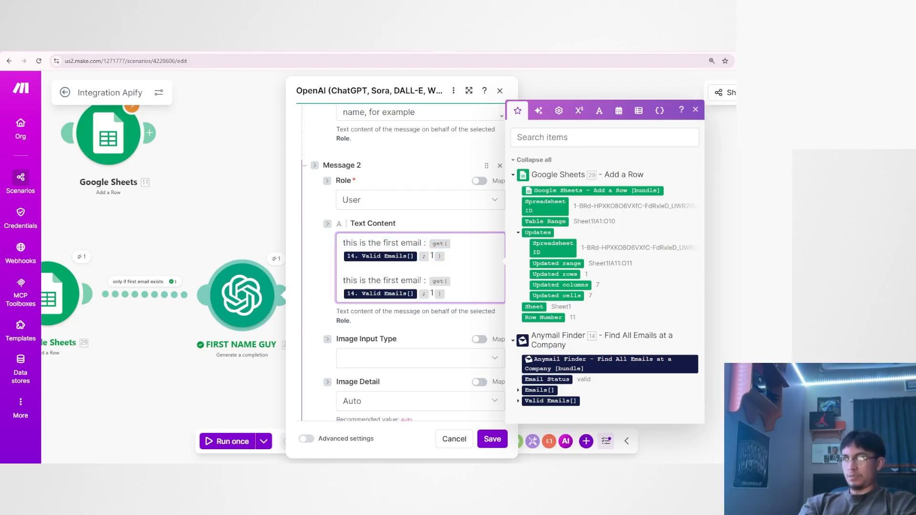
Change the duplicated entry's label to "this is the second email :" and its get index to 2.
double_click(392, 280)
type("second")
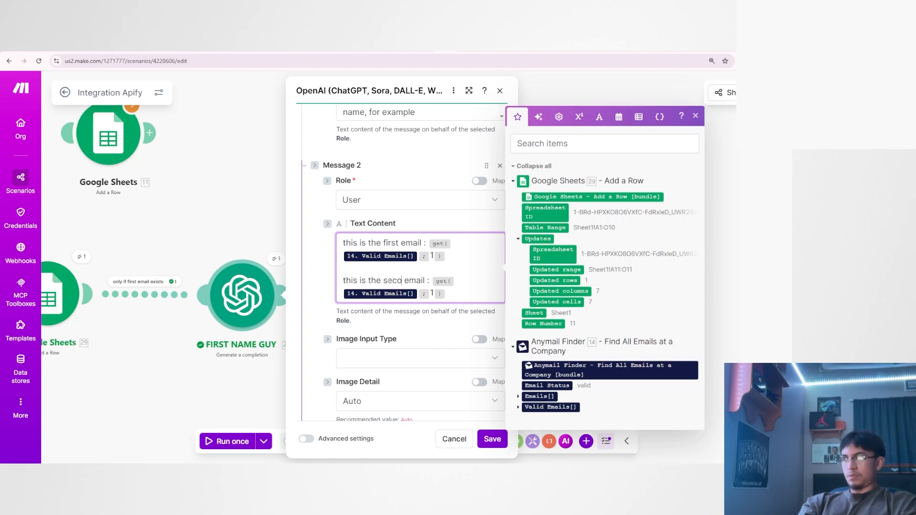
left_click(434, 295)
key("BackSpace")
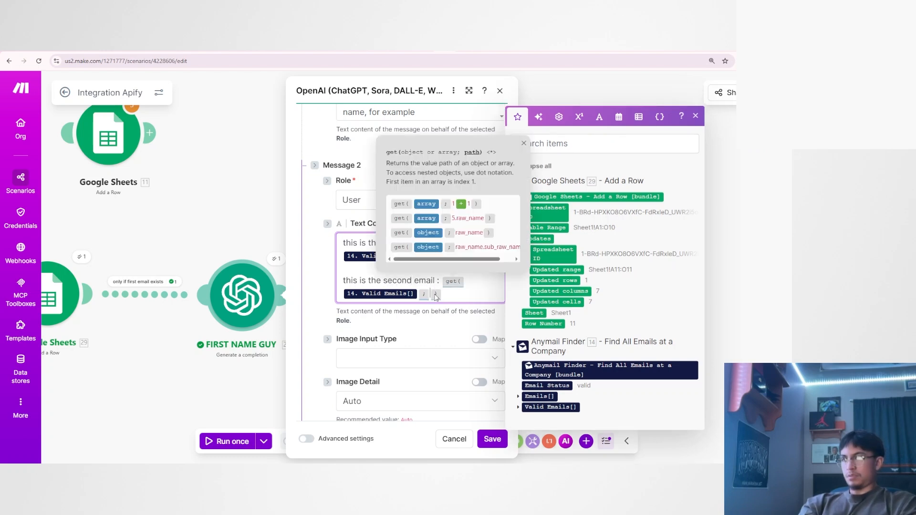
type("2")
Copy the second-email entry together with its preceding blank line and paste it at the end of the user message.
left_click(447, 293)
key("shift+Up")
key("shift+Up")
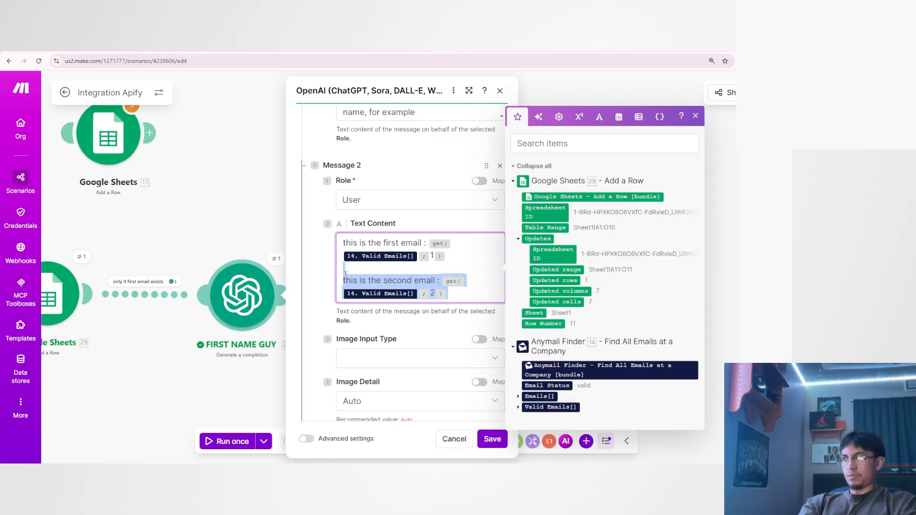
scroll(417, 281, "down", 4)
scroll(451, 246, "up", 4)
key("ctrl+c")
key("Right")
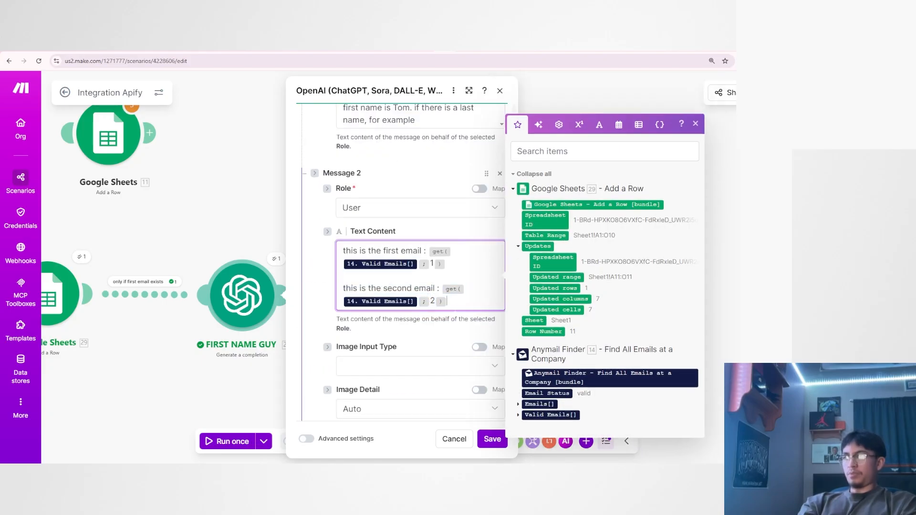
key("Return")
key("Return")
key("ctrl+v")
Set the last entry's get index to 3, change its ordinal to "third" and remove the extra blank line above it.
left_click(435, 350)
key("BackSpace")
type("3")
double_click(407, 337)
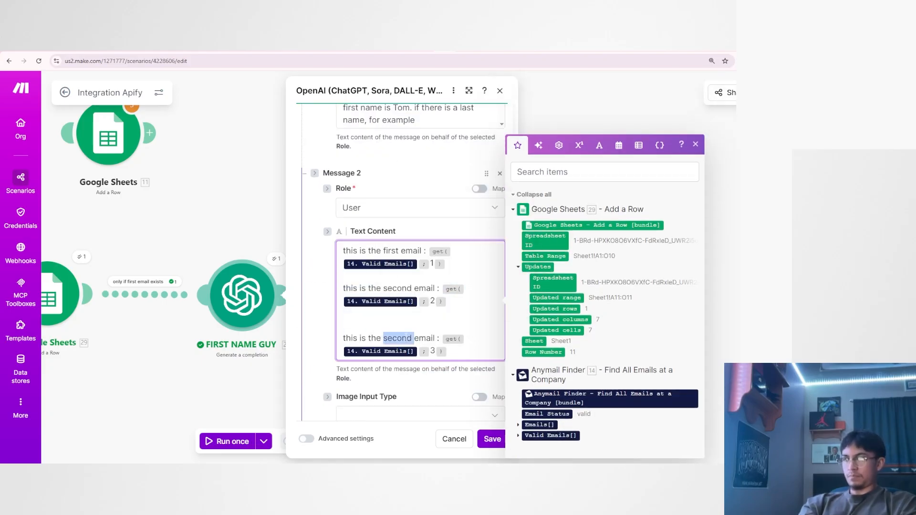
type("third")
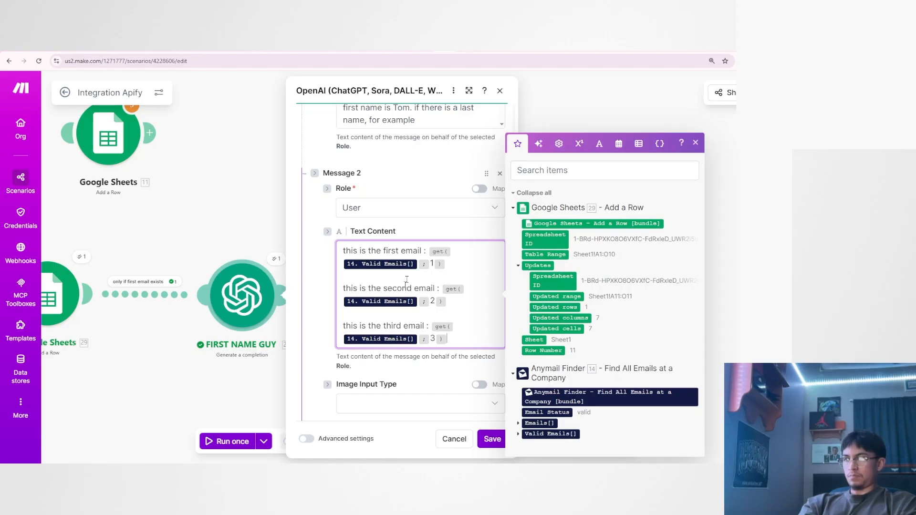
Check the system message and the three email entries in the user message, and save the FIRST NAME GUY module.
scroll(407, 280, "up", 6)
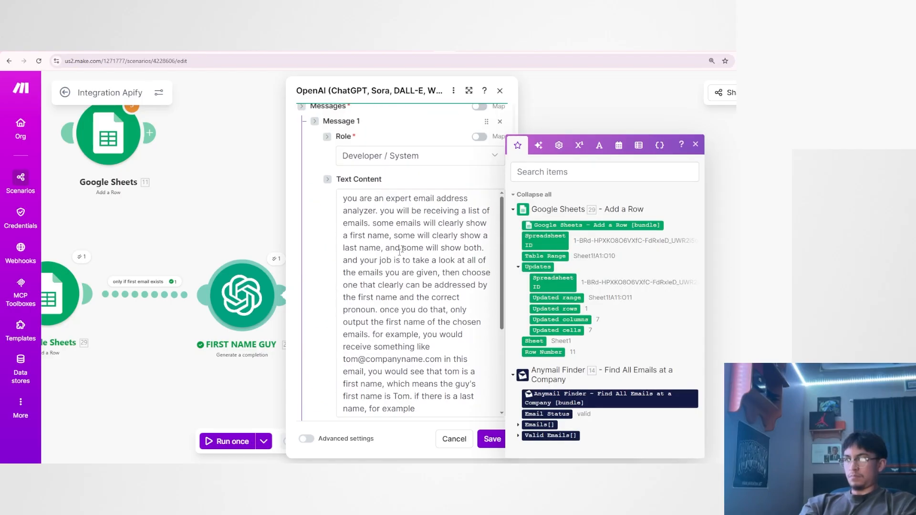
scroll(412, 296, "down", 3)
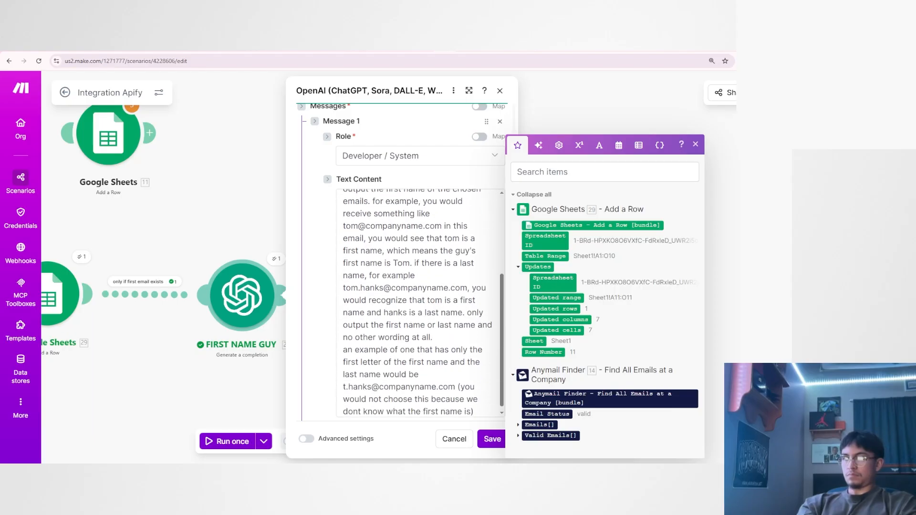
scroll(396, 329, "down", 8)
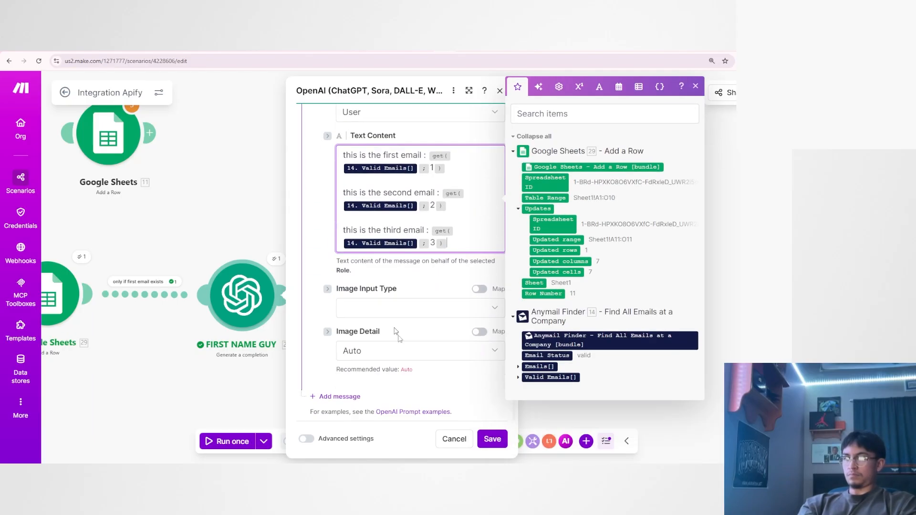
left_click(492, 443)
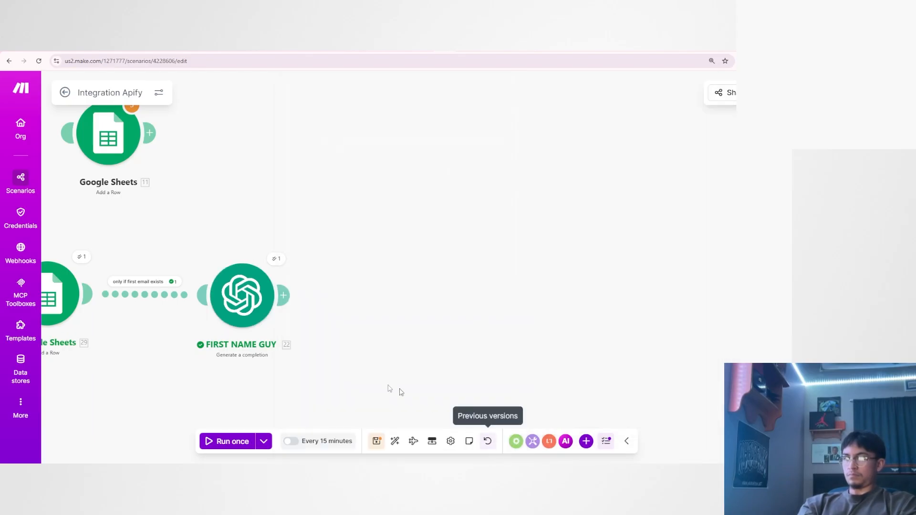
Open the Anymail Finder module's last operation output and examine the addresses in its Valid Emails array.
left_click_drag(300, 370, 562, 352)
left_click_drag(311, 280, 307, 285)
left_click_drag(285, 385, 431, 387)
left_click_drag(603, 368, 576, 370)
left_click(276, 245)
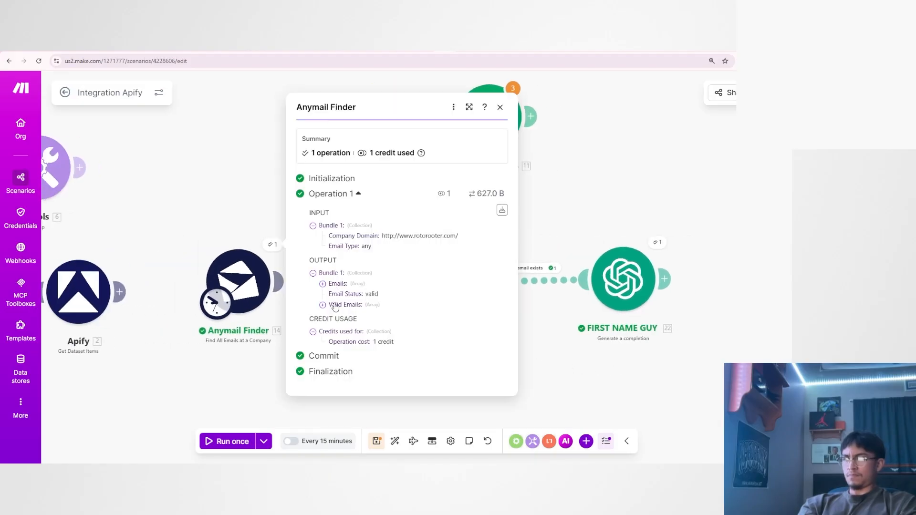
left_click(336, 306)
left_click_drag(343, 298, 374, 311)
left_click(357, 308)
left_click(354, 309)
left_click_drag(375, 326, 392, 320)
left_click(344, 322)
left_click(392, 321)
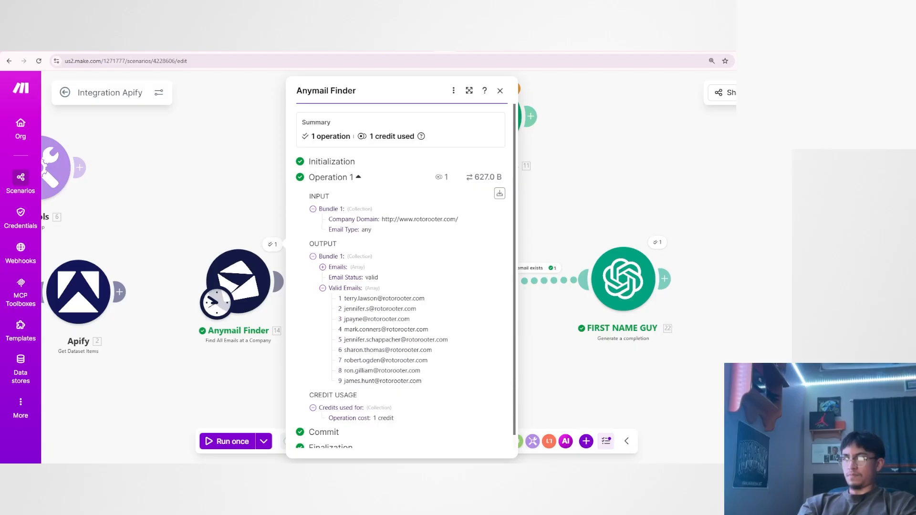
Append ". in your final output also tell me which one you did not choose and why" to the FIRST NAME GUY system message and save.
left_click(606, 359)
left_click(622, 279)
scroll(424, 313, "down", 3)
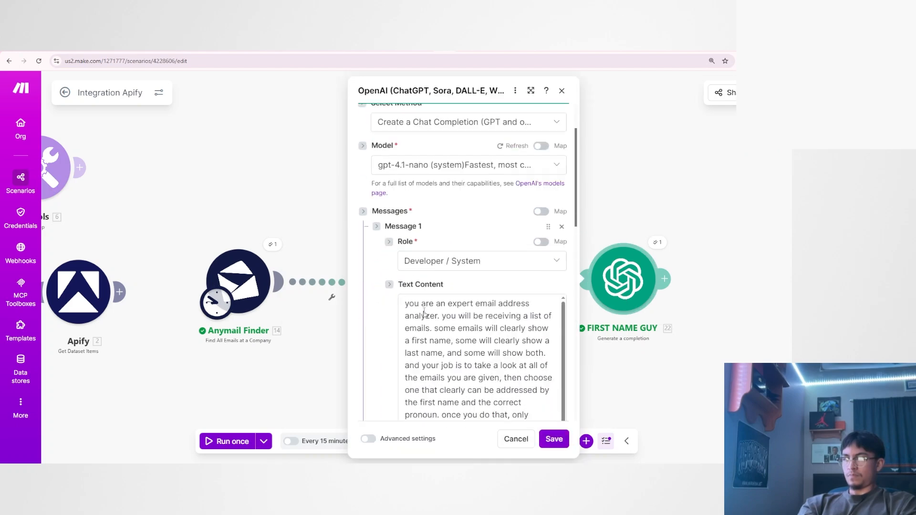
scroll(424, 313, "down", 5)
scroll(427, 310, "up", 2)
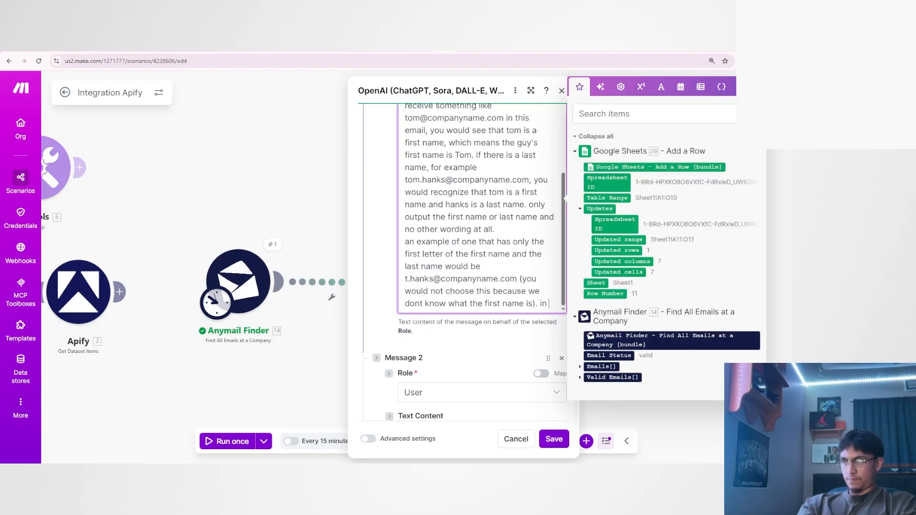
type("your fi")
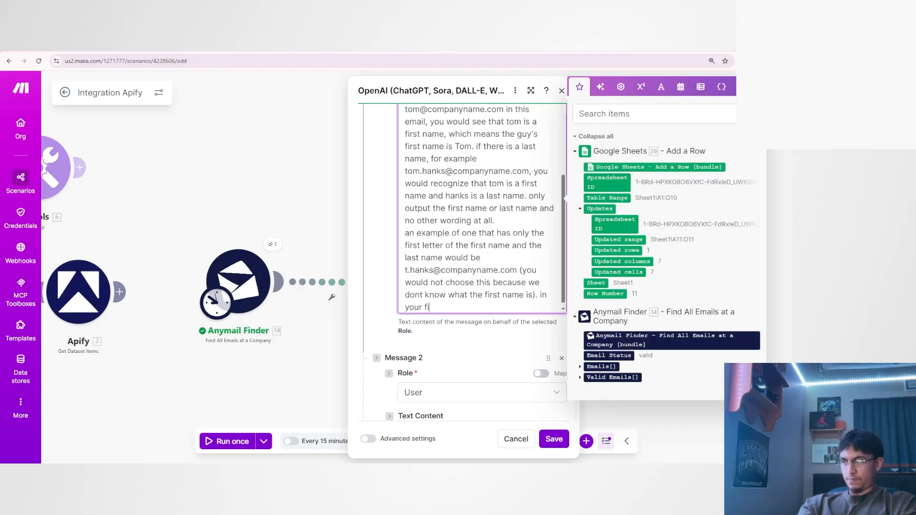
type("nal output also te")
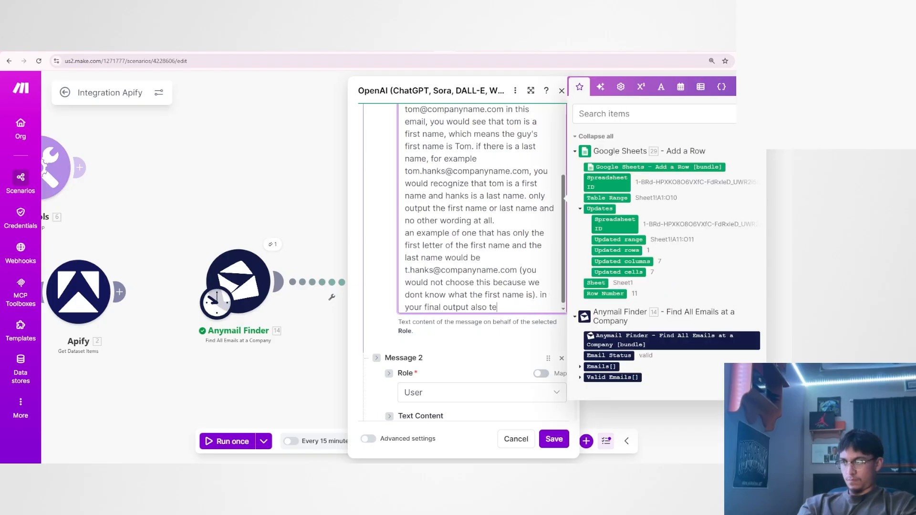
type("ll me which one you")
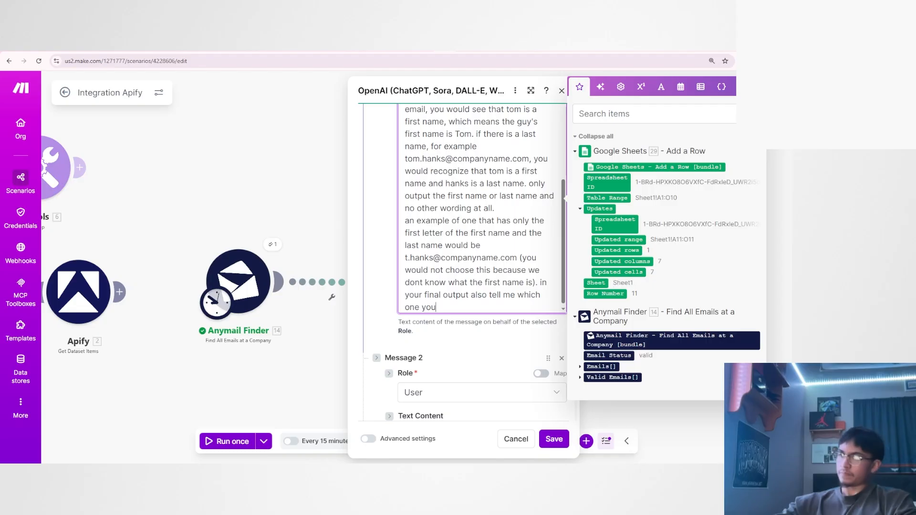
type(" did not choose adn")
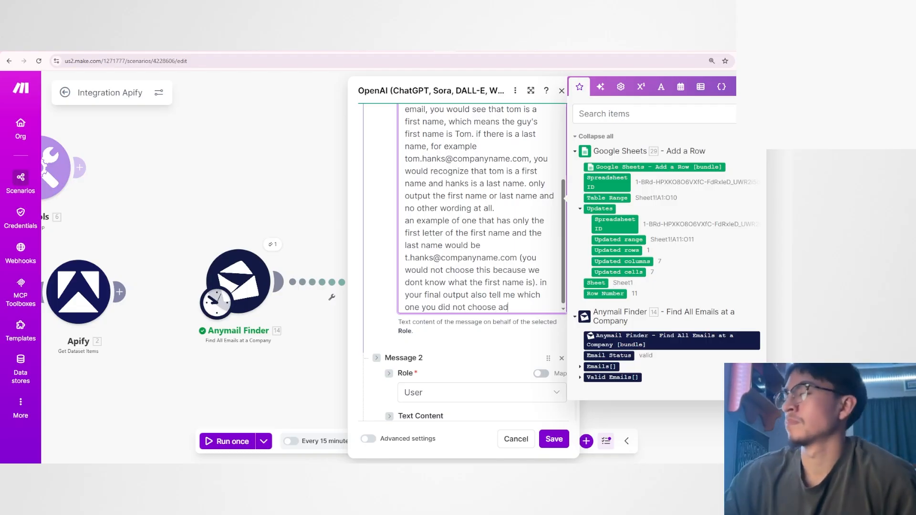
key("BackSpace")
key("BackSpace")
type("nd why")
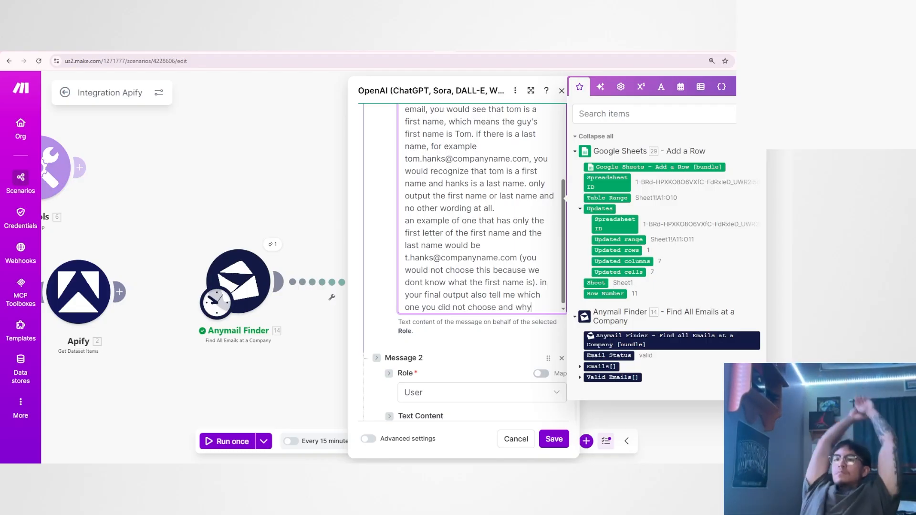
left_click(553, 438)
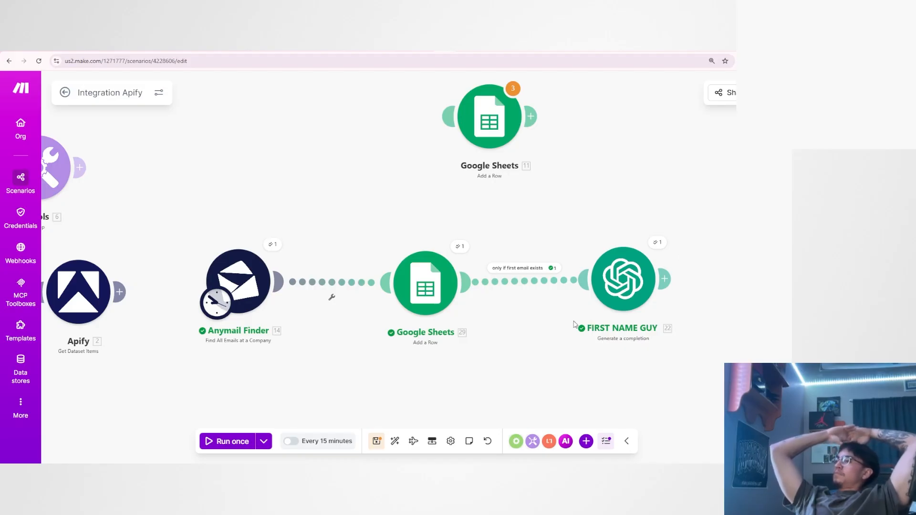
Run the scenario once and open the FIRST NAME GUY module's operation output to inspect its result.
left_click(238, 440)
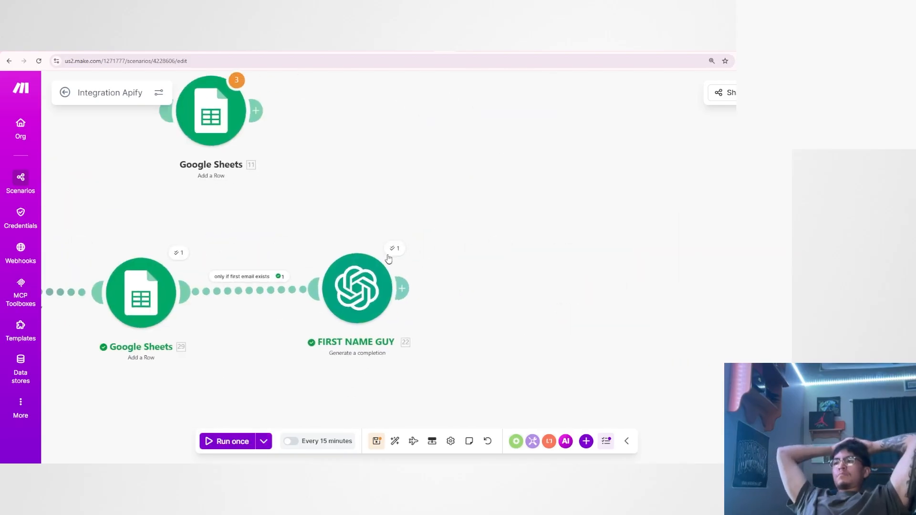
left_click(390, 252)
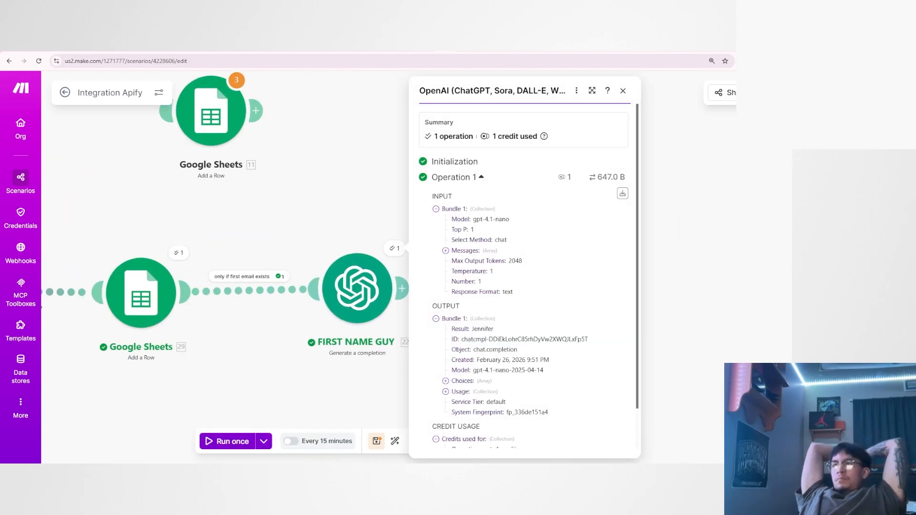
Check the result in FIRST NAME GUY's output, reopen the module and review the output instructions in its system message.
left_click_drag(471, 333, 498, 334)
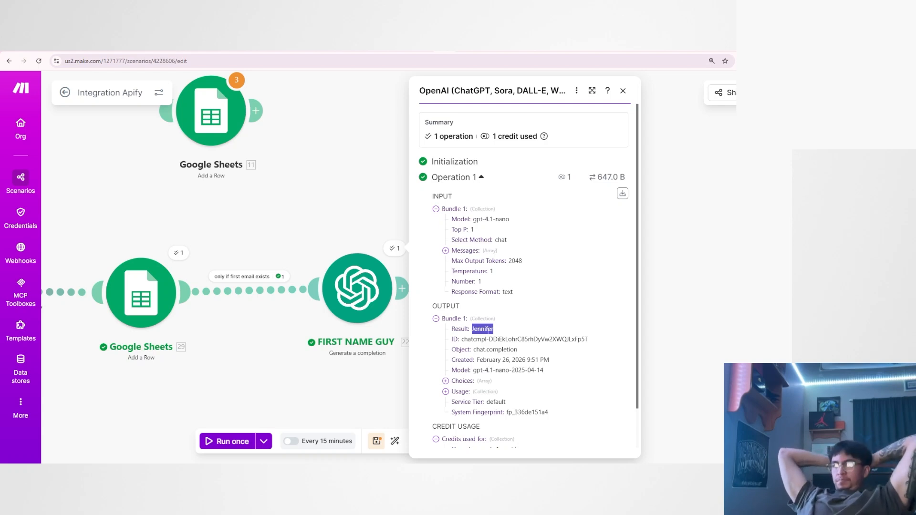
left_click(402, 288)
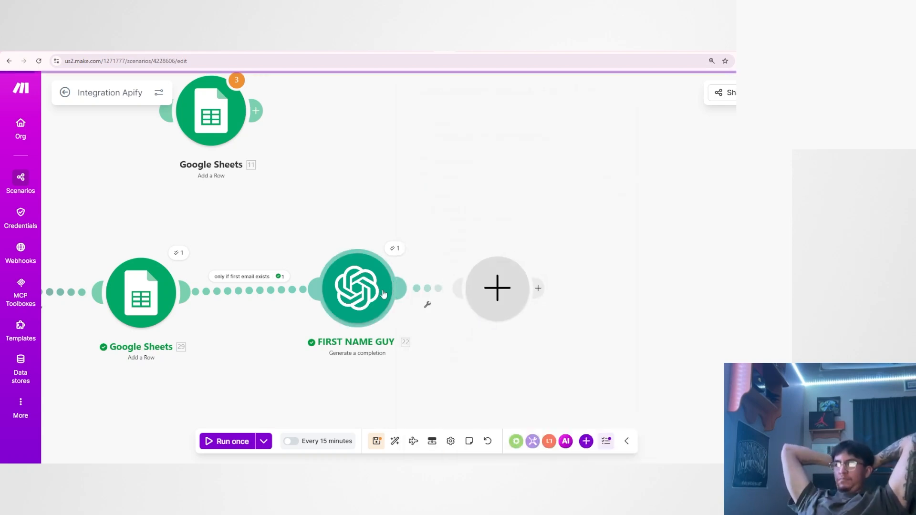
left_click(470, 372)
left_click(362, 314)
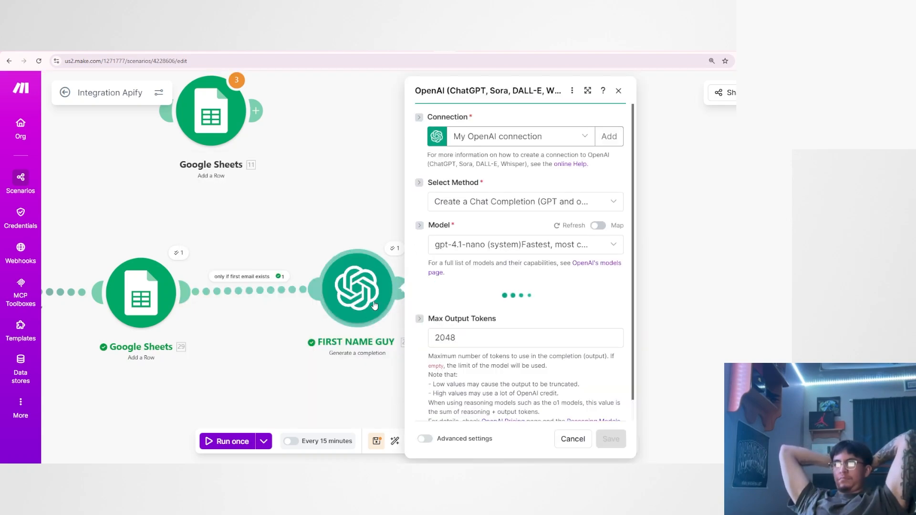
scroll(435, 286, "down", 2)
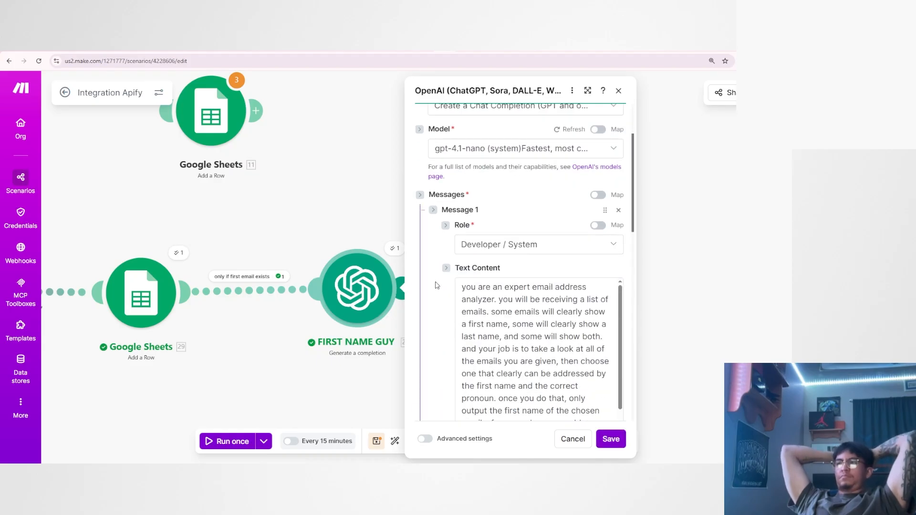
scroll(435, 285, "down", 2)
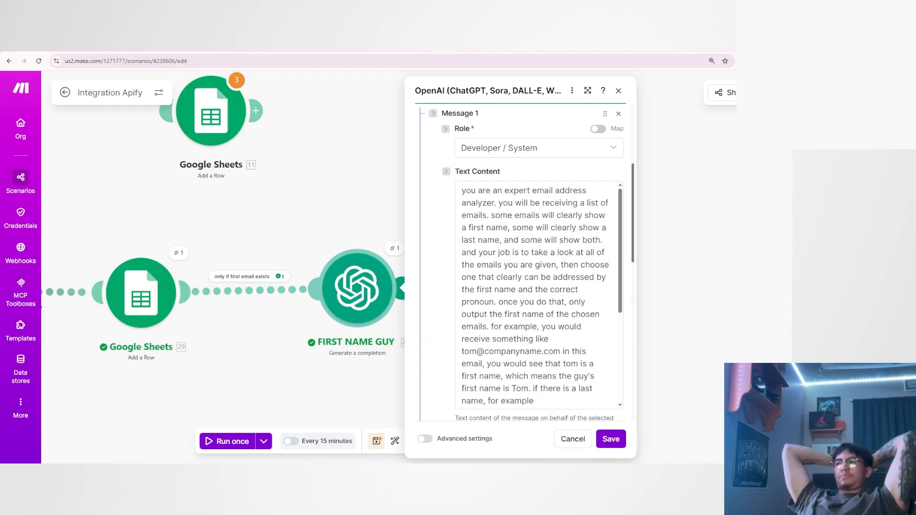
left_click_drag(496, 277, 580, 289)
scroll(595, 311, "down", 10)
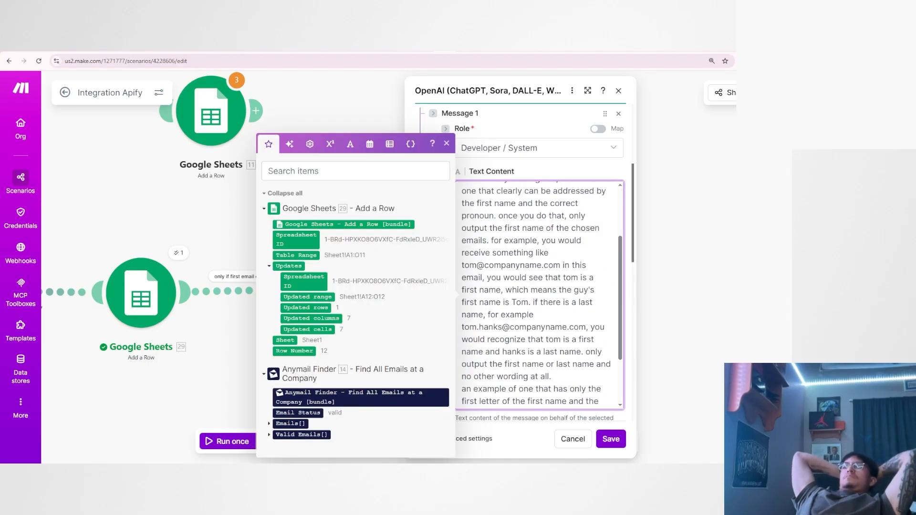
left_click_drag(589, 304, 473, 266)
left_click(520, 242)
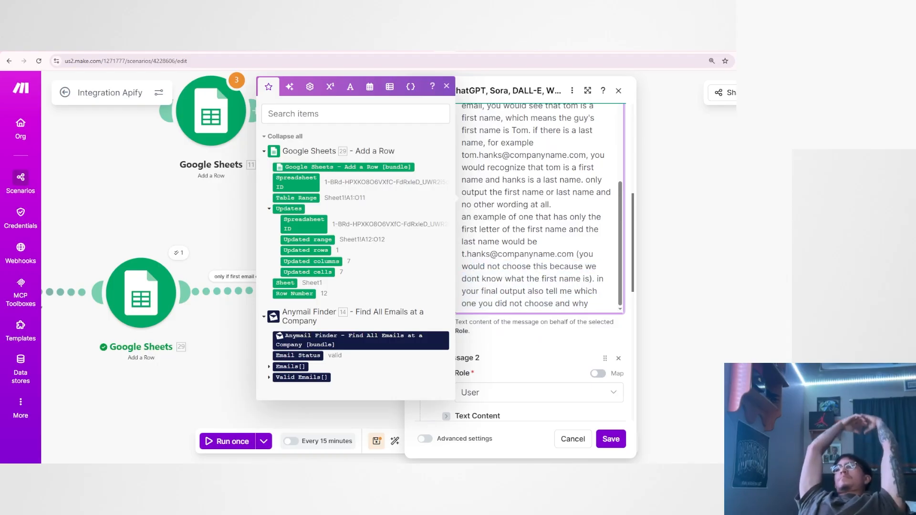
scroll(534, 205, "up", 2)
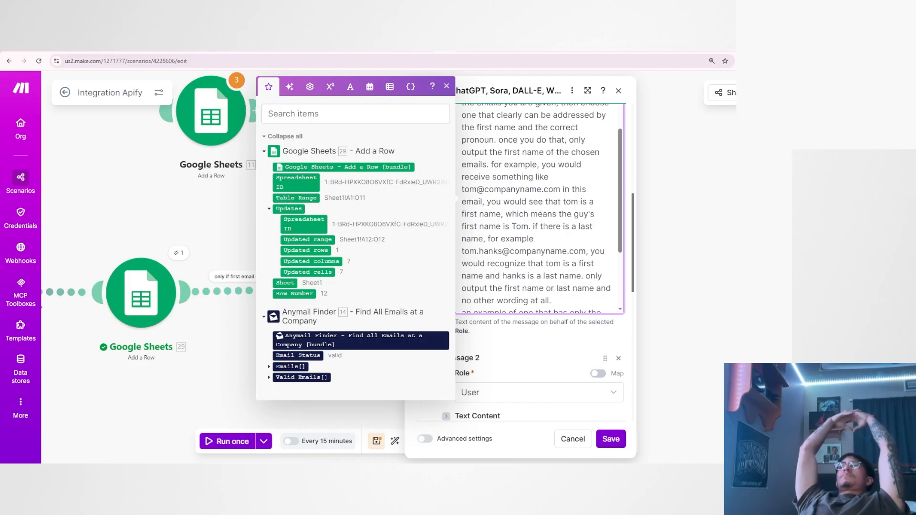
scroll(535, 205, "up", 2)
scroll(534, 239, "up", 2)
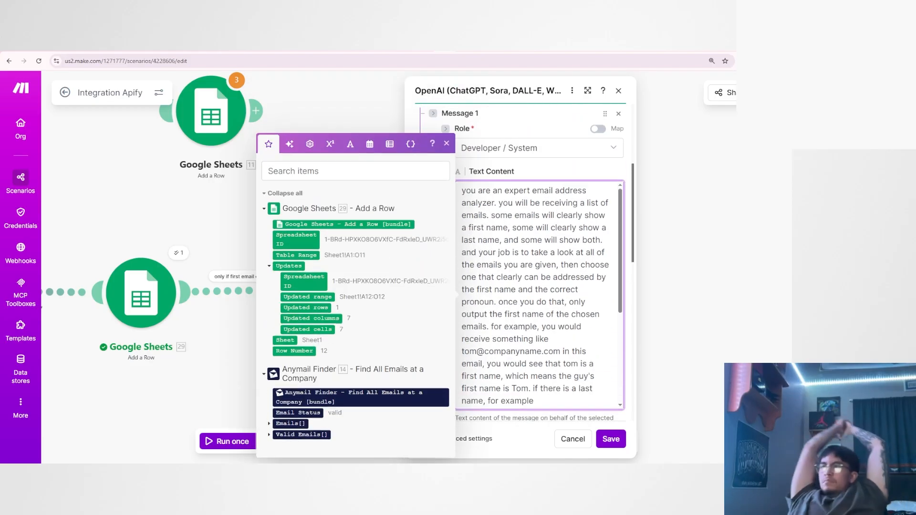
Reword the FIRST NAME GUY system message to "output the first name of the chosen email and output the one you did not choose and tell me why".
left_click_drag(569, 302, 486, 327)
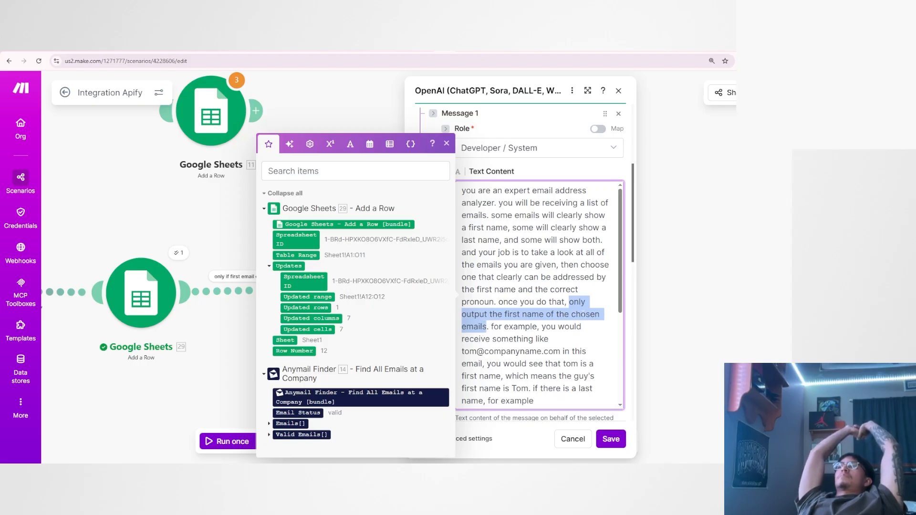
scroll(539, 295, "down", 3)
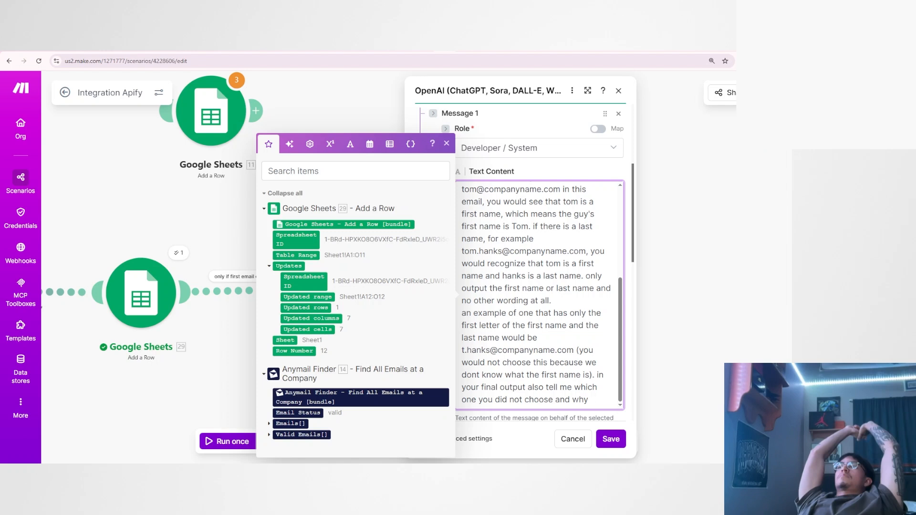
scroll(539, 295, "up", 3)
double_click(577, 302)
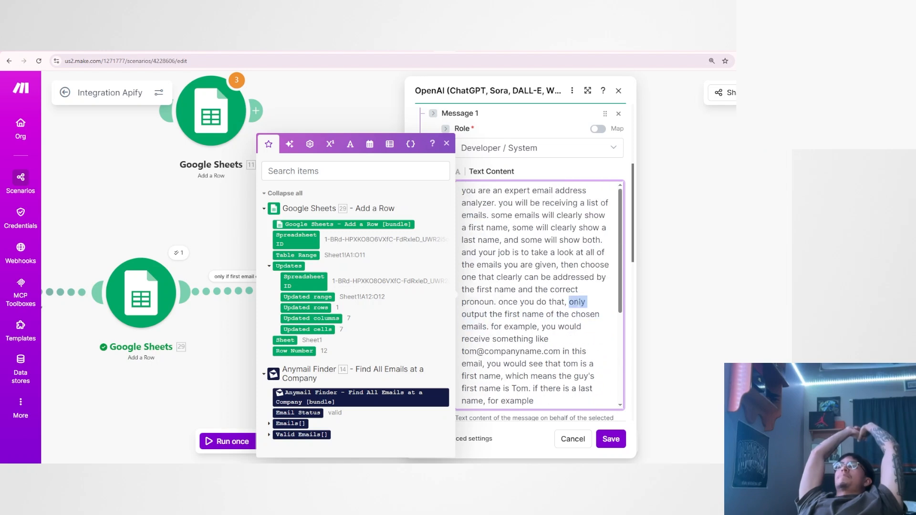
key("BackSpace")
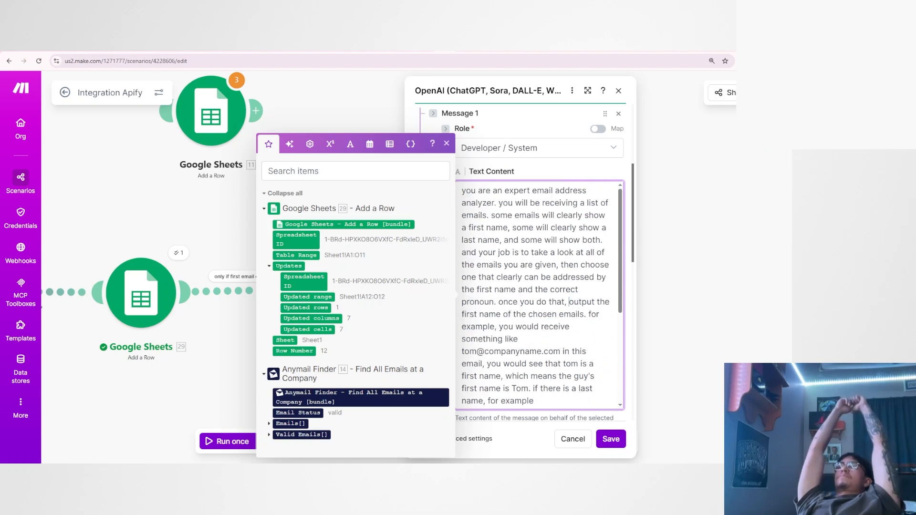
key("BackSpace")
type("and ")
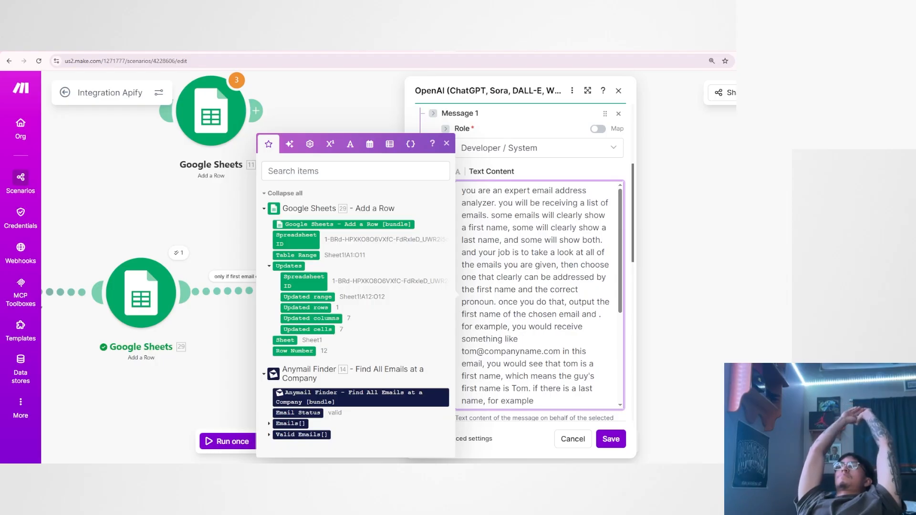
type("output the one you d")
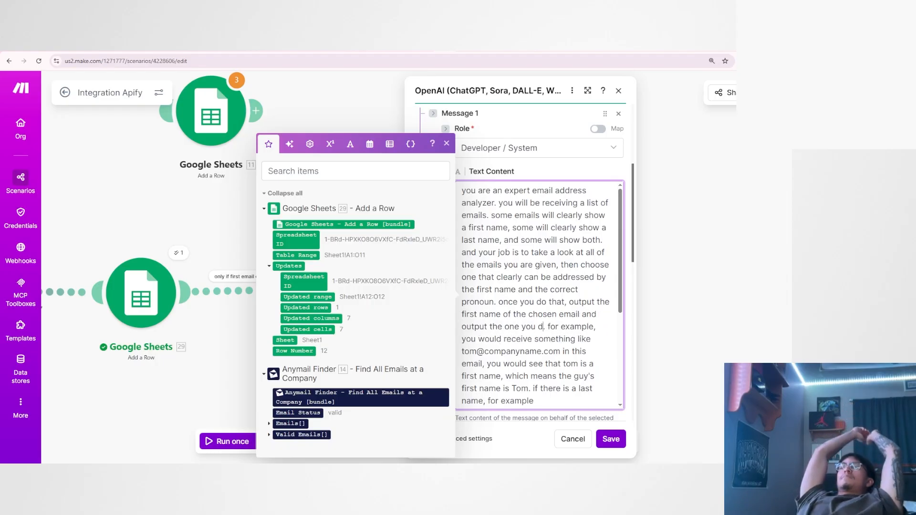
type("id not choose and tell m")
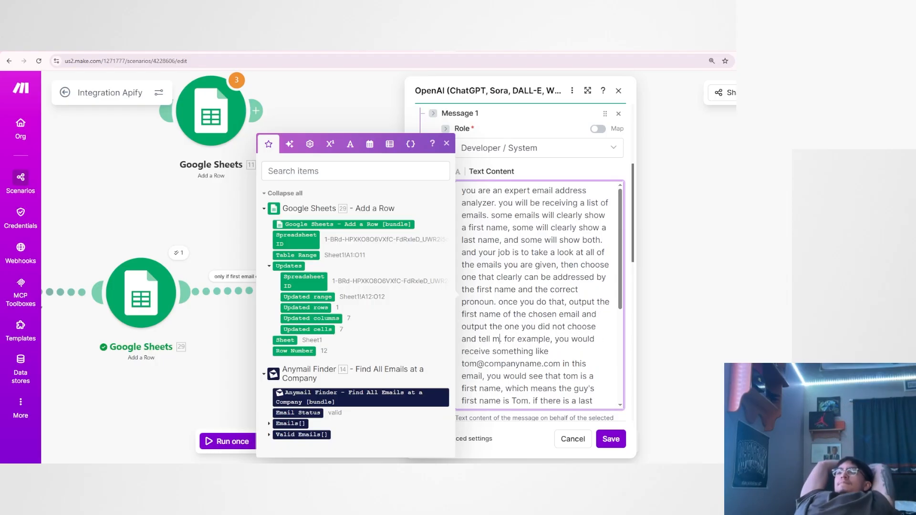
type("e why")
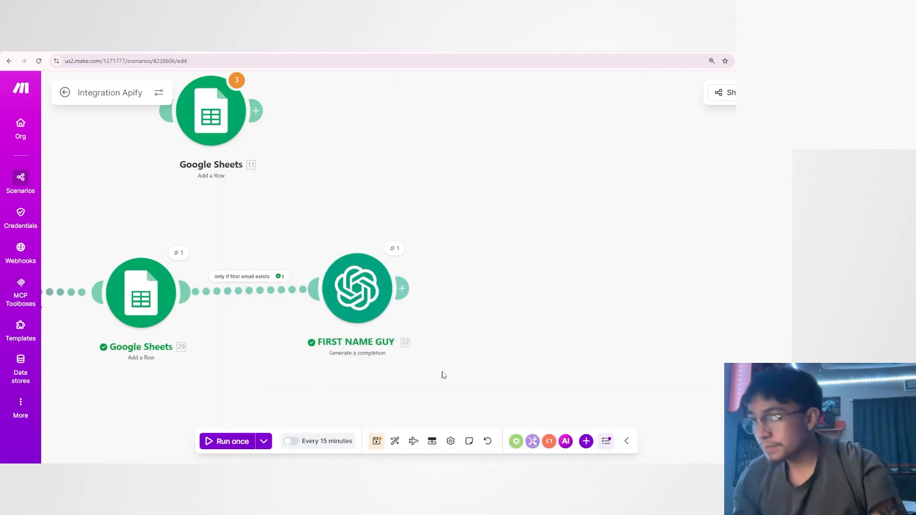
Run the scenario once and inspect the result in the FIRST NAME GUY module's operation output.
left_click_drag(328, 349, 527, 318)
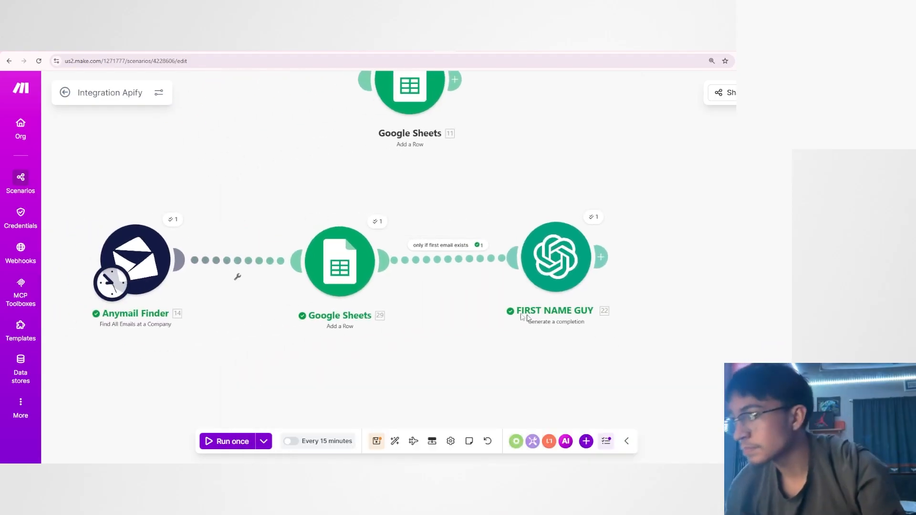
left_click(238, 440)
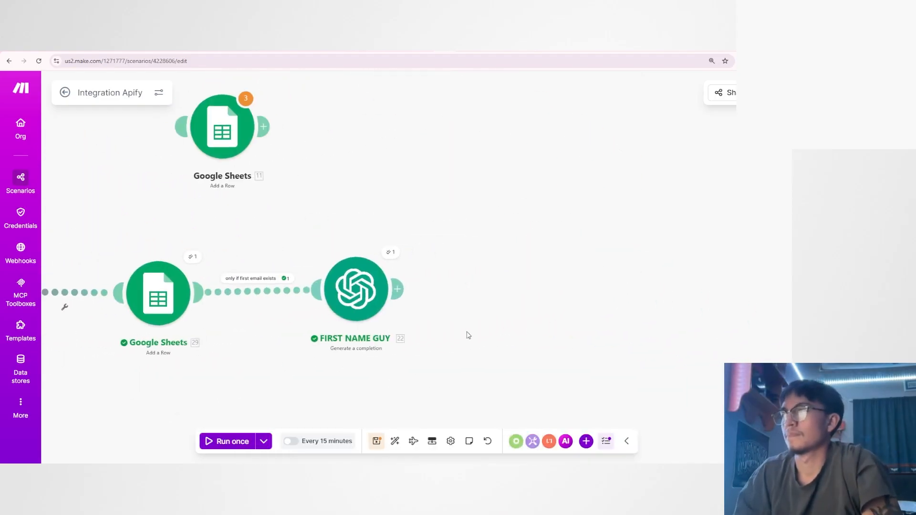
scroll(469, 335, "up", 2)
left_click(370, 231)
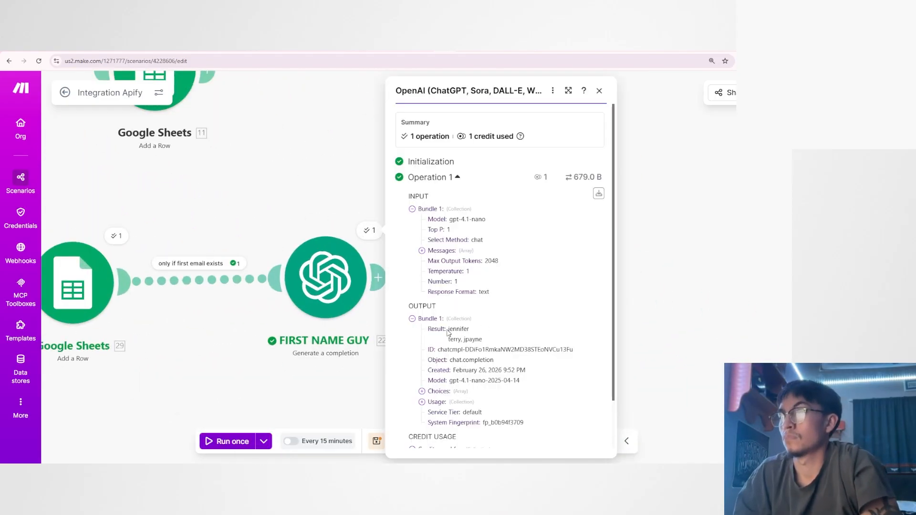
mouse_move(447, 330)
left_mouse_down()
mouse_move(490, 330)
mouse_move(470, 337)
mouse_move(485, 340)
mouse_move(445, 340)
left_mouse_up()
left_click(469, 330)
left_click(489, 329)
left_click(485, 341)
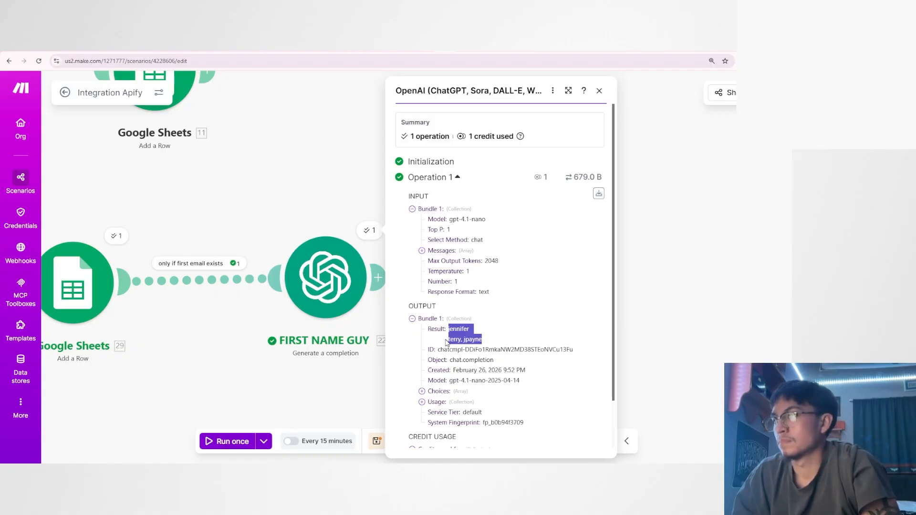
left_click(446, 342)
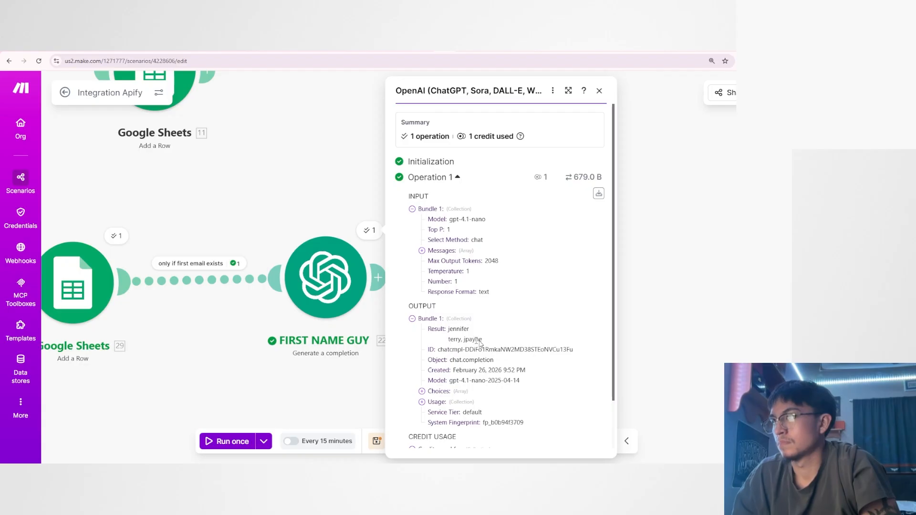
Extend "tell me why" in the FIRST NAME GUY system message with "you did not choose the ones you didnt choose".
left_click(325, 277)
scroll(466, 282, "down", 3)
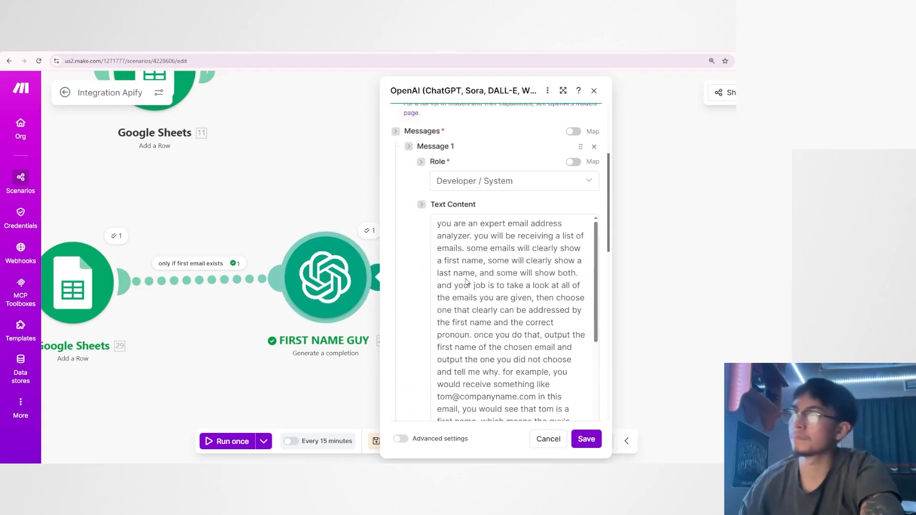
scroll(466, 282, "down", 1)
left_click(498, 338)
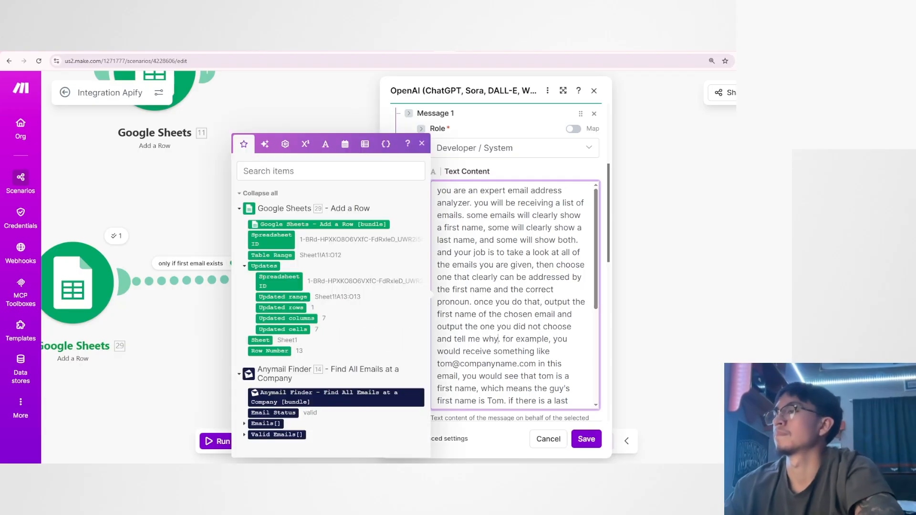
type("you did not cho")
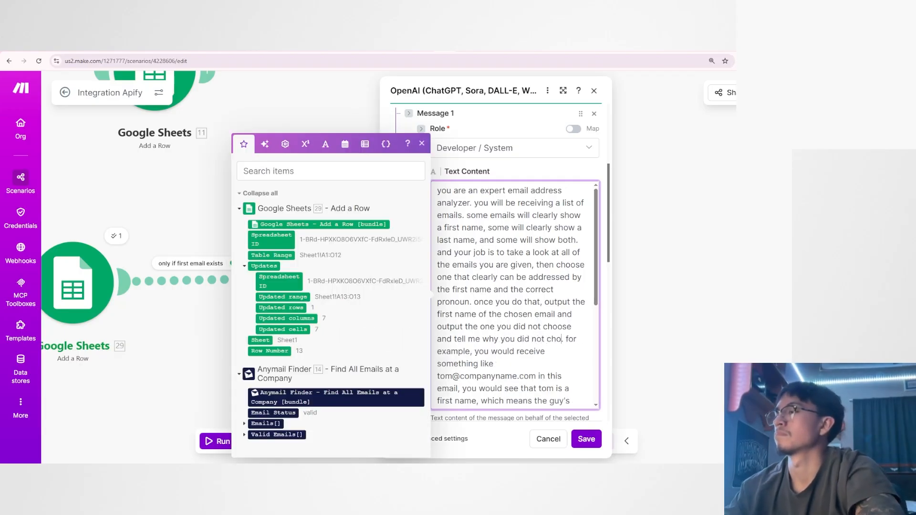
type("ose the ones you d")
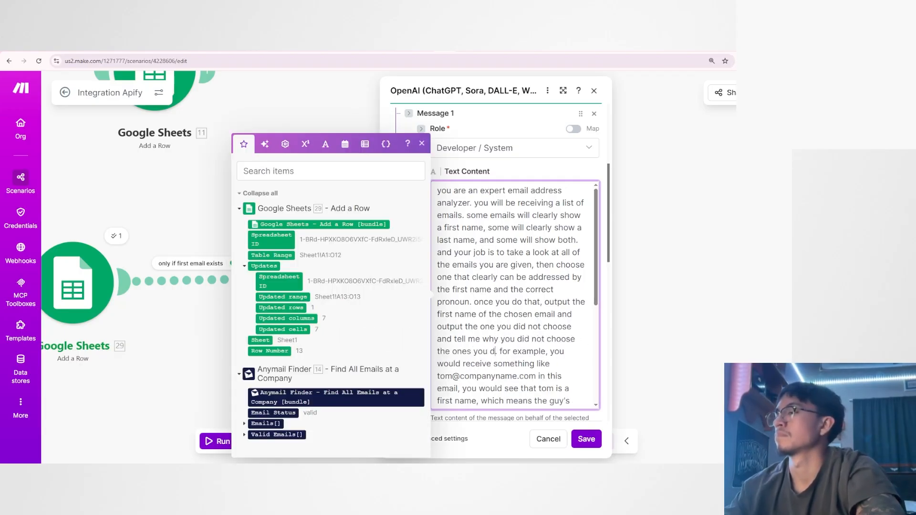
type("idnt choose")
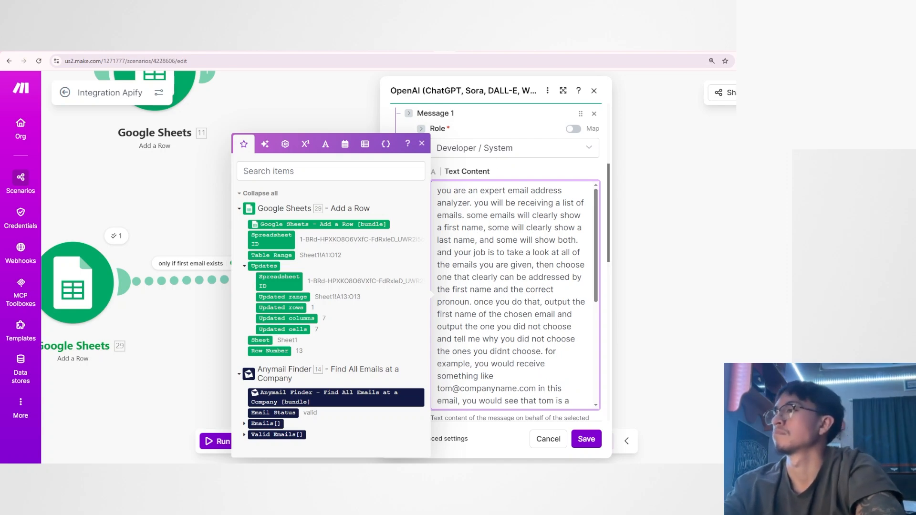
Delete the sentence "only output the first name or last name and no other wording at all." from the FIRST NAME GUY system message.
scroll(501, 255, "down", 4)
scroll(501, 255, "up", 2)
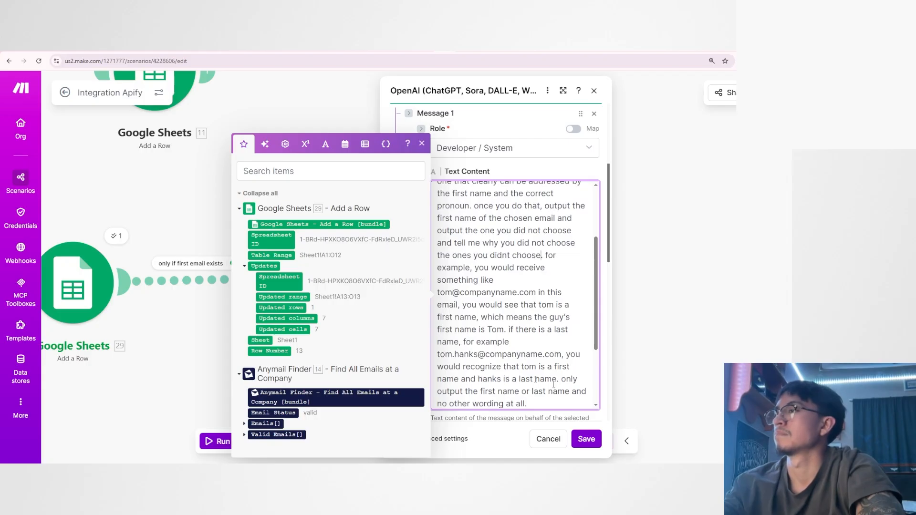
scroll(563, 282, "down", 2)
double_click(569, 282)
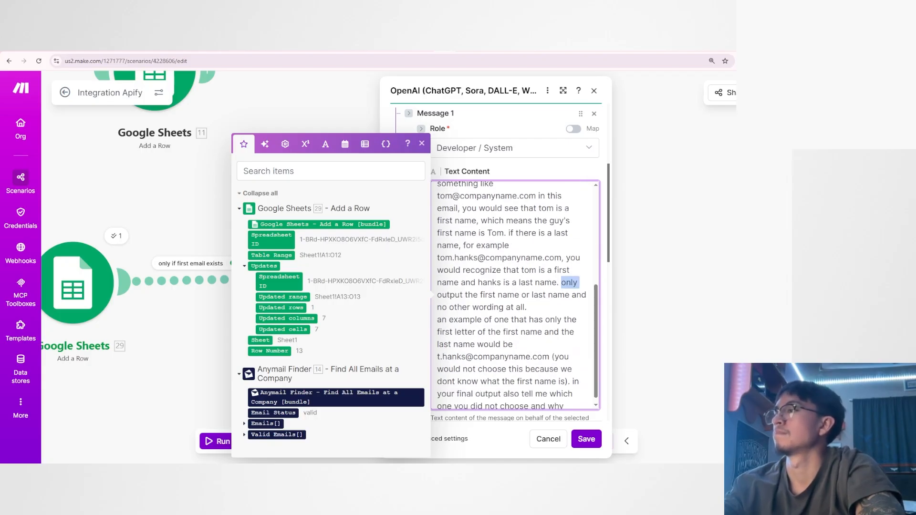
left_click(529, 307)
left_click_drag(437, 308, 528, 308)
left_click(550, 320)
left_click(572, 320)
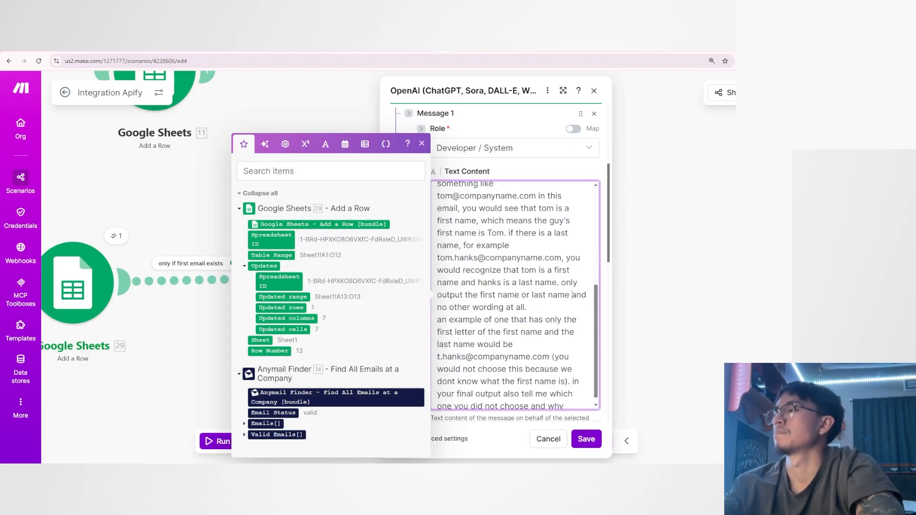
key("BackSpace")
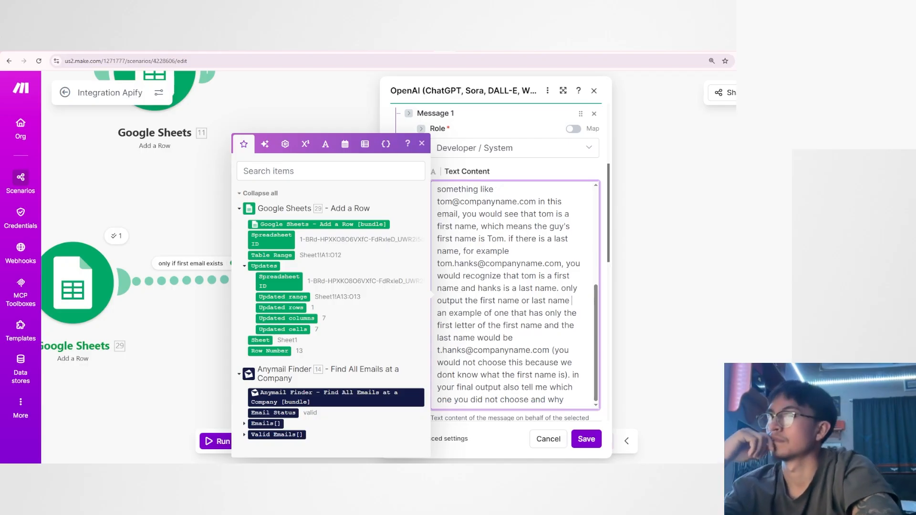
mouse_move(560, 288)
left_mouse_down()
mouse_move(523, 300)
mouse_move(569, 300)
left_mouse_up()
key("BackSpace")
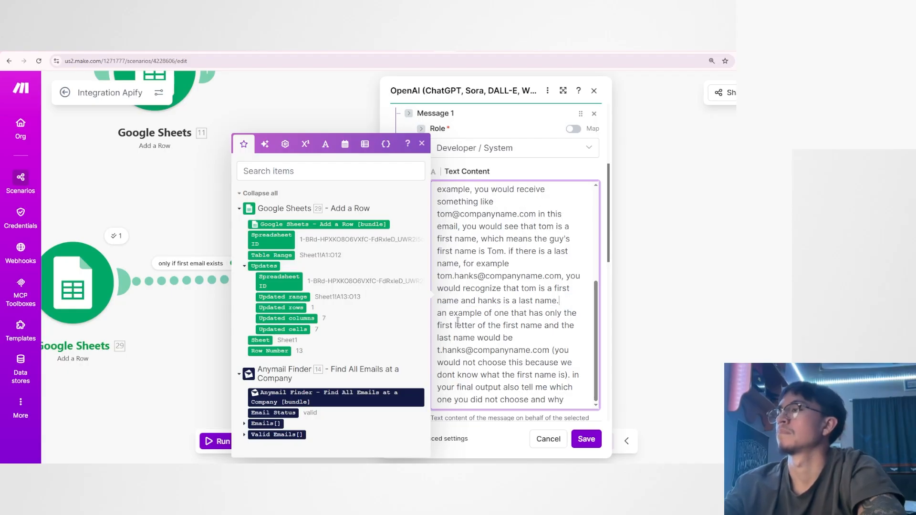
Review the FIRST NAME GUY system message from its examples back to the output instructions and save the module settings.
left_click_drag(441, 314, 515, 317)
left_click(525, 326)
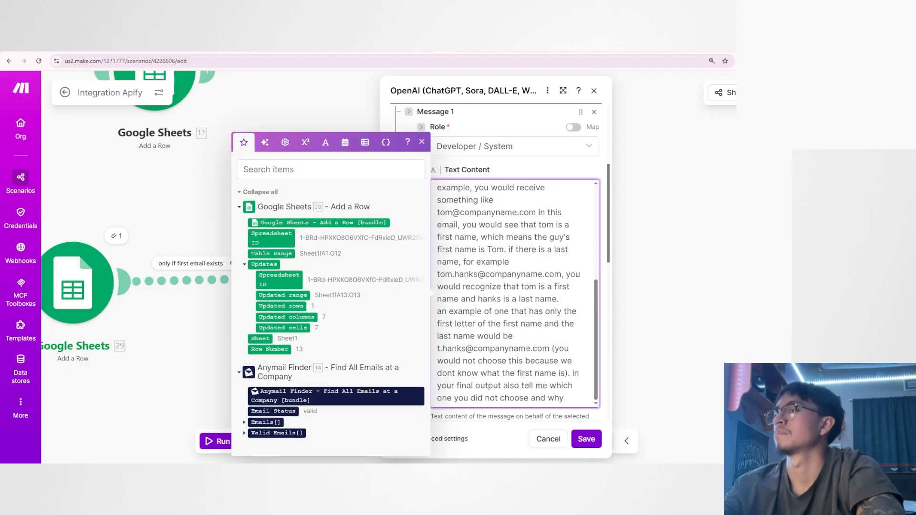
scroll(515, 286, "down", 2)
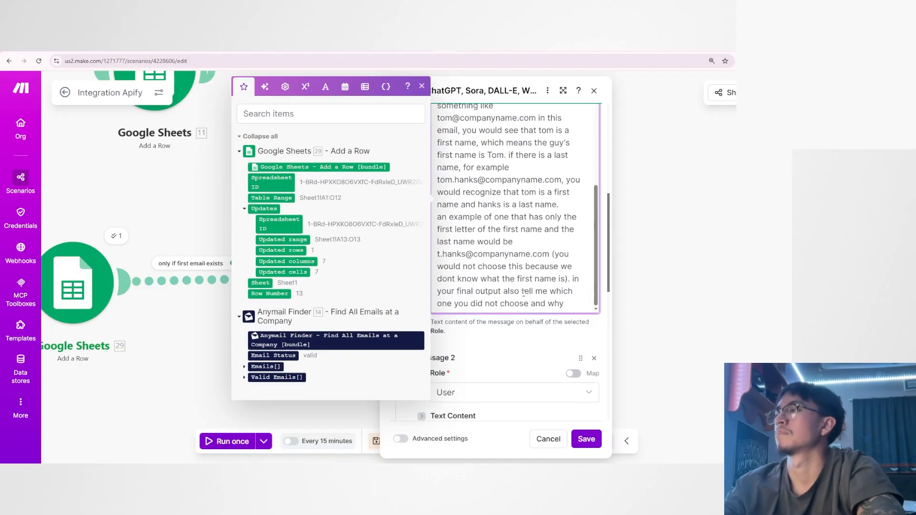
scroll(515, 205, "up", 2)
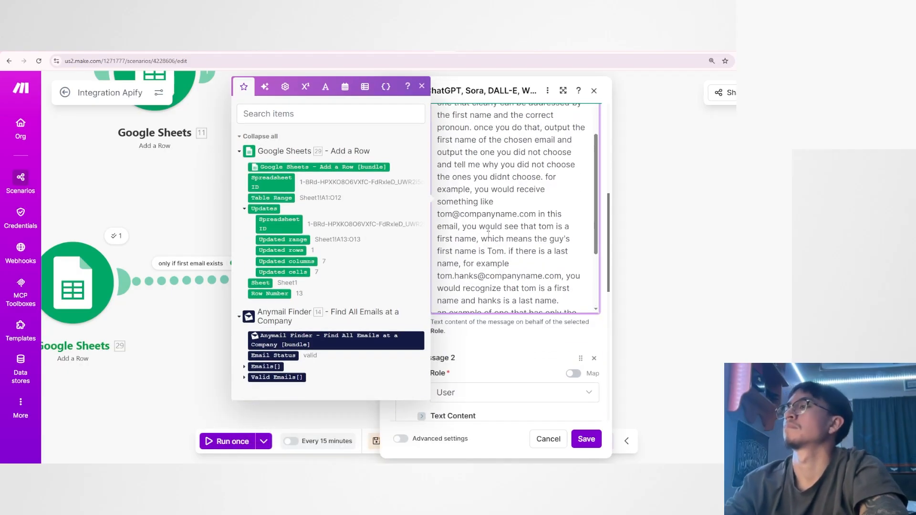
scroll(516, 205, "up", 2)
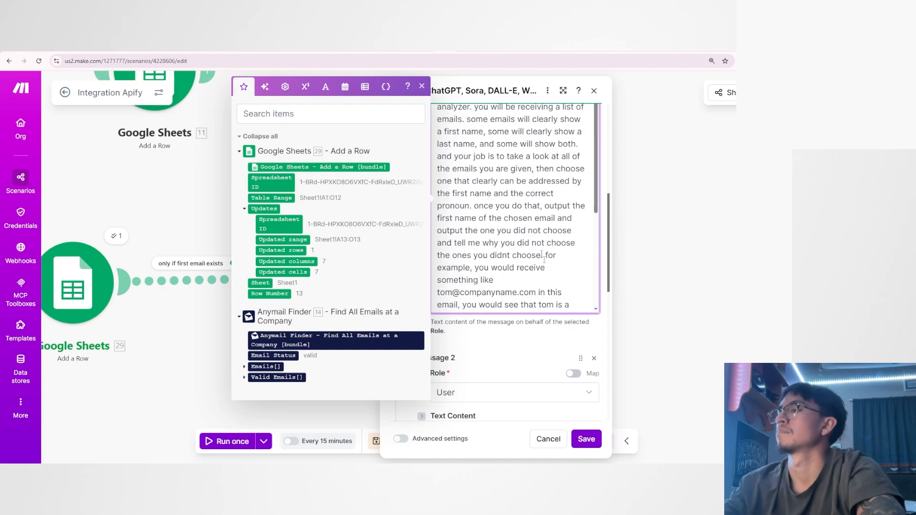
left_click(586, 439)
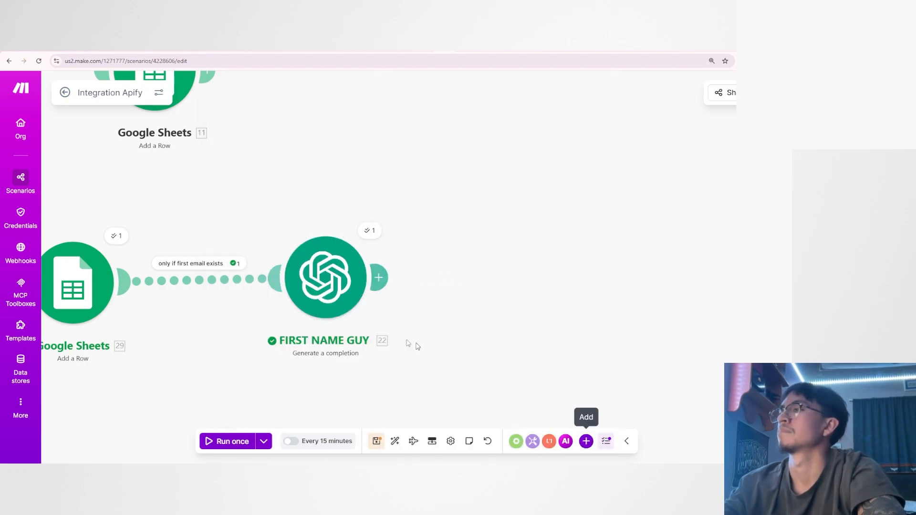
Run the scenario once and open the output result of the FIRST NAME GUY module's operation.
scroll(513, 349, "down", 2)
left_click_drag(513, 348, 640, 363)
left_click(227, 441)
scroll(449, 353, "down", 1)
left_click_drag(449, 353, 372, 354)
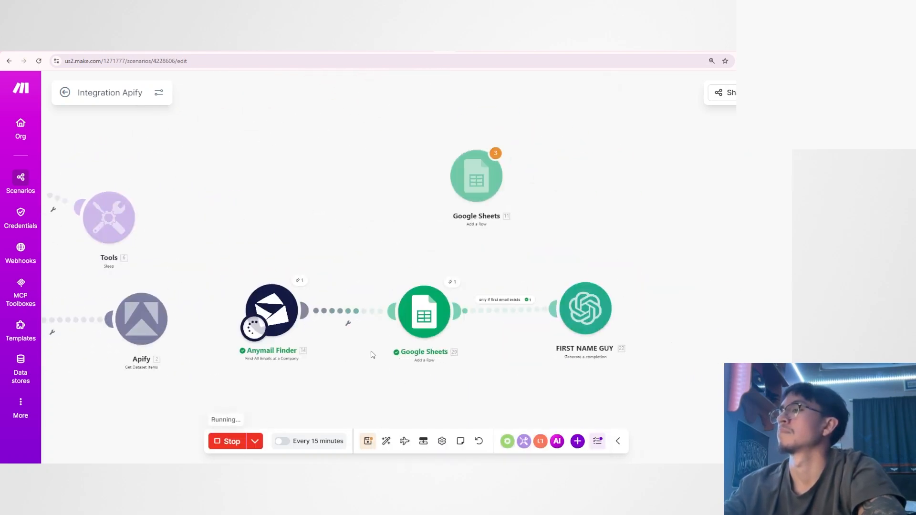
scroll(496, 380, "up", 2)
scroll(577, 380, "up", 3)
left_click_drag(577, 381, 361, 384)
left_click(434, 221)
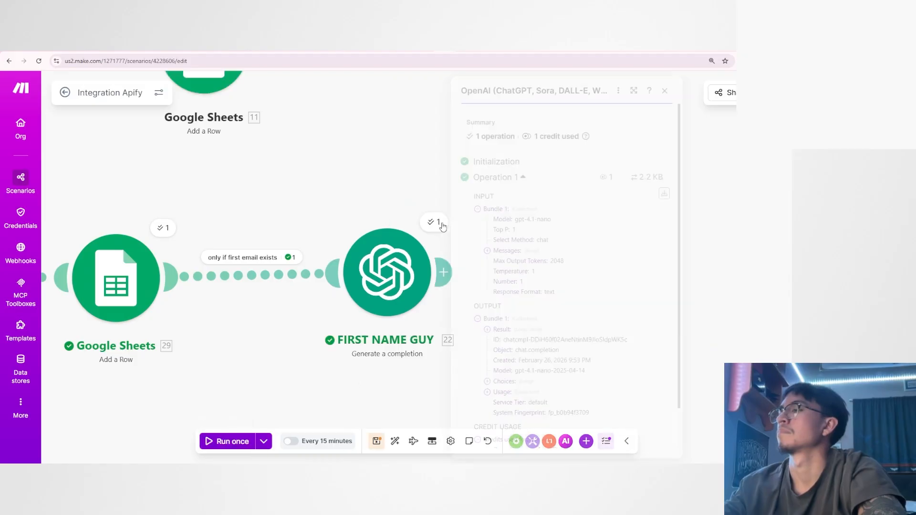
scroll(497, 325, "down", 2)
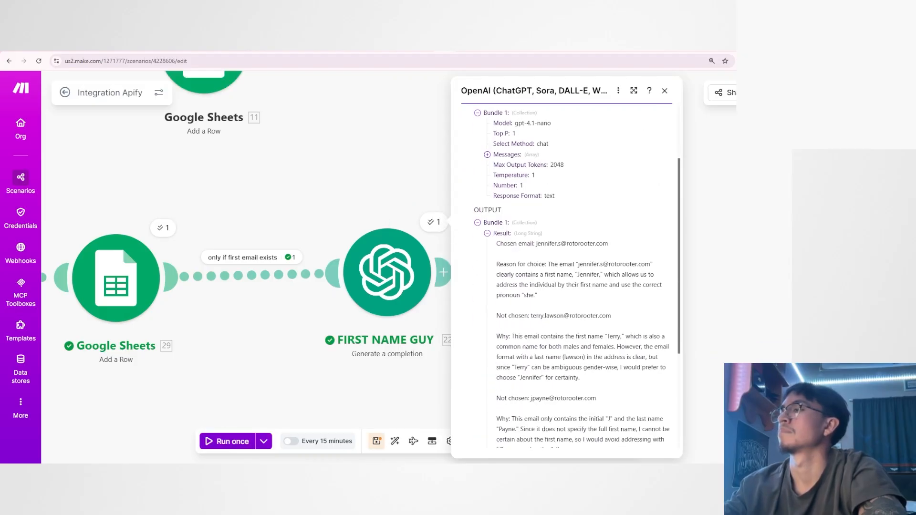
Examine the chosen email and the reason given for choosing it, including the pronoun, in the FIRST NAME GUY output.
left_click_drag(496, 247, 614, 249)
left_click(609, 250)
left_click_drag(496, 265, 601, 267)
left_click(547, 269)
left_click(590, 266)
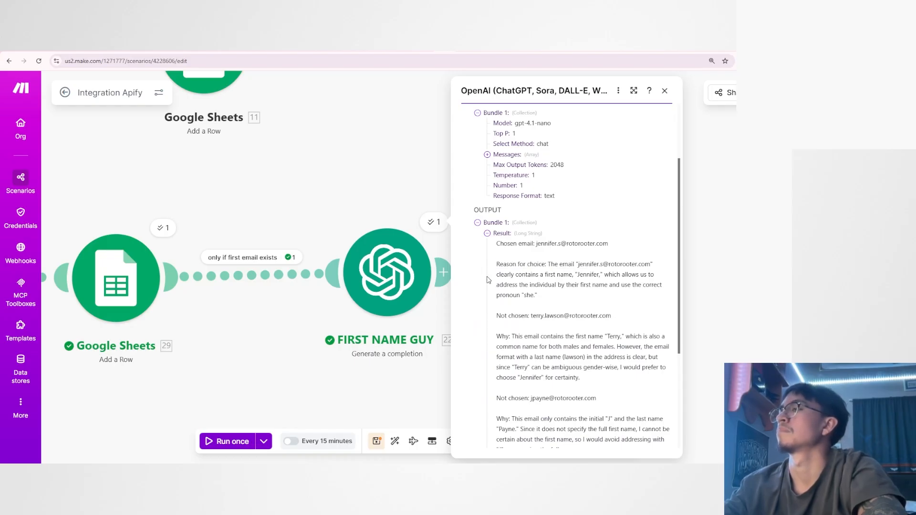
left_click_drag(496, 275, 579, 275)
left_click(582, 276)
left_click_drag(495, 289, 599, 286)
left_click(610, 293)
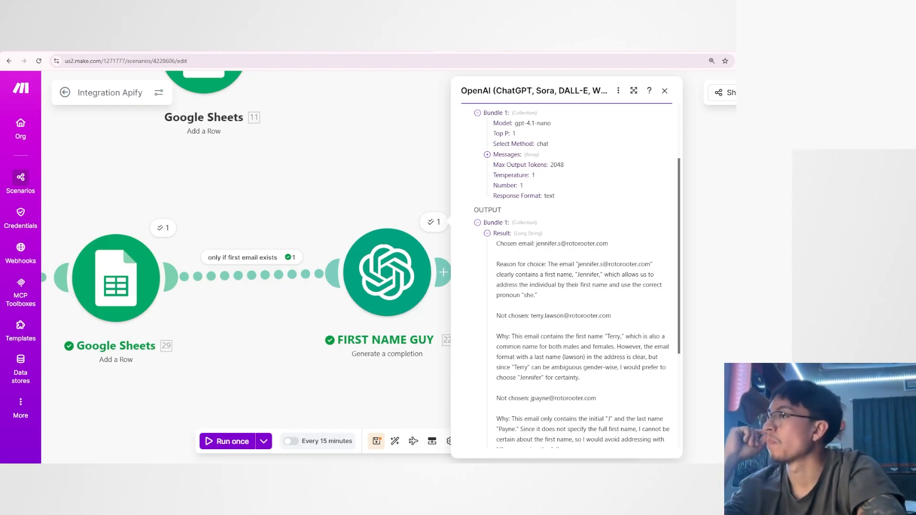
double_click(528, 296)
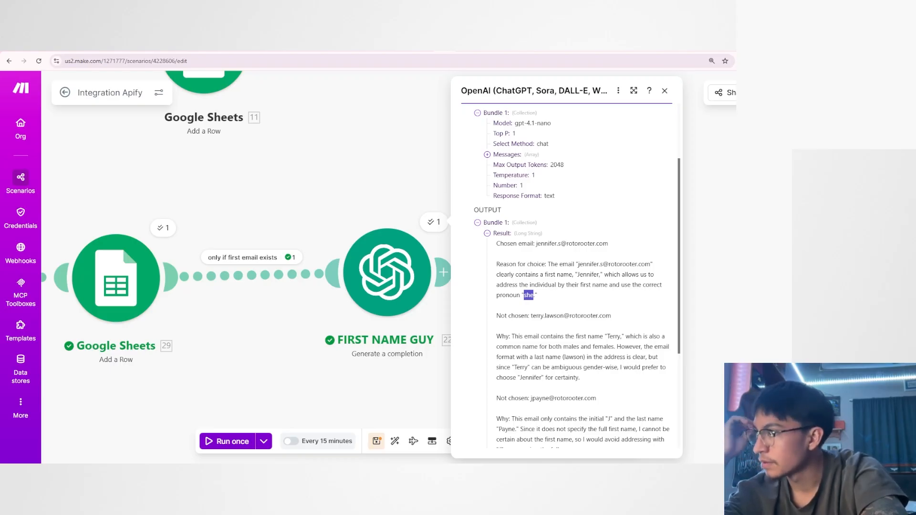
Examine the explanation for the first email that was not chosen in the FIRST NAME GUY output.
left_click_drag(552, 369, 606, 369)
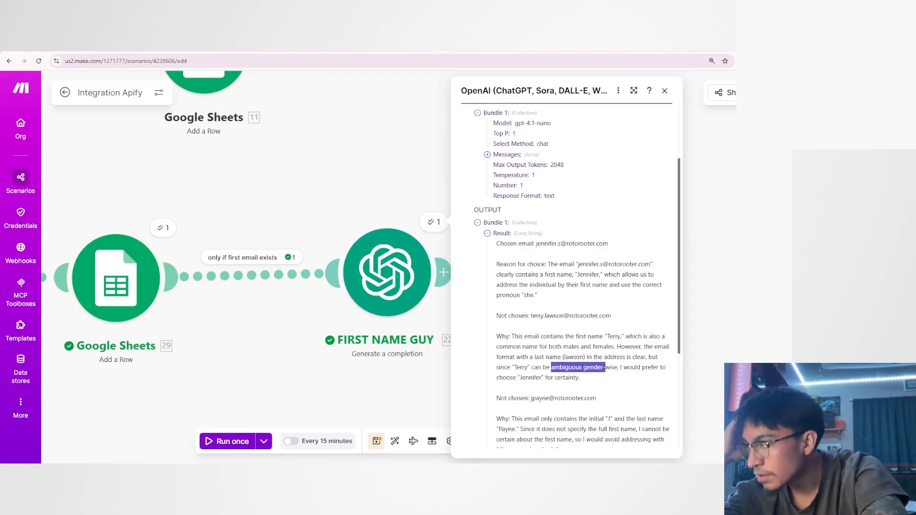
left_click(602, 375)
double_click(536, 316)
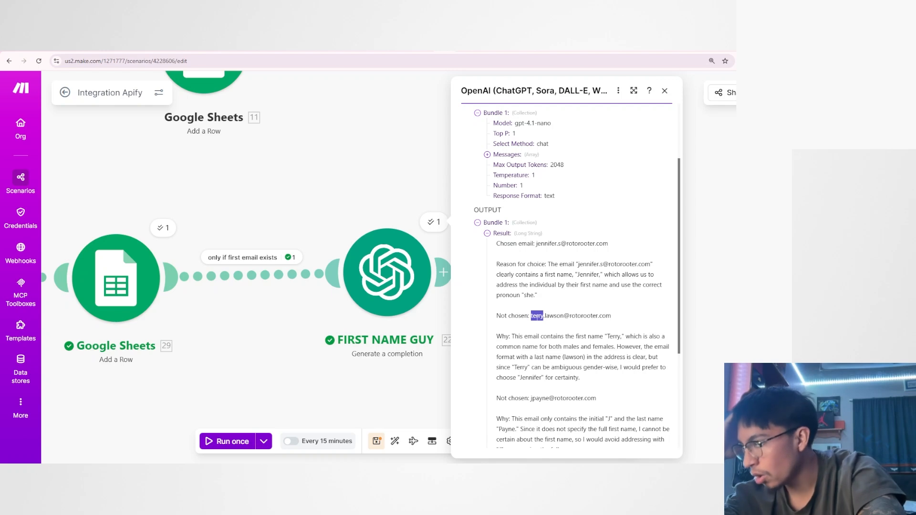
left_click(538, 331)
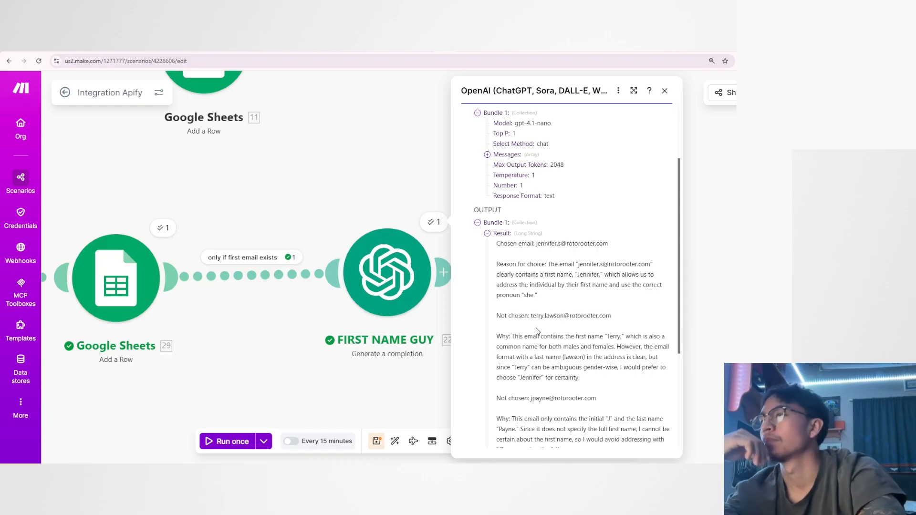
scroll(538, 331, "down", 2)
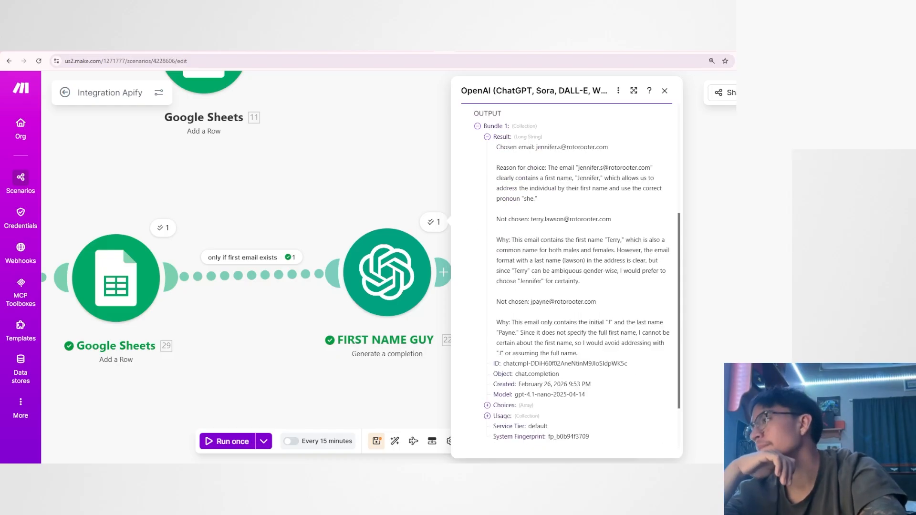
left_click_drag(496, 219, 556, 221)
left_click(542, 232)
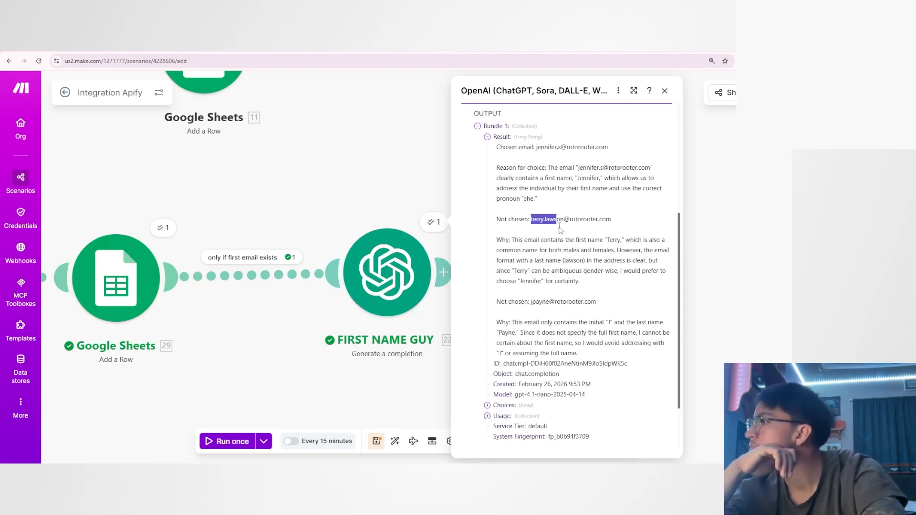
left_click(555, 238)
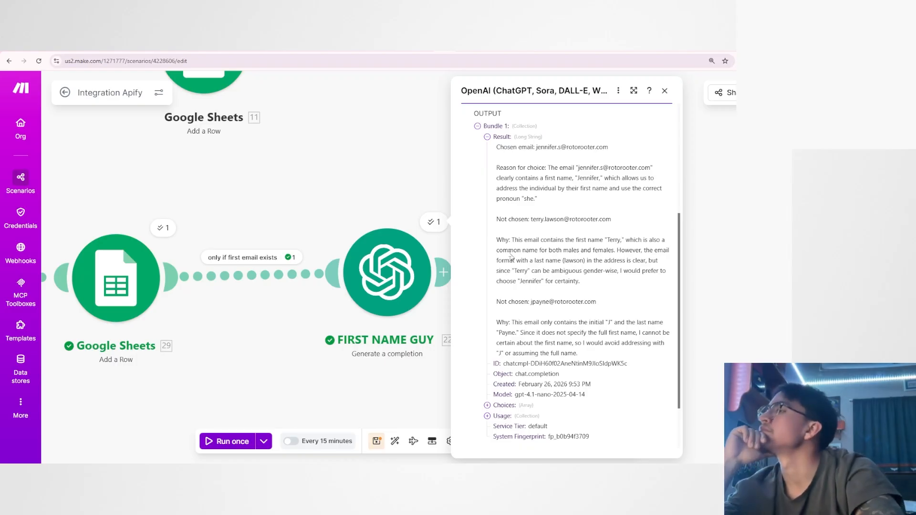
left_click_drag(548, 250, 614, 251)
left_click(614, 251)
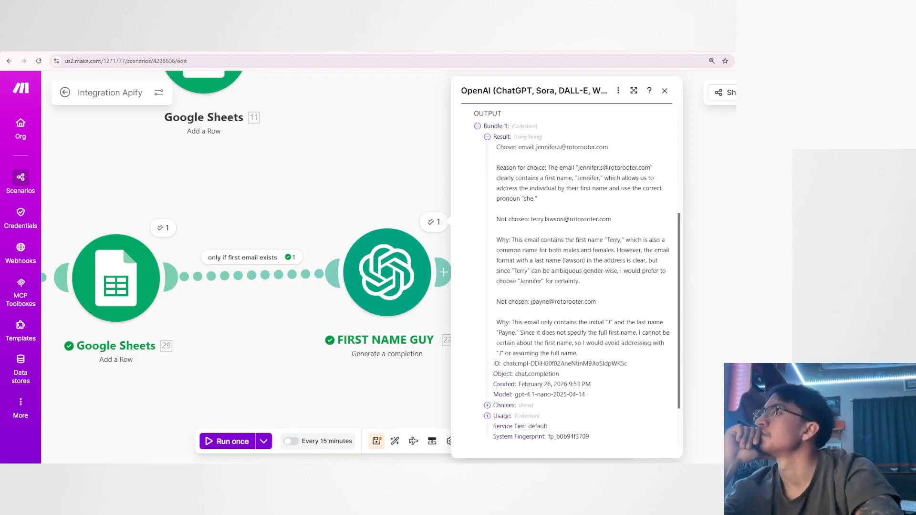
Examine why the second unchosen email, with only a first initial, was rejected in the FIRST NAME GUY output.
left_click_drag(496, 302, 586, 304)
left_click(547, 308)
left_click(592, 310)
scroll(591, 311, "down", 1)
scroll(516, 260, "down", 2)
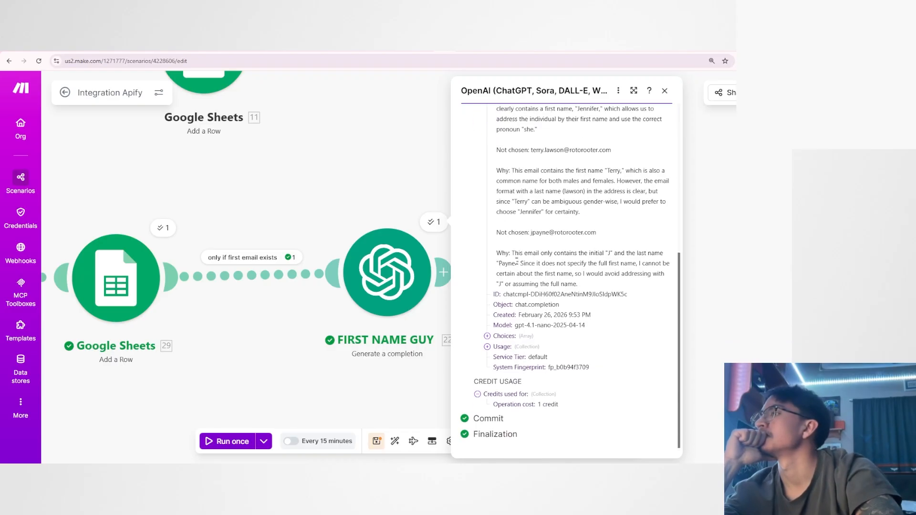
left_click_drag(544, 253, 588, 254)
left_click(604, 261)
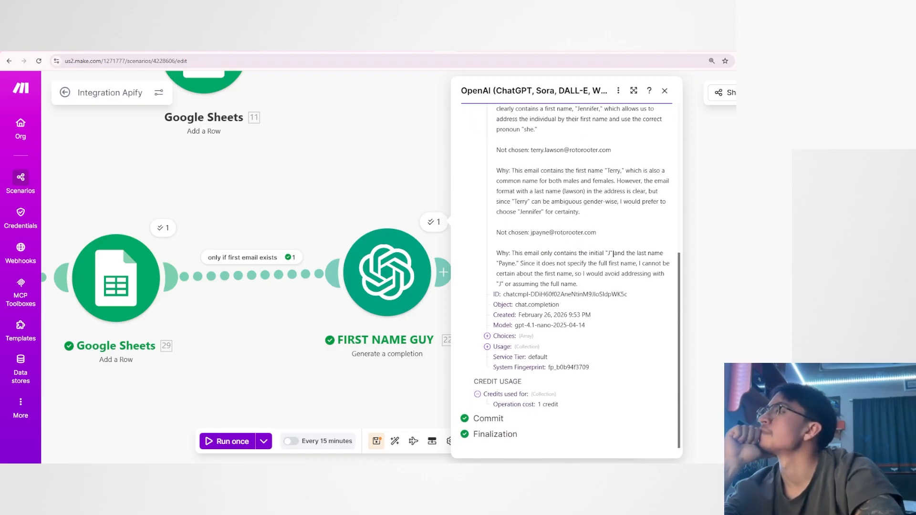
left_click_drag(520, 263, 637, 263)
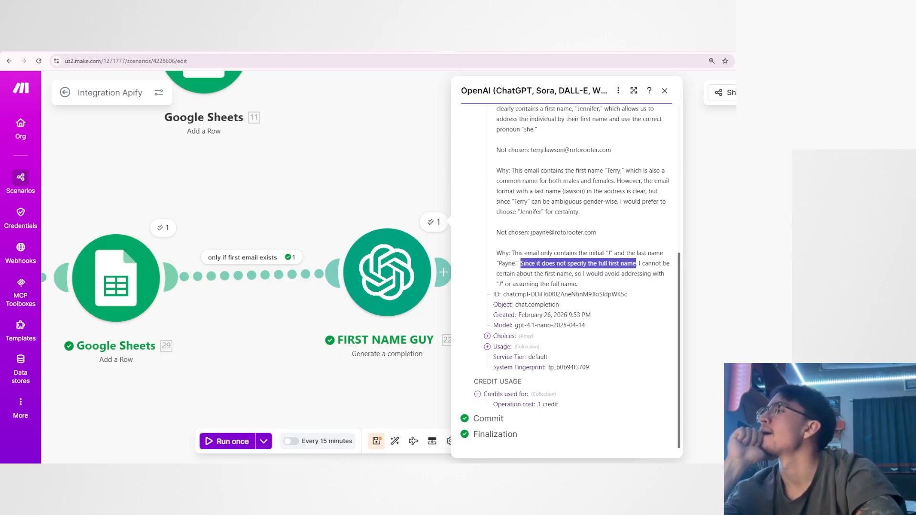
left_click(637, 264)
left_click_drag(512, 274, 657, 276)
left_click(608, 280)
left_click(608, 283)
scroll(572, 281, "up", 5)
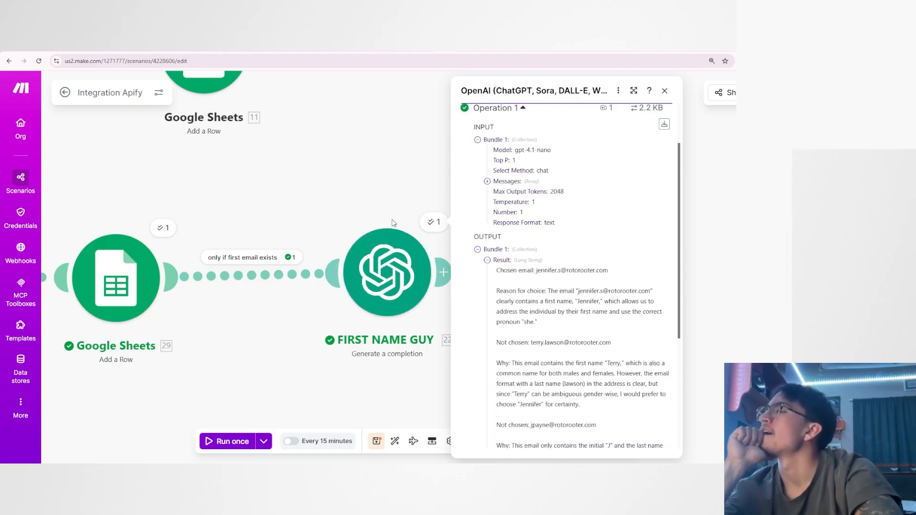
scroll(491, 264, "down", 2)
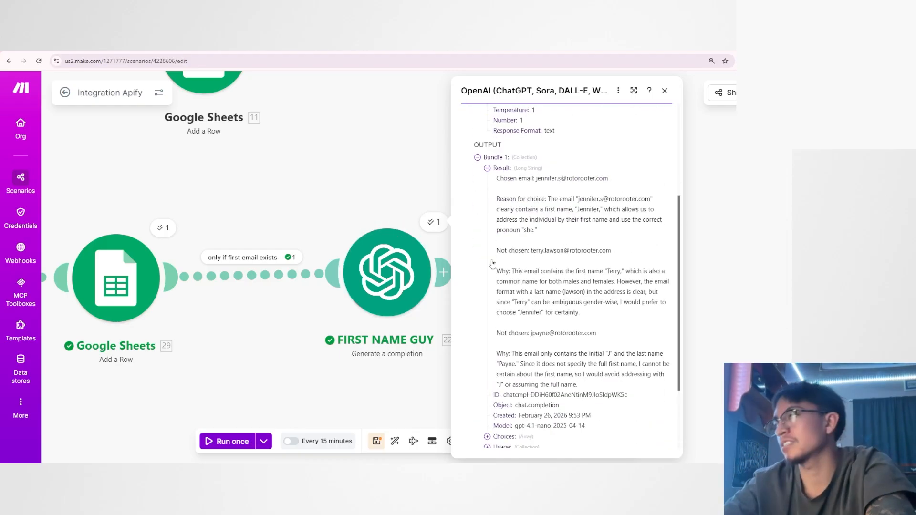
Reword the FIRST NAME GUY system message to "output only the first name of the chosen email", removing the following request about unchosen emails.
left_click(405, 210)
left_click(392, 263)
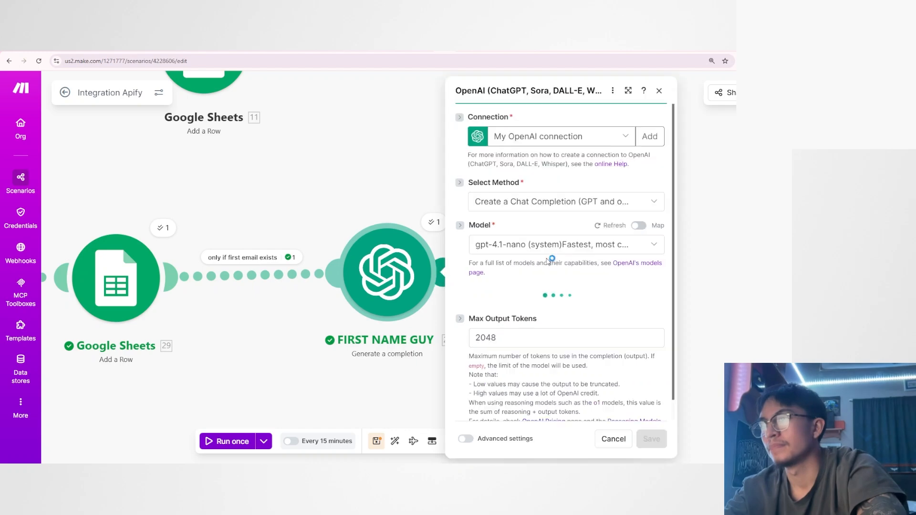
scroll(529, 278, "down", 4)
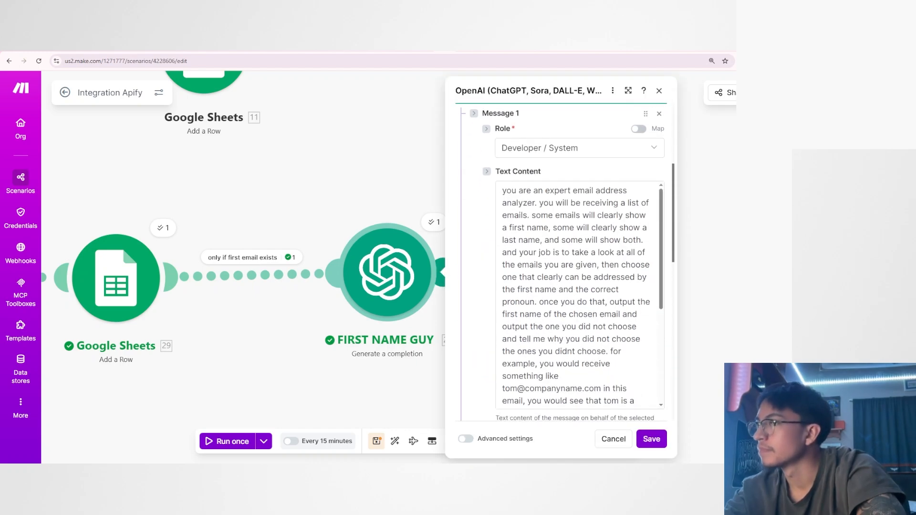
scroll(576, 264, "down", 2)
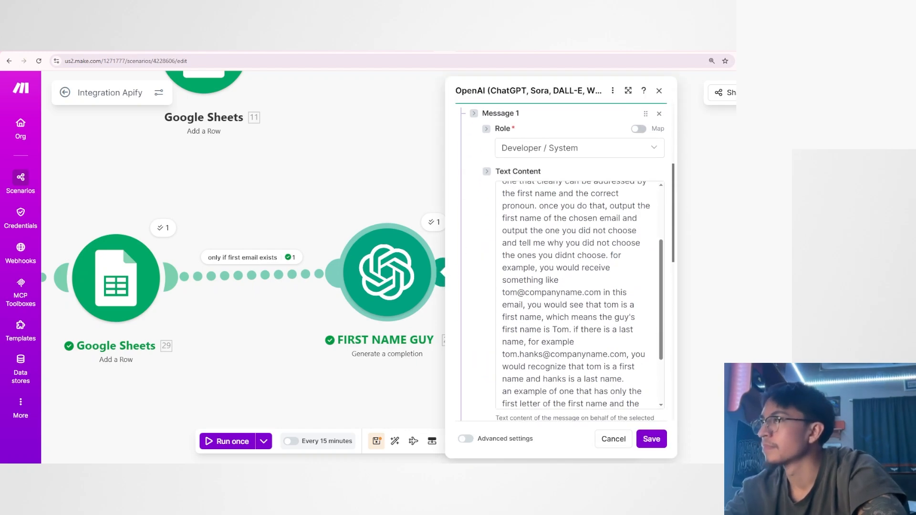
scroll(572, 278, "up", 2)
scroll(479, 287, "down", 2)
left_click(638, 205)
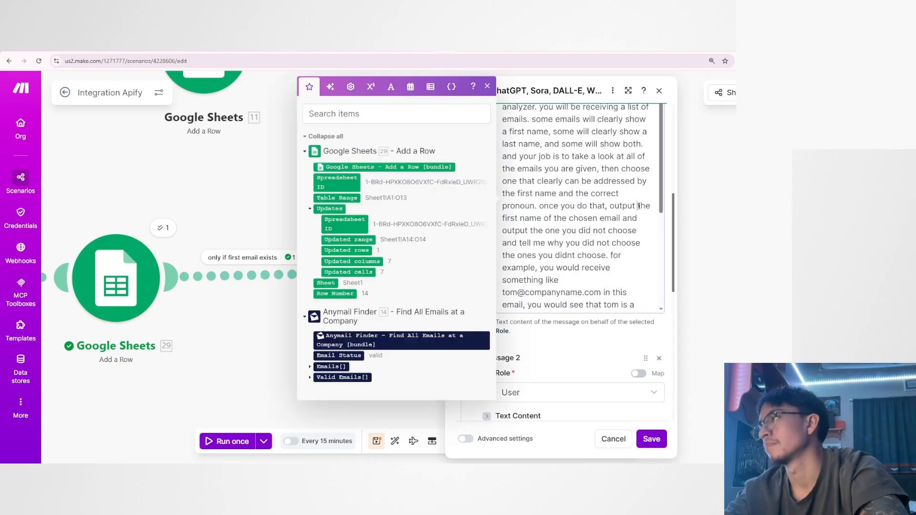
type("only the first name of the chosen")
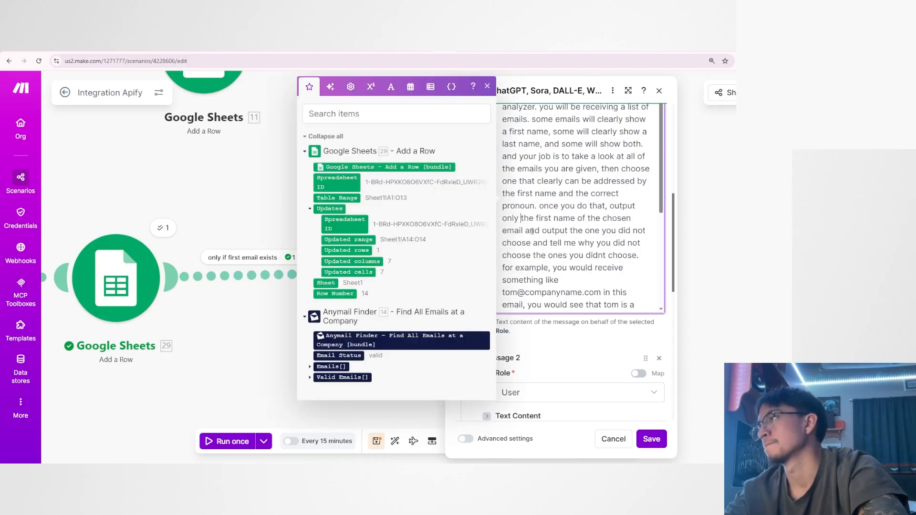
left_click_drag(523, 230, 637, 255)
key("BackSpace")
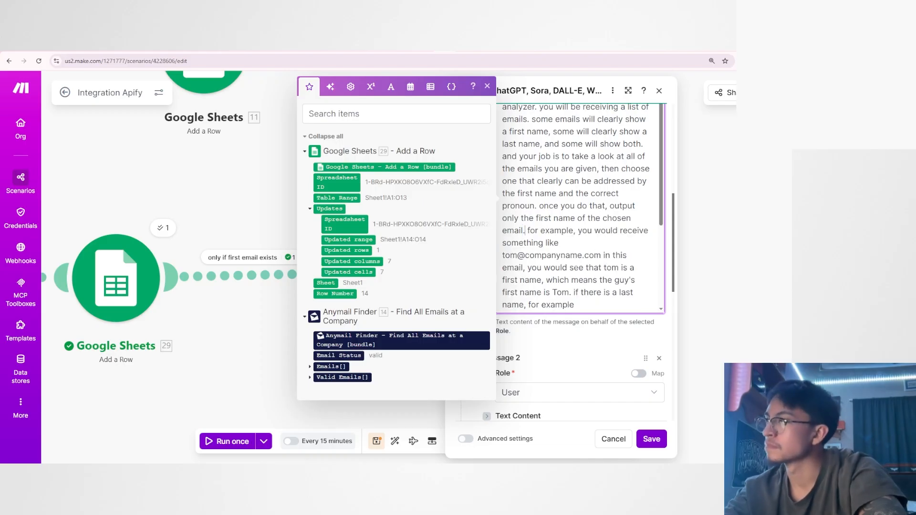
Append "do not output any additional wording in your final output besides just the chosen first name." to the FIRST NAME GUY system message.
scroll(579, 208, "down", 2)
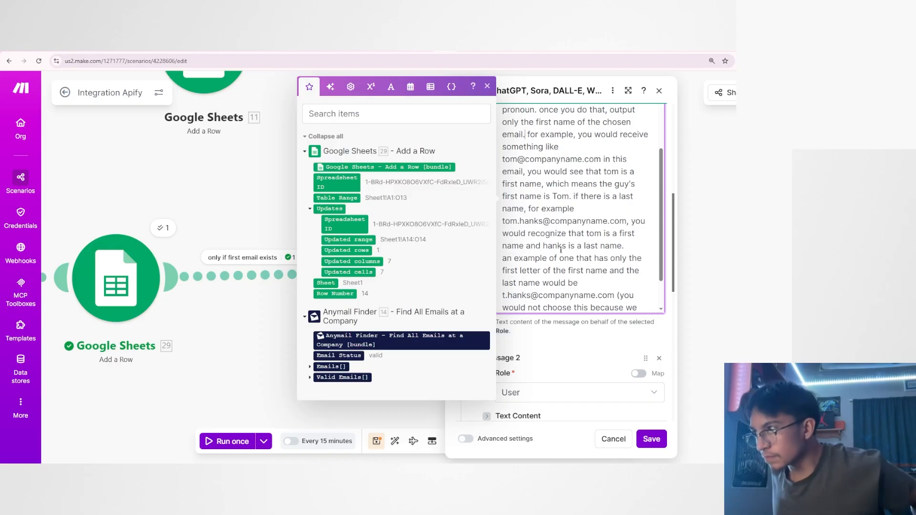
scroll(625, 292, "down", 2)
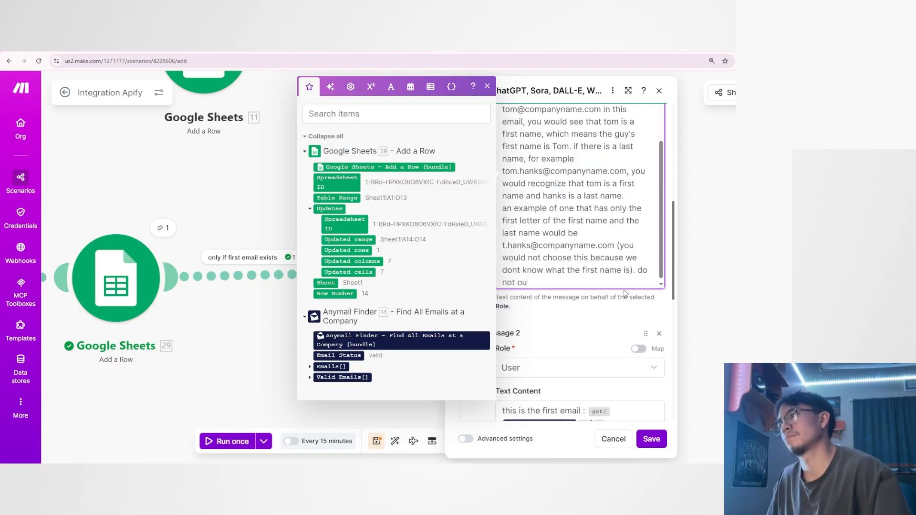
type("output any additi")
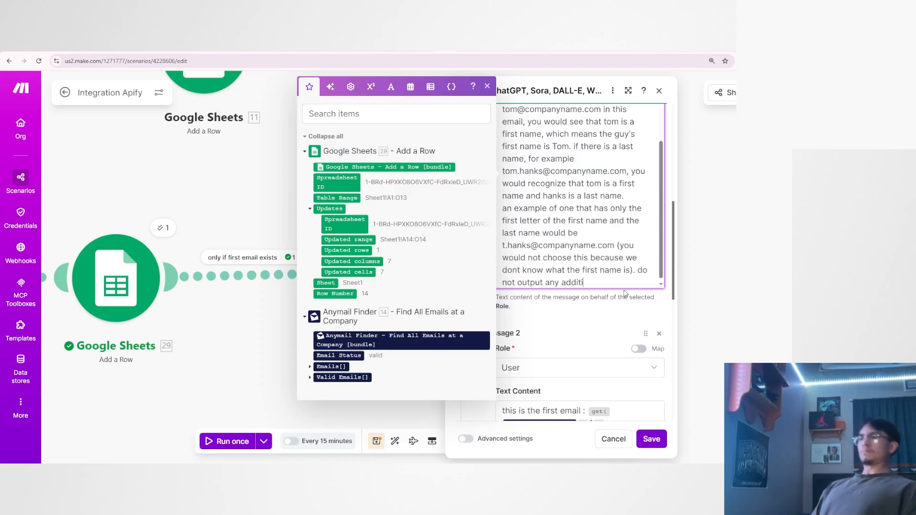
type("onal wording in y")
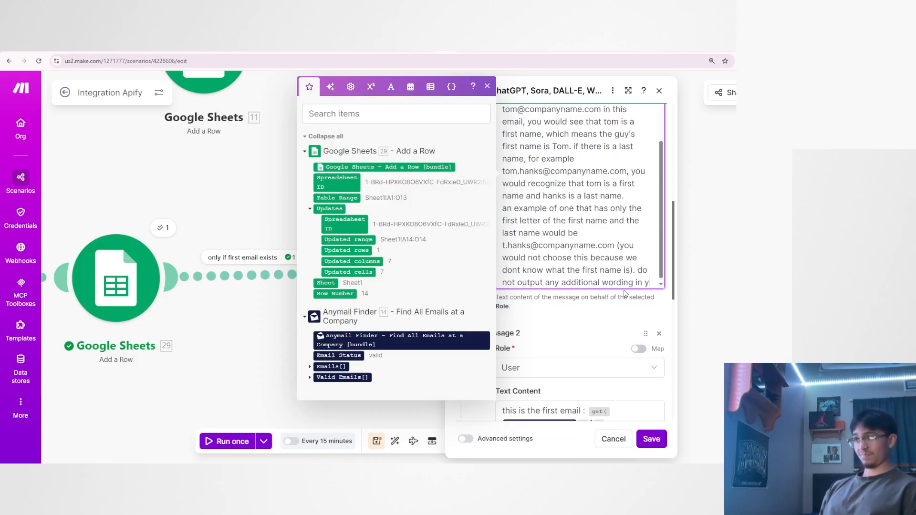
type("our final output ")
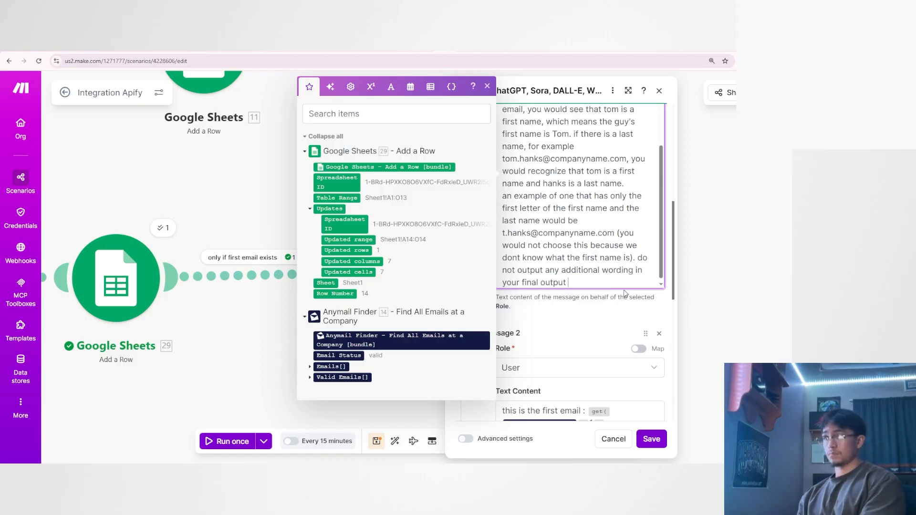
type("besides just the s")
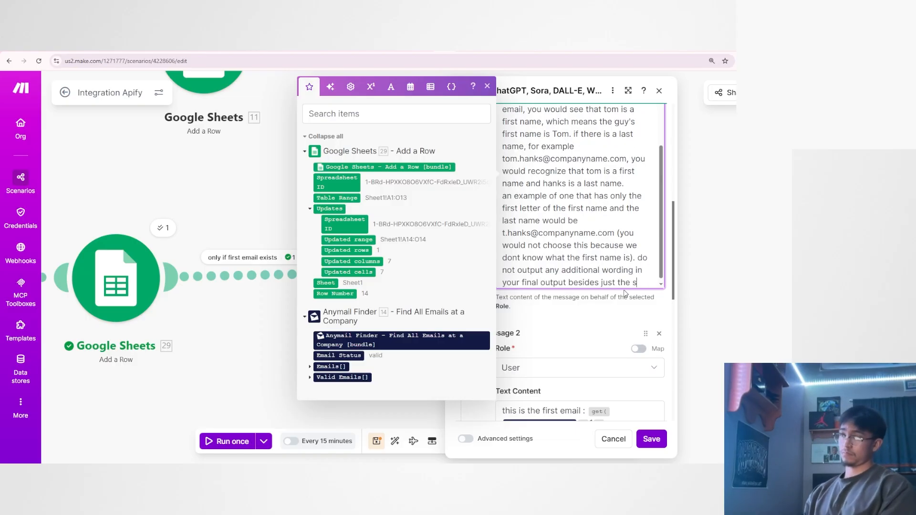
key("BackSpace")
type("chosen first name.")
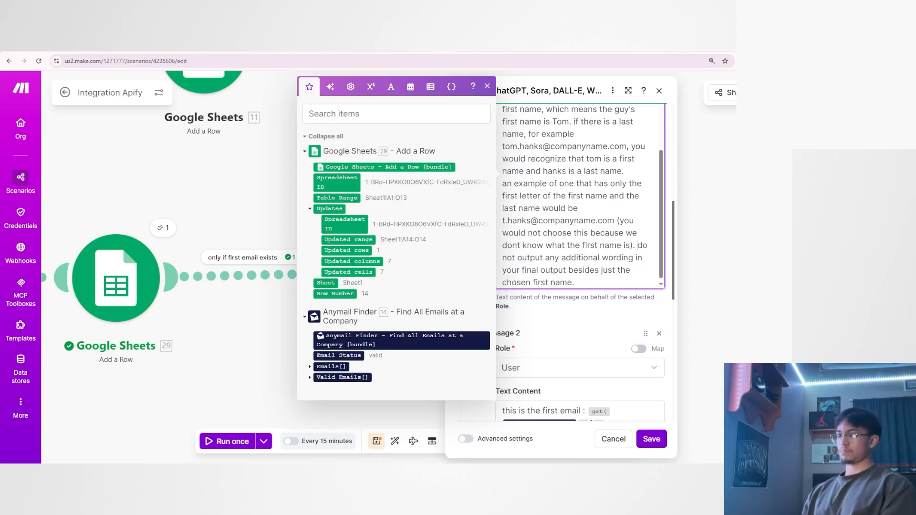
Repeat the no-additional-wording sentence right after "output only the first name of the chosen email." and save the FIRST NAME GUY module.
left_click_drag(638, 245, 576, 282)
key("ctrl+x")
scroll(576, 214, "up", 3)
left_click(525, 206)
key("ctrl+v")
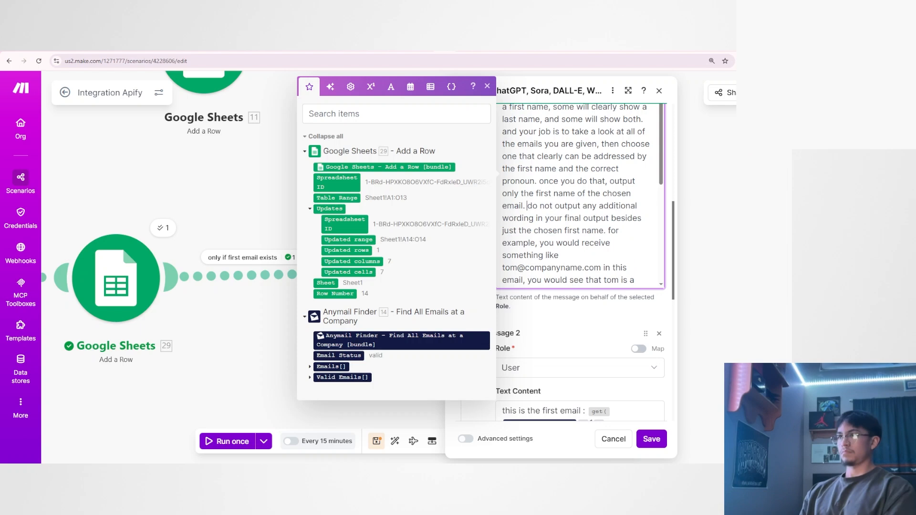
left_click_drag(523, 193, 634, 193)
left_click(588, 218)
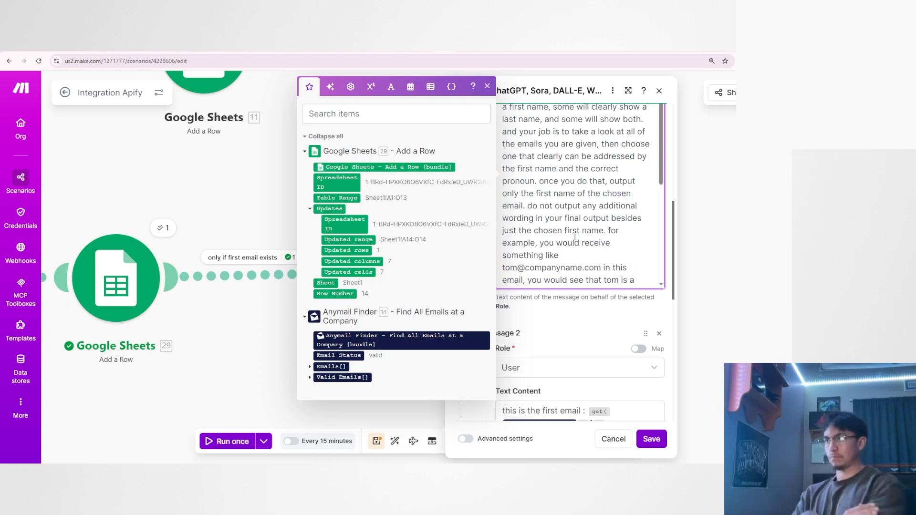
left_click(649, 439)
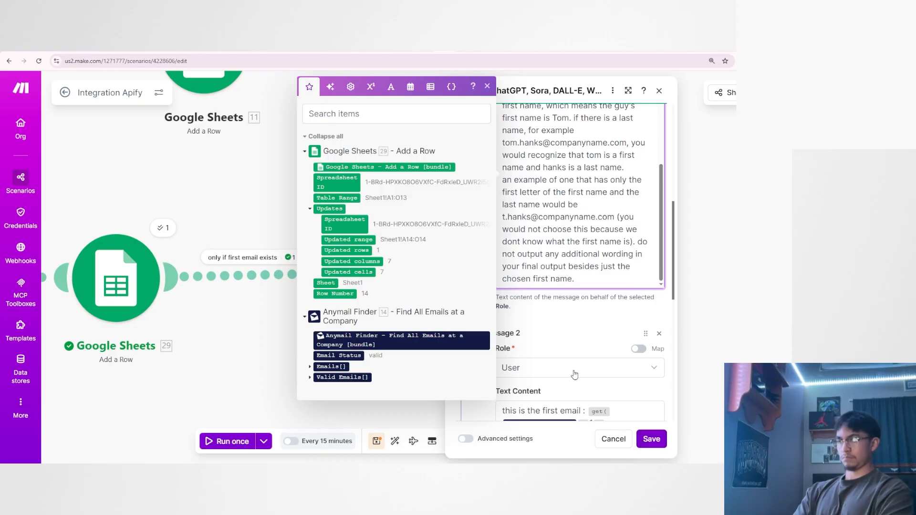
scroll(548, 356, "down", 1)
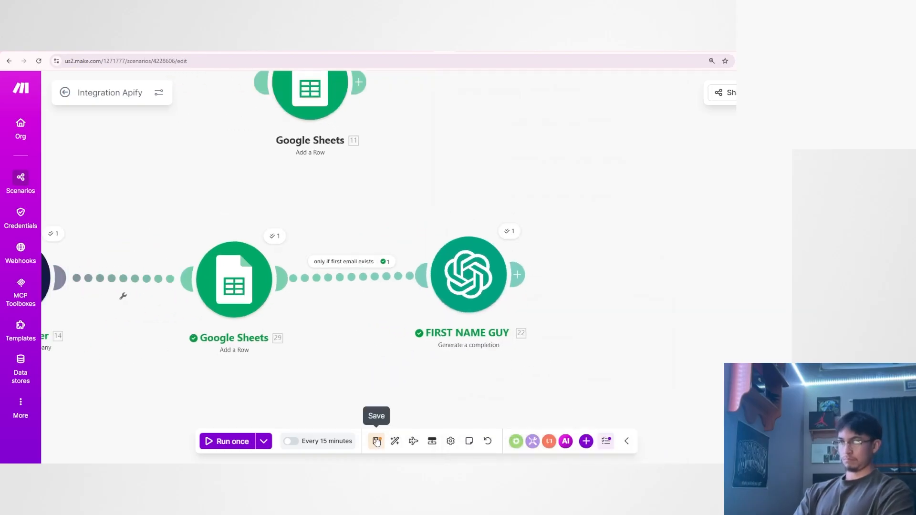
Link the Apify Get Dataset Items module to the Anymail Finder module.
left_click_drag(352, 393, 506, 364)
scroll(525, 358, "down", 2)
left_click_drag(265, 352, 387, 346)
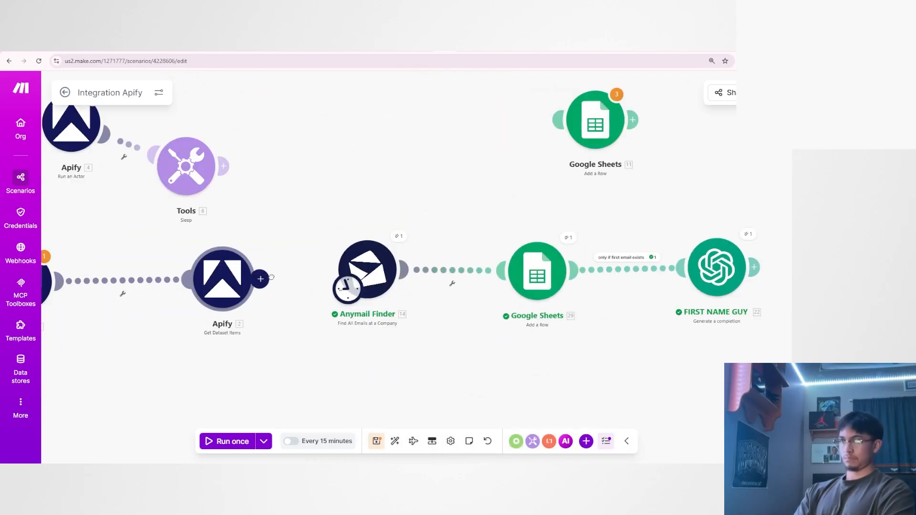
left_click_drag(261, 278, 358, 271)
left_click_drag(419, 342, 310, 378)
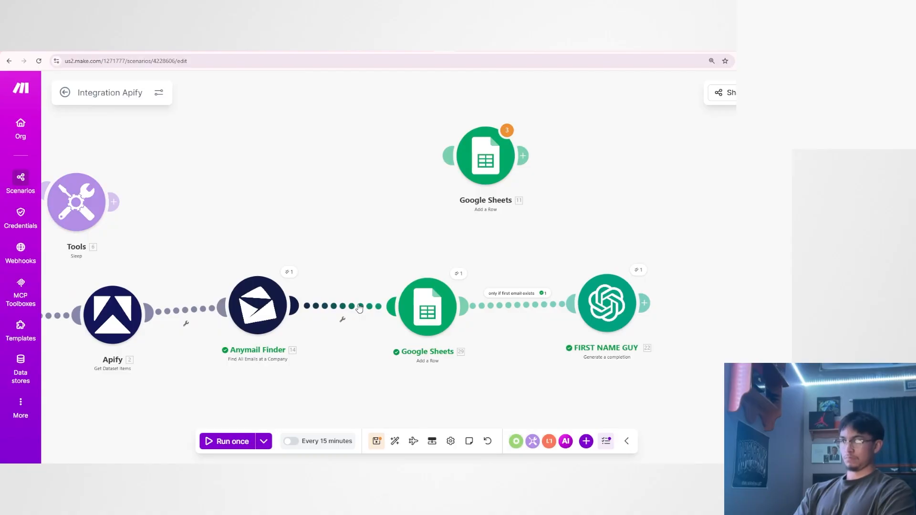
Paste the "only if first email exists" filter between Anymail Finder and Google Sheets, and unlink Google Sheets from FIRST NAME GUY.
left_click(426, 309)
left_click(362, 361)
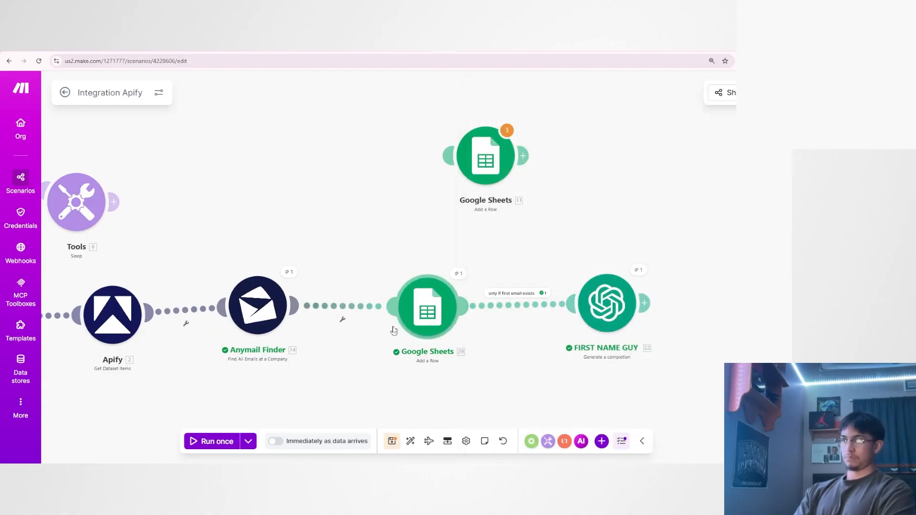
right_click(343, 306)
left_click(362, 331)
right_click(510, 306)
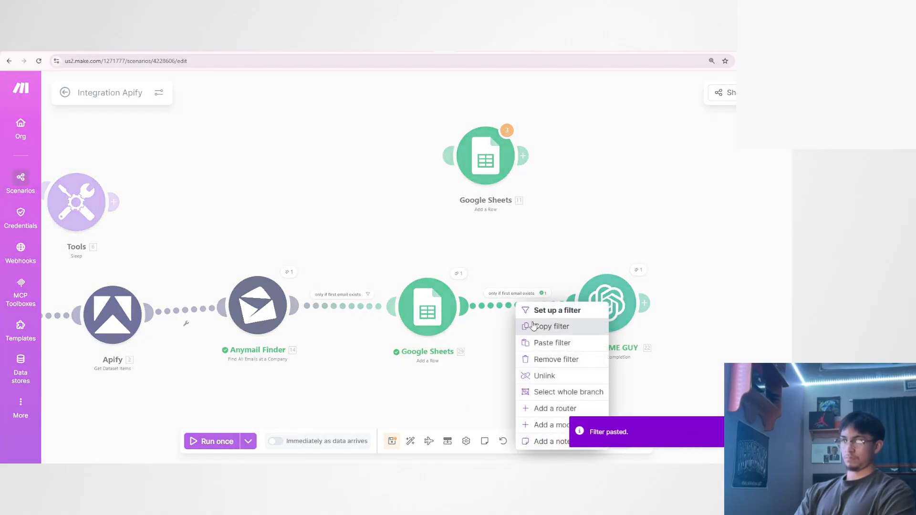
left_click(544, 376)
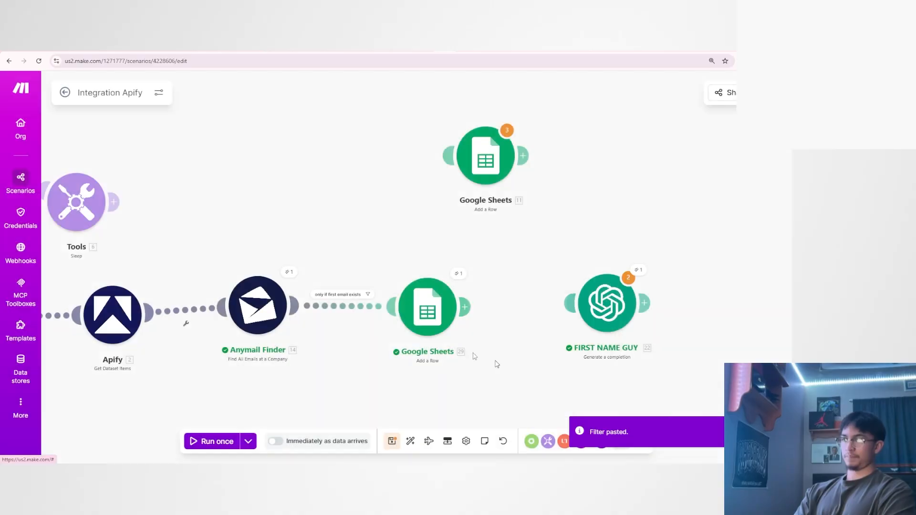
Replace Google Sheets module 29 with the detached Google Sheets module 11 between Anymail Finder and FIRST NAME GUY.
right_click(342, 311)
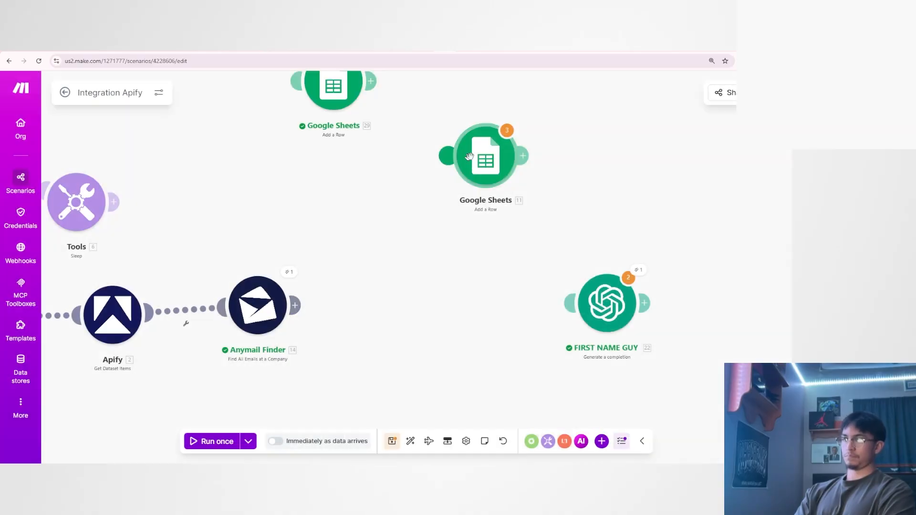
left_click_drag(472, 164, 601, 302)
scroll(342, 317, "up", 1)
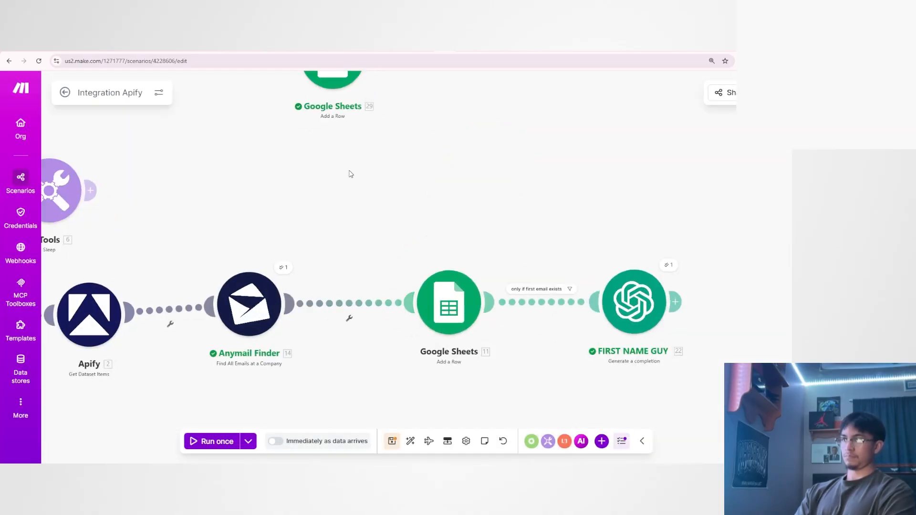
Start a filter between Anymail Finder and Google Sheets and insert a get function in its condition.
left_click(348, 300)
scroll(618, 279, "down", 3)
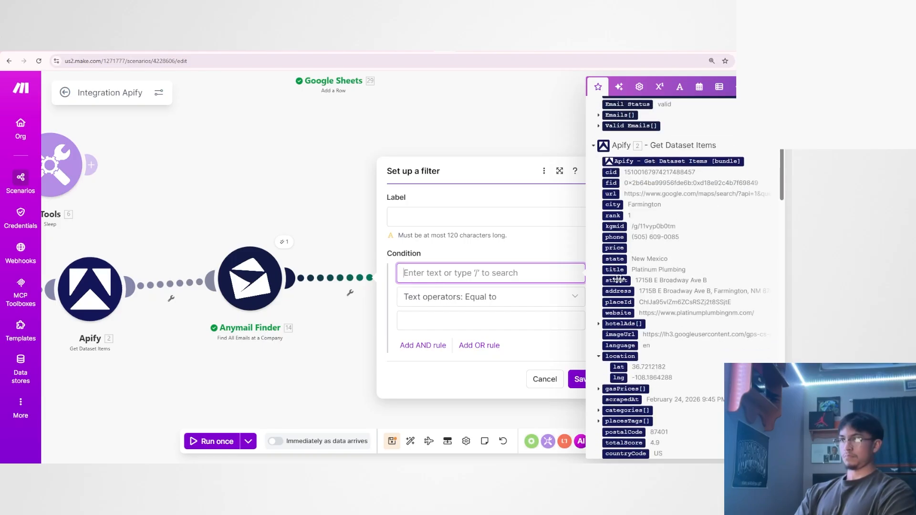
left_click(639, 87)
left_click(619, 230)
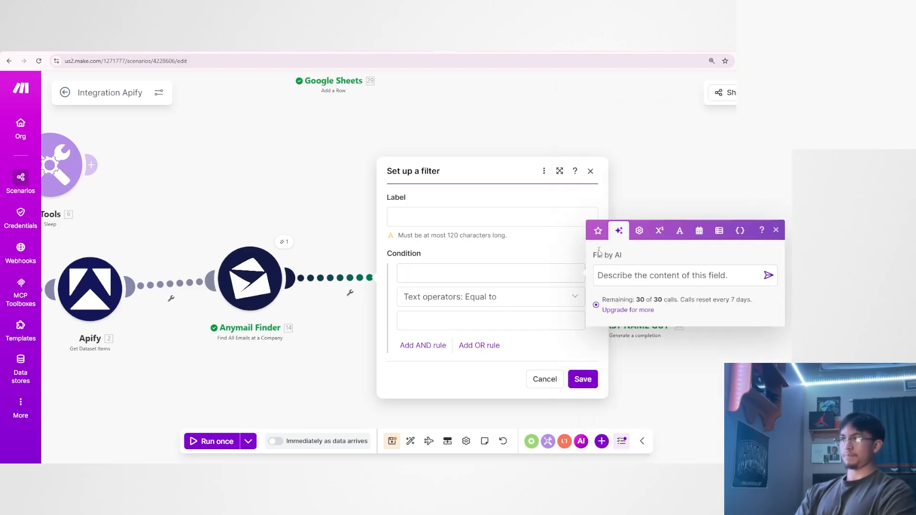
left_click(598, 230)
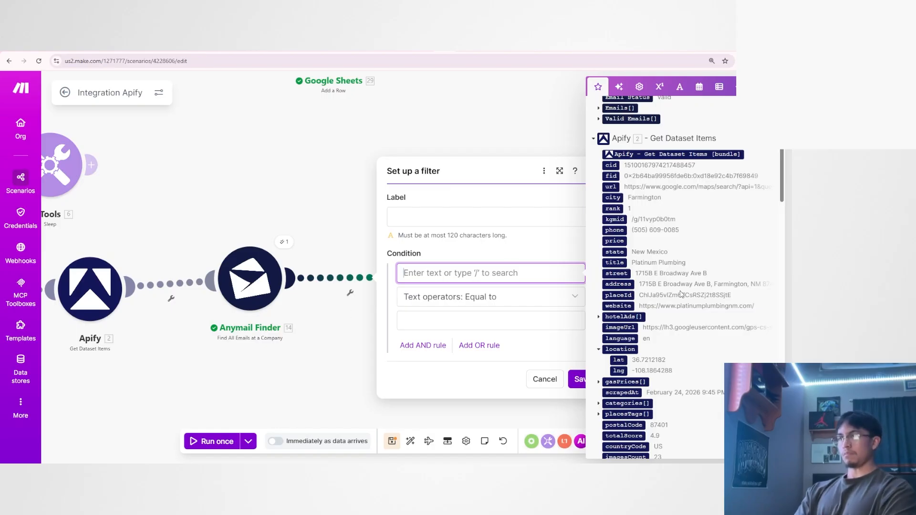
scroll(605, 289, "down", 2)
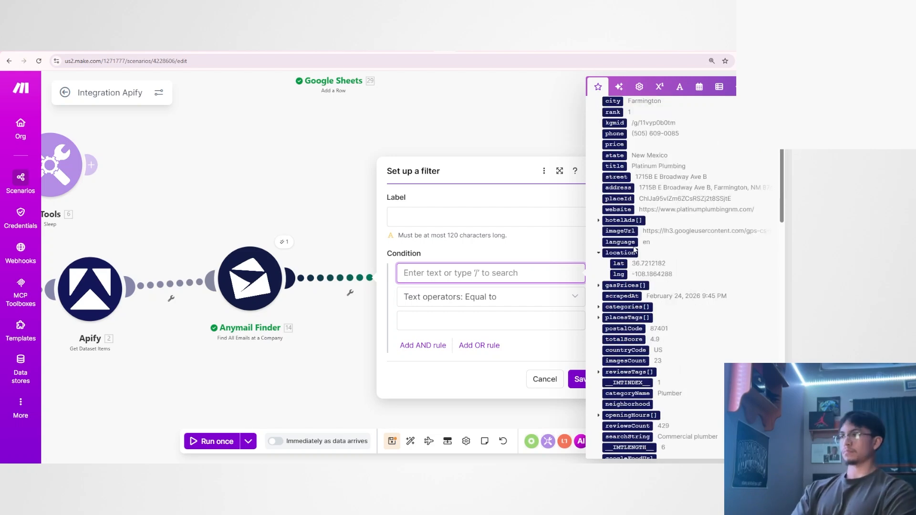
scroll(633, 246, "down", 12)
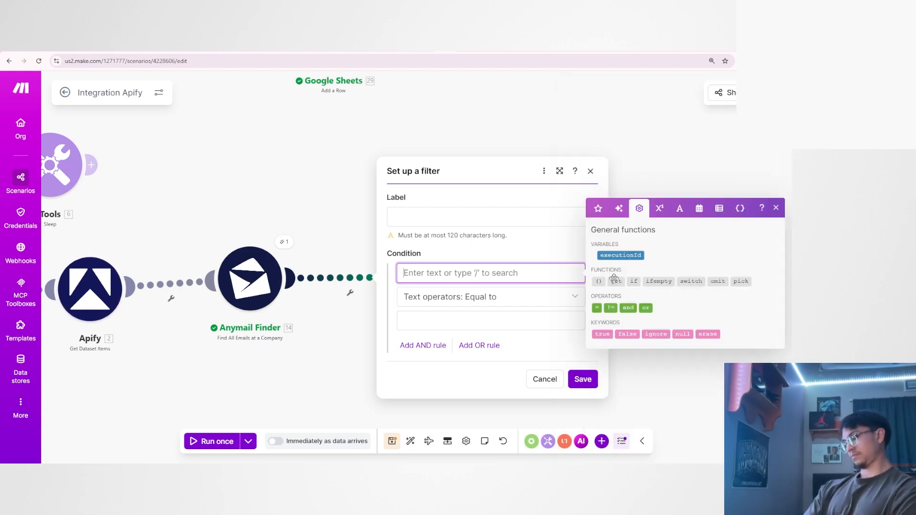
left_click(614, 278)
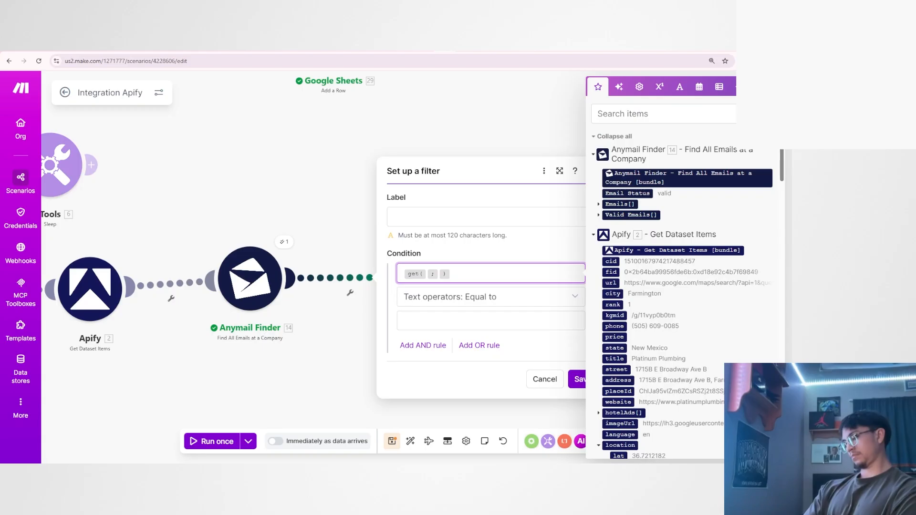
Complete the get function with Anymail Finder's Valid Emails[] and index 1, and set the filter operator to Exists.
left_click_drag(620, 215, 431, 277)
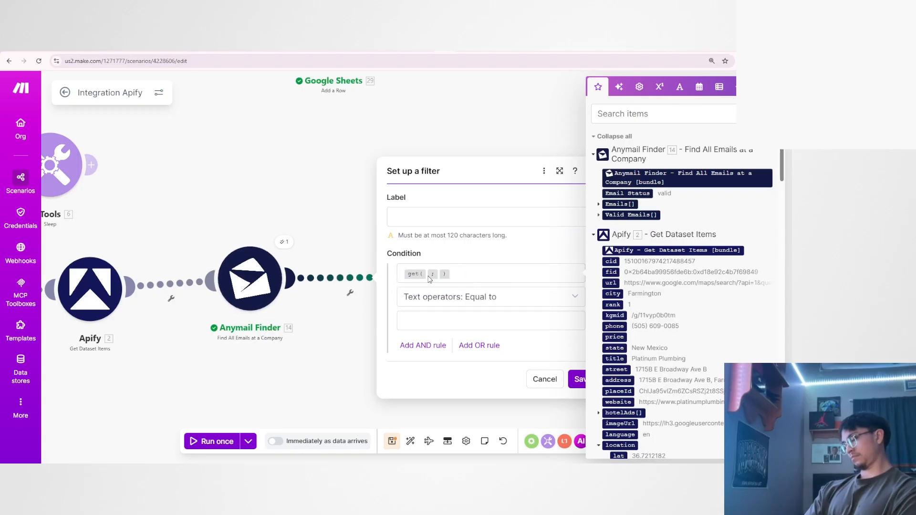
left_click_drag(620, 215, 430, 275)
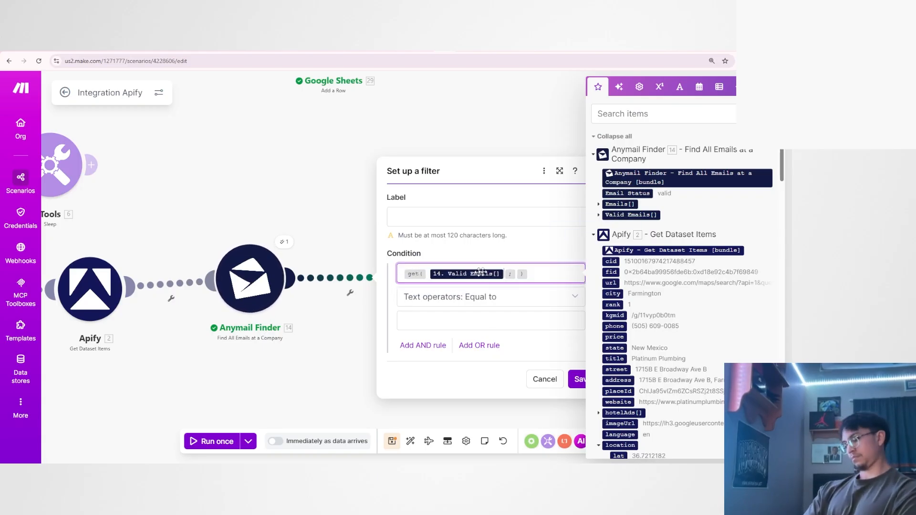
left_click(520, 278)
type("1")
left_click(505, 297)
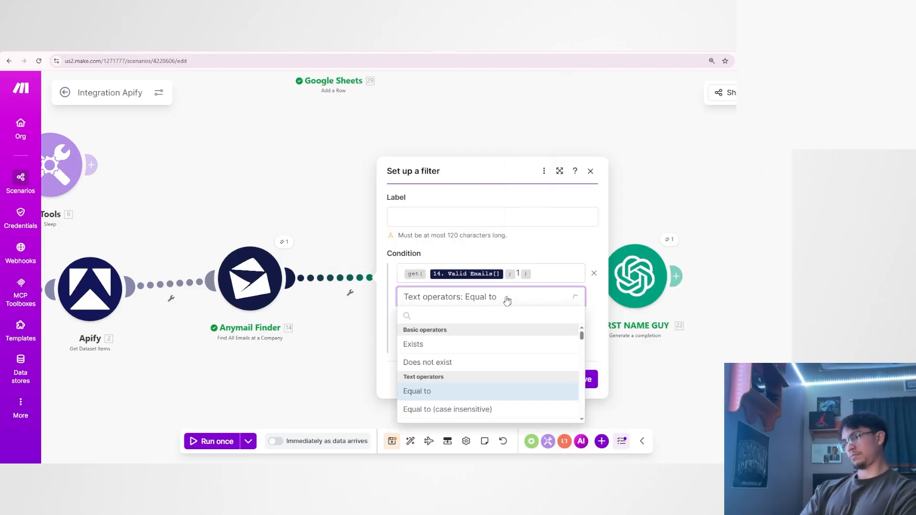
left_click(433, 344)
Label the filter "first email exists" and save it.
left_click(451, 211)
type("f")
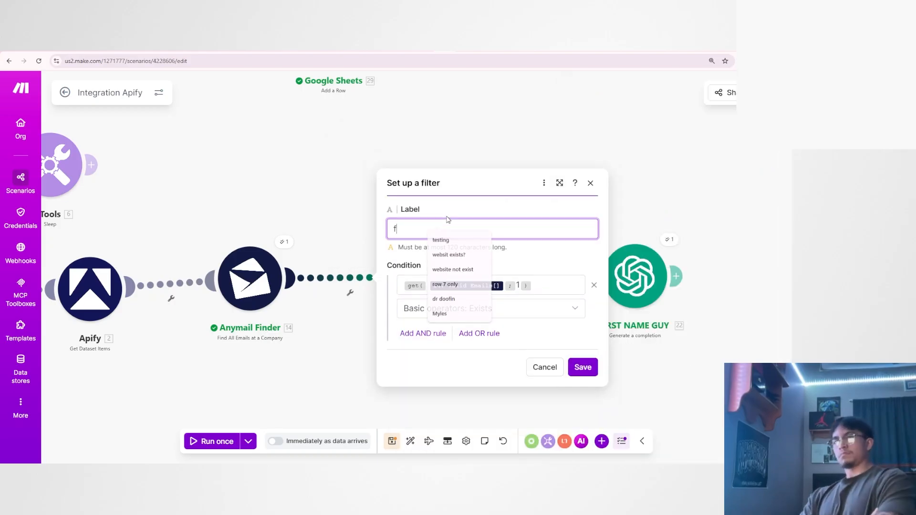
type("irst name ei")
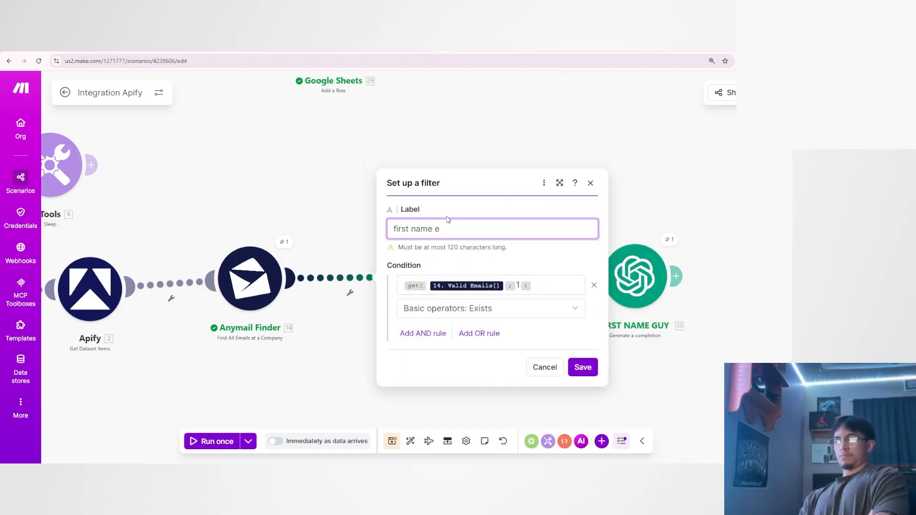
key("BackSpace")
key("BackSpace")
key("BackSpace")
key("BackSpace")
key("BackSpace")
key("BackSpace")
type("email exists")
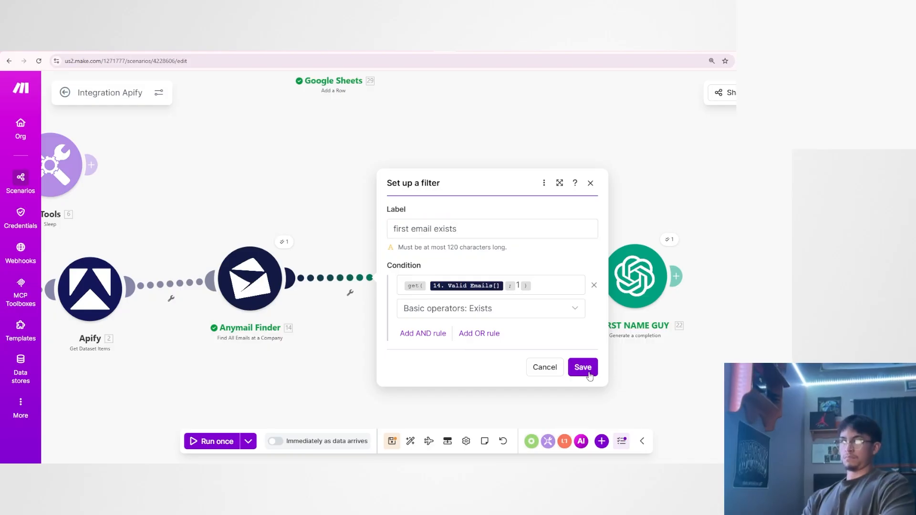
left_click(582, 368)
left_click_drag(409, 345, 427, 339)
scroll(426, 339, "up", 2)
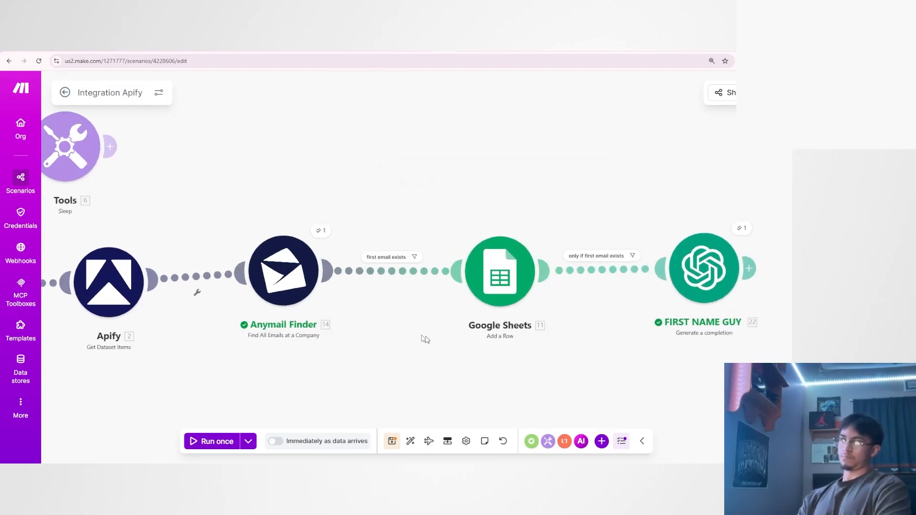
Replace the Valid Emails[] condition of the filter after Anymail Finder with a website check labelled "website exists", and save the scenario.
left_click(411, 268)
left_click(399, 307)
left_click(403, 276)
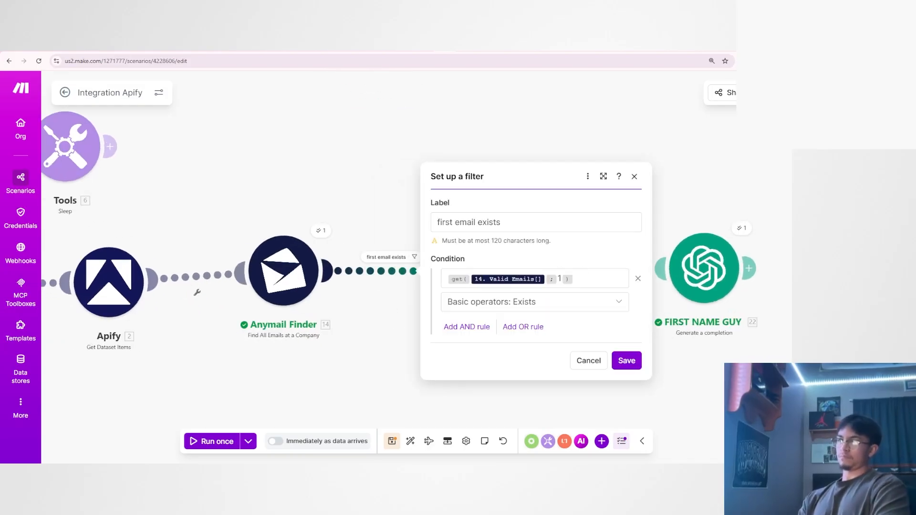
left_click(579, 278)
key("BackSpace")
key("BackSpace")
key("BackSpace")
key("BackSpace")
key("BackSpace")
scroll(326, 343, "down", 2)
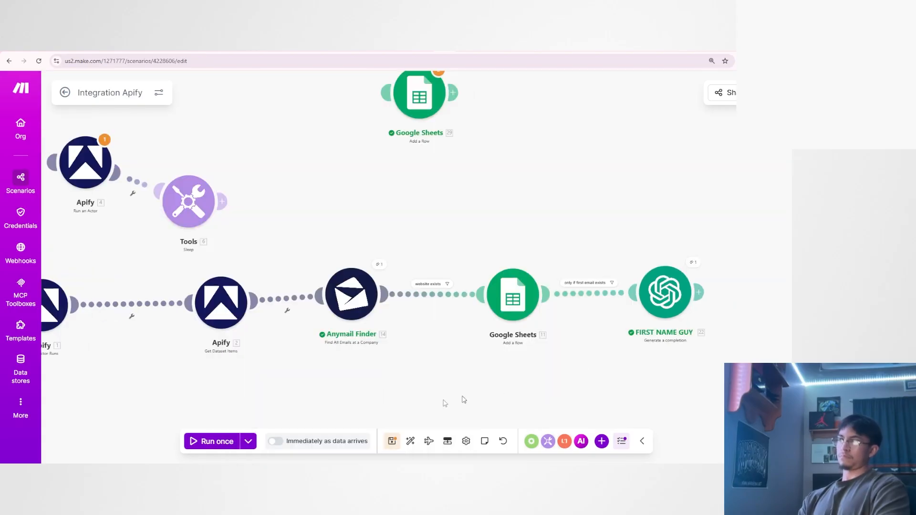
key("ctrl+s")
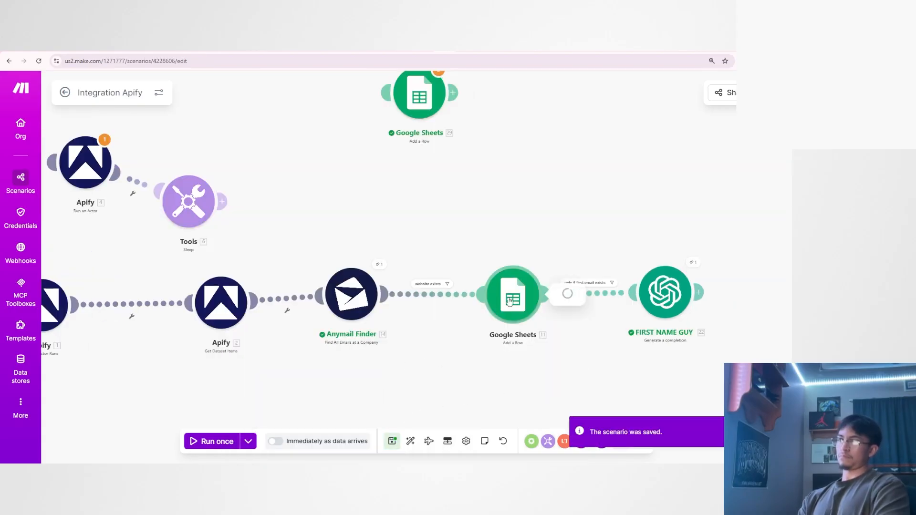
scroll(453, 372, "down", 2)
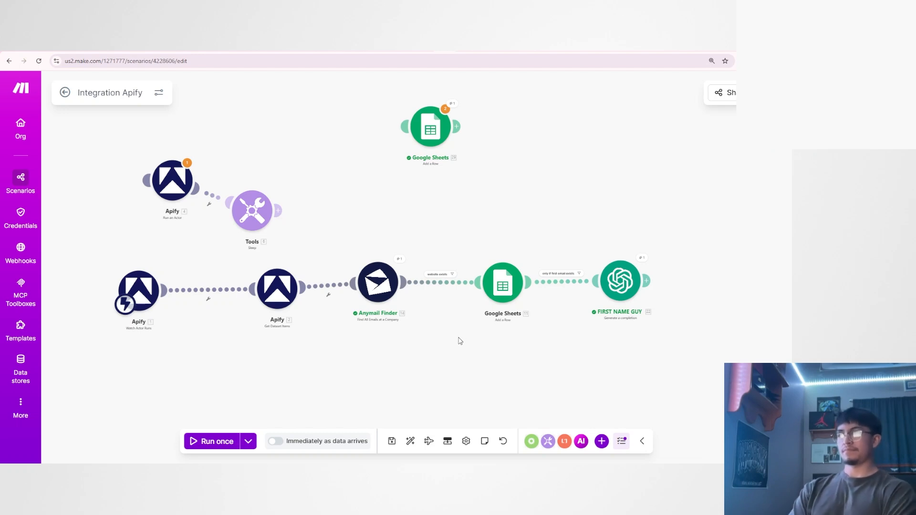
scroll(419, 344, "up", 3)
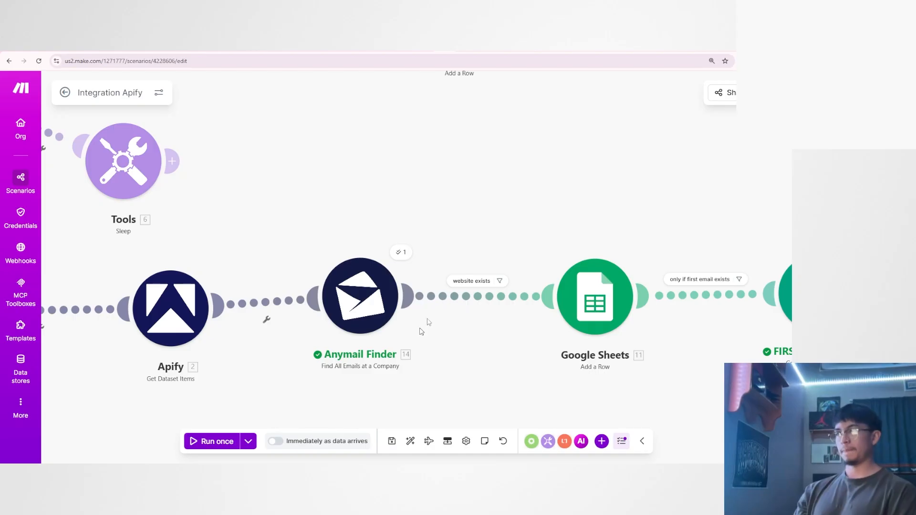
Examine the module chain and its filters from Anymail Finder through Google Sheets to FIRST NAME GUY.
scroll(462, 298, "up", 1)
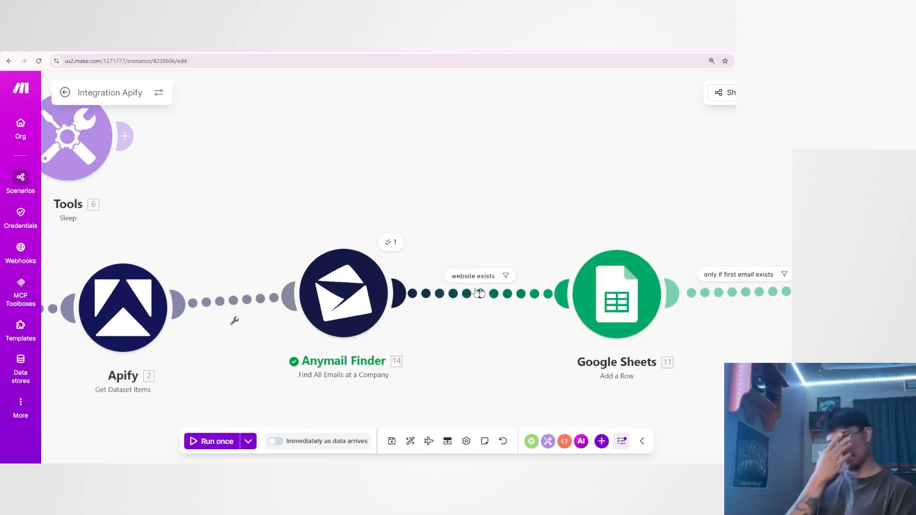
left_click_drag(484, 330, 333, 315)
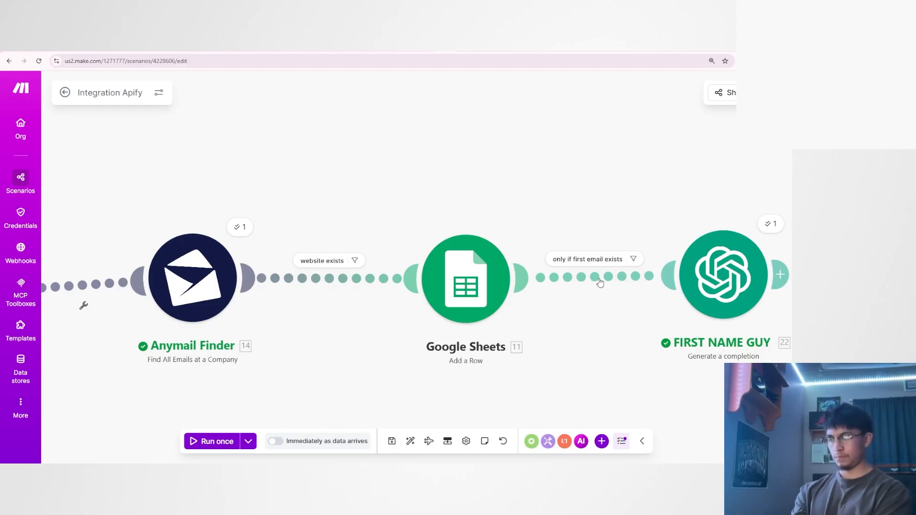
left_click_drag(645, 362, 495, 371)
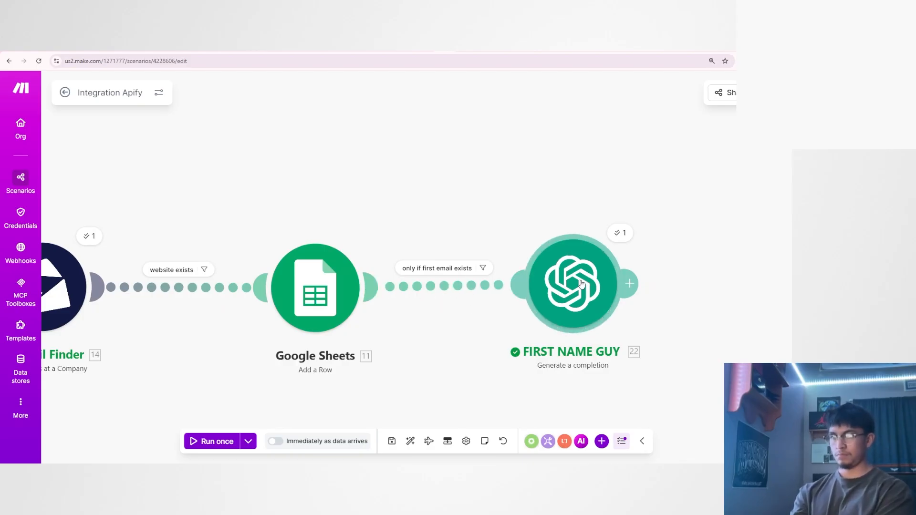
left_click_drag(678, 271, 662, 251)
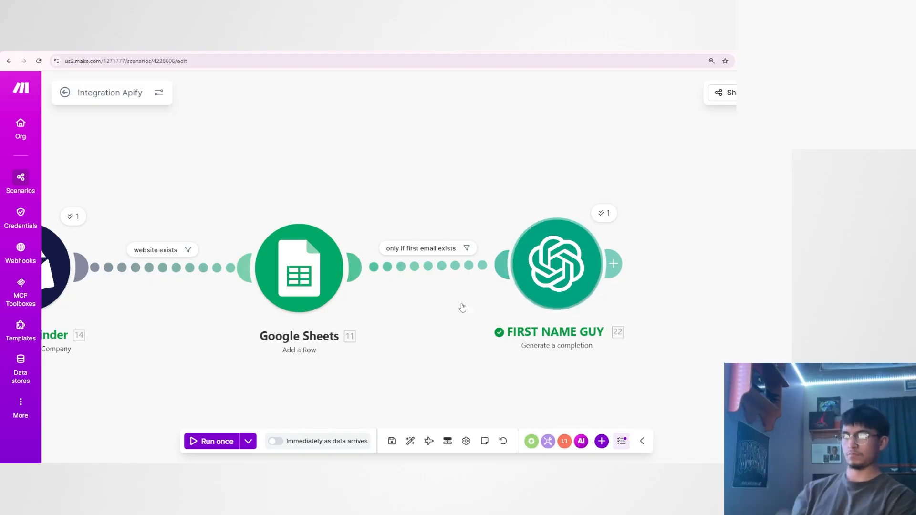
left_click_drag(447, 322, 462, 321)
scroll(462, 324, "down", 1)
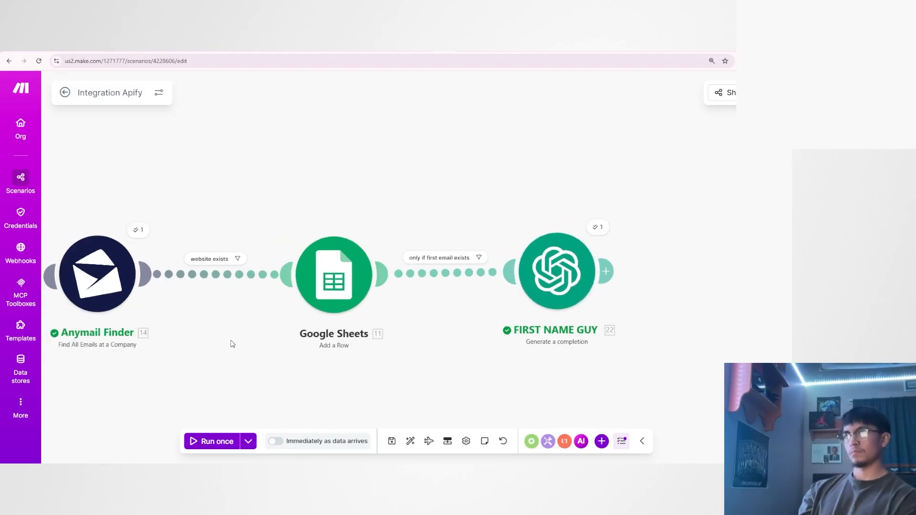
left_click_drag(196, 347, 451, 329)
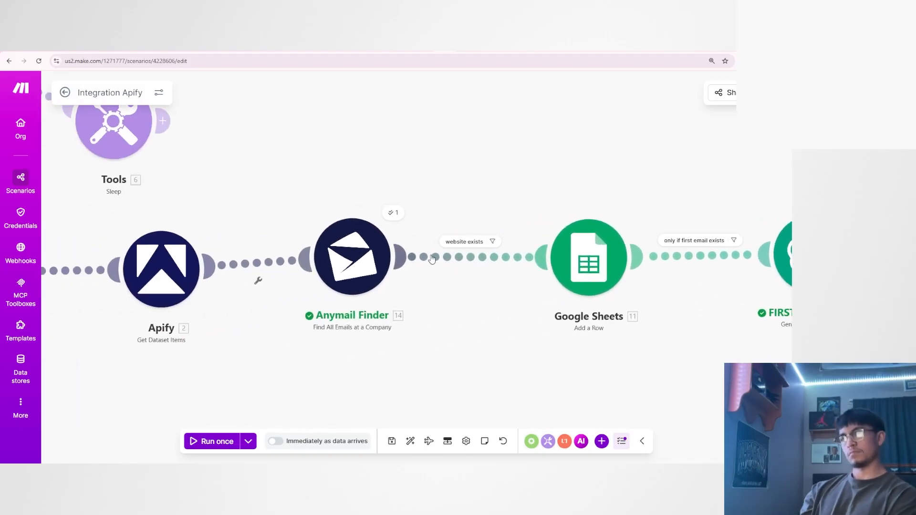
scroll(435, 297, "up", 1)
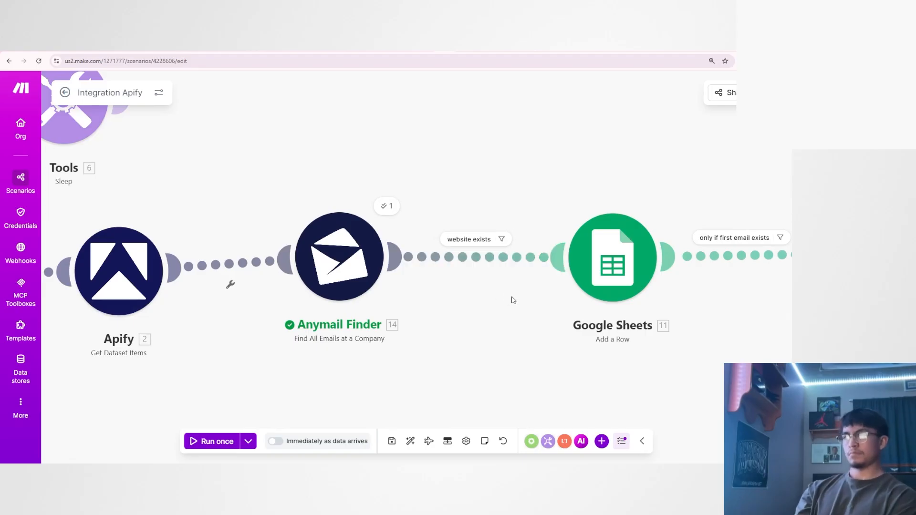
left_click_drag(709, 314, 327, 303)
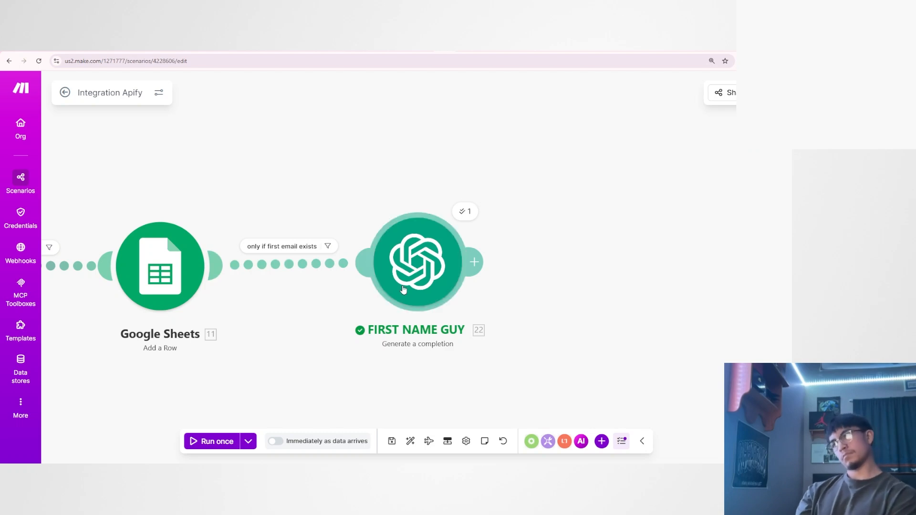
left_click_drag(319, 283, 490, 261)
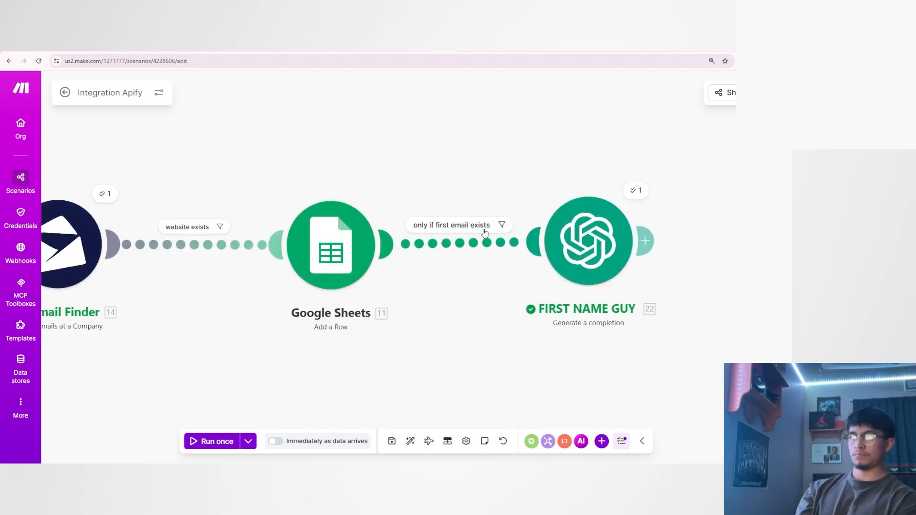
left_click_drag(535, 350, 404, 359)
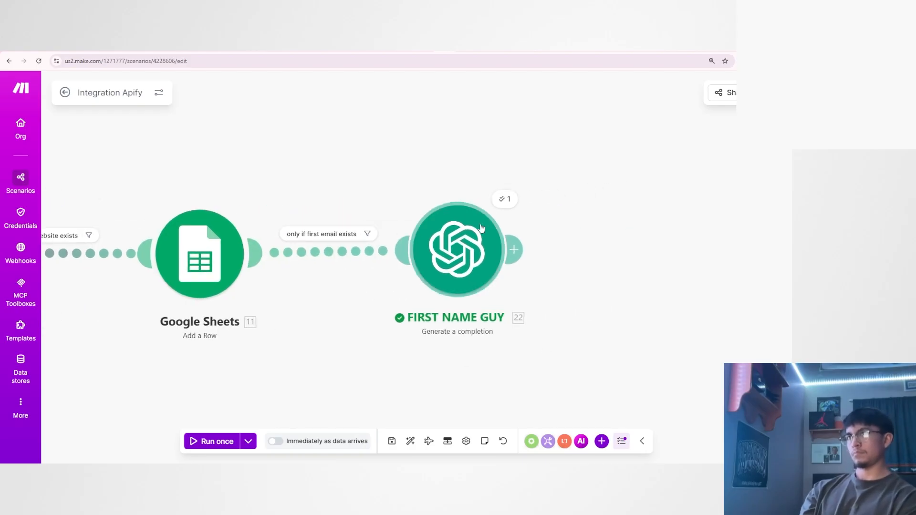
Append "if in the case where you get NO emails at ALL. Simply only output the number 0" to FIRST NAME GUY's system prompt and save it.
left_click(475, 254)
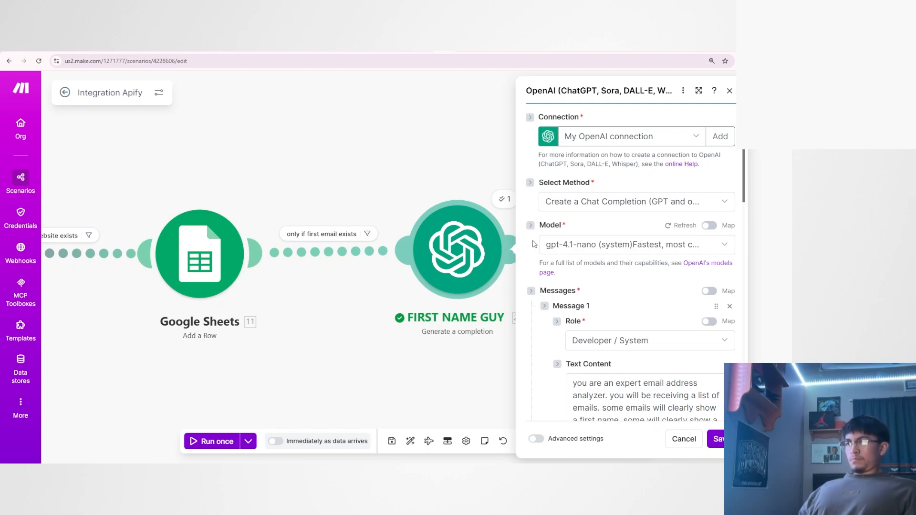
scroll(534, 244, "down", 10)
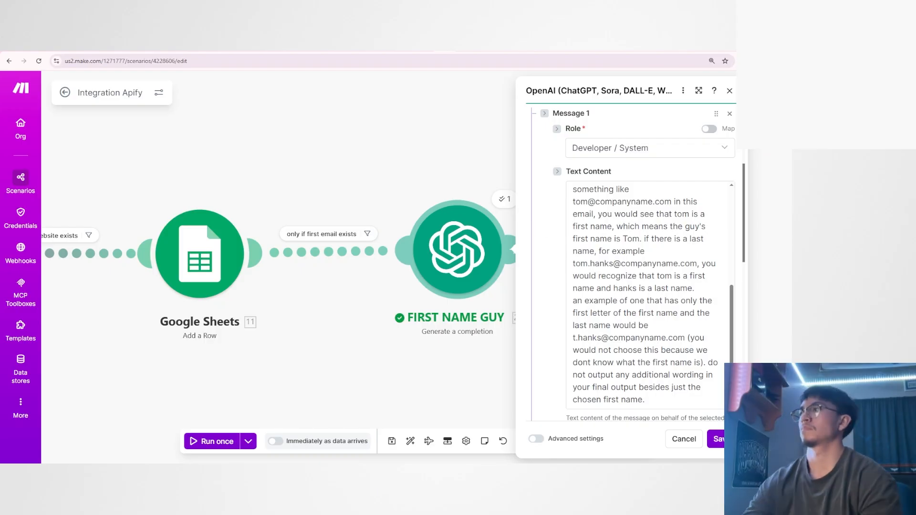
scroll(643, 220, "down", 4)
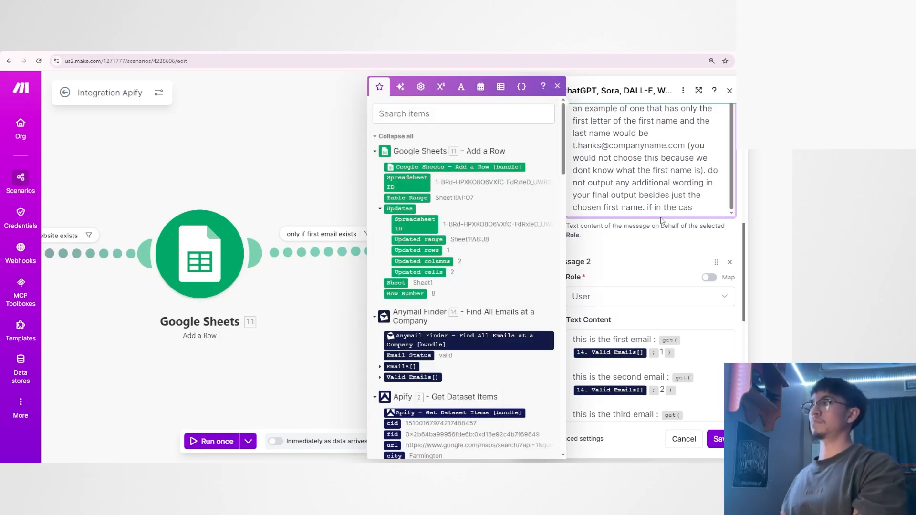
type("e where ")
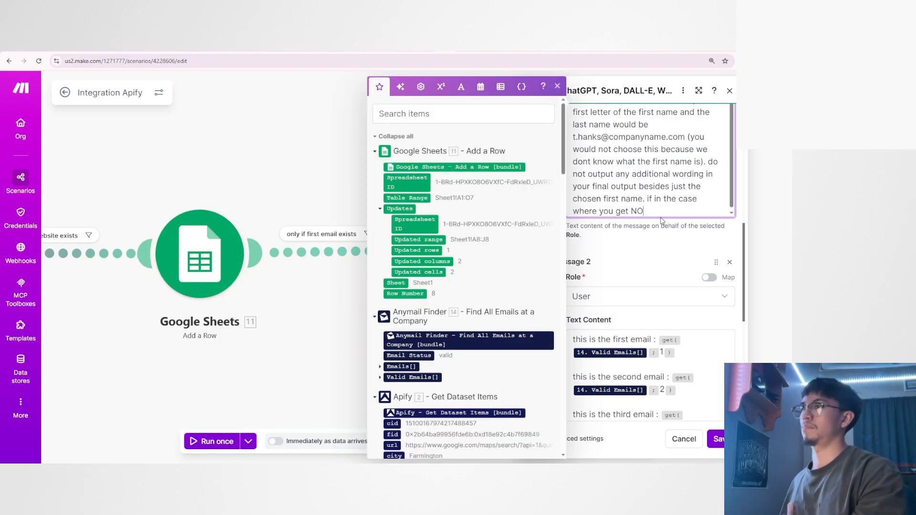
type("you get NO emails at ALL.")
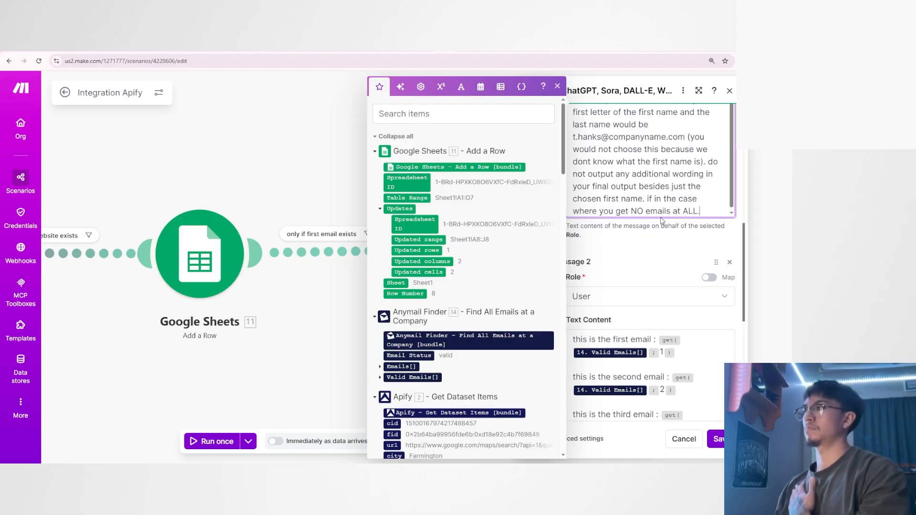
type(" Simply only output the number 0")
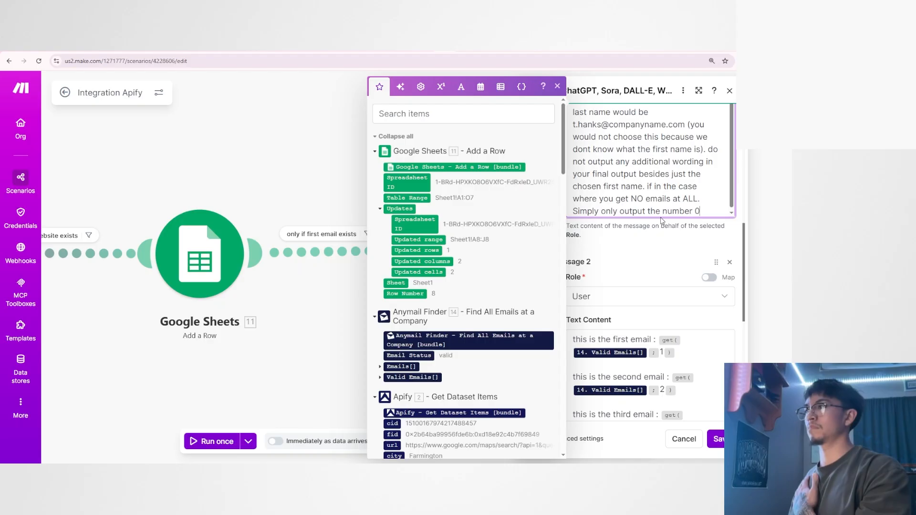
left_click(715, 443)
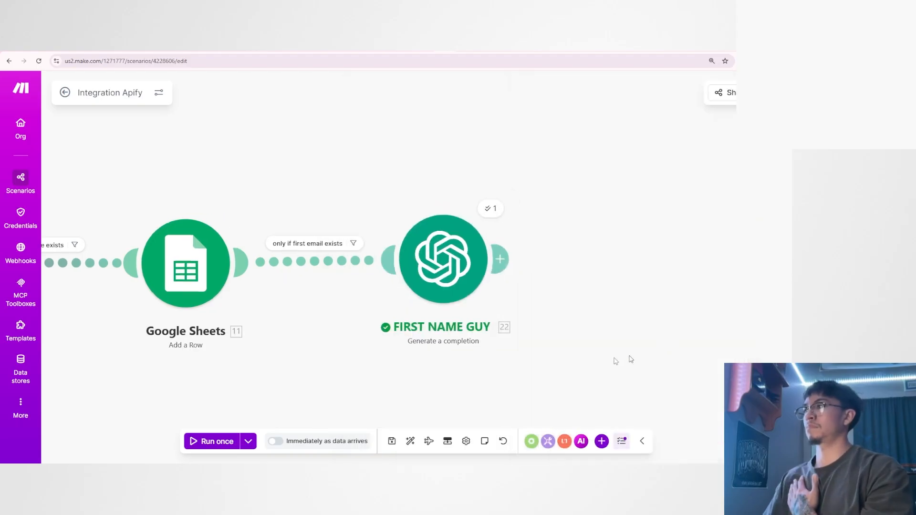
Inspect the output bundle of FIRST NAME GUY's last run and look at the apps available for a following module.
left_click(403, 227)
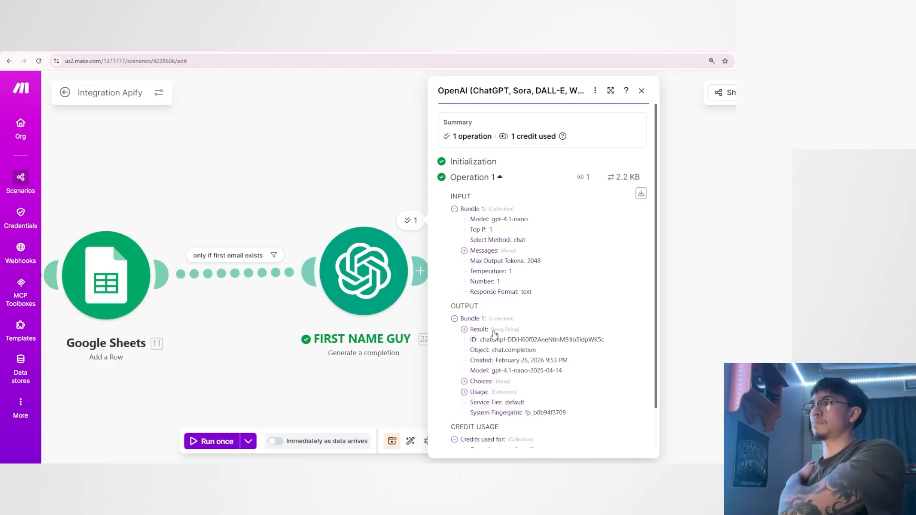
left_click(420, 271)
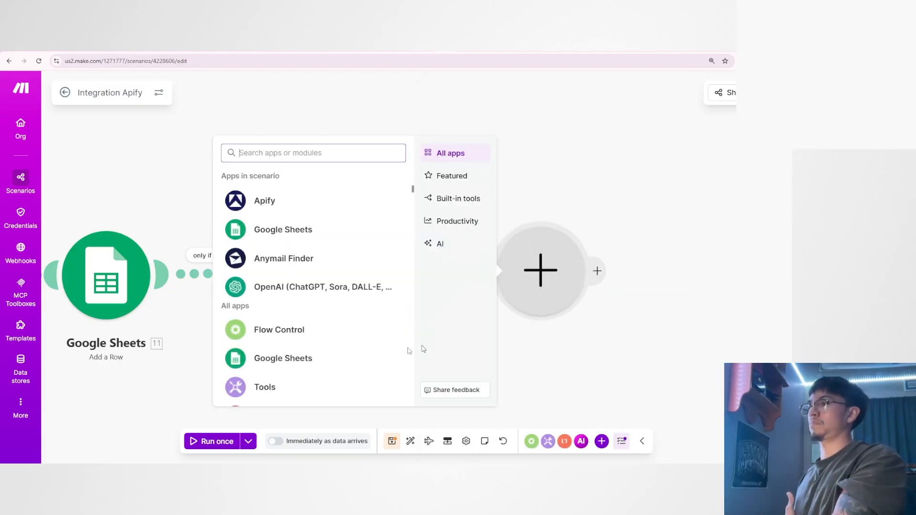
left_click(546, 358)
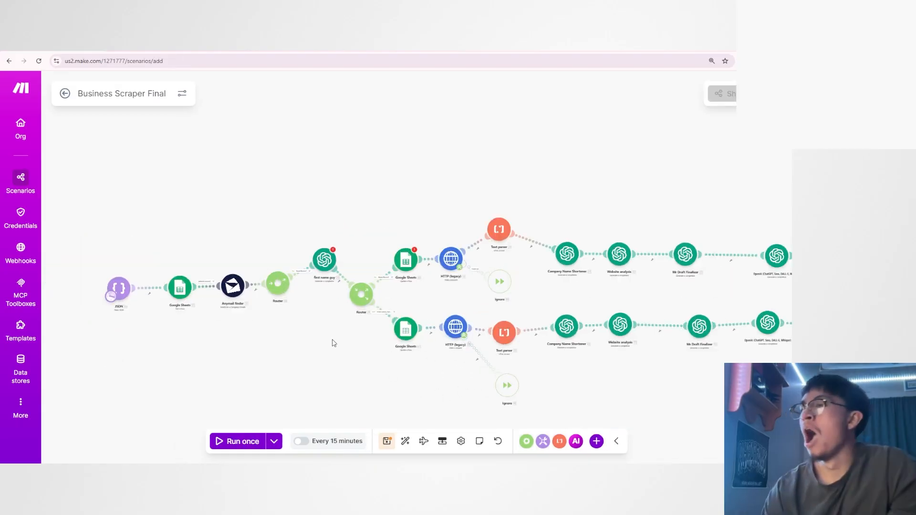
In the Business Scraper Final scenario, open the first name guy module and choose My OpenAI connection to load its settings.
scroll(301, 352, "up", 5)
scroll(344, 356, "down", 3)
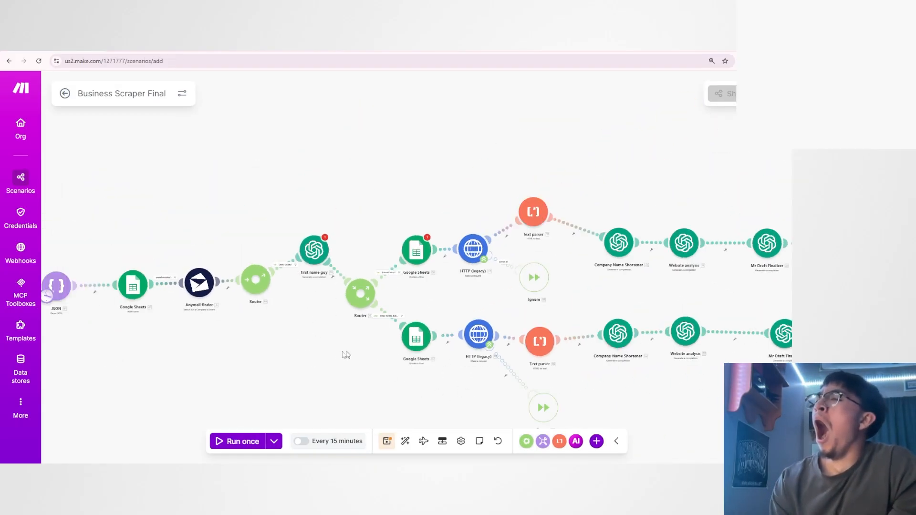
scroll(352, 334, "up", 3)
scroll(352, 334, "up", 4)
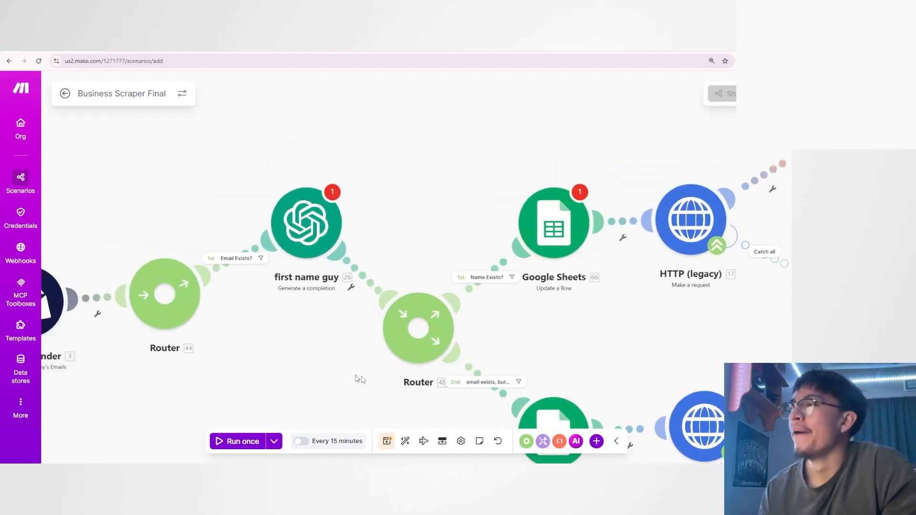
left_click(352, 268)
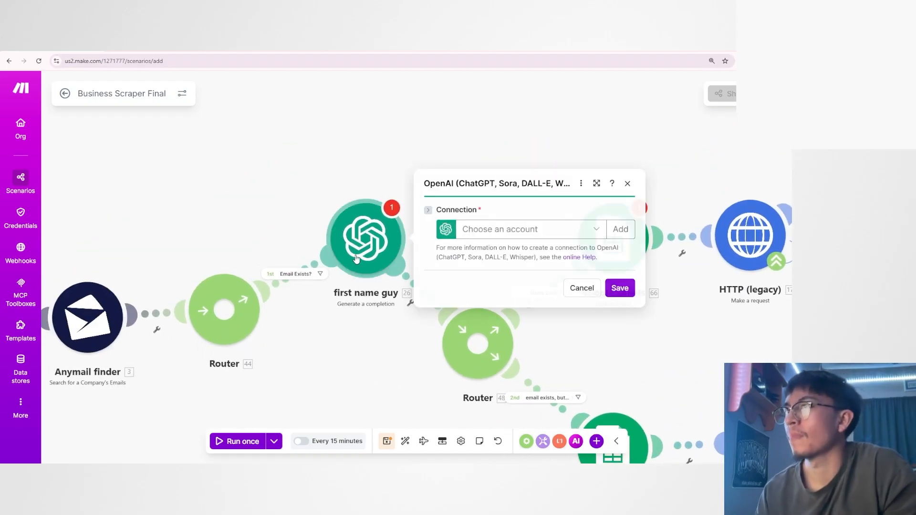
left_click(530, 231)
left_click(520, 252)
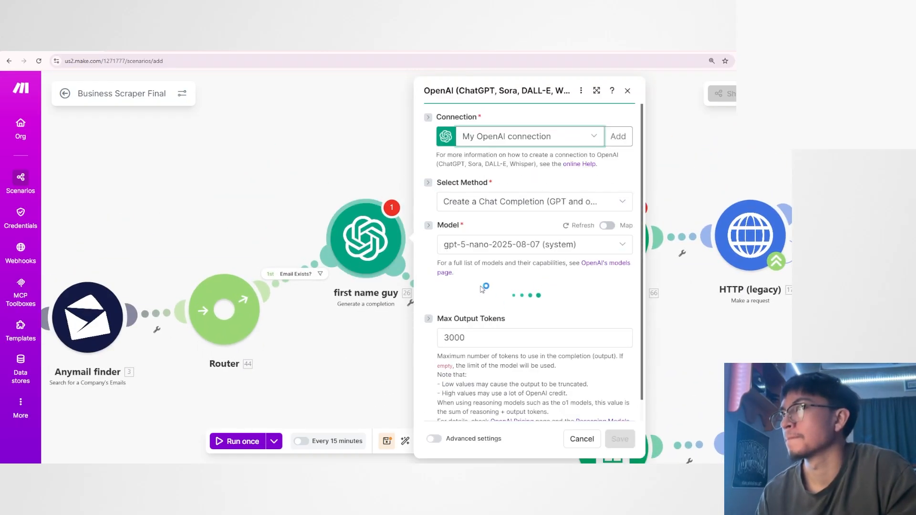
Read the first name guy's Developer / System prompt, including its fallback for unclear names, and close the settings without saving.
scroll(541, 259, "down", 8)
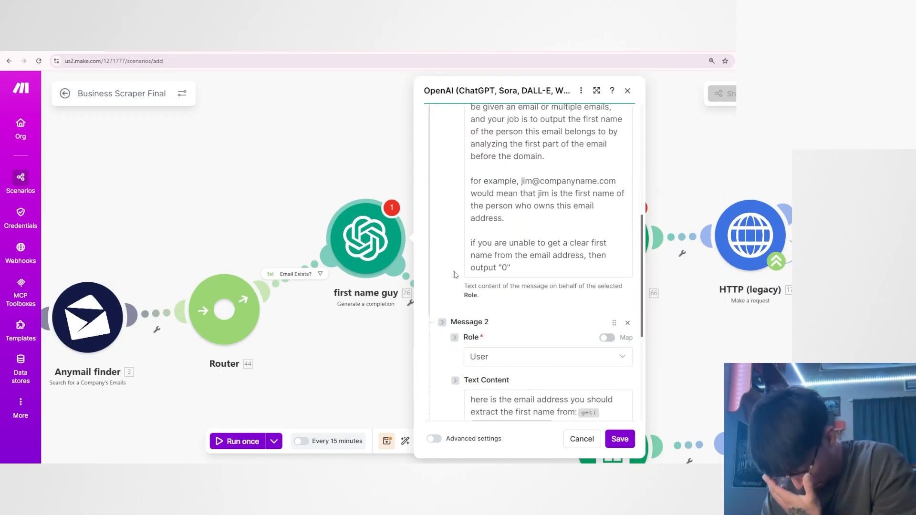
scroll(541, 259, "up", 2)
scroll(541, 259, "up", 2)
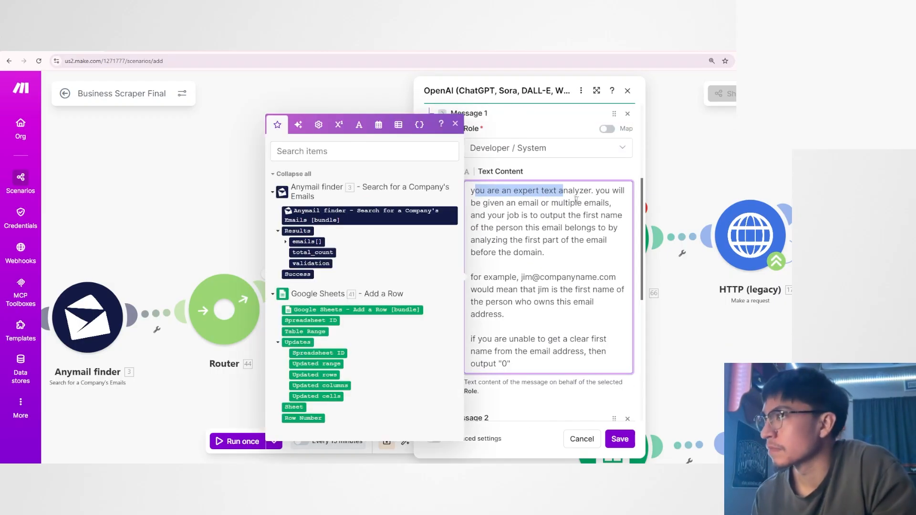
left_click(577, 203)
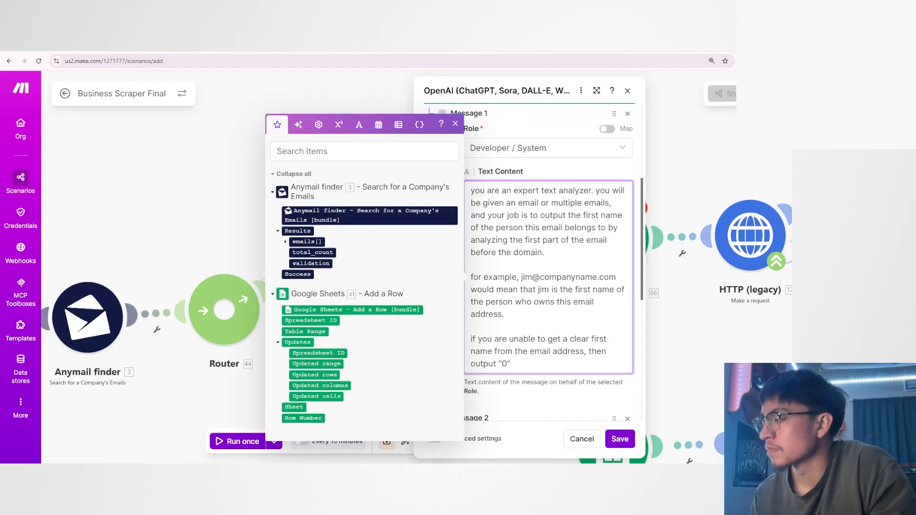
scroll(519, 269, "down", 2)
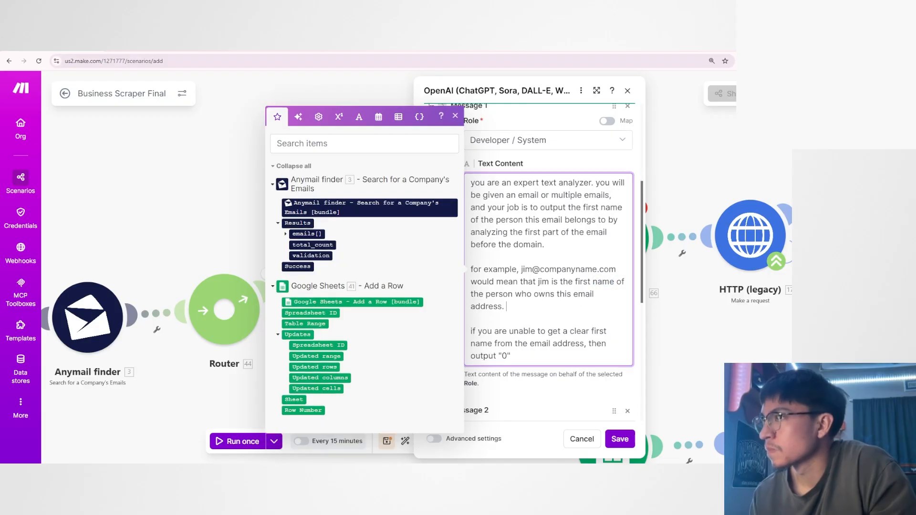
left_click_drag(470, 243, 596, 258)
left_click(591, 268)
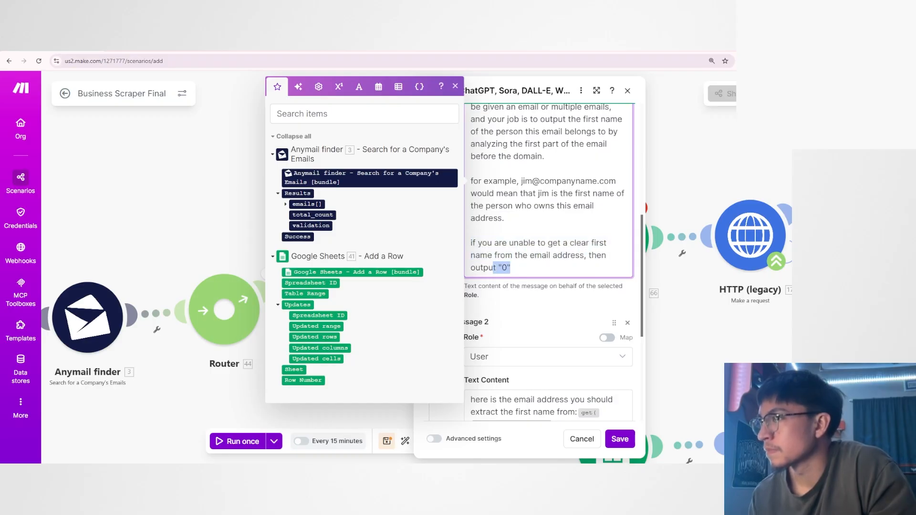
left_click(525, 270)
left_click(581, 438)
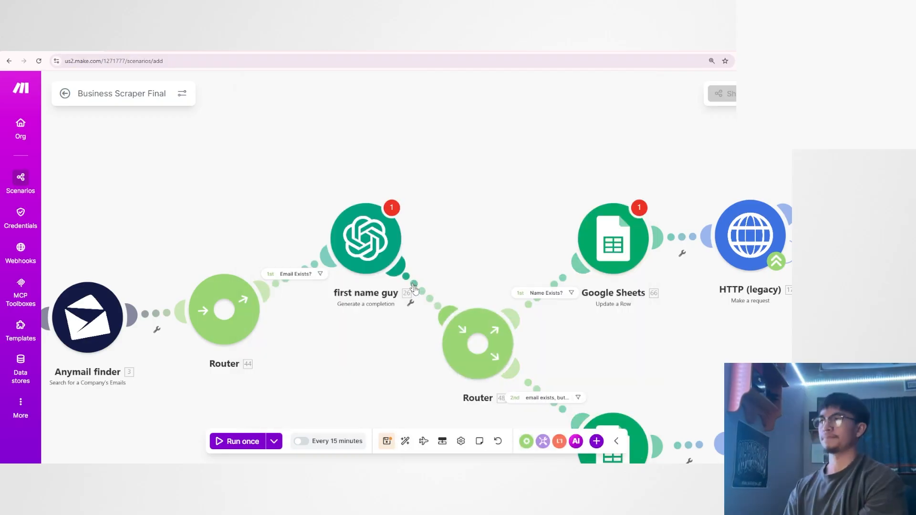
Examine the Business Scraper Final layout around the two routers, their email and name filters, and the two downstream branches.
left_click_drag(381, 393, 353, 320)
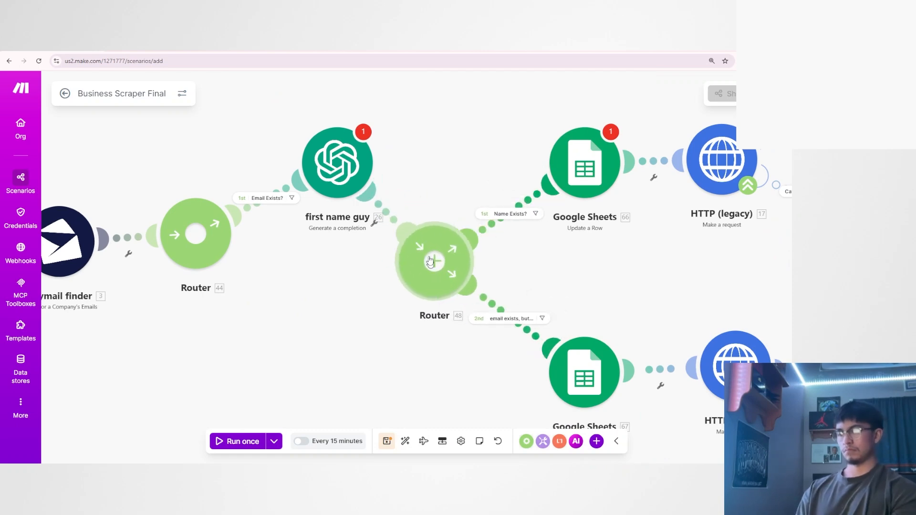
left_click_drag(460, 255, 467, 261)
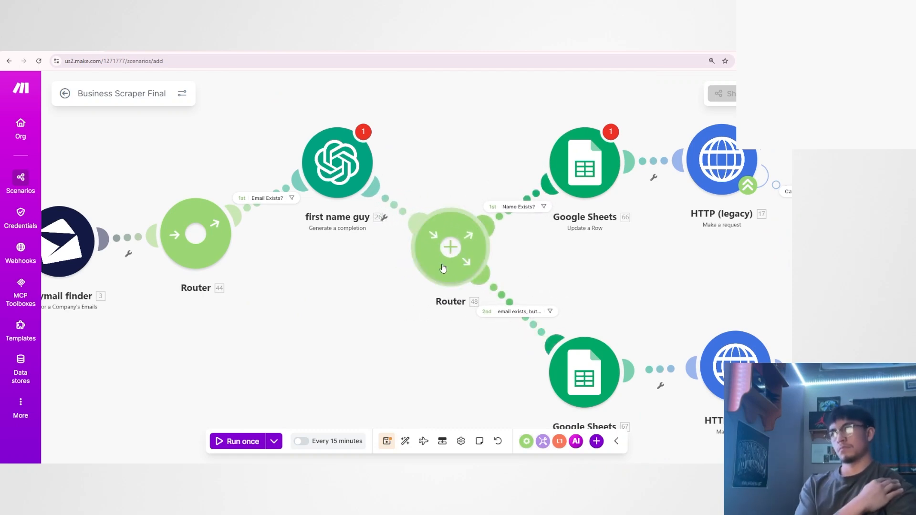
scroll(554, 260, "down", 3)
scroll(555, 260, "down", 2)
left_click_drag(556, 260, 395, 261)
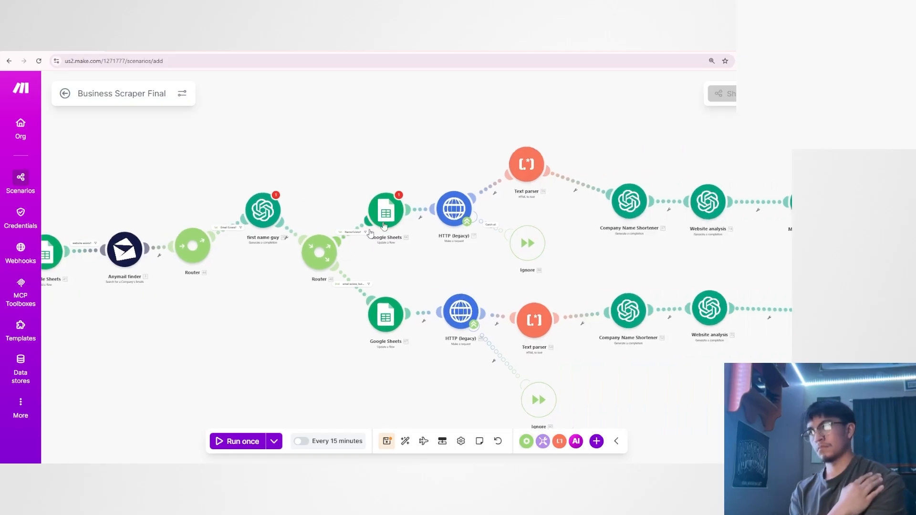
mouse_move(713, 267)
left_mouse_down()
mouse_move(445, 263)
mouse_move(723, 262)
left_mouse_up()
scroll(477, 261, "down", 4)
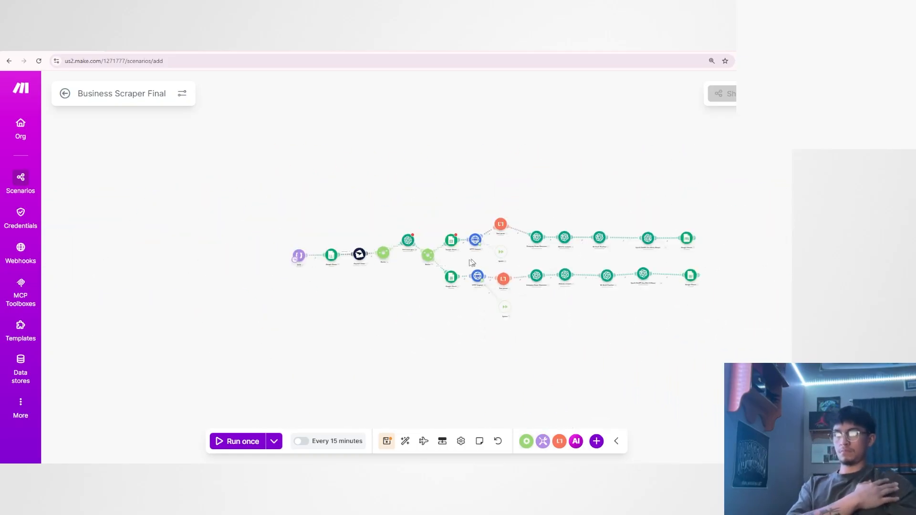
left_click_drag(313, 298, 448, 298)
scroll(448, 297, "up", 5)
left_click_drag(509, 275, 315, 345)
left_click_drag(571, 281, 382, 328)
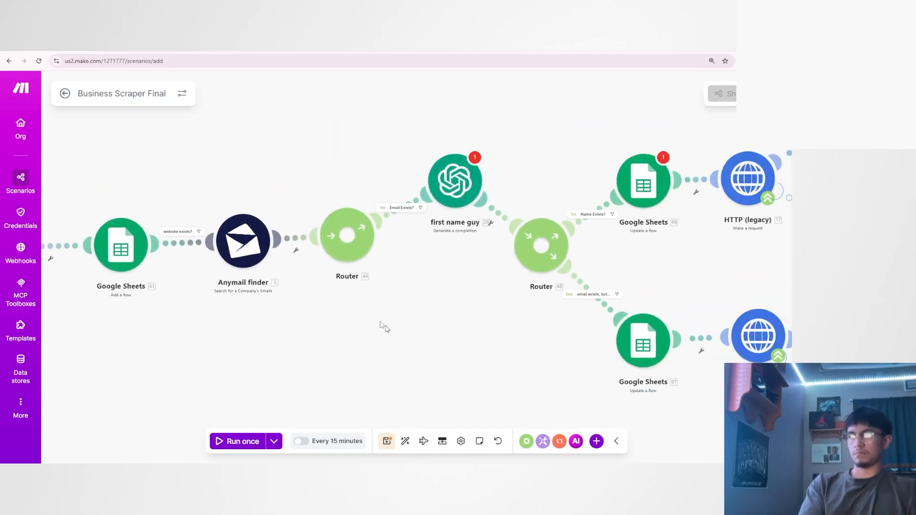
Add a third route to the router after first name guy and place its empty module below the router.
scroll(646, 263, "down", 1)
left_click_drag(647, 263, 499, 321)
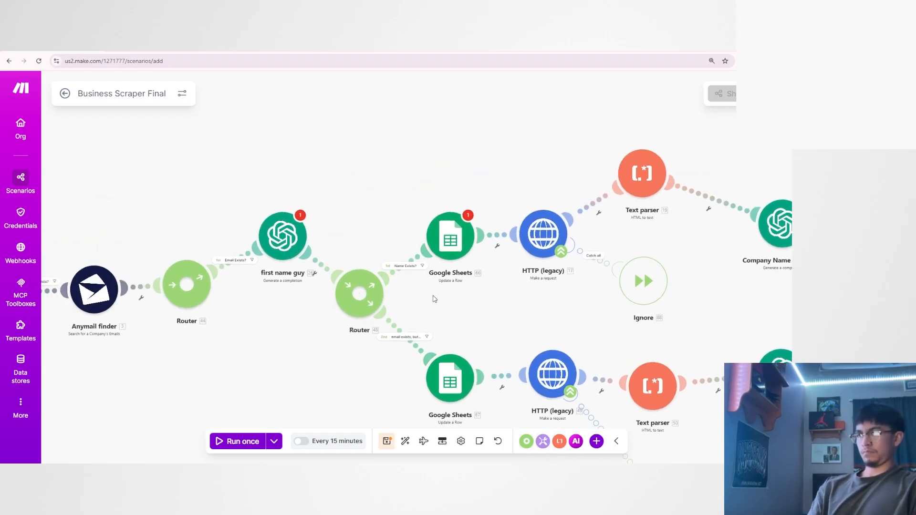
scroll(353, 281, "up", 2)
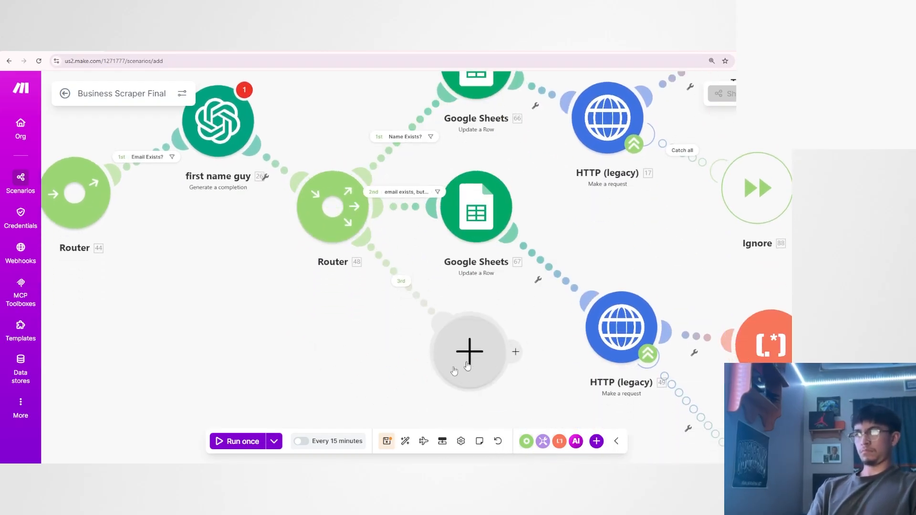
left_click_drag(456, 370, 352, 402)
scroll(467, 354, "down", 2)
left_click_drag(466, 354, 462, 272)
left_click_drag(397, 291, 396, 364)
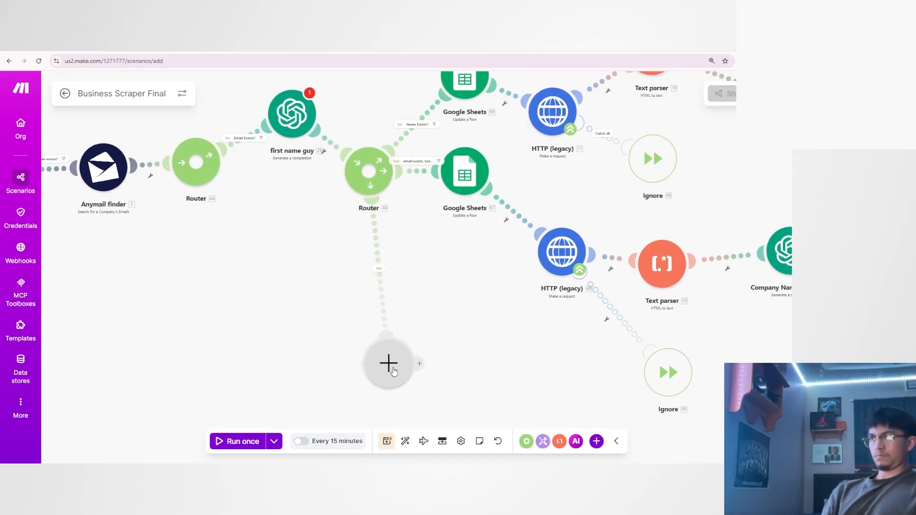
Fill the third route's empty module with a Google Sheets module and position it beneath the router.
left_click(396, 364)
left_click(468, 282)
left_click(469, 373)
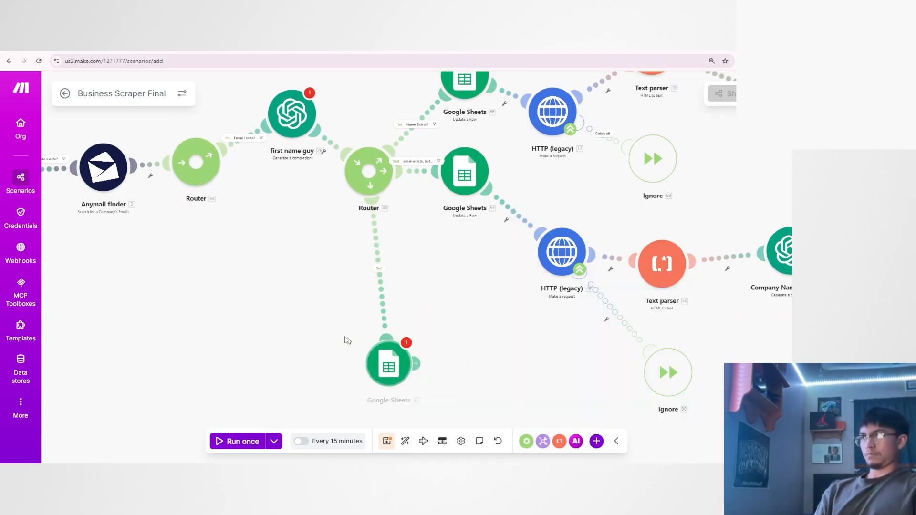
left_click(316, 326)
scroll(477, 328, "down", 4)
scroll(458, 317, "up", 3)
left_click_drag(421, 298, 404, 342)
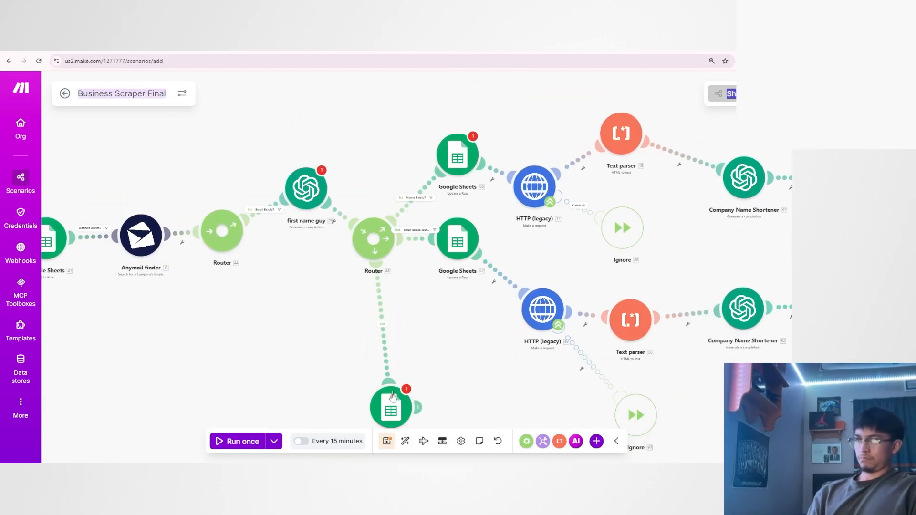
left_click_drag(392, 403, 402, 354)
scroll(391, 206, "down", 1)
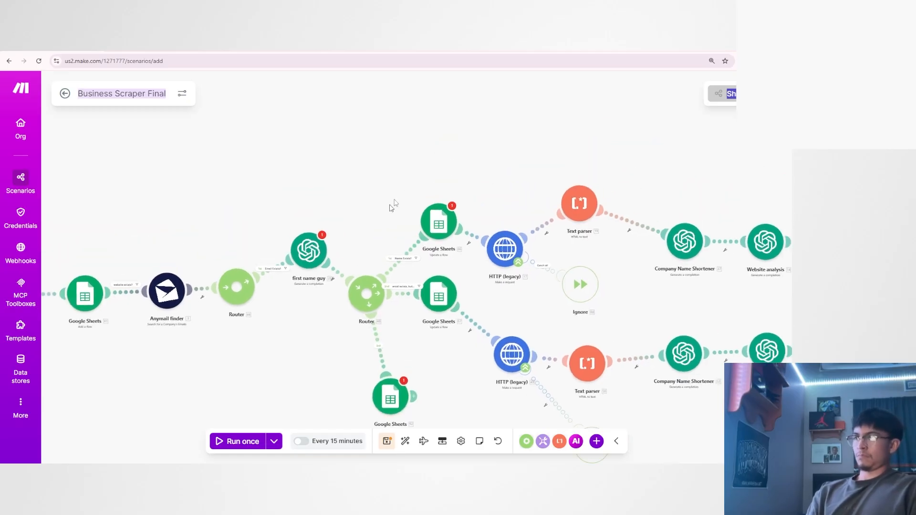
Rearrange the second router, first name guy, and the first branch's HTTP (legacy) and Ignore modules into a tidier layout.
scroll(386, 343, "up", 3)
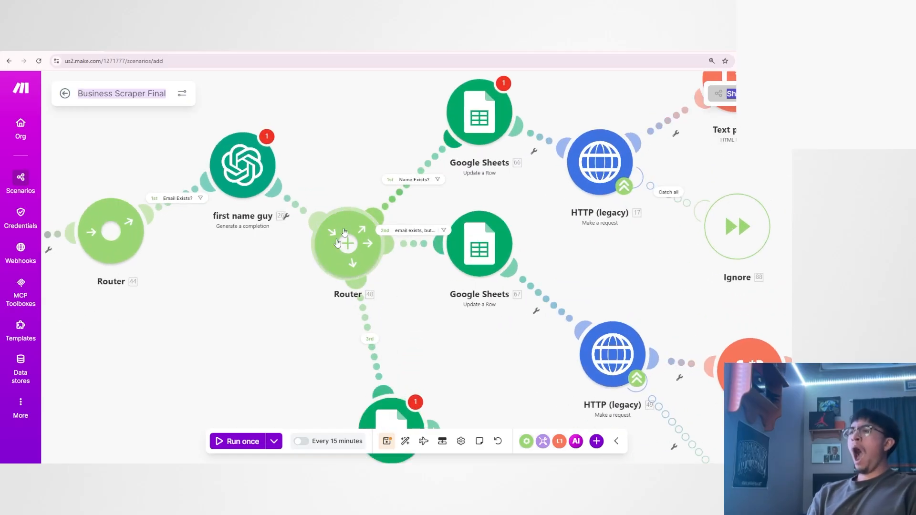
left_click_drag(350, 247, 364, 198)
left_click_drag(279, 286, 280, 327)
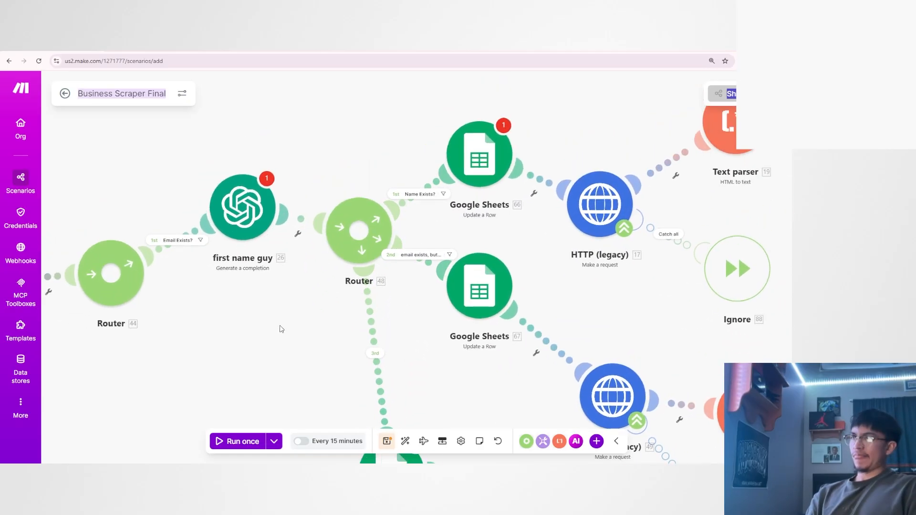
scroll(279, 329, "down", 1)
left_click_drag(249, 229, 263, 280)
left_click_drag(312, 291, 316, 307)
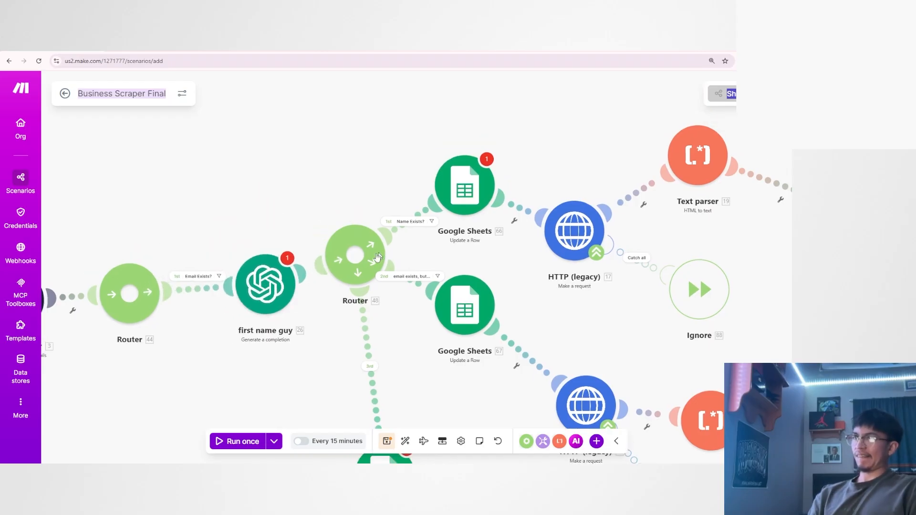
left_click_drag(371, 258, 373, 268)
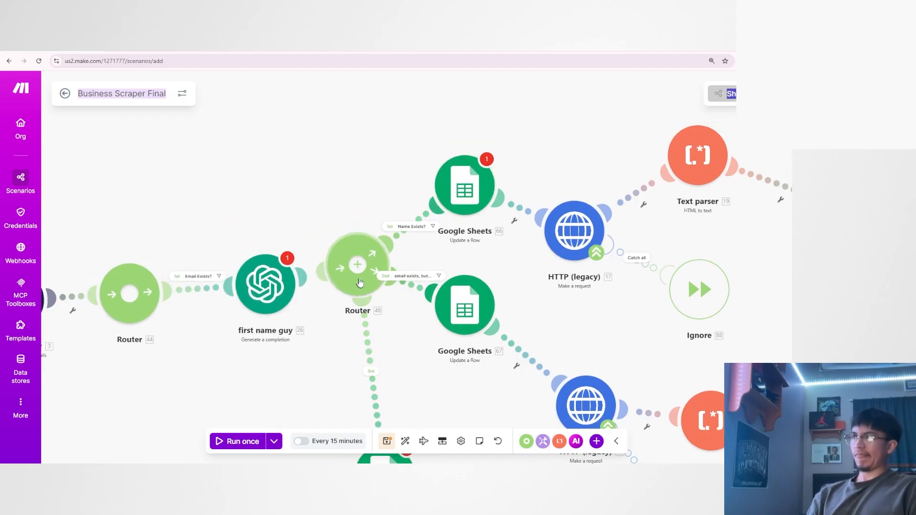
left_click_drag(578, 239, 578, 192)
left_click_drag(694, 279, 685, 264)
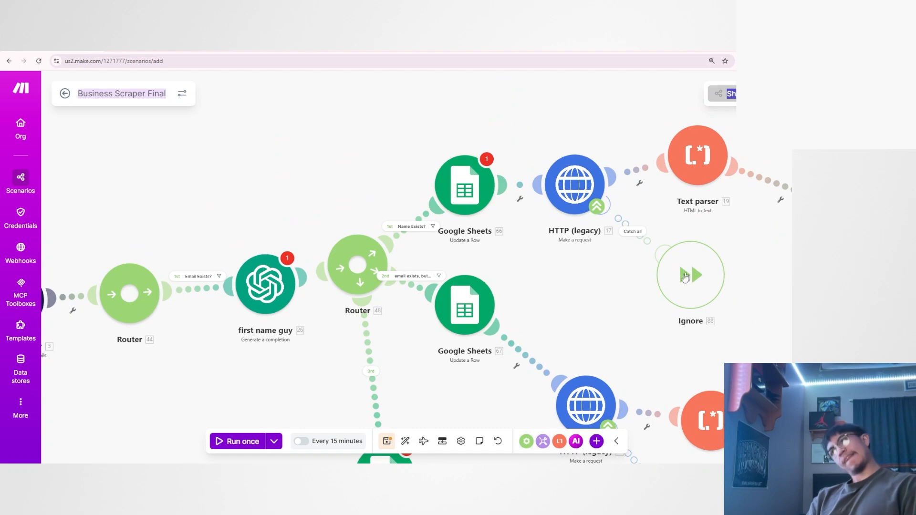
Adjust the positions of the Google Sheets Update a Row modules on the router's first two routes.
left_click_drag(571, 331, 619, 304)
scroll(408, 330, "up", 1)
left_click_drag(445, 314, 437, 331)
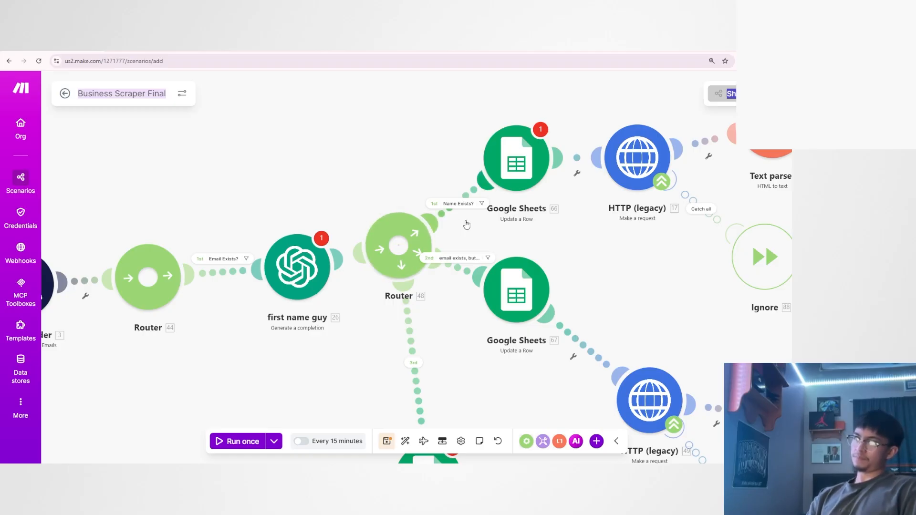
scroll(457, 234, "up", 1)
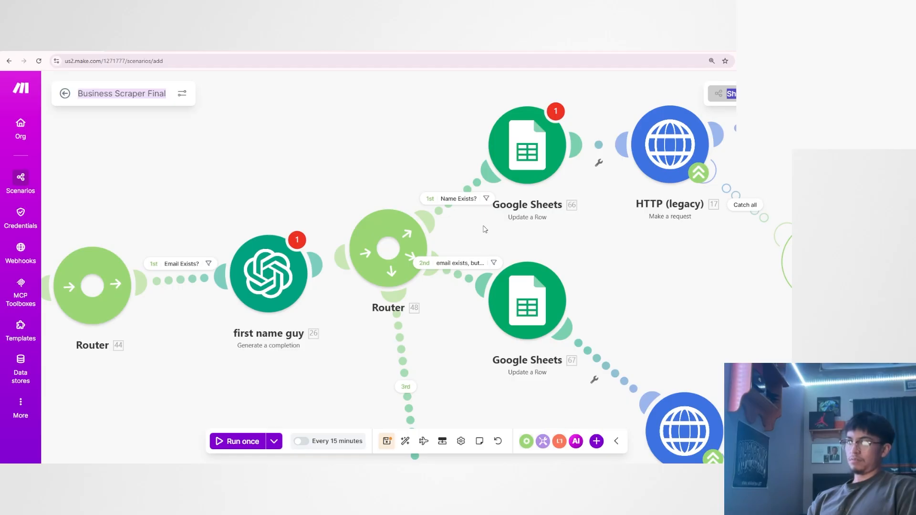
scroll(485, 230, "down", 1)
left_click_drag(496, 180, 503, 206)
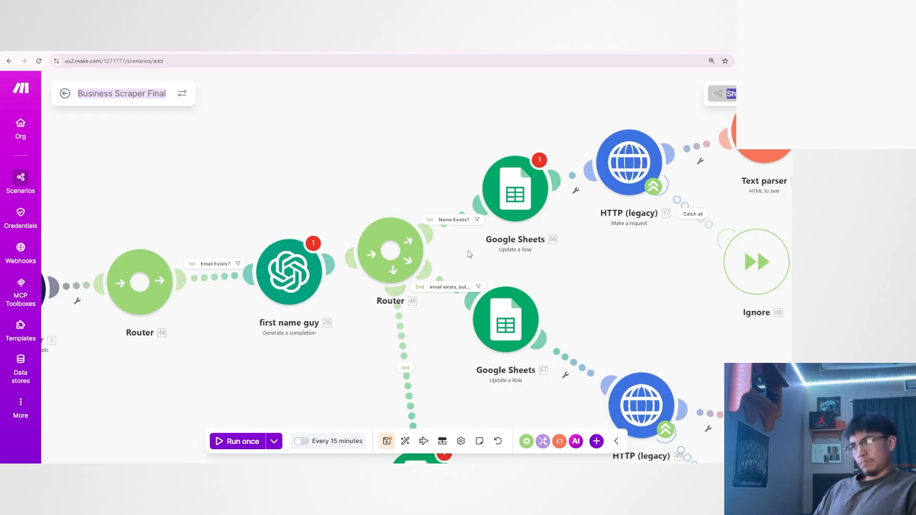
scroll(470, 254, "up", 1)
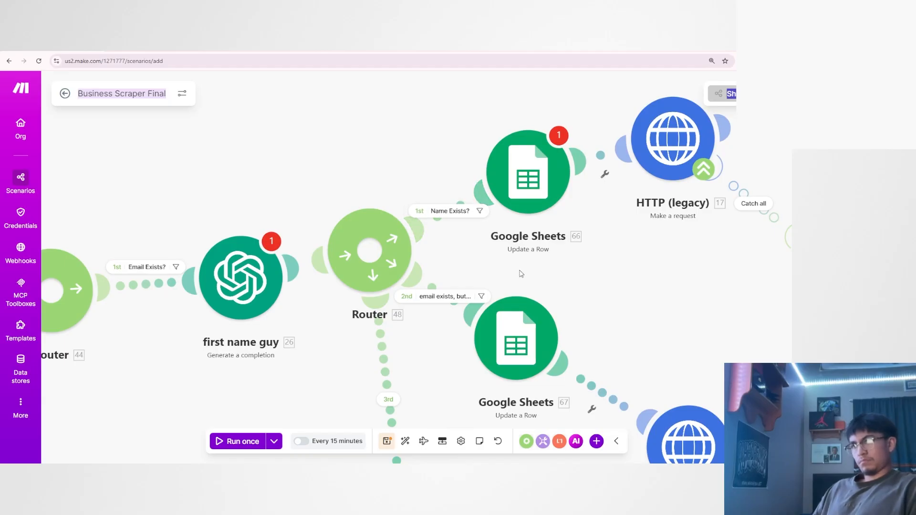
Assign My OpenAI connection to first name guy, review the "0" fallback in its system prompt, and save the module.
left_click(284, 253)
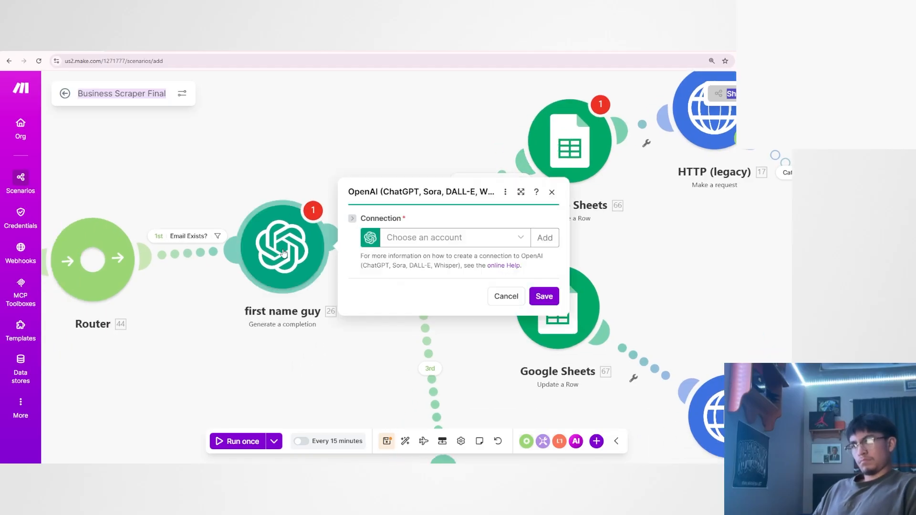
left_click(431, 240)
left_click(429, 254)
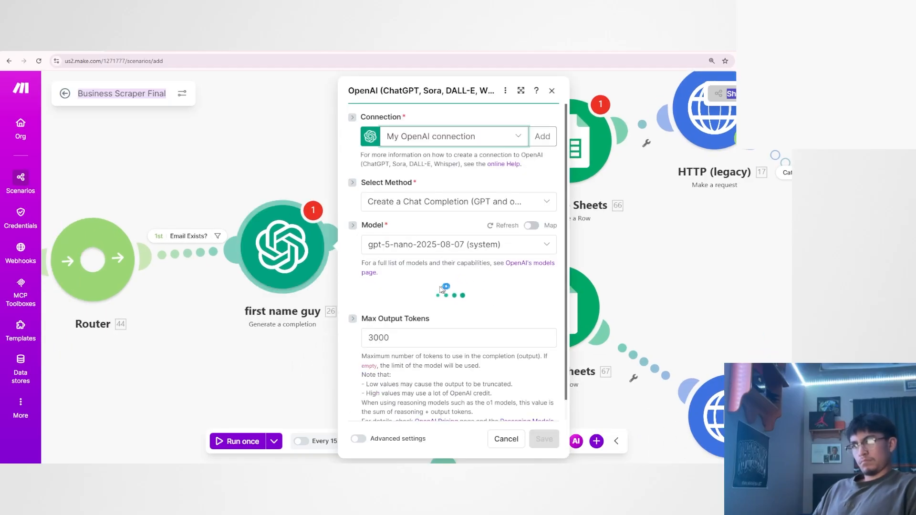
scroll(441, 292, "down", 4)
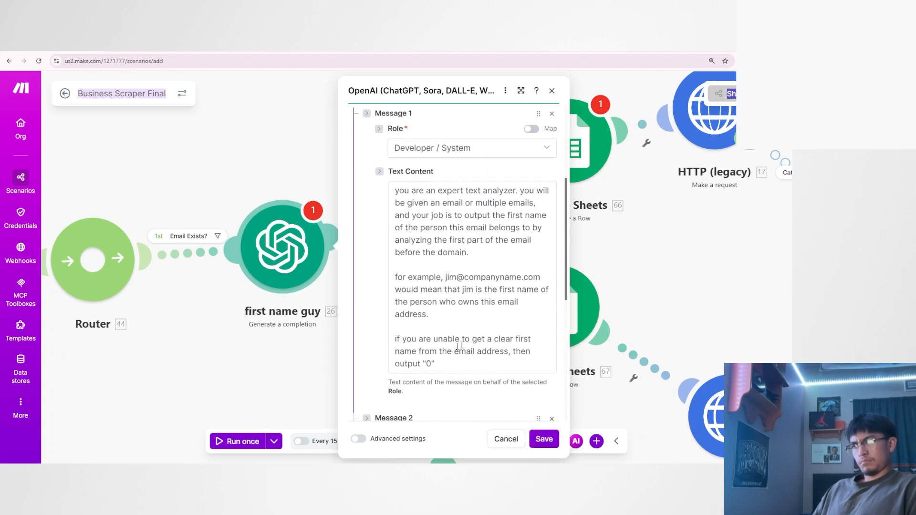
left_click_drag(431, 351, 515, 351)
scroll(514, 348, "down", 2)
left_click_drag(423, 268, 435, 268)
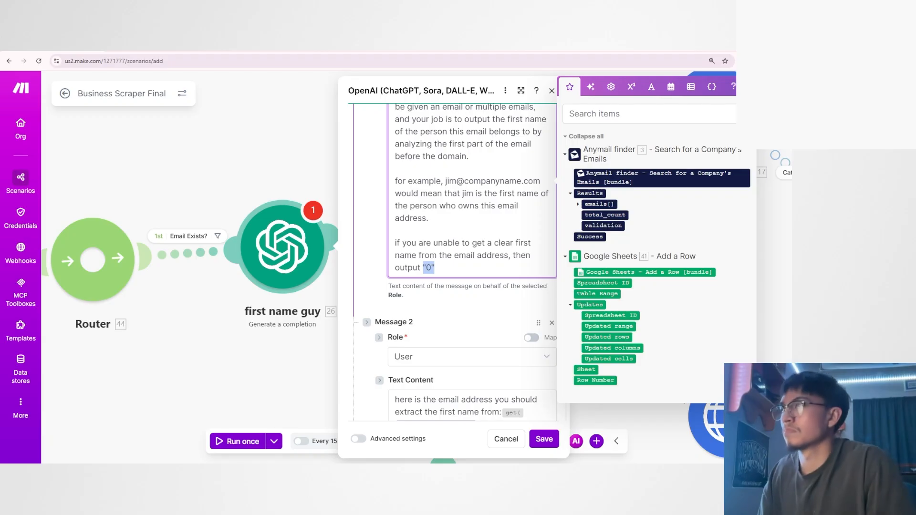
left_click(544, 439)
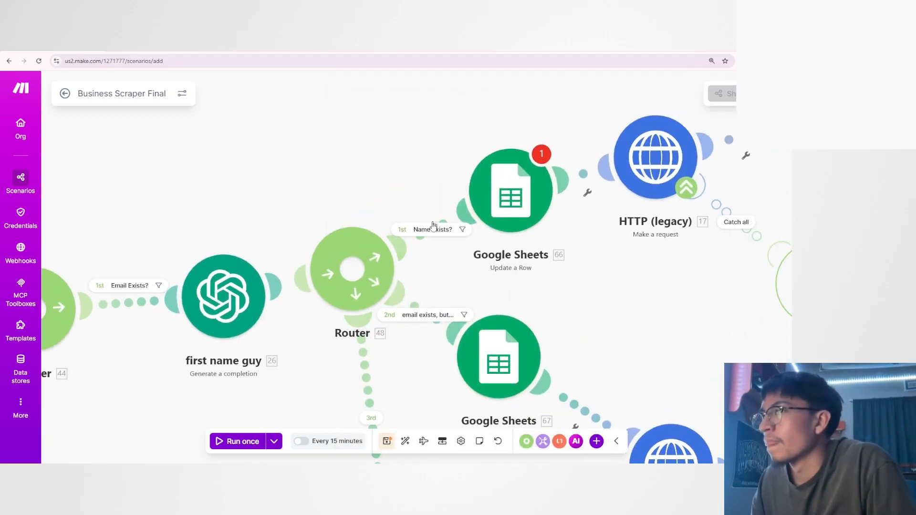
Read the fallback route explanation and the condition in the Name Exists? filter, and close it without changes.
left_click(432, 230)
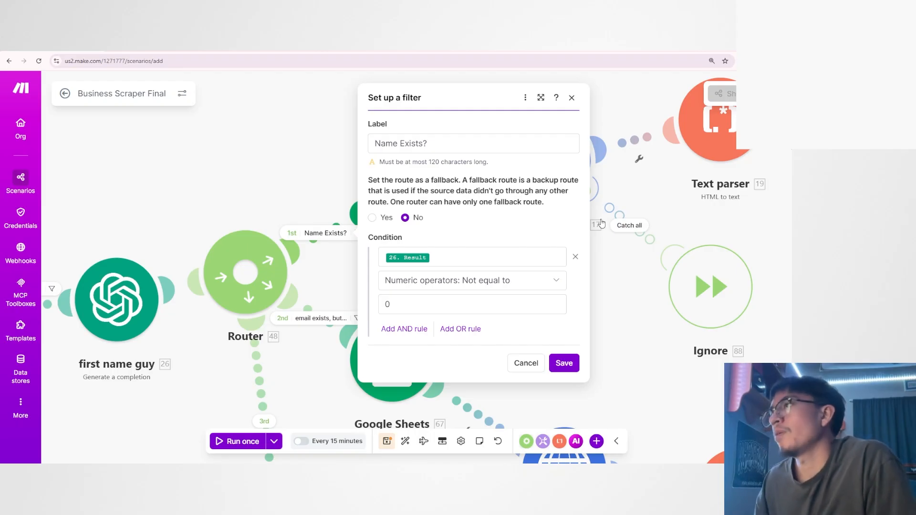
left_click_drag(372, 178, 543, 221)
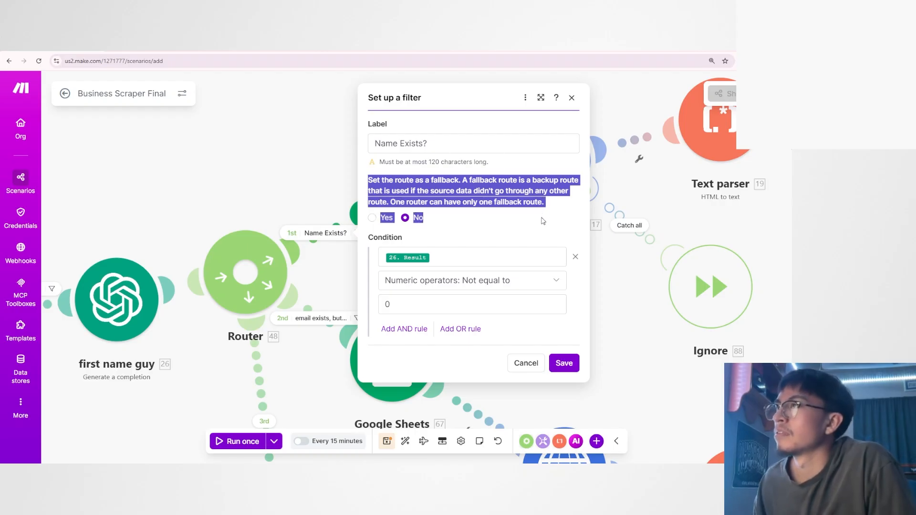
left_click(504, 204)
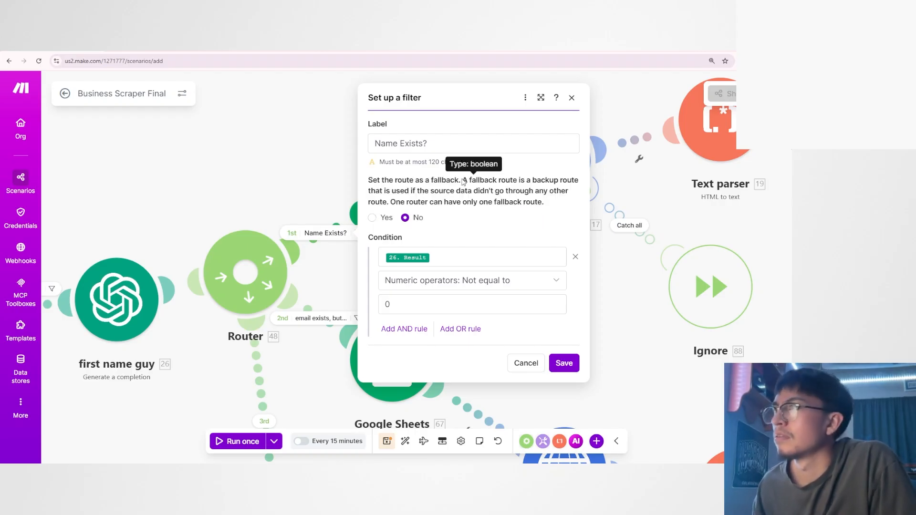
left_click_drag(462, 181, 532, 185)
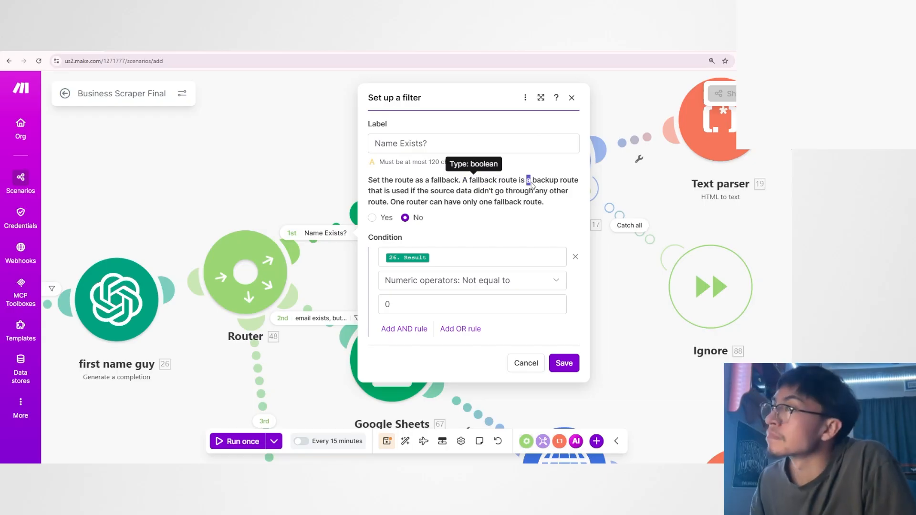
left_click_drag(386, 191, 390, 192)
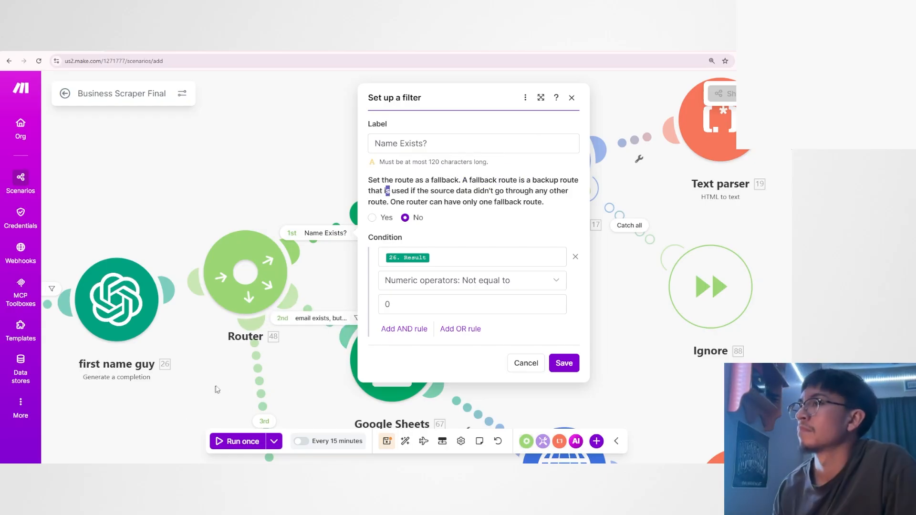
left_click(437, 211)
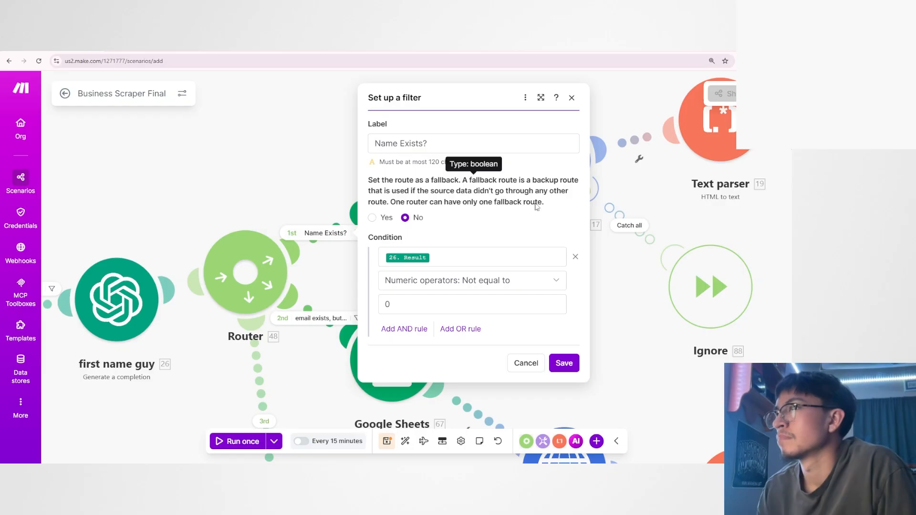
left_click_drag(537, 206, 371, 180)
left_click(516, 202)
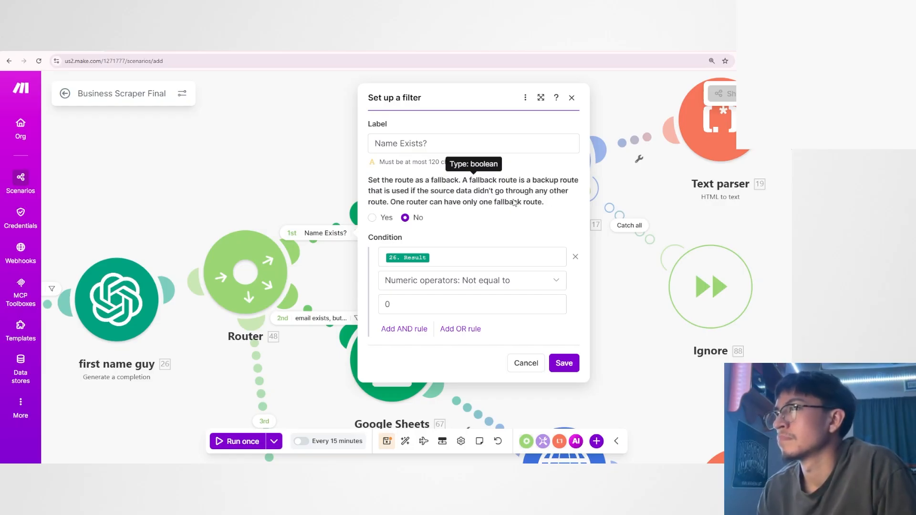
left_click(632, 315)
Check the fallback setting of the Name Exists? filter on the second router's first route and cancel.
left_click_drag(487, 317, 532, 226)
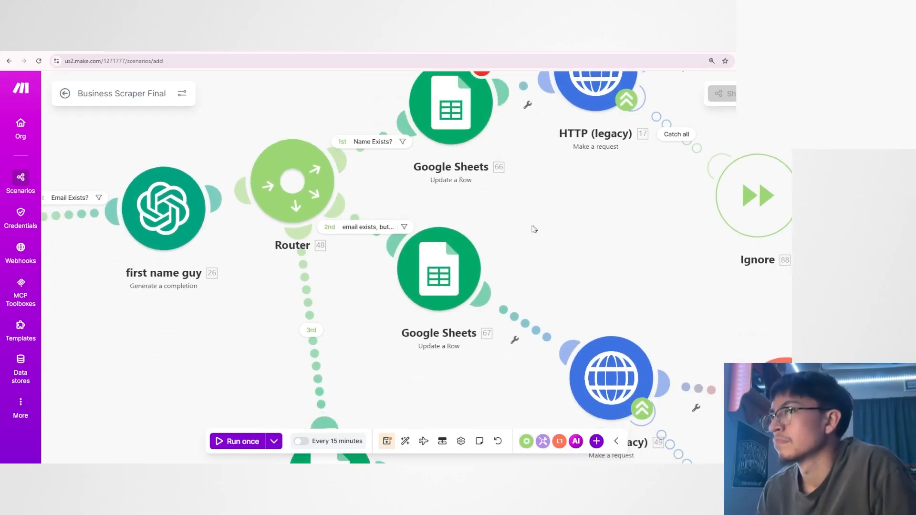
scroll(534, 229, "down", 1)
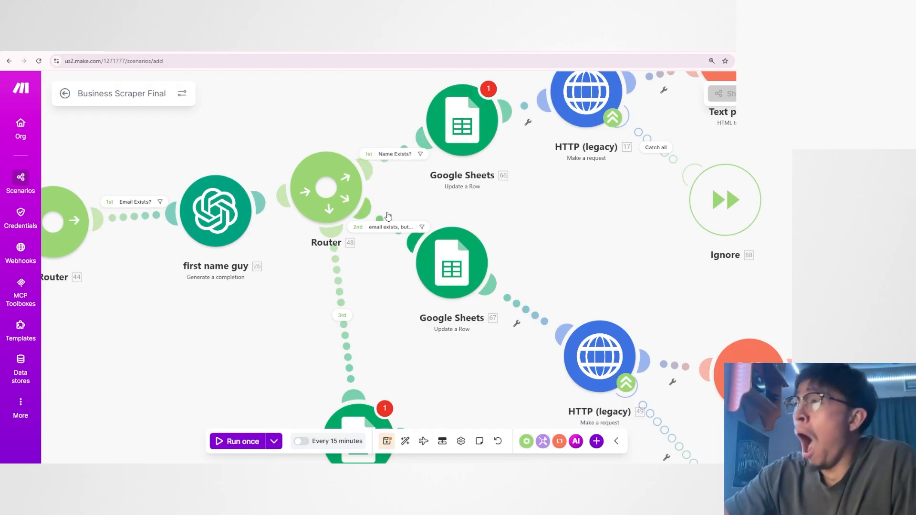
left_click_drag(384, 311, 412, 342)
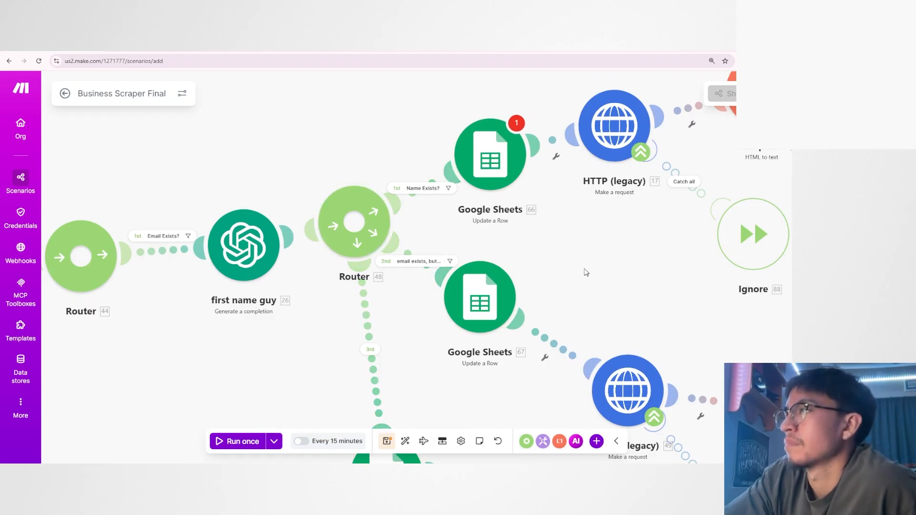
left_click(411, 189)
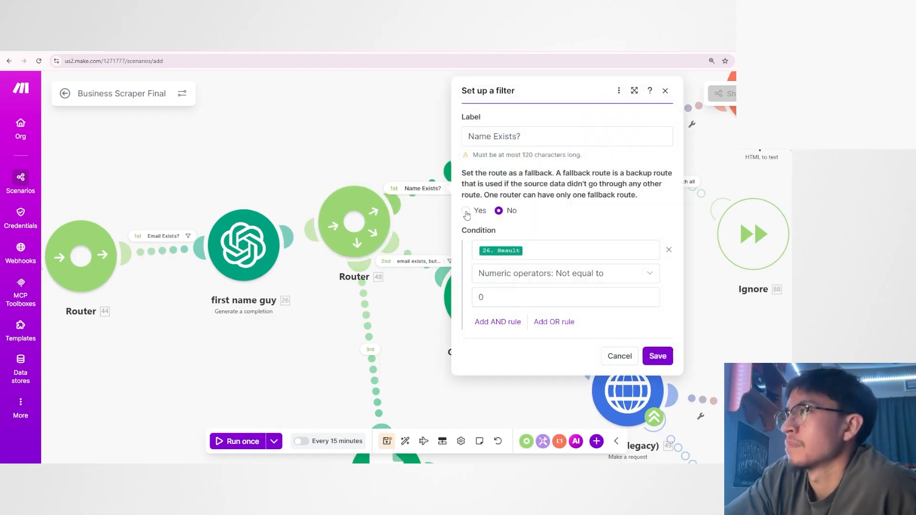
left_click(619, 357)
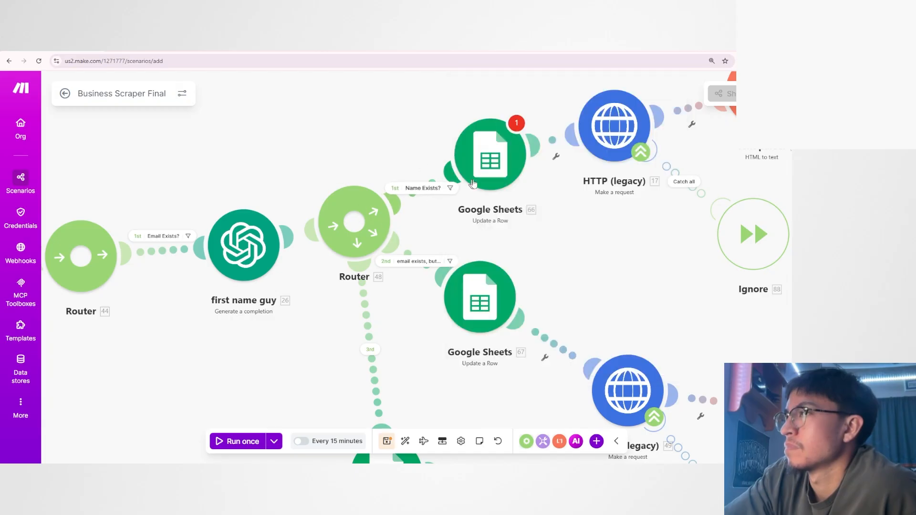
Examine the label and condition of the Name Exists? filter on the first route after first name guy.
left_click_drag(576, 229, 483, 264)
scroll(518, 238, "down", 2)
scroll(425, 258, "up", 3)
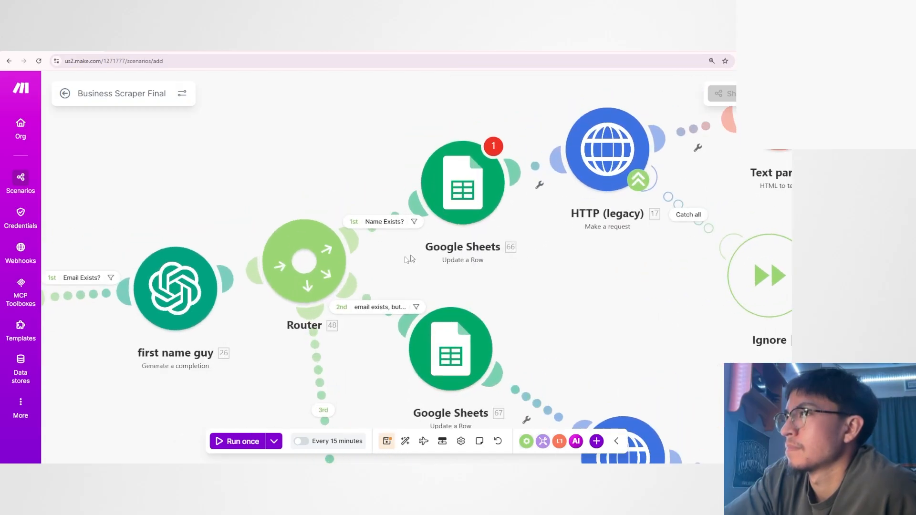
scroll(441, 256, "down", 2)
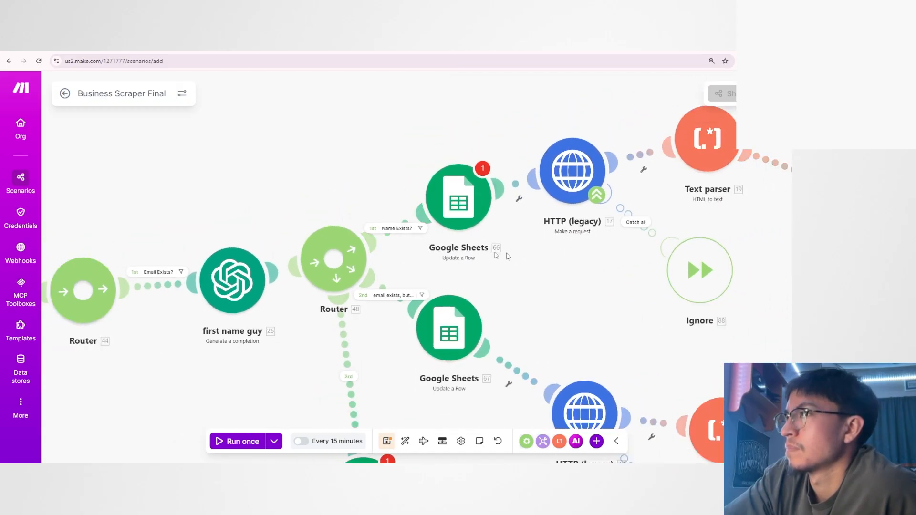
left_click(401, 232)
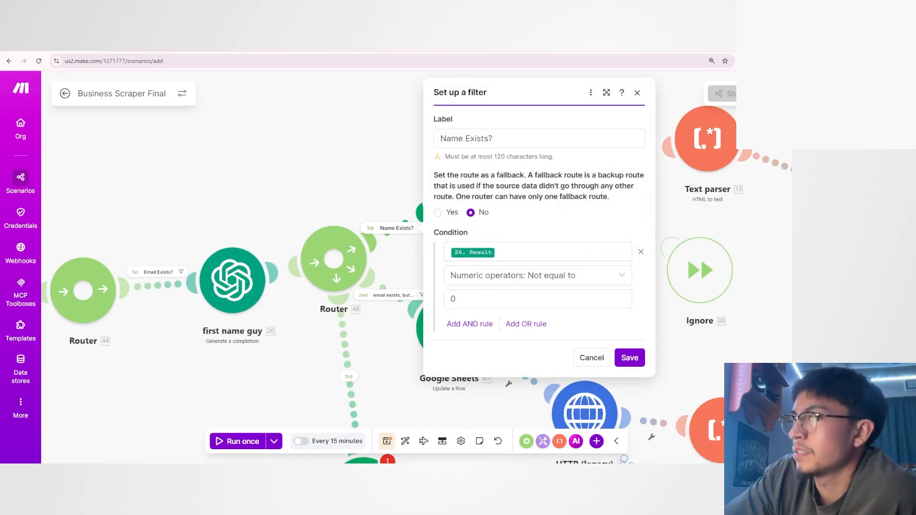
triple_click(453, 138)
left_click(506, 138)
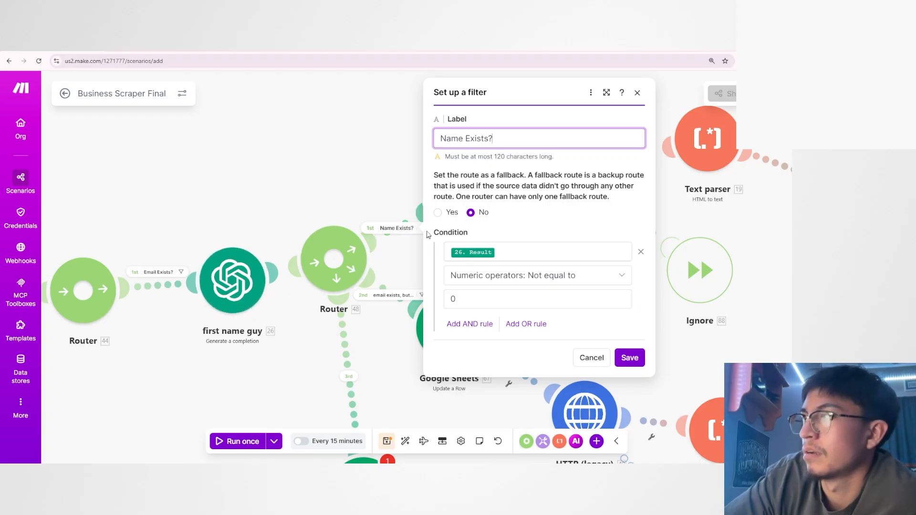
left_click_drag(429, 235, 509, 287)
left_click(507, 264)
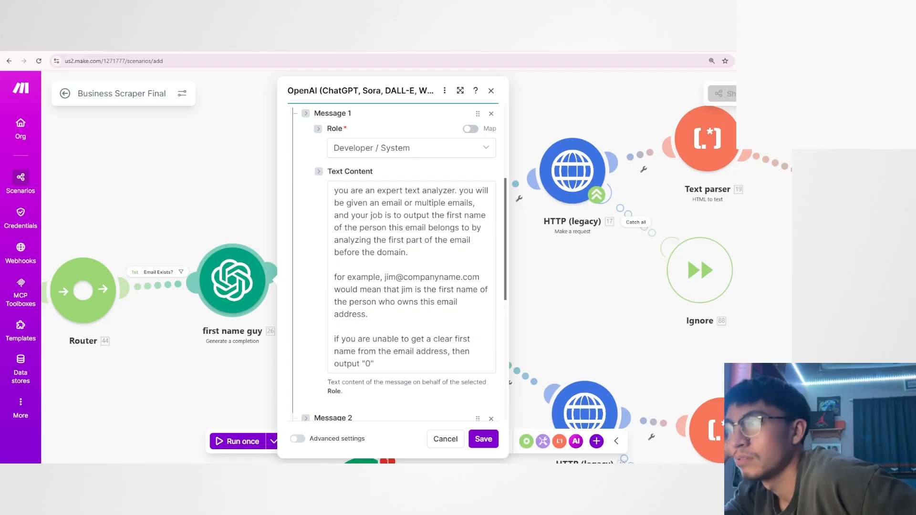
Read the system prompt text in first name guy, highlight its "0" fallback output, and close the module without changes.
left_click_drag(334, 187, 397, 390)
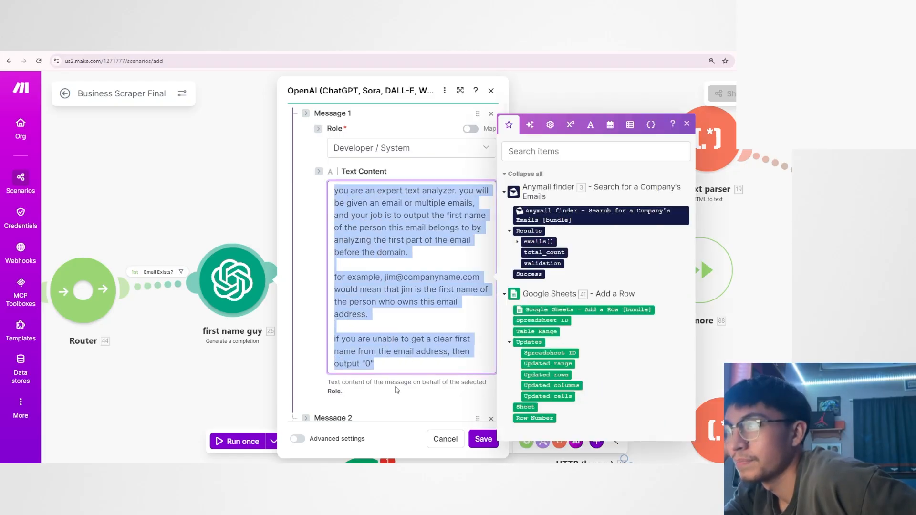
left_click(374, 363)
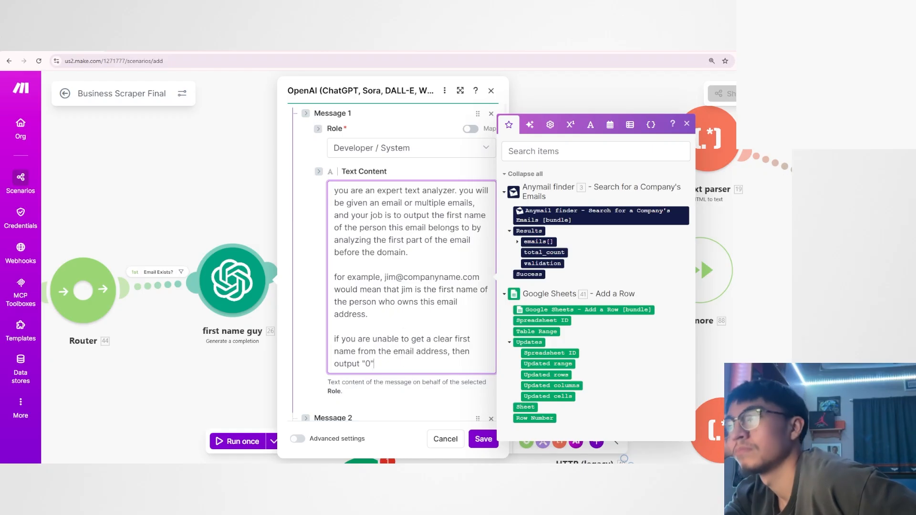
key("shift+Left")
key("shift+Left")
key("shift+Left")
left_click(255, 374)
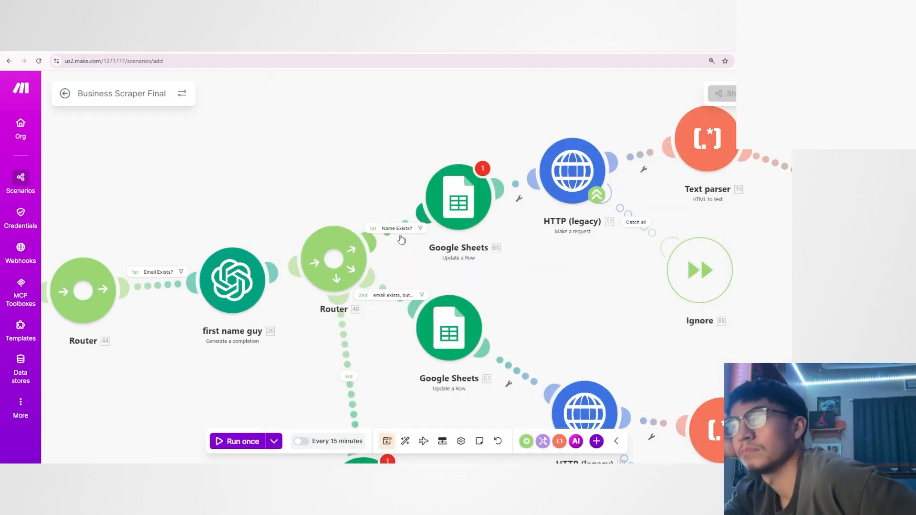
Reopen the Name Exists? filter to check its condition against the prompt's "0" fallback.
left_click(396, 228)
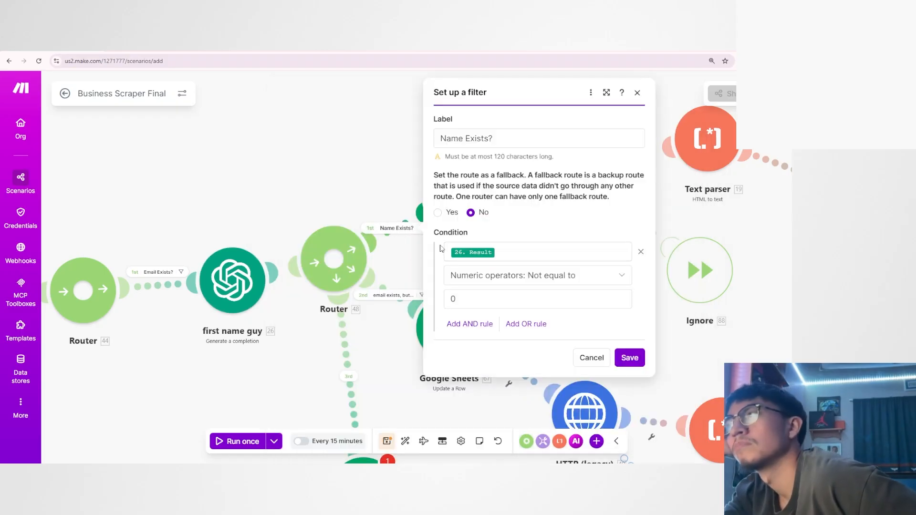
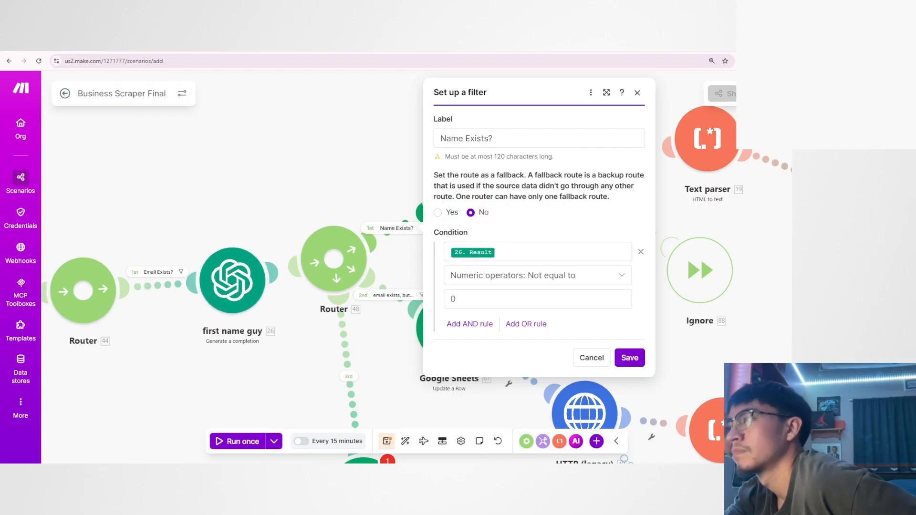
Close the Name Exists? filter without changes, and examine the label and condition of the second route's filter before cancelling it too.
left_click(497, 299)
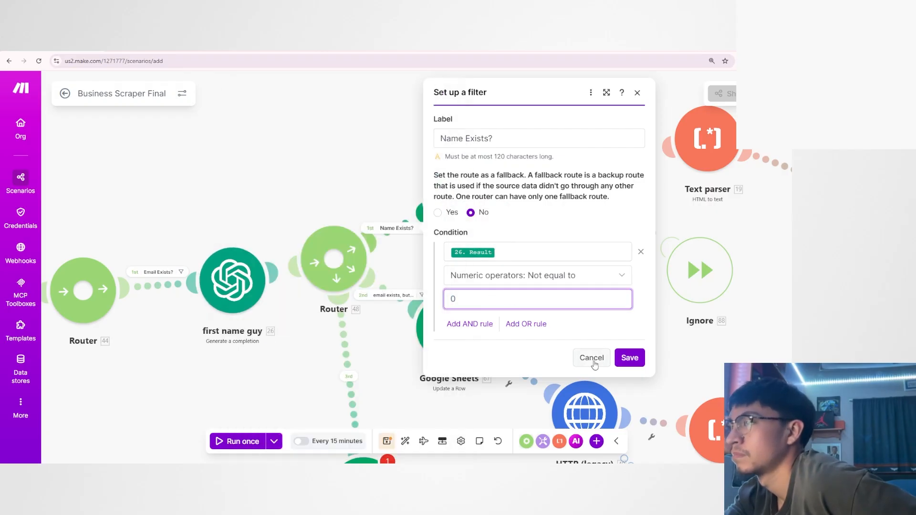
left_click(592, 358)
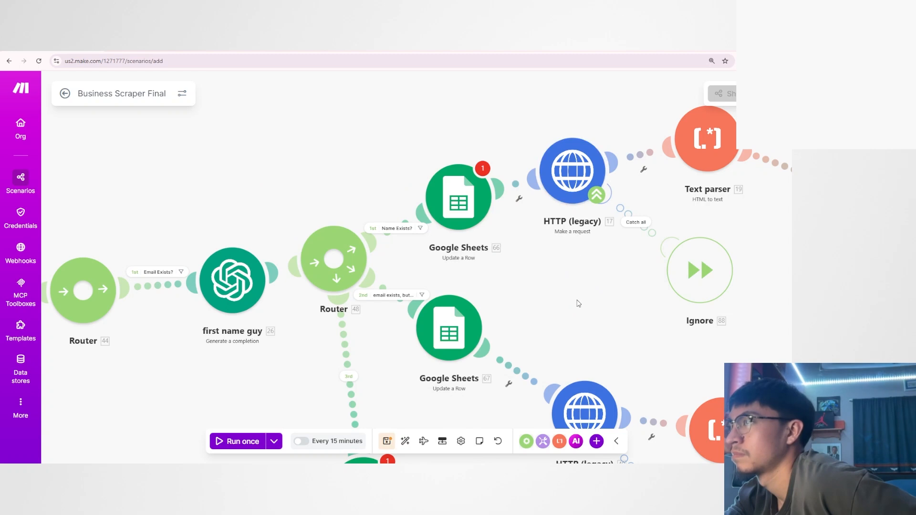
left_click(396, 294)
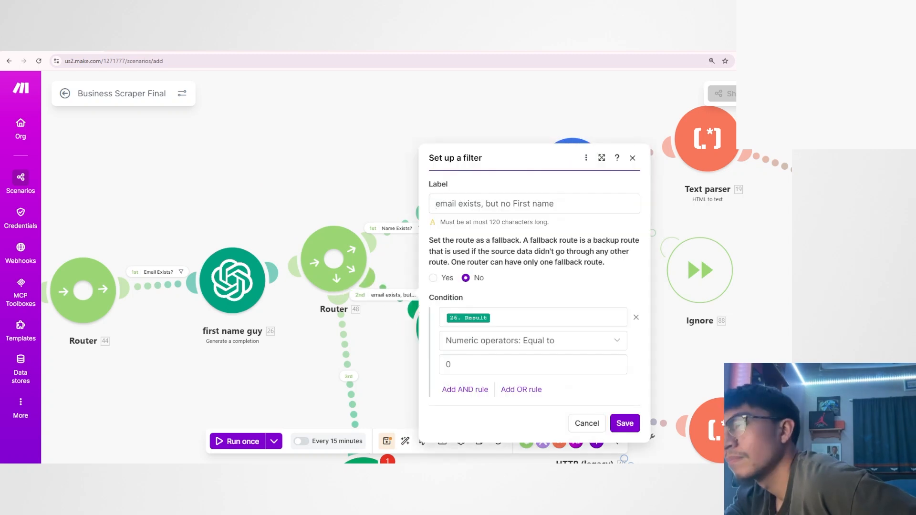
left_click_drag(435, 204, 574, 202)
left_click(574, 203)
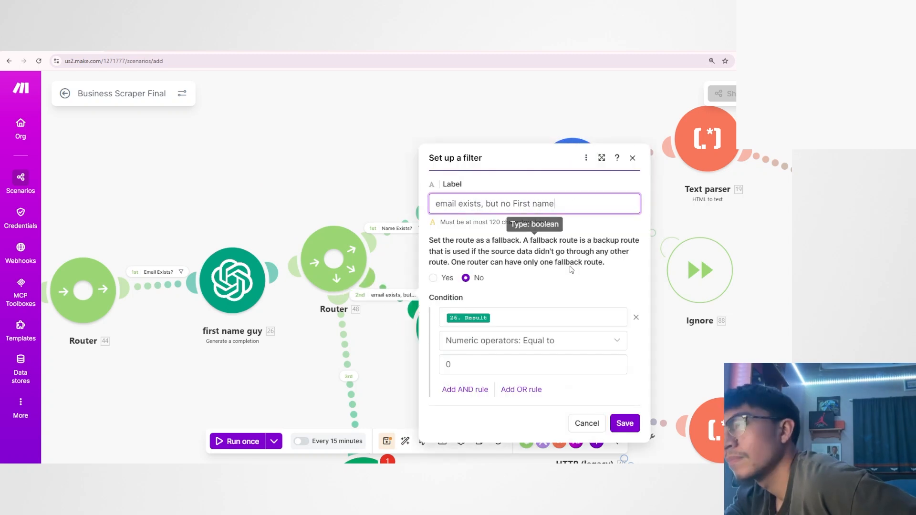
left_click(568, 273)
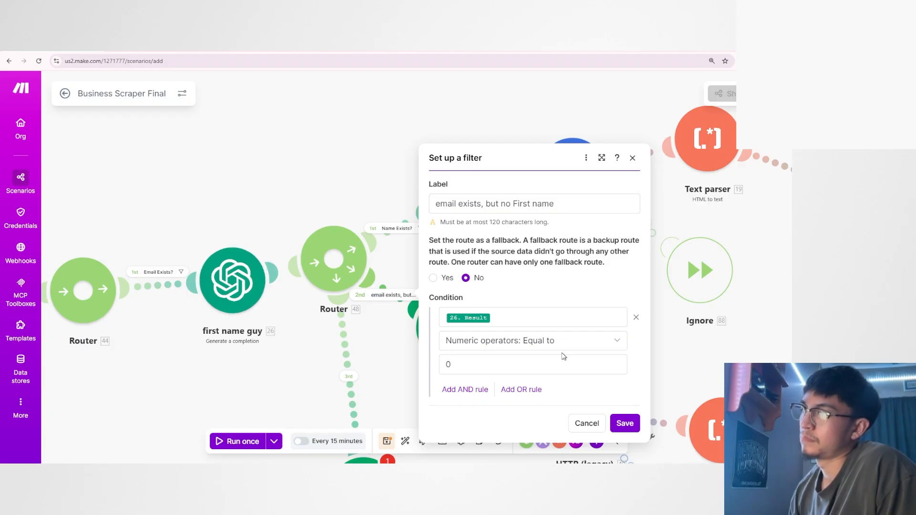
double_click(491, 371)
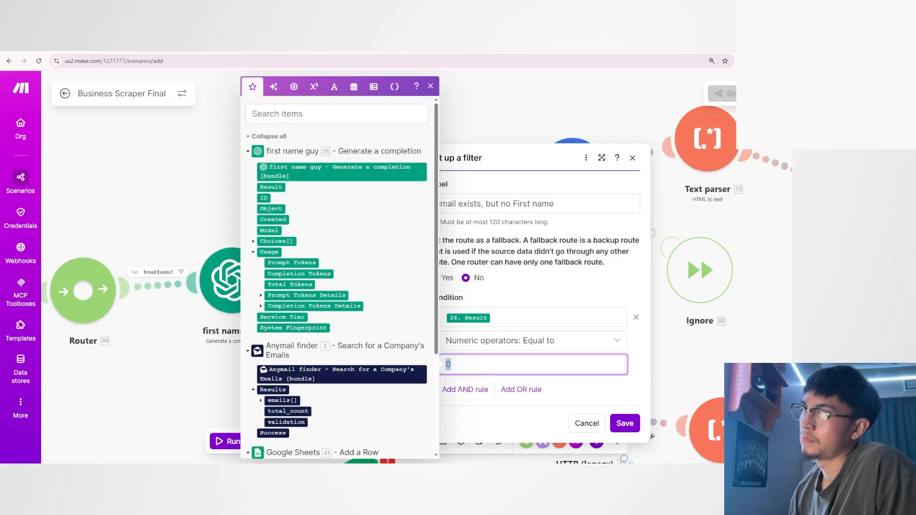
left_click(586, 423)
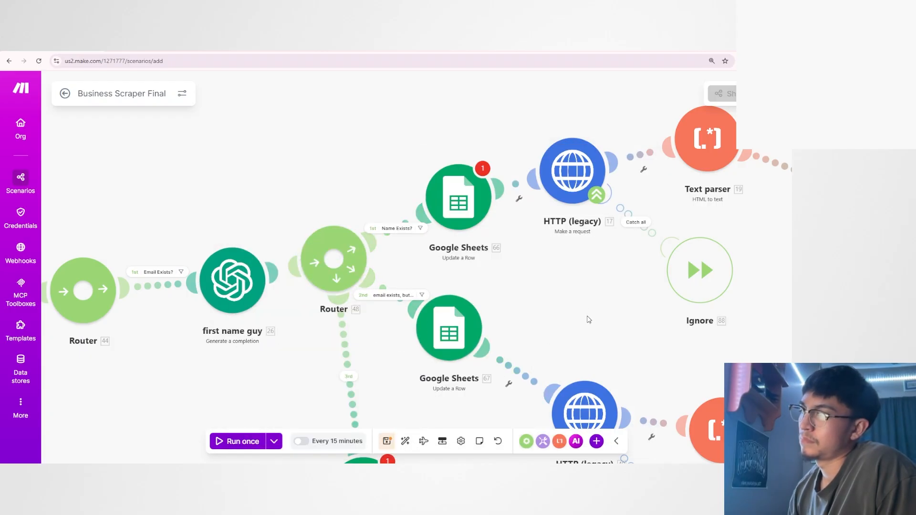
Capture the first name guy routing section, paste it onto the Whimsical Local biz AI board, and handwrite "Name or 0" above first name guy.
key("super+shift+s")
left_click_drag(212, 133, 572, 399)
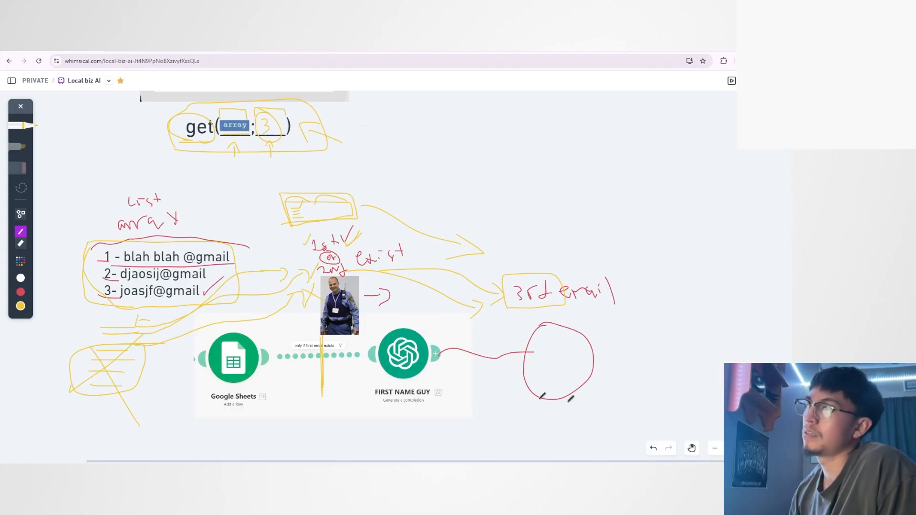
scroll(241, 328, "down", 10)
key("ctrl+v")
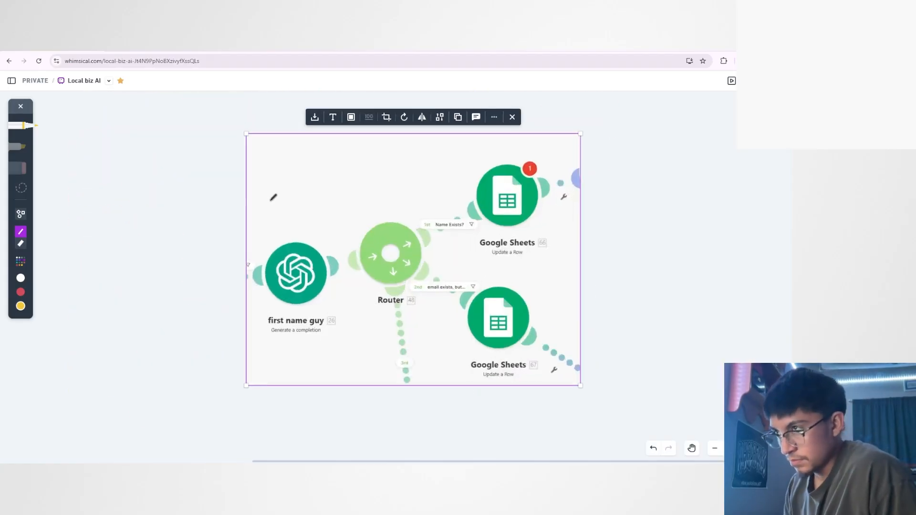
mouse_move(268, 209)
left_mouse_down()
mouse_move(293, 196)
mouse_move(318, 206)
mouse_move(297, 232)
left_mouse_up()
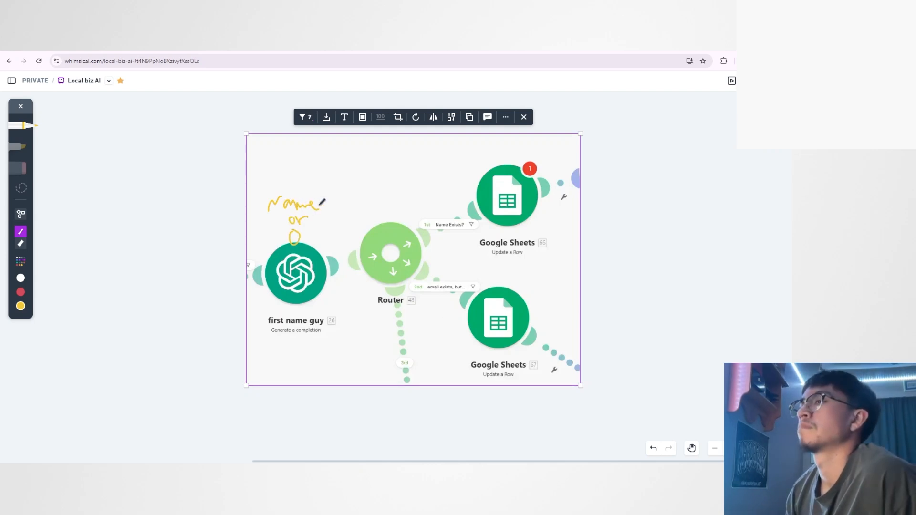
Sketch the circled Name output's path through the router's first route to the upper Google Sheets module, labelling that route "NOT 0".
mouse_move(318, 204)
left_mouse_down()
mouse_move(349, 210)
mouse_move(389, 245)
mouse_move(436, 212)
mouse_move(448, 219)
left_mouse_up()
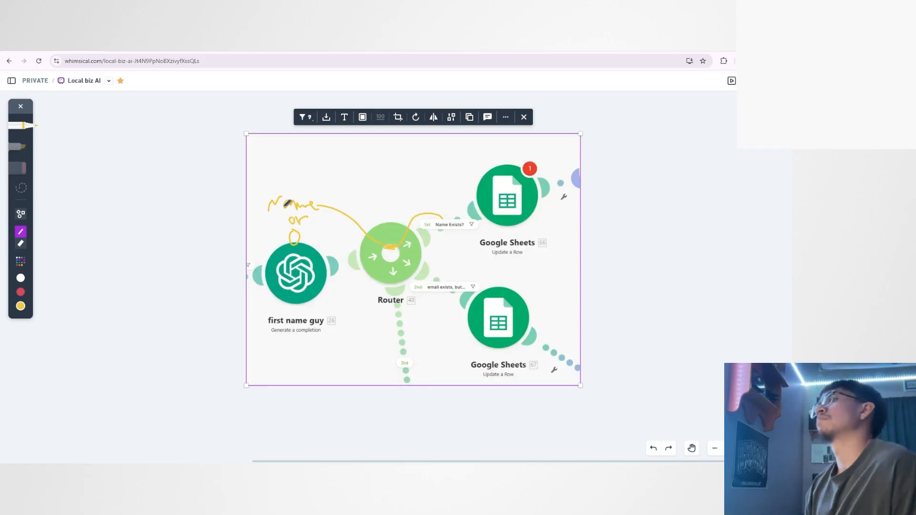
left_click_drag(406, 190, 453, 168)
mouse_move(442, 170)
left_mouse_down()
mouse_move(436, 194)
mouse_move(448, 187)
left_mouse_up()
mouse_move(288, 189)
left_mouse_down()
mouse_move(272, 210)
mouse_move(307, 189)
mouse_move(274, 191)
left_mouse_up()
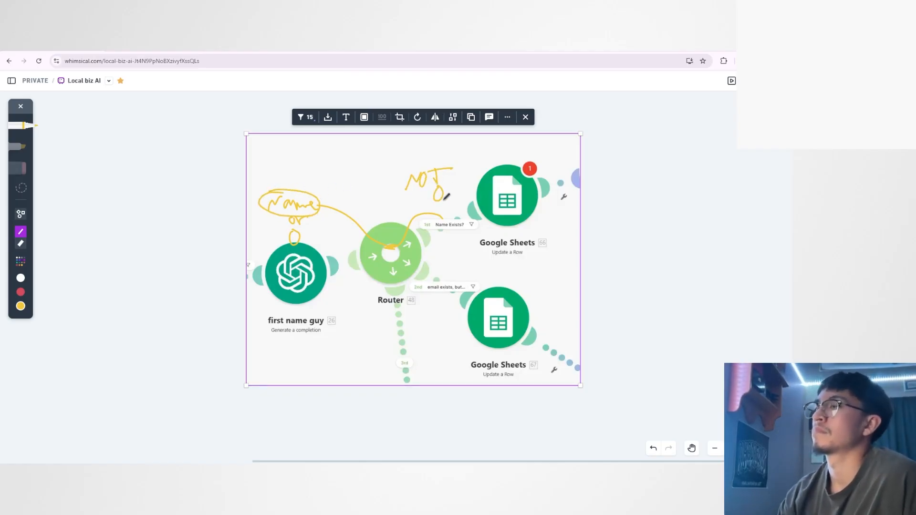
mouse_move(439, 210)
left_mouse_down()
mouse_move(462, 172)
mouse_move(487, 184)
left_mouse_up()
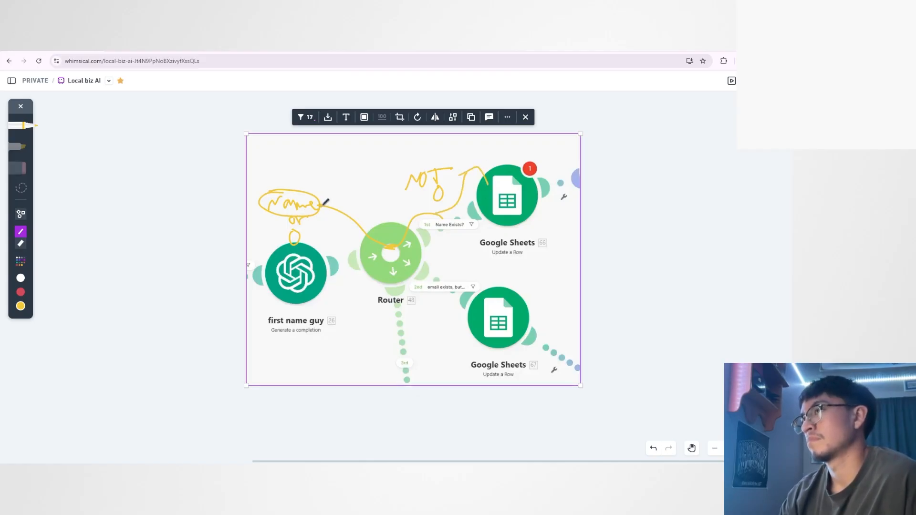
Sketch the second route with a 0 label and a blocking mark, cross out Name, and retrace the path to the upper Google Sheets module.
mouse_move(324, 204)
left_mouse_down()
mouse_move(398, 244)
mouse_move(439, 281)
left_mouse_up()
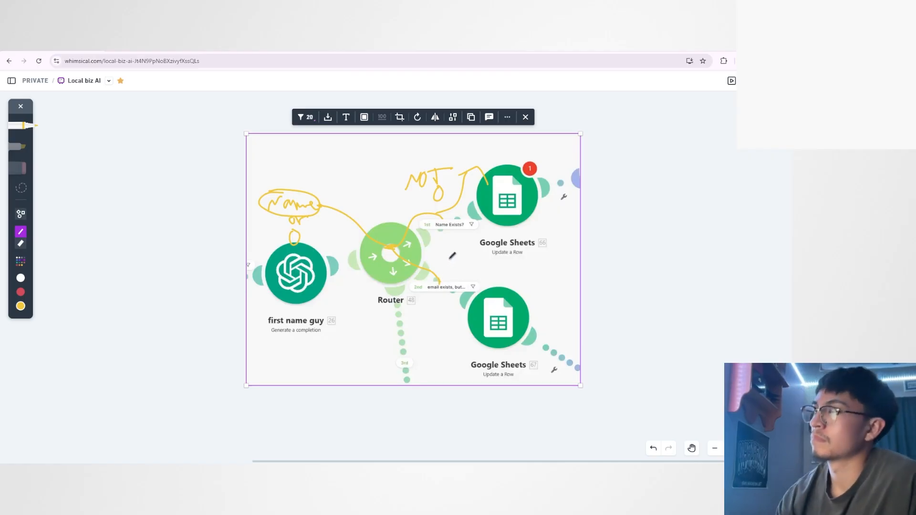
left_click_drag(452, 256, 455, 260)
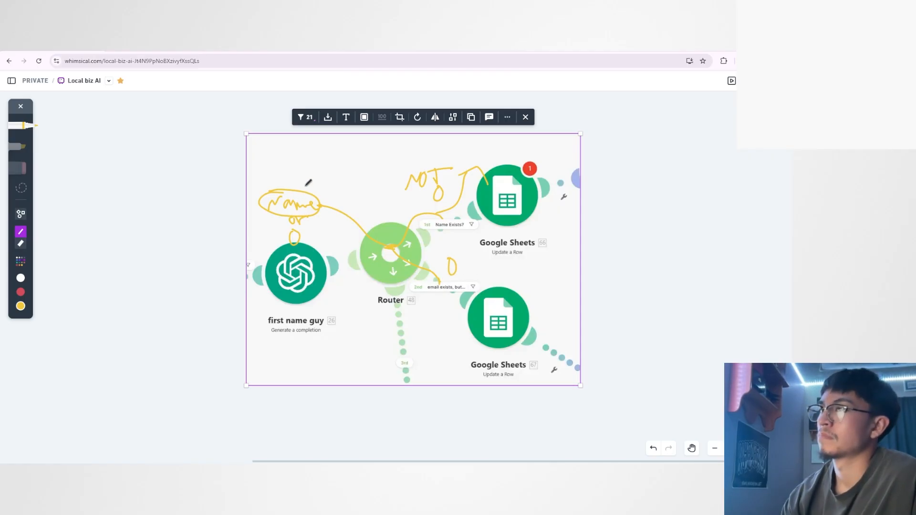
mouse_move(304, 187)
left_mouse_down()
mouse_move(283, 209)
mouse_move(306, 214)
left_mouse_up()
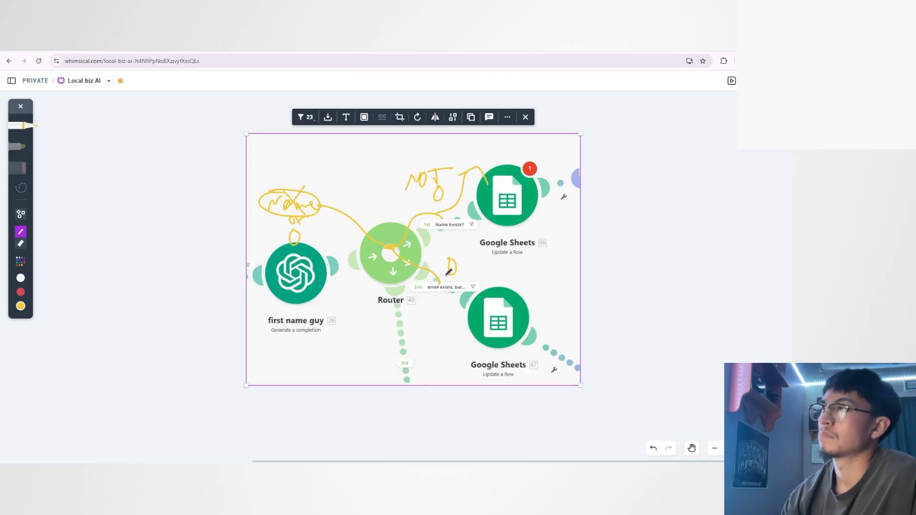
mouse_move(443, 272)
left_mouse_down()
mouse_move(445, 296)
mouse_move(440, 282)
left_mouse_up()
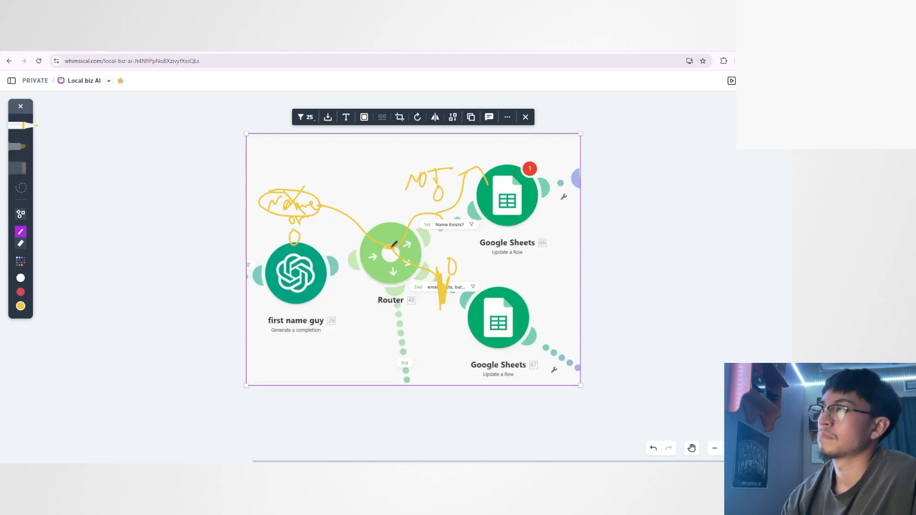
left_click_drag(394, 244, 496, 204)
mouse_move(433, 225)
left_mouse_down()
mouse_move(401, 241)
mouse_move(491, 212)
left_mouse_up()
Undo the routing sketch strokes back to the handwritten "Name or 0" note.
key("ctrl+z")
key("ctrl+z")
key("ctrl+z")
key("ctrl+z")
key("ctrl+z")
key("ctrl+z")
key("ctrl+z")
key("ctrl+z")
key("ctrl+z")
key("ctrl+z")
key("ctrl+z")
key("ctrl+z")
key("ctrl+z")
key("ctrl+z")
key("ctrl+z")
key("ctrl+z")
key("ctrl+z")
key("ctrl+z")
key("ctrl+z")
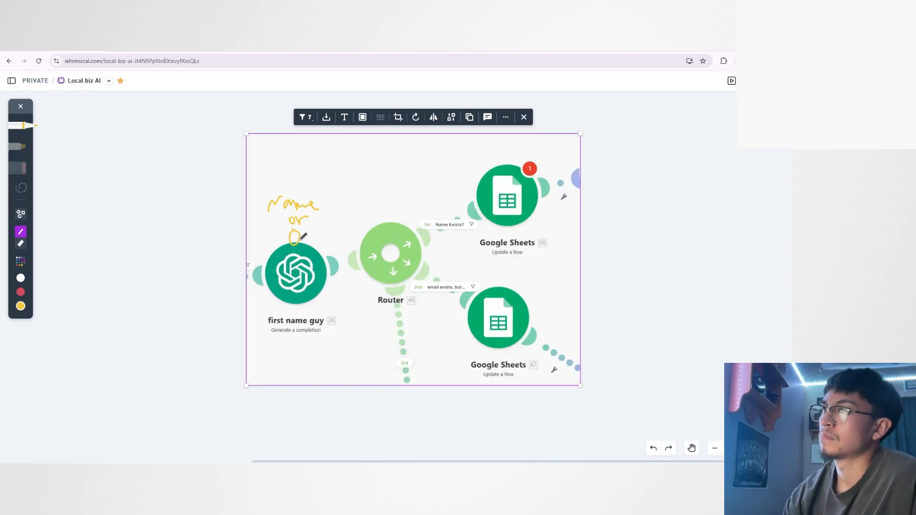
Draw the 0 output's path through the router to the Name Exists? filter, write "NOT 0" above it, and mark that route as blocked.
mouse_move(299, 238)
left_mouse_down()
mouse_move(344, 229)
mouse_move(391, 245)
mouse_move(452, 221)
left_mouse_up()
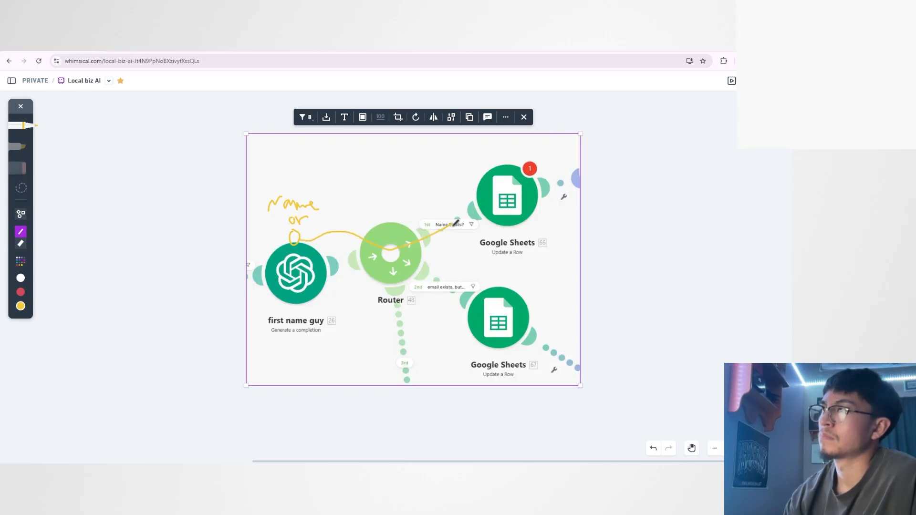
left_click_drag(414, 197, 436, 188)
left_click_drag(441, 183, 448, 192)
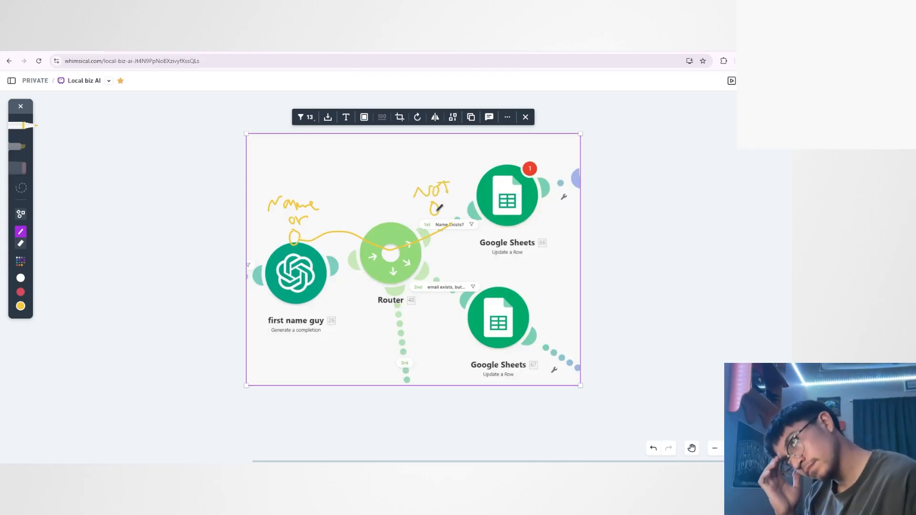
mouse_move(445, 205)
left_mouse_down()
mouse_move(447, 240)
mouse_move(437, 241)
left_mouse_up()
mouse_move(433, 220)
left_mouse_down()
mouse_move(464, 241)
mouse_move(481, 205)
mouse_move(491, 206)
left_mouse_up()
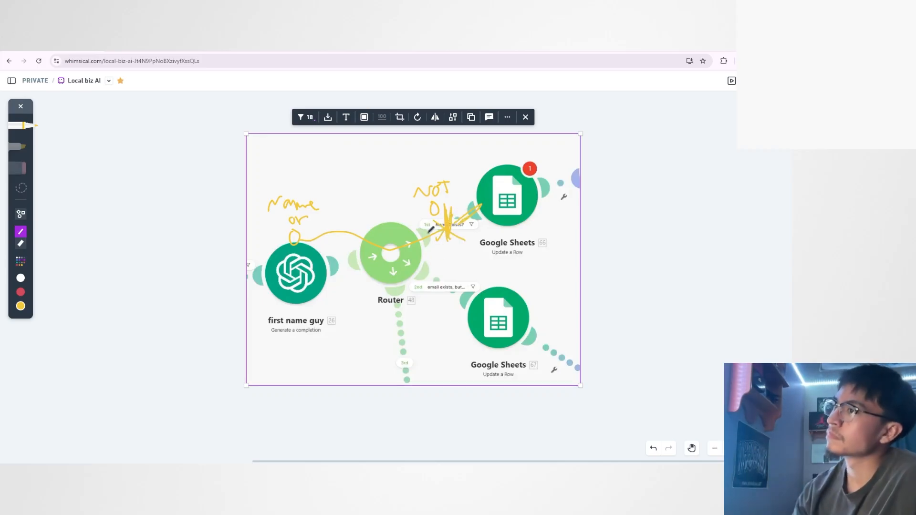
Draw the 0 output's path along the second route to the lower Google Sheets module, label it "eq 0", and tick both zeros.
left_click_drag(390, 247, 473, 313)
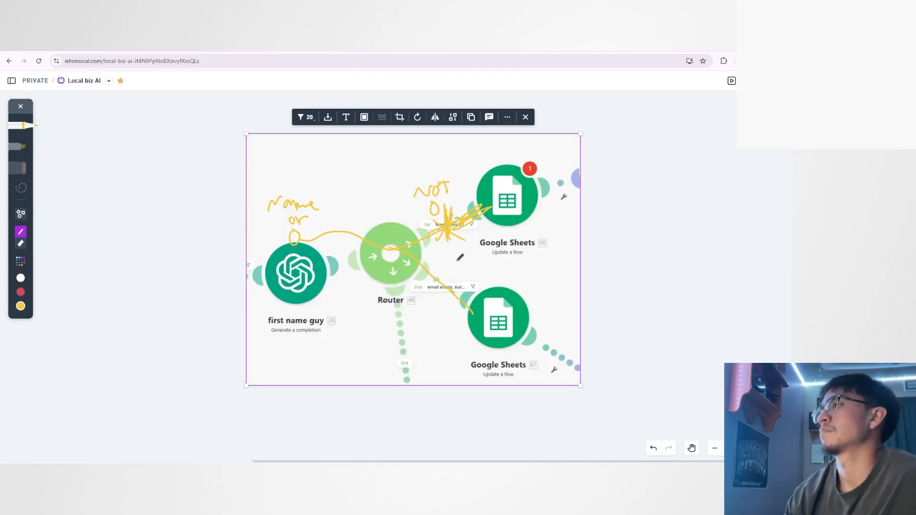
mouse_move(460, 257)
left_mouse_down()
mouse_move(466, 268)
mouse_move(454, 268)
left_mouse_up()
left_click_drag(447, 259, 446, 259)
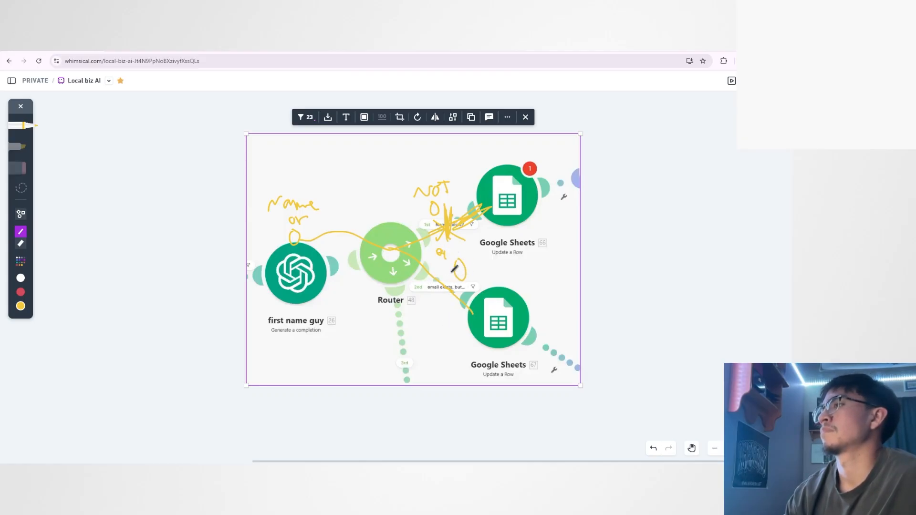
left_click_drag(299, 237, 313, 225)
left_click_drag(464, 276, 482, 247)
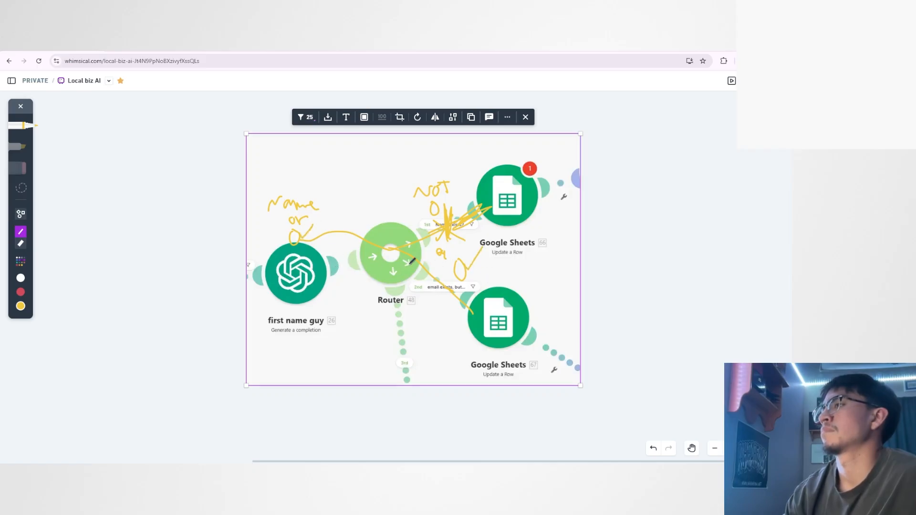
mouse_move(412, 261)
left_mouse_down()
mouse_move(483, 315)
mouse_move(571, 359)
left_mouse_up()
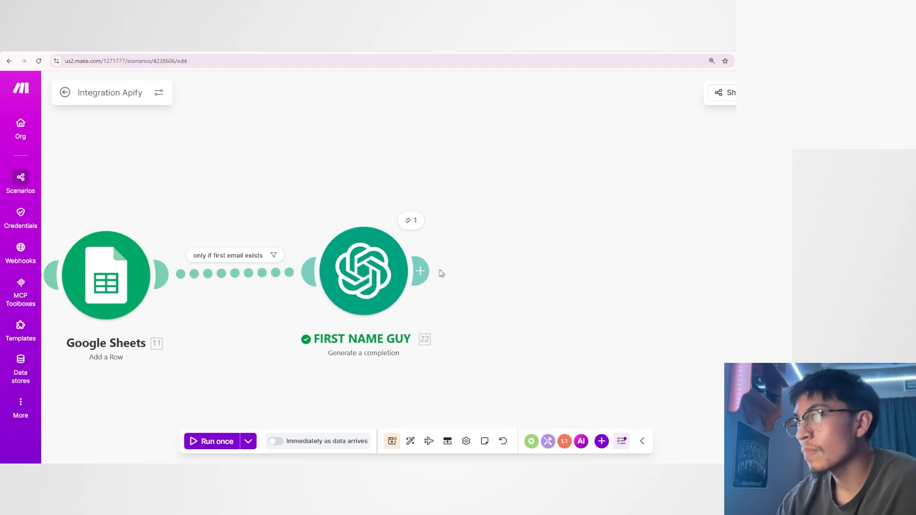
Switch to the Integration Apify scenario in Make, add a Router after FIRST NAME GUY, and delete it again.
left_click(439, 270)
type("rout")
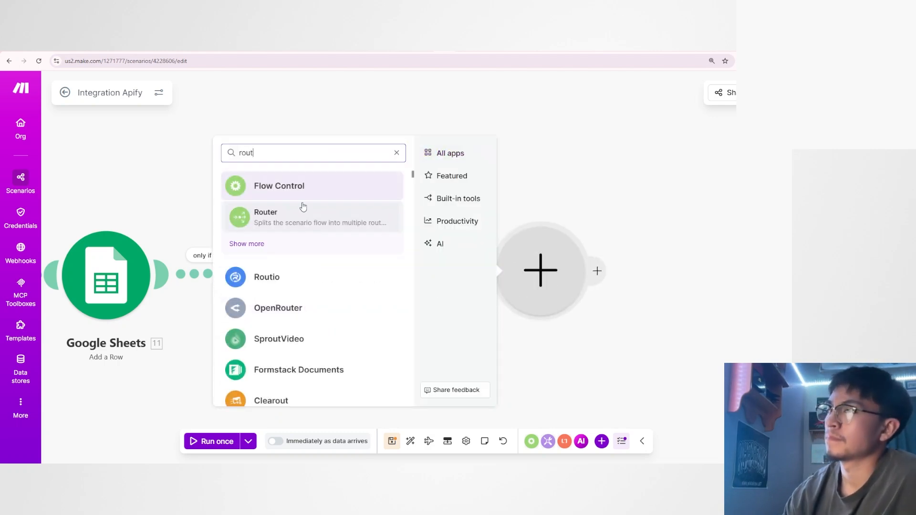
left_click(305, 212)
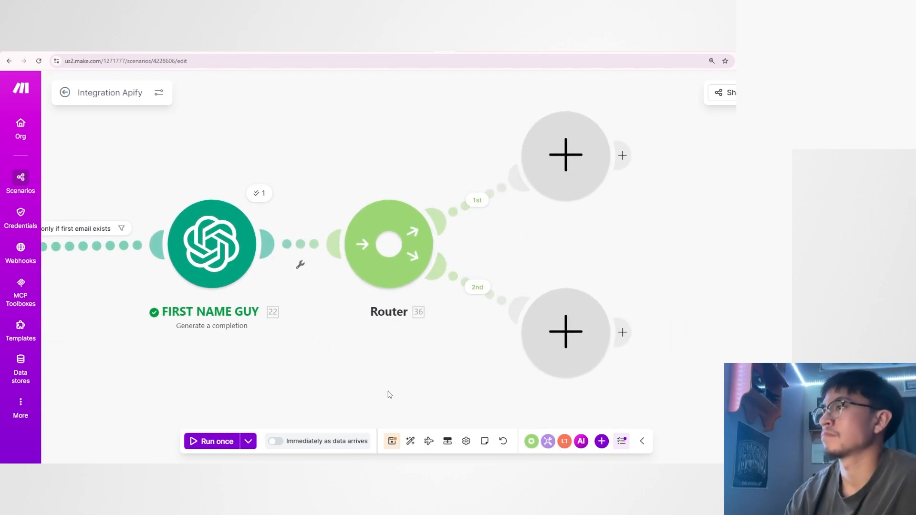
right_click(384, 258)
left_click(415, 353)
Start a new module after FIRST NAME GUY, search the module list for "router", and clear the search.
left_click(270, 243)
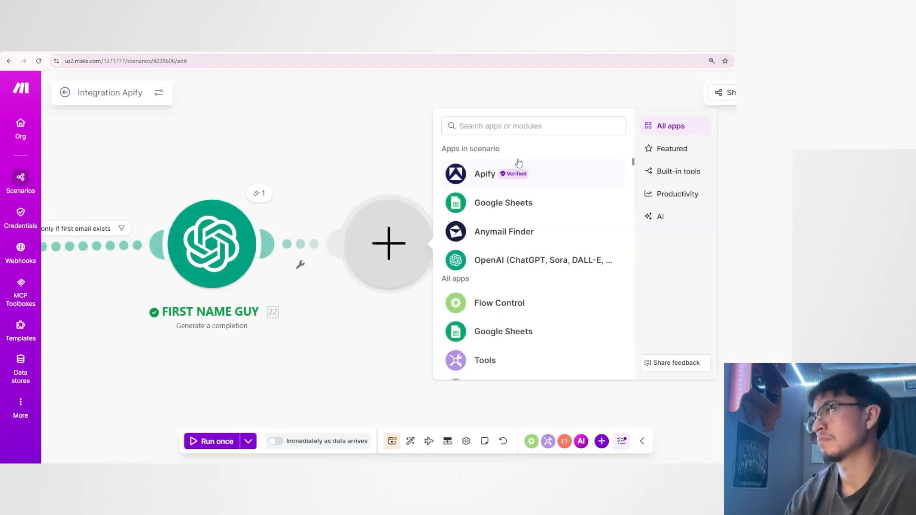
type("route")
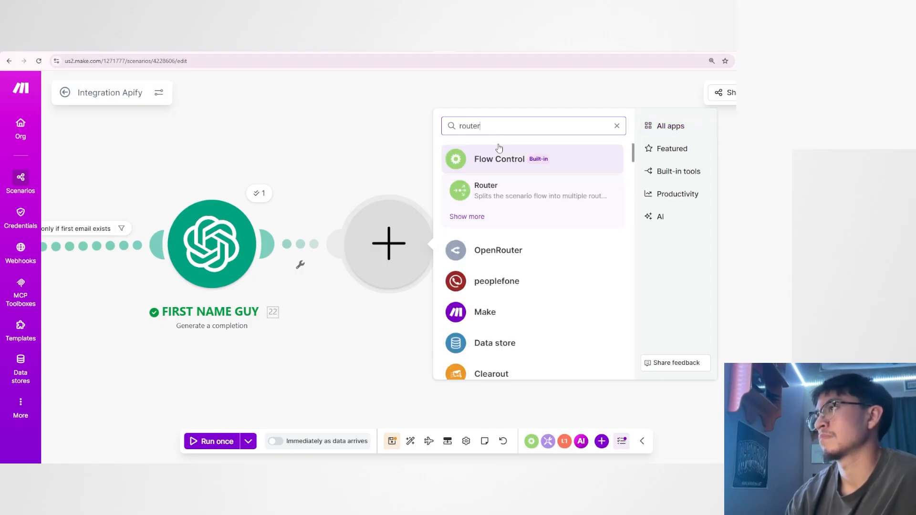
key("ctrl+a")
key("BackSpace")
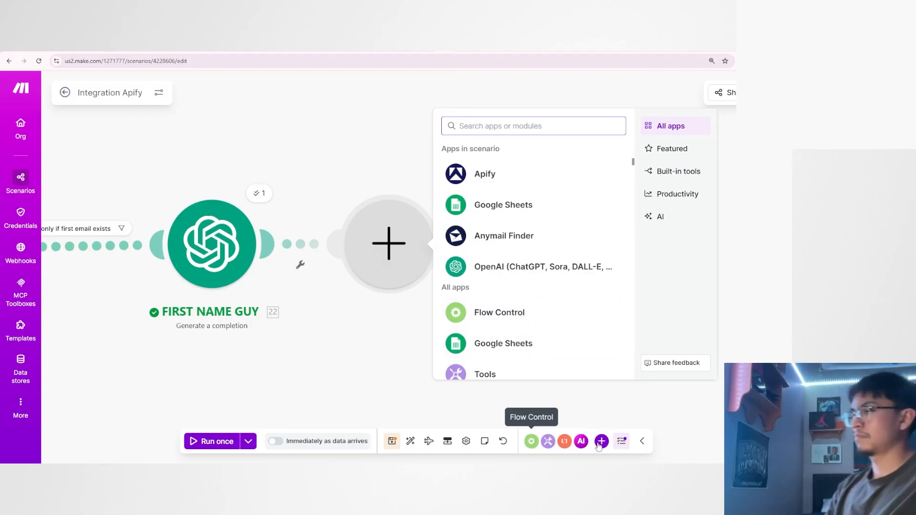
Add a Router from the Flow Control modules and put it after FIRST NAME GUY in place of the empty module.
left_click(531, 444)
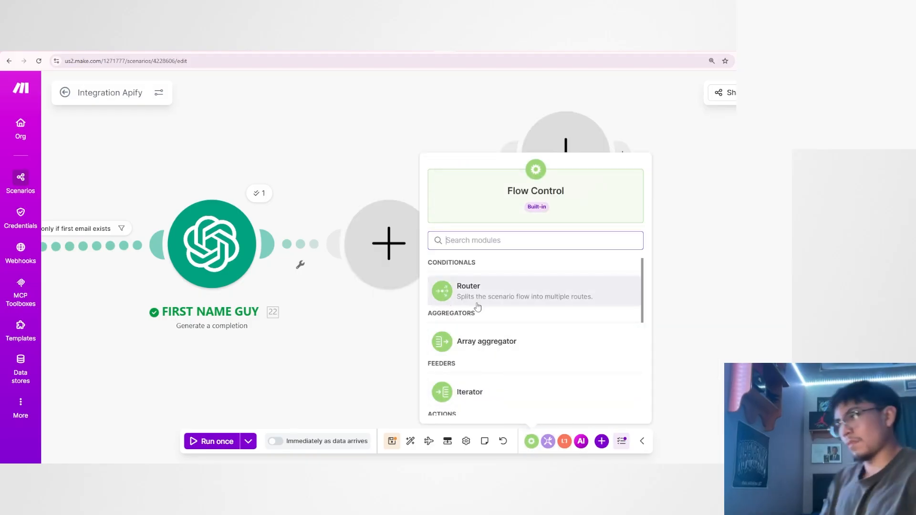
scroll(477, 305, "down", 5)
scroll(479, 319, "up", 5)
left_click(467, 292)
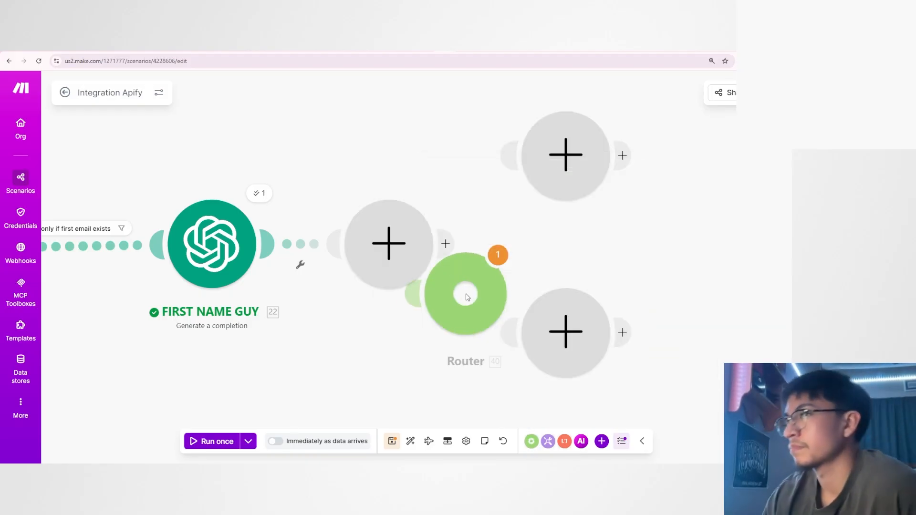
right_click(374, 258)
left_click(411, 276)
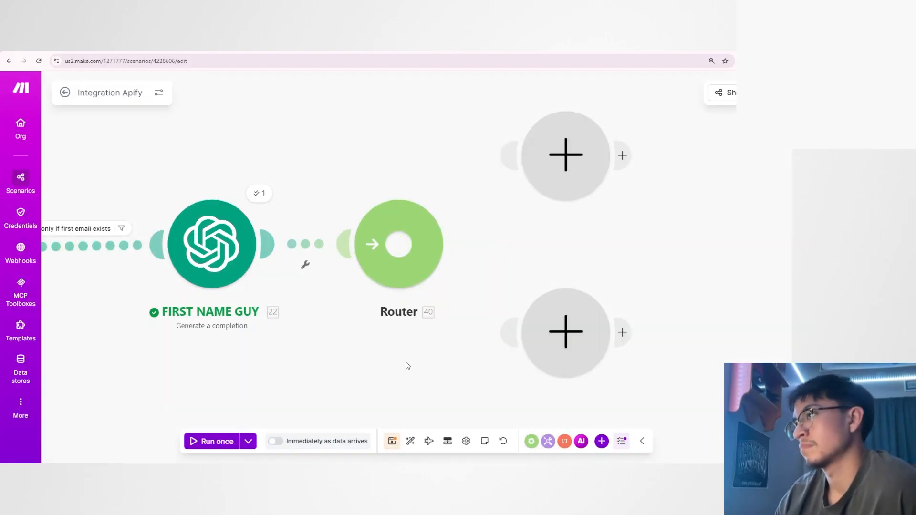
Delete the two leftover empty modules beside the new Router.
right_click(563, 332)
left_click(587, 348)
right_click(559, 168)
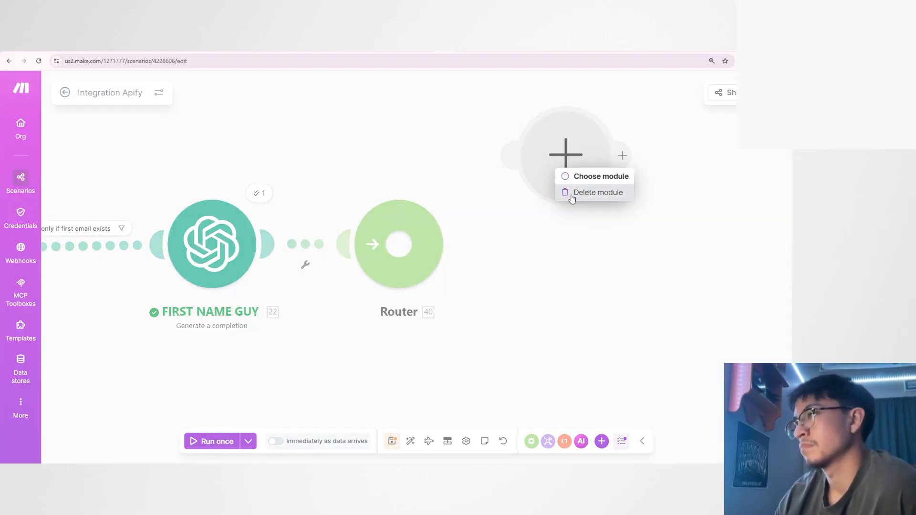
left_click(572, 193)
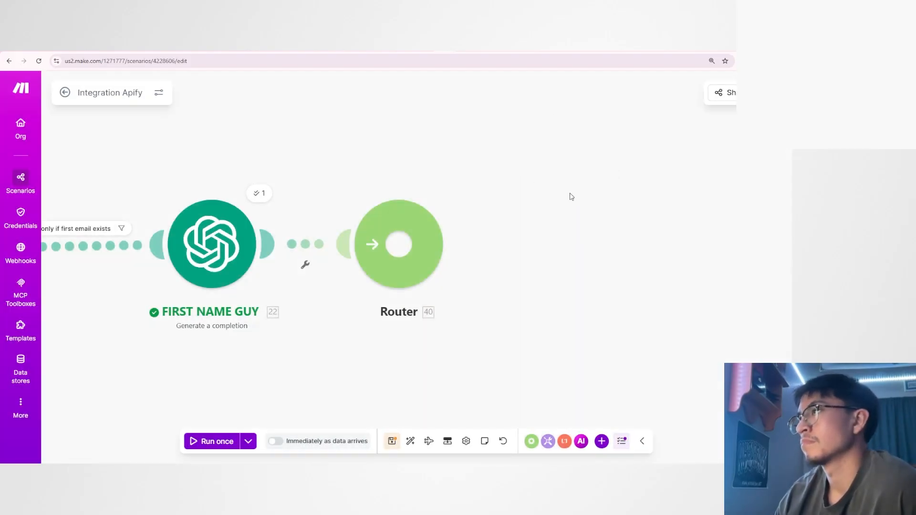
Add two routes to the Router after FIRST NAME GUY and spread their empty modules farther apart.
left_click(399, 244)
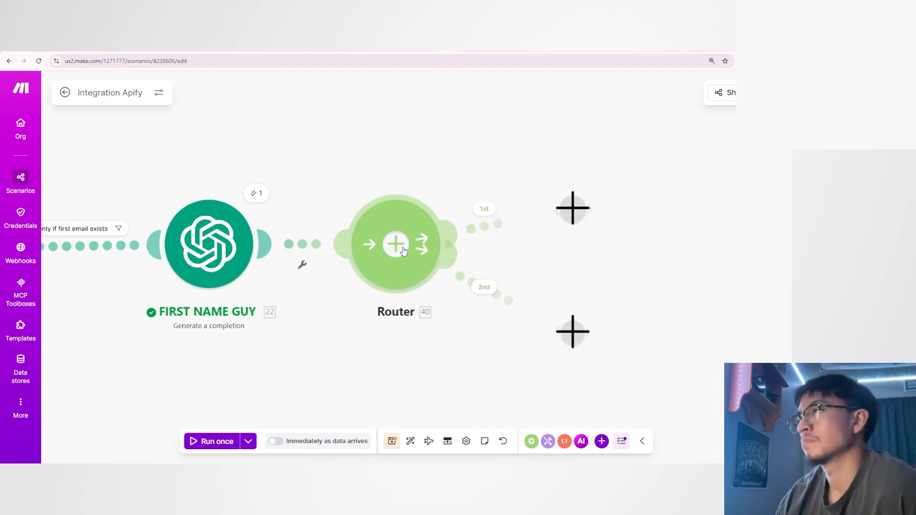
scroll(399, 348, "down", 2)
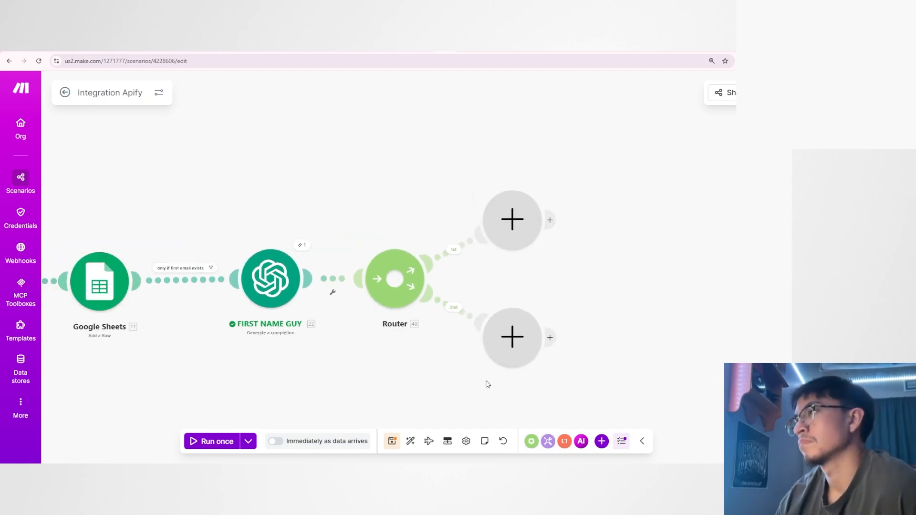
left_click_drag(518, 237, 532, 226)
left_click_drag(514, 342, 564, 356)
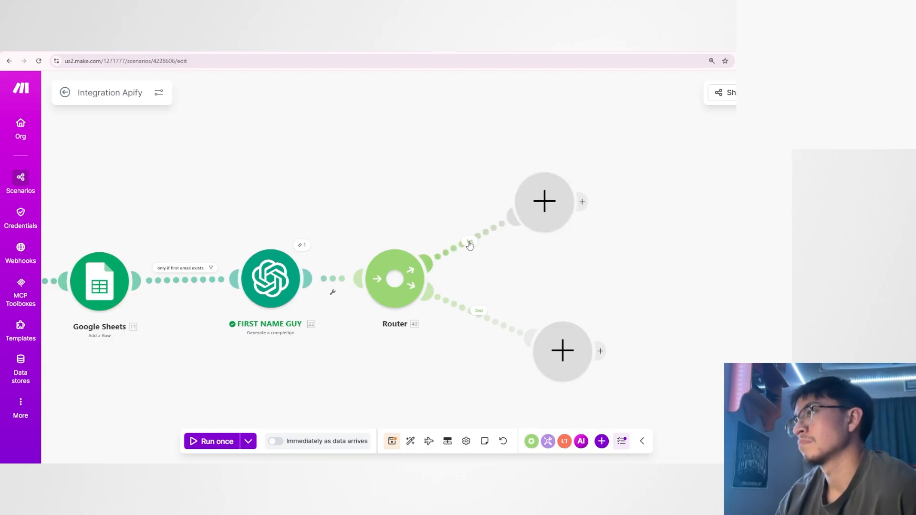
Label the first route's filter "first name" and use FIRST NAME GUY's Result as the condition's input.
left_click(469, 244)
left_click(572, 151)
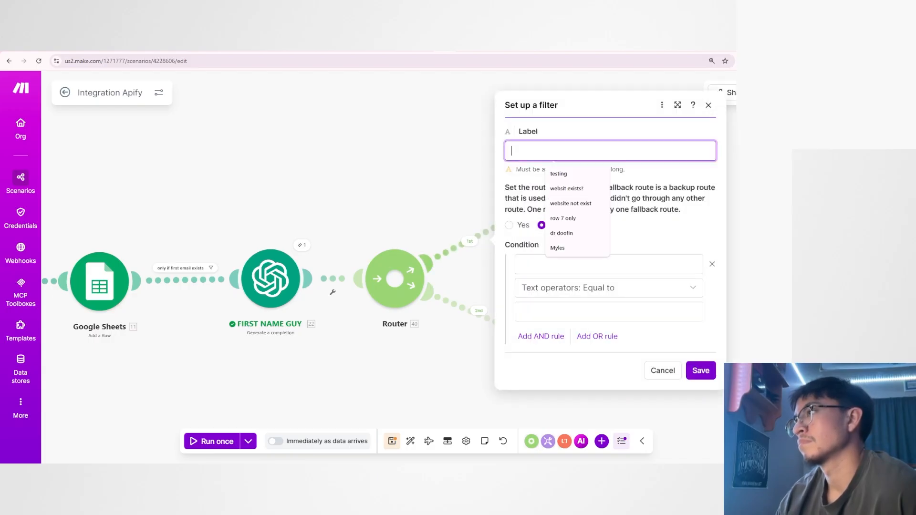
type("first name")
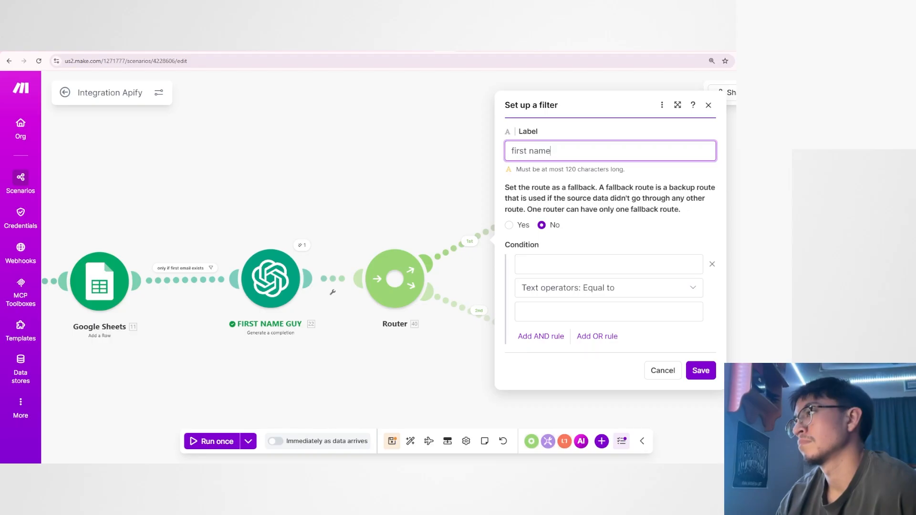
left_click(609, 265)
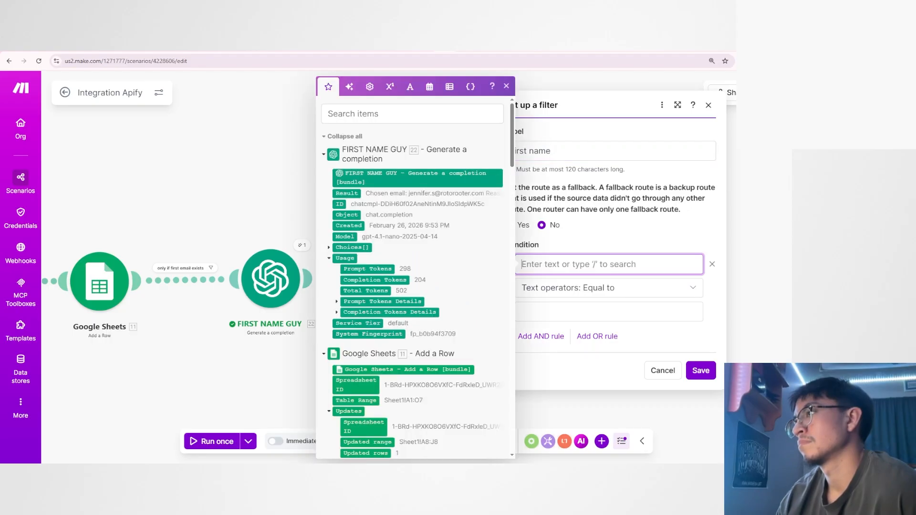
left_click(346, 193)
left_click(620, 240)
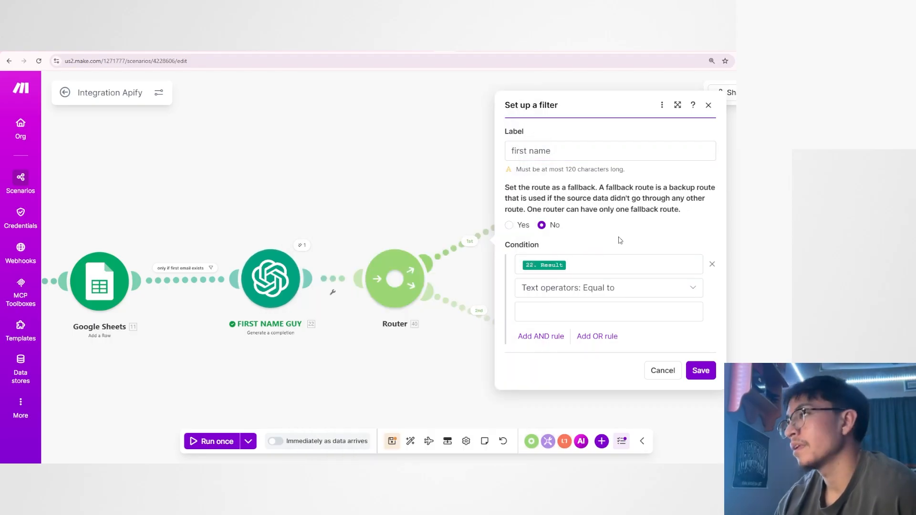
Set the first route's condition to the numeric operator Not equal to with value 0, and save the filter.
left_click(622, 289)
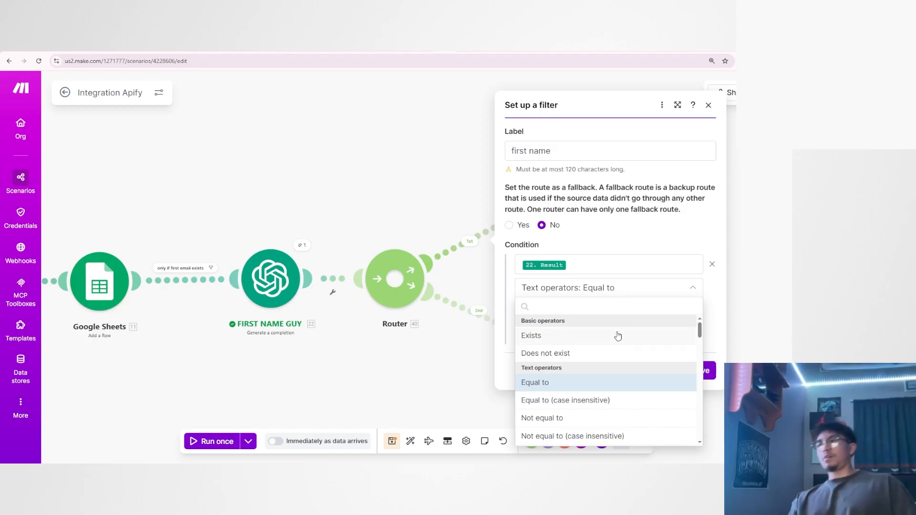
scroll(634, 332, "down", 10)
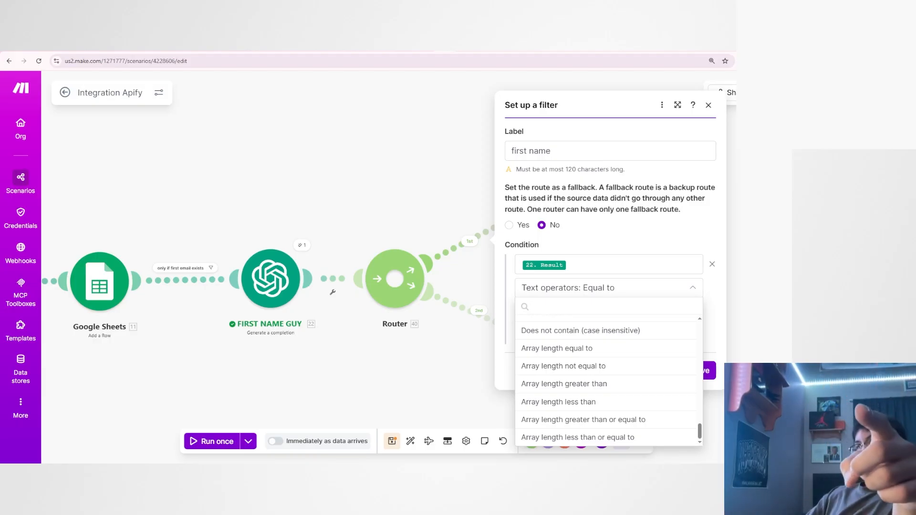
scroll(592, 348, "up", 2)
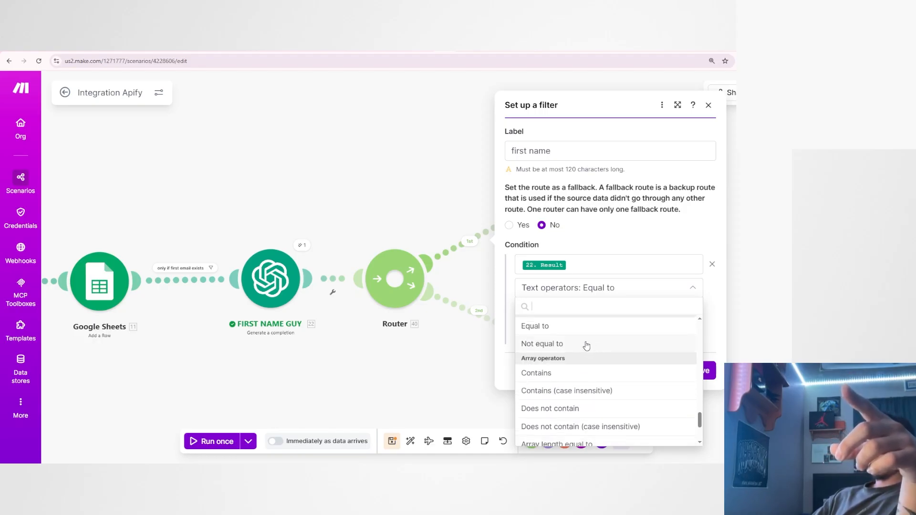
scroll(587, 345, "up", 4)
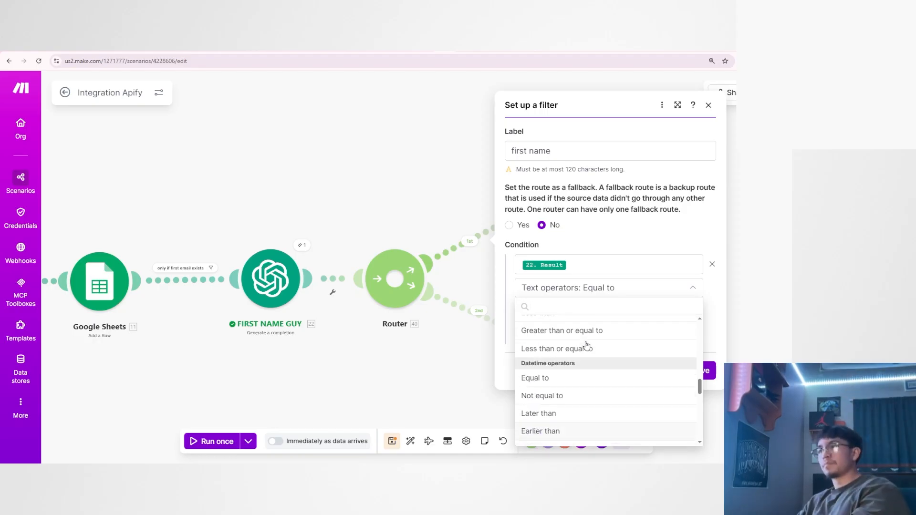
scroll(586, 345, "up", 2)
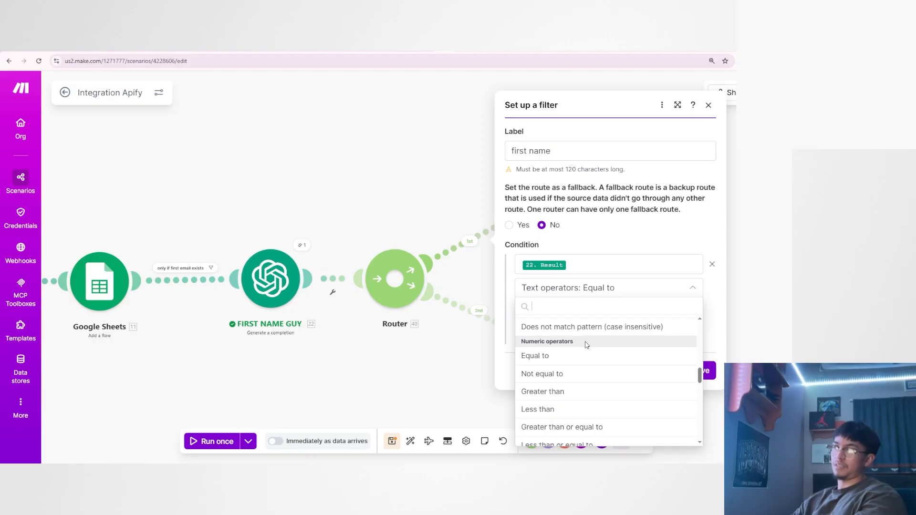
left_click(587, 370)
left_click(587, 312)
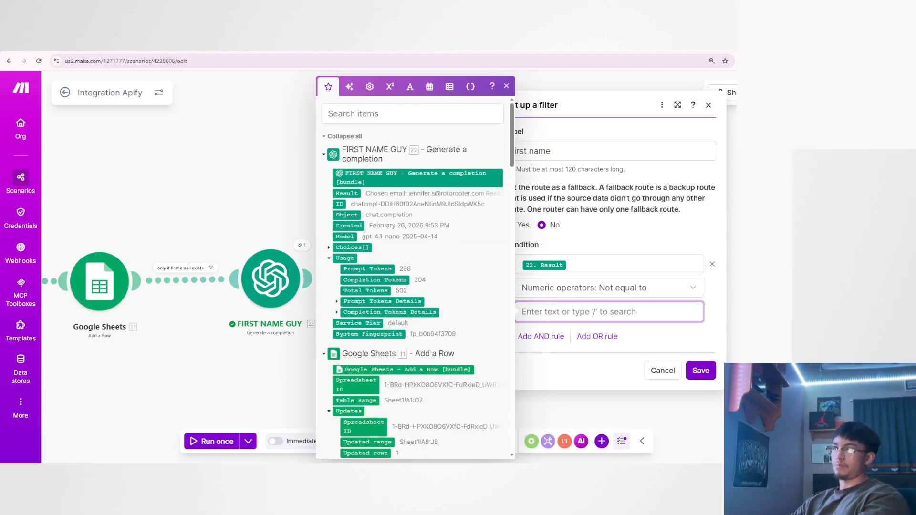
type("0")
left_click(565, 355)
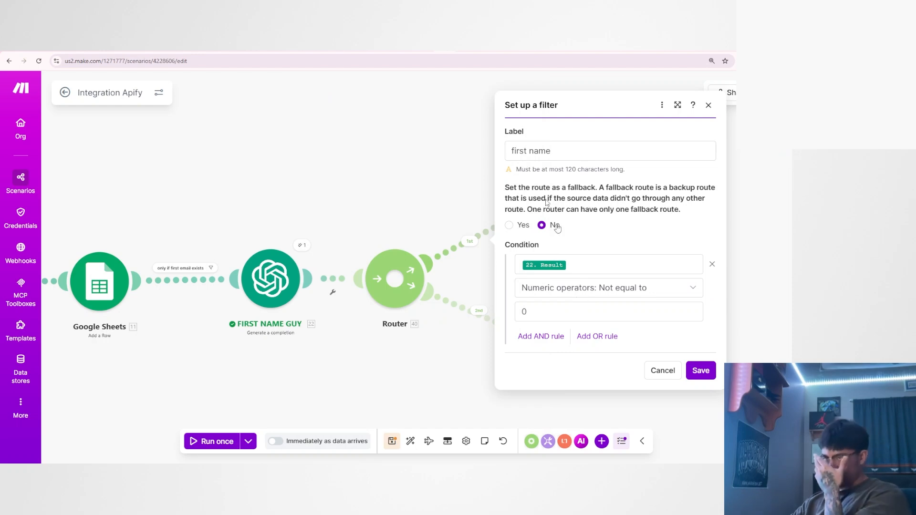
left_click(701, 370)
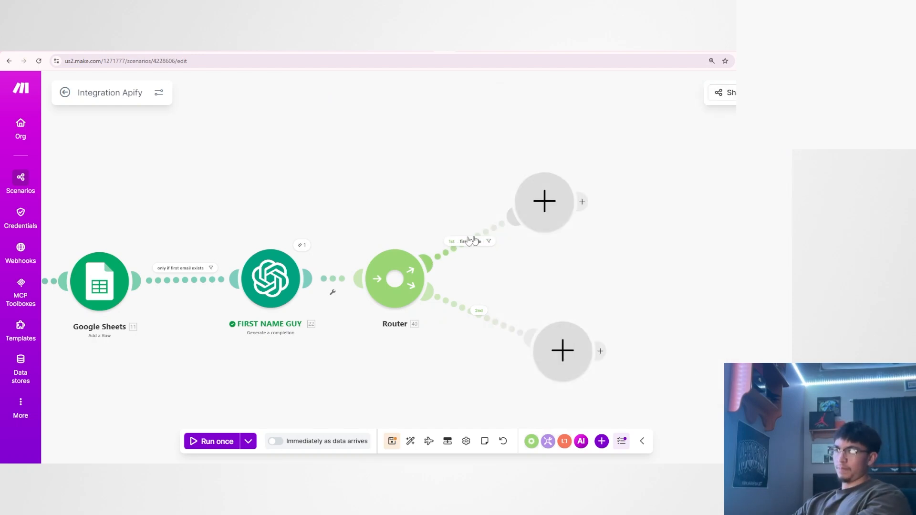
Label the second route's filter "first name does not exist" and use FIRST NAME GUY's Result as the condition's input.
left_click(478, 311)
left_click(563, 220)
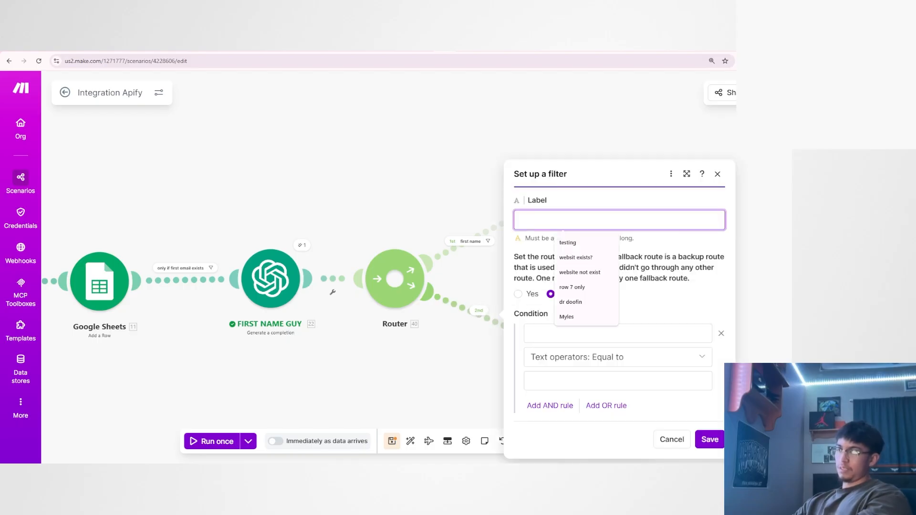
type("first name does not exist")
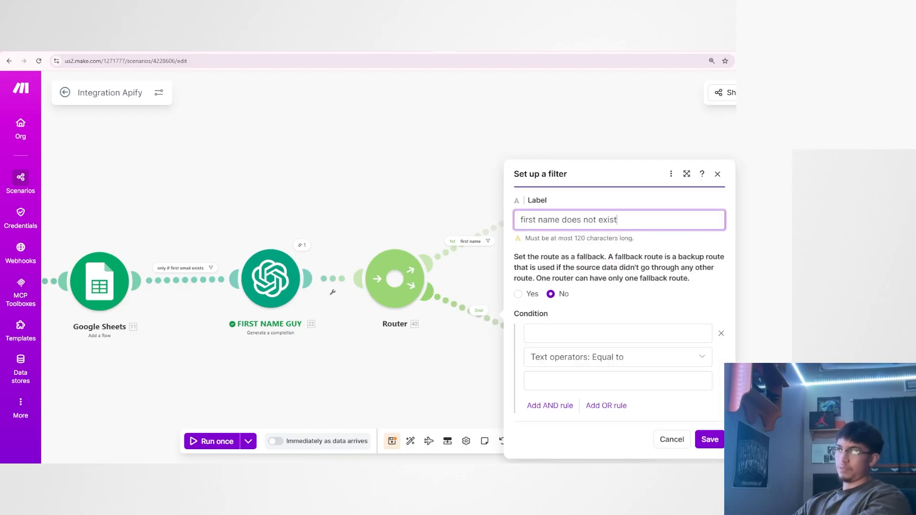
left_click_drag(615, 220, 539, 220)
left_click(591, 233)
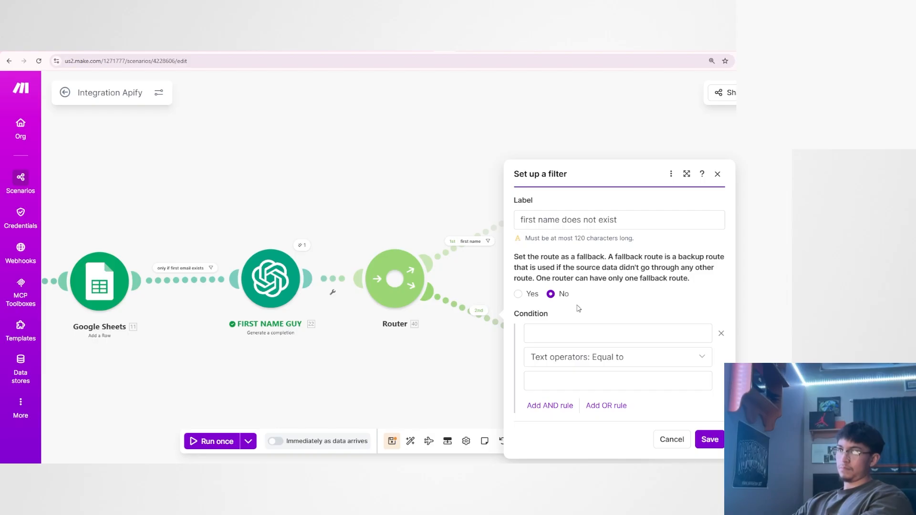
left_click(591, 333)
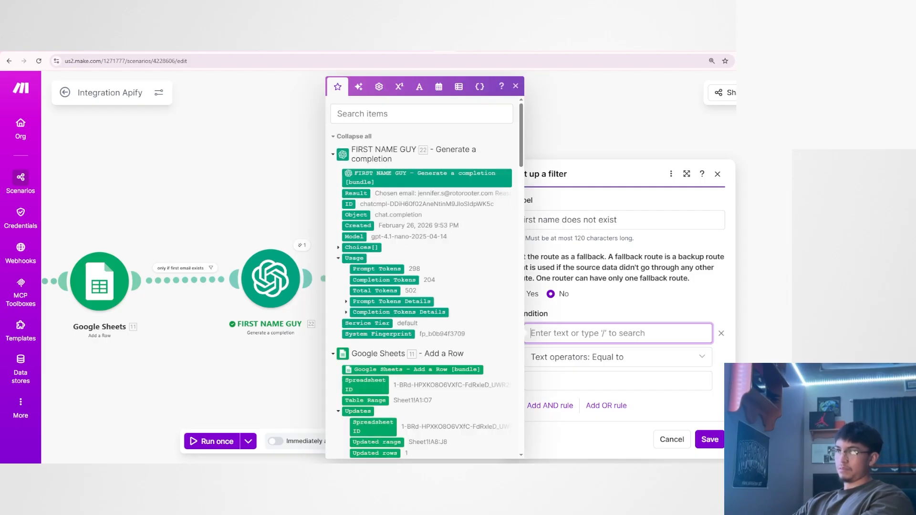
left_click(361, 193)
Set the second route's condition to the numeric operator Equal to with value 0, and save the filter.
left_click(608, 356)
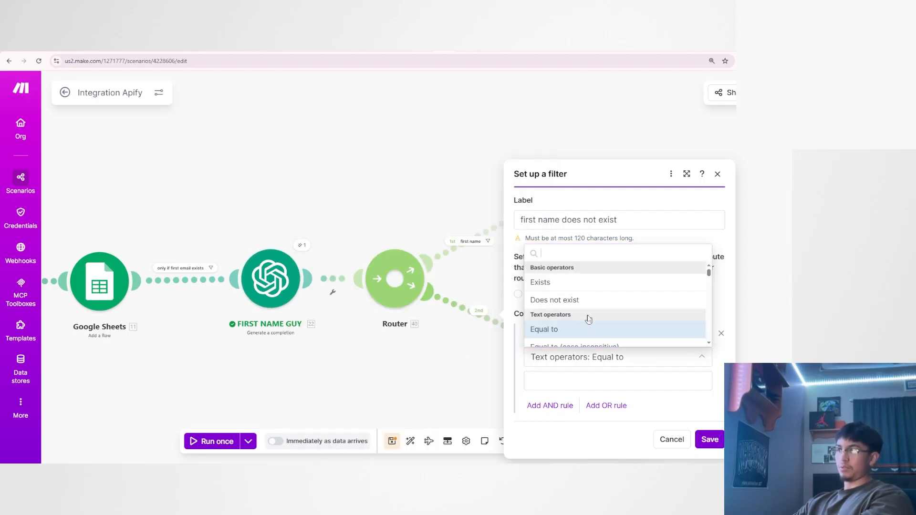
scroll(563, 324, "down", 5)
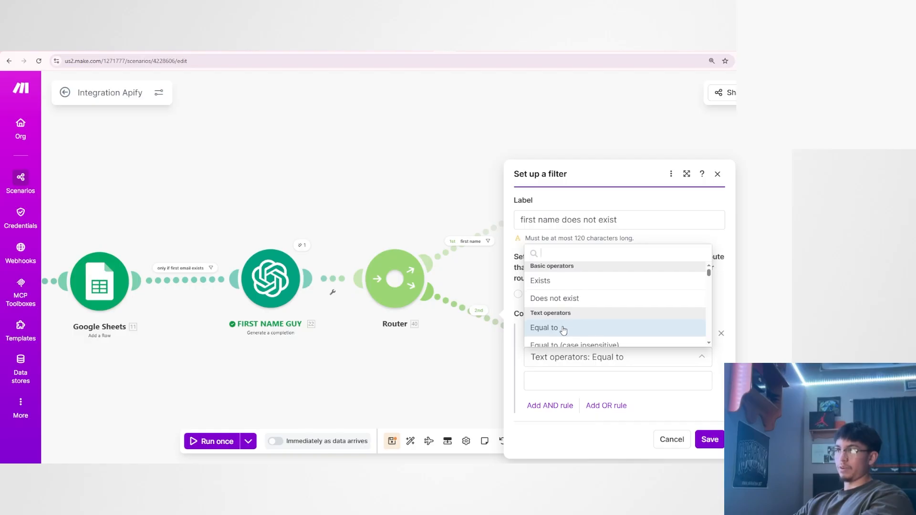
scroll(558, 319, "down", 3)
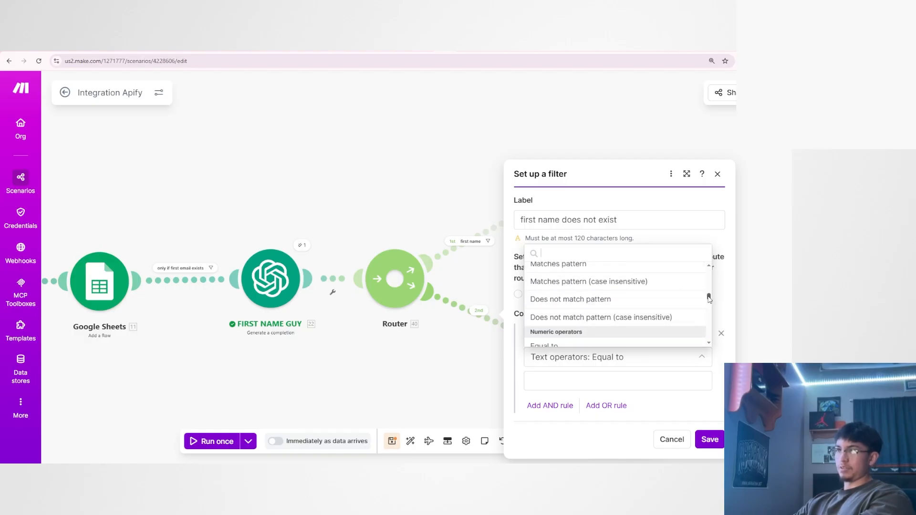
left_click_drag(709, 298, 709, 302)
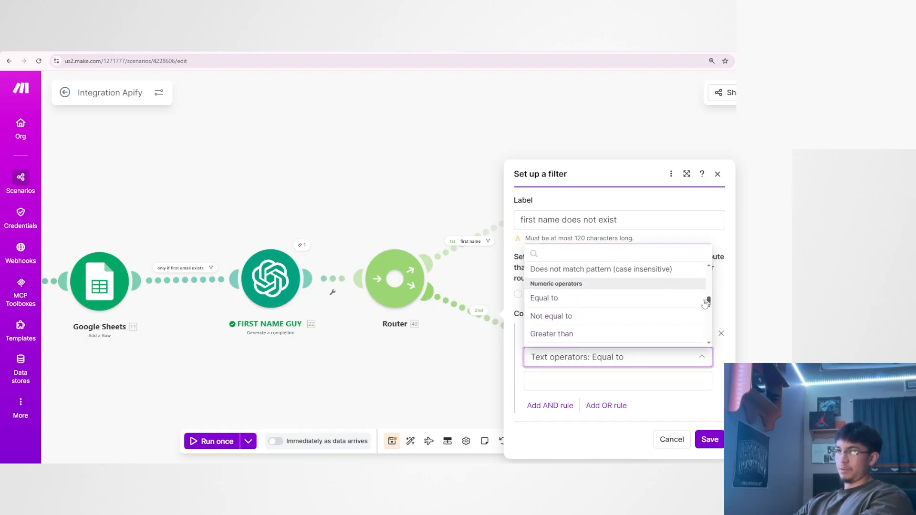
left_click(580, 306)
left_click(572, 381)
type("0")
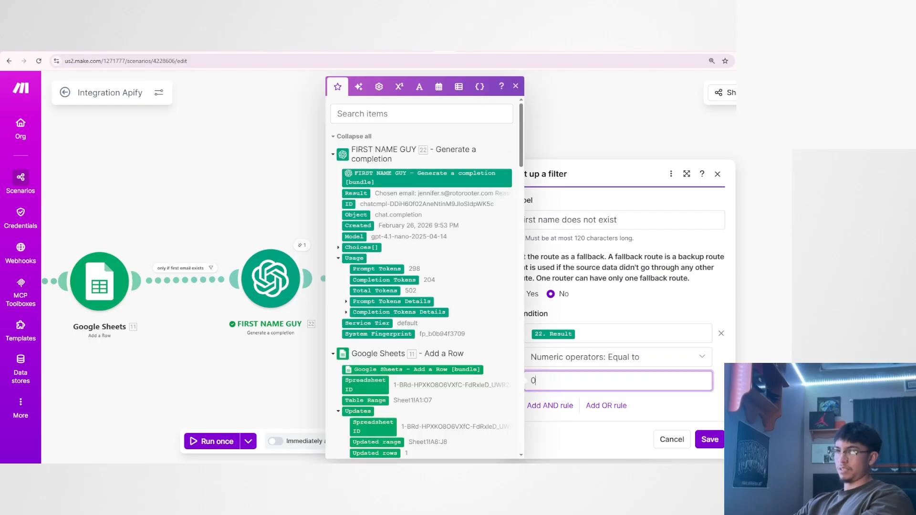
key("Return")
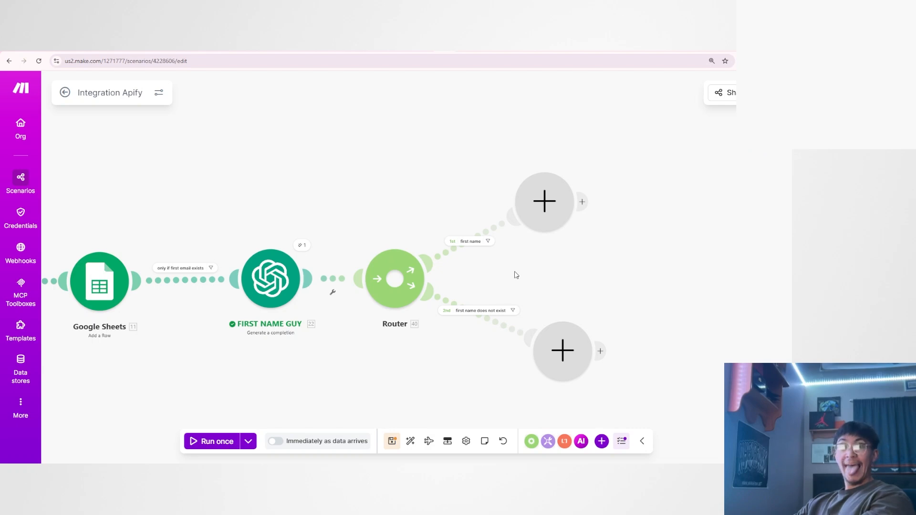
Inspect the output bundle of FIRST NAME GUY's last run, including its Result, and close the details.
left_click(302, 246)
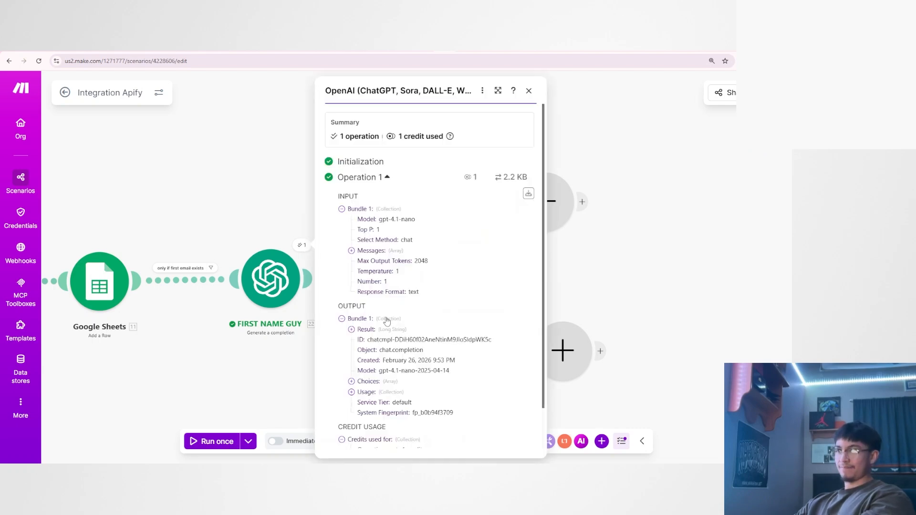
left_click(382, 330)
left_click(267, 350)
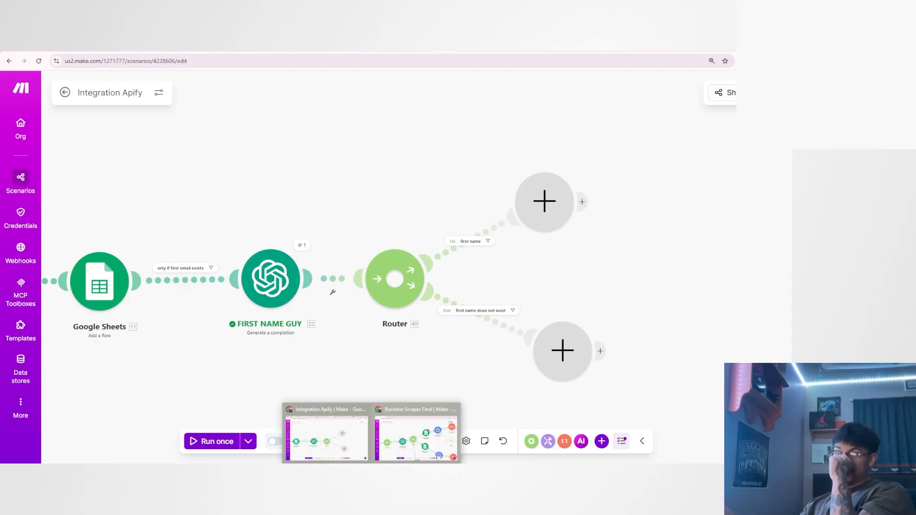
Switch to the Business Scraper Final scenario and examine the modules on the routes of the Router after first name guy.
left_click(412, 448)
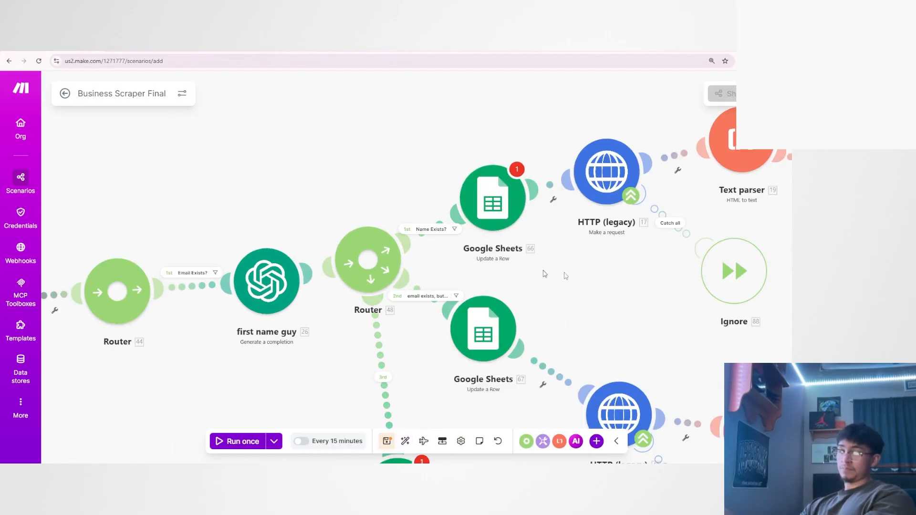
scroll(428, 290, "down", 5)
scroll(427, 290, "up", 5)
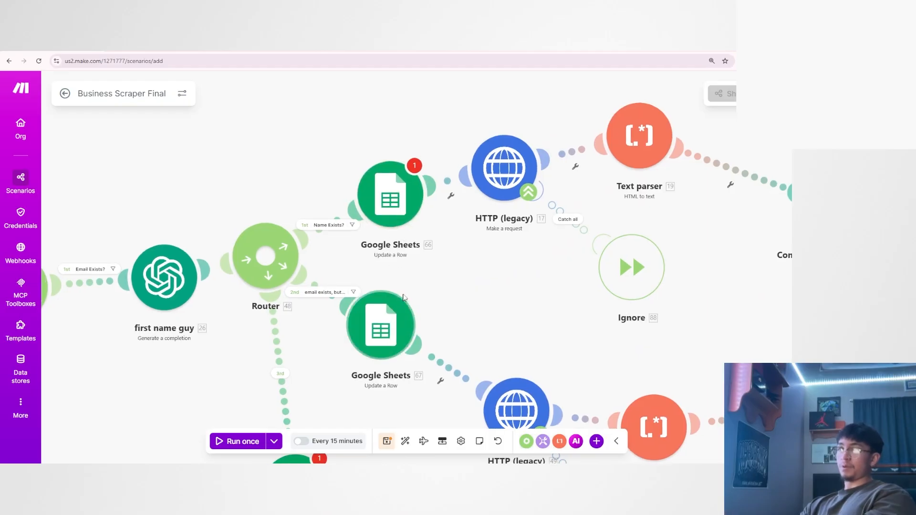
left_click_drag(403, 297, 431, 305)
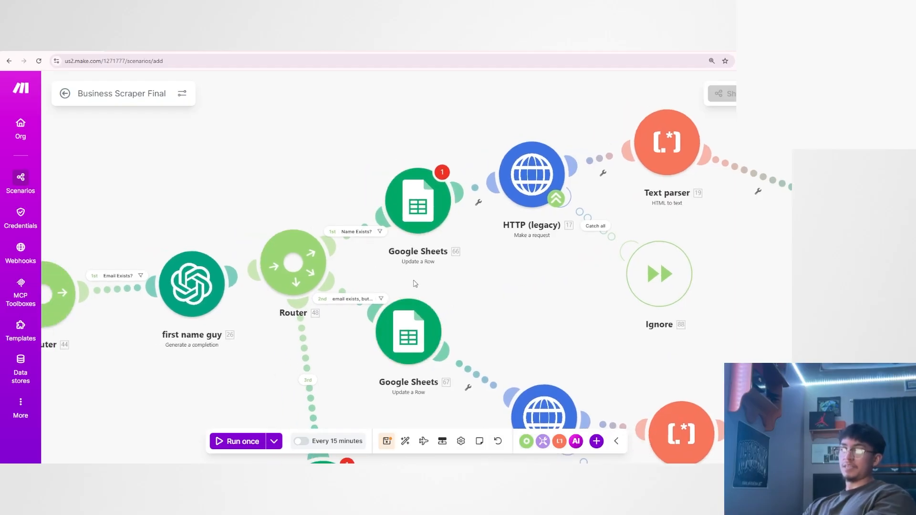
scroll(451, 284, "down", 2)
scroll(451, 284, "up", 3)
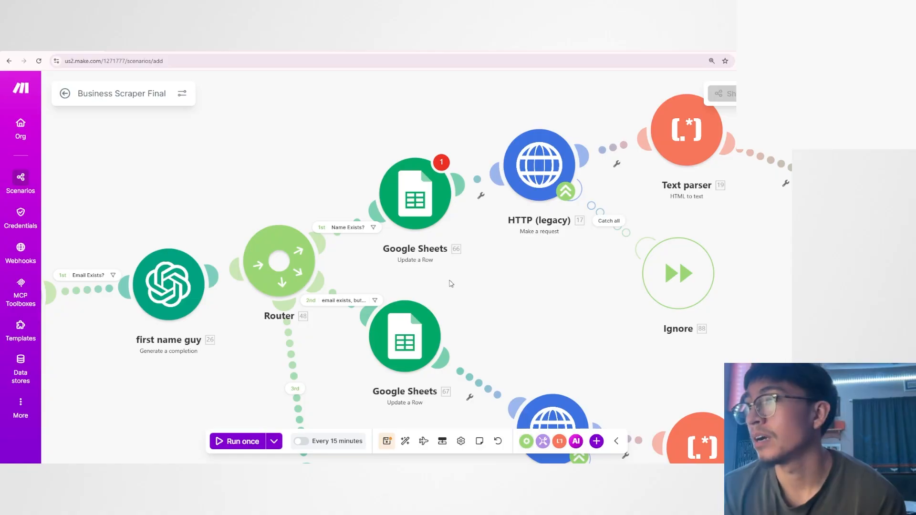
Examine the earlier part of the Business Scraper Final flow, from the JSON module through Google Sheets and Anymail finder to first name guy.
left_click_drag(438, 284, 620, 273)
left_click_drag(474, 354, 549, 345)
scroll(314, 347, "up", 2)
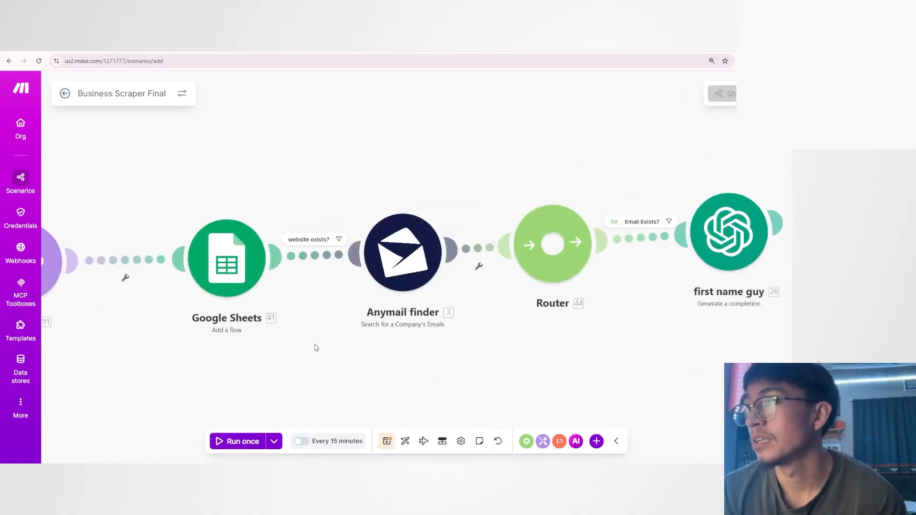
left_click_drag(324, 341, 501, 357)
scroll(439, 364, "up", 1)
left_click_drag(437, 360, 391, 383)
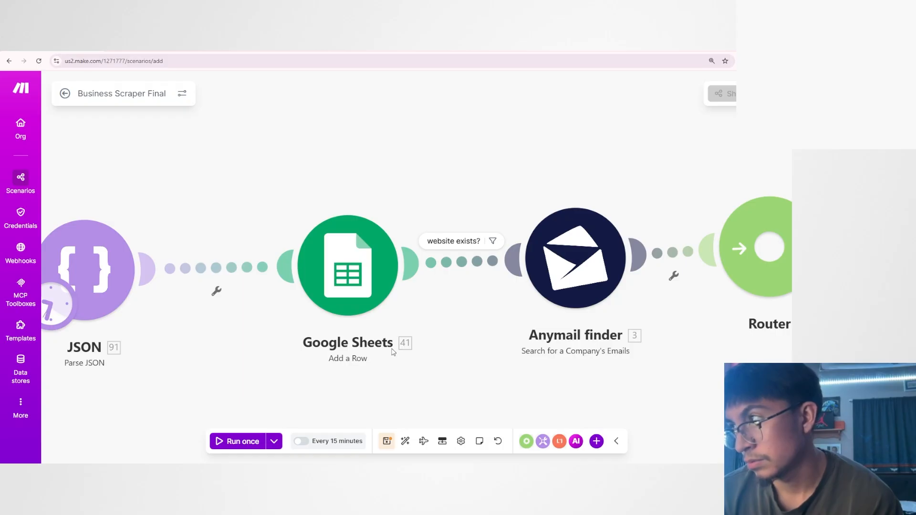
scroll(646, 376, "down", 2)
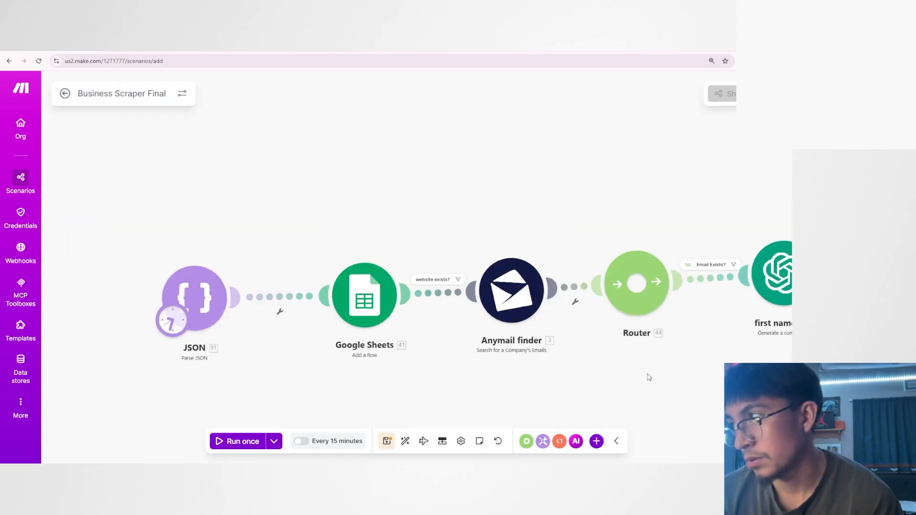
scroll(484, 374, "up", 4)
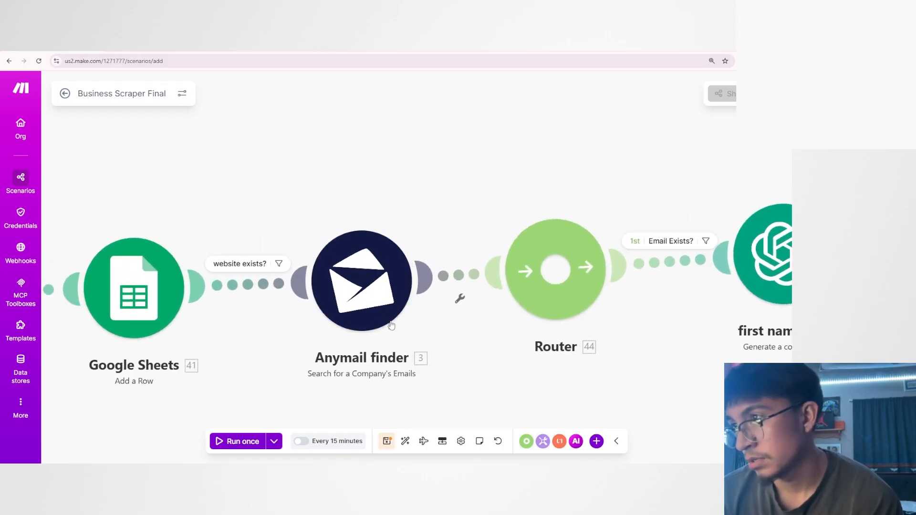
left_click_drag(376, 377, 517, 383)
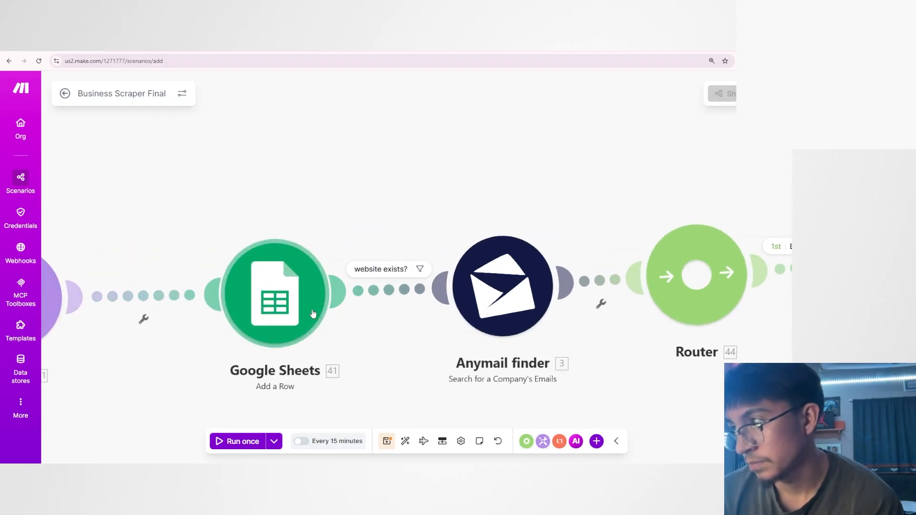
left_click_drag(623, 378, 564, 361)
scroll(563, 361, "down", 1)
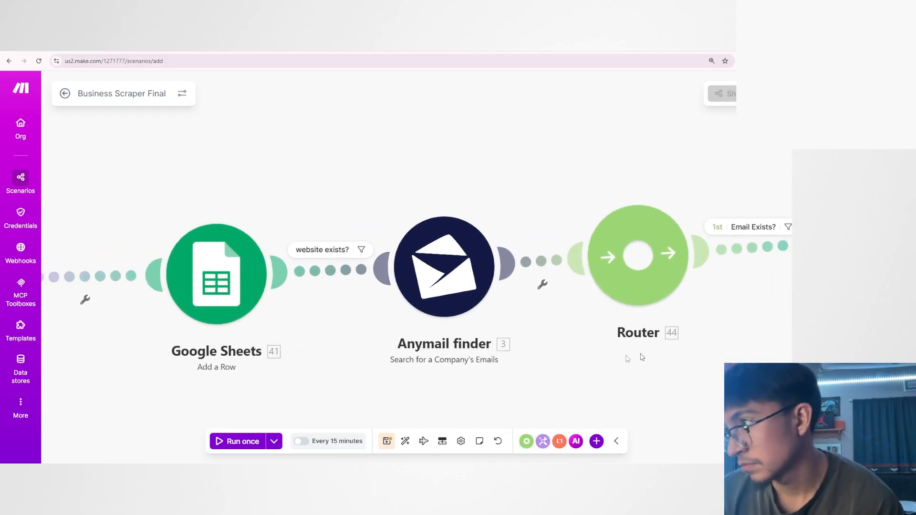
scroll(630, 358, "right", 10)
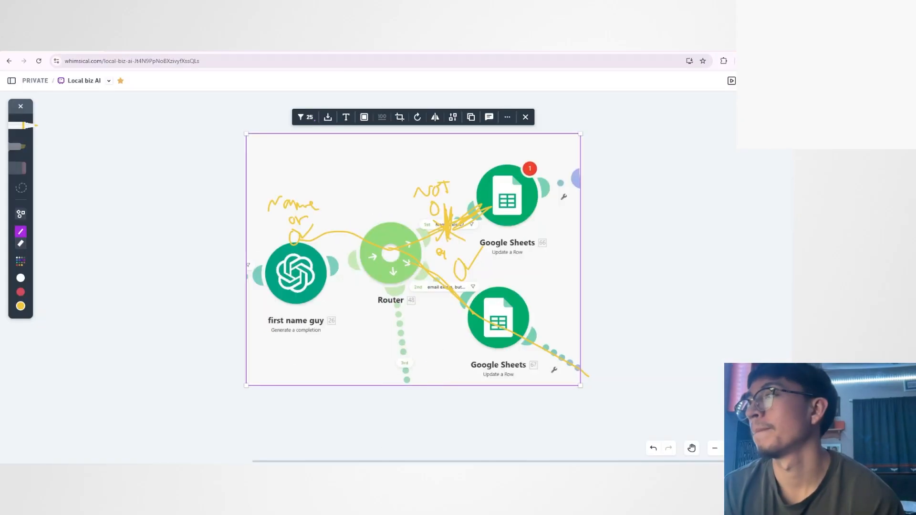
Switch to the Myles info dump spreadsheet and examine its columns from Phone Number through Email 7.
left_click(392, 472)
mouse_move(372, 473)
left_click(355, 437)
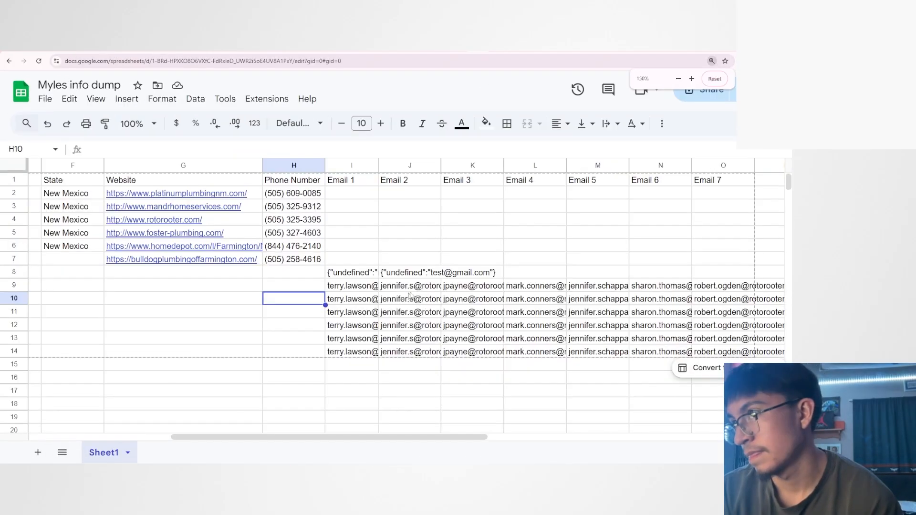
left_click_drag(433, 437, 531, 437)
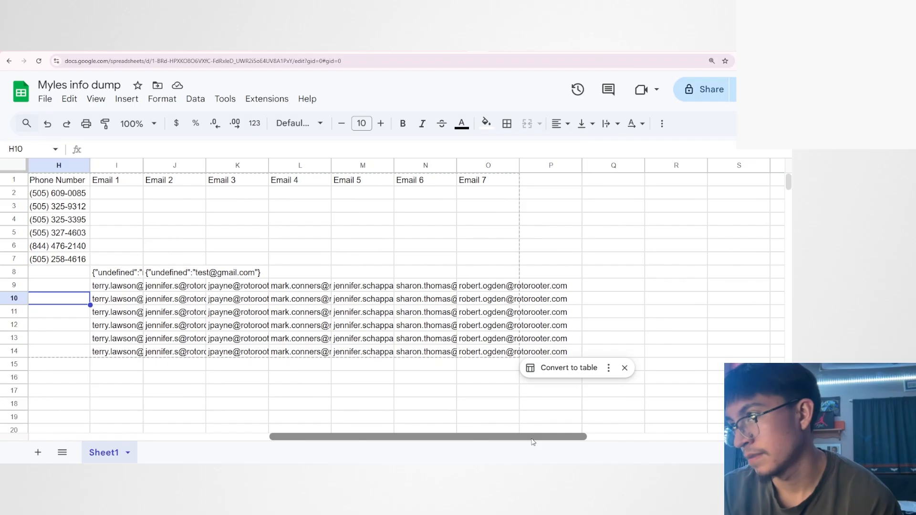
left_click_drag(353, 453, 393, 438)
left_click(350, 423)
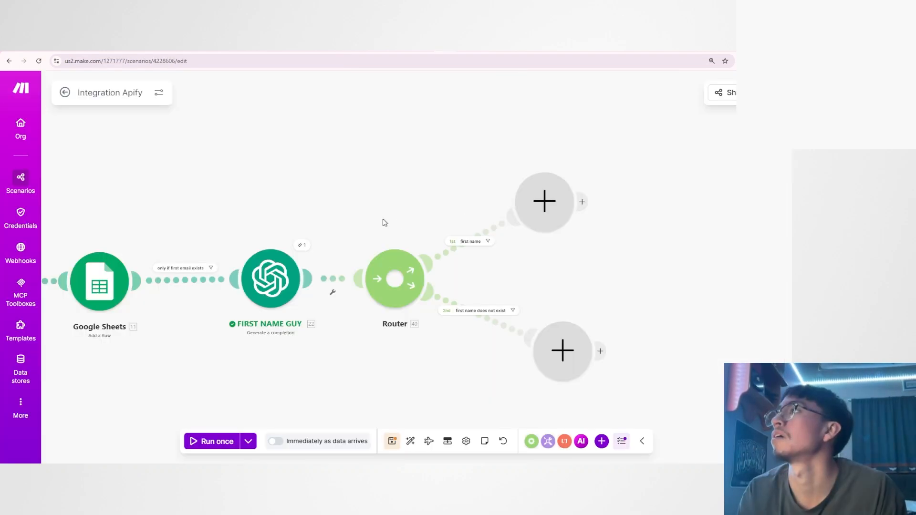
scroll(369, 220, "up", 3)
left_click_drag(369, 221, 353, 200)
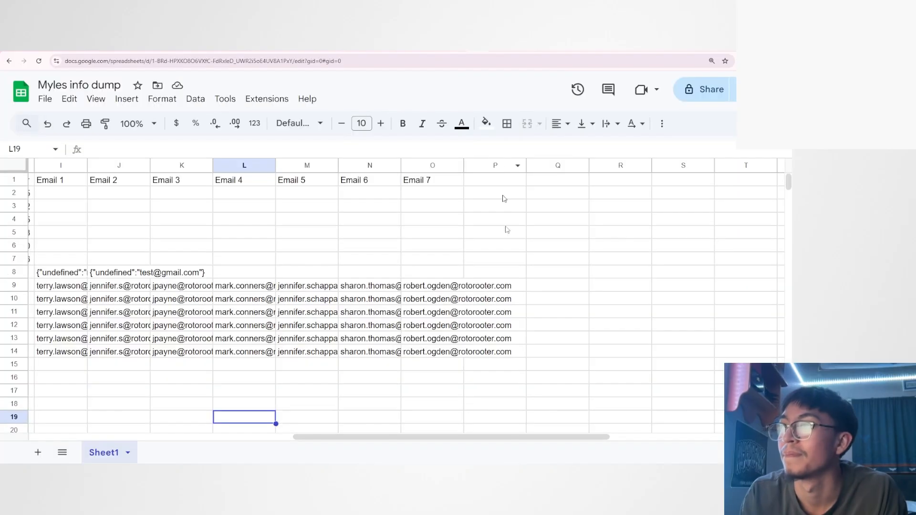
scroll(424, 435, "left", 4)
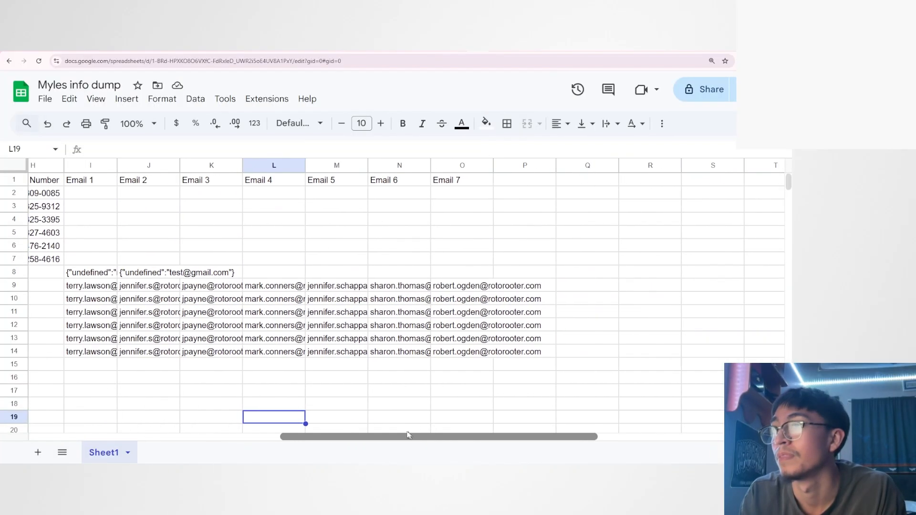
double_click(498, 289)
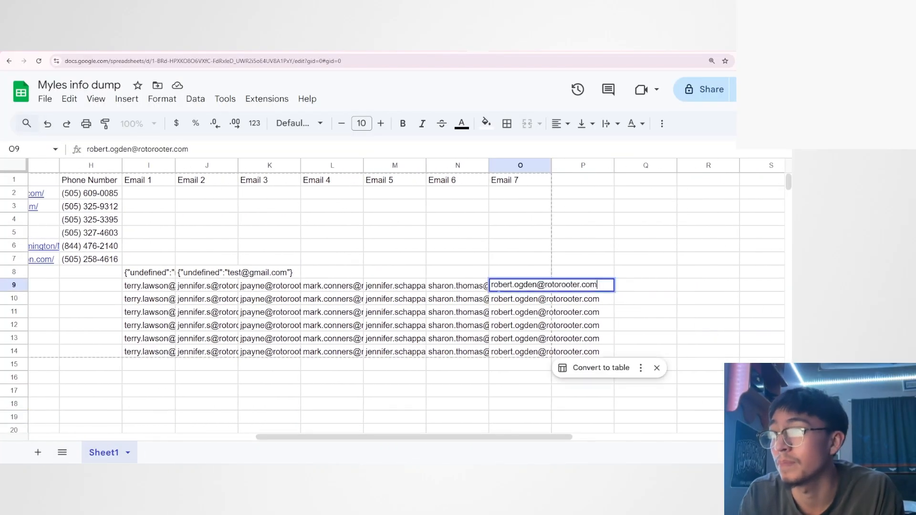
left_click(441, 391)
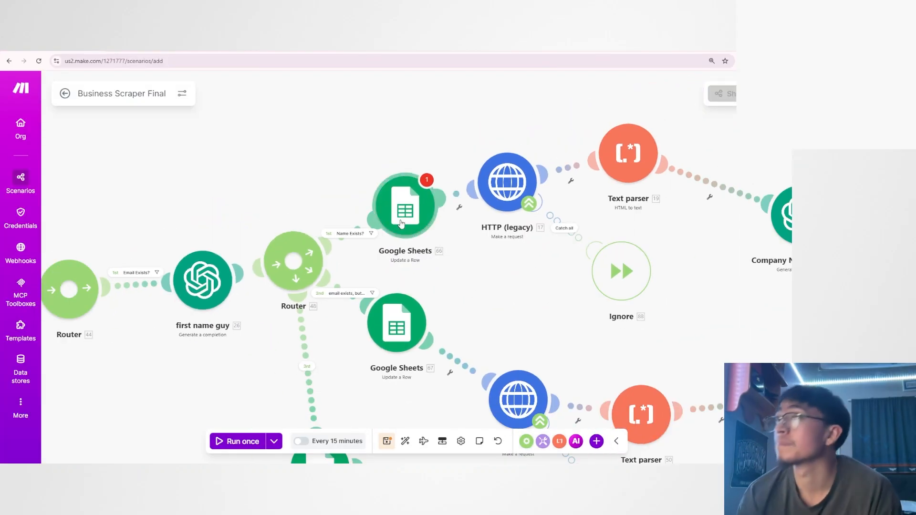
Return to the Business Scraper Final scenario and inspect the settings of the Google Sheets Update a Row module on the Name Exists? route.
left_click_drag(473, 275, 495, 288)
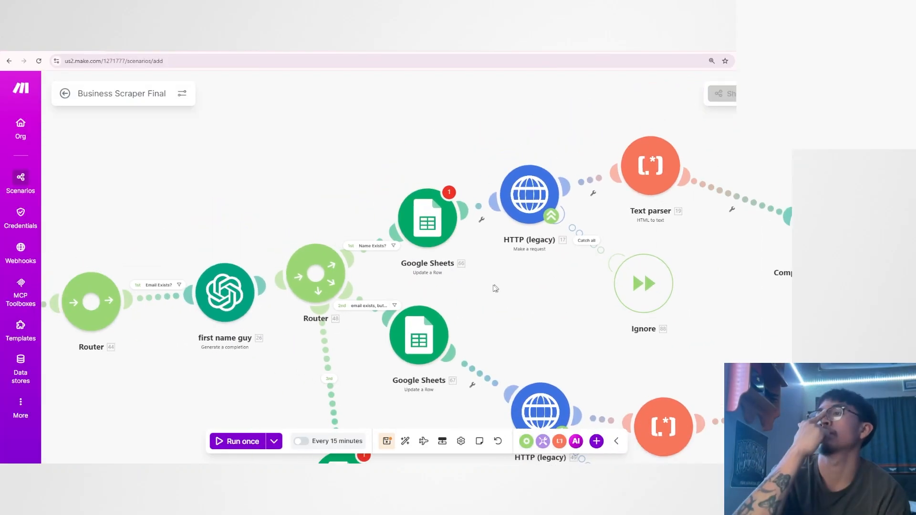
scroll(495, 288, "up", 3)
scroll(431, 286, "down", 2)
scroll(431, 286, "down", 5)
scroll(406, 238, "up", 4)
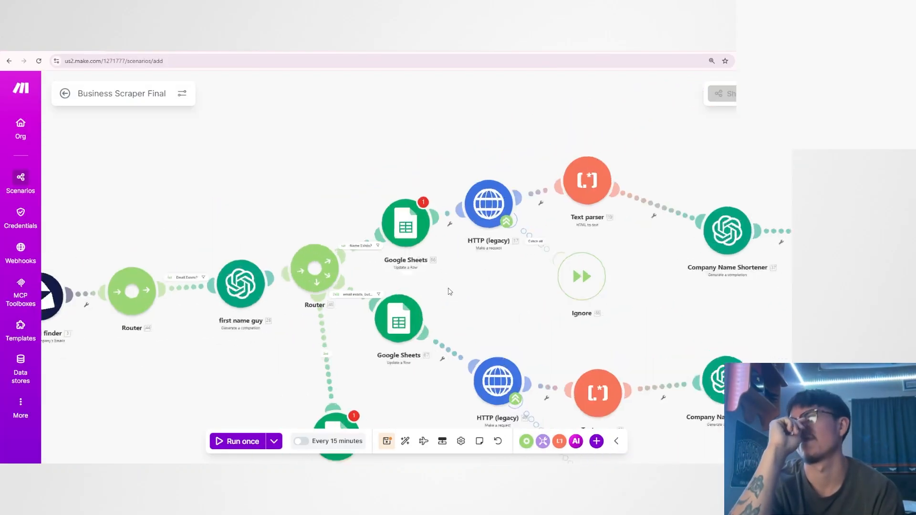
left_click(402, 220)
left_click(554, 213)
left_click(544, 232)
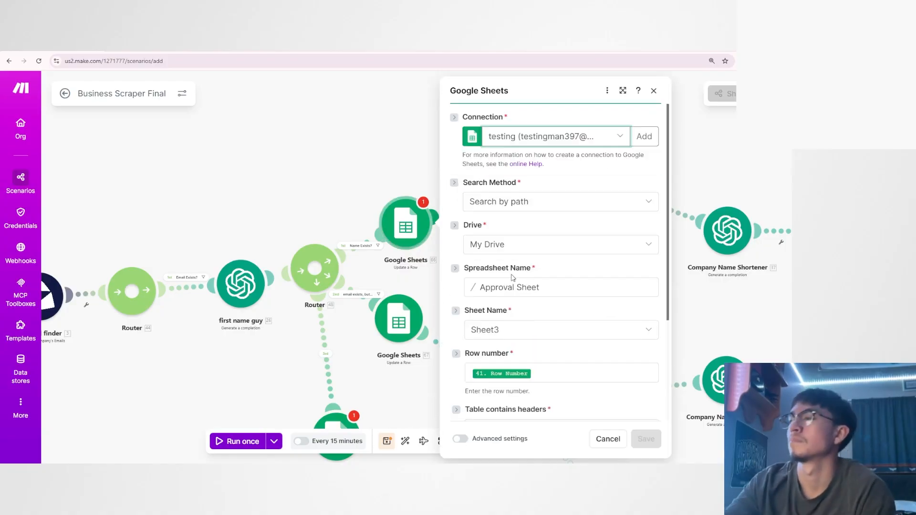
scroll(477, 276, "down", 5)
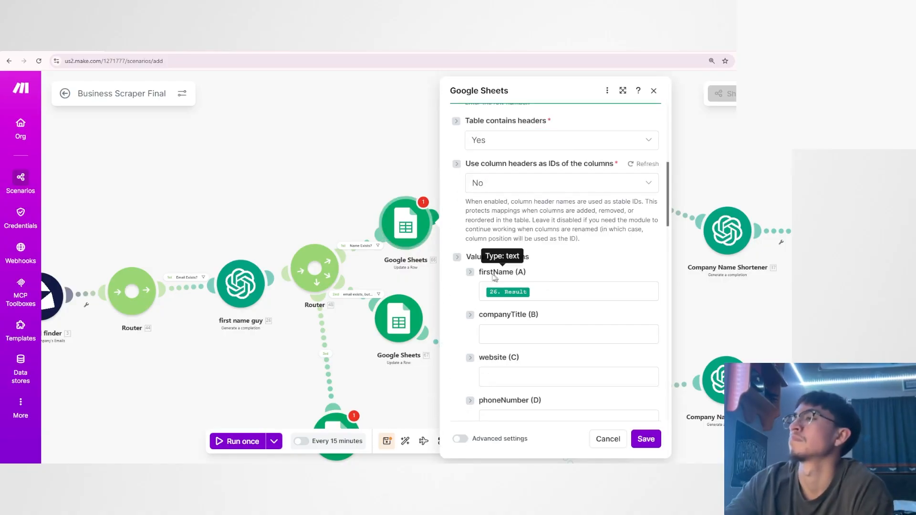
left_click_drag(479, 273, 529, 276)
scroll(506, 267, "up", 6)
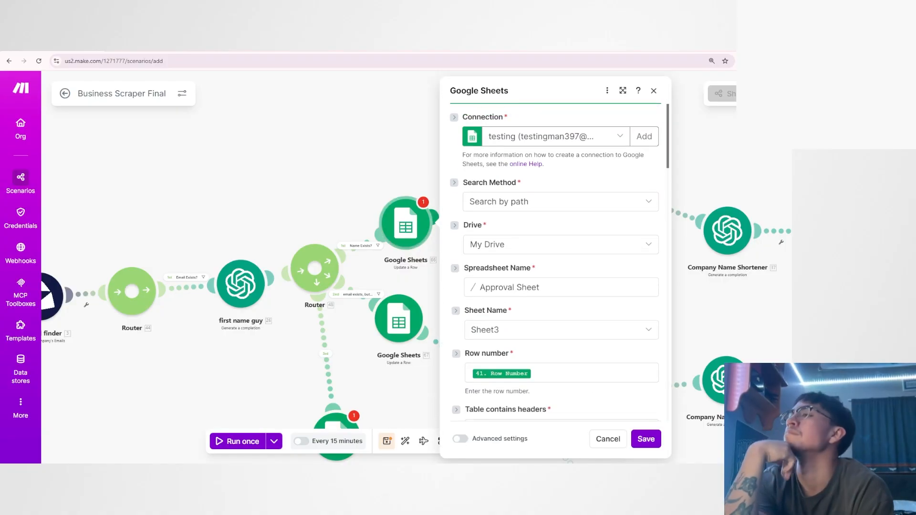
Check that module's Row number and firstName mappings against the first name guy module, and close the settings.
scroll(494, 239, "down", 5)
scroll(493, 239, "down", 1)
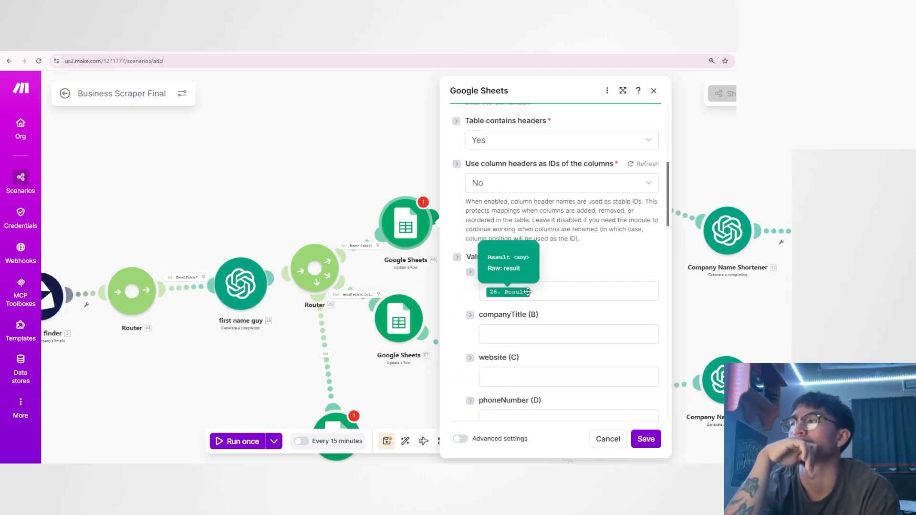
scroll(494, 292, "up", 1)
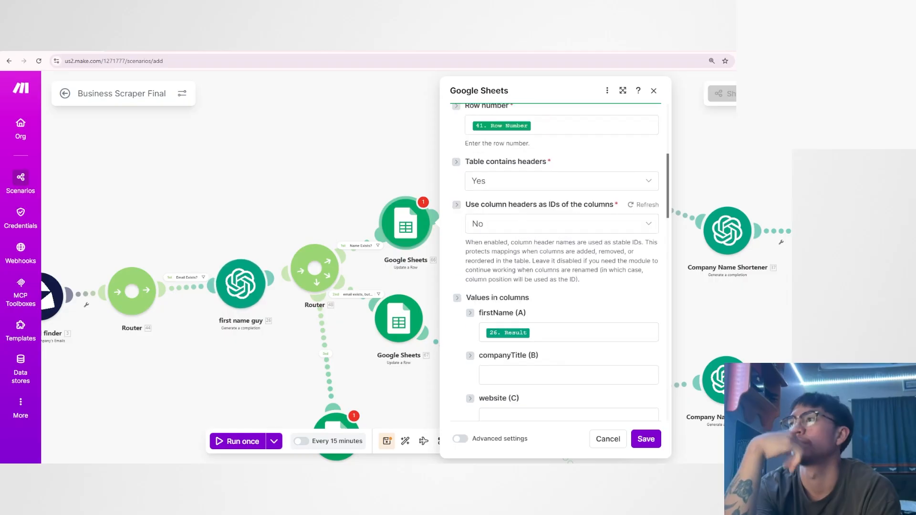
scroll(494, 292, "down", 1)
scroll(244, 333, "up", 4)
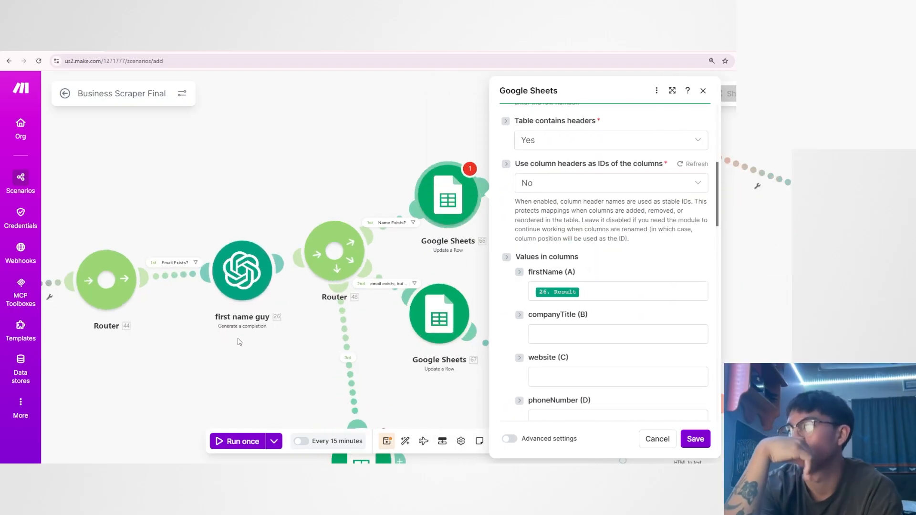
left_click(246, 333)
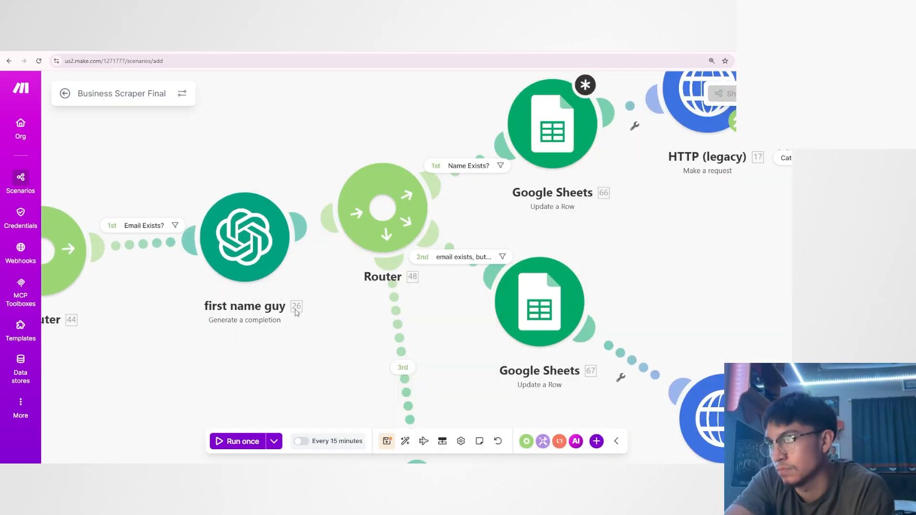
Switch to the Integration Apify scenario and review the flow from Anymail Finder to the Router.
left_click(582, 139)
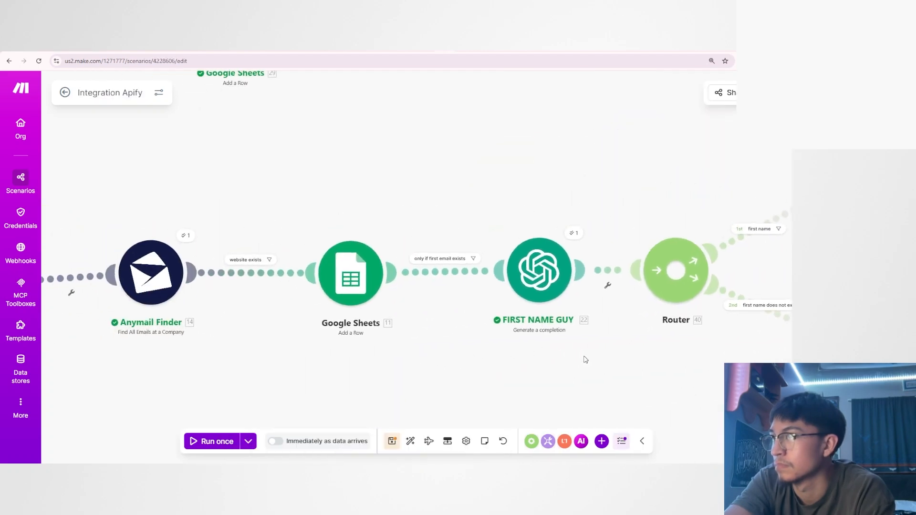
scroll(586, 360, "down", 3)
left_click_drag(566, 360, 499, 363)
scroll(511, 362, "up", 2)
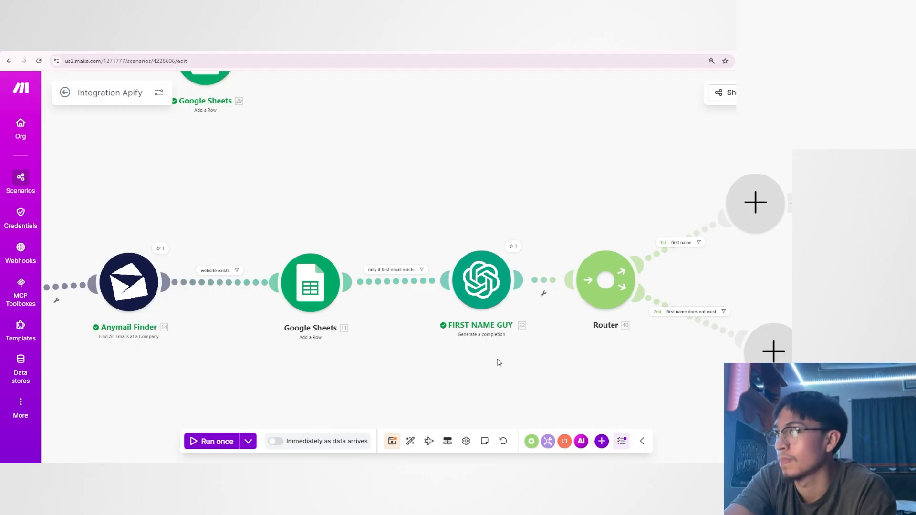
left_click_drag(499, 362, 468, 362)
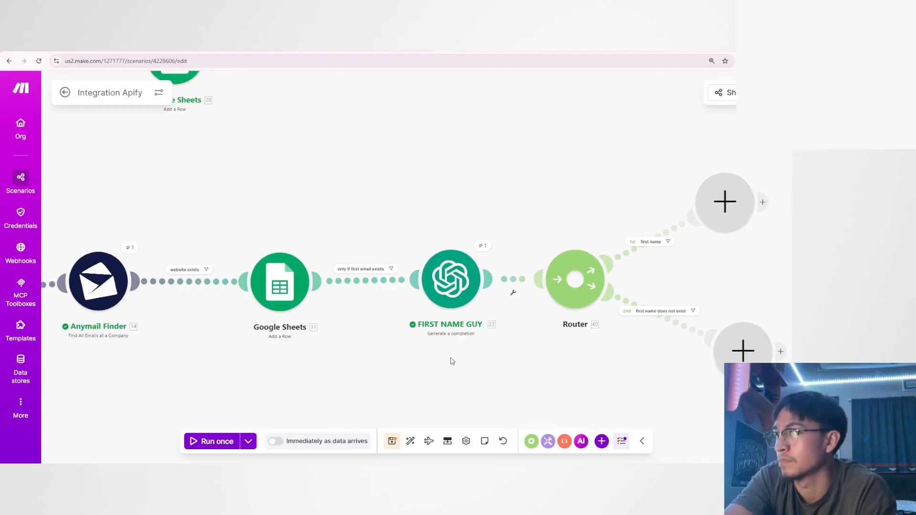
left_click_drag(163, 382, 188, 359)
scroll(193, 360, "up", 1)
Examine the spreadsheet and column mappings of the Google Sheets Add a Row module before FIRST NAME GUY, and close its settings.
left_click(336, 245)
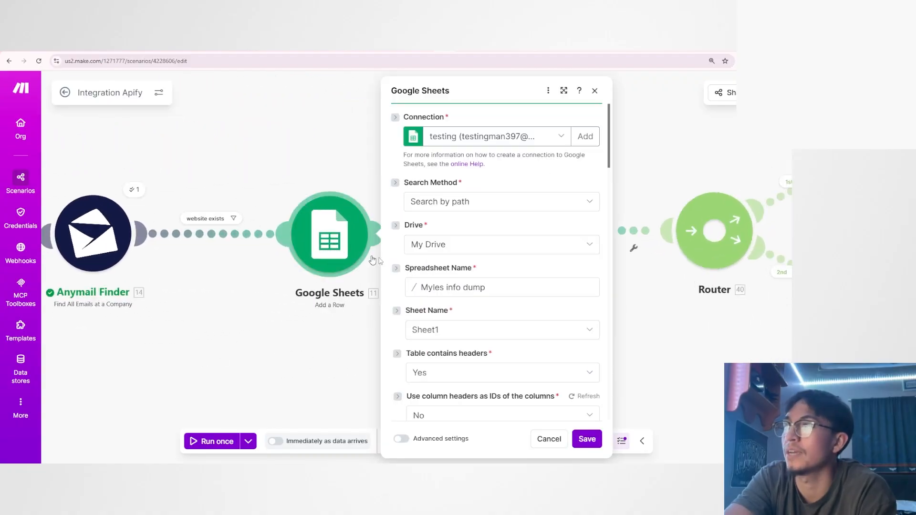
scroll(417, 273, "down", 15)
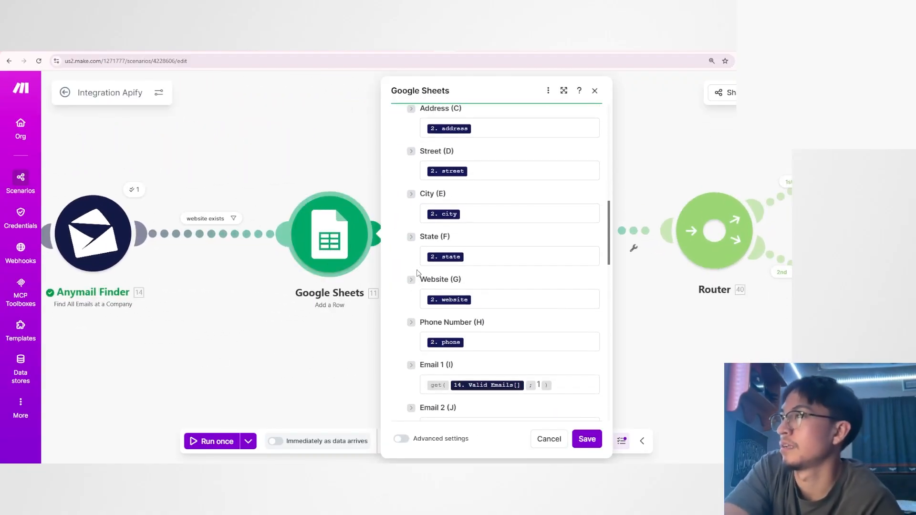
scroll(417, 273, "down", 8)
scroll(428, 286, "up", 20)
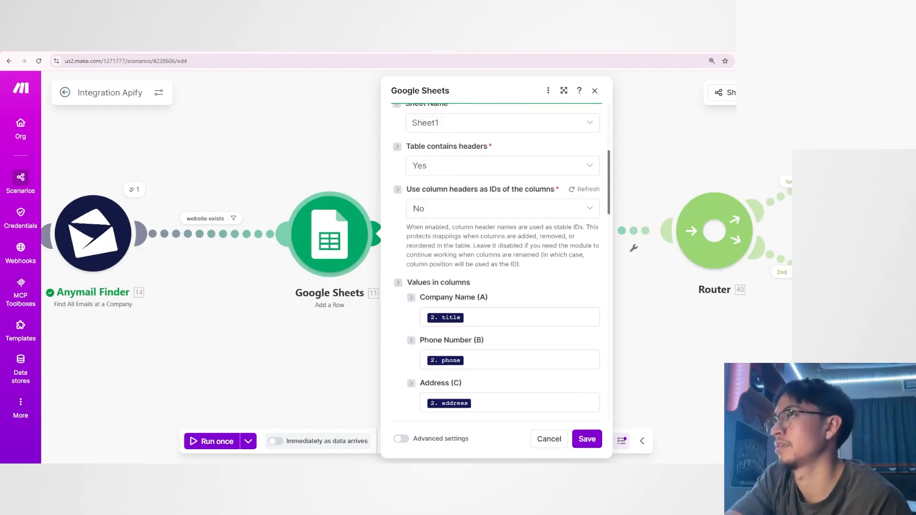
scroll(427, 286, "down", 8)
scroll(428, 286, "up", 9)
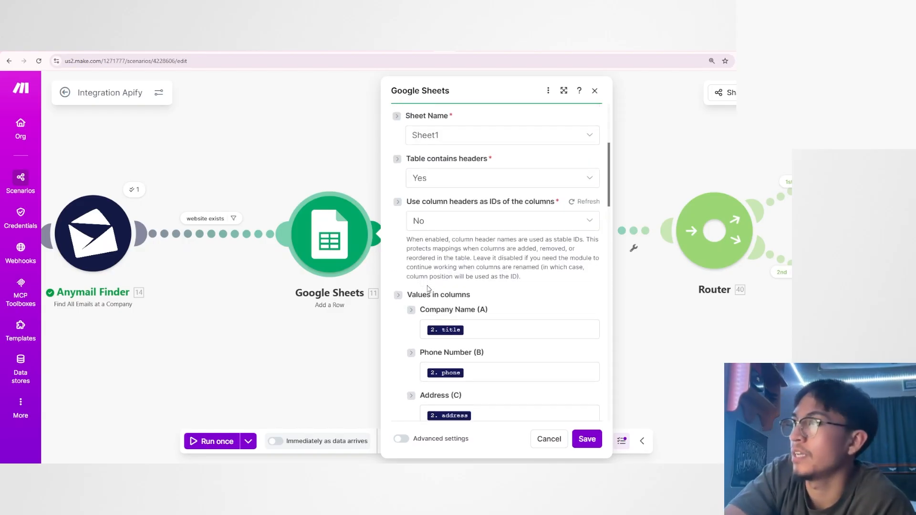
scroll(427, 288, "down", 6)
left_click(372, 332)
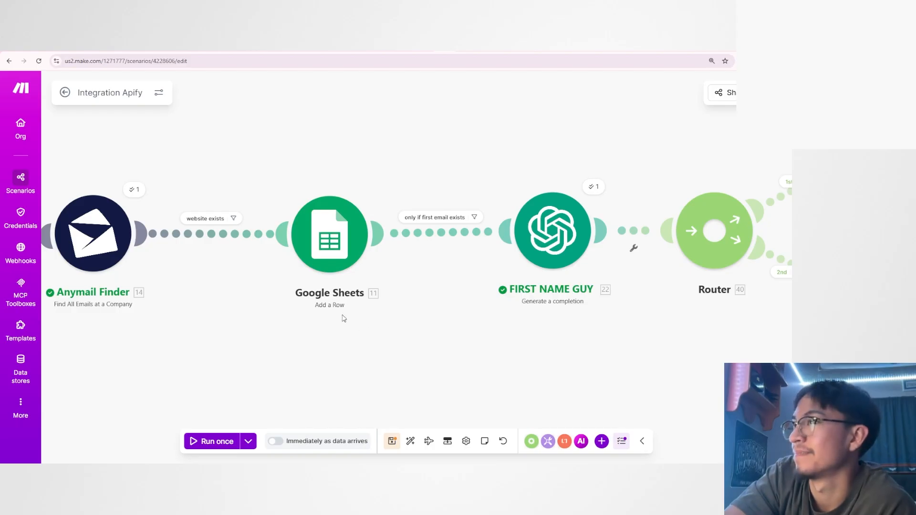
scroll(344, 319, "up", 1)
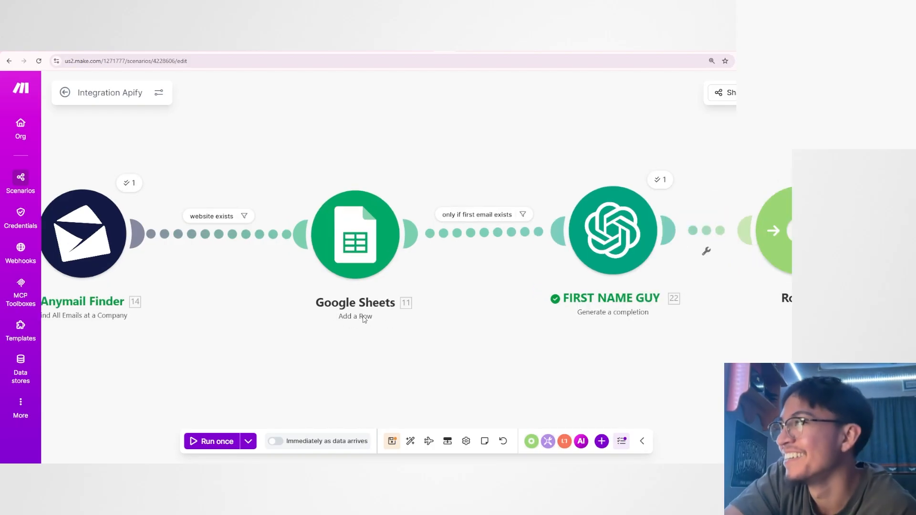
left_click(365, 249)
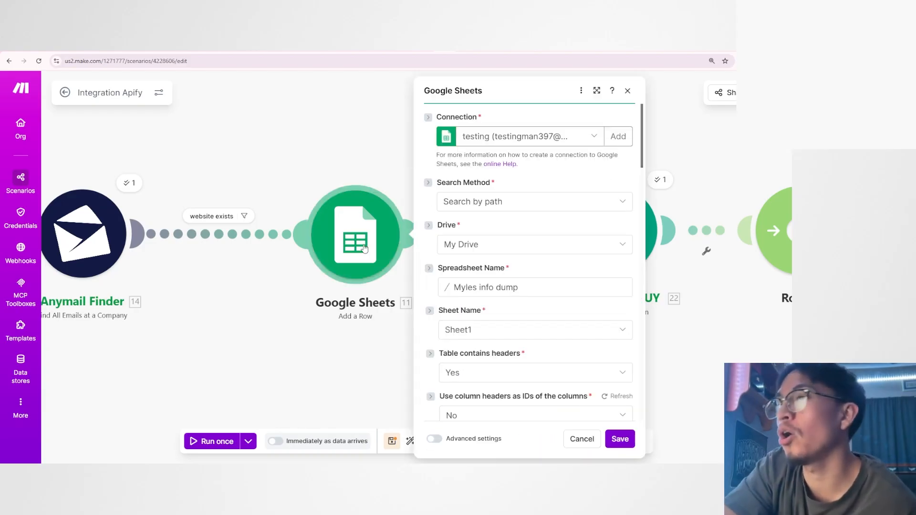
left_click(364, 352)
Place a new module on the Router's first name route and choose Google Sheets as its app.
scroll(562, 292, "down", 3)
left_click_drag(623, 299, 358, 307)
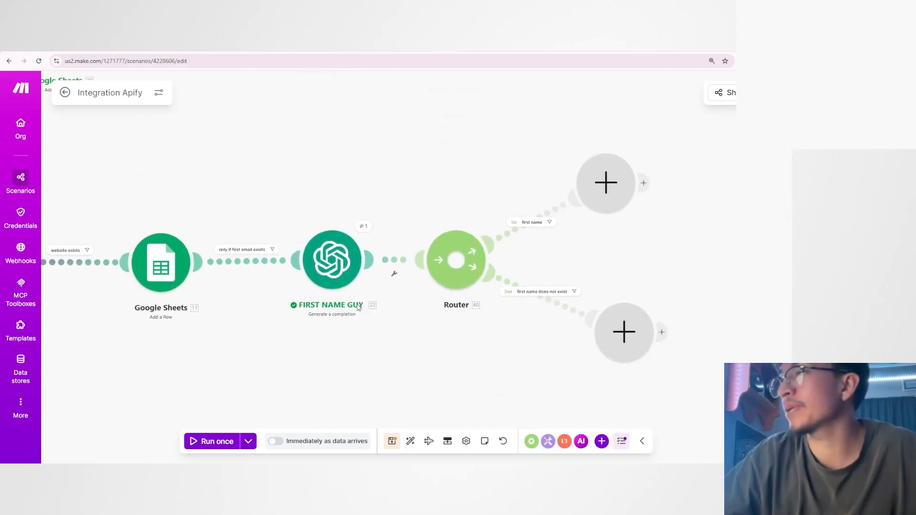
left_click_drag(503, 255, 536, 243)
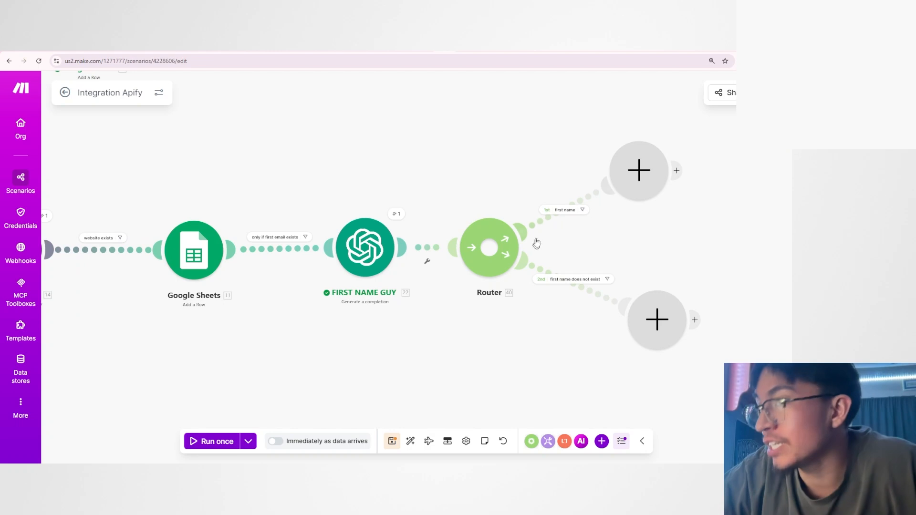
left_click_drag(307, 371, 431, 370)
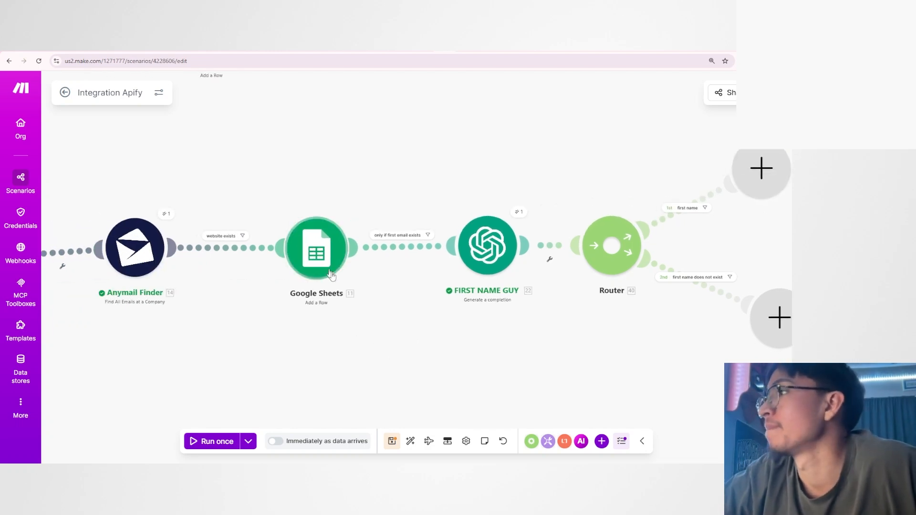
left_click_drag(403, 311, 310, 331)
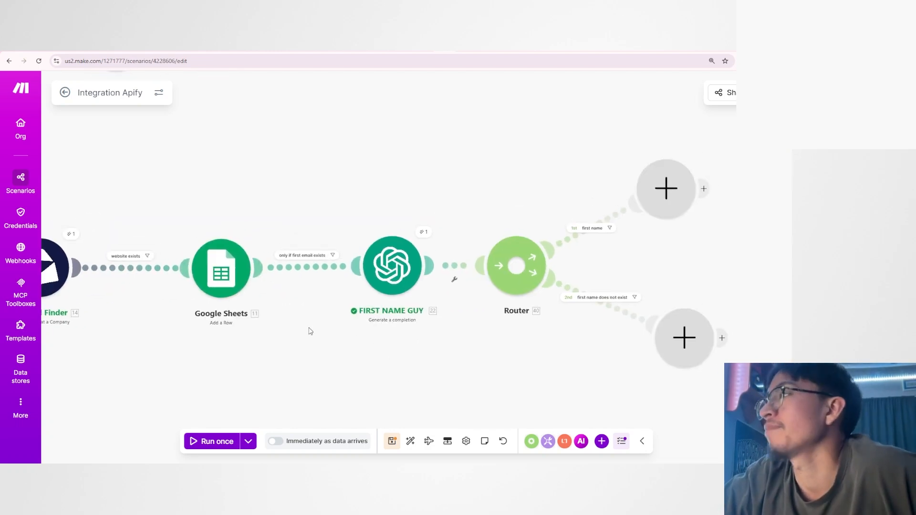
left_click(661, 199)
left_click(418, 172)
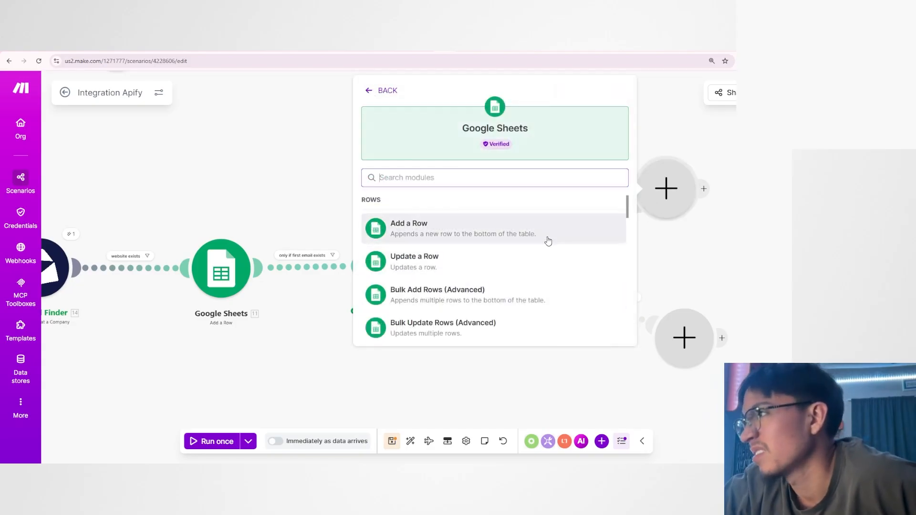
Look through the available Google Sheets modules and check the email columns of the Myles info dump spreadsheet.
scroll(548, 241, "down", 3)
scroll(522, 251, "up", 3)
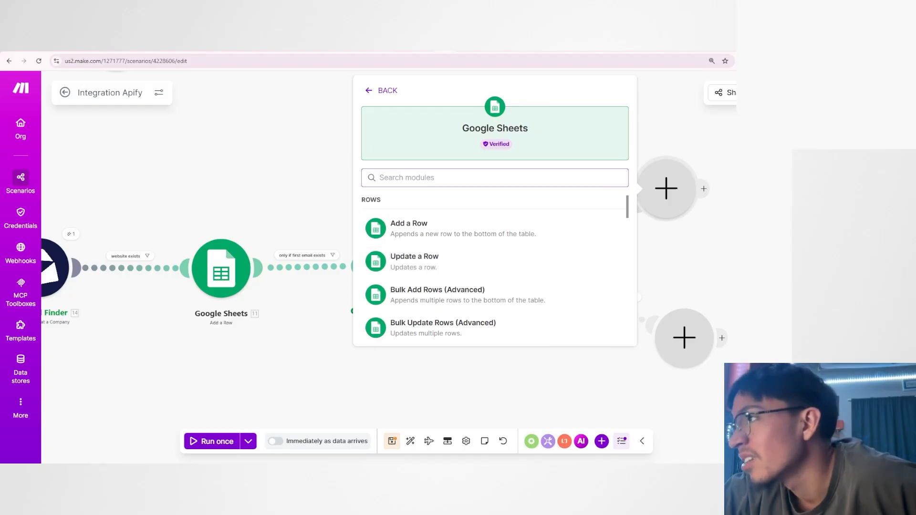
key("ctrl+Tab")
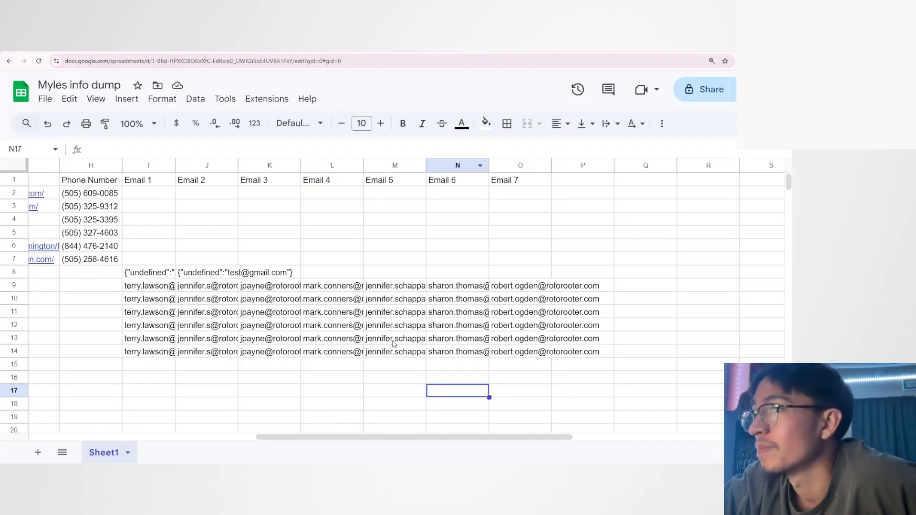
scroll(393, 343, "left", 3)
scroll(393, 344, "right", 5)
left_click(528, 276)
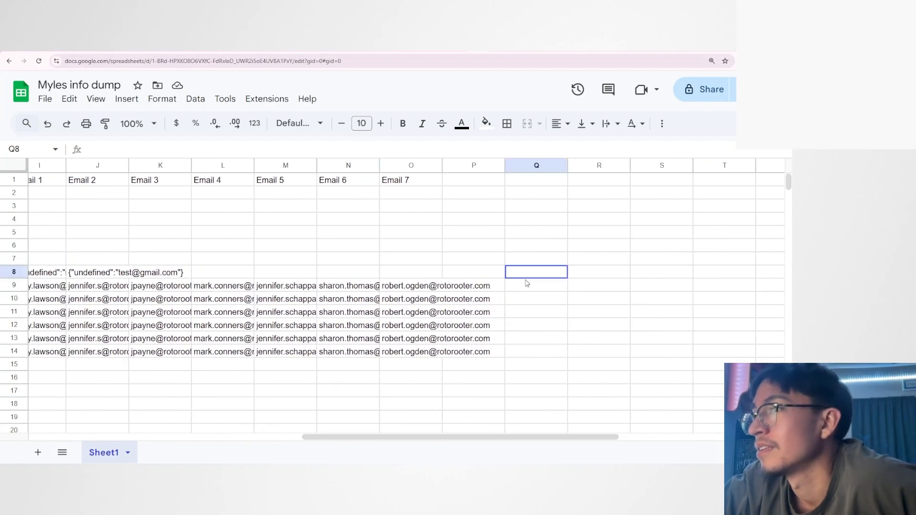
left_click(514, 289)
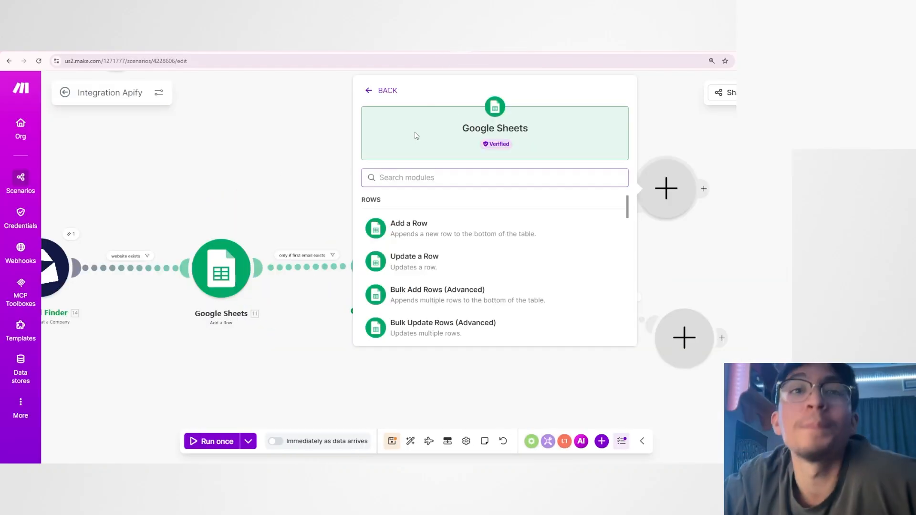
Add an Update a Row module on the first name route and point it to Sheet1 of Myles info dump.
left_click(442, 267)
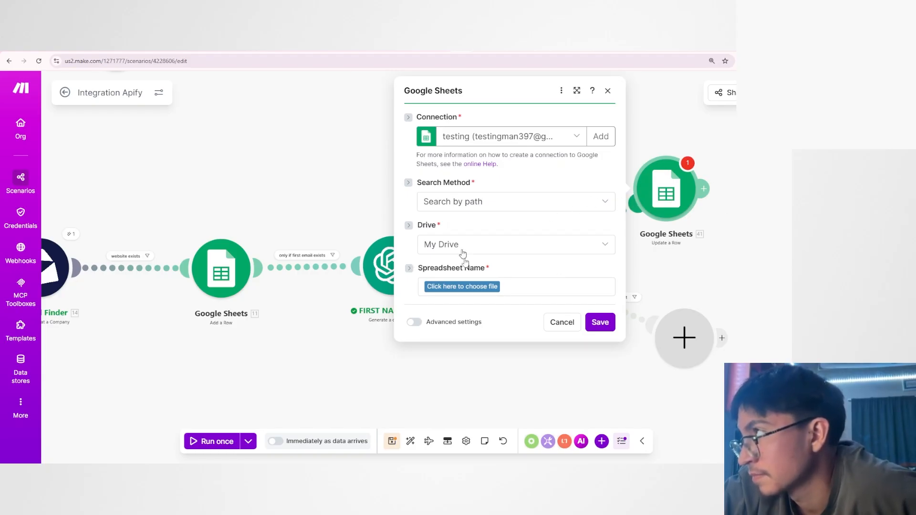
left_click(457, 289)
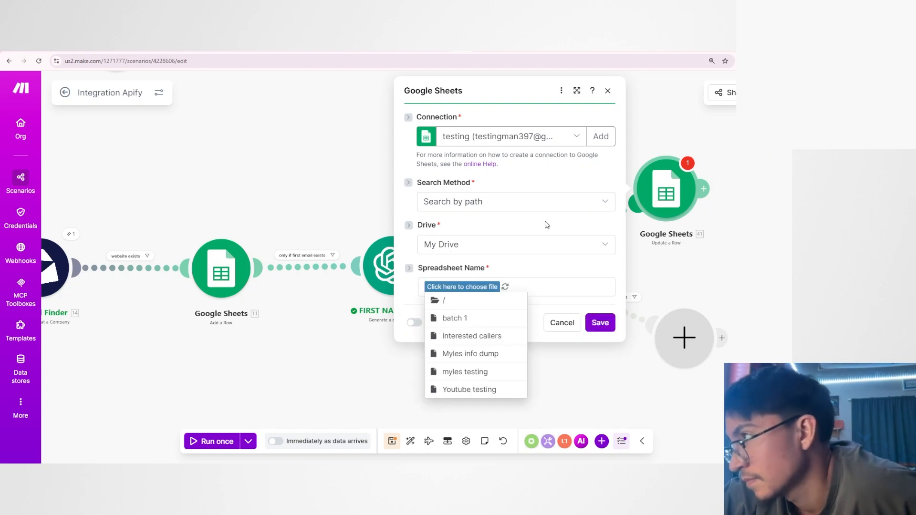
left_click(478, 357)
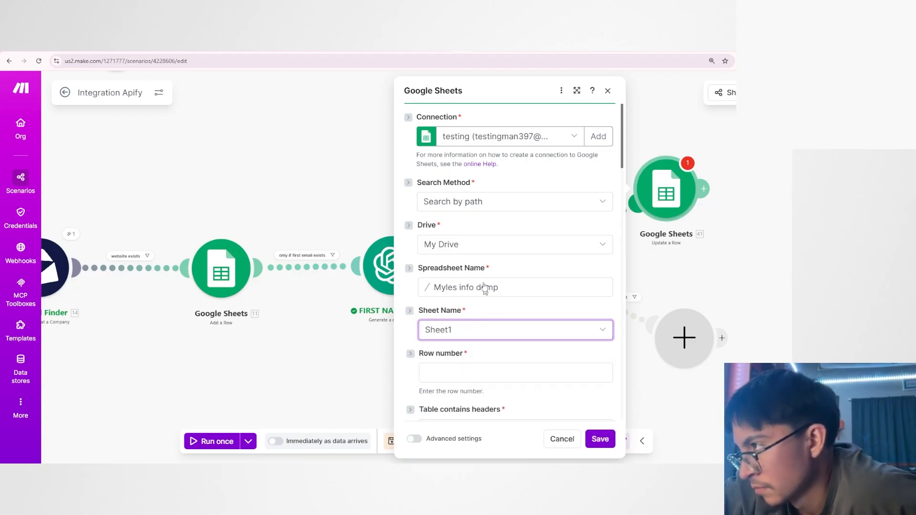
Map the Update a Row module's Row number to the Row Number output of the Google Sheets Add a Row module.
scroll(486, 287, "down", 2)
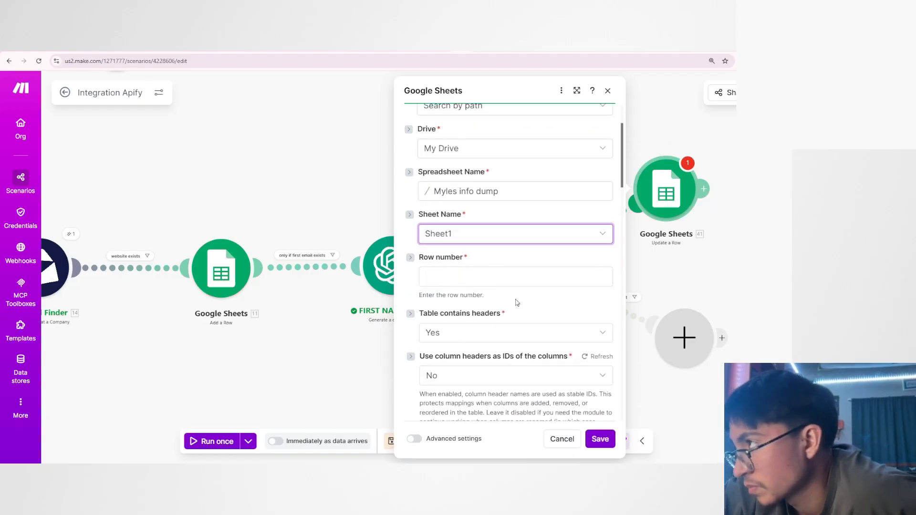
left_click(475, 278)
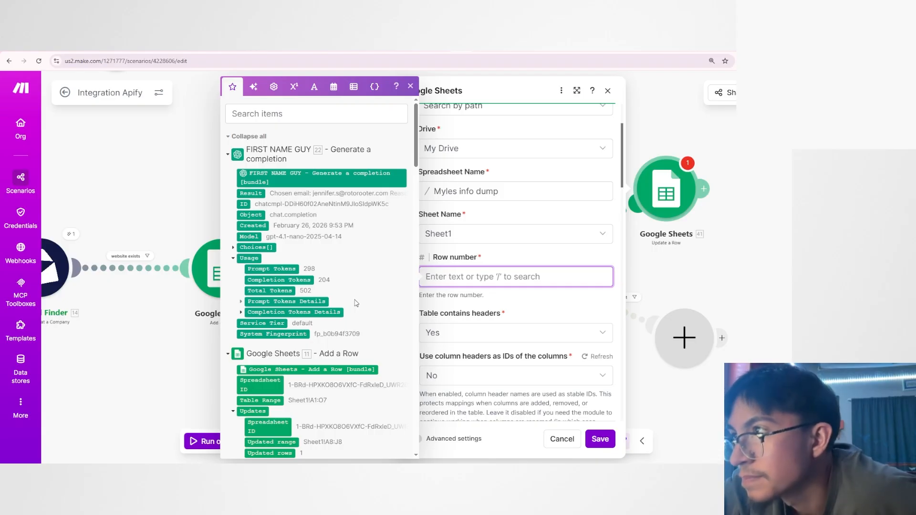
scroll(356, 303, "down", 15)
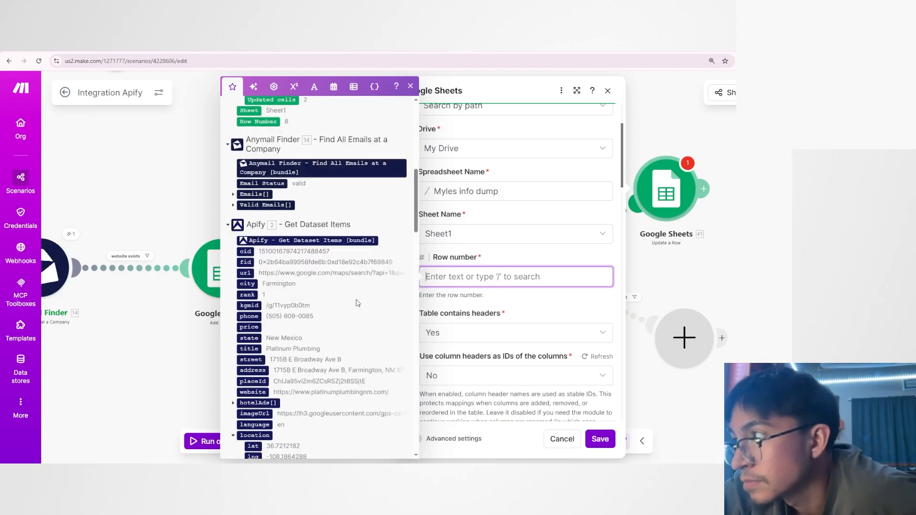
scroll(357, 304, "up", 15)
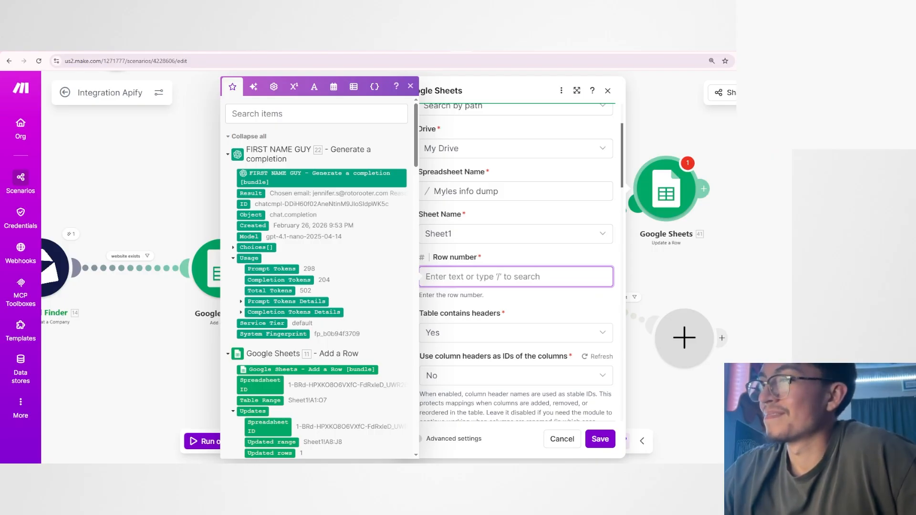
left_click(483, 260)
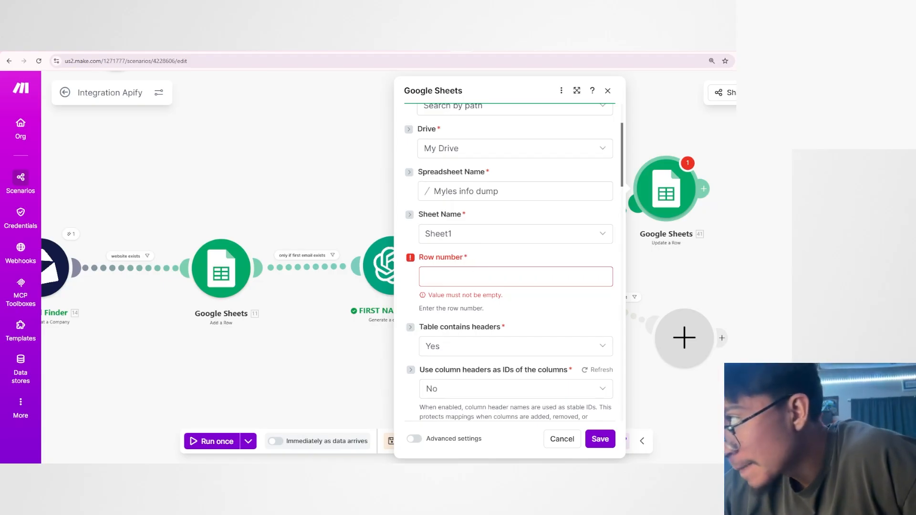
left_click(452, 276)
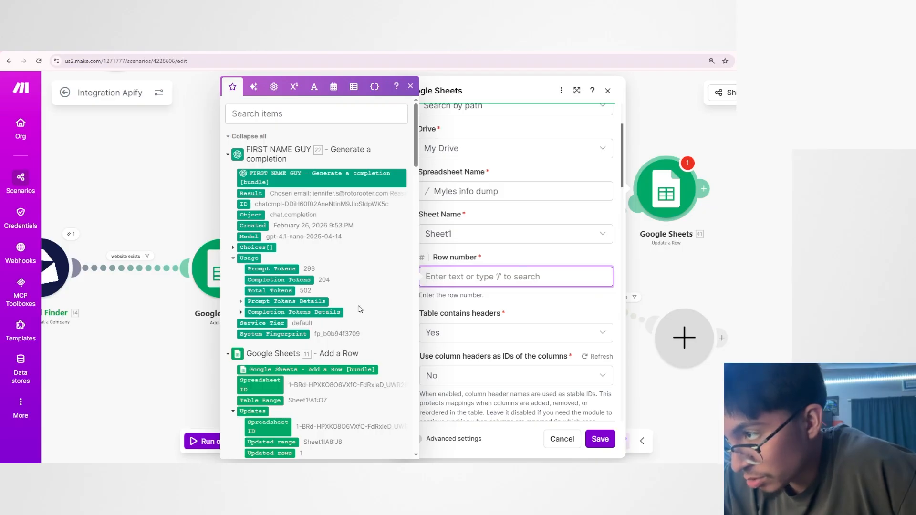
scroll(337, 316, "down", 2)
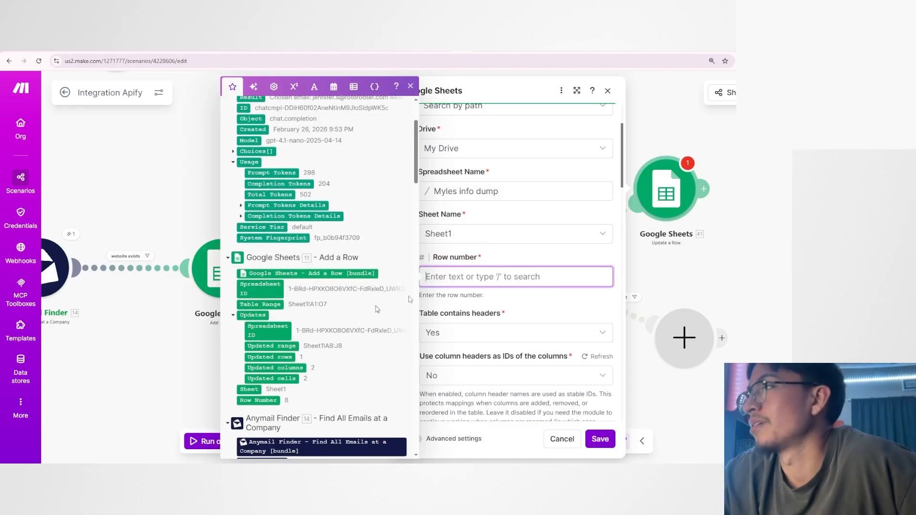
left_click(265, 401)
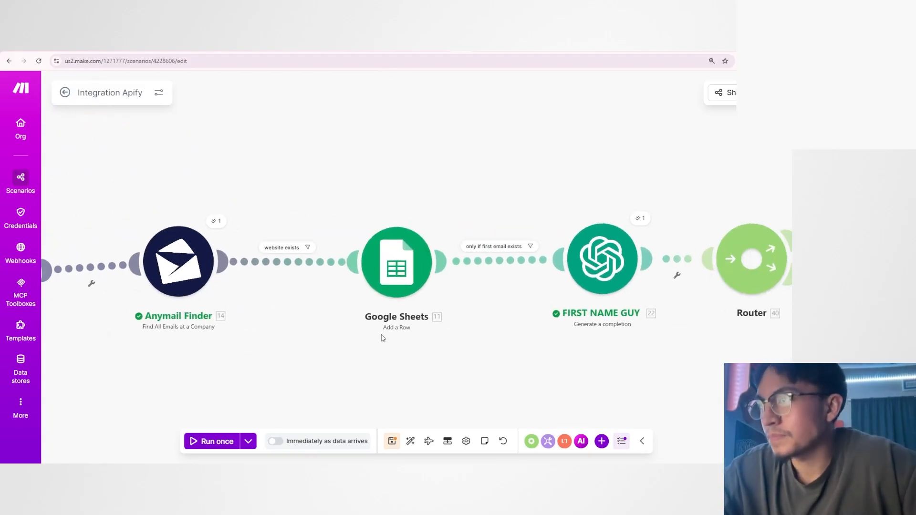
Check the settings of the Google Sheets Add a Row module before FIRST NAME GUY and review the whole scenario layout.
scroll(383, 338, "up", 1)
left_click(404, 256)
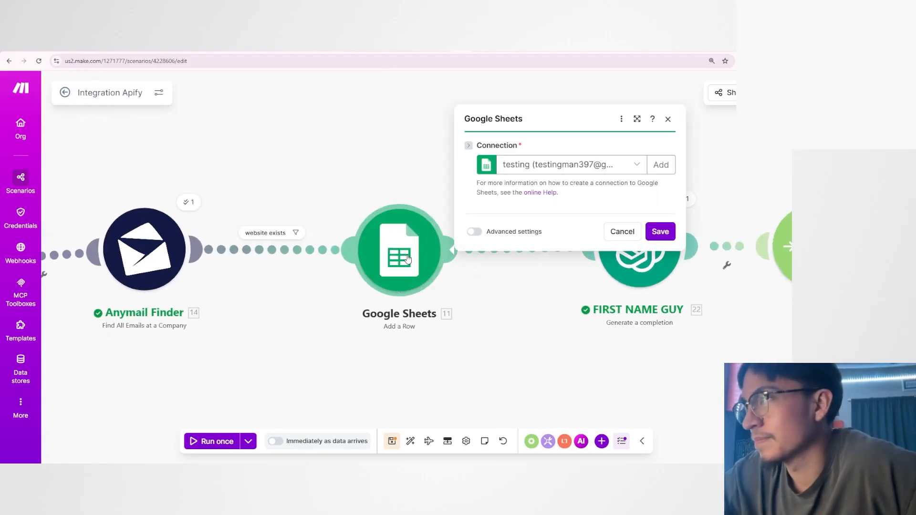
left_click(333, 339)
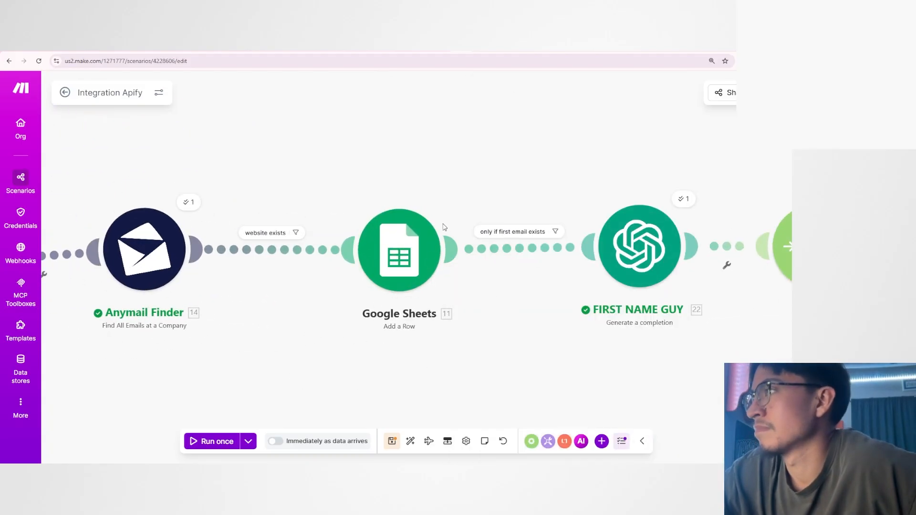
scroll(444, 229, "down", 2)
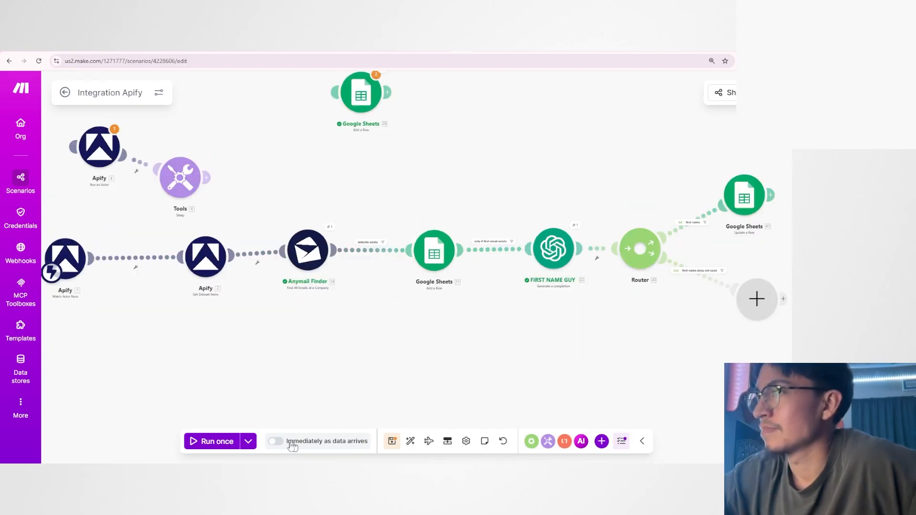
left_click_drag(315, 387, 385, 387)
left_click_drag(420, 319, 365, 328)
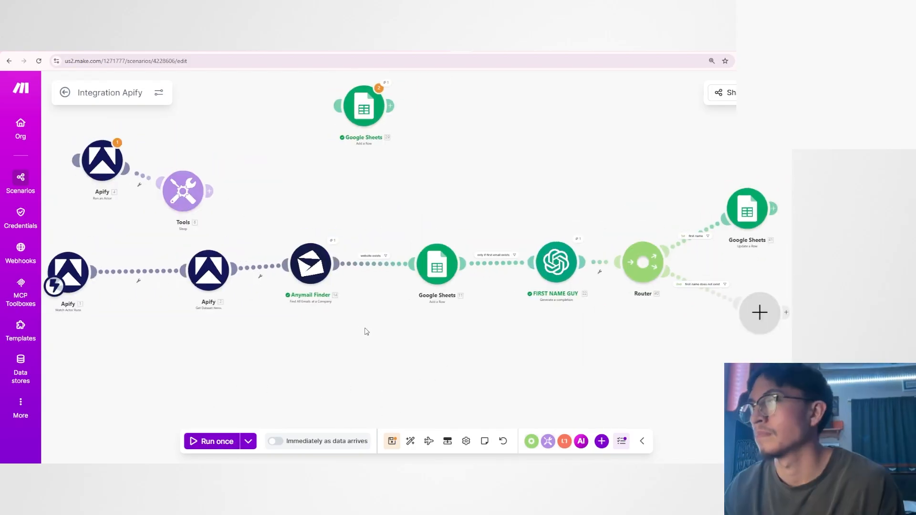
Unlink the Apify Get Dataset Items module from Anymail Finder.
left_click(262, 275)
left_click(297, 291)
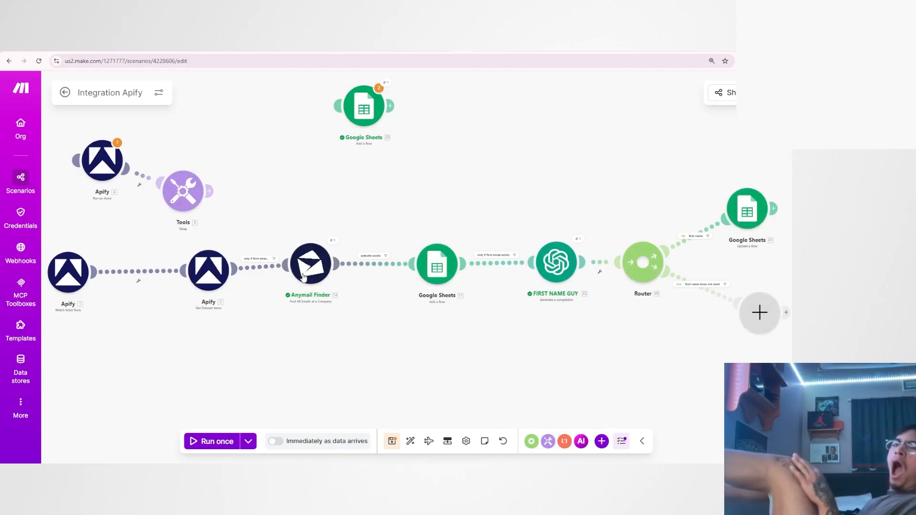
left_click(263, 274)
left_click(301, 344)
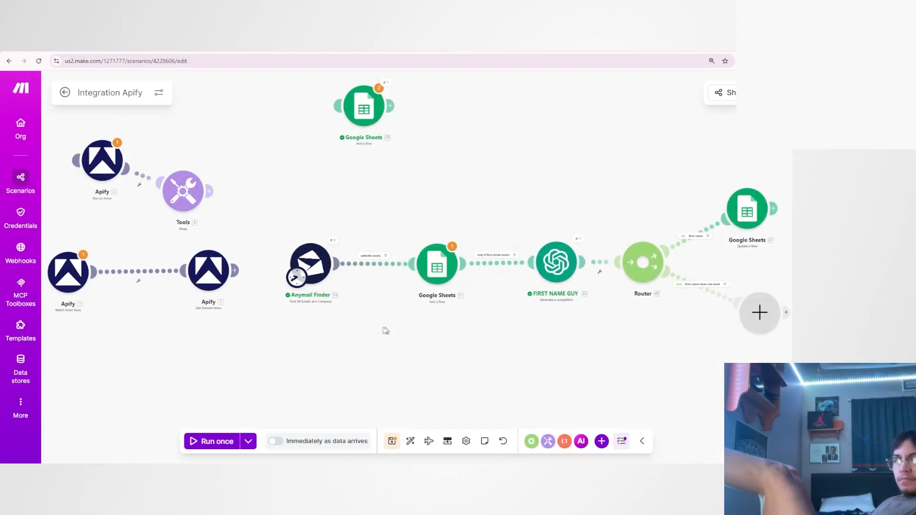
Inspect the Valid Emails output of the Anymail Finder run and close the run details.
left_click_drag(385, 330, 262, 330)
scroll(256, 326, "up", 2)
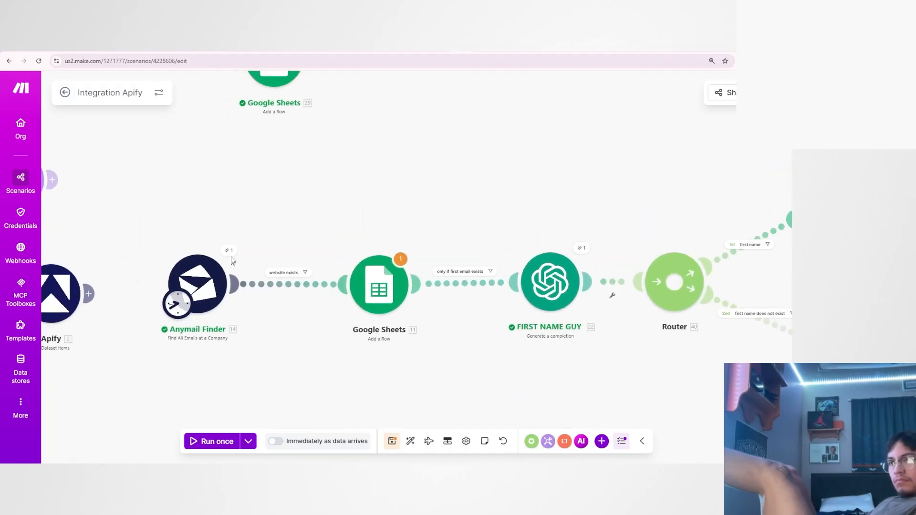
left_click(229, 250)
left_click(286, 310)
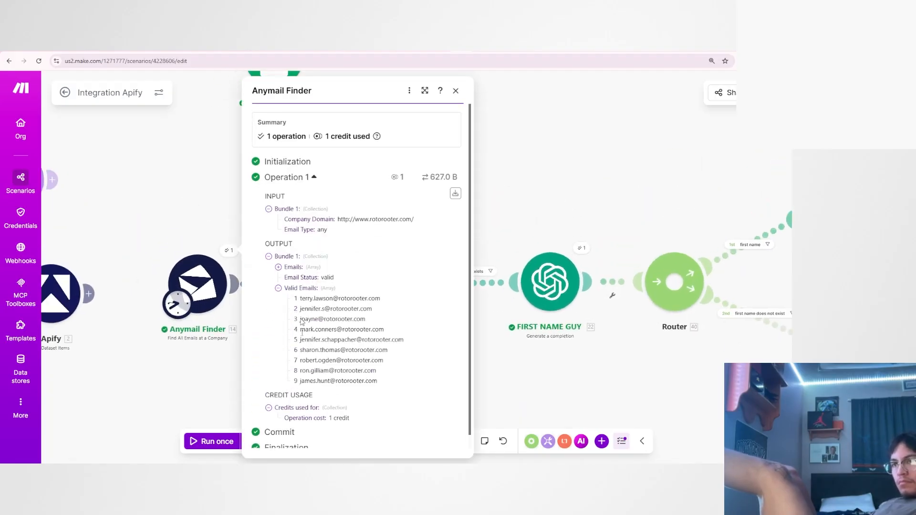
left_click(210, 361)
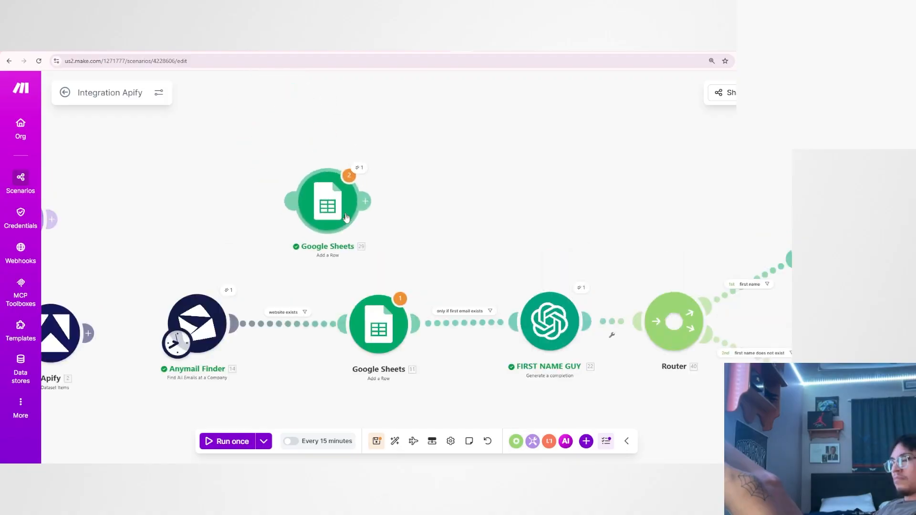
Replace the Google Sheets Add a Row module between Anymail Finder and FIRST NAME GUY with the spare Add a Row module above the flow.
left_click_drag(346, 217, 299, 329)
left_click_drag(378, 324, 391, 202)
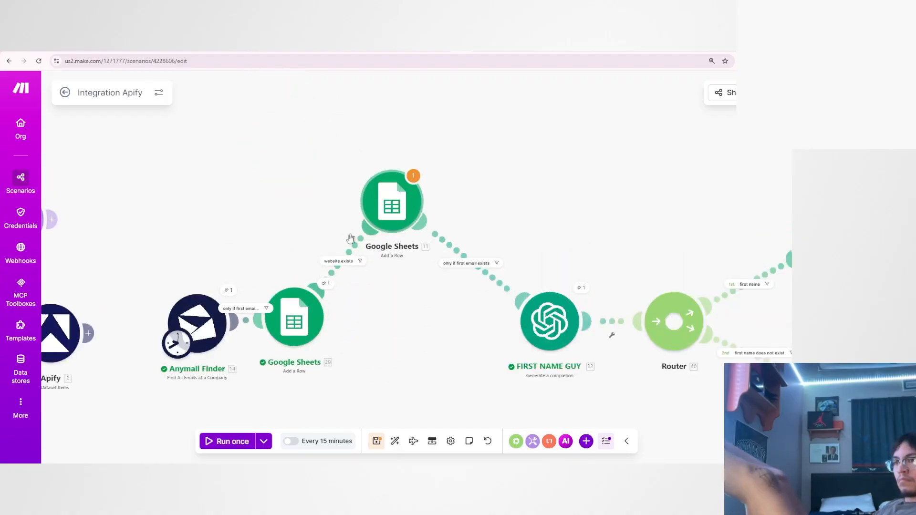
right_click(353, 252)
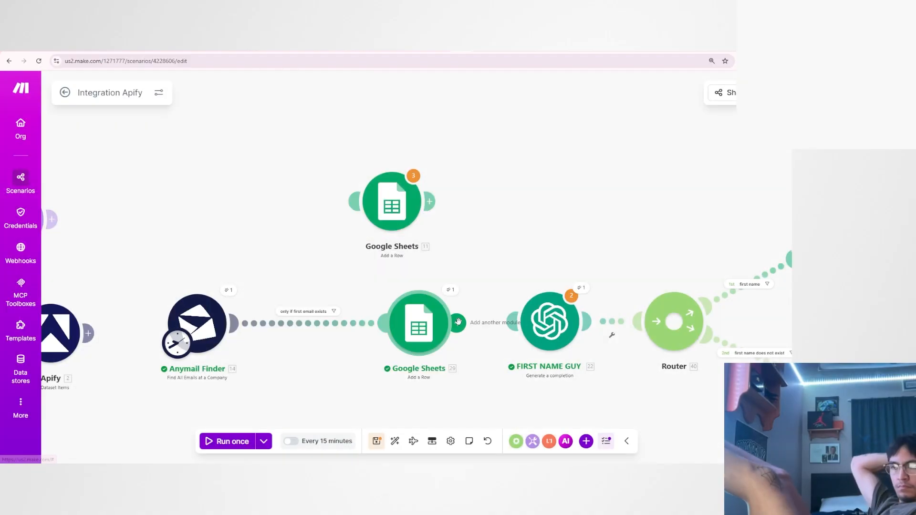
left_click_drag(458, 323, 514, 321)
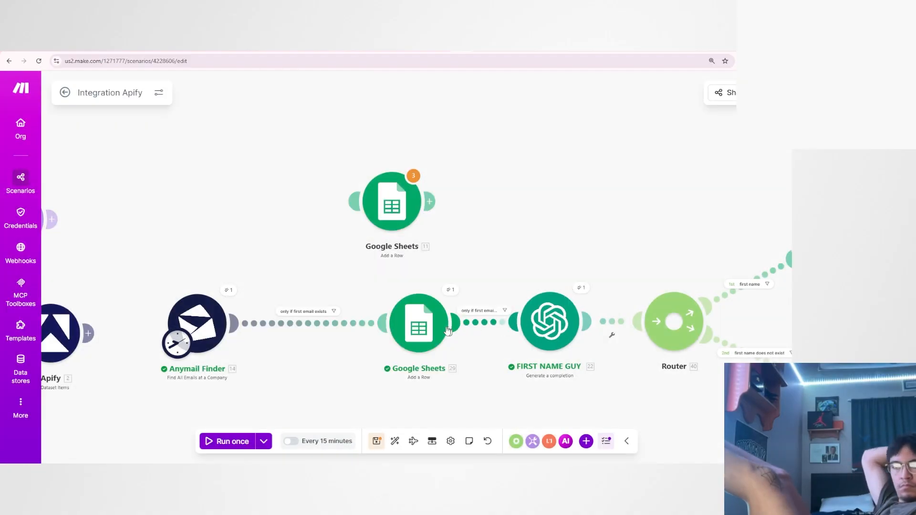
left_click_drag(415, 327, 395, 327)
left_click_drag(377, 204, 344, 113)
Review the column mappings of the Google Sheets Add a Row module after Anymail Finder and save the module.
left_click(343, 112)
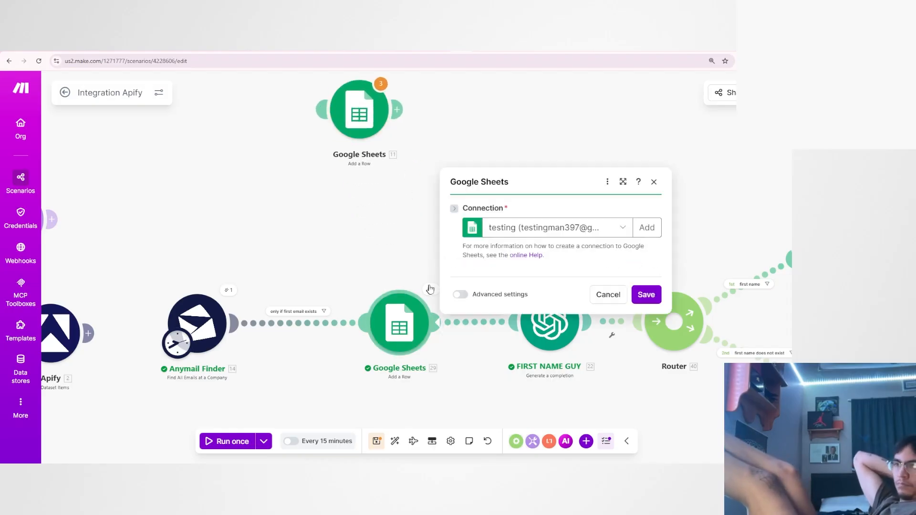
scroll(504, 252, "down", 5)
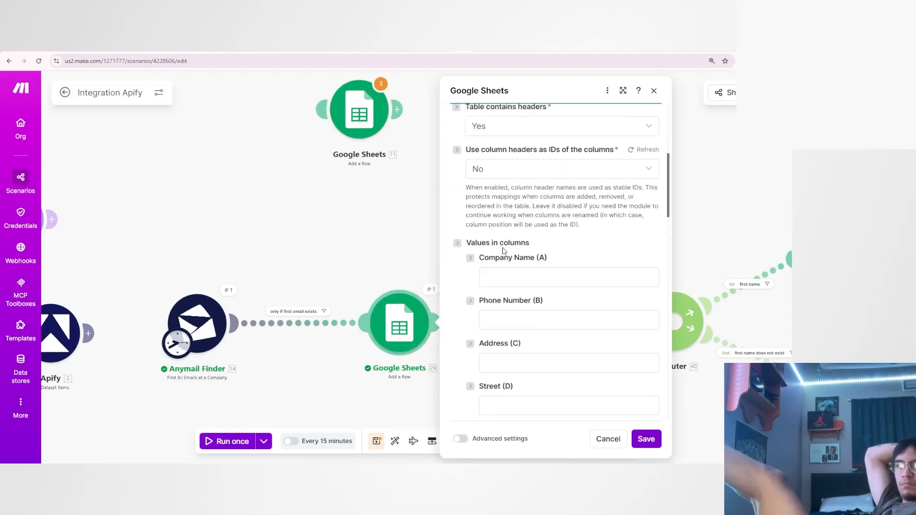
scroll(501, 239, "up", 1)
scroll(500, 224, "down", 2)
left_click(502, 234)
left_click(507, 274)
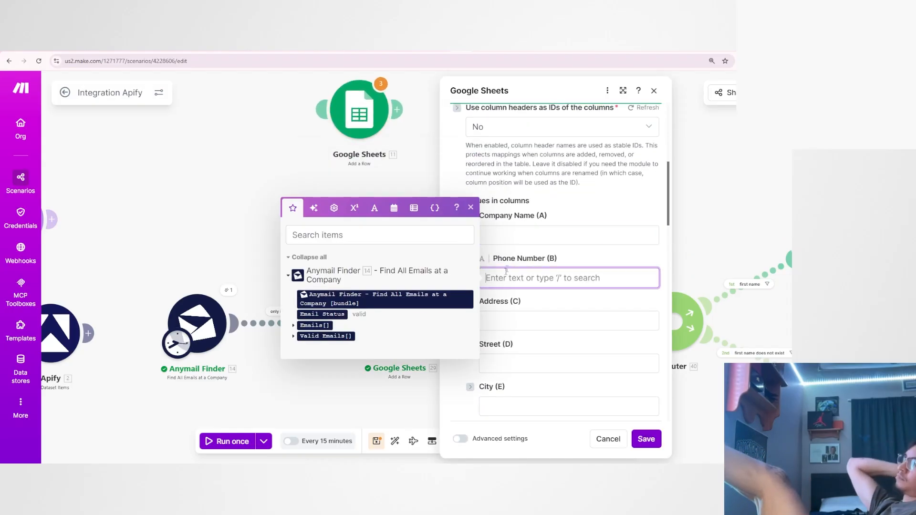
left_click(509, 274)
scroll(510, 269, "down", 2)
scroll(509, 365, "down", 4)
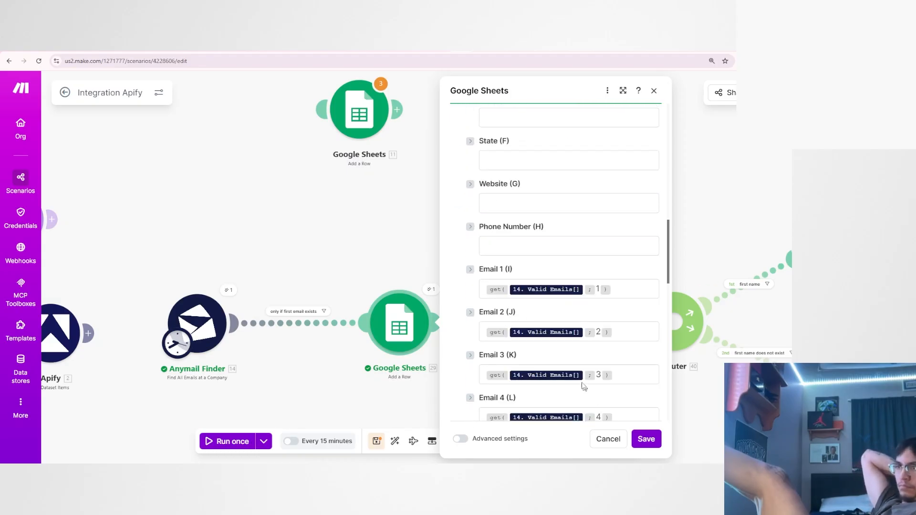
scroll(586, 396, "down", 2)
scroll(602, 439, "up", 4)
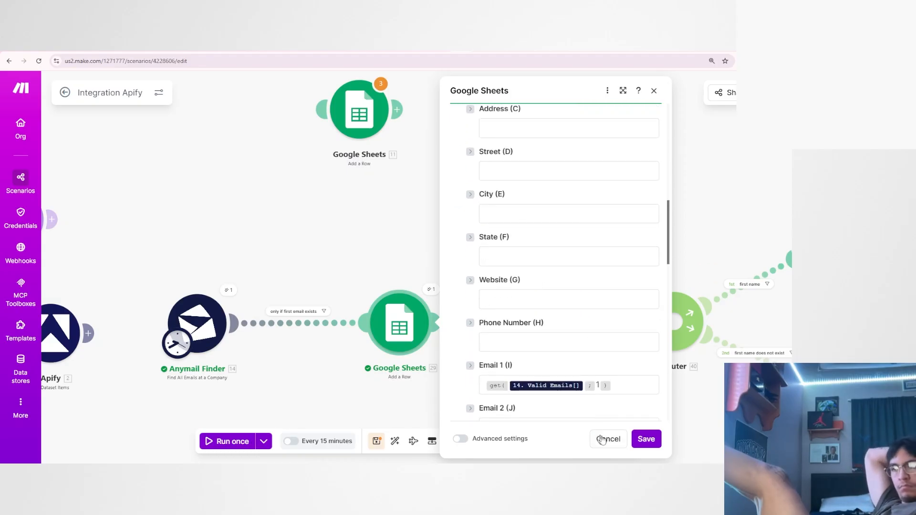
left_click(646, 439)
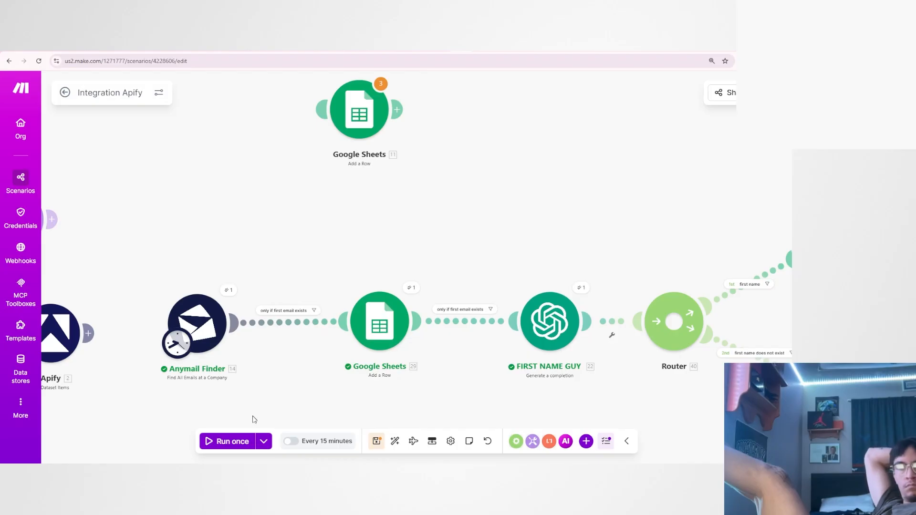
Run the Integration Apify scenario once through the Anymail Finder branch.
scroll(262, 400, "down", 2)
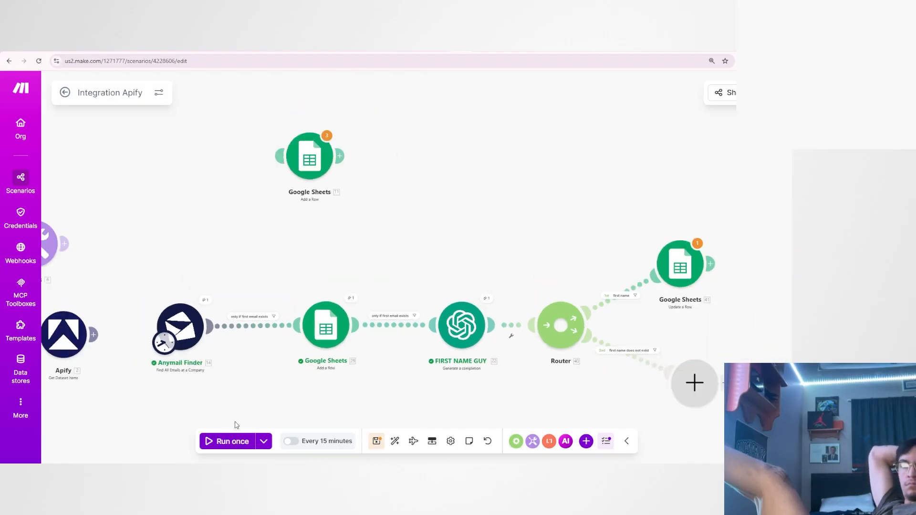
left_click(667, 271)
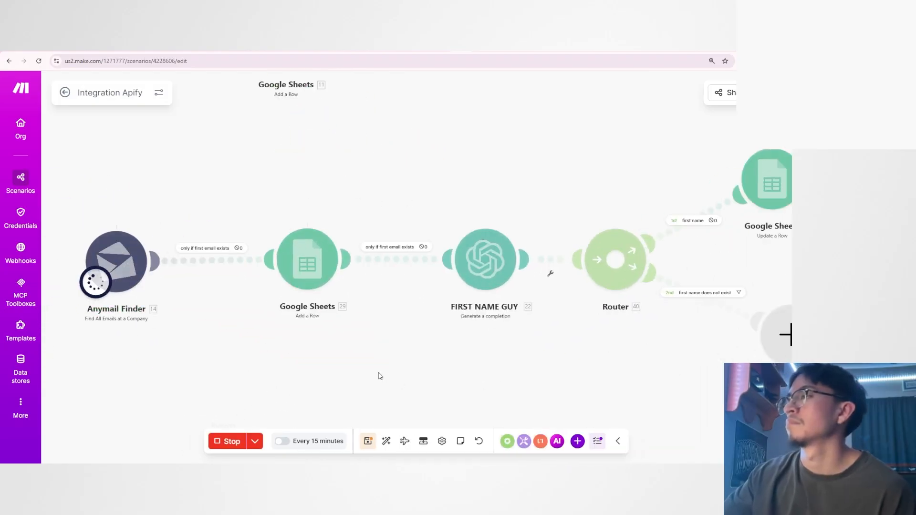
scroll(367, 349, "down", 2)
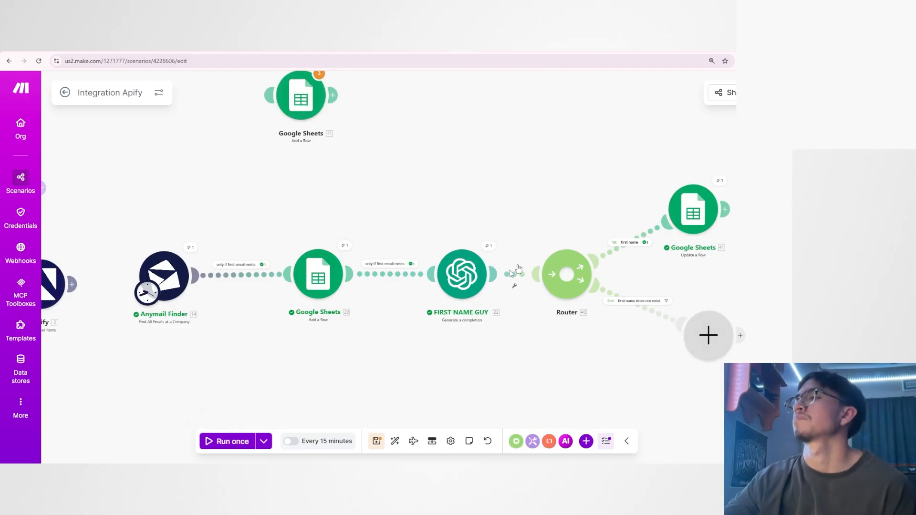
Switch to the Myles info dump spreadsheet and check the email columns of the newly added row.
left_click(493, 45)
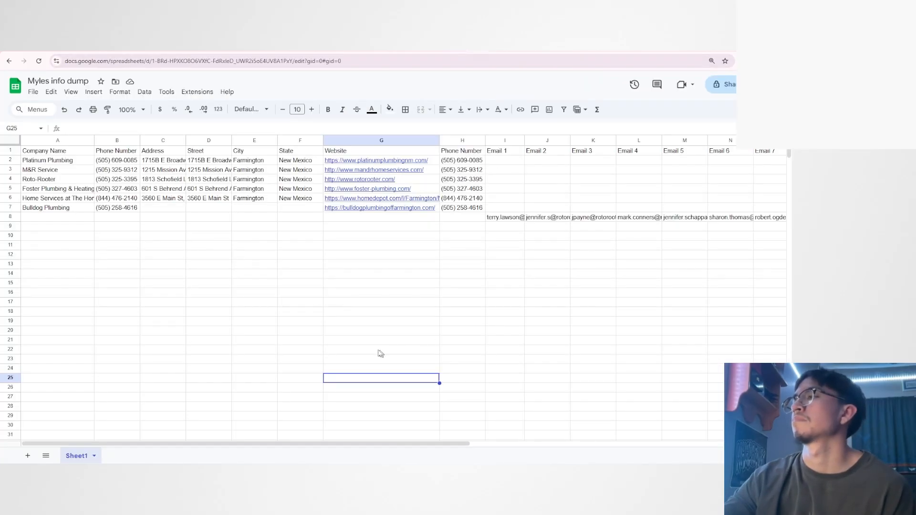
left_click_drag(357, 444, 489, 430)
key("ctrl+plus")
key("ctrl+plus")
scroll(367, 282, "down", 2)
key("ctrl+minus")
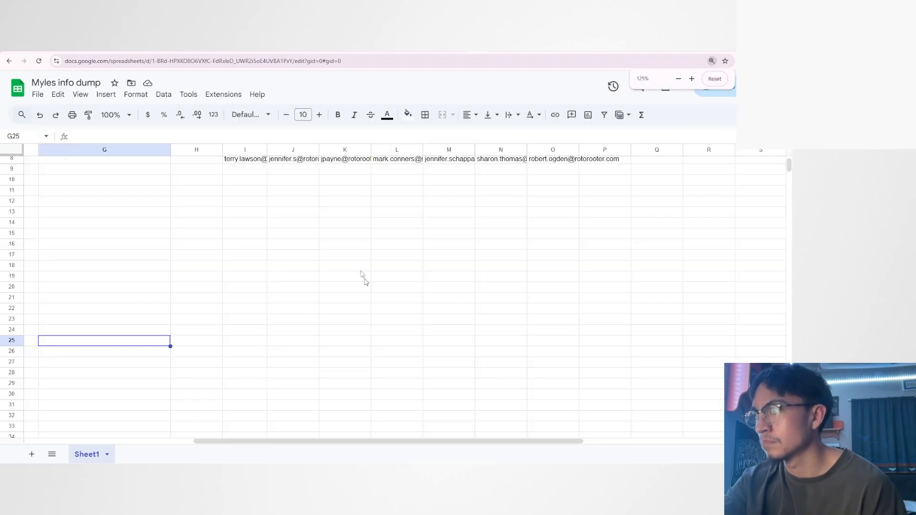
scroll(303, 205, "up", 2)
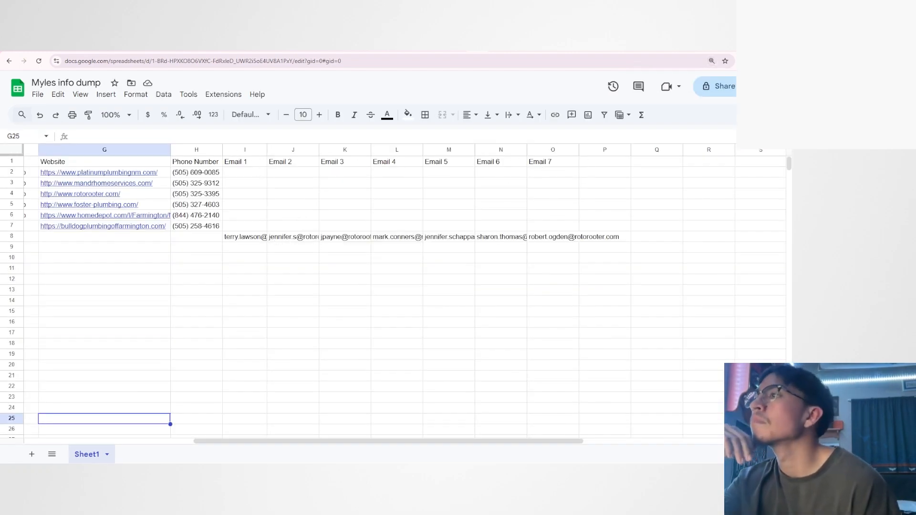
Open the run details of the Add a Row module in Make and compare them with the emails in row 8 of the sheet.
left_click(461, 44)
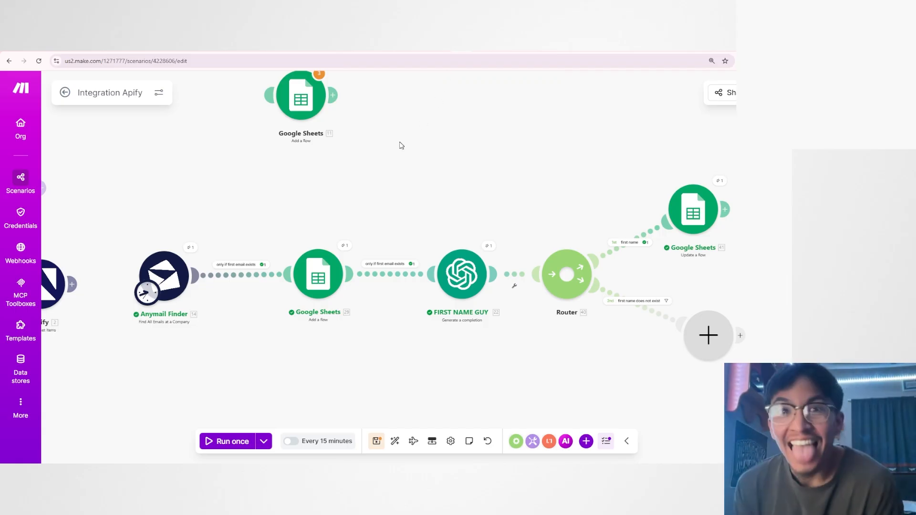
scroll(382, 204, "up", 2)
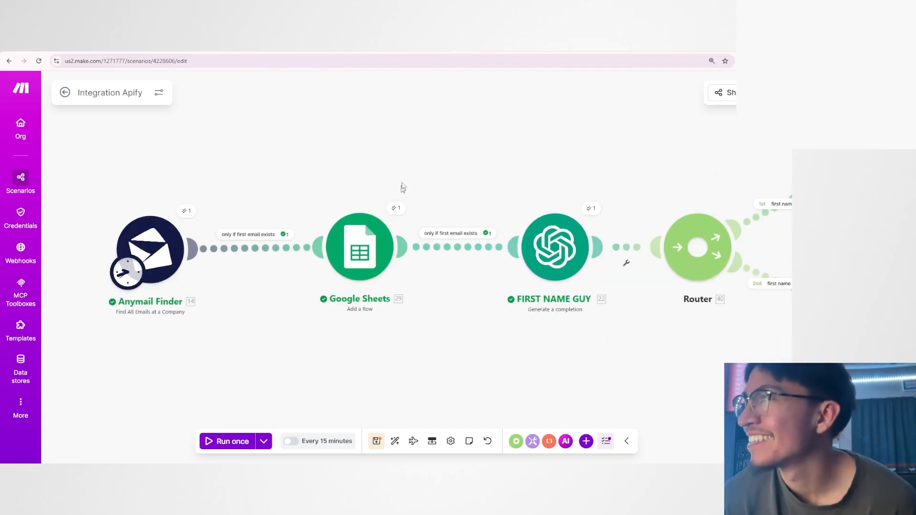
left_click(395, 209)
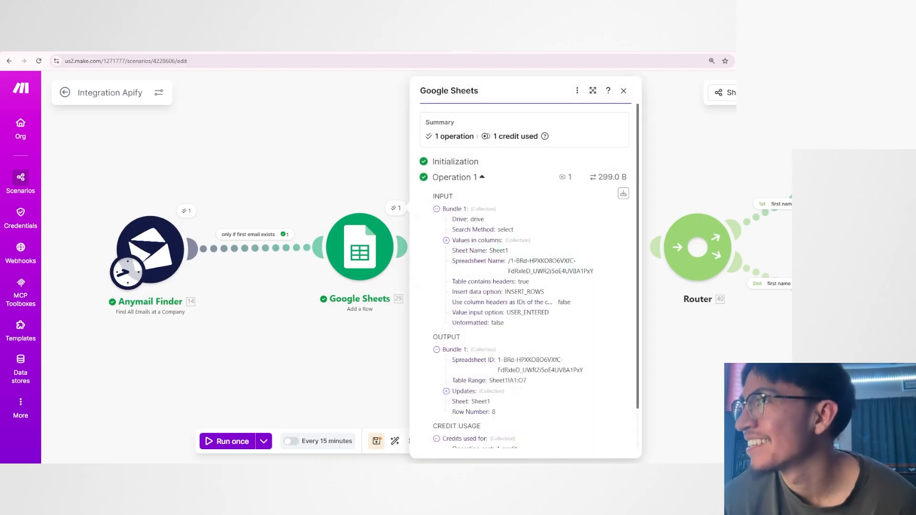
left_click(480, 47)
left_click_drag(237, 240, 604, 237)
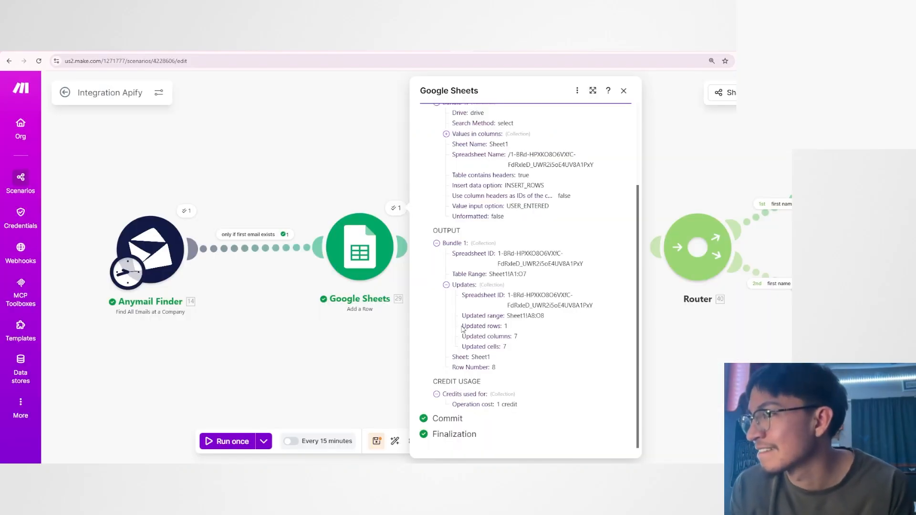
Examine the Updates collection and Row Number in the Add a Row output against the spreadsheet.
left_click_drag(461, 328, 514, 337)
double_click(505, 326)
double_click(516, 336)
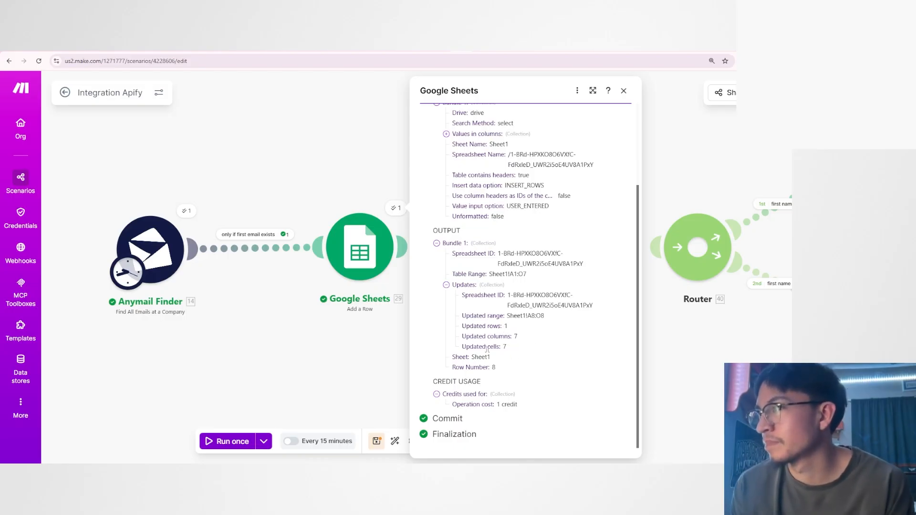
double_click(504, 347)
left_click_drag(518, 350, 518, 356)
left_click(513, 363)
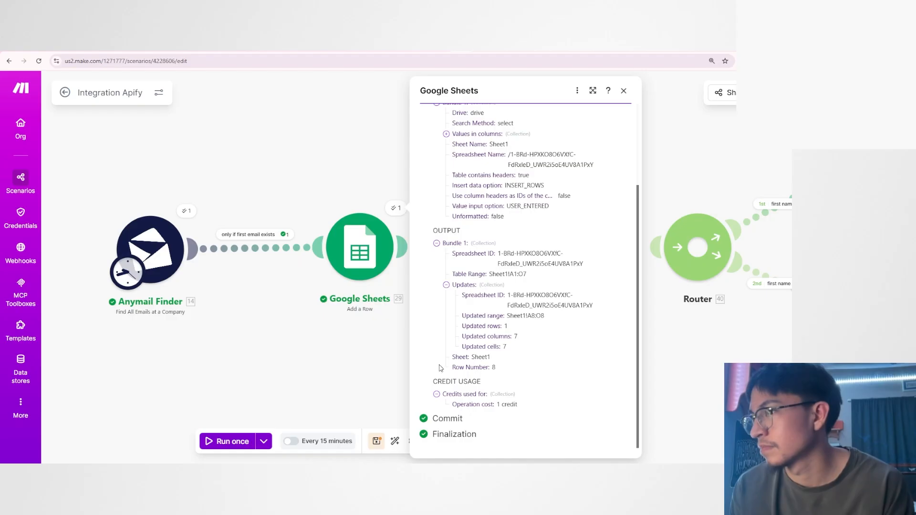
mouse_move(452, 370)
left_mouse_down()
mouse_move(501, 371)
mouse_move(466, 367)
left_mouse_up()
left_click(500, 371)
left_click(554, 374)
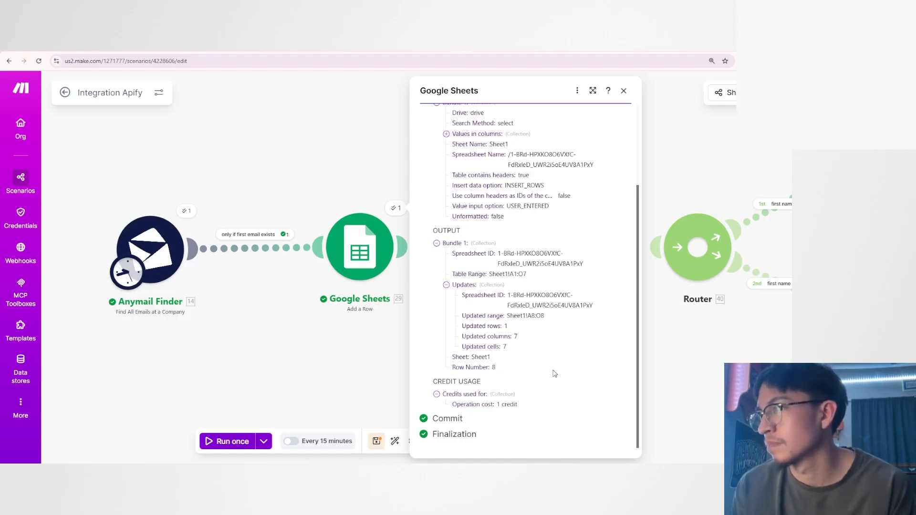
left_click(480, 51)
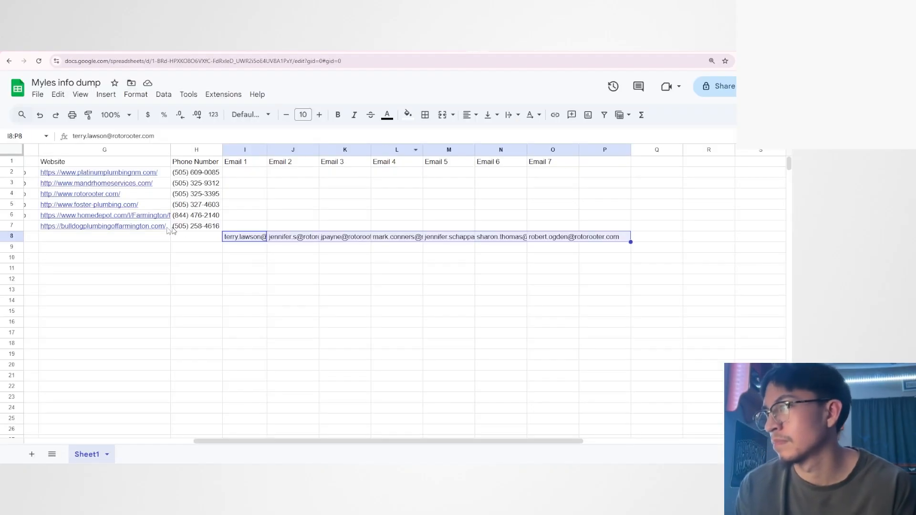
left_click(471, 54)
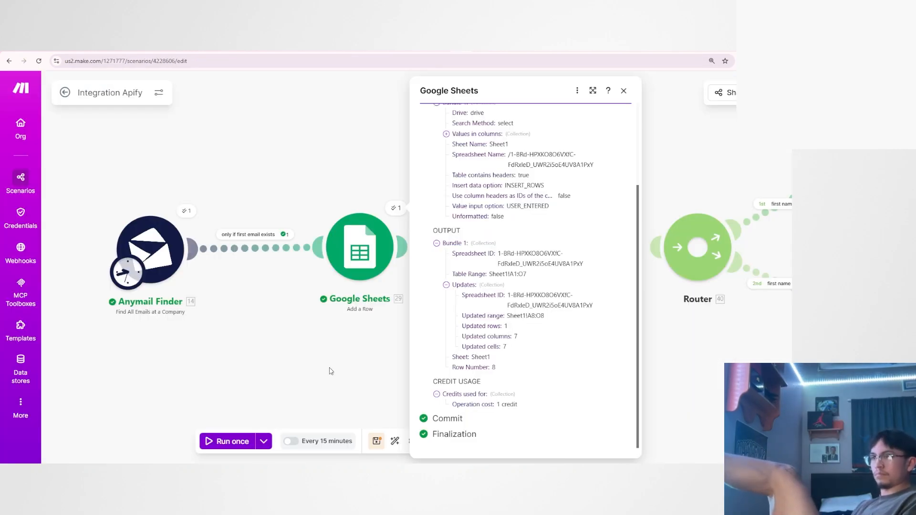
Close the run details and enter the sample text fsdfsd and dsf under Email 1 and Email 2 in row 9 of the spreadsheet.
left_click(382, 329)
scroll(375, 331, "up", 2)
left_click_drag(368, 331, 380, 361)
key("ctrl+Tab")
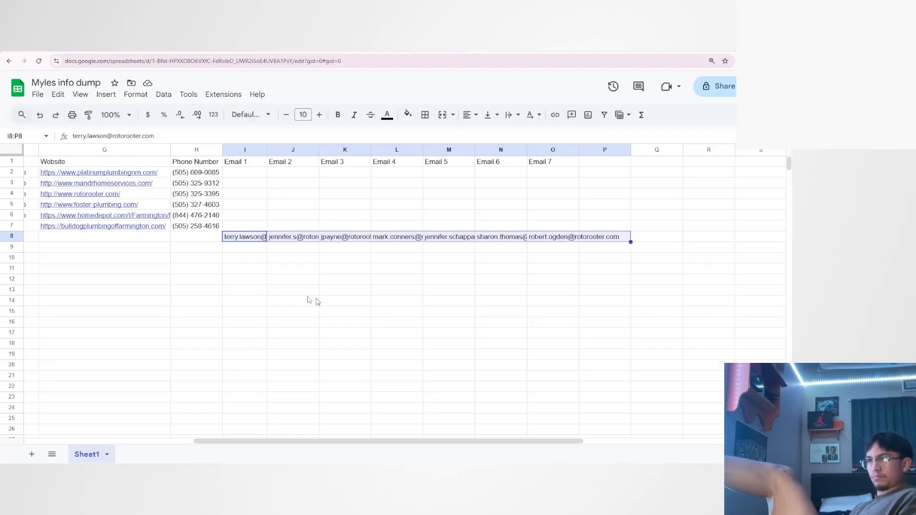
left_click(234, 250)
type("fsdfsd")
key("Tab")
type("dsf")
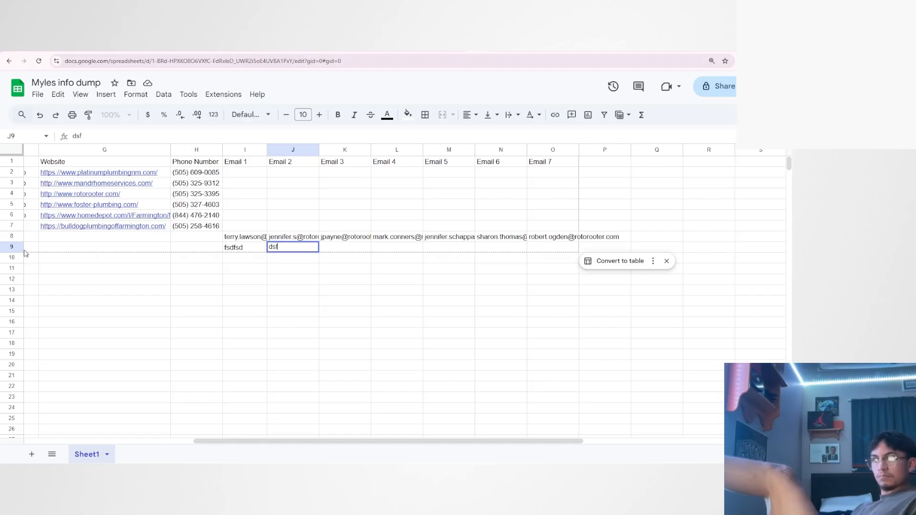
left_click(345, 290)
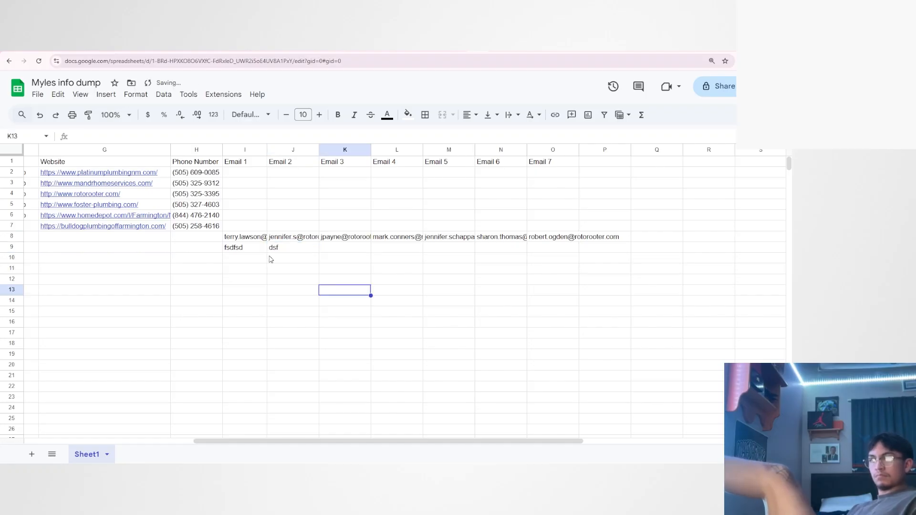
Look over the email cells of row 8, from Email 1 to Email 7.
left_click(228, 237)
key("shift+Right")
key("shift+Right")
key("shift+Right")
key("shift+Right")
key("shift+Right")
key("shift+Right")
key("shift+Right")
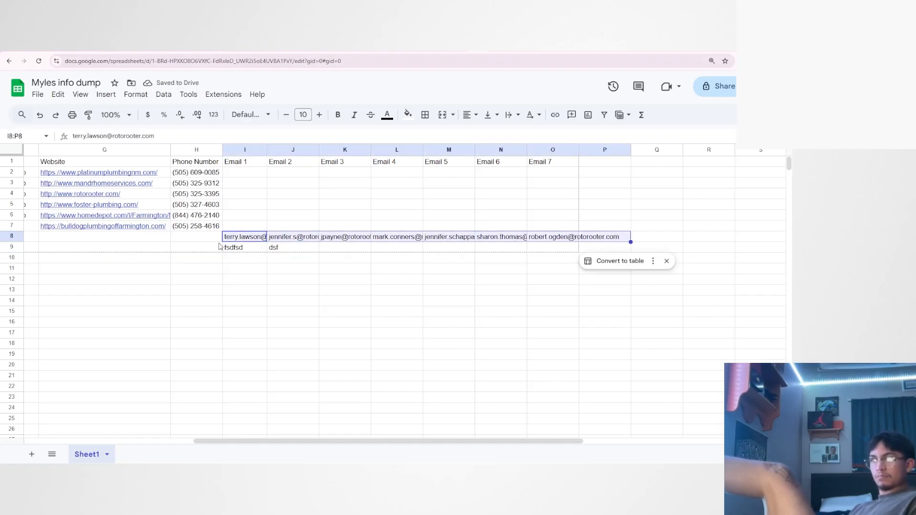
left_click(234, 238)
left_click(365, 236)
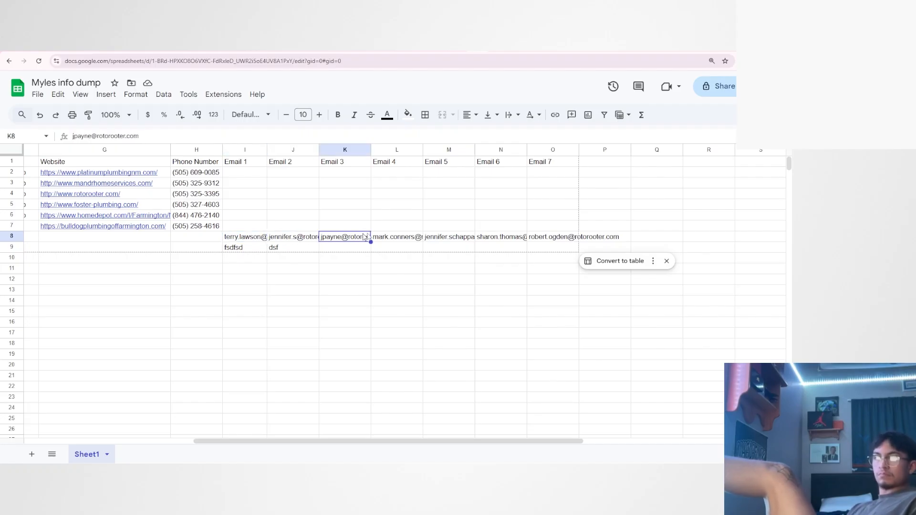
left_click_drag(200, 241, 566, 237)
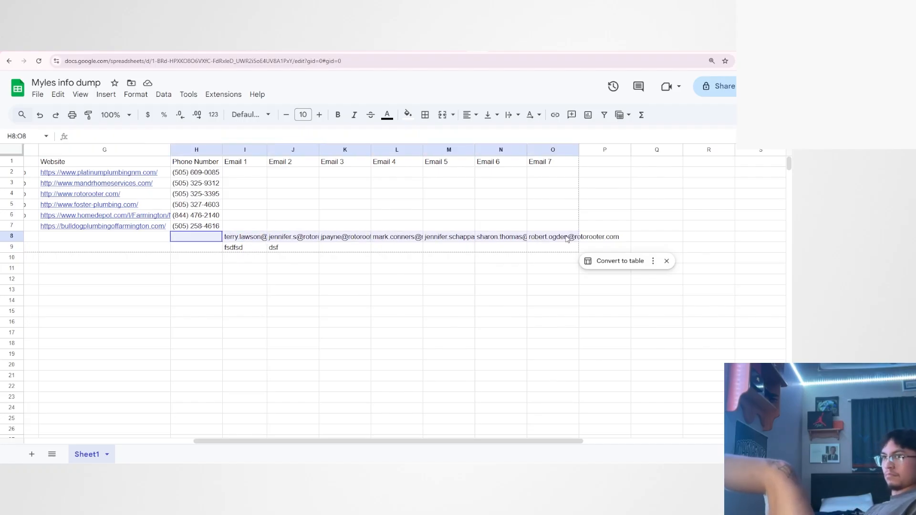
left_click(661, 237)
Check the Row Number in the Add a Row run output and compare it with the email row in the spreadsheet.
left_click(461, 47)
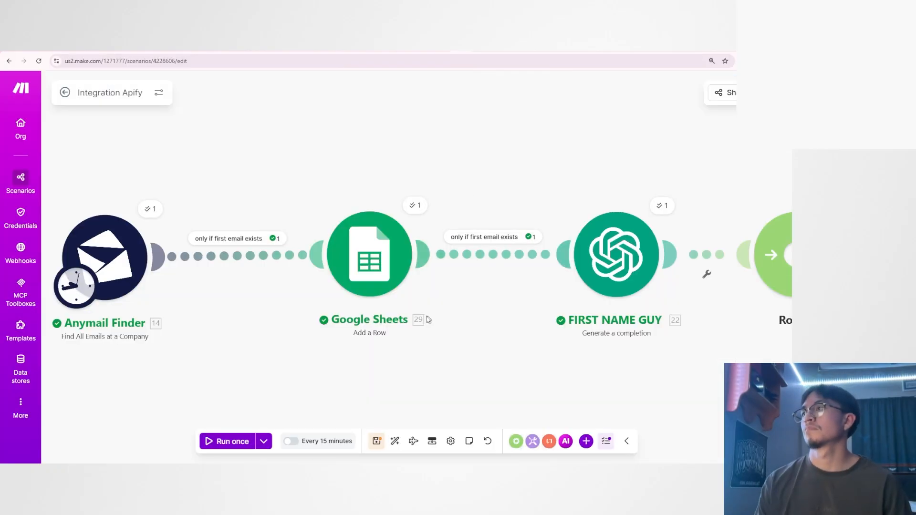
left_click(415, 206)
left_click_drag(473, 368, 525, 370)
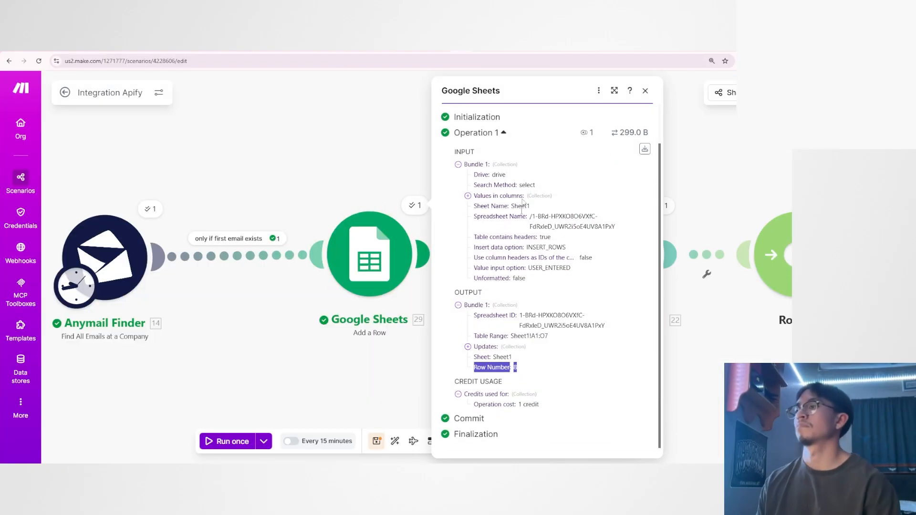
left_click(479, 47)
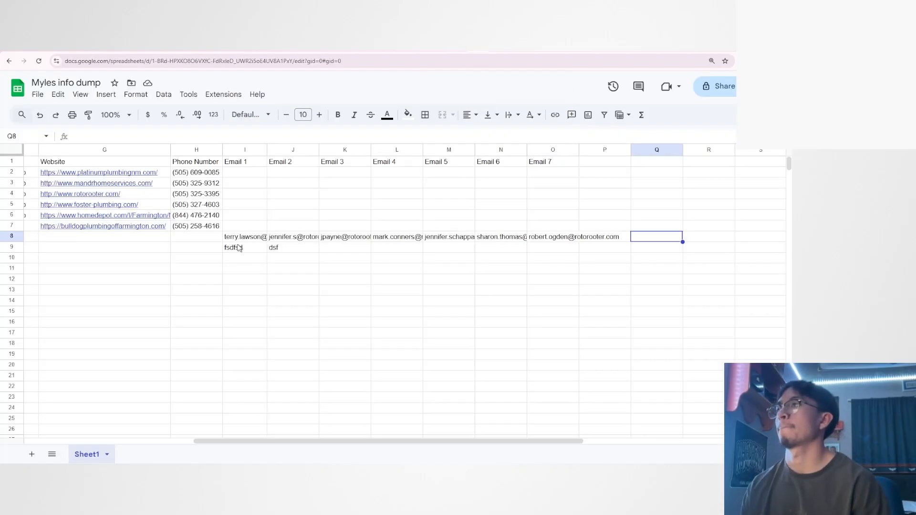
left_click_drag(228, 240, 586, 242)
left_click(669, 238)
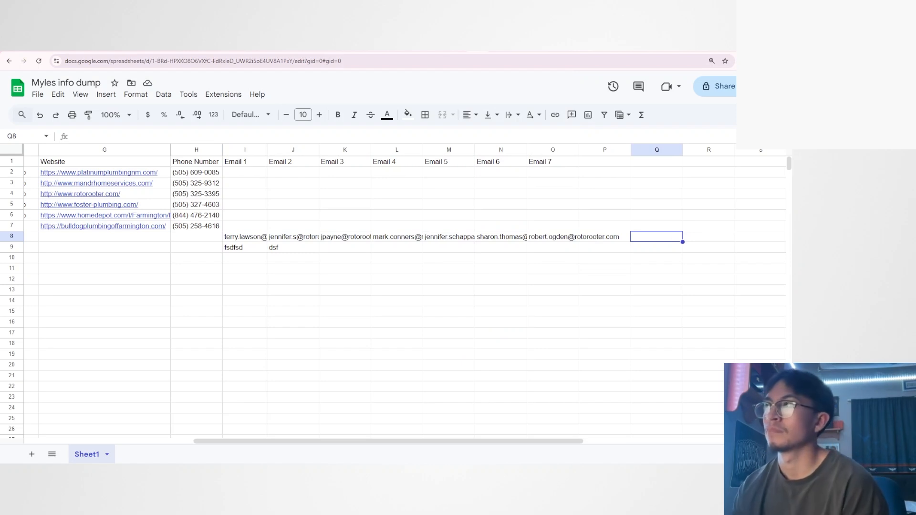
Return to the scenario, inspect the Valid Emails output of the Anymail Finder run and close its details.
left_click(460, 51)
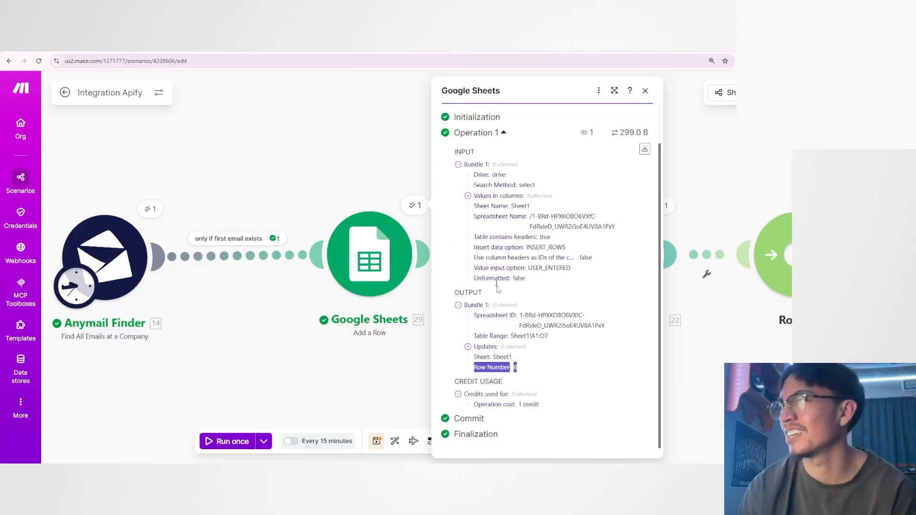
left_click(512, 294)
left_click(361, 378)
scroll(358, 374, "down", 3)
left_click_drag(326, 205, 420, 211)
scroll(347, 161, "up", 2)
scroll(420, 211, "up", 1)
left_click(365, 209)
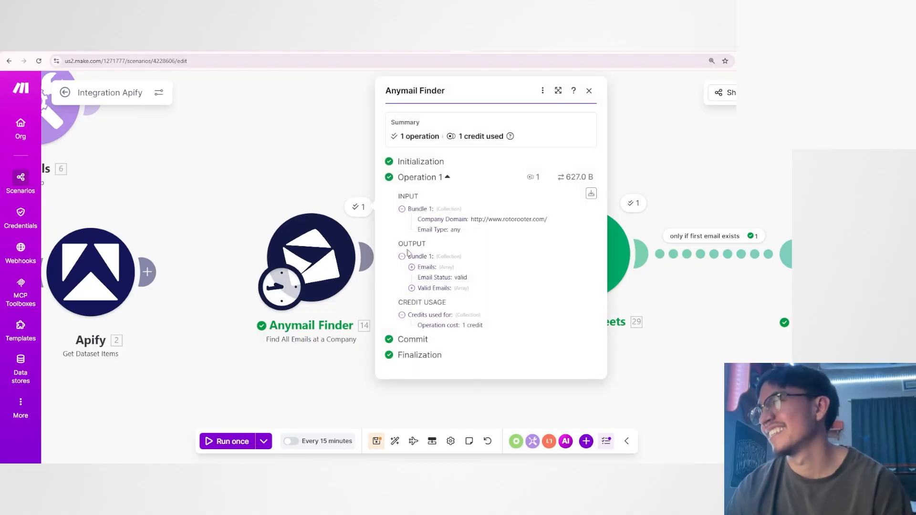
left_click(424, 285)
left_click_drag(431, 293, 523, 380)
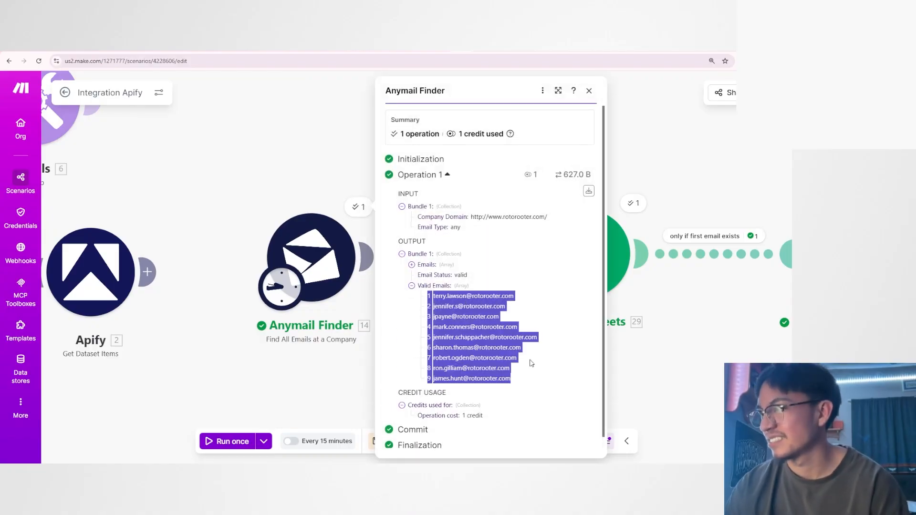
left_click(589, 91)
left_click_drag(451, 394, 426, 407)
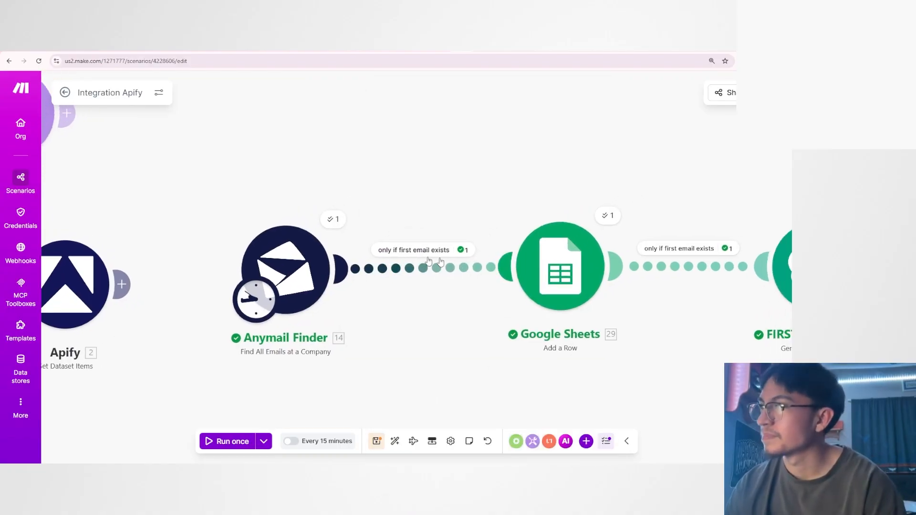
Inspect the Row Number in the run output of the Add a Row module that follows Anymail Finder.
left_click_drag(629, 378, 436, 357)
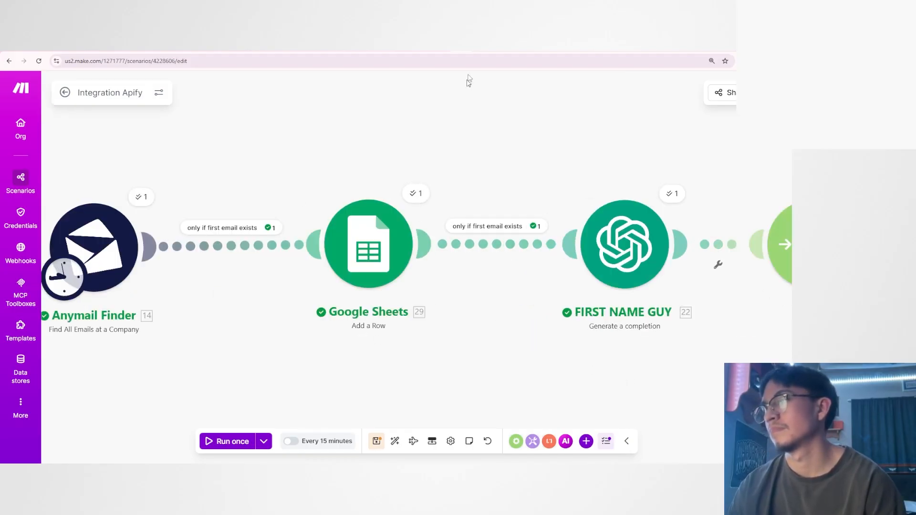
left_click(477, 48)
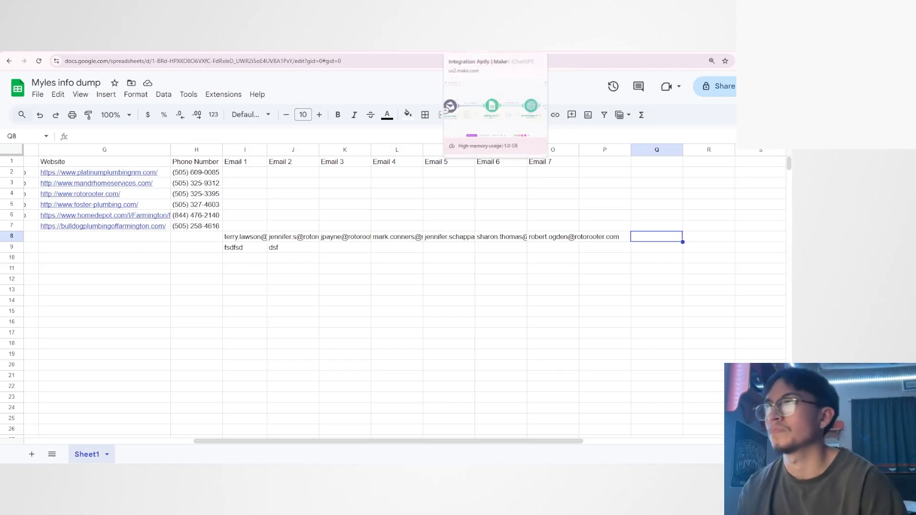
left_click(477, 48)
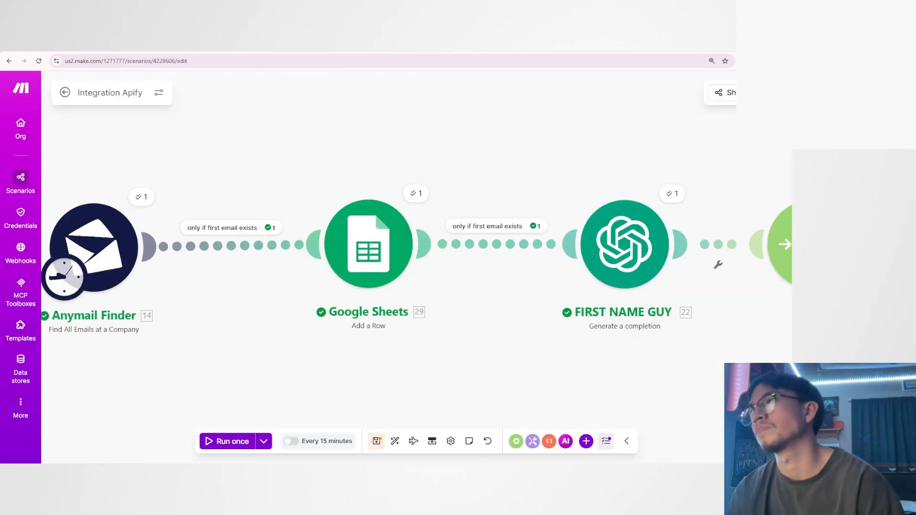
left_click(417, 195)
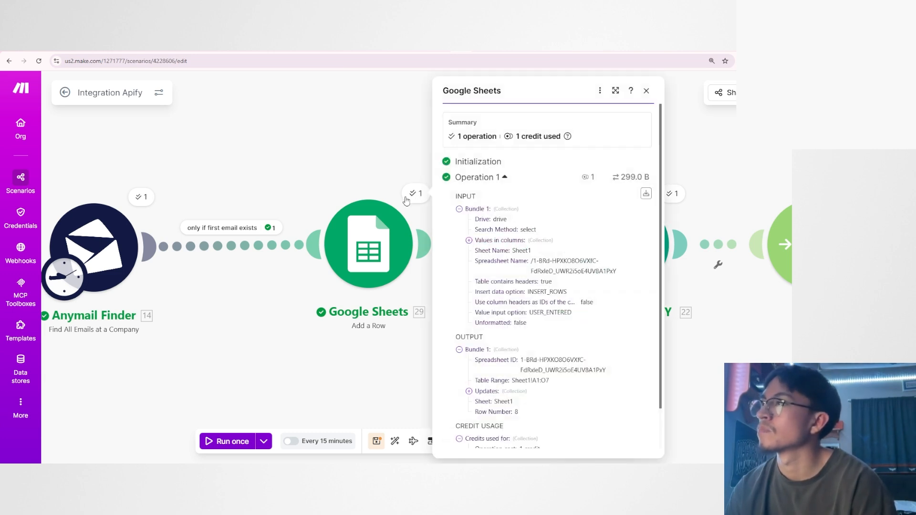
scroll(483, 209, "down", 1)
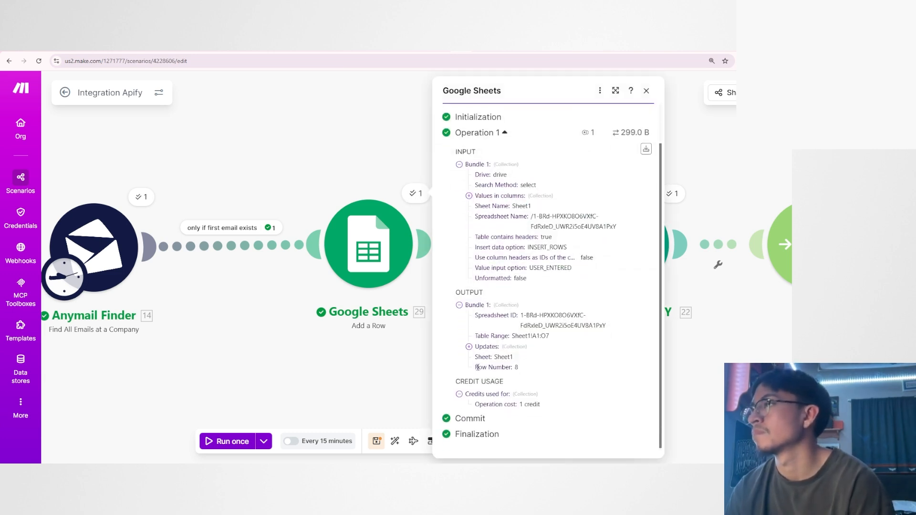
left_click_drag(475, 368, 524, 370)
left_click(525, 371)
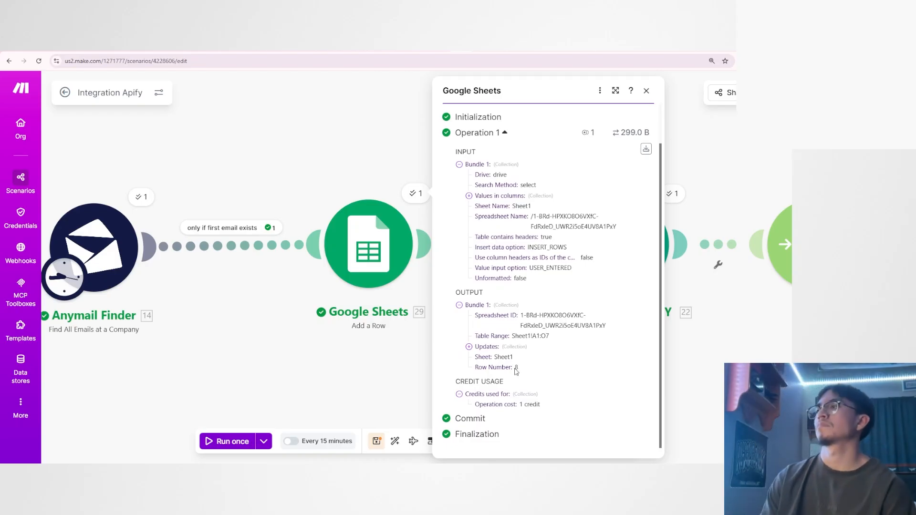
double_click(516, 367)
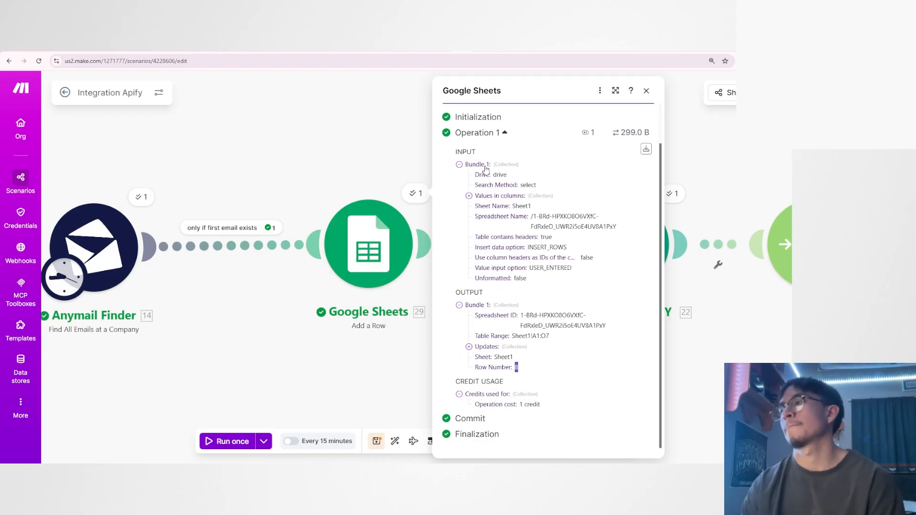
Highlight the email cells of row 8 in the spreadsheet and compare them with the Row Number in the Add a Row output.
left_click(478, 46)
left_click_drag(228, 239, 587, 241)
left_click(405, 301)
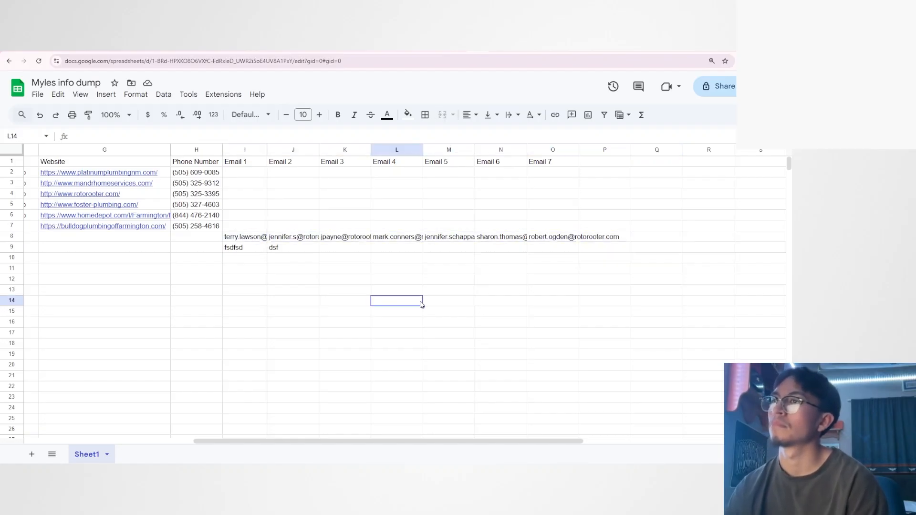
left_click_drag(249, 236, 588, 239)
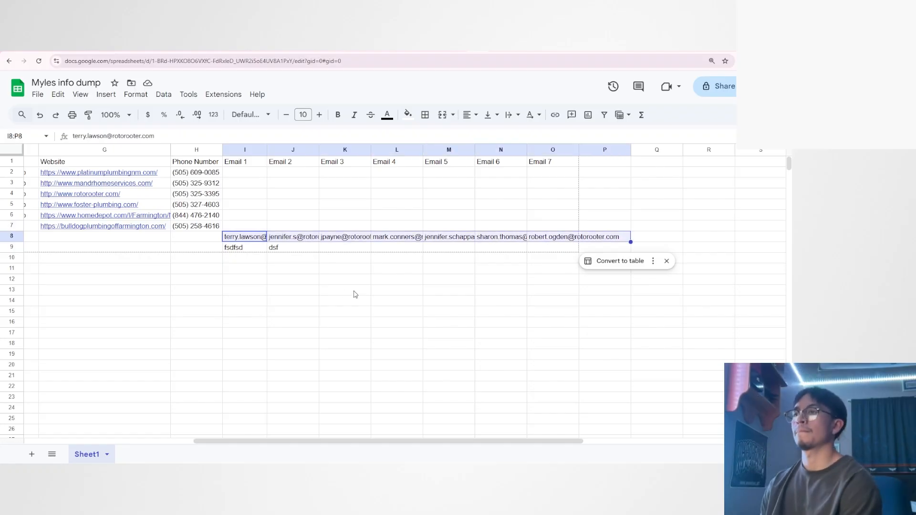
key("ctrl+shift+Tab")
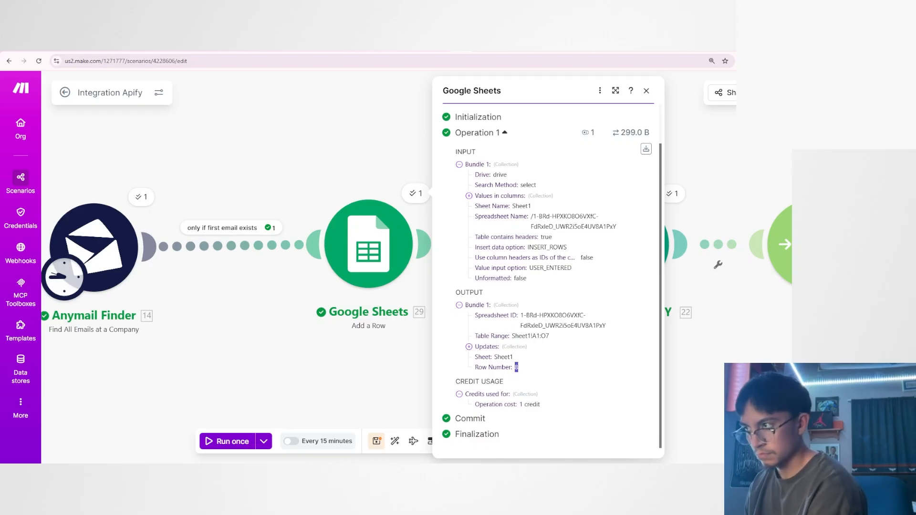
left_click_drag(475, 368, 522, 371)
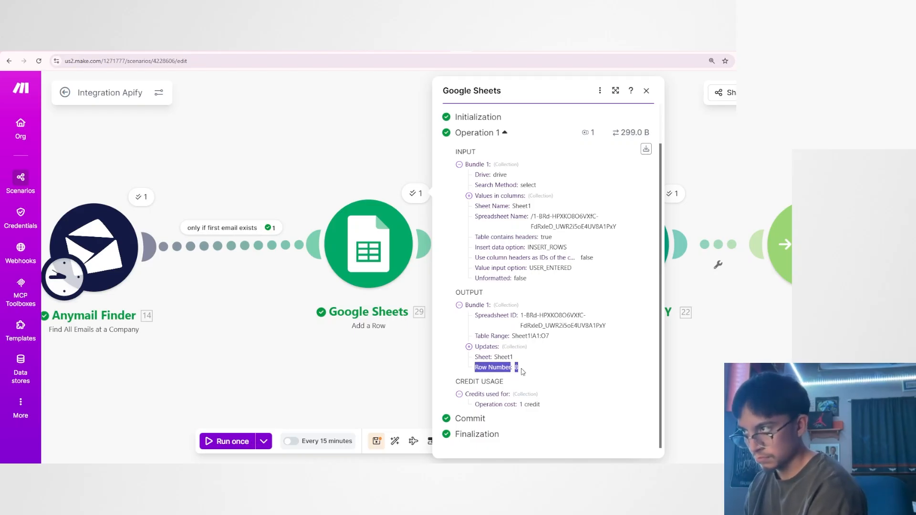
Open the Update a Row module on the first name route and examine the Add a Row values available for its Row number.
scroll(742, 351, "down", 2)
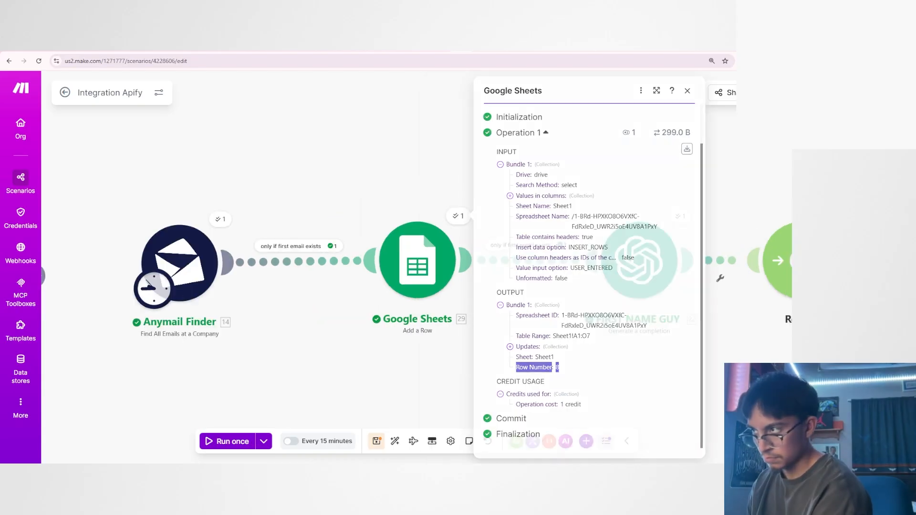
left_click_drag(742, 356, 398, 394)
scroll(422, 363, "down", 1)
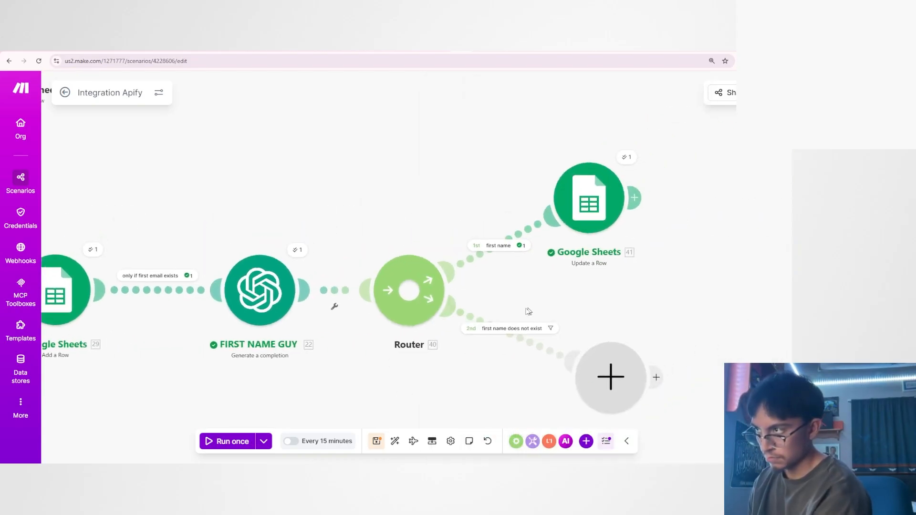
left_click_drag(558, 296, 448, 307)
scroll(467, 303, "up", 2)
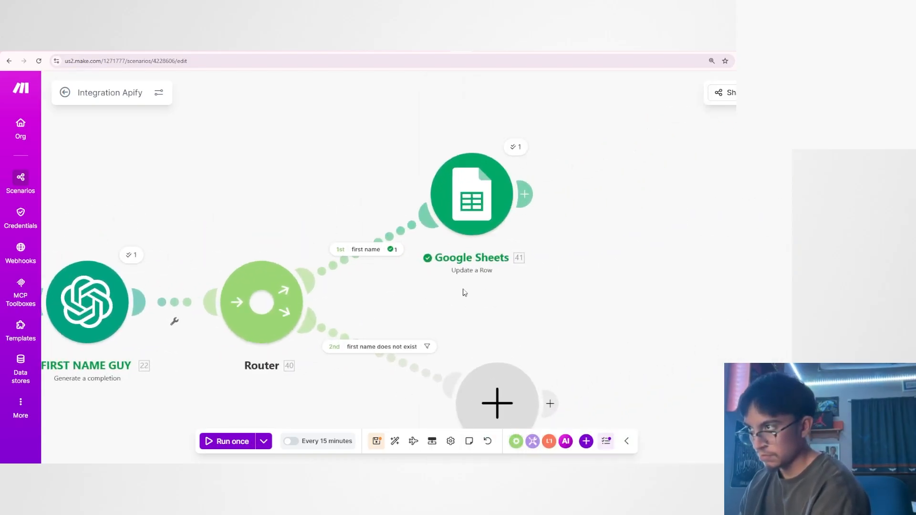
left_click(463, 217)
scroll(552, 261, "down", 3)
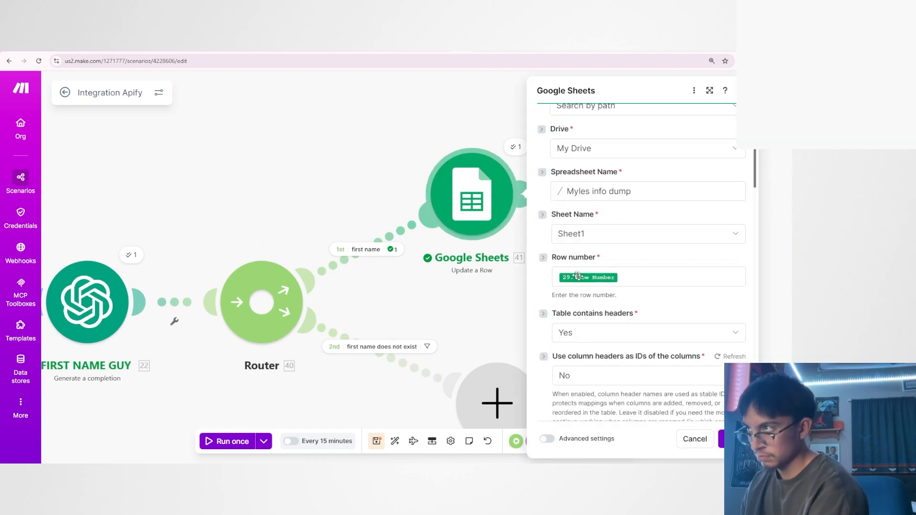
left_click(668, 277)
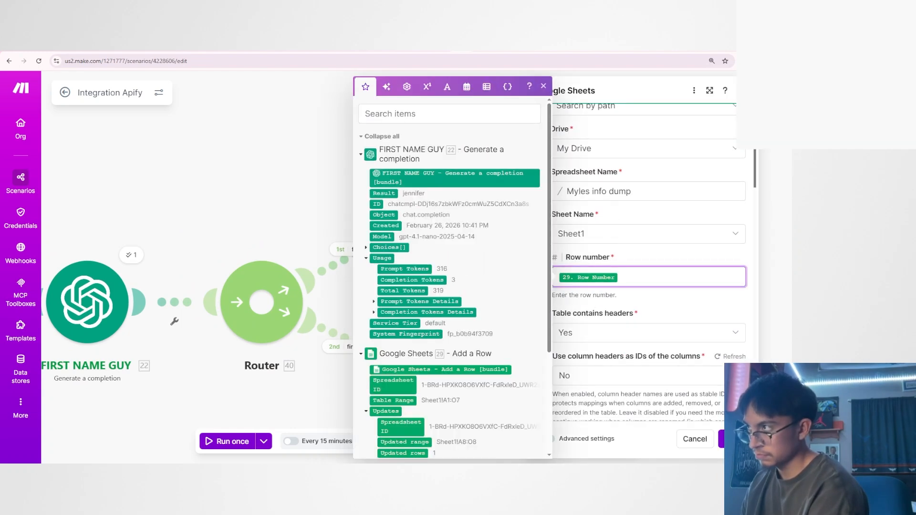
scroll(410, 354, "down", 3)
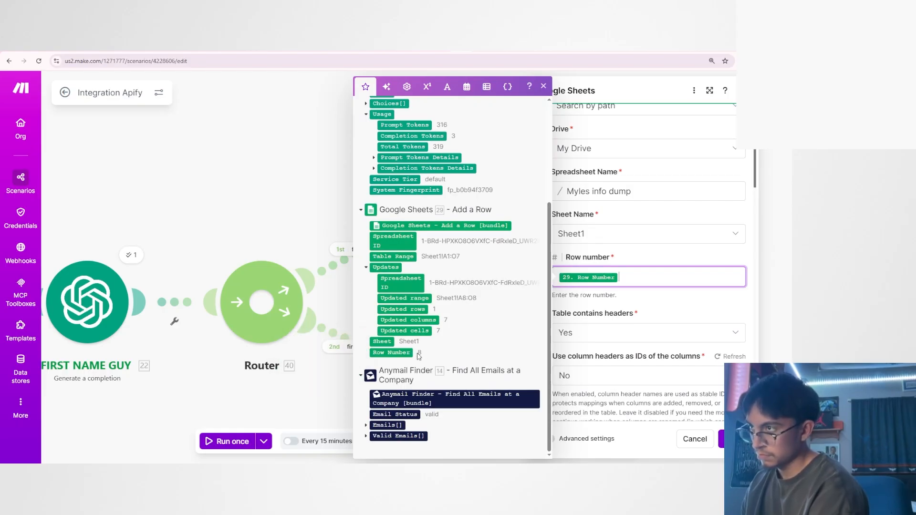
Check the row 8 email cells in the spreadsheet against the Row Number mapped in the Update a Row module.
left_click(478, 47)
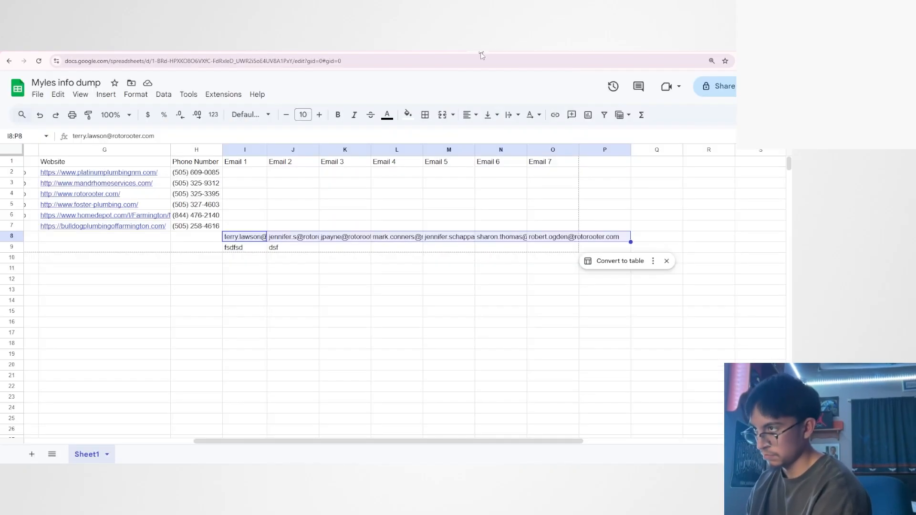
left_click(301, 260)
left_click_drag(247, 238, 587, 238)
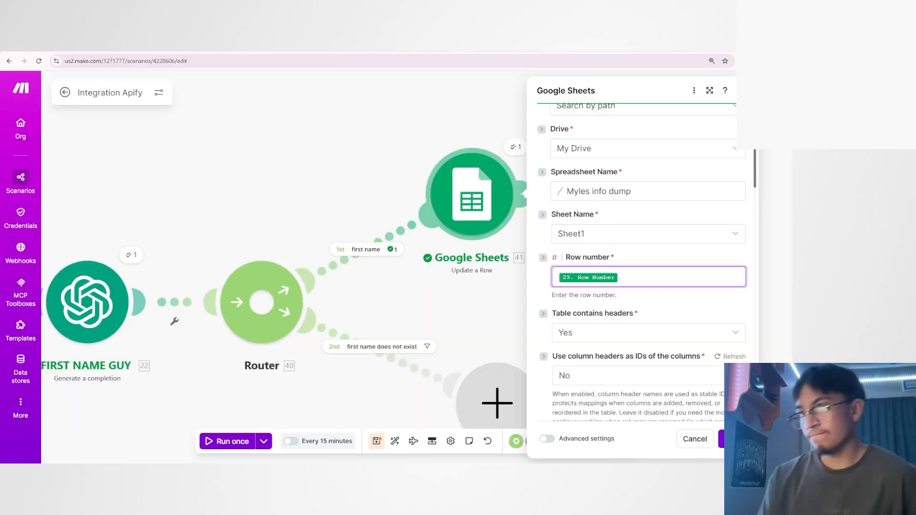
left_click(644, 277)
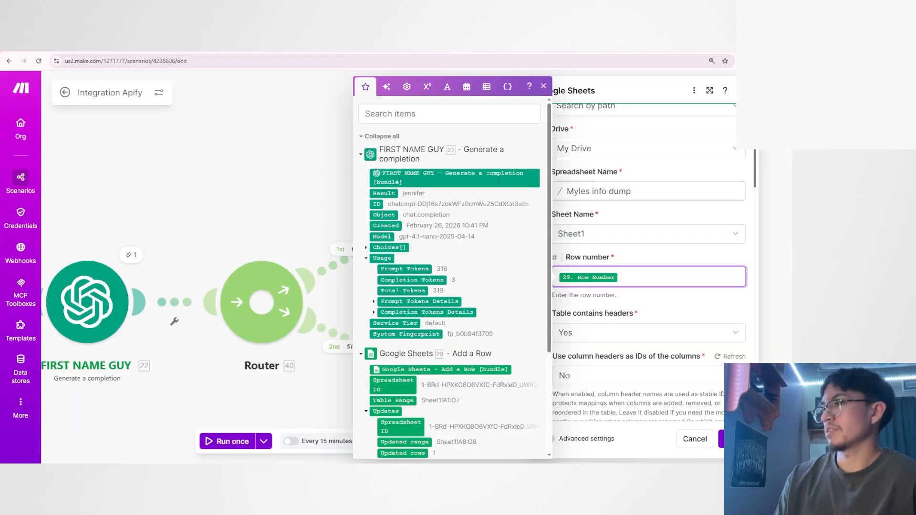
scroll(420, 353, "down", 3)
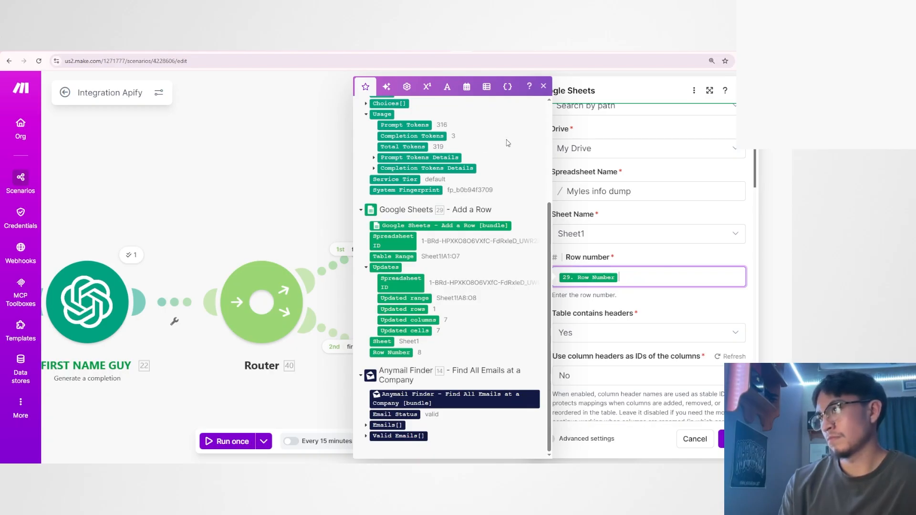
Look over the row 9 cells below the emails in the spreadsheet, from Website to Email 3.
left_click(479, 47)
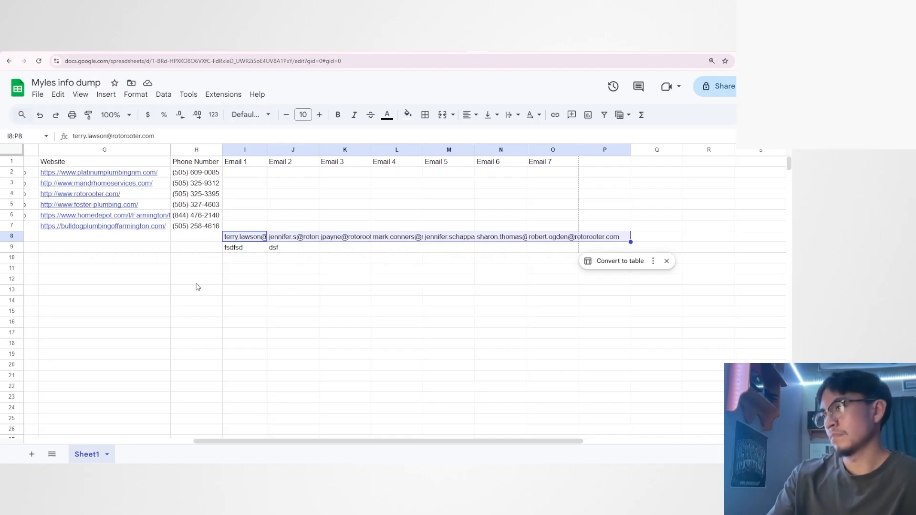
left_click(53, 250)
left_click(202, 251)
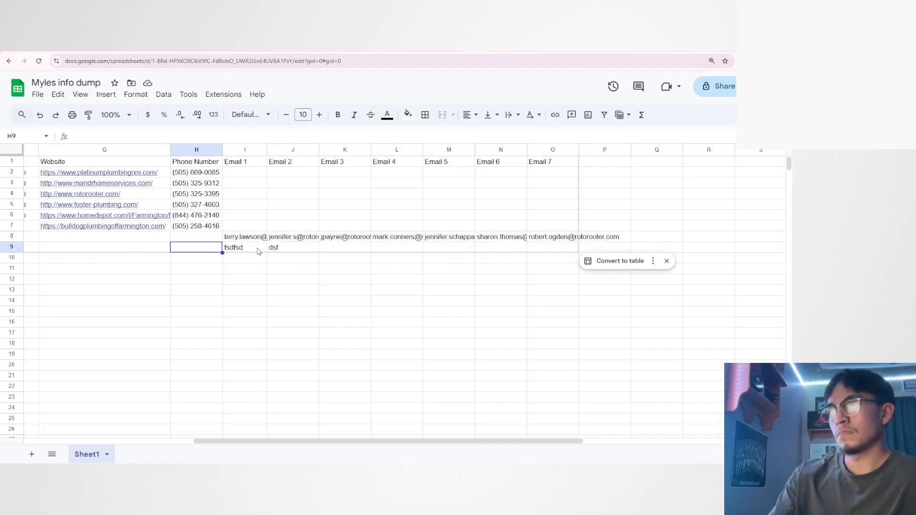
left_click(258, 251)
left_click(295, 251)
left_click(339, 249)
Return to the scenario, recheck the Row Number in the Add a Row run output and close its details.
left_click(461, 47)
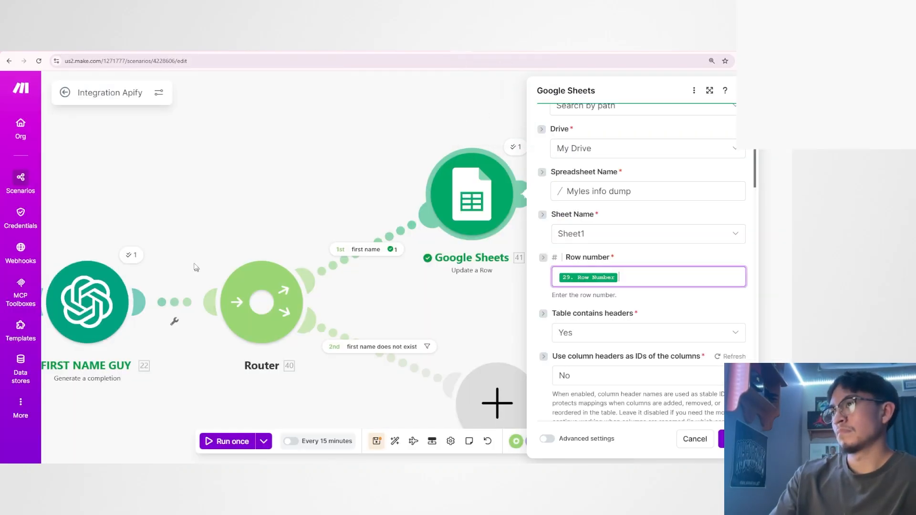
left_click_drag(197, 266, 377, 213)
left_click_drag(296, 219, 328, 222)
left_click(272, 228)
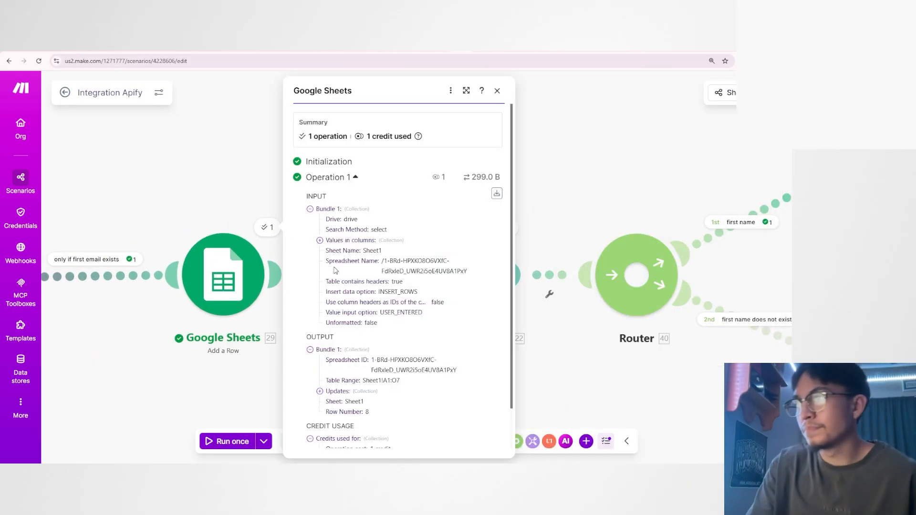
double_click(367, 367)
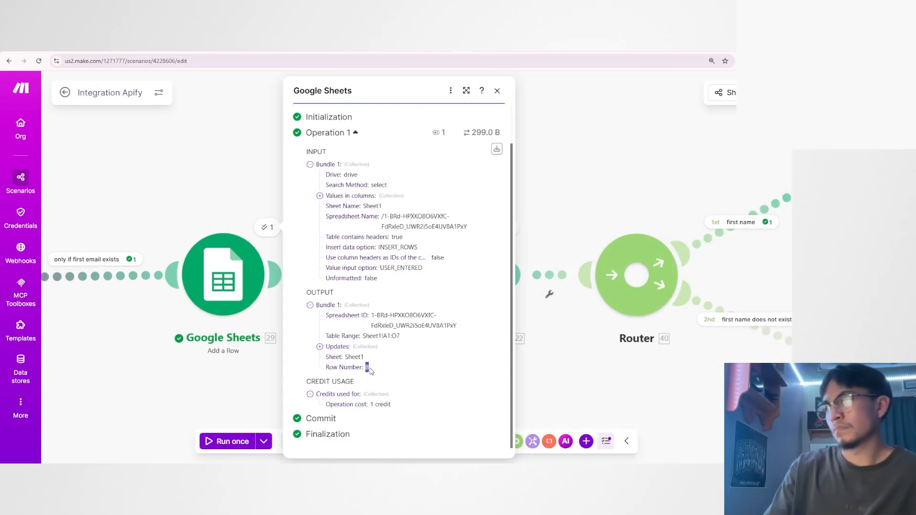
left_click(248, 370)
Inspect the Result in the FIRST NAME GUY completion's run output.
scroll(458, 368, "down", 1)
left_click_drag(460, 367, 421, 361)
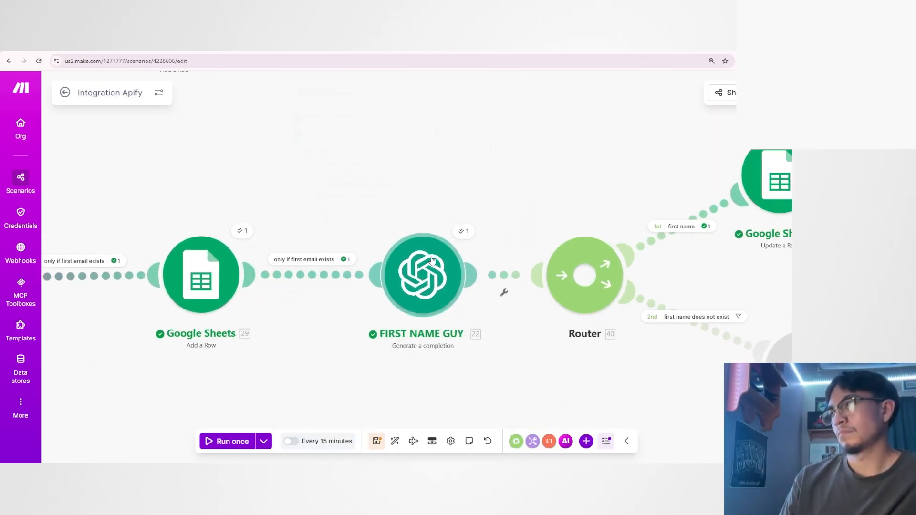
mouse_move(432, 276)
left_mouse_down()
mouse_move(446, 274)
mouse_move(417, 272)
left_mouse_up()
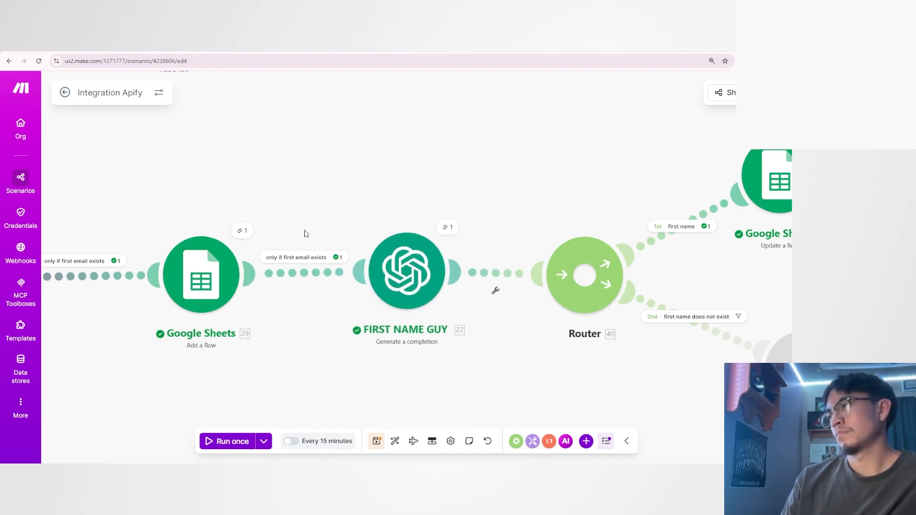
left_click(444, 228)
left_click_drag(525, 330, 576, 331)
left_click(576, 331)
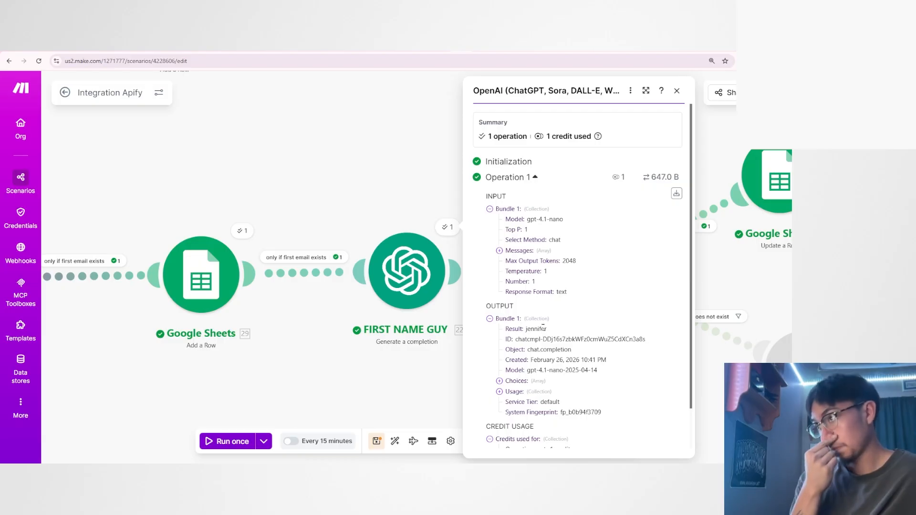
Highlight the whole of row 9 in the spreadsheet for inspection and return to the scenario.
left_click(478, 46)
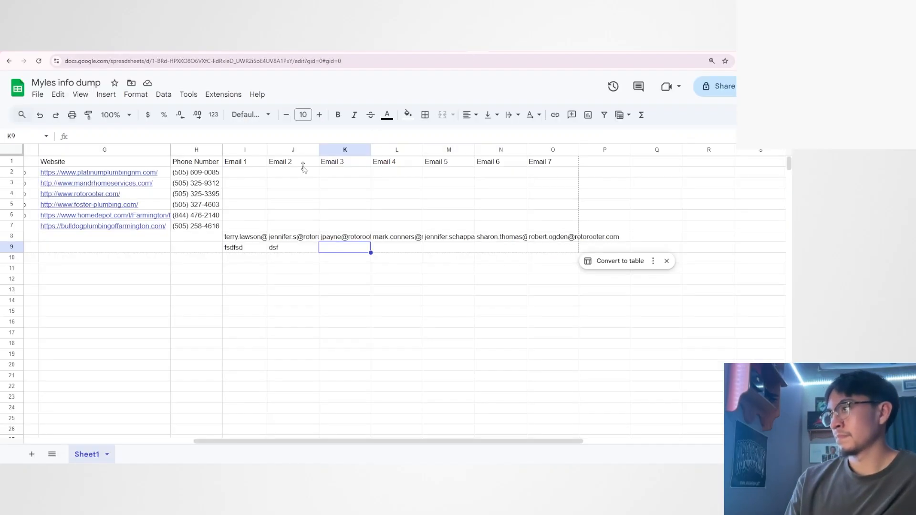
left_click(21, 252)
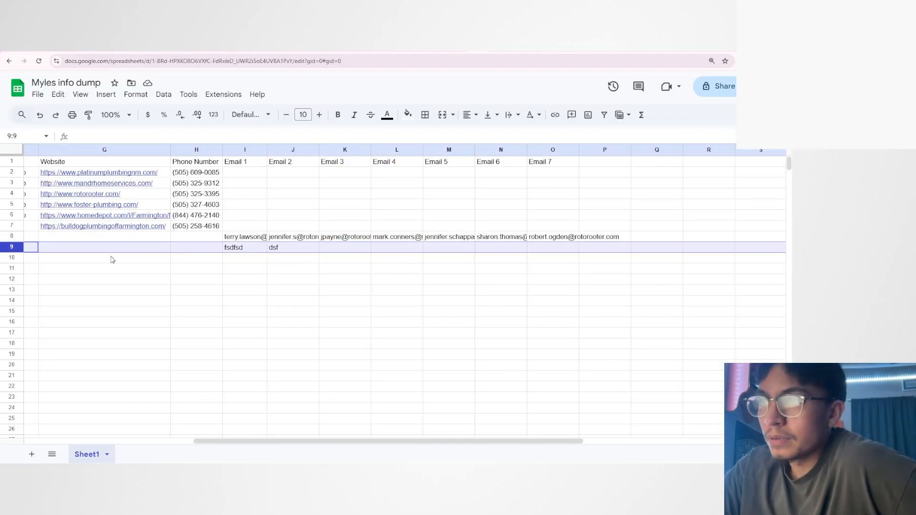
left_click(460, 46)
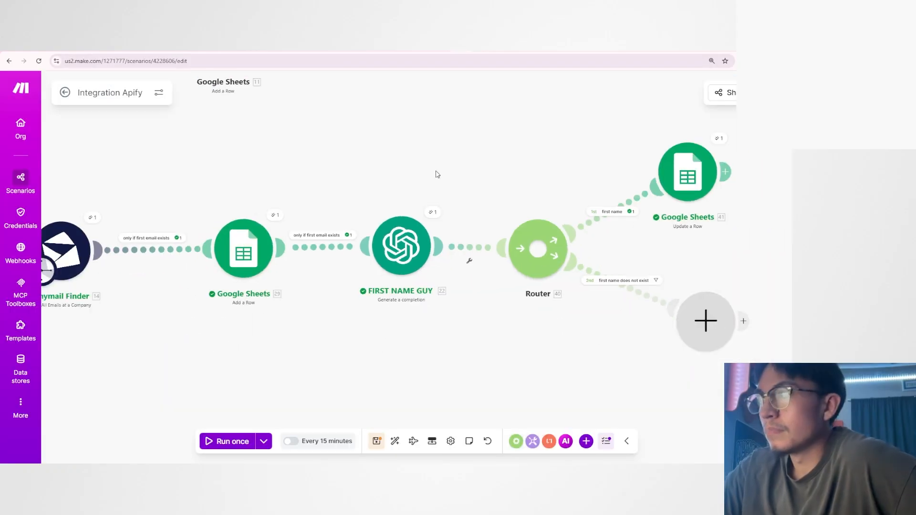
Inspect the Row number mapping in the router's Update a Row module against the mappable Add a Row and FIRST NAME GUY outputs.
left_click_drag(436, 173, 335, 195)
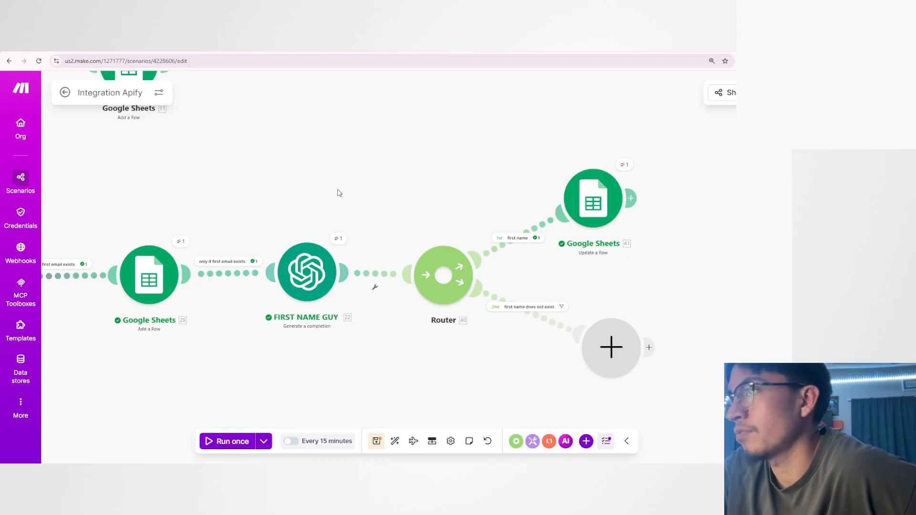
left_click(593, 198)
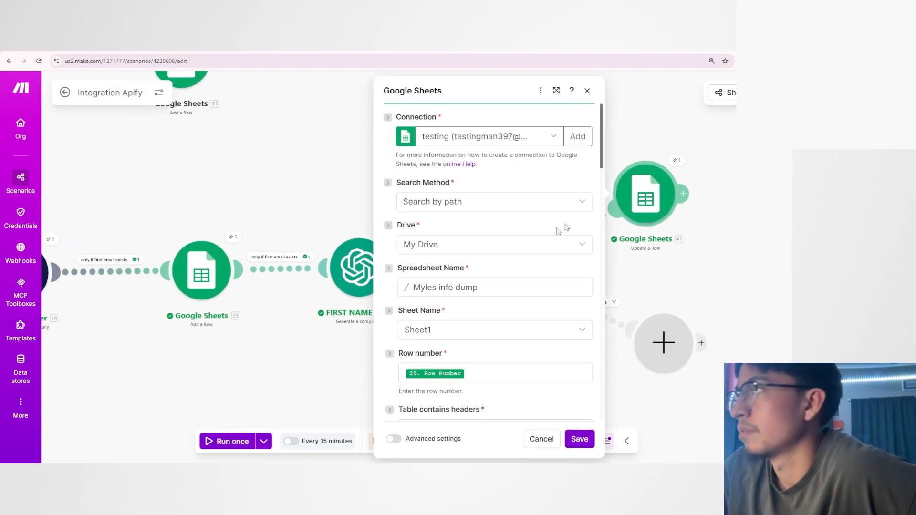
scroll(464, 286, "down", 2)
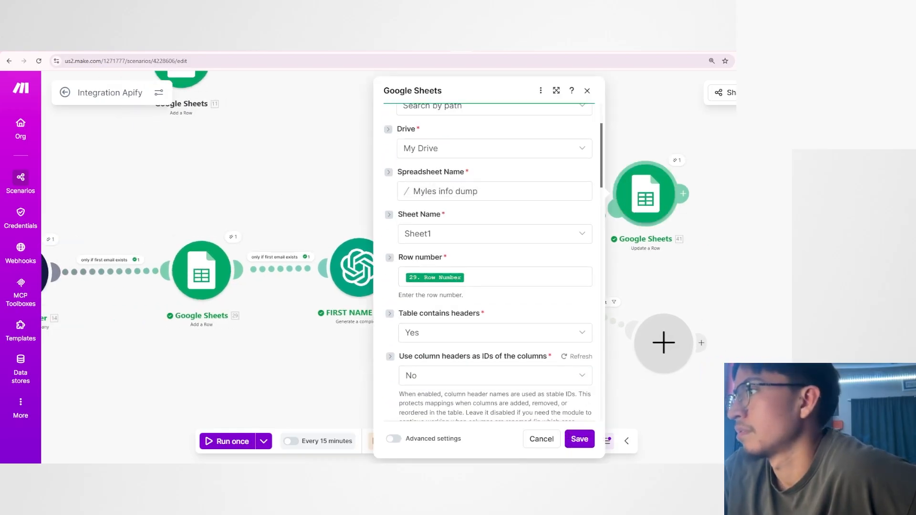
left_click(463, 281)
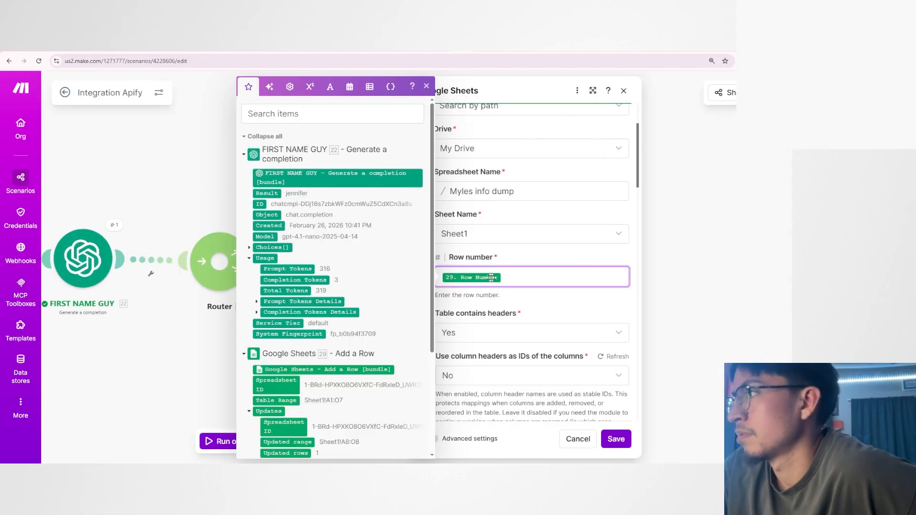
scroll(295, 335, "down", 2)
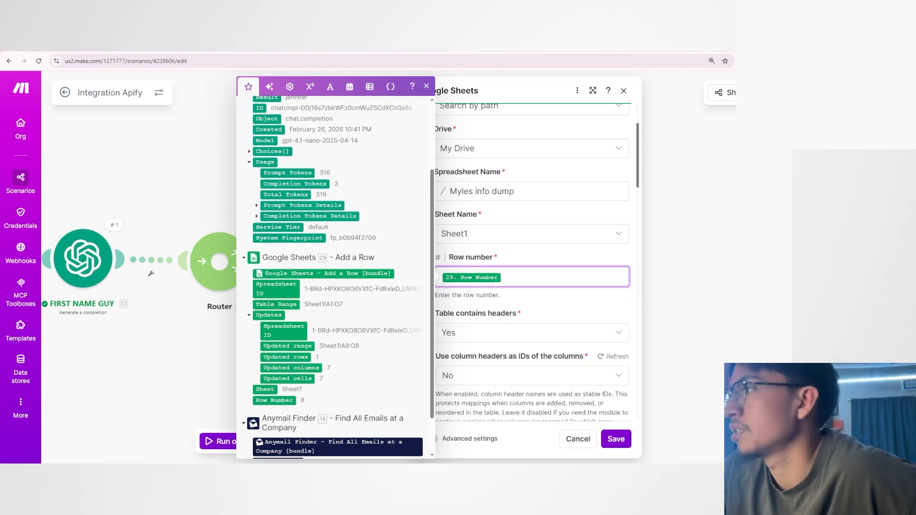
scroll(299, 243, "up", 3)
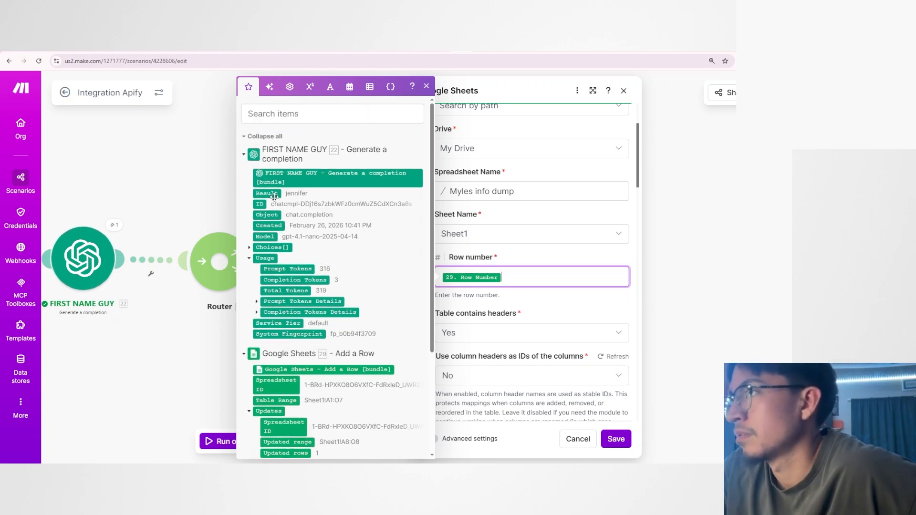
scroll(472, 329, "down", 2)
scroll(334, 414, "down", 2)
scroll(309, 400, "up", 2)
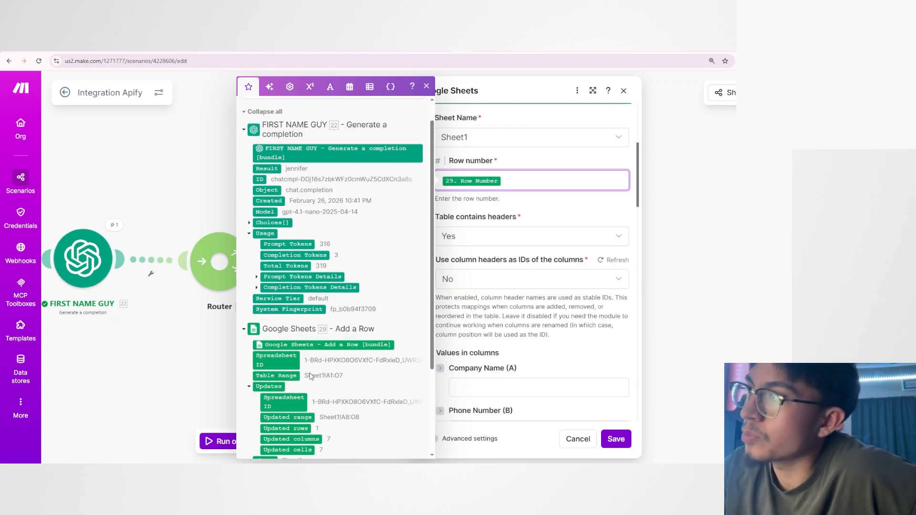
Review the Update a Row module's connection, spreadsheet, sheet and header settings, and close the module without changes.
scroll(461, 319, "up", 2)
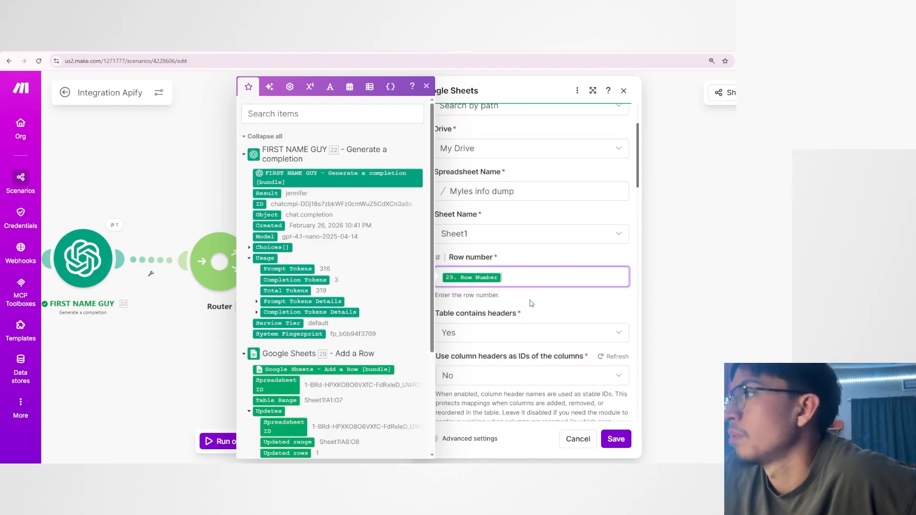
scroll(531, 303, "up", 2)
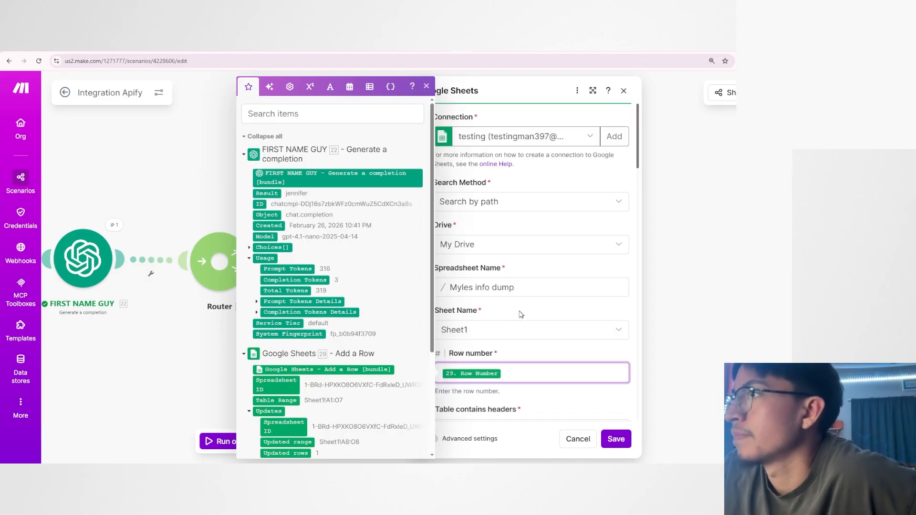
scroll(521, 315, "down", 2)
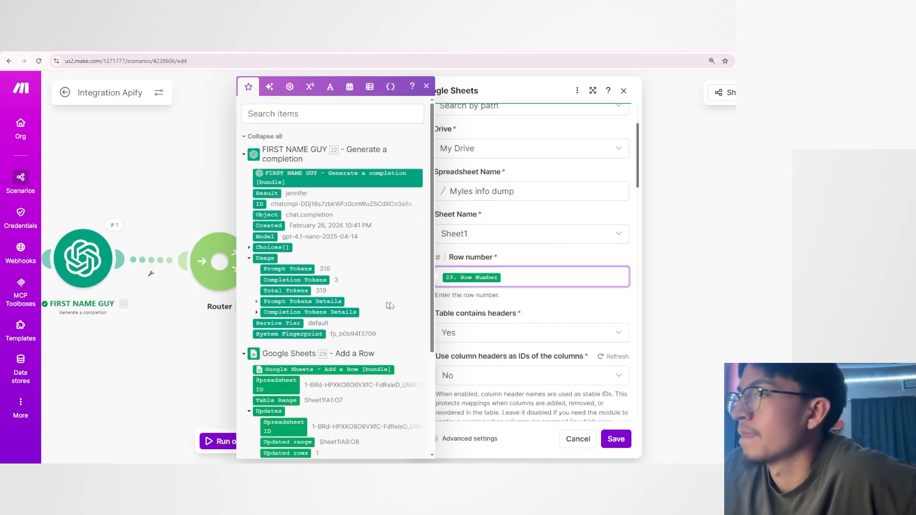
left_click(535, 314)
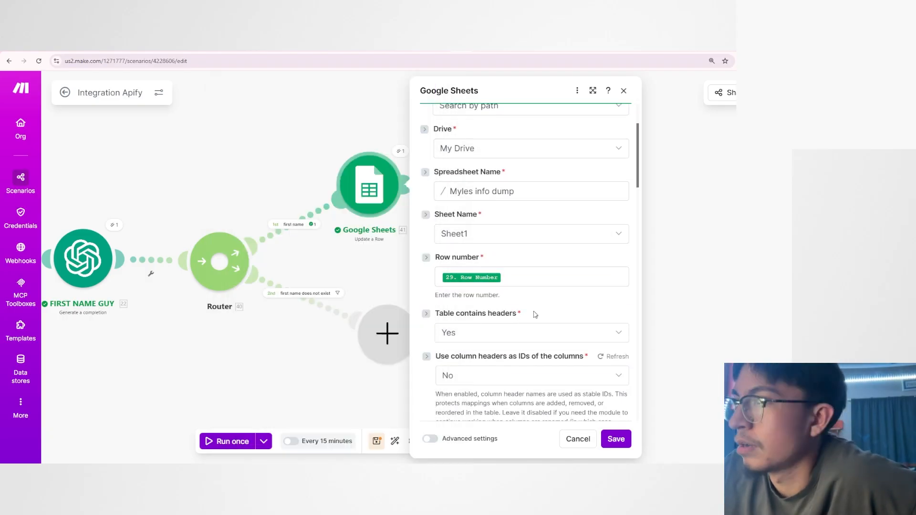
scroll(513, 311, "up", 2)
left_click(378, 274)
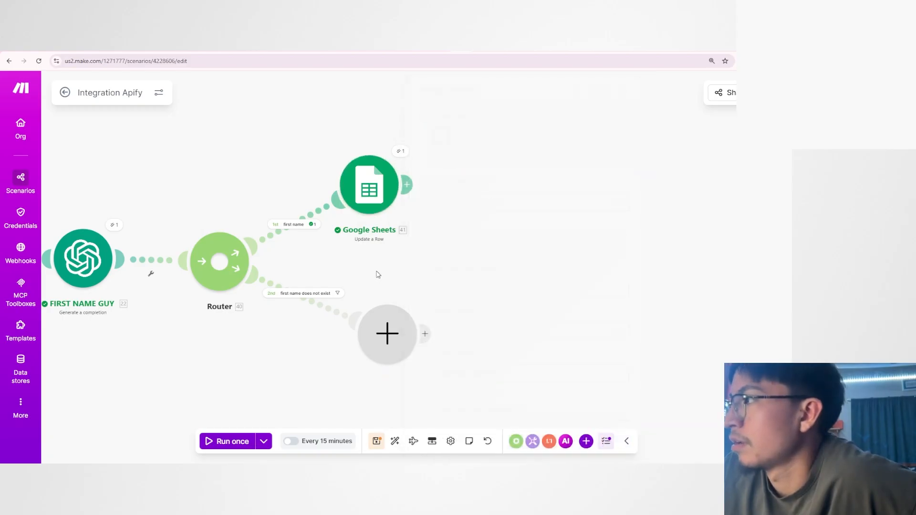
Reopen the Update a Row module and recheck its Row number mapping against the Row Number output of Add a Row.
scroll(419, 288, "up", 3)
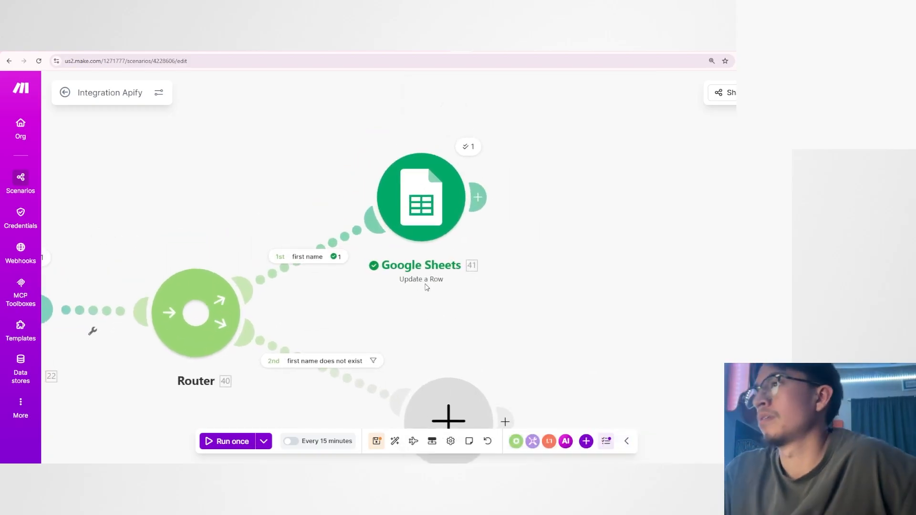
left_click(452, 185)
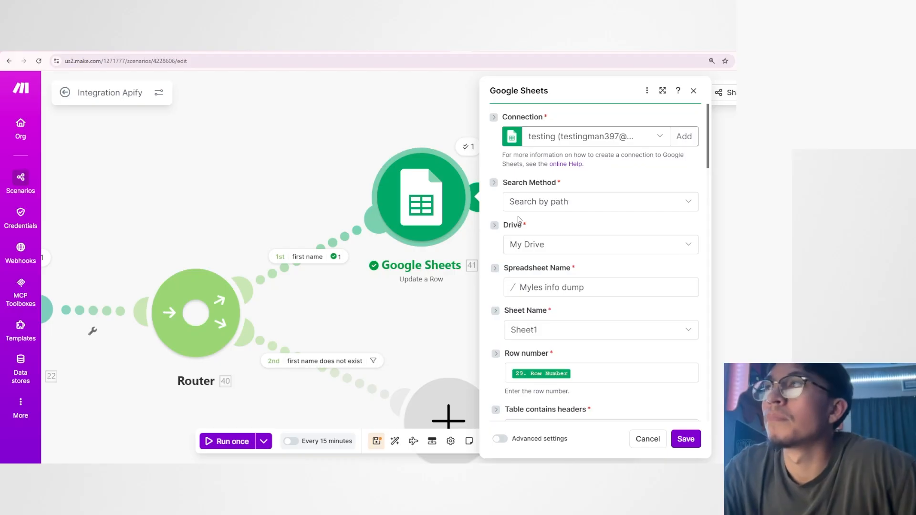
scroll(541, 218, "down", 4)
scroll(541, 219, "up", 2)
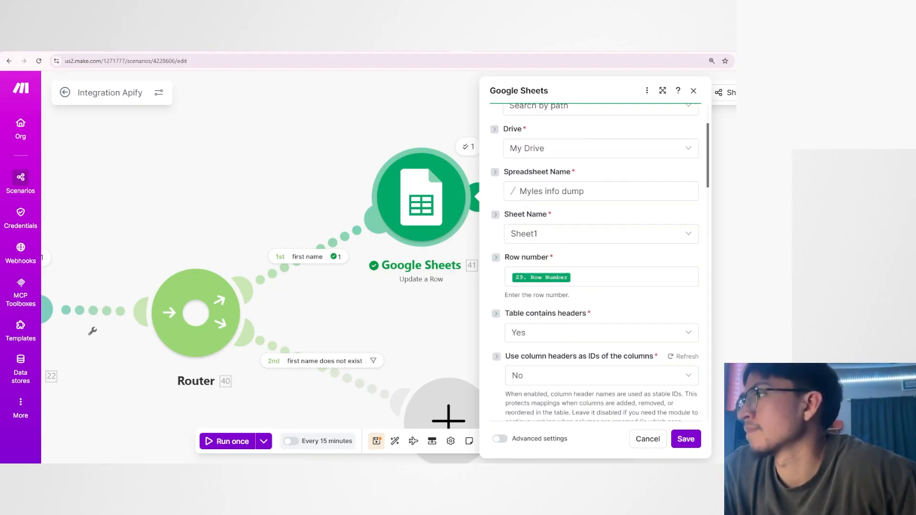
left_click(592, 277)
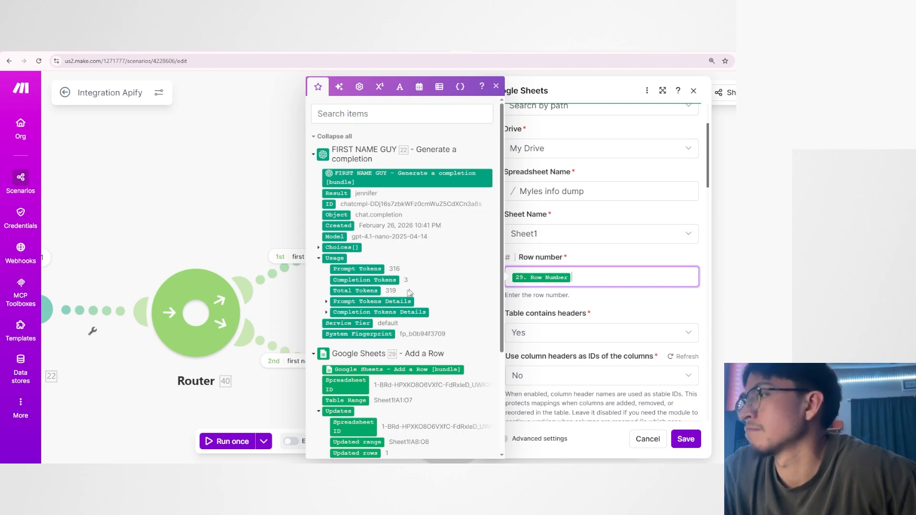
scroll(410, 293, "down", 3)
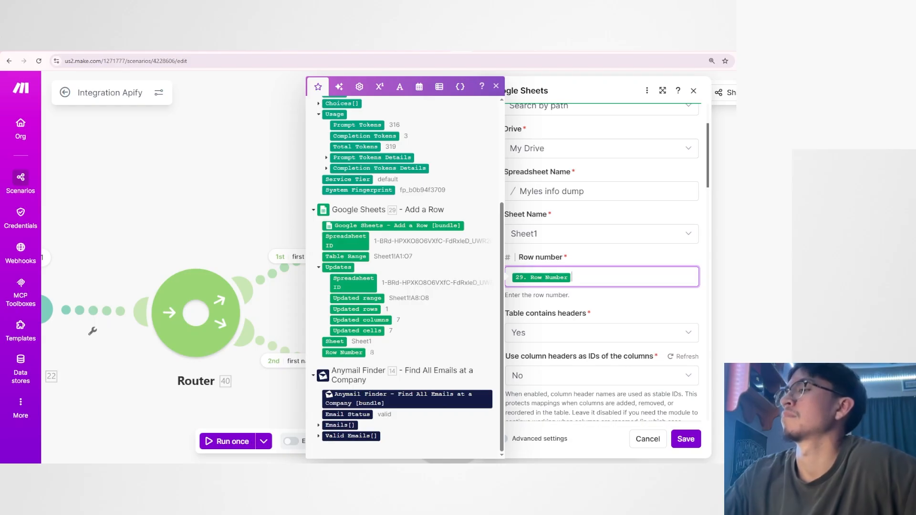
scroll(403, 275, "up", 2)
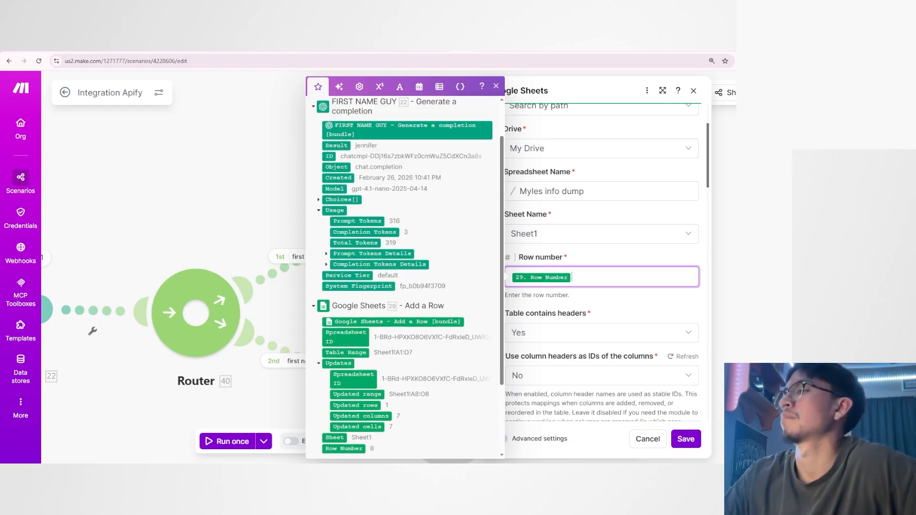
scroll(353, 157, "down", 2)
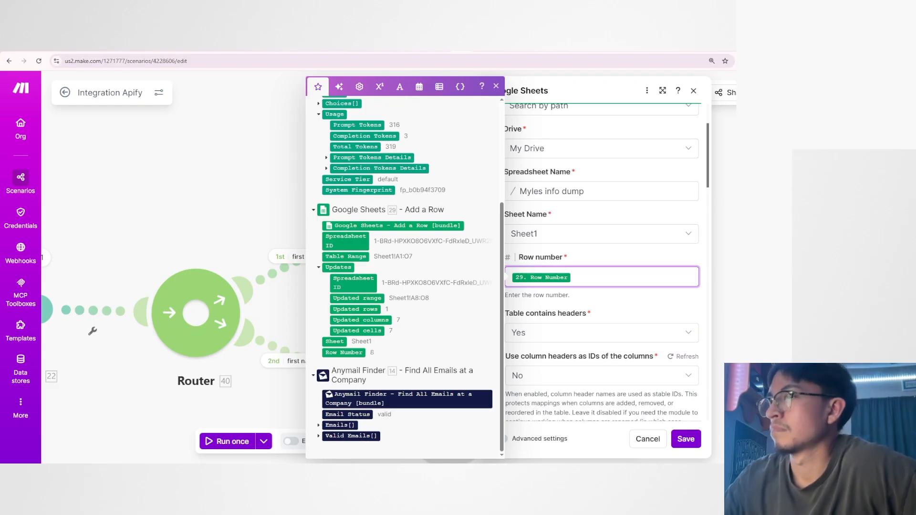
Look through the Update a Row module's header options and column value fields from Company Name to Email 7.
left_click(634, 310)
scroll(634, 310, "down", 2)
scroll(634, 310, "up", 2)
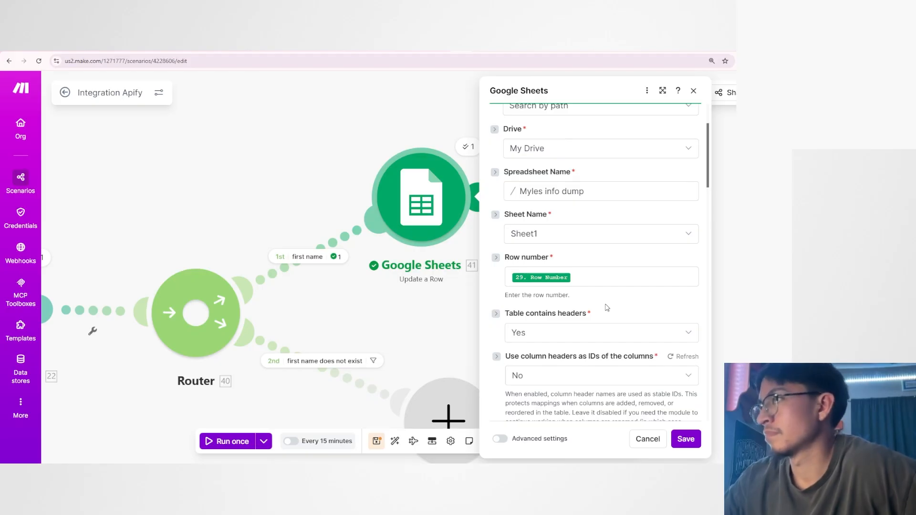
scroll(607, 307, "down", 2)
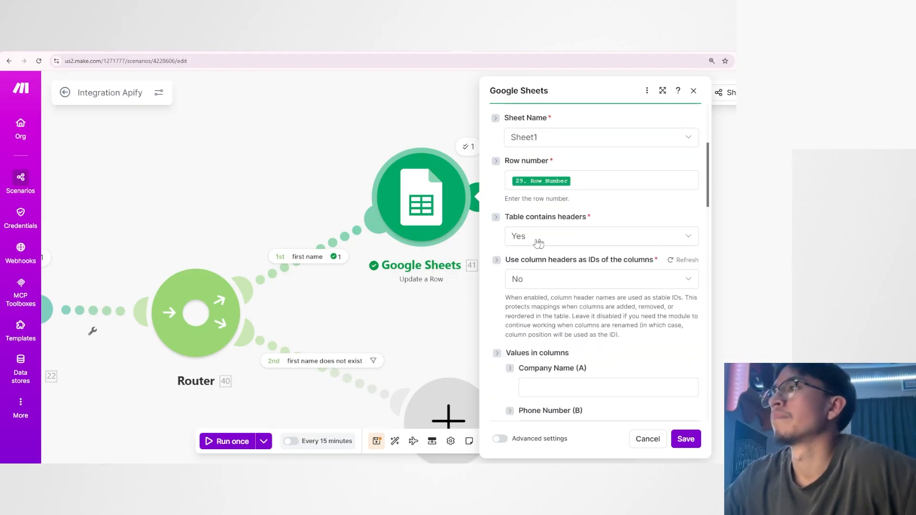
scroll(521, 274, "down", 2)
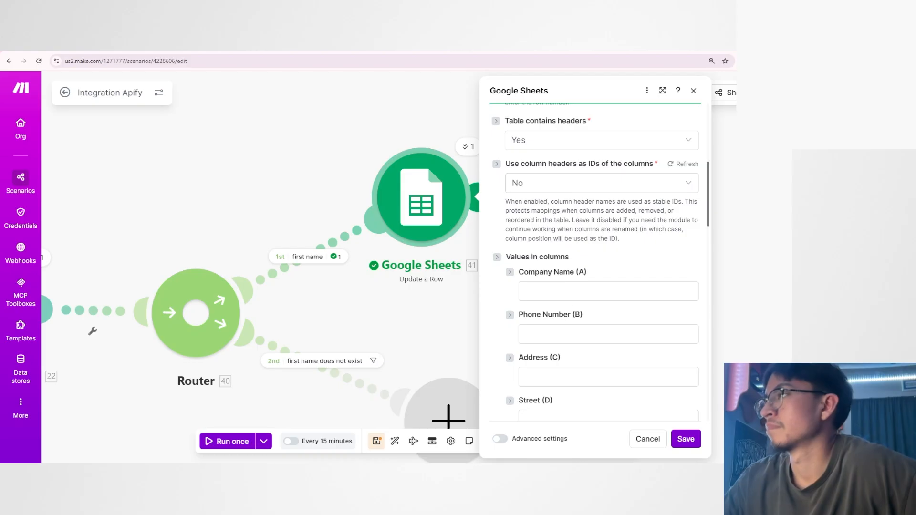
scroll(597, 263, "down", 10)
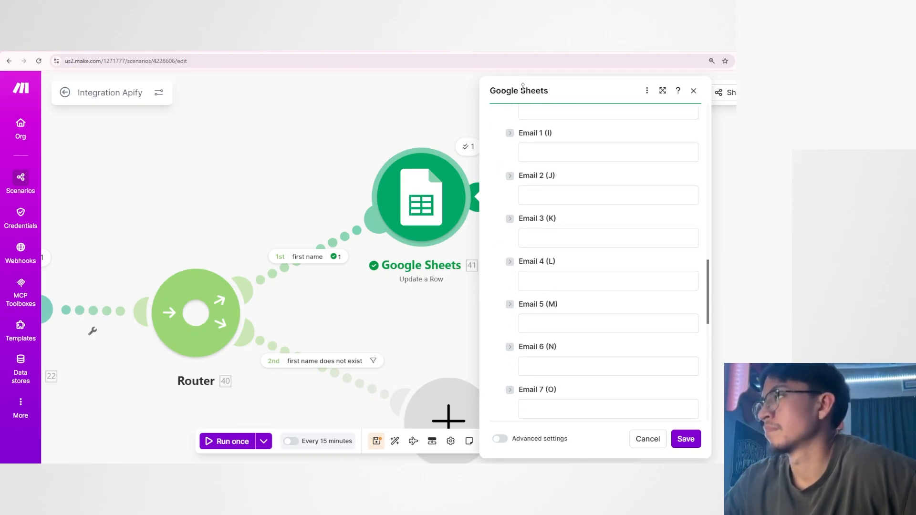
Switch to the Myles info dump spreadsheet and add the header First name in cell P1, beside Email 7.
left_click(470, 55)
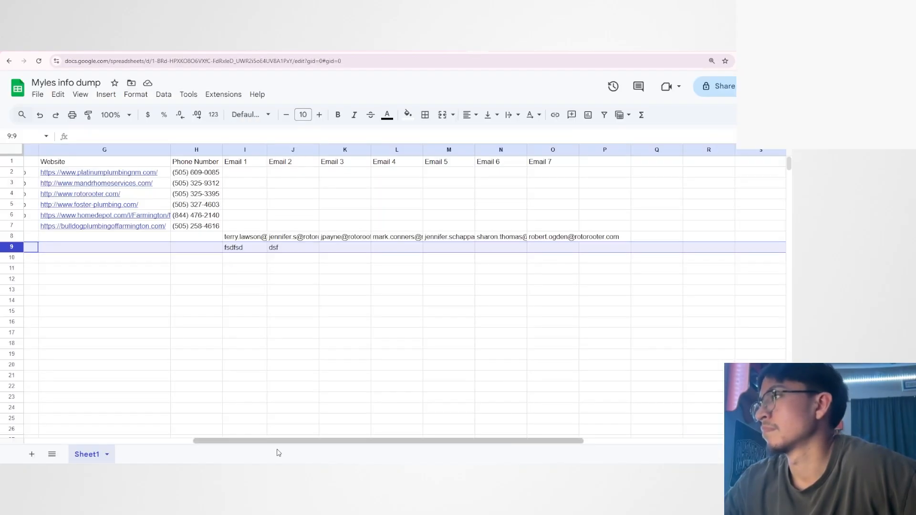
left_click_drag(277, 441, 91, 437)
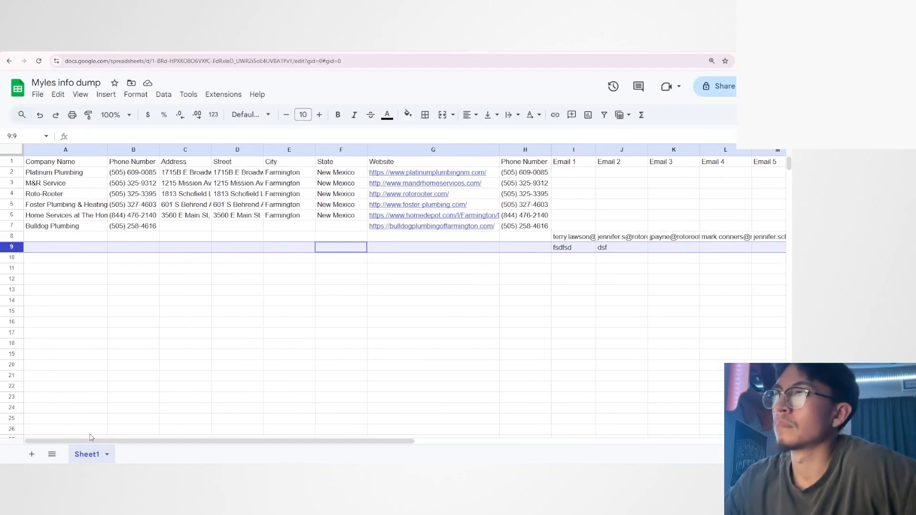
right_click(57, 151)
left_click(286, 268)
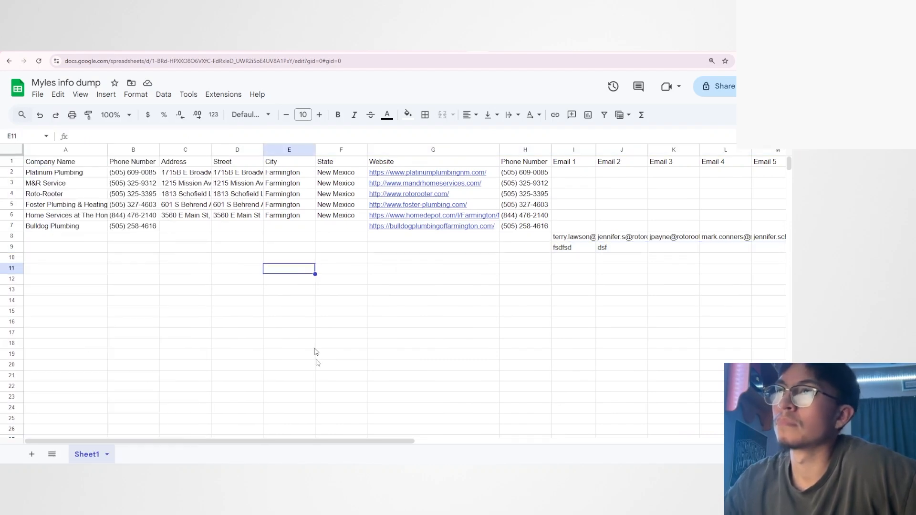
left_click_drag(323, 440, 496, 439)
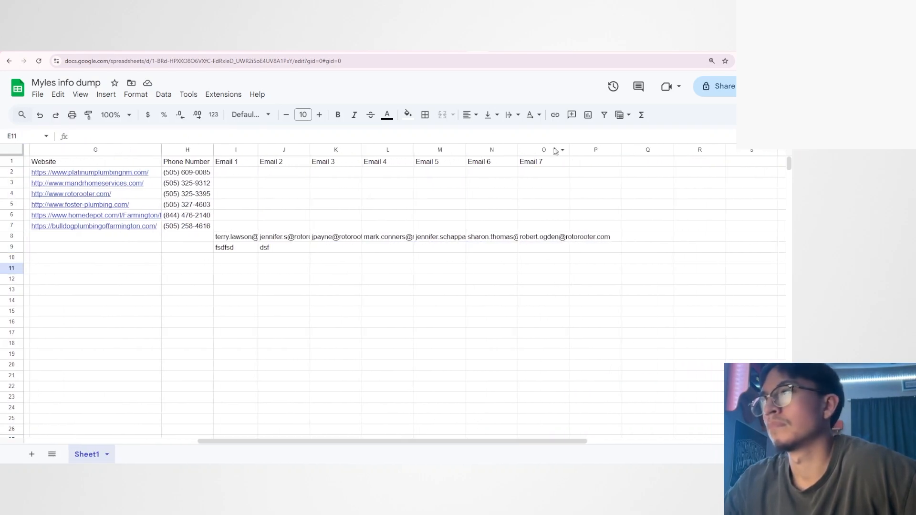
left_click(586, 150)
left_click(587, 162)
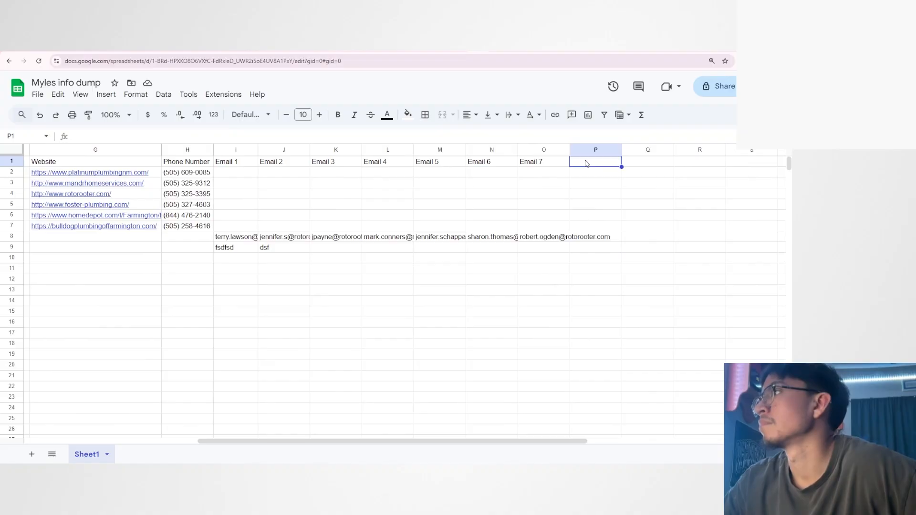
type("First name")
left_click(649, 247)
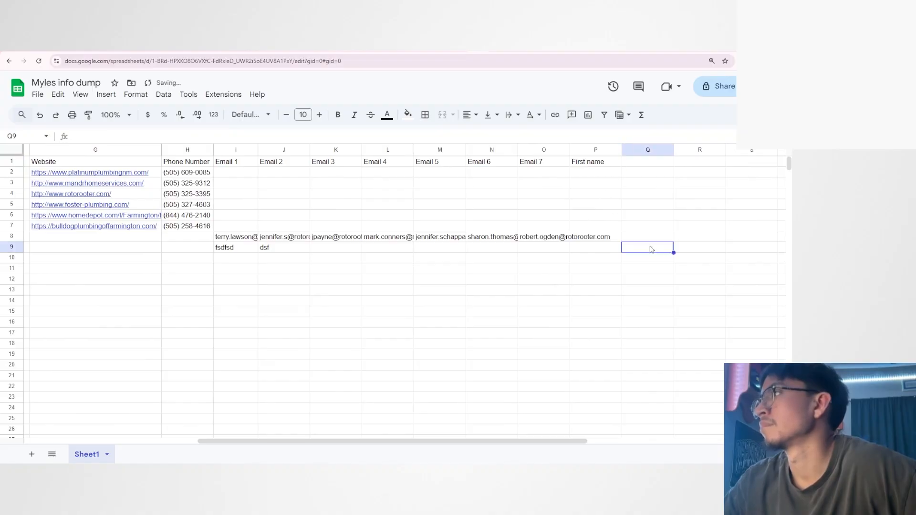
Return to the scenario and refresh the Update a Row module's column headers to load the First name (P) field.
left_click(457, 47)
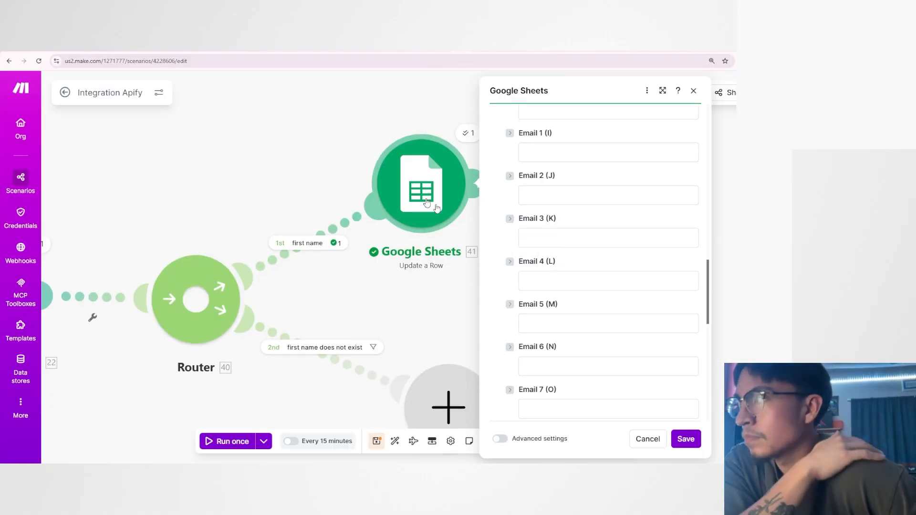
scroll(659, 282, "up", 12)
scroll(665, 282, "down", 2)
left_click(679, 260)
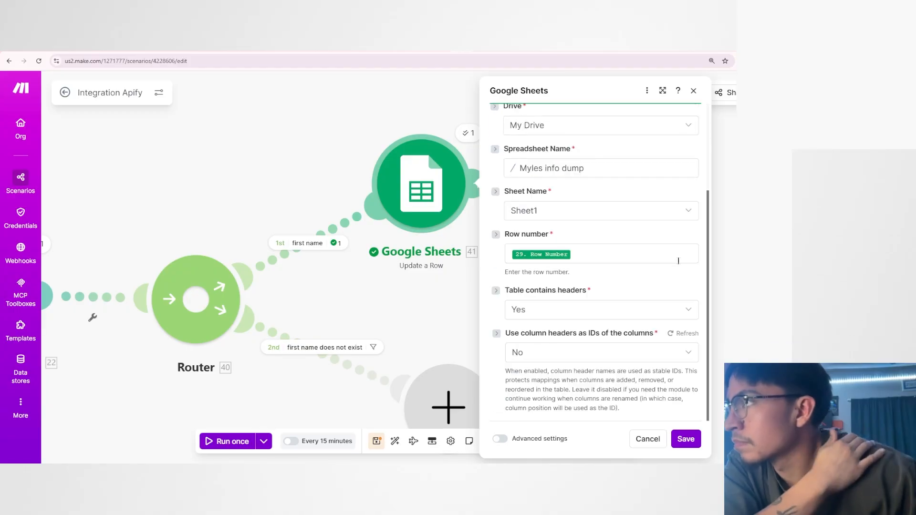
scroll(645, 278, "down", 1)
scroll(620, 267, "down", 10)
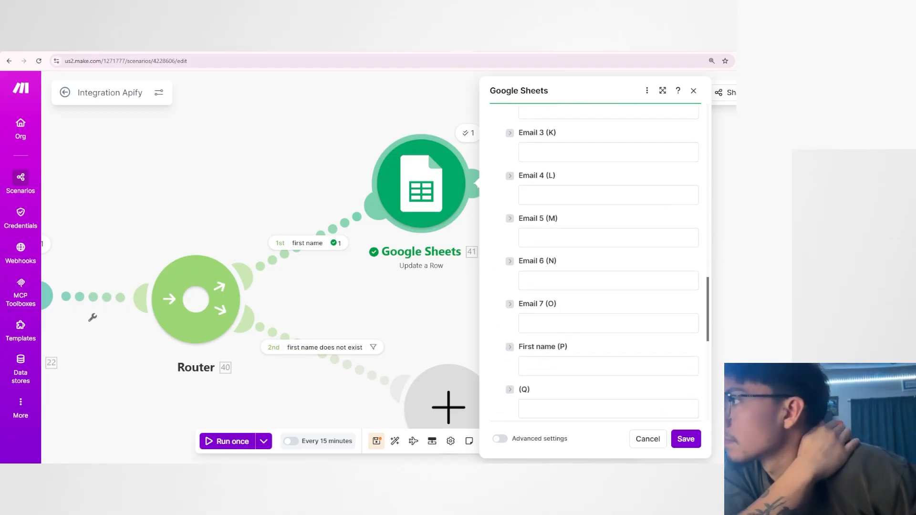
Map the Result of the FIRST NAME GUY completion to the First name (P) column in the Update a Row module.
left_click(542, 355)
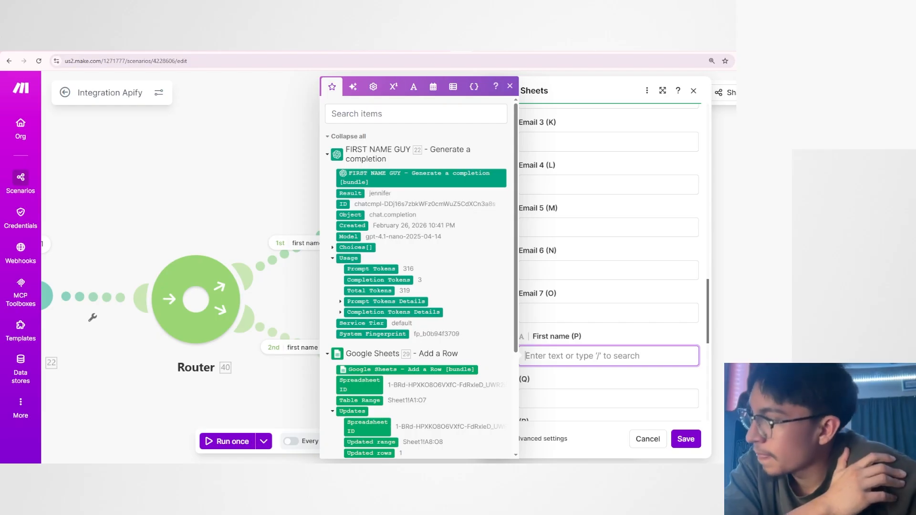
left_click_drag(354, 196, 572, 356)
scroll(608, 329, "down", 5)
scroll(596, 334, "up", 10)
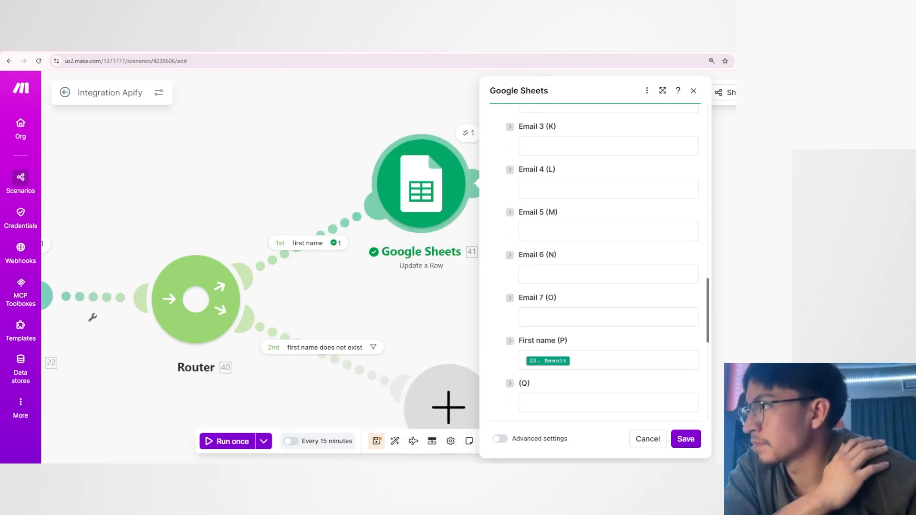
scroll(595, 349, "down", 4)
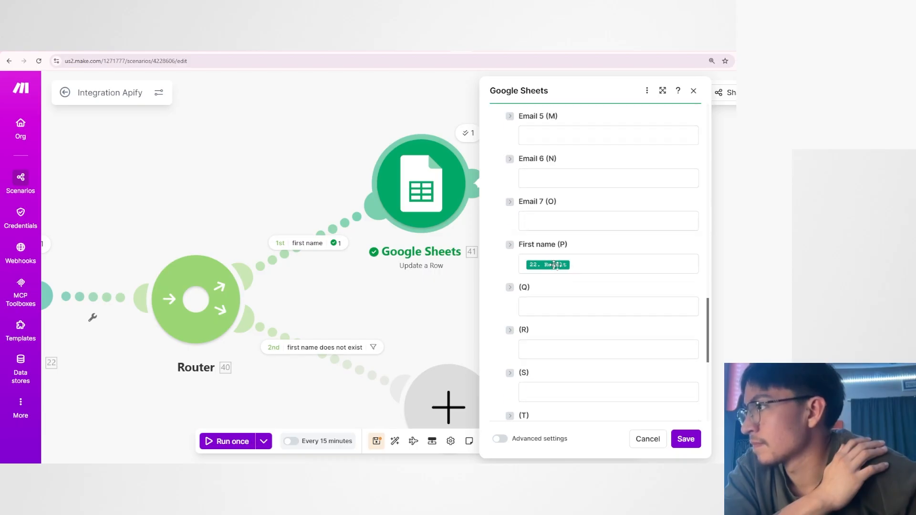
Check the Row number mapping in the Update a Row module and save the module's settings.
mouse_move(558, 266)
scroll(566, 270, "up", 15)
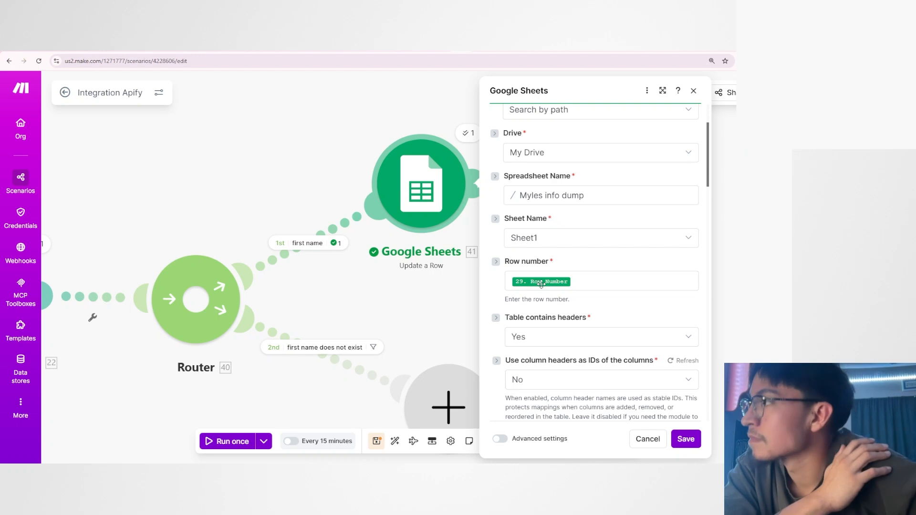
mouse_move(541, 284)
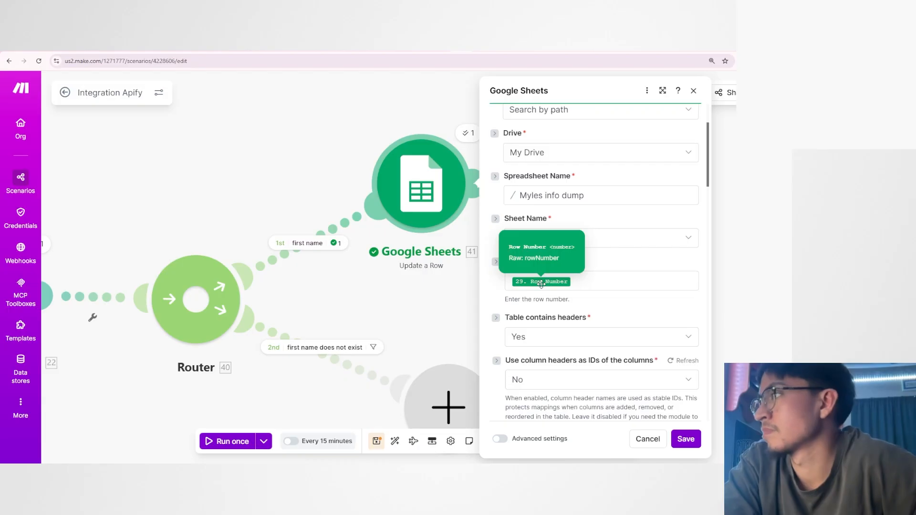
scroll(680, 435, "up", 2)
left_click(686, 440)
left_click_drag(489, 310, 548, 306)
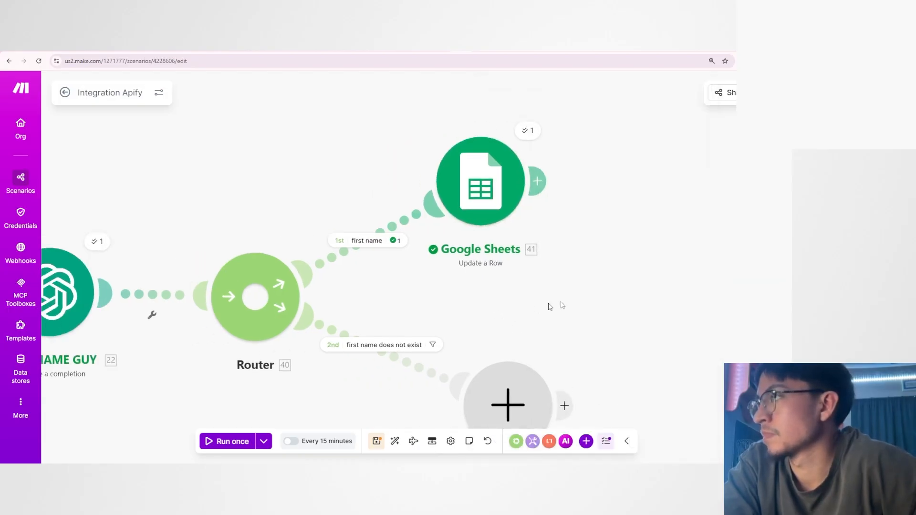
scroll(485, 368, "down", 3)
Switch to the Myles info dump spreadsheet and clear the contents of cells A8:P9.
left_click(478, 47)
left_click_drag(596, 236, 29, 238)
key("Delete")
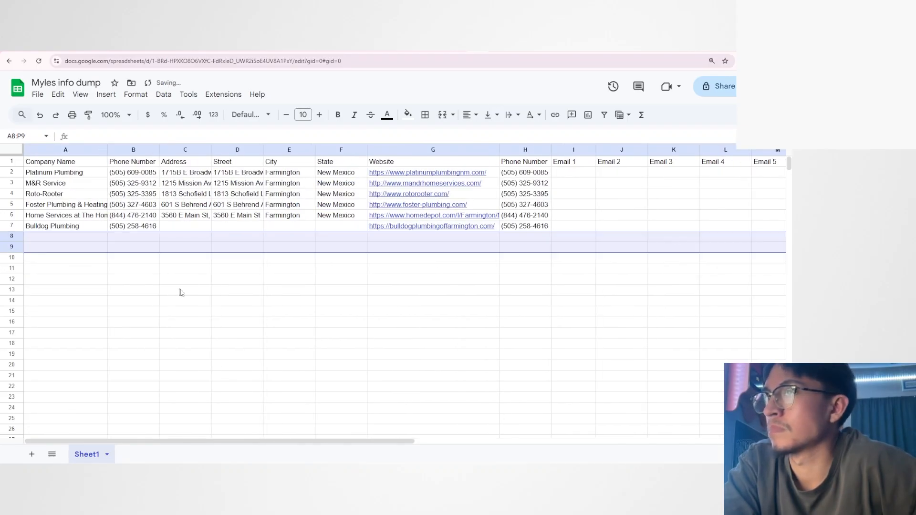
left_click(179, 292)
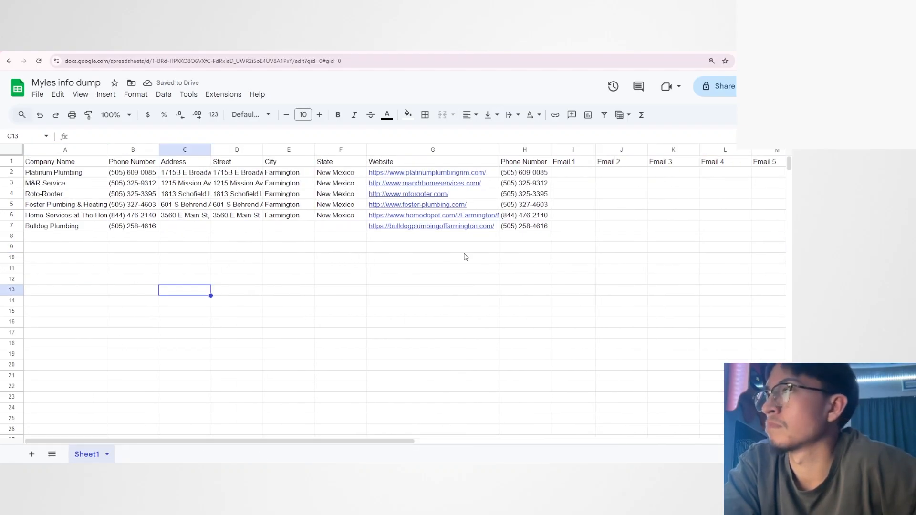
Return to the Integration Apify scenario and run it once.
left_click(462, 44)
left_click_drag(392, 225, 516, 203)
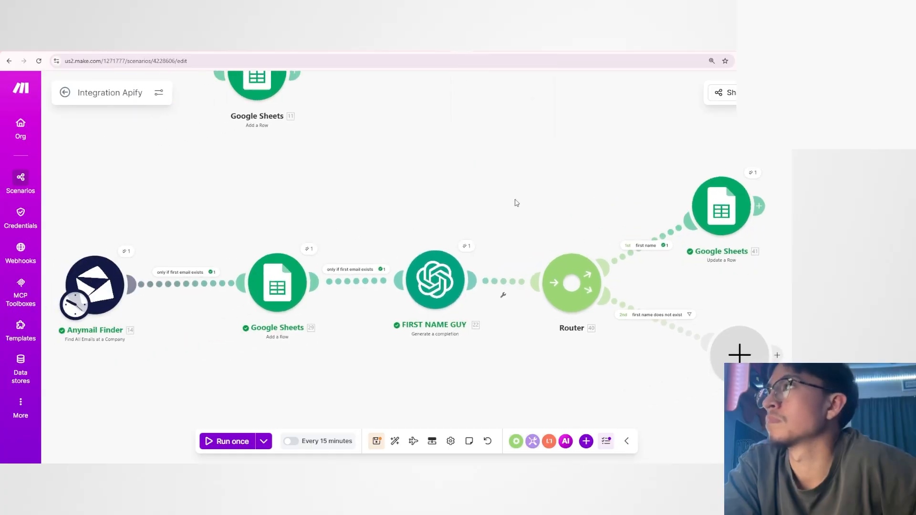
left_click(245, 441)
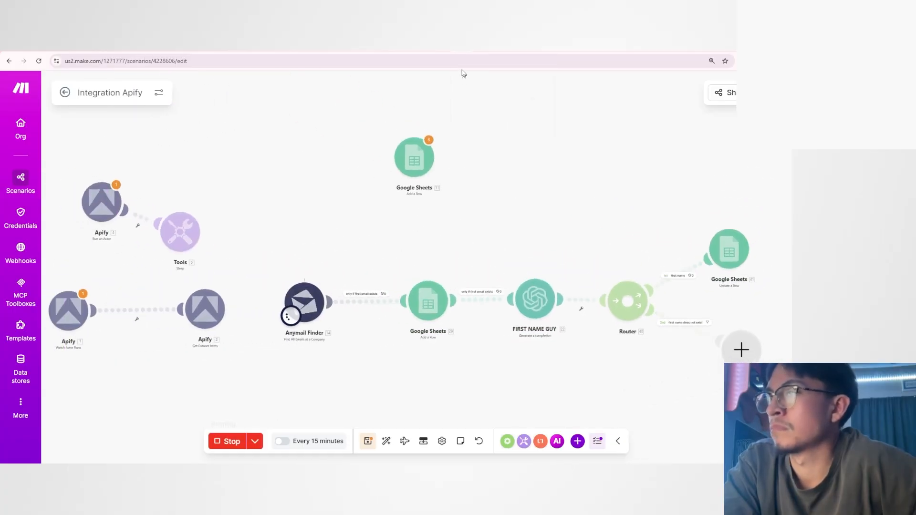
Switch to the Myles info dump spreadsheet and check the new row 8 across the Email and First name columns.
left_click(462, 44)
left_click_drag(384, 442, 438, 442)
left_click(514, 237)
scroll(334, 238, "right", 6)
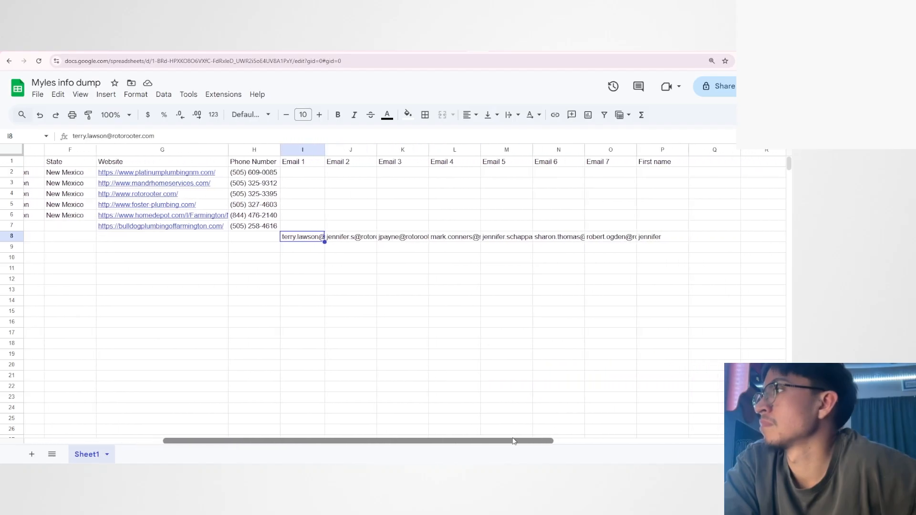
left_click(505, 238)
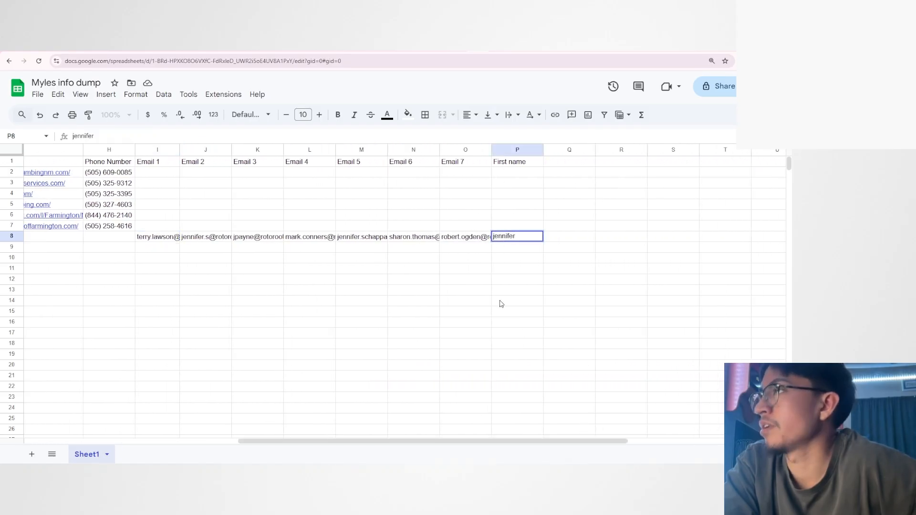
left_click_drag(414, 442, 354, 443)
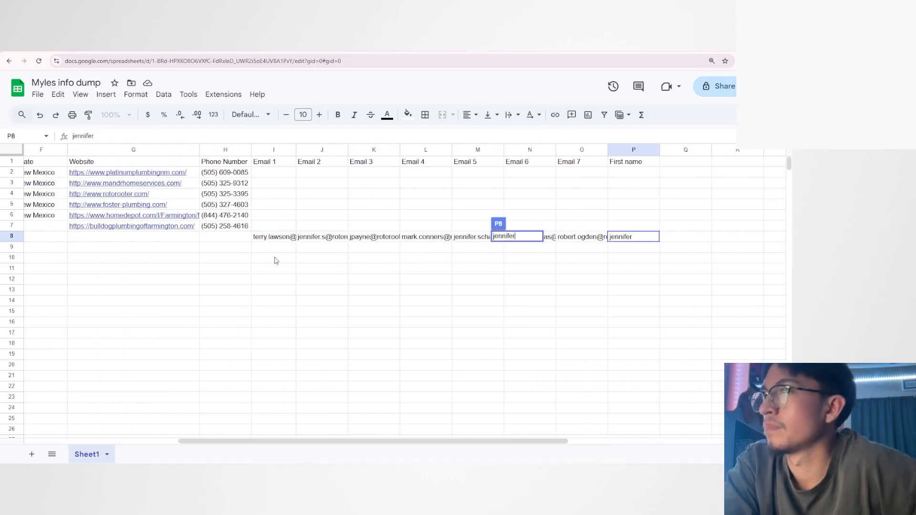
Compare the Email 2 address in row 8 and the other emails with the extracted value in the First name column.
double_click(310, 237)
key("ctrl+a")
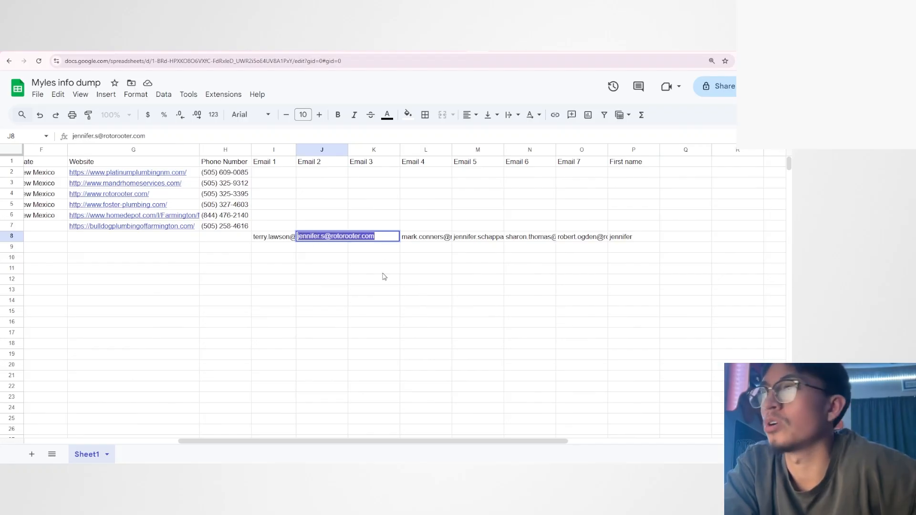
left_click(385, 276)
left_click(620, 238)
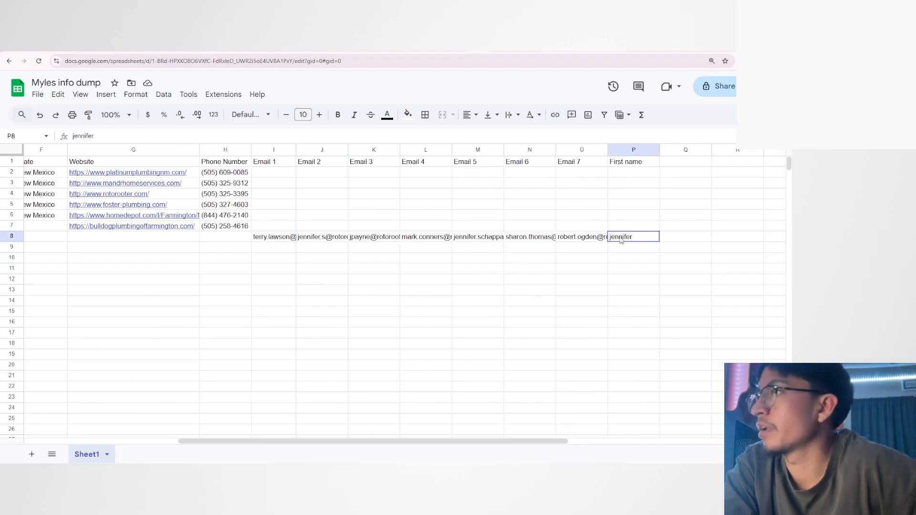
left_click(313, 239)
left_click_drag(275, 239, 574, 243)
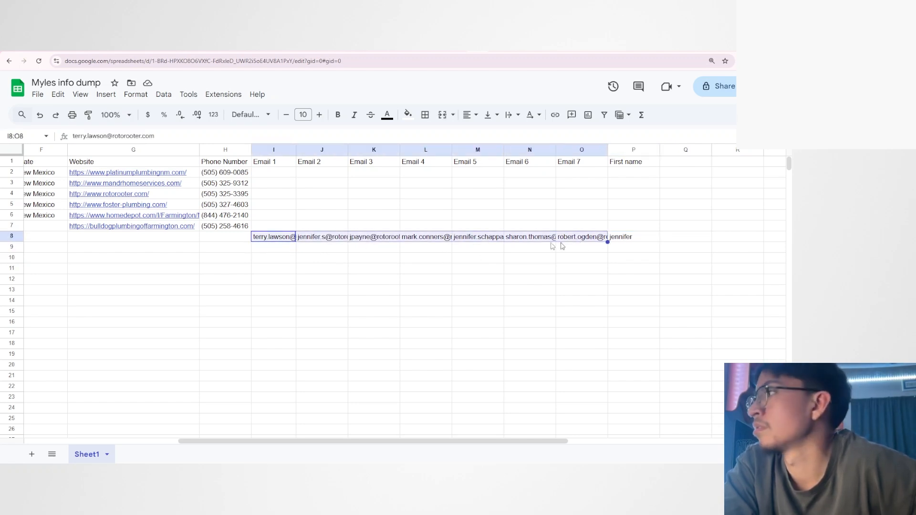
left_click(520, 260)
left_click(613, 241)
left_click(612, 260)
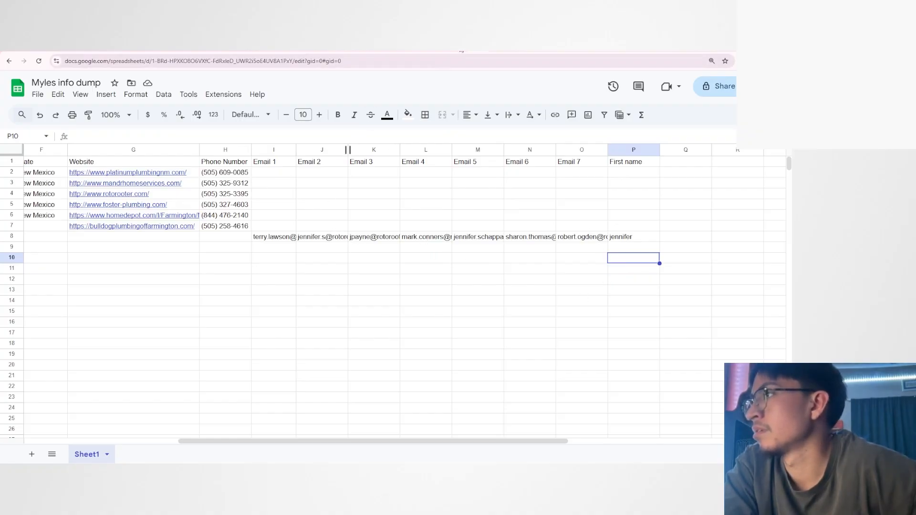
Return to the scenario and review the FIRST NAME GUY module's prompt and the email lines in Message 2's text content.
left_click(460, 45)
left_click_drag(473, 319, 355, 333)
scroll(402, 337, "up", 3)
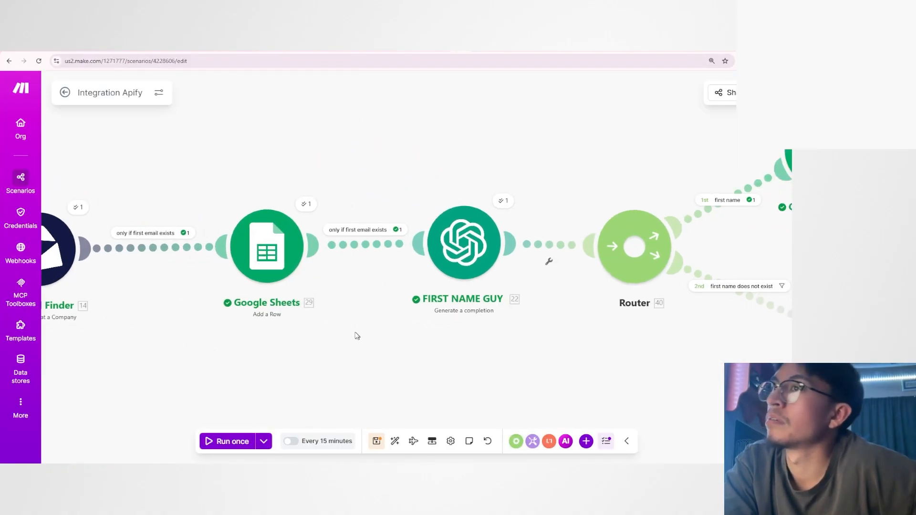
left_click(472, 238)
scroll(535, 272, "down", 10)
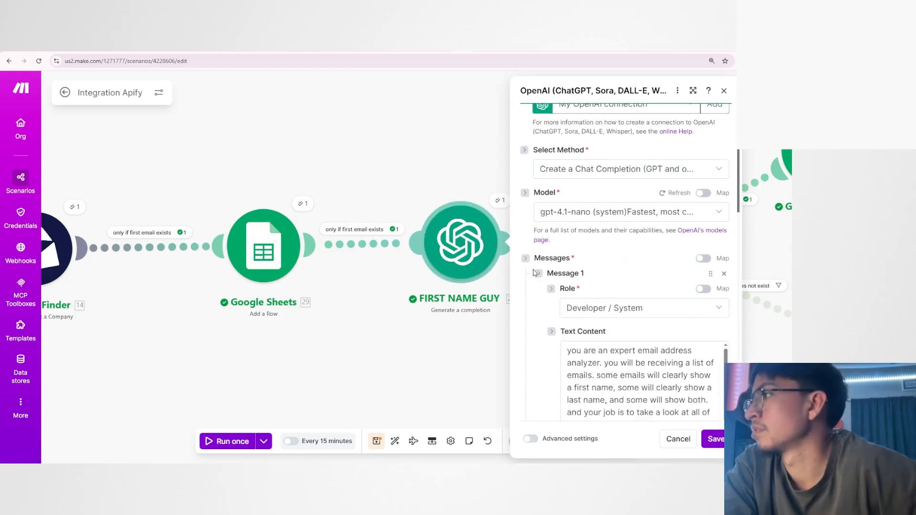
scroll(535, 269, "down", 1)
scroll(680, 373, "up", 2)
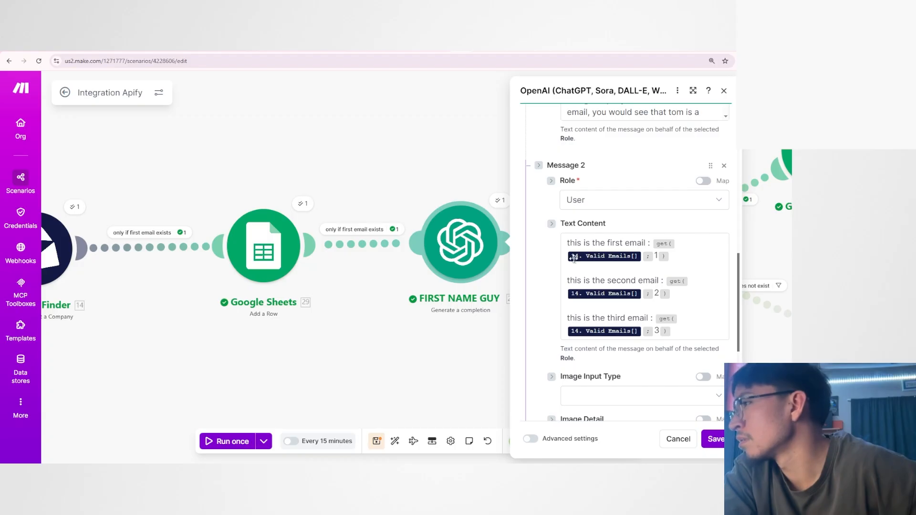
left_click_drag(566, 242, 694, 343)
left_click(679, 356)
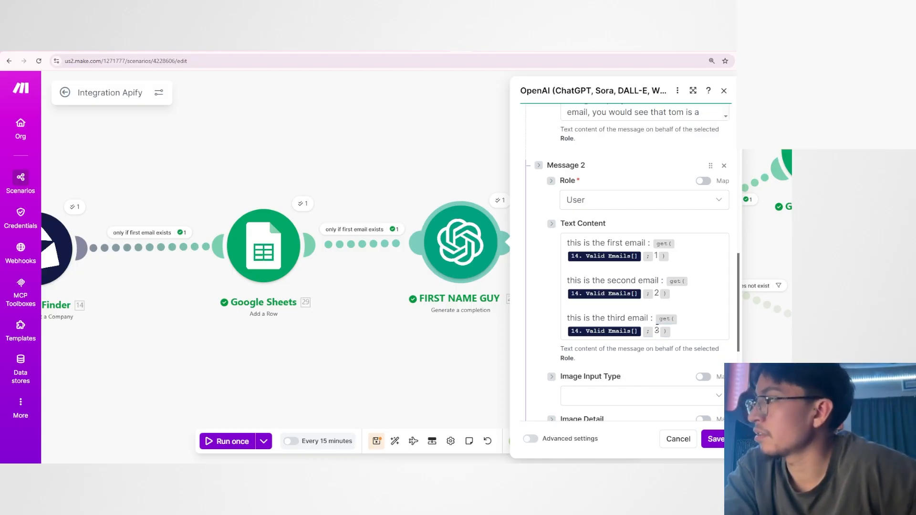
Open the Anymail Finder run output and expand Valid Emails to review the addresses from the fourth one onward.
left_click(75, 207)
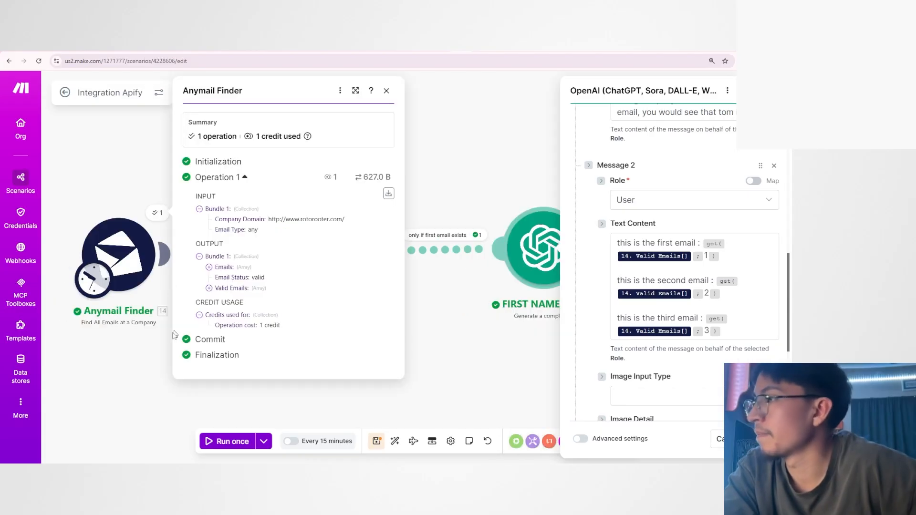
left_click(232, 289)
left_click_drag(230, 330, 242, 329)
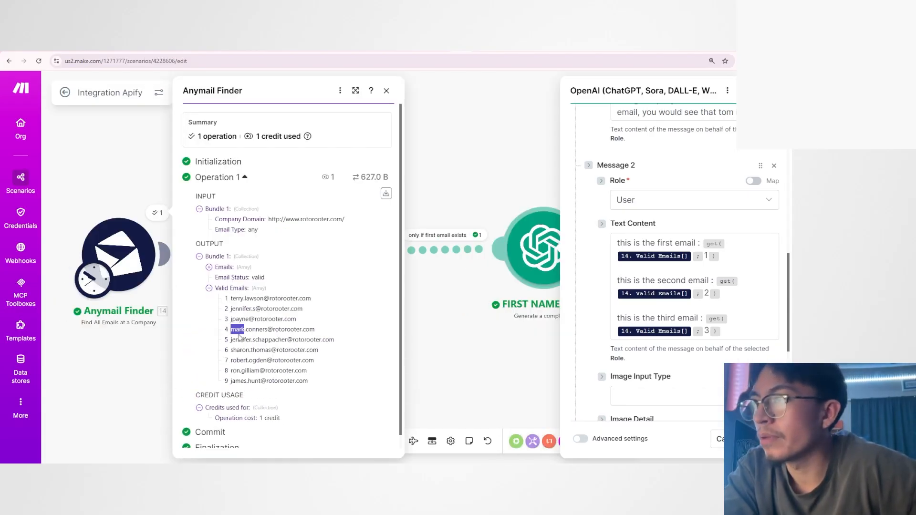
left_click_drag(240, 337, 327, 383)
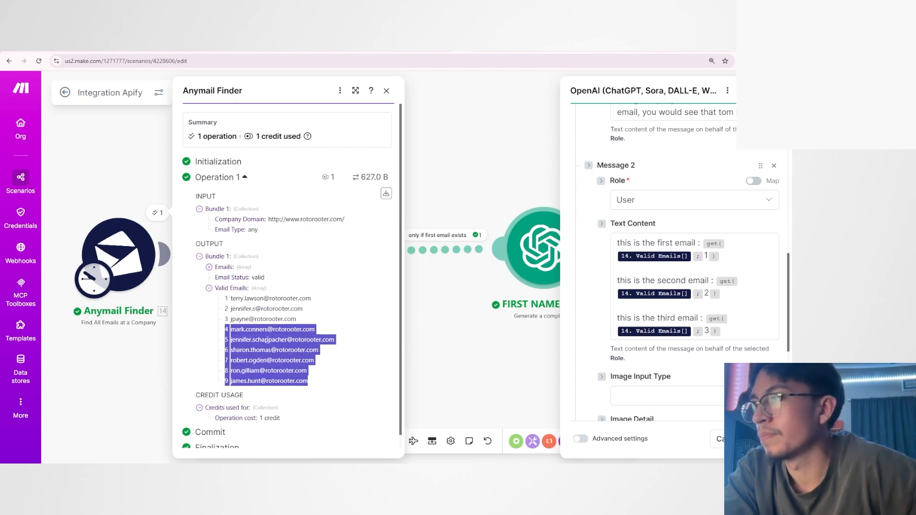
left_click(268, 340)
mouse_move(230, 329)
left_mouse_down()
mouse_move(315, 352)
mouse_move(302, 380)
mouse_move(225, 320)
left_mouse_up()
left_click(302, 380)
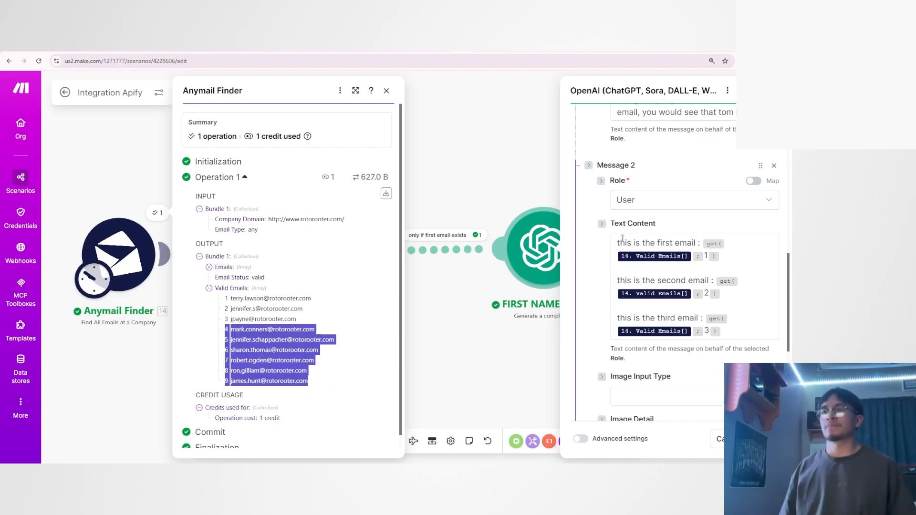
Duplicate the third email line, including its get function, as a new line at the end of Message 2's text content.
left_click_drag(622, 238, 620, 317)
key("ctrl+c")
left_click(730, 333)
left_click(730, 330)
key("Return")
key("Return")
key("ctrl+v")
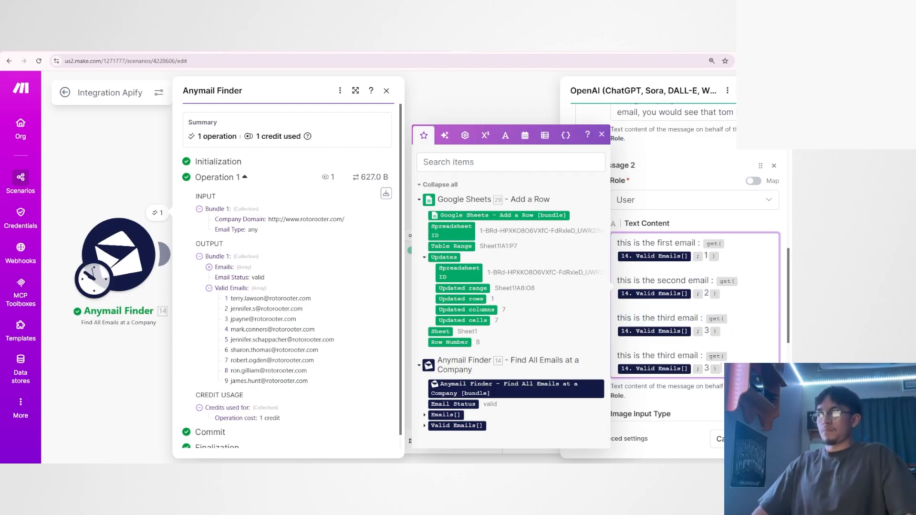
Change the duplicated line to "this is the fourth email" with index 4 and compare it with the Valid Emails list.
left_click(709, 369)
key("BackSpace")
type("4")
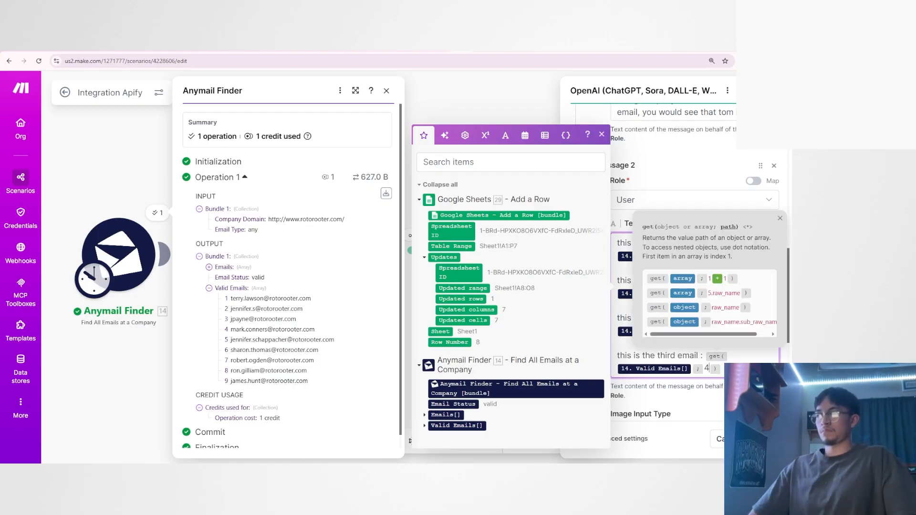
double_click(667, 356)
type("fourth")
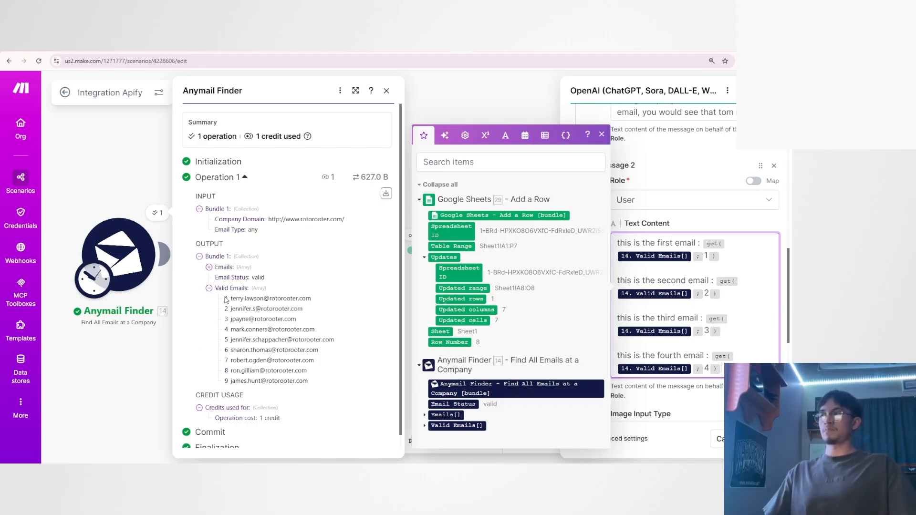
left_click_drag(226, 300, 320, 332)
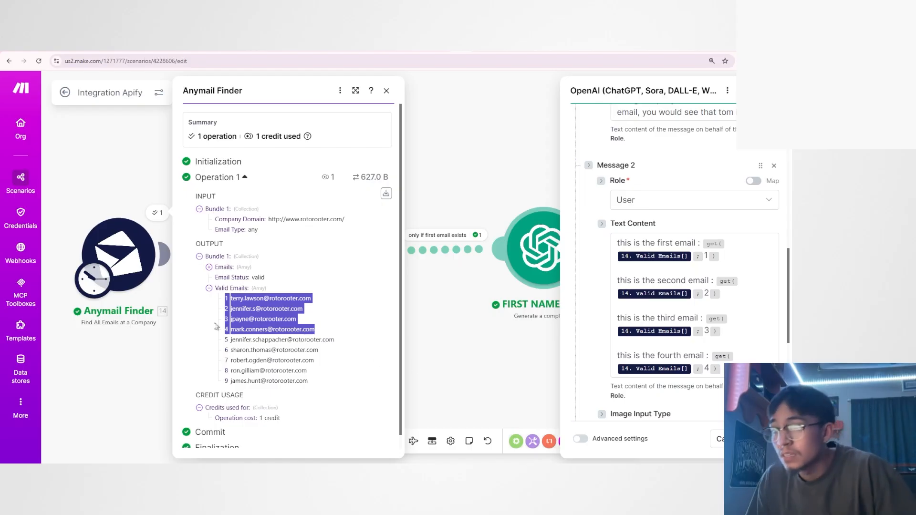
left_click_drag(225, 339, 314, 387)
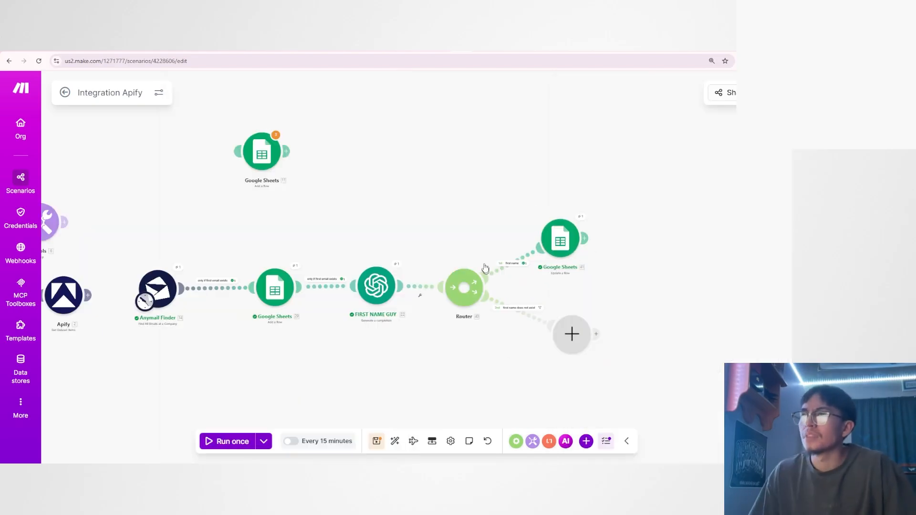
Switch to the Business Scraper Final scenario and examine the router's second route filter for an existing email without a first name.
scroll(515, 335, "up", 3)
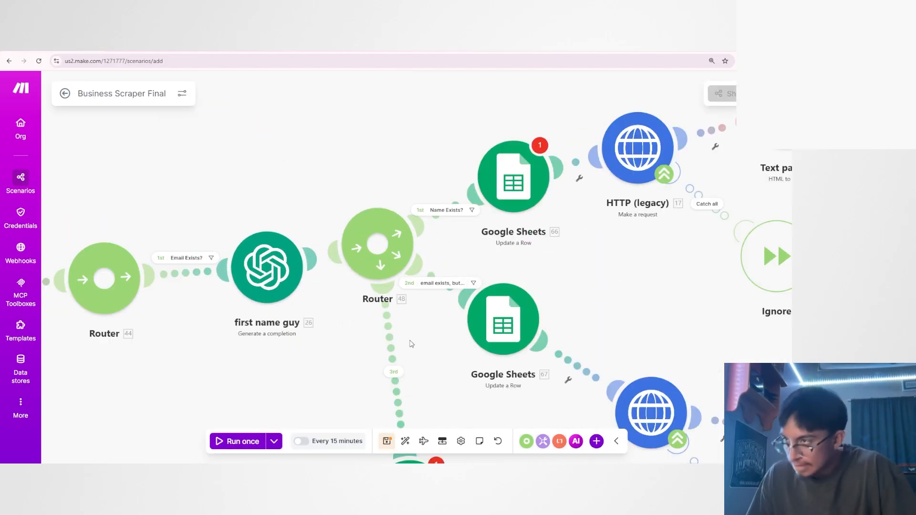
scroll(412, 341, "up", 2)
scroll(724, 279, "down", 1)
left_click_drag(723, 279, 596, 264)
scroll(382, 274, "up", 1)
left_click(382, 247)
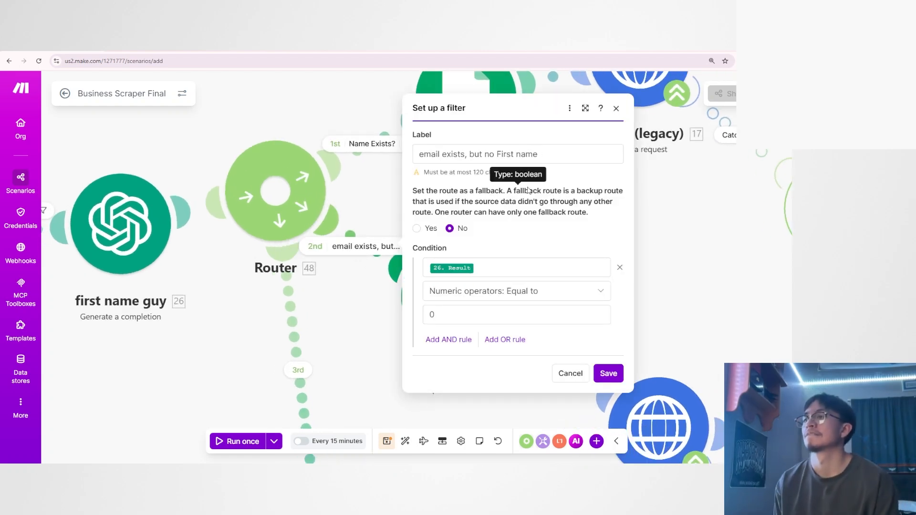
left_click(386, 302)
Examine the column mappings in the second route's Google Sheets Update a Row module, from firstName (A) past Approval (K).
left_click(441, 302)
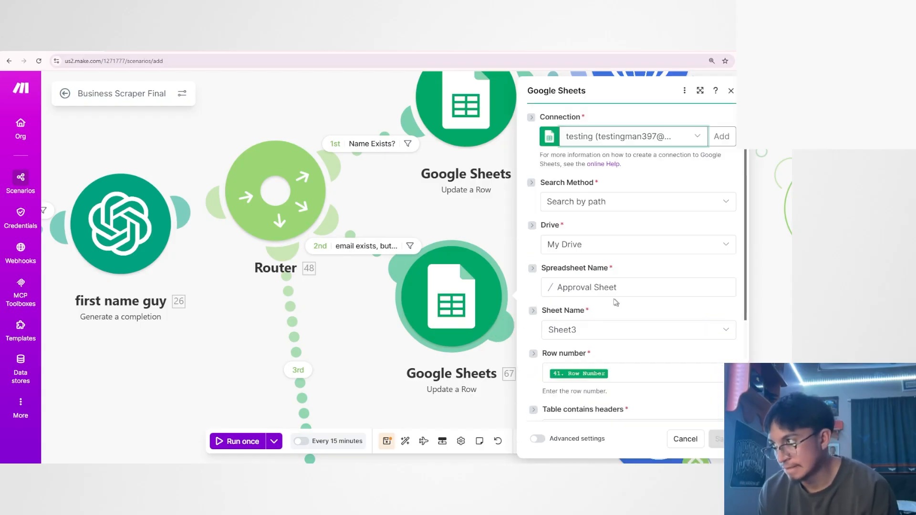
scroll(614, 301, "down", 6)
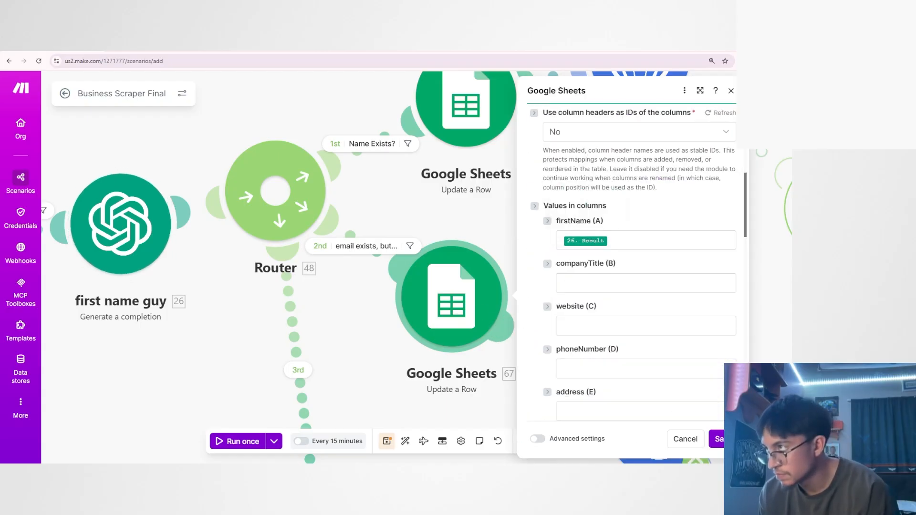
scroll(597, 298, "down", 10)
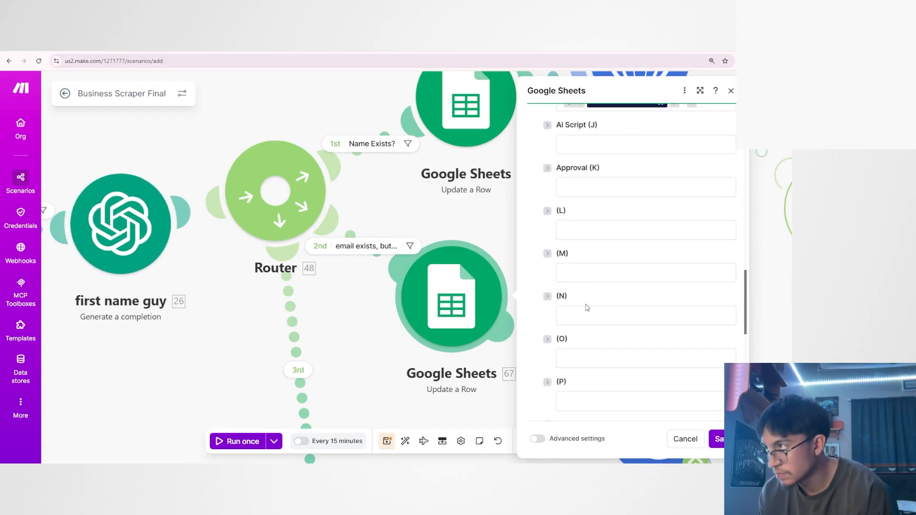
scroll(587, 307, "up", 12)
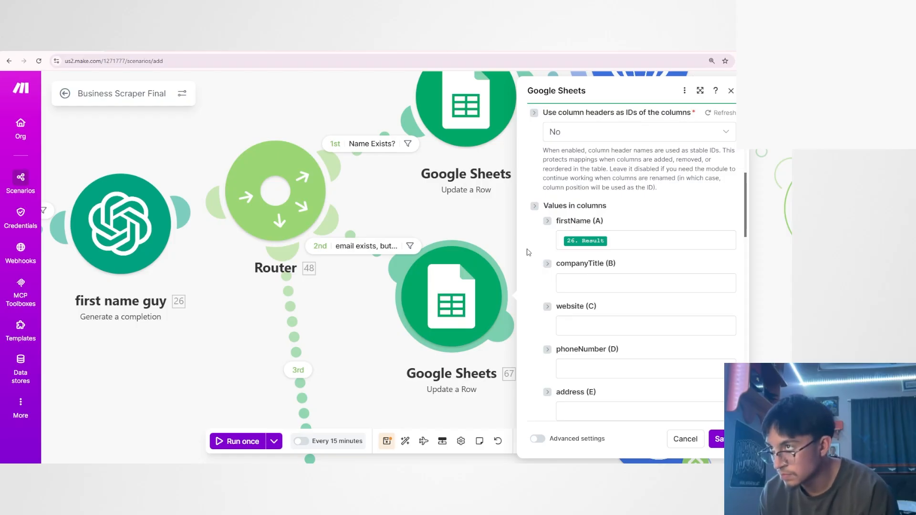
left_click(422, 229)
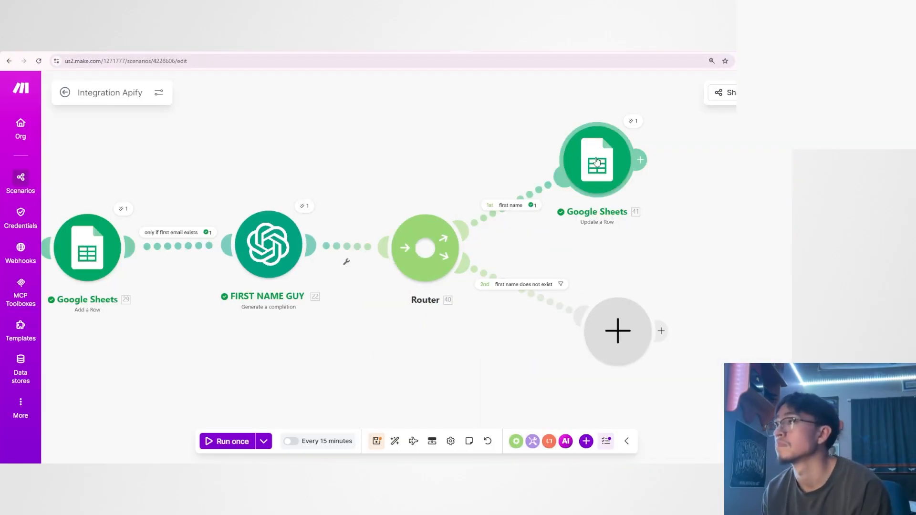
Clone the Google Sheets Update a Row module and insert the copy on the router's second route, before the empty module.
right_click(600, 163)
left_click(666, 240)
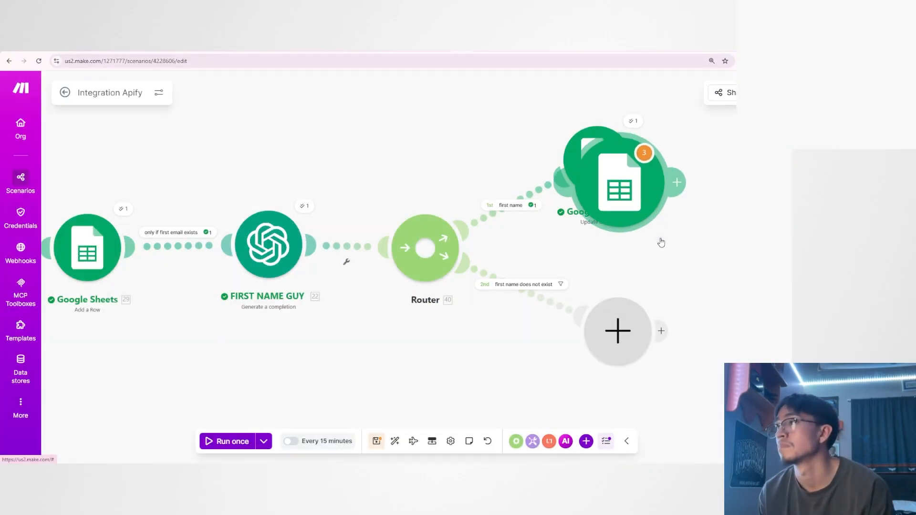
left_click(582, 310)
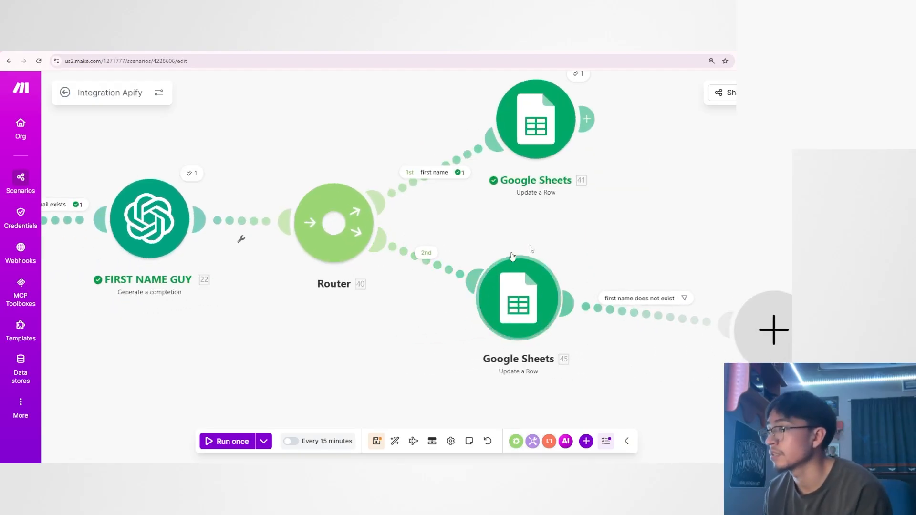
Check the existing "first name does not exist" filter and label the filter between the router and the cloned module "first name doesnt exist".
left_click(646, 314)
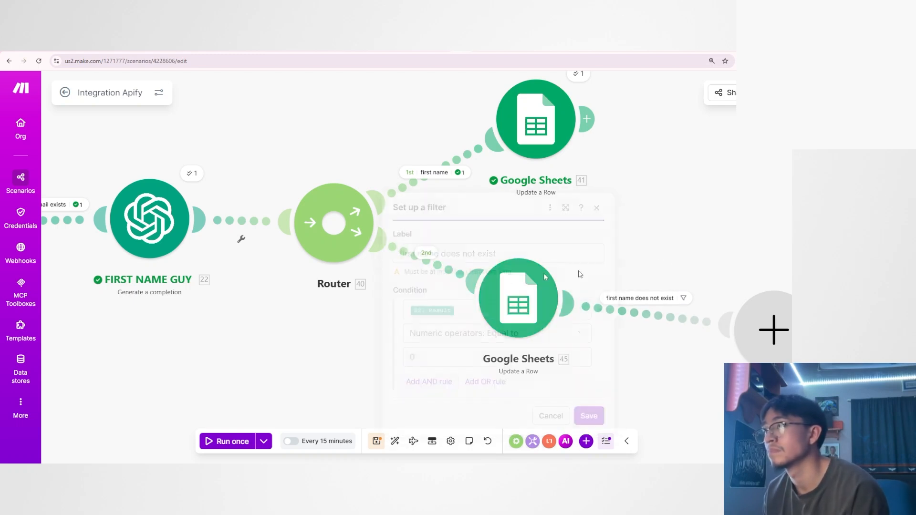
type("do")
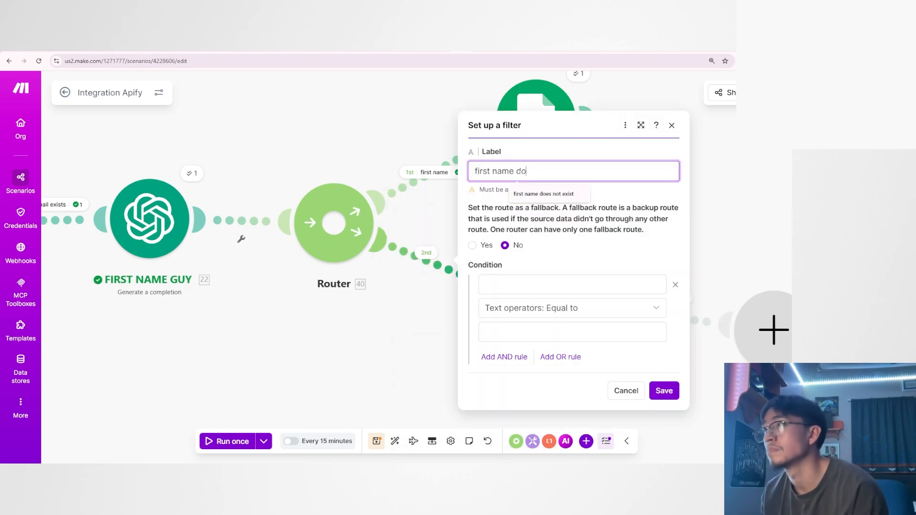
type("esnt exist")
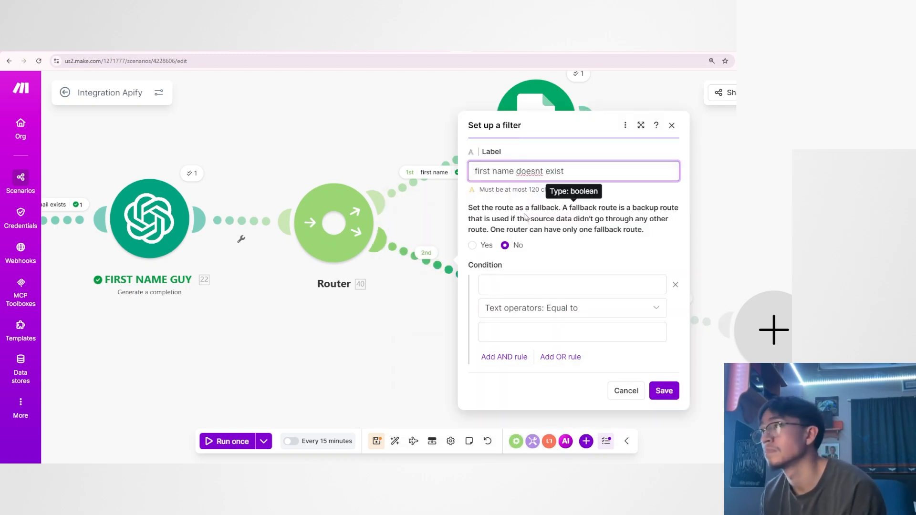
Set the second route's filter condition to FIRST NAME GUY's Result with the numeric operator Equal to 0, and save it.
left_click(532, 284)
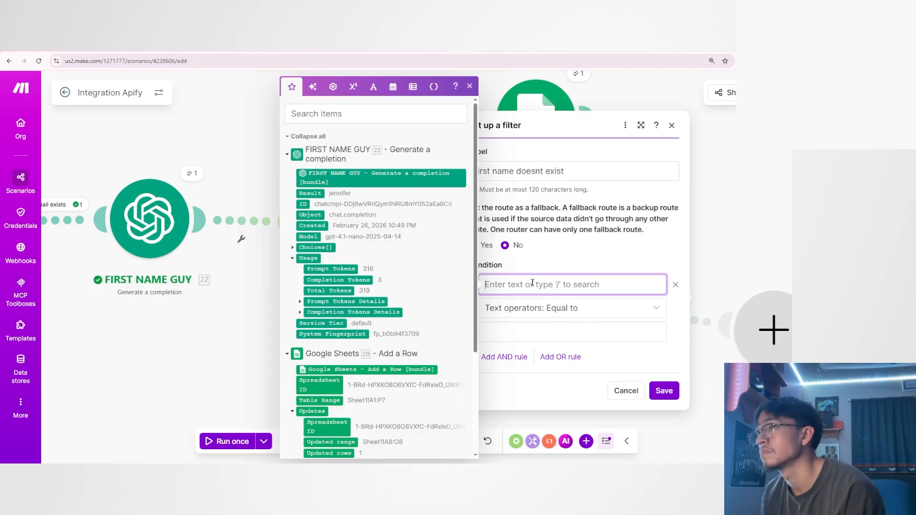
left_click(310, 193)
left_click(547, 309)
scroll(519, 388, "down", 5)
left_click(519, 388)
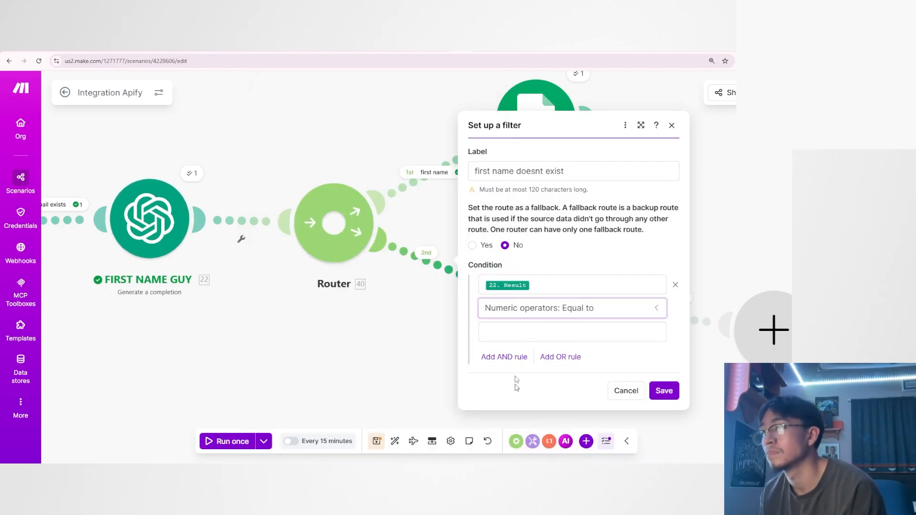
left_click(548, 333)
type("0")
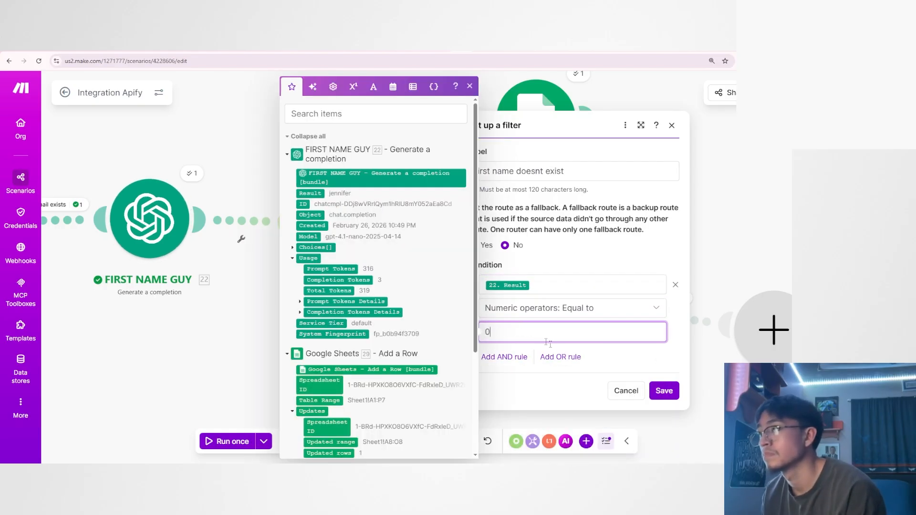
left_click(581, 380)
left_click(661, 388)
Delete the empty module after the cloned Google Sheets module and align the clone beneath the first route's Google Sheets module.
left_click_drag(654, 332, 591, 329)
right_click(696, 327)
left_click(716, 350)
left_click_drag(612, 381, 591, 382)
scroll(591, 366, "down", 2)
left_click_drag(488, 321, 505, 324)
left_click_drag(530, 300, 591, 280)
scroll(525, 319, "up", 1)
left_click_drag(518, 319, 423, 378)
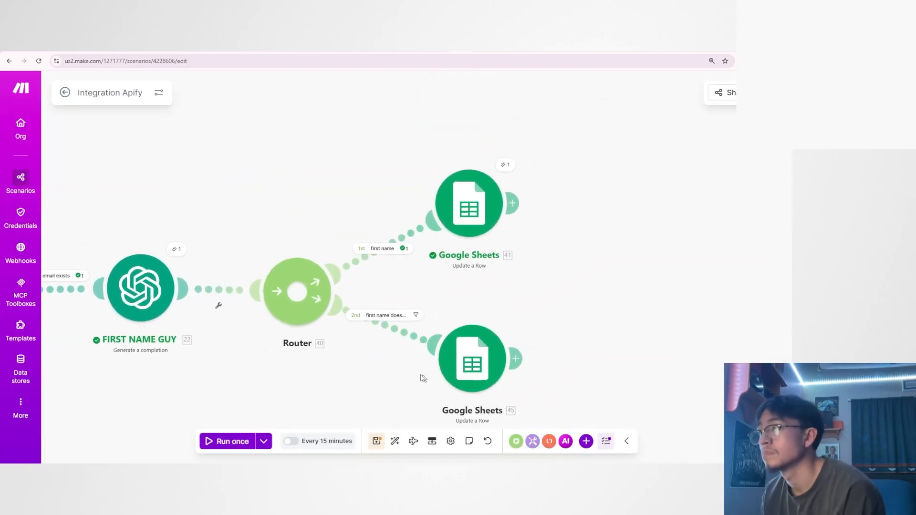
scroll(422, 298, "up", 3)
left_click_drag(481, 277, 440, 265)
scroll(442, 267, "down", 1)
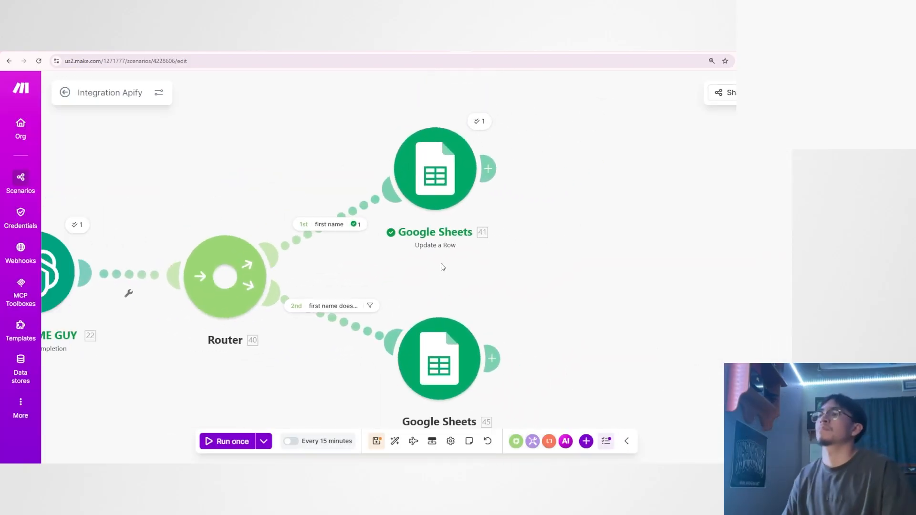